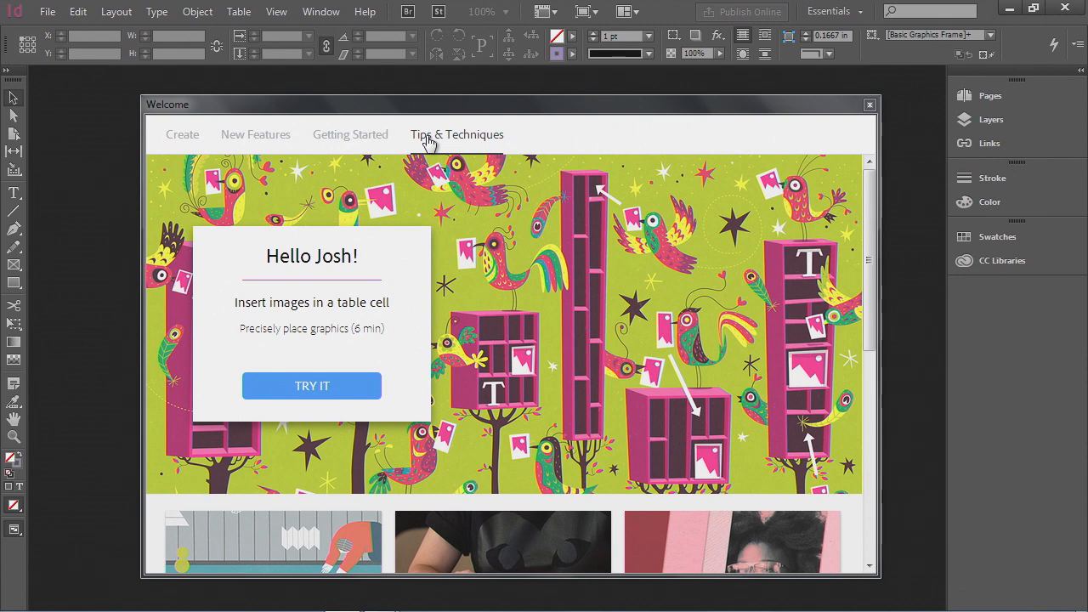
- Browse the Welcome screen's Tips & Techniques tutorials, then return to the Create tab
scroll(528, 235, down, 3)
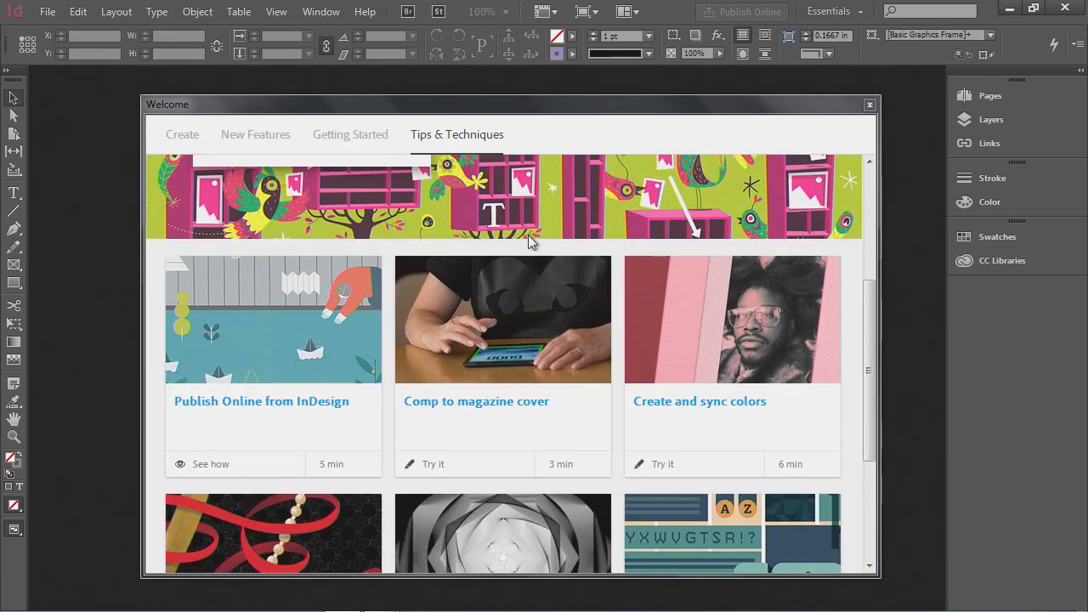
scroll(530, 241, down, 1)
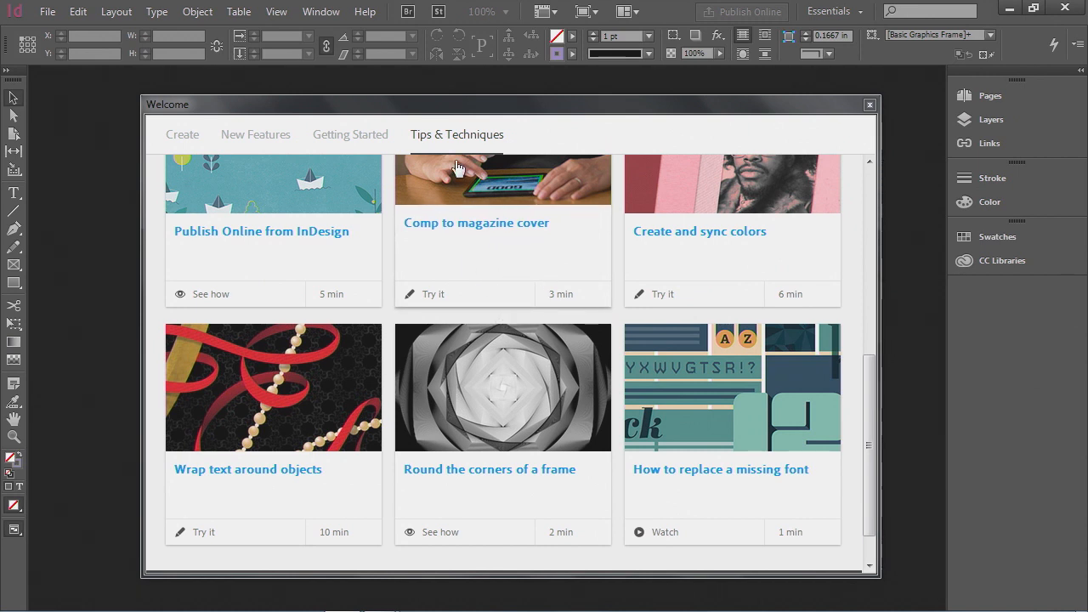
click(193, 144)
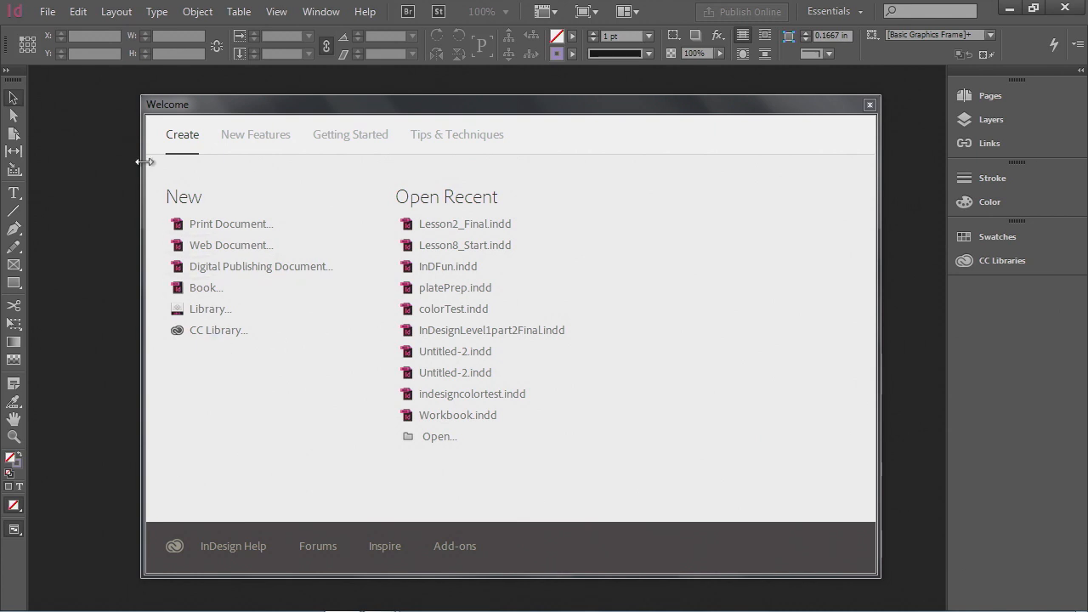
click(48, 13)
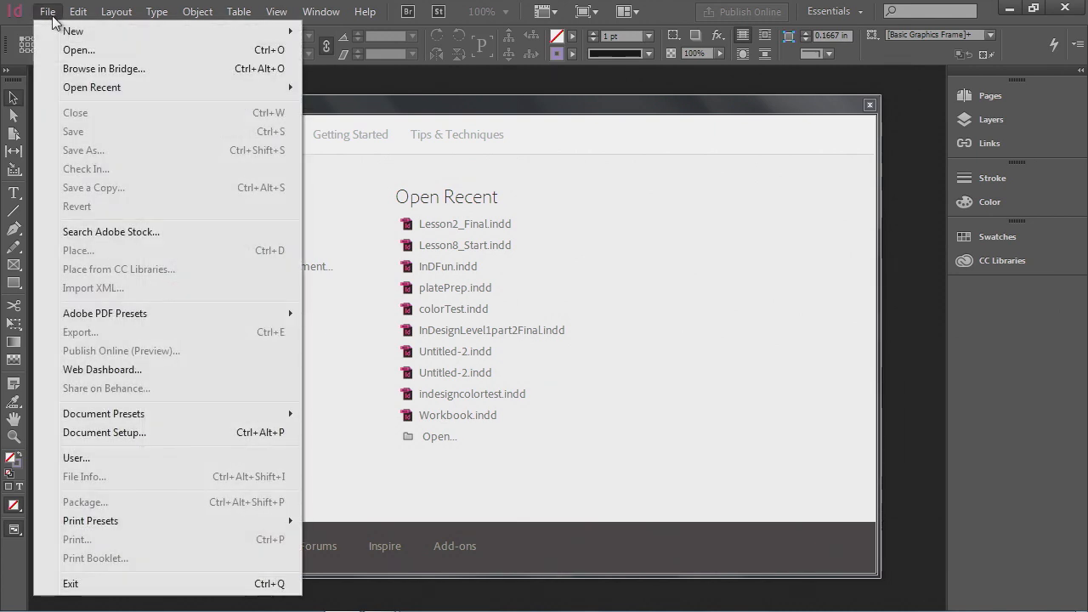
mouse_move(69, 35)
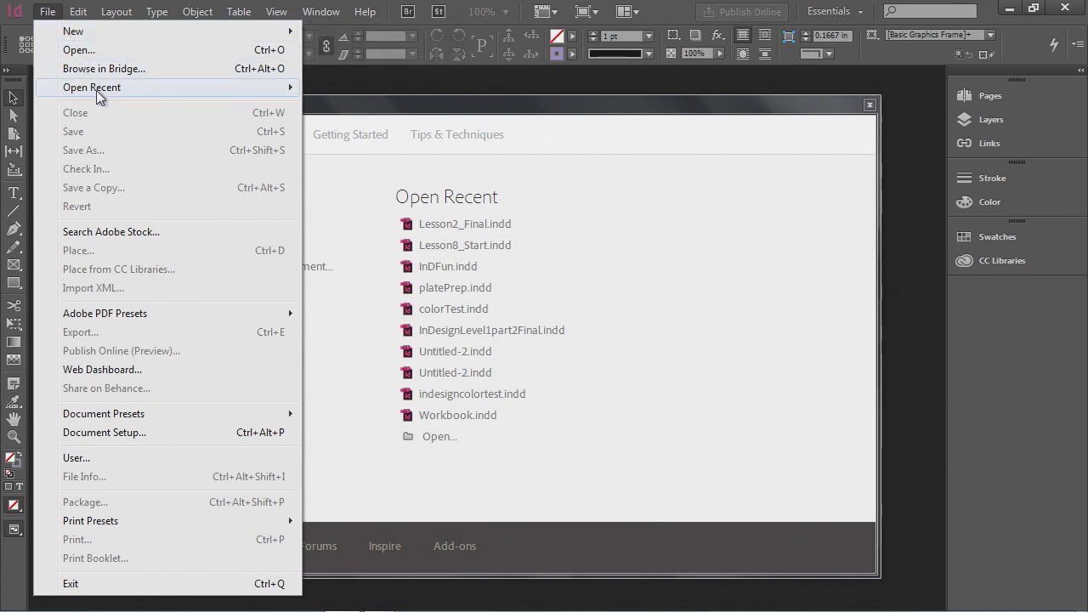
mouse_move(96, 90)
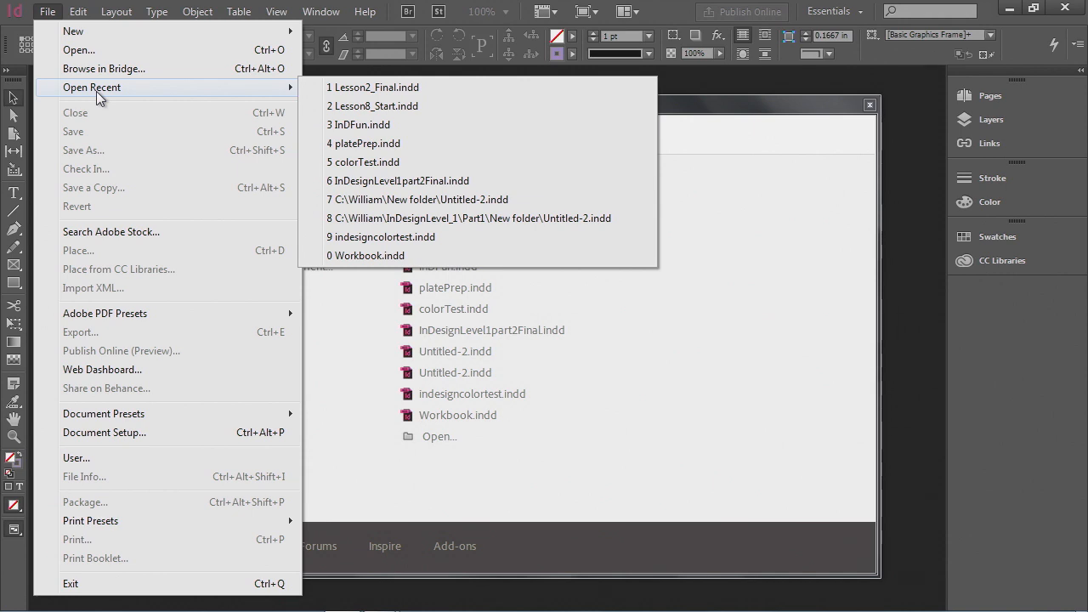
click(51, 15)
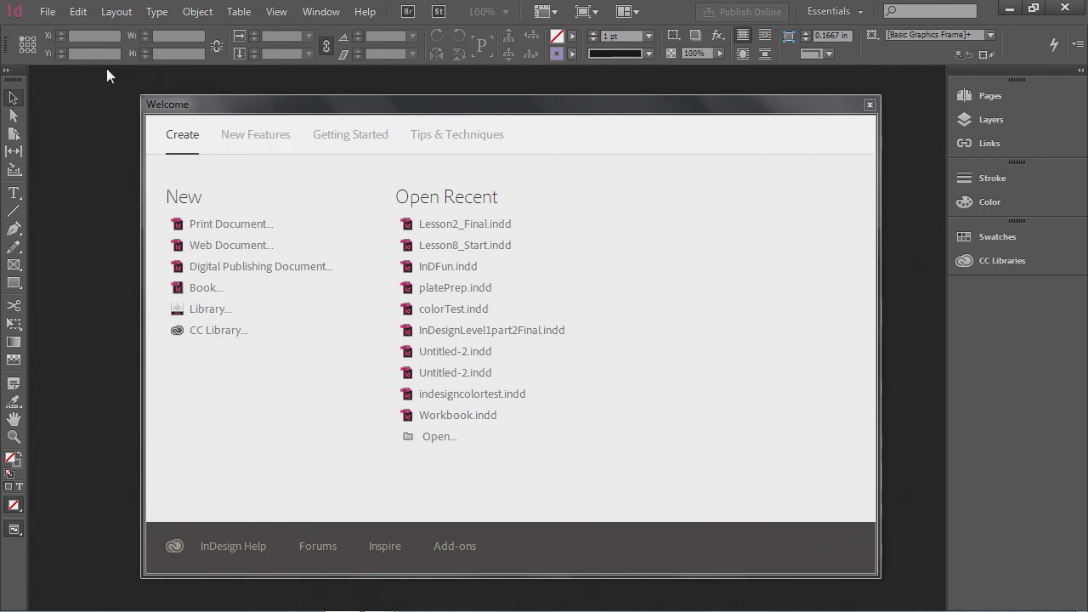
- Open Lesson8_Start.indd from the InDesignSprint Lesson8 folder
drag(239, 103, 198, 92)
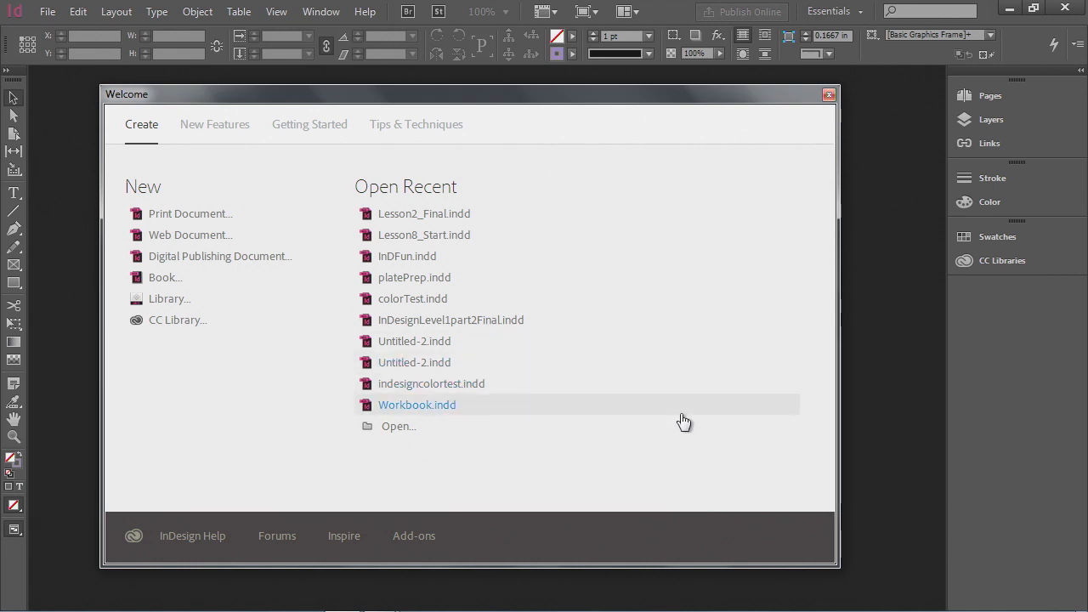
click(389, 430)
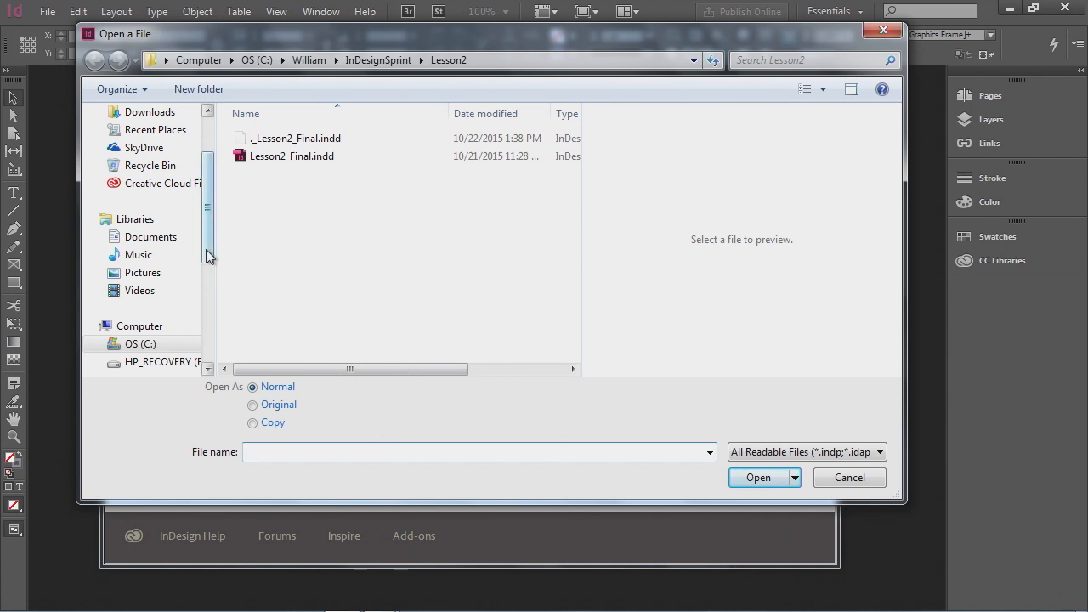
drag(205, 249, 212, 194)
click(145, 156)
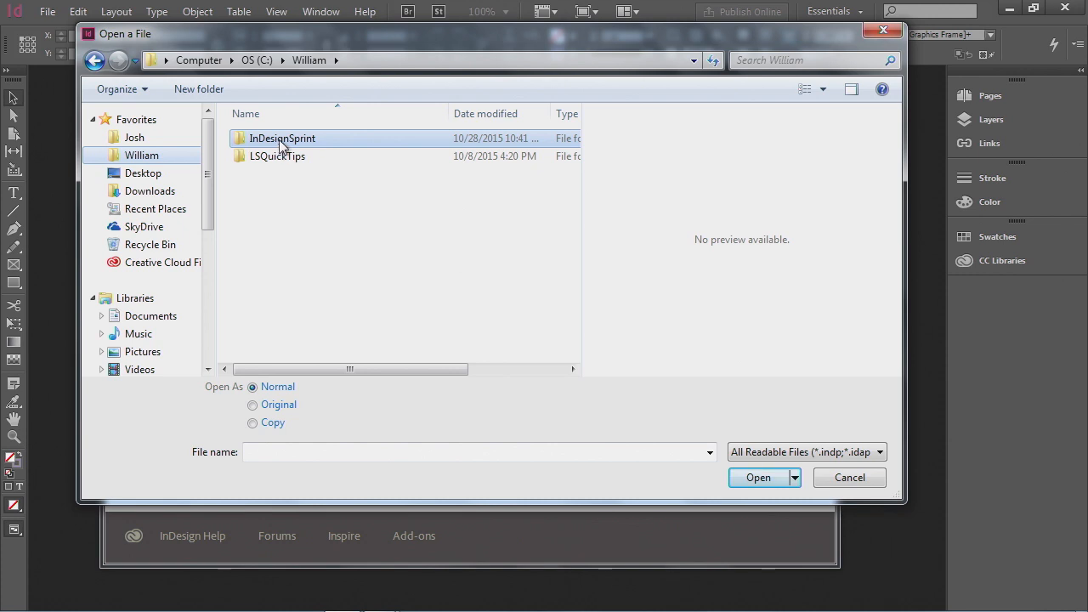
double_click(281, 141)
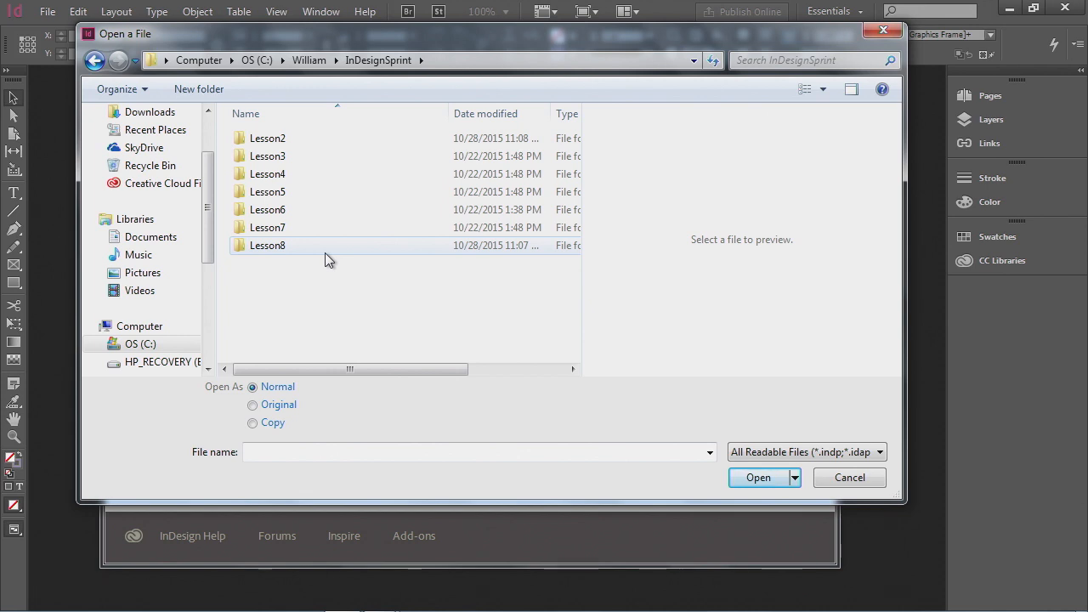
mouse_move(281, 253)
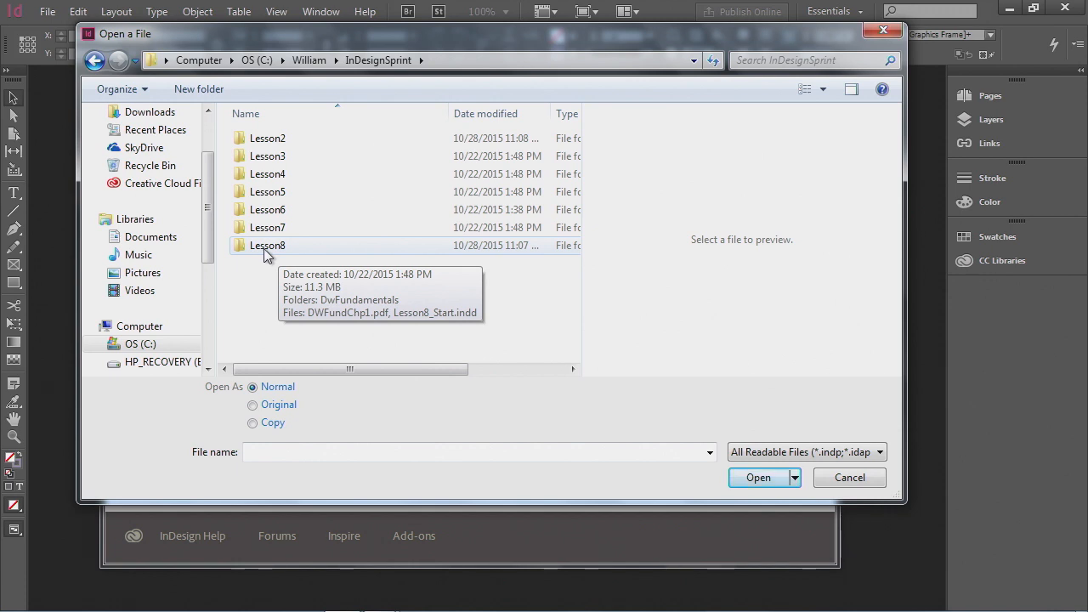
double_click(263, 246)
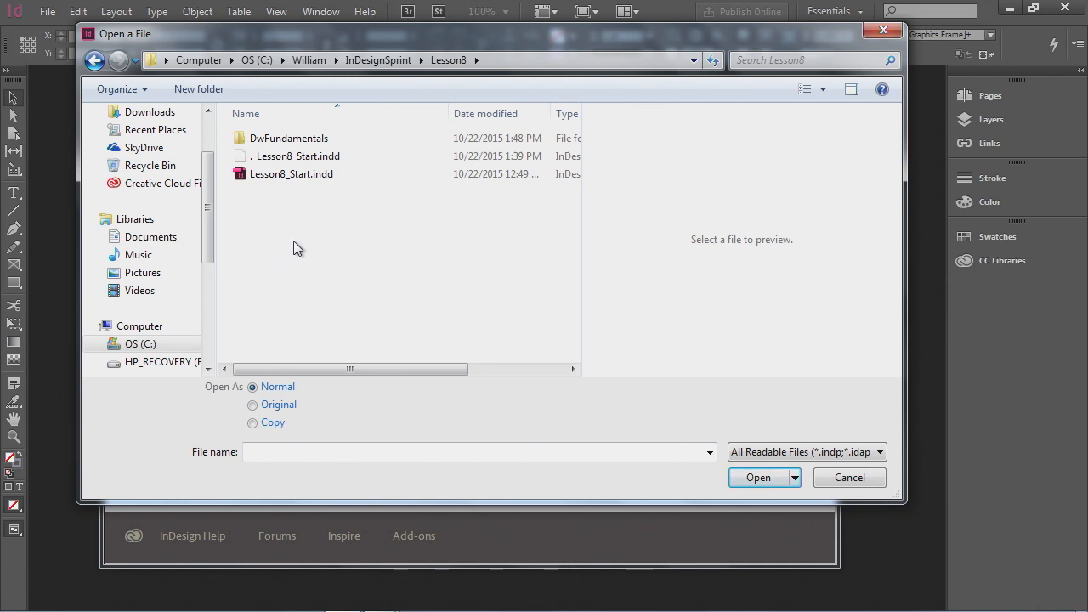
click(297, 182)
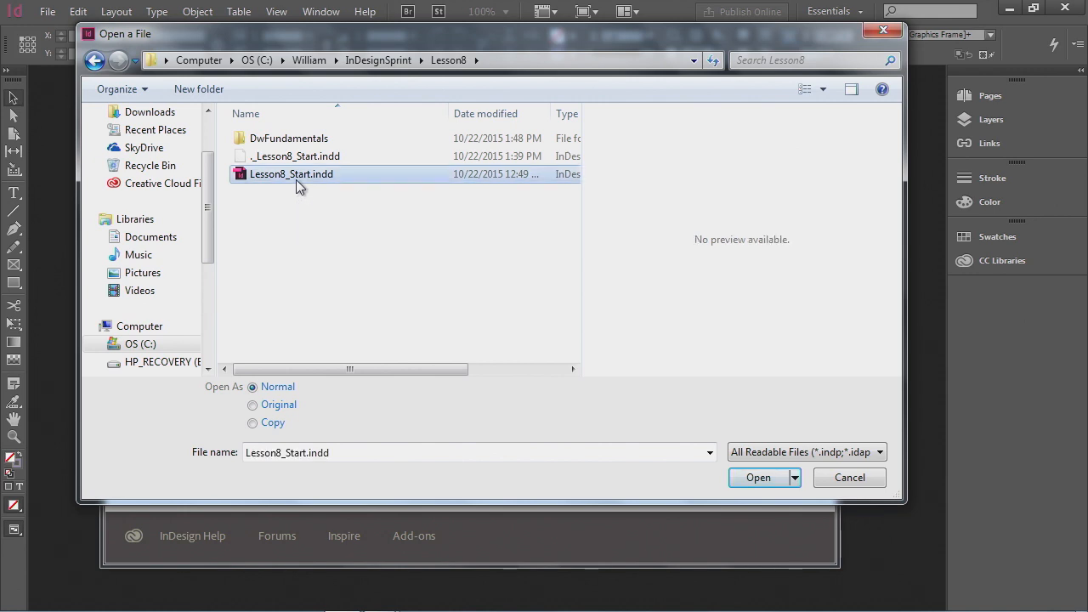
click(758, 479)
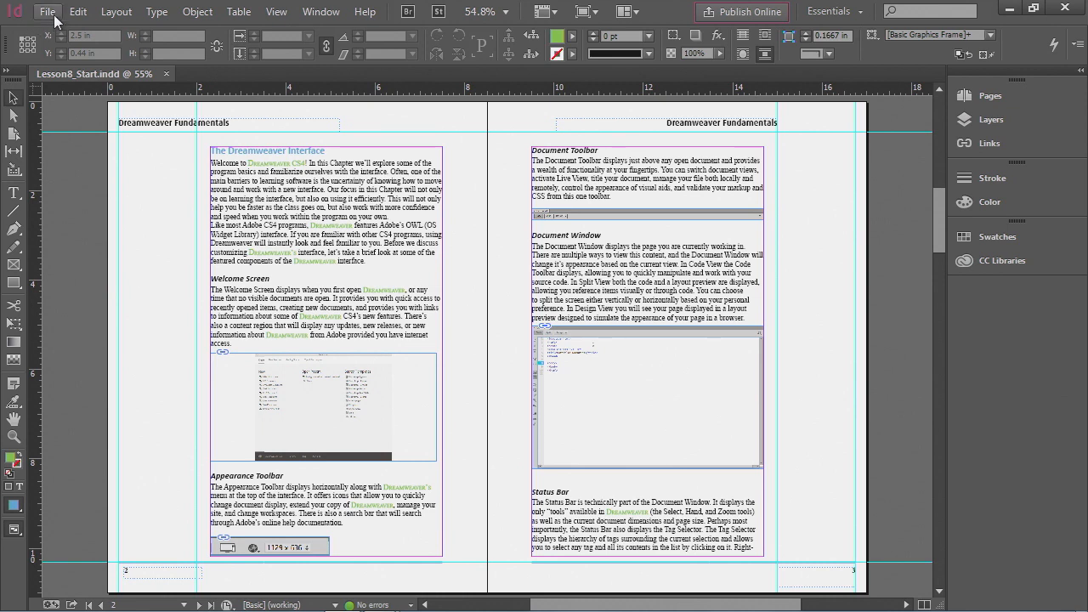
click(50, 12)
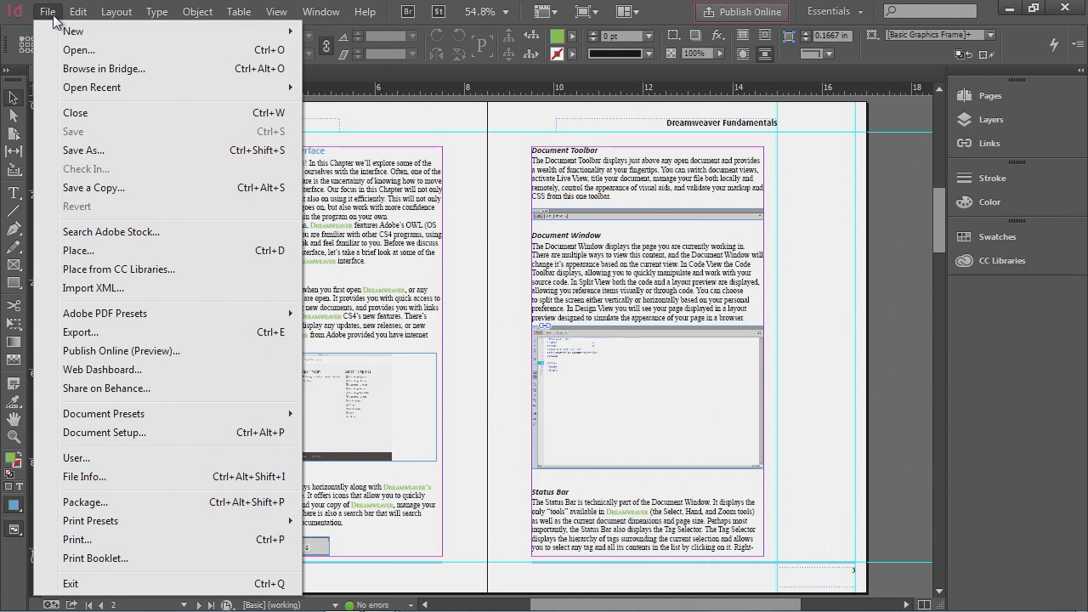
mouse_move(78, 12)
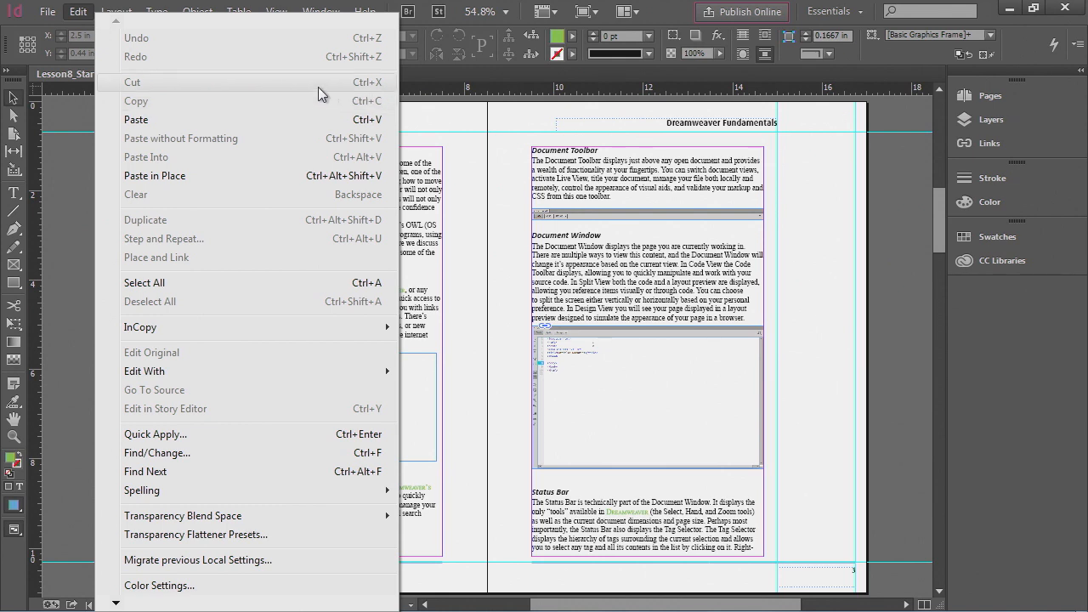
mouse_move(211, 331)
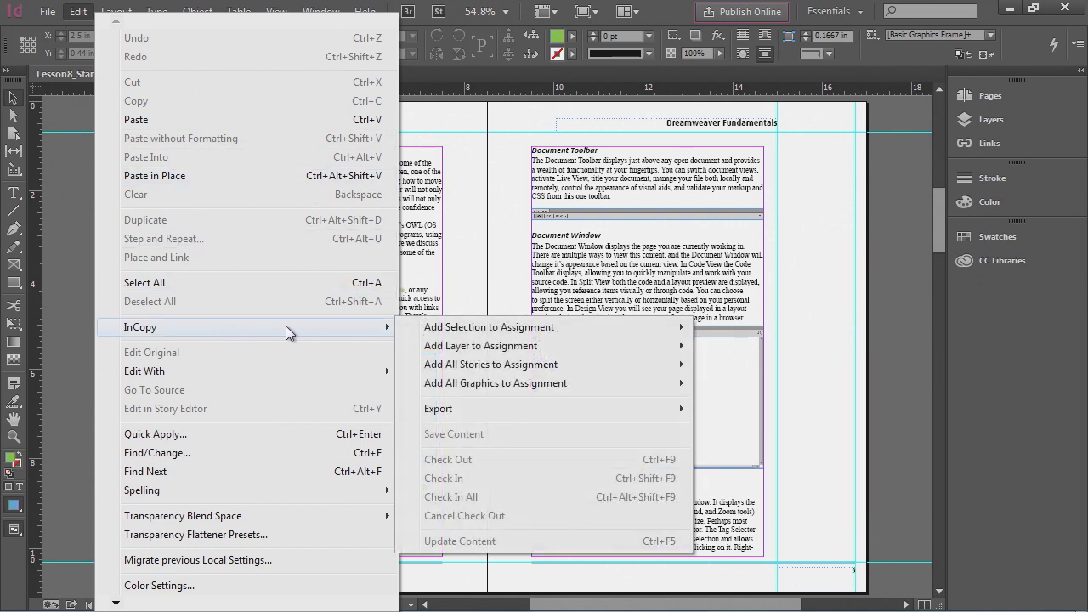
mouse_move(431, 349)
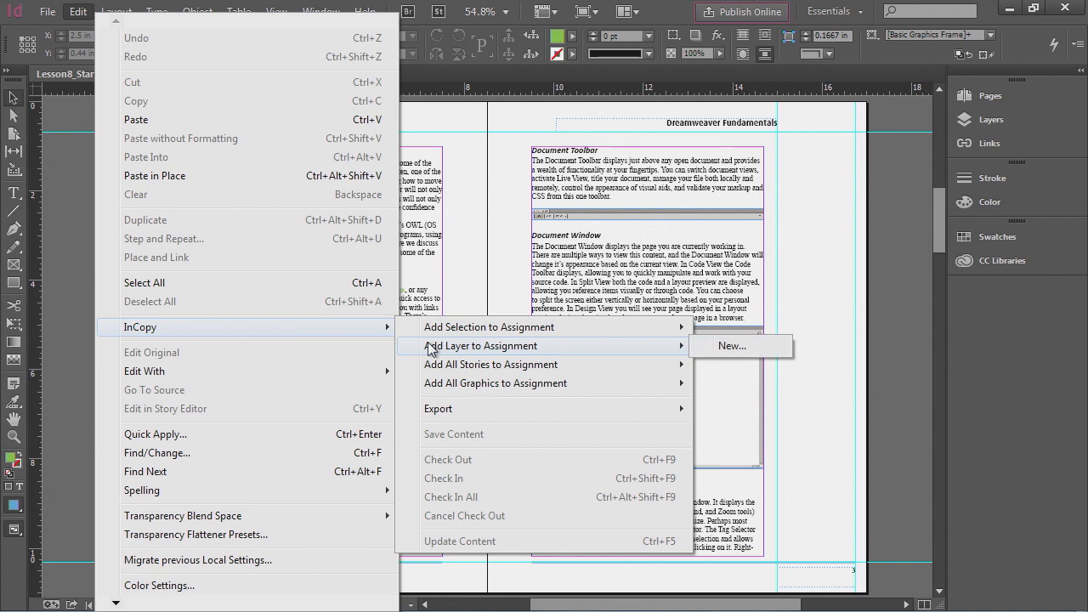
click(458, 282)
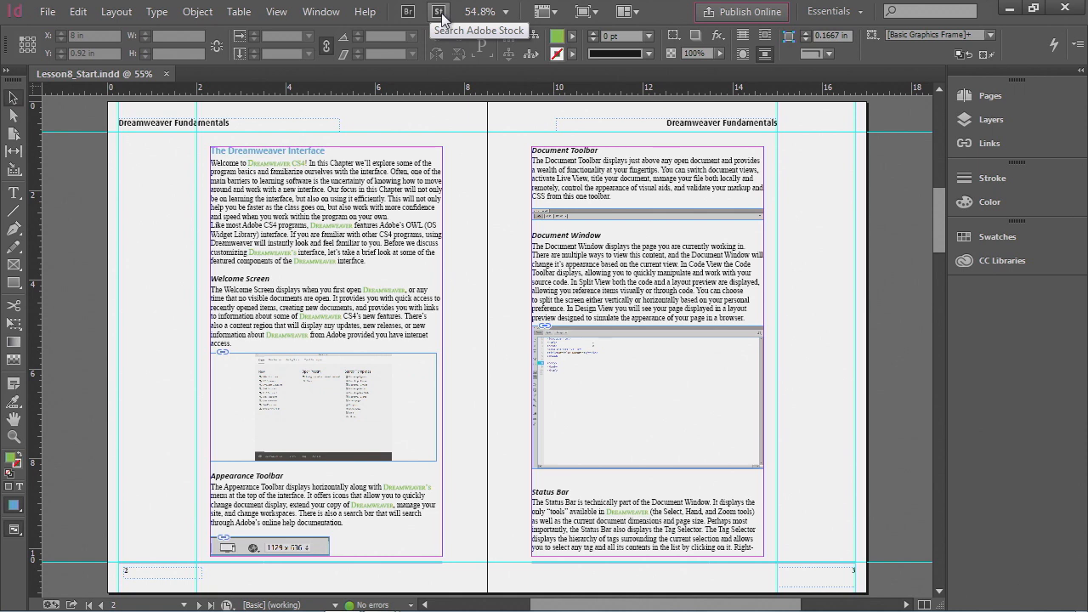
click(541, 19)
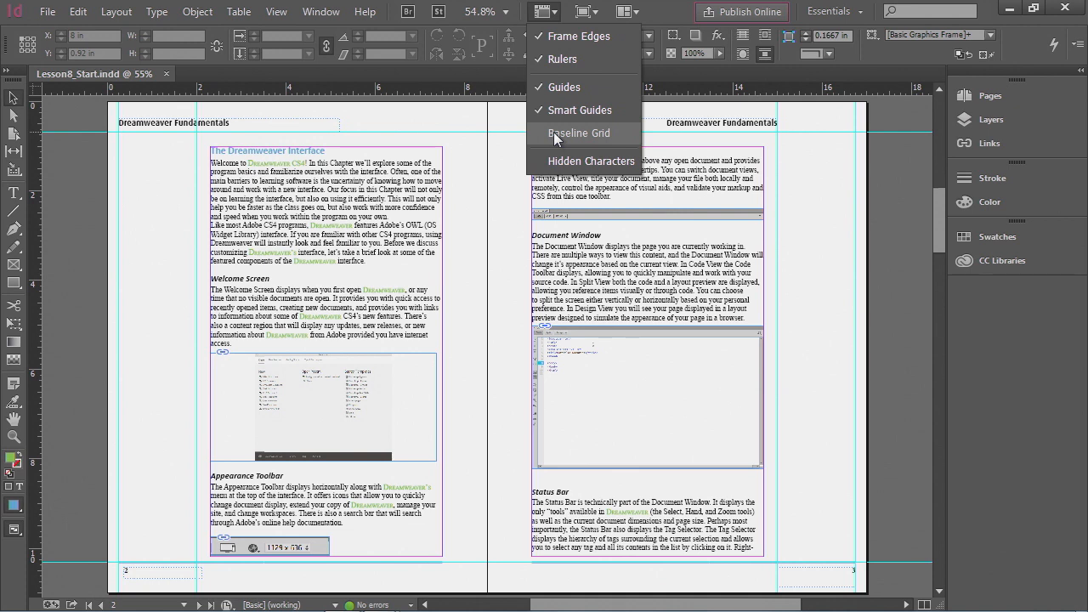
click(593, 13)
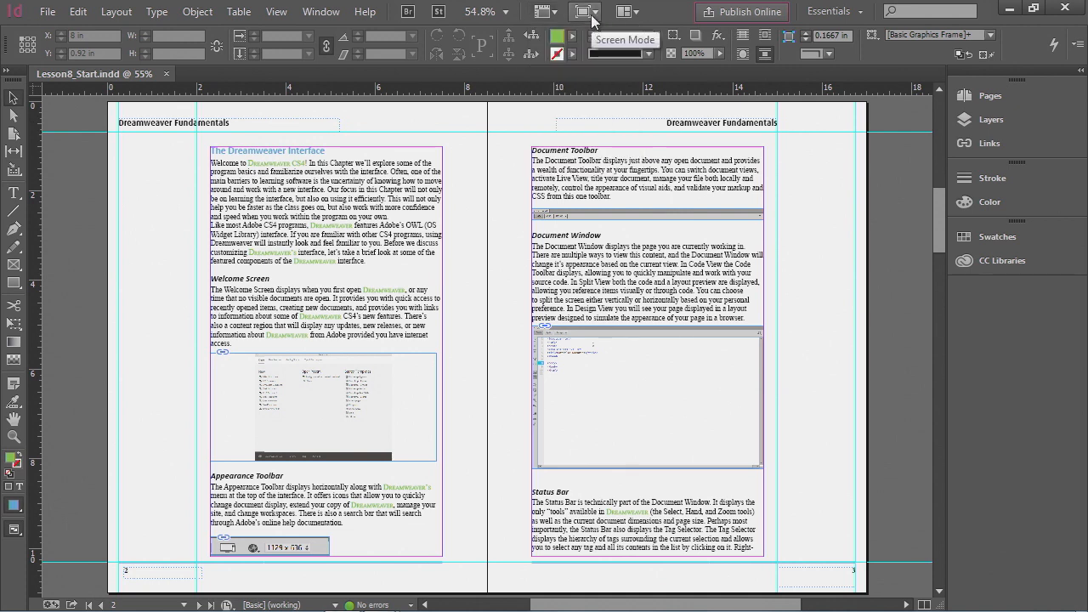
click(593, 13)
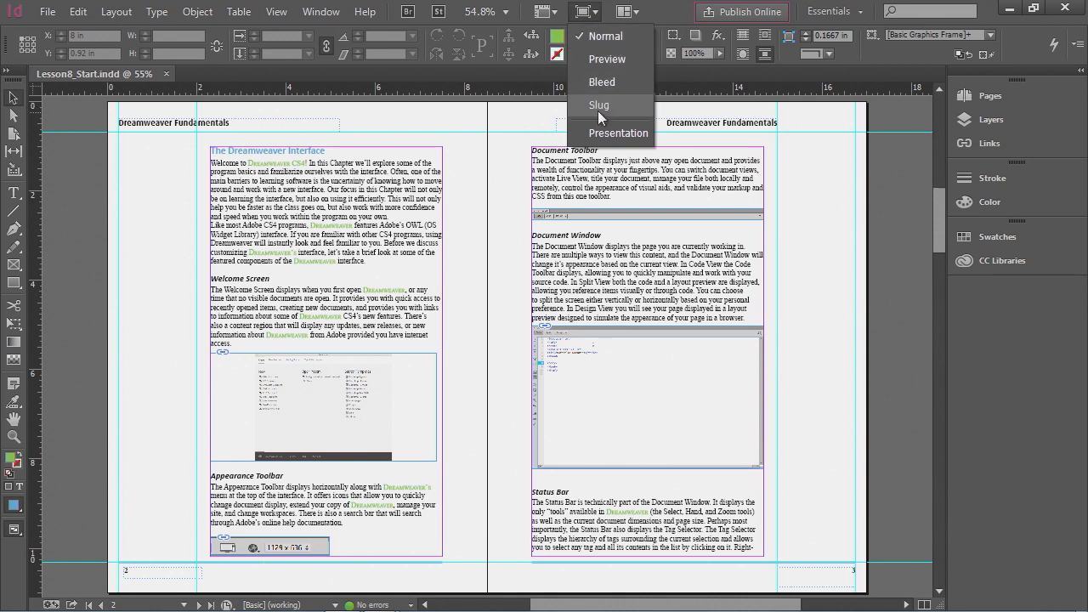
click(595, 15)
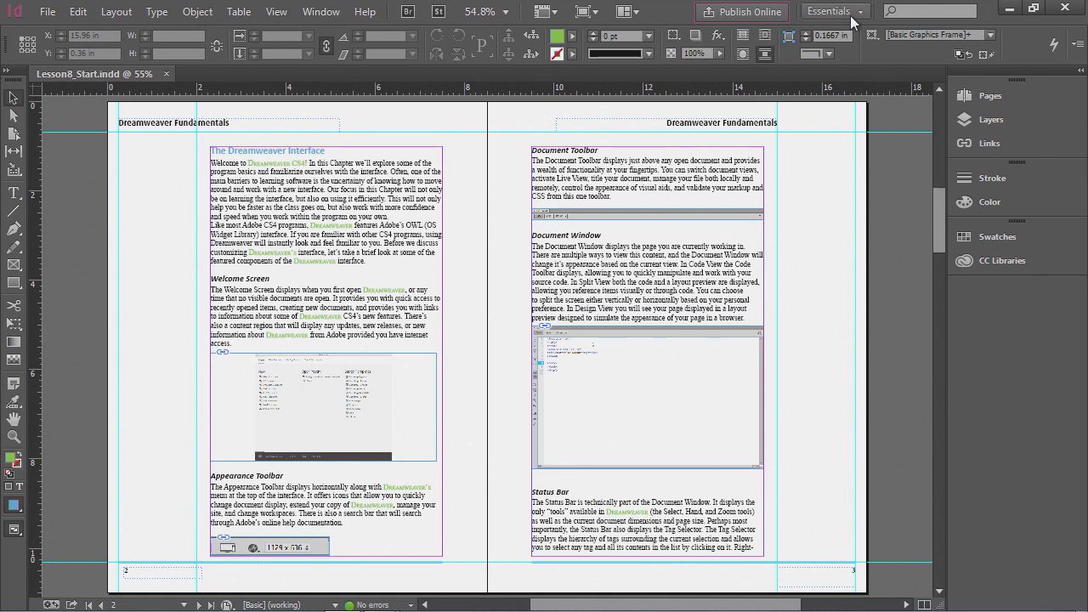
click(900, 10)
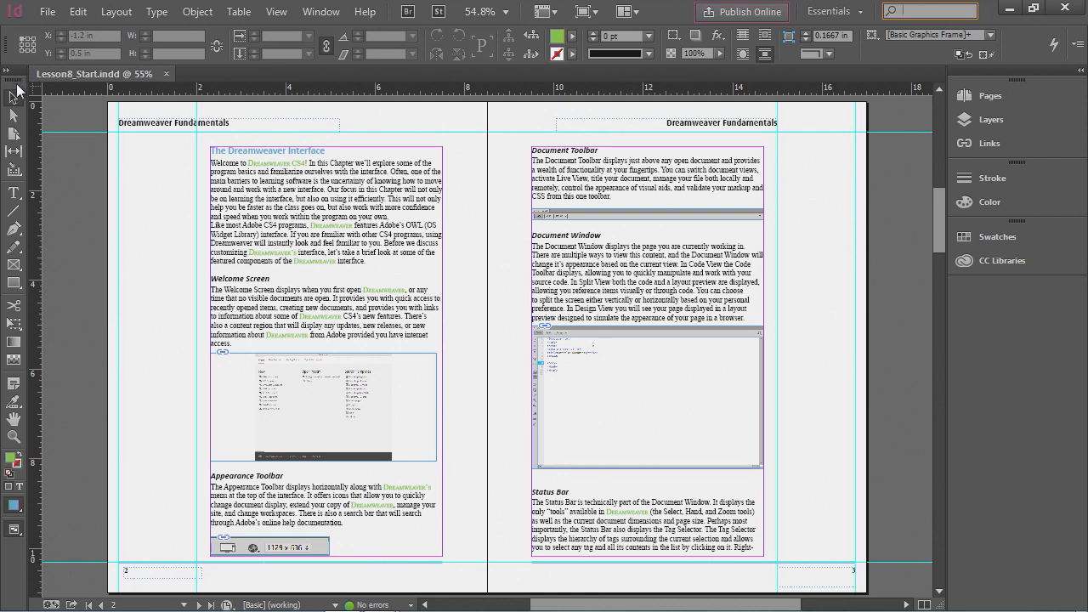
- Switch the Tools panel to a double-column layout and select the Type tool
click(14, 194)
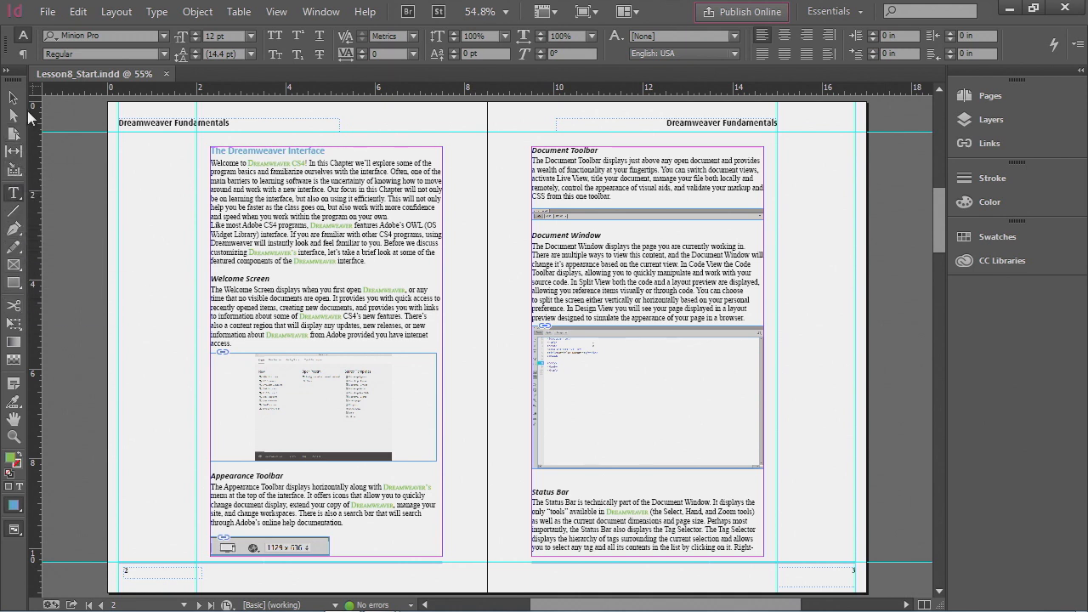
click(6, 73)
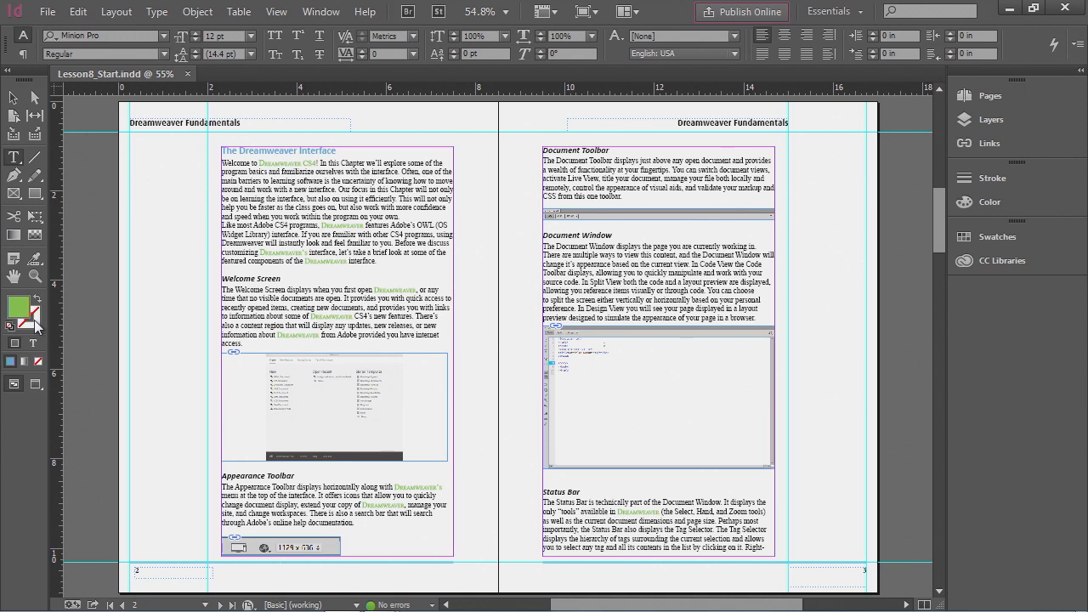
click(34, 98)
click(31, 157)
click(15, 158)
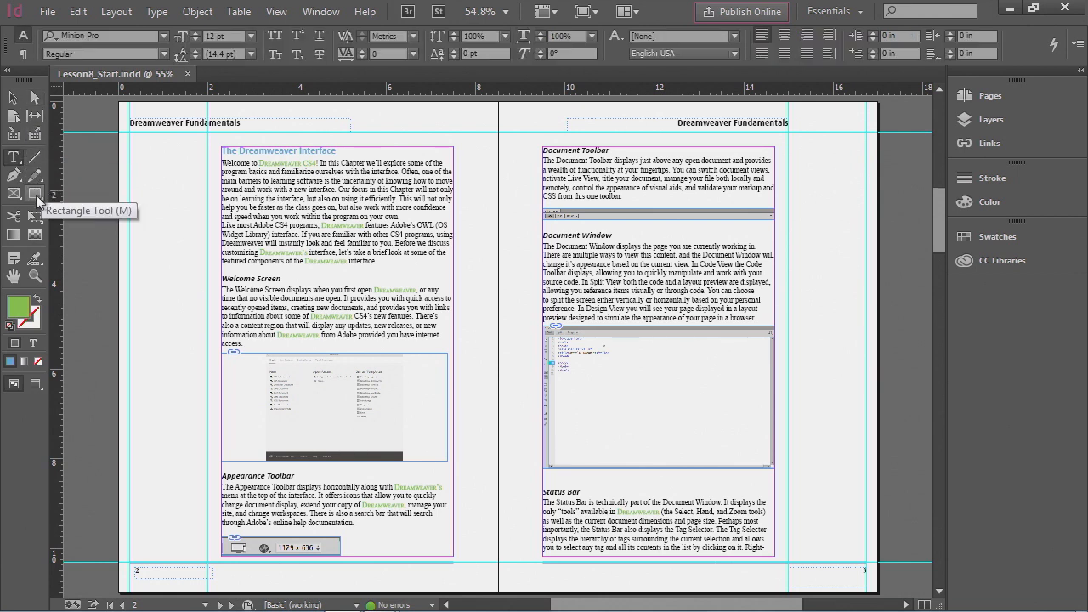
- Select the Rectangle Tool from its tool group in the Tools panel
click(35, 195)
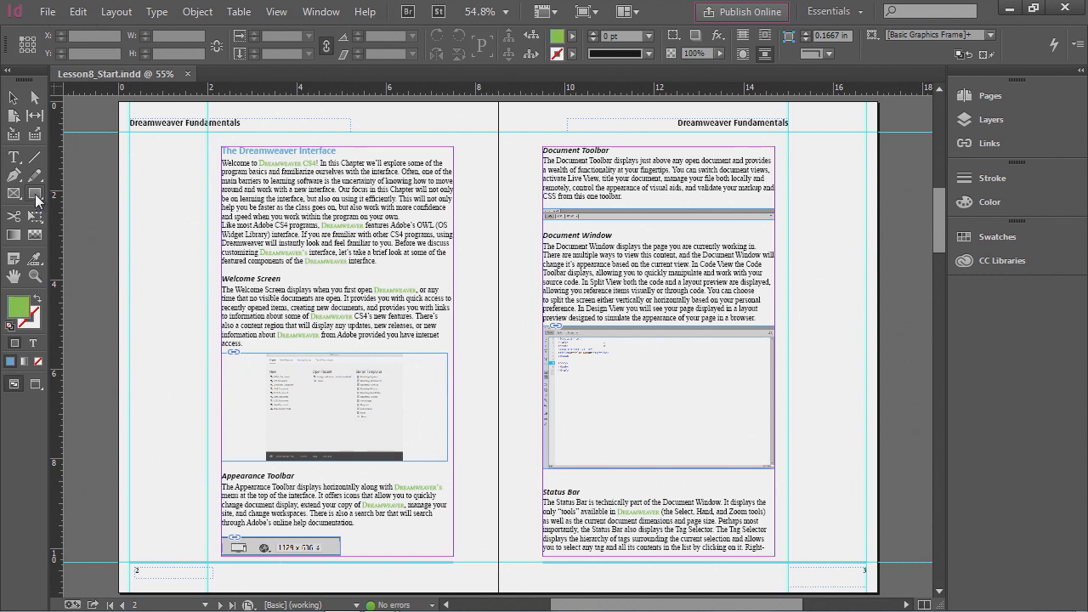
click(36, 200)
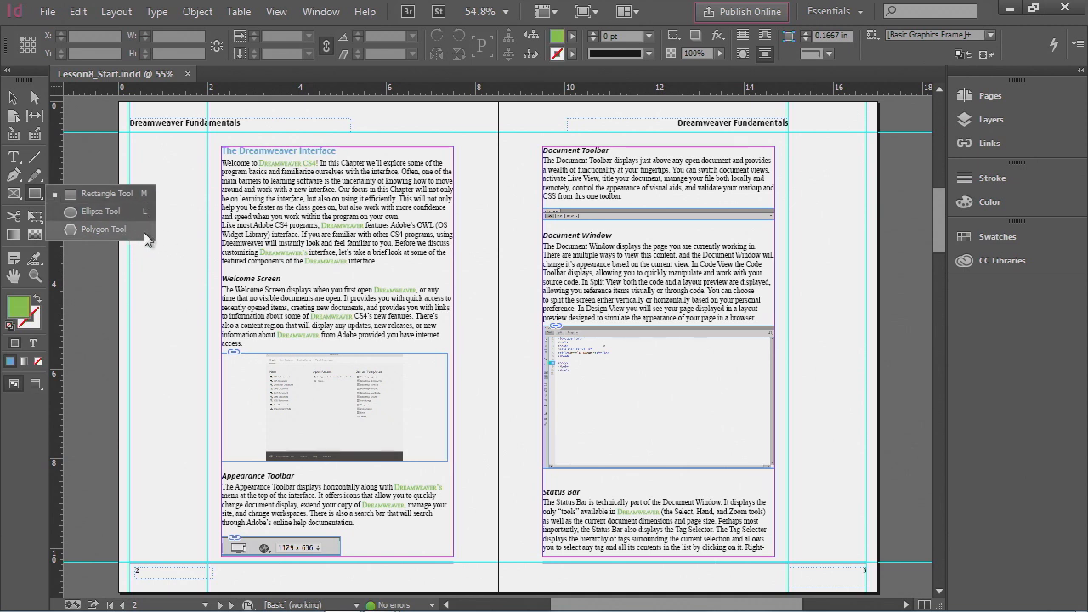
click(89, 192)
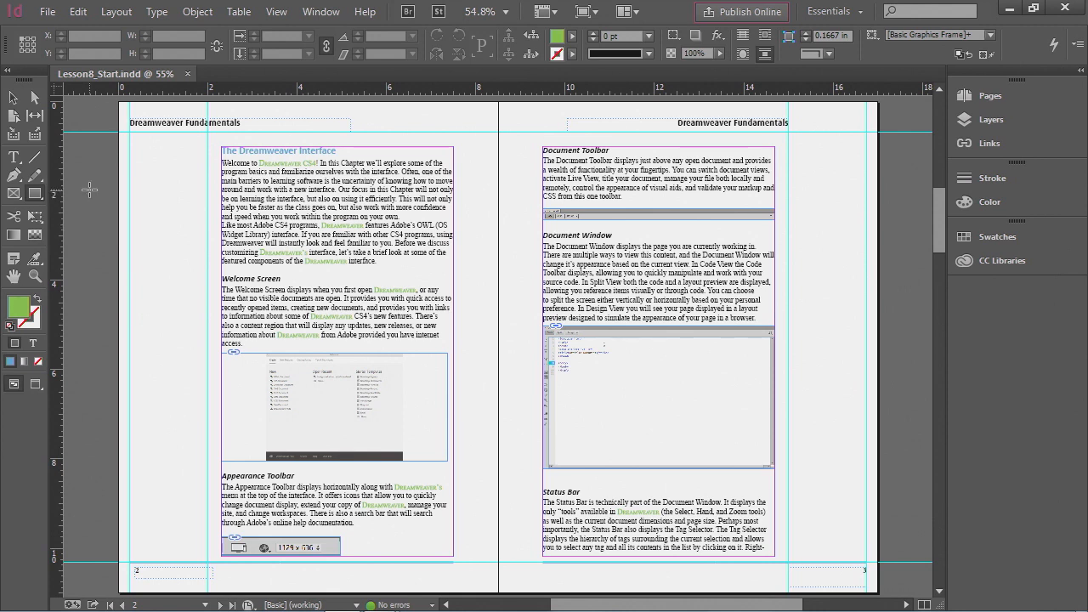
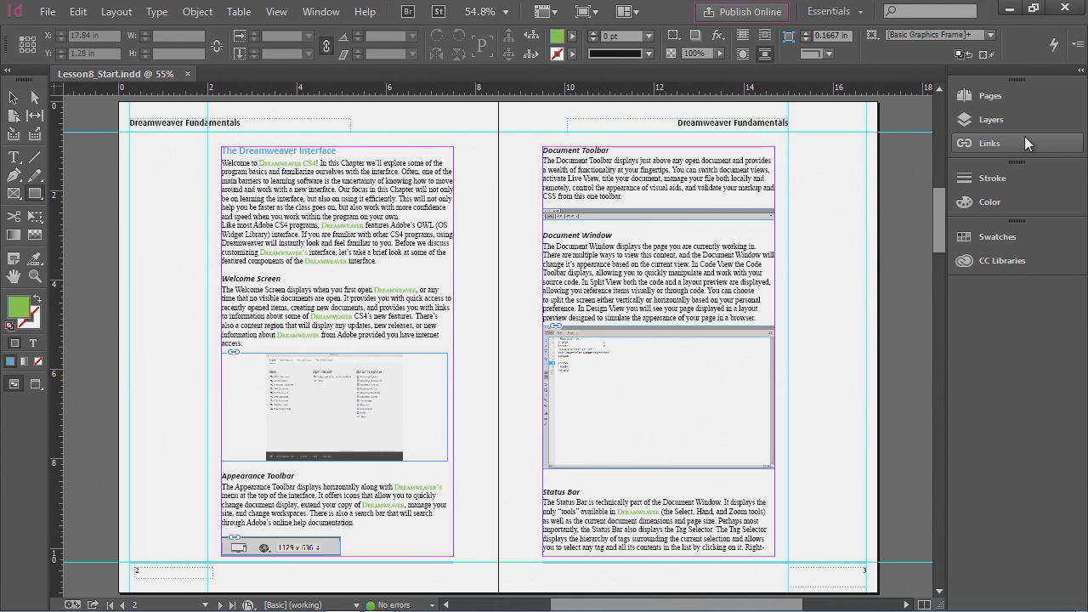
- Open the Pages panel and resize it to be taller, adjusting its width
click(987, 97)
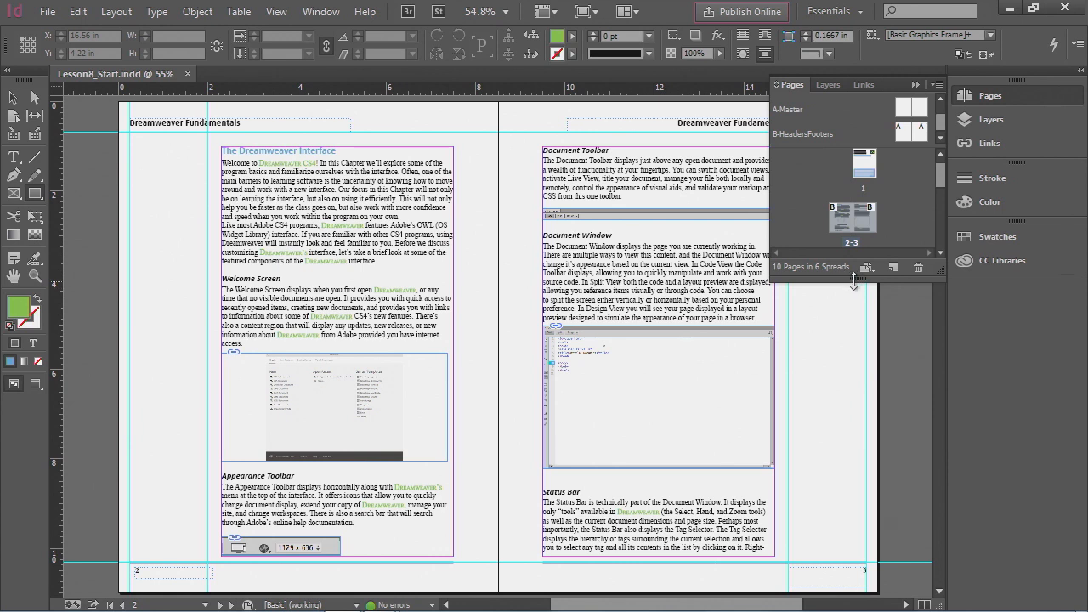
drag(856, 280, 856, 466)
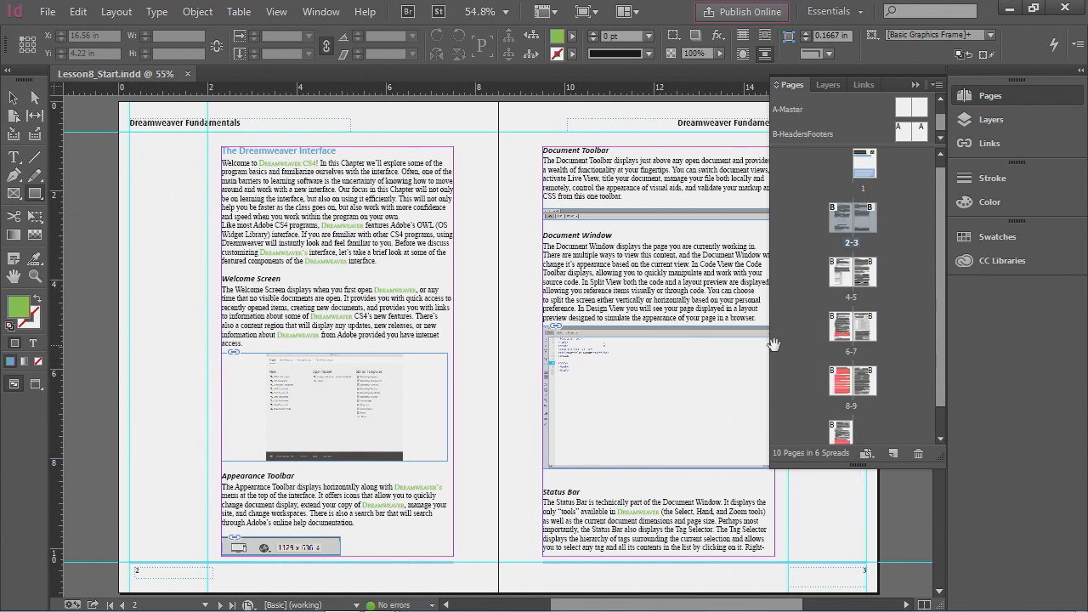
drag(769, 346, 673, 342)
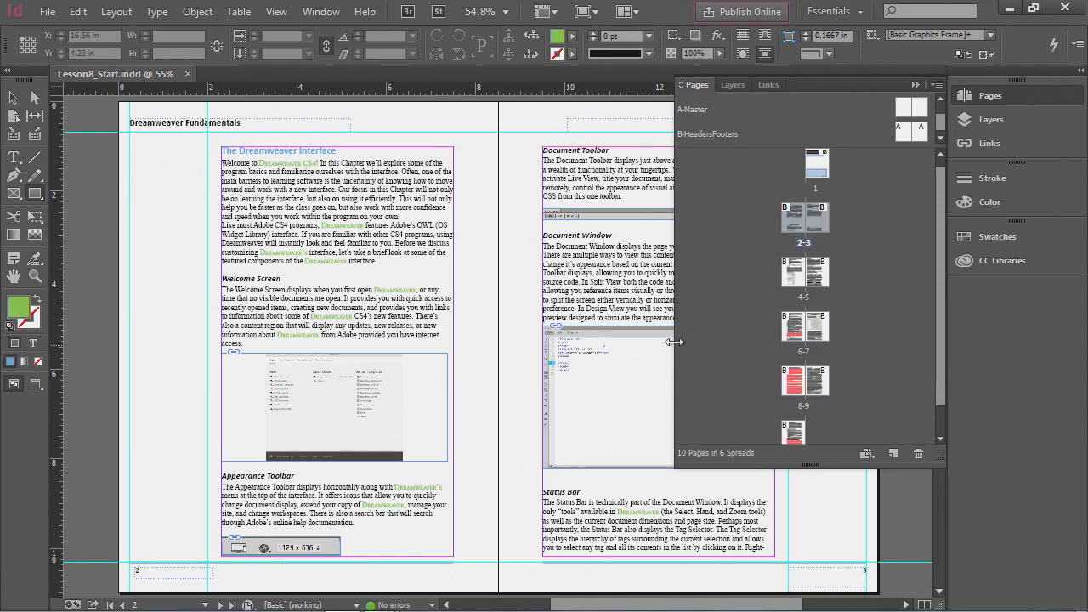
drag(673, 342, 781, 341)
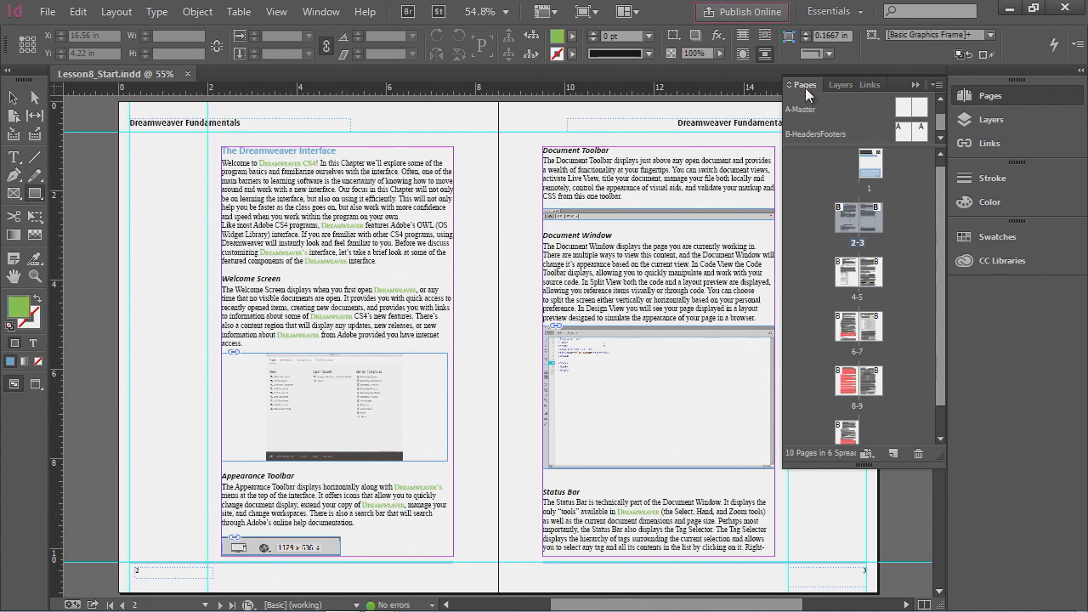
- Switch between the Layers and Links tabs of the panel group, then collapse the group
click(840, 86)
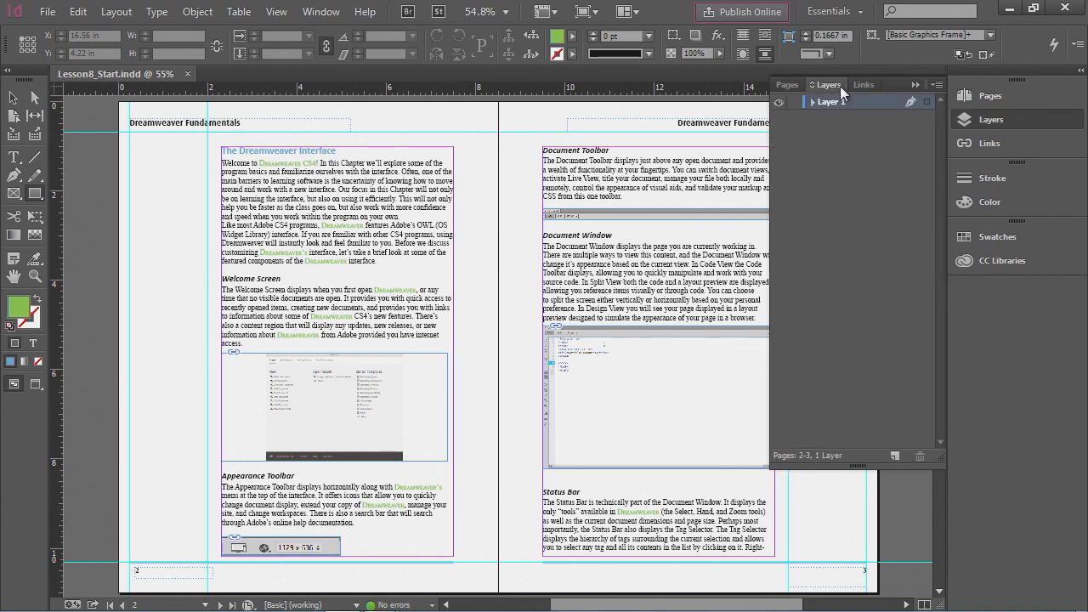
click(863, 86)
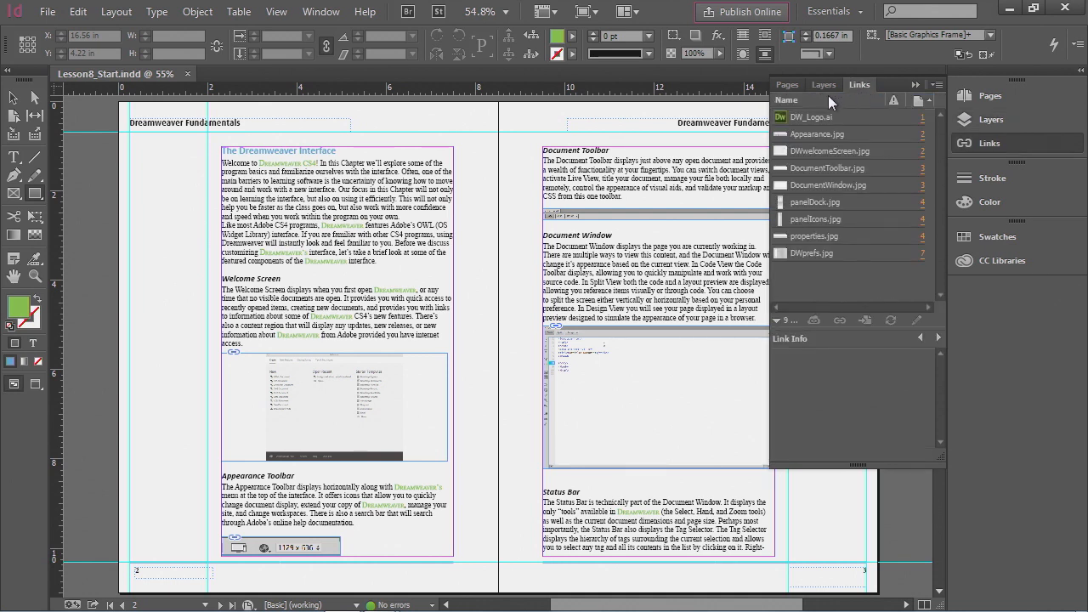
click(829, 86)
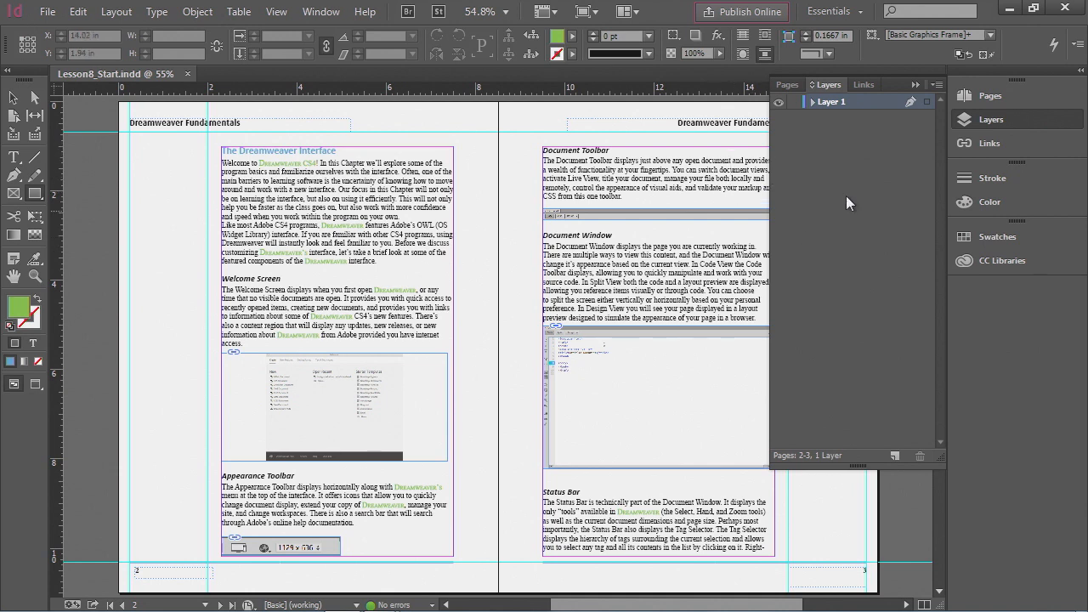
click(992, 119)
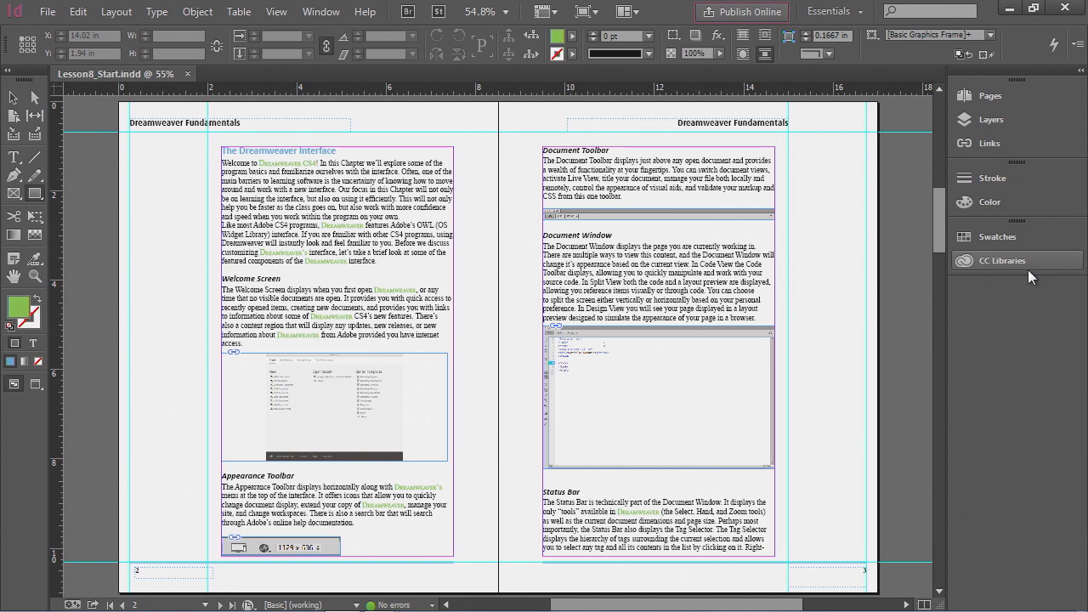
- Expand the panel dock to full panels and browse the Links and Pages tabs
click(1080, 73)
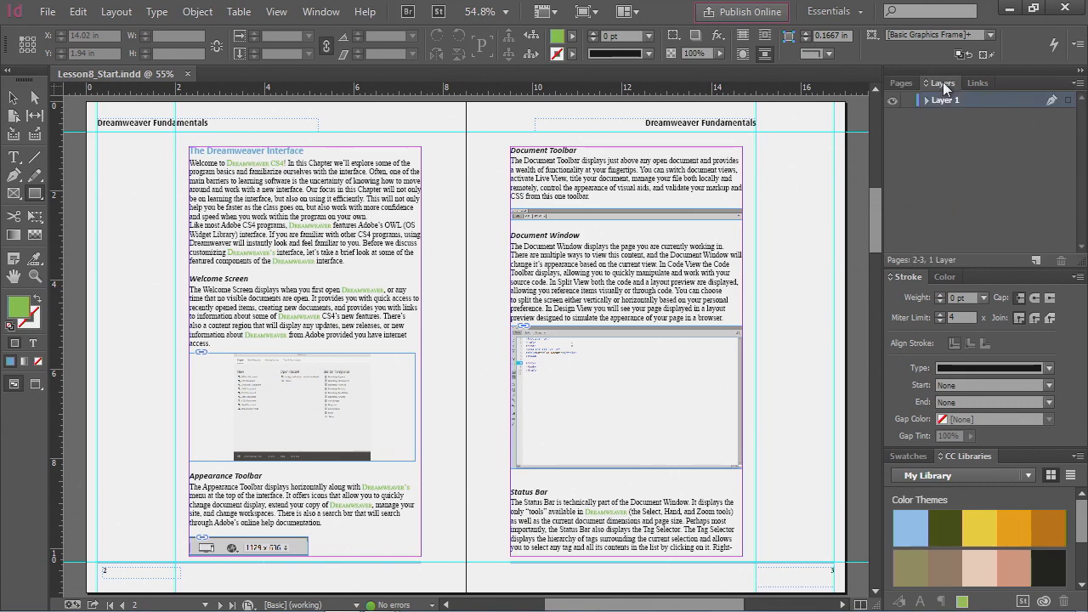
click(978, 83)
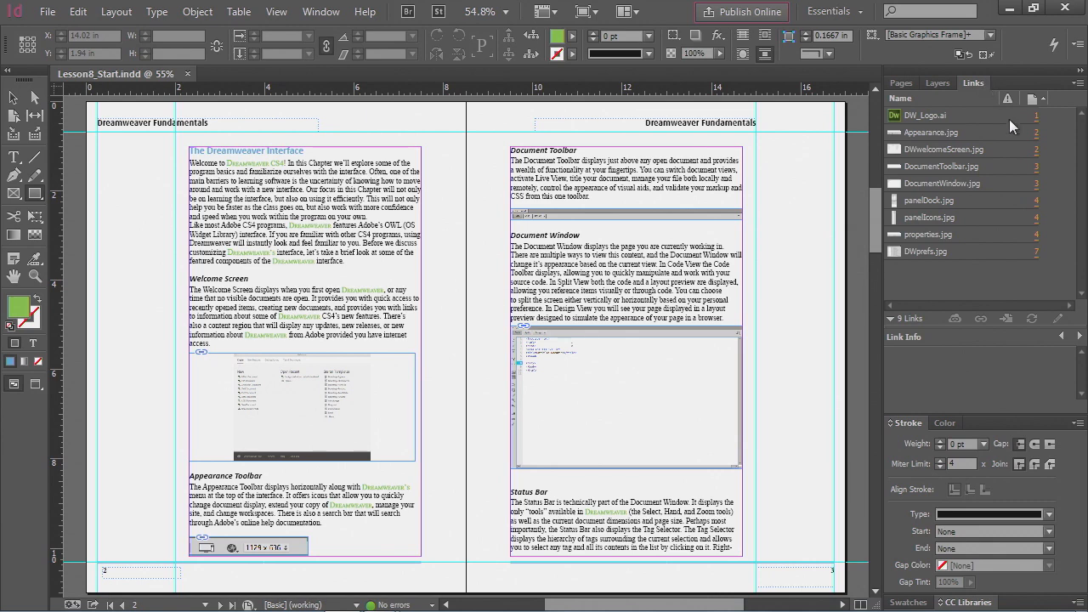
click(905, 84)
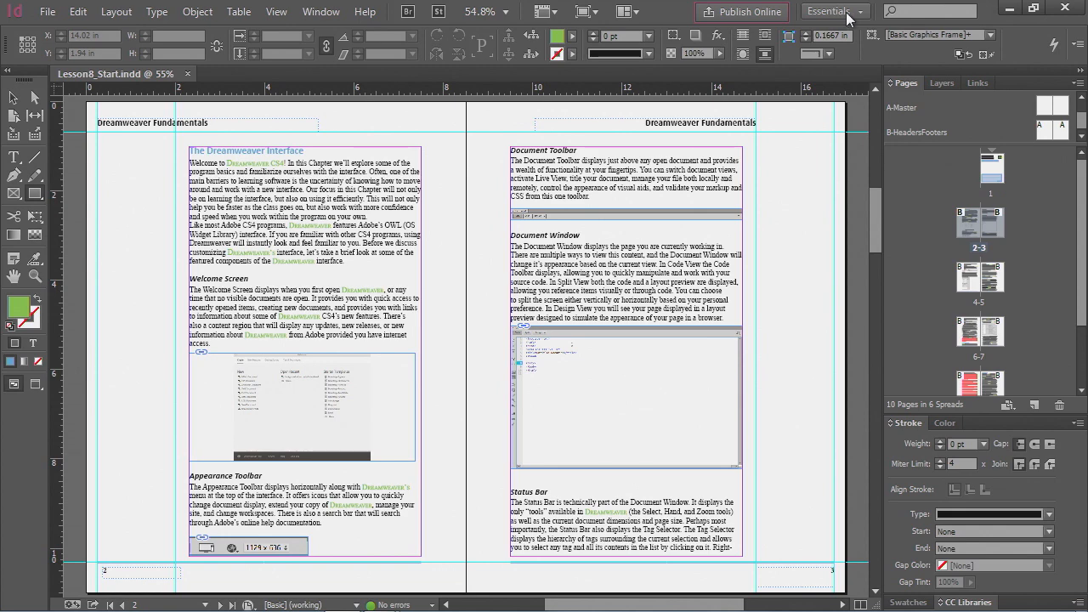
- Switch the workspace to Interactive for PDF, then to Typography
click(856, 14)
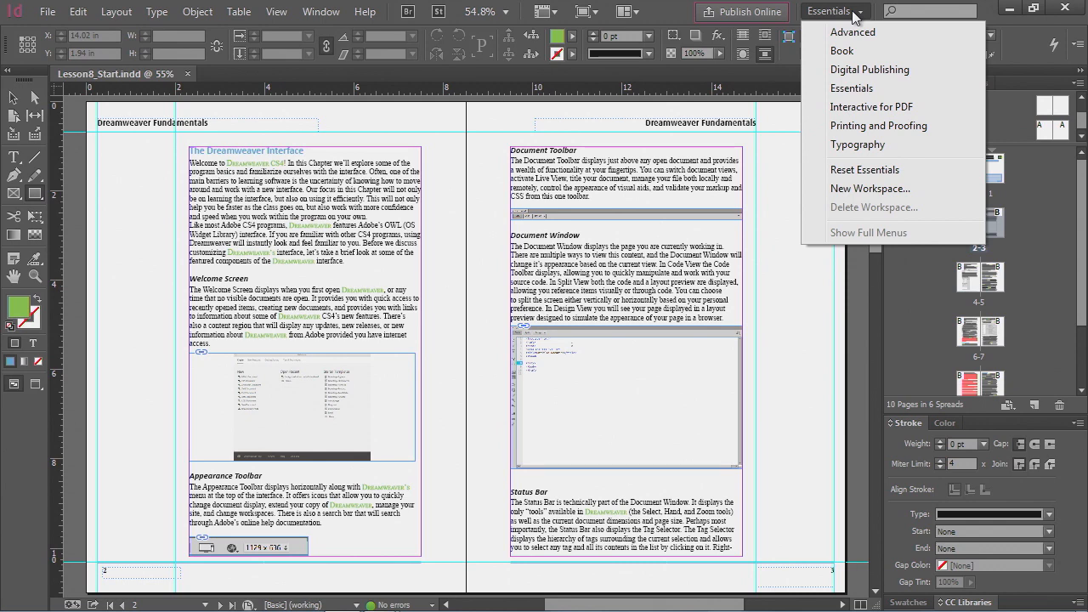
click(909, 109)
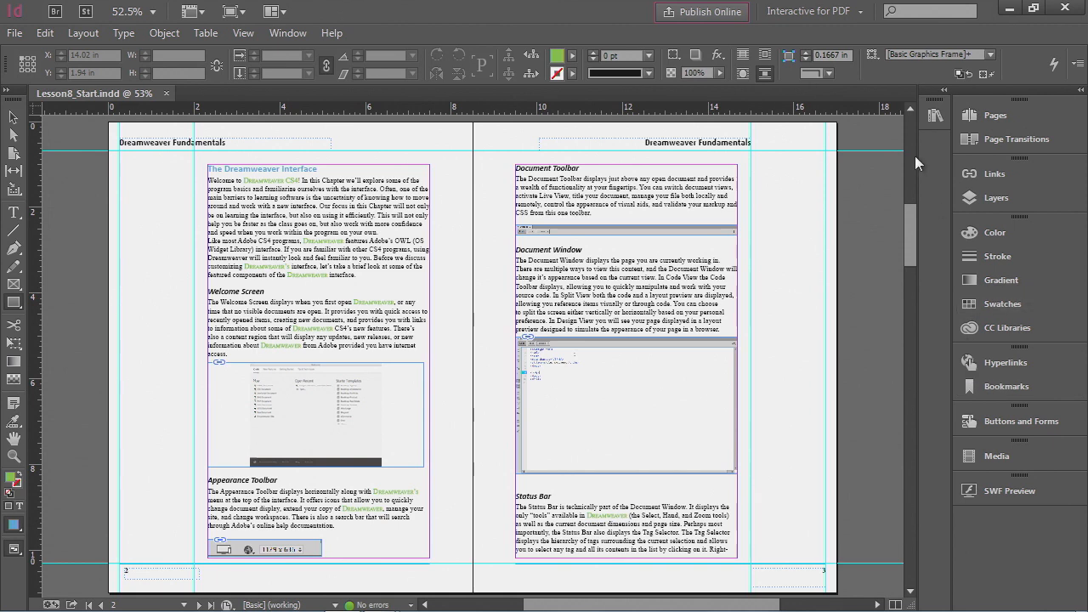
click(846, 11)
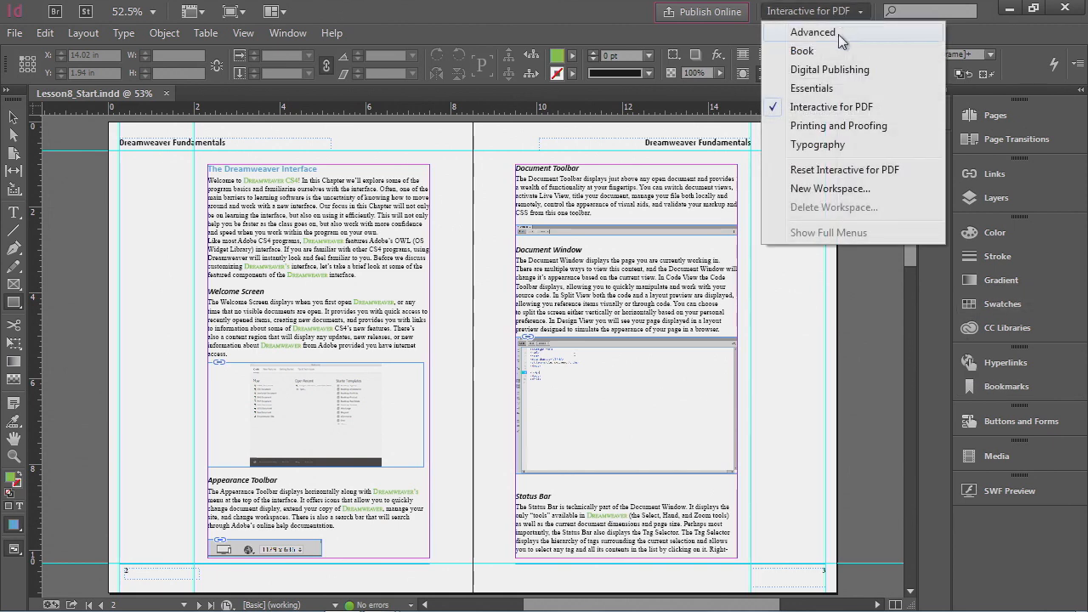
click(822, 149)
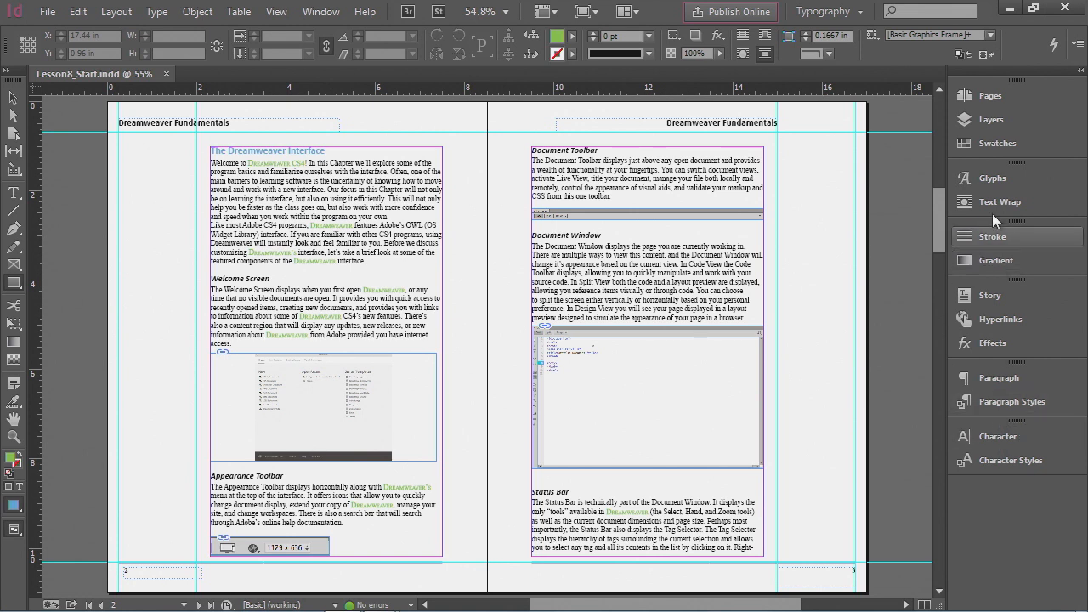
- Switch back to the Essentials workspace and collapse the panel dock to icons
click(859, 15)
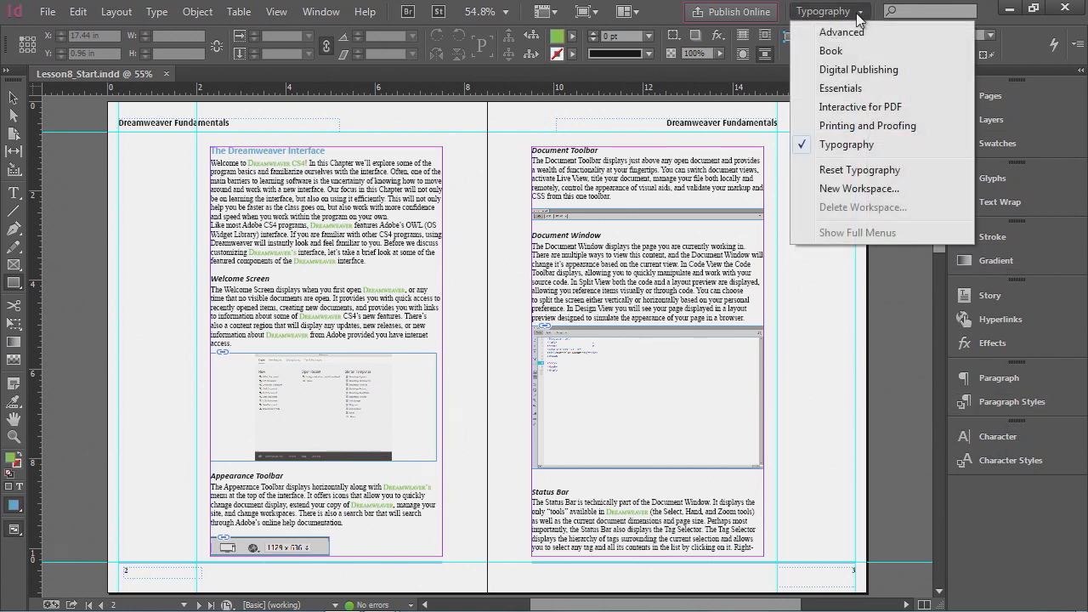
click(867, 87)
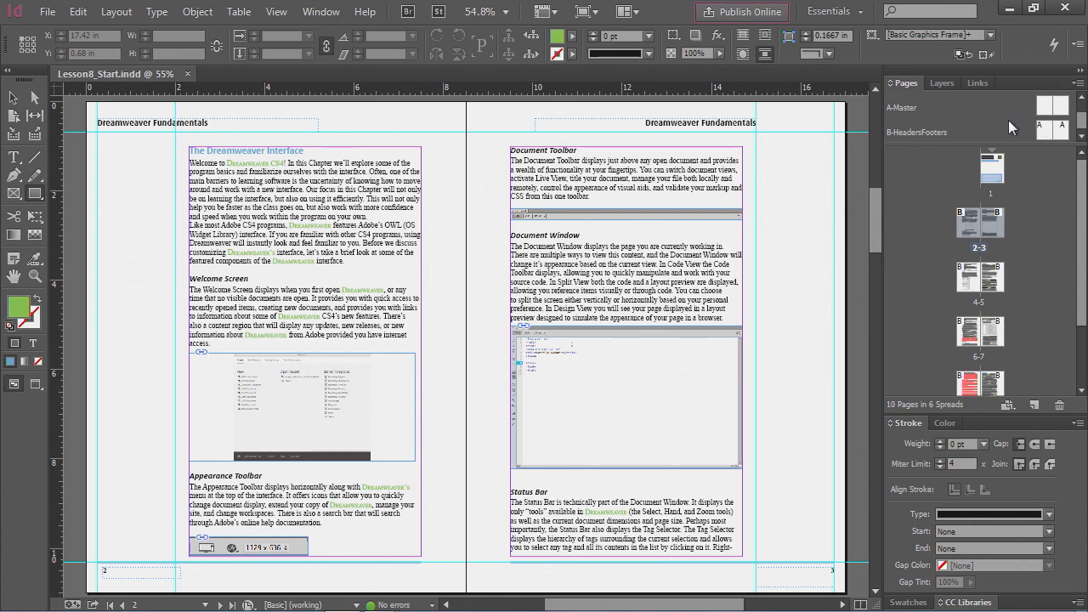
click(1081, 75)
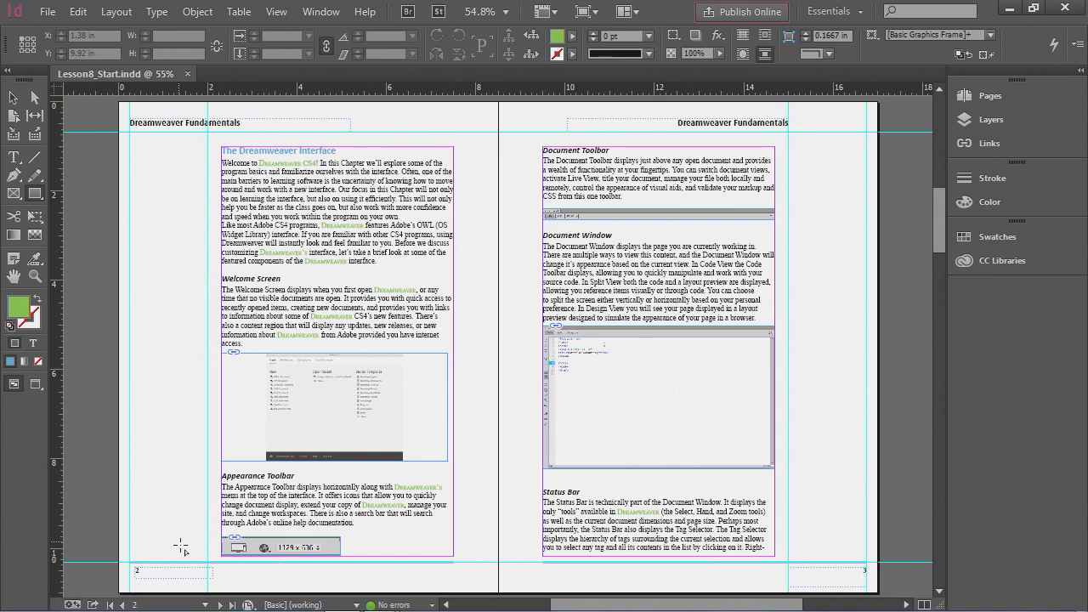
- Use the page navigation menu to go to page 6, then to the A-Master spread
click(205, 606)
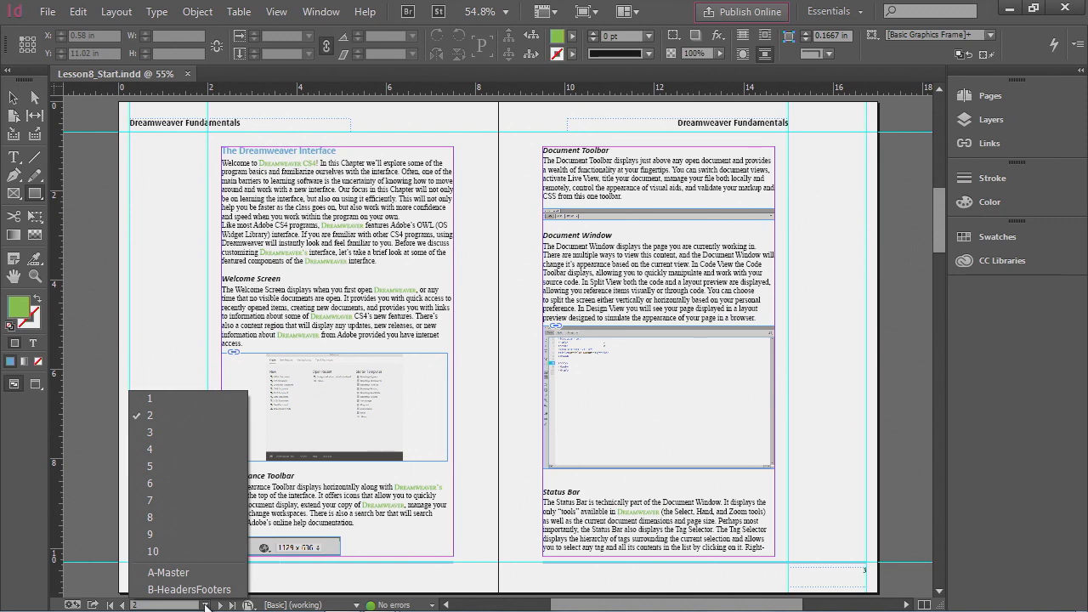
click(184, 487)
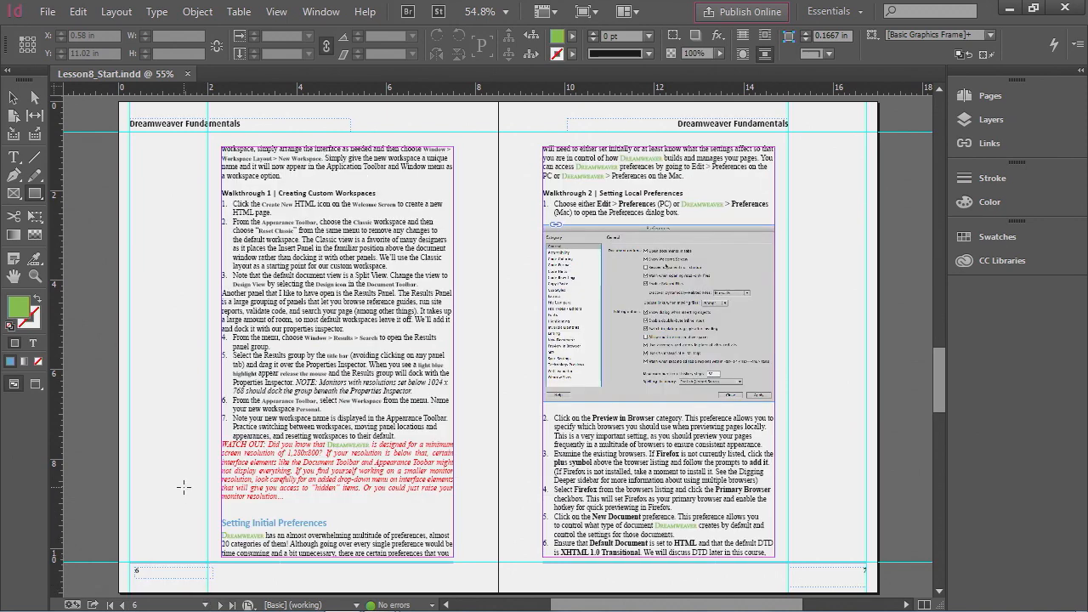
click(205, 606)
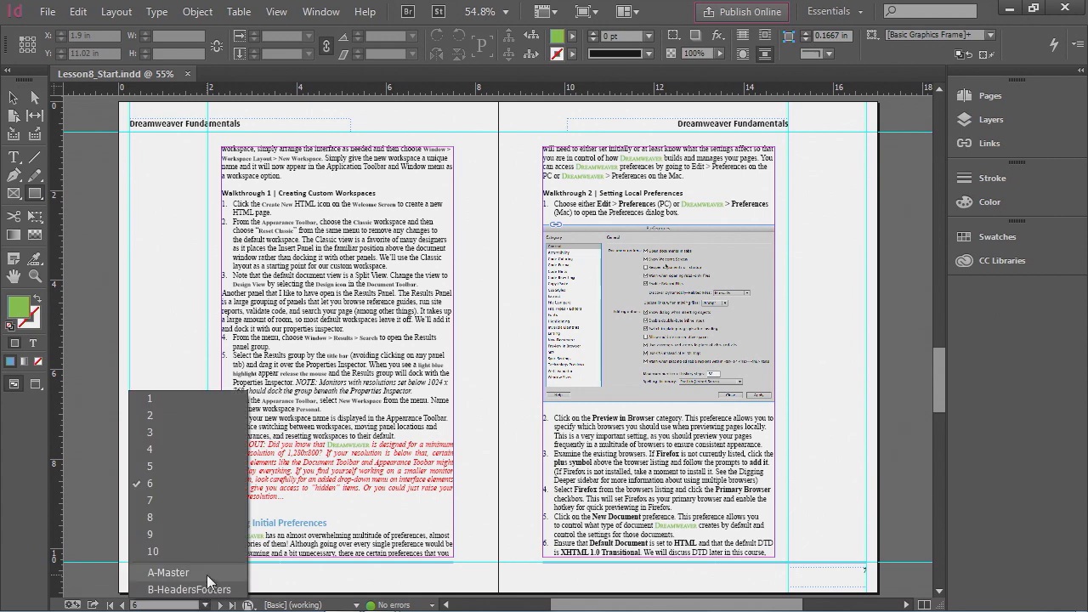
click(170, 572)
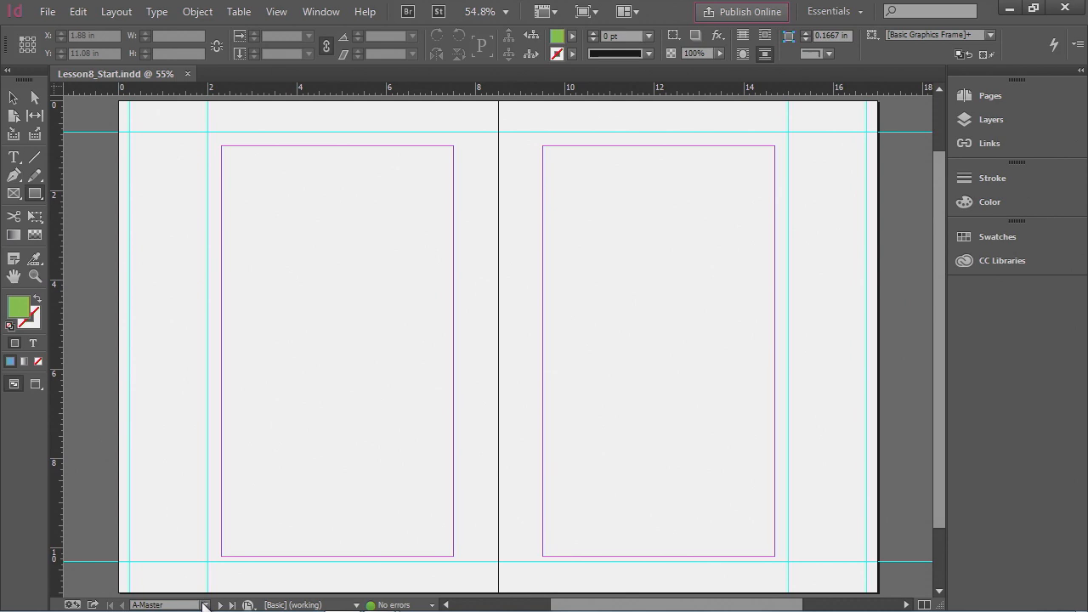
- Return to page 2 from the page navigation menu
click(205, 606)
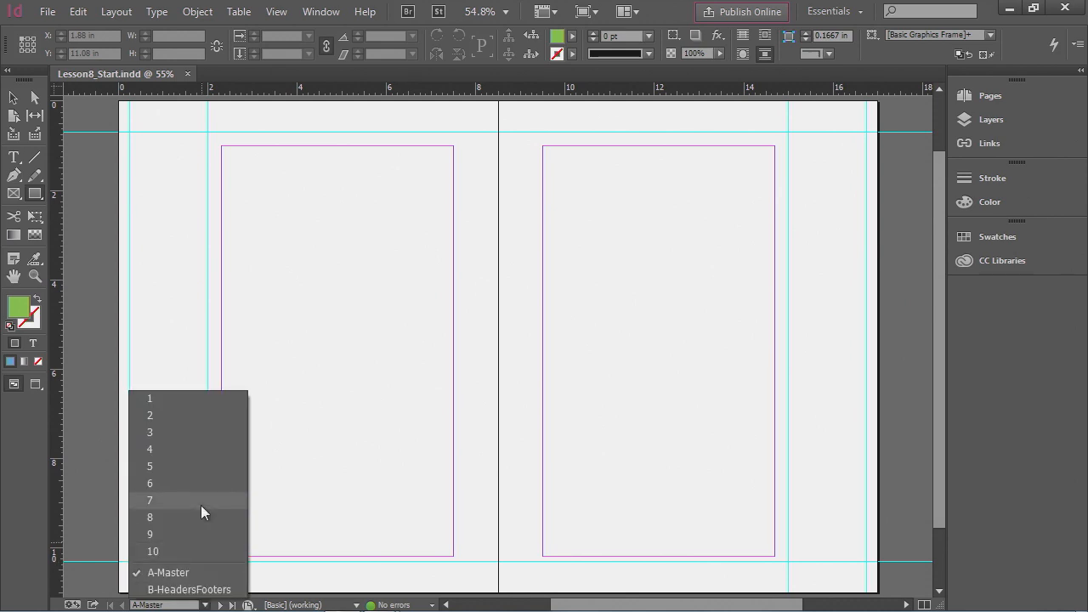
click(176, 417)
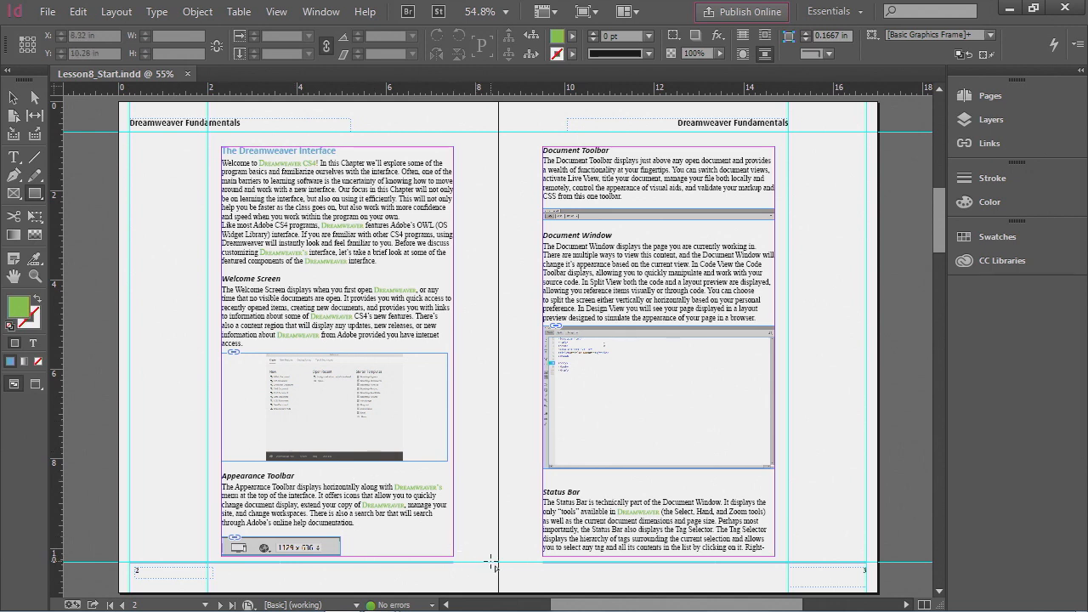
- Scroll through the document's spreads to examine the pages
mouse_move(562, 606)
mouse_down()
mouse_move(504, 606)
mouse_move(612, 605)
mouse_move(569, 606)
mouse_up()
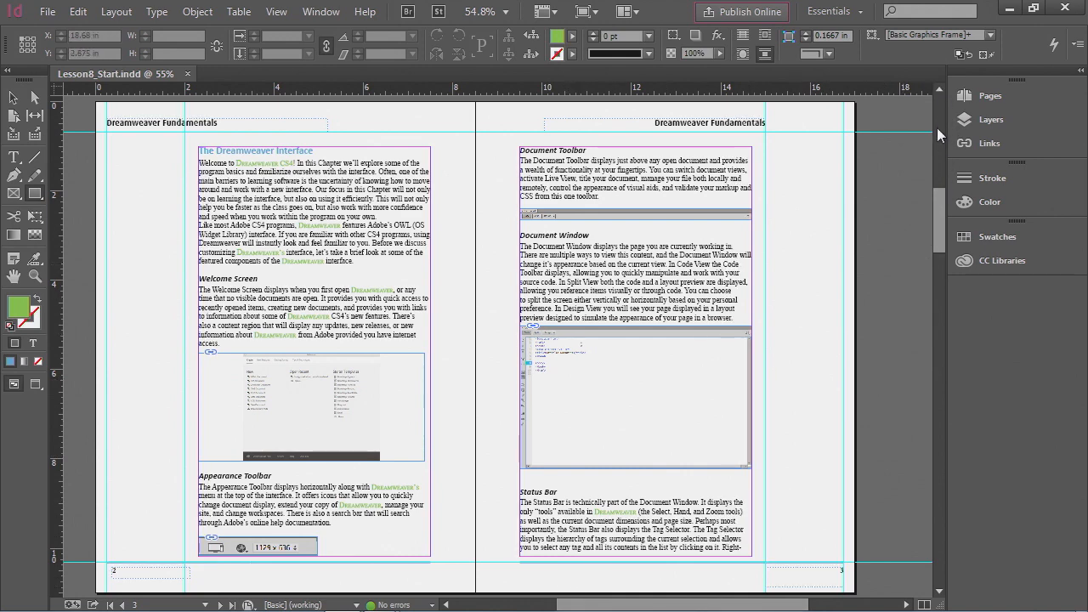
drag(939, 206, 941, 298)
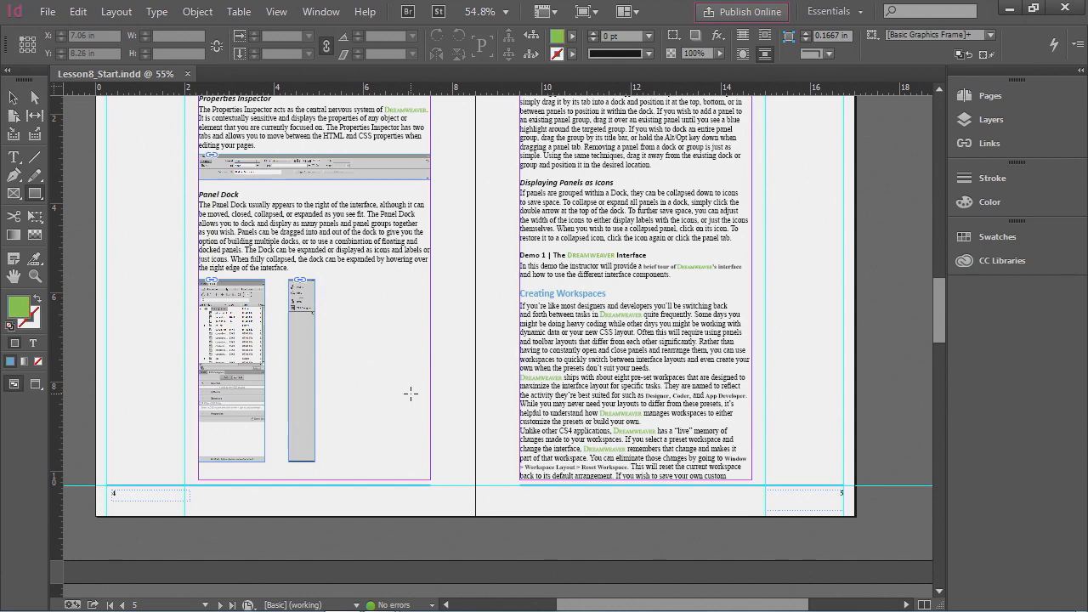
scroll(461, 296, down, 5)
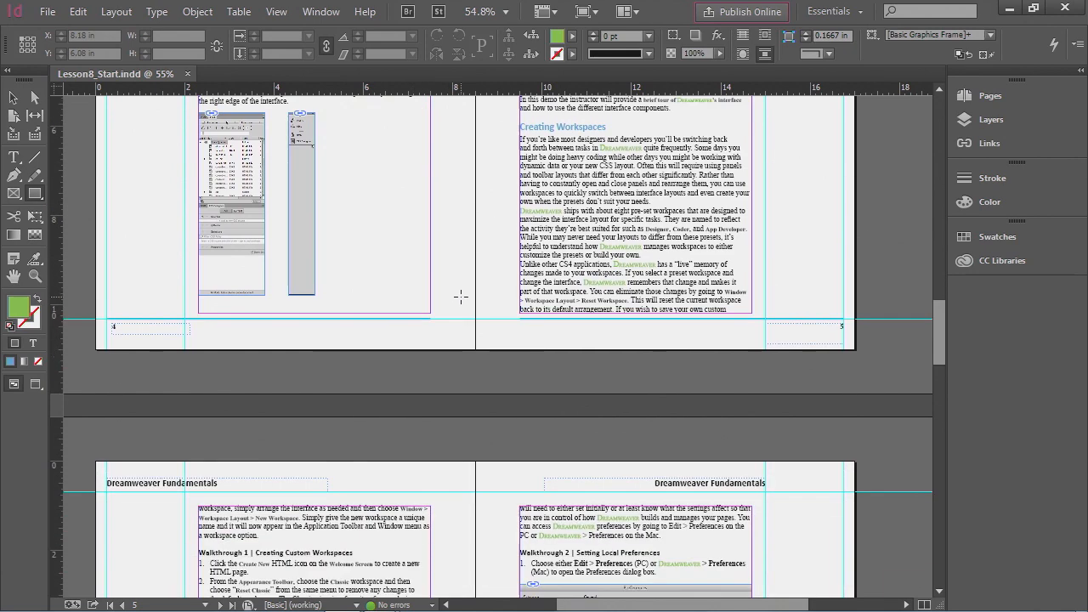
scroll(461, 296, down, 9)
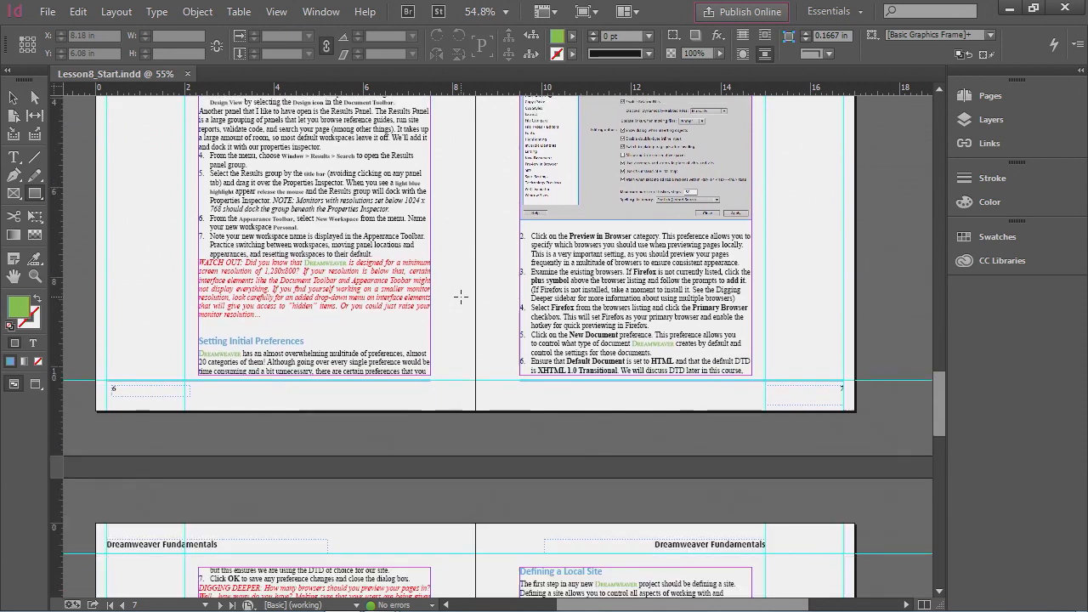
scroll(461, 296, down, 8)
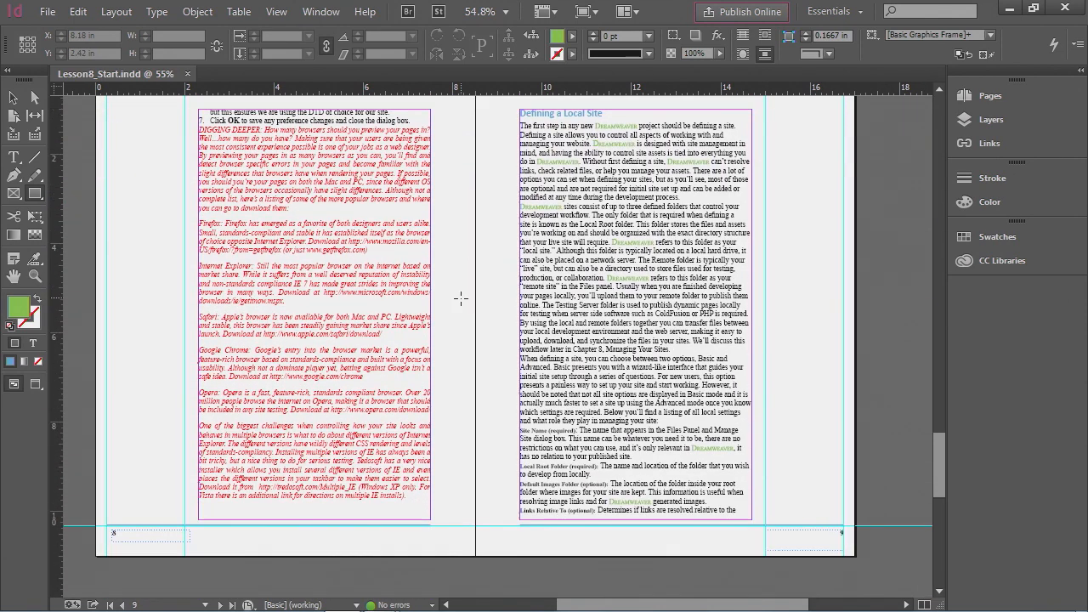
scroll(461, 298, up, 9)
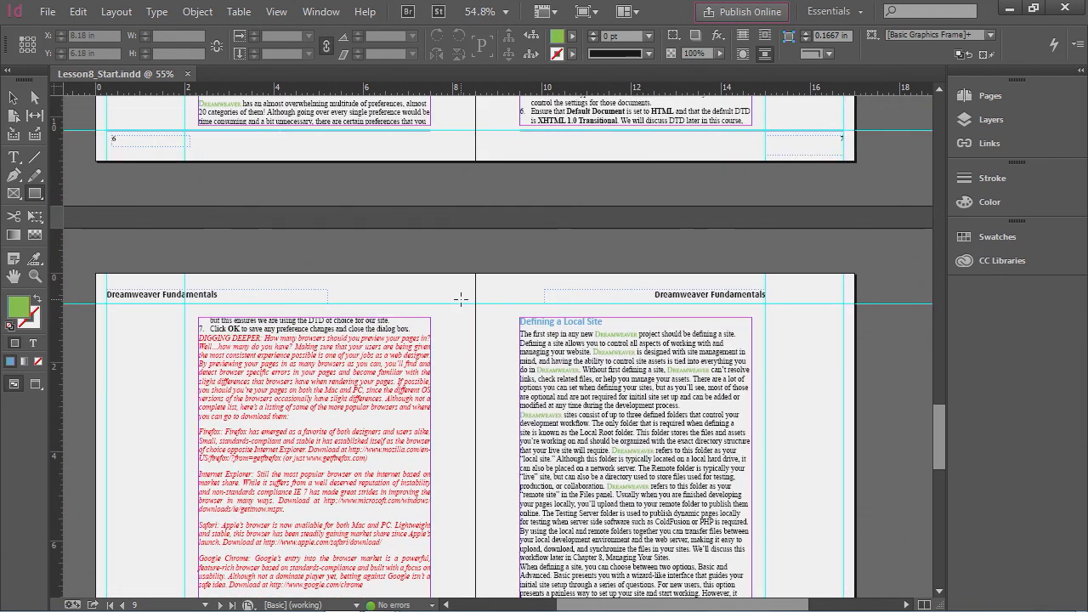
scroll(461, 299, up, 6)
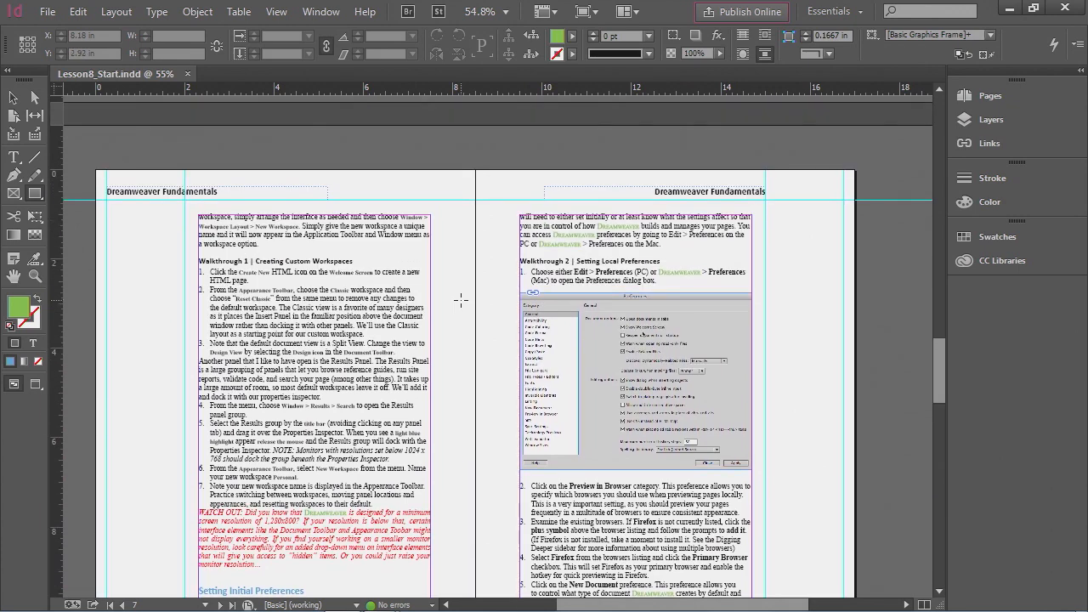
scroll(461, 299, up, 3)
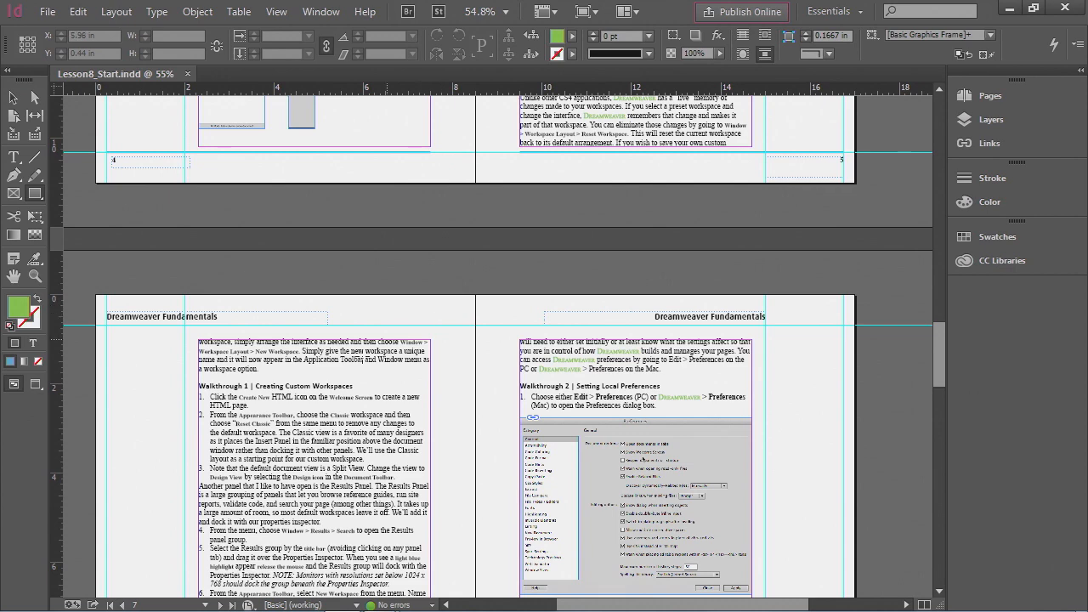
- Navigate to page 2 with the page menu and open the Pages panel
click(206, 606)
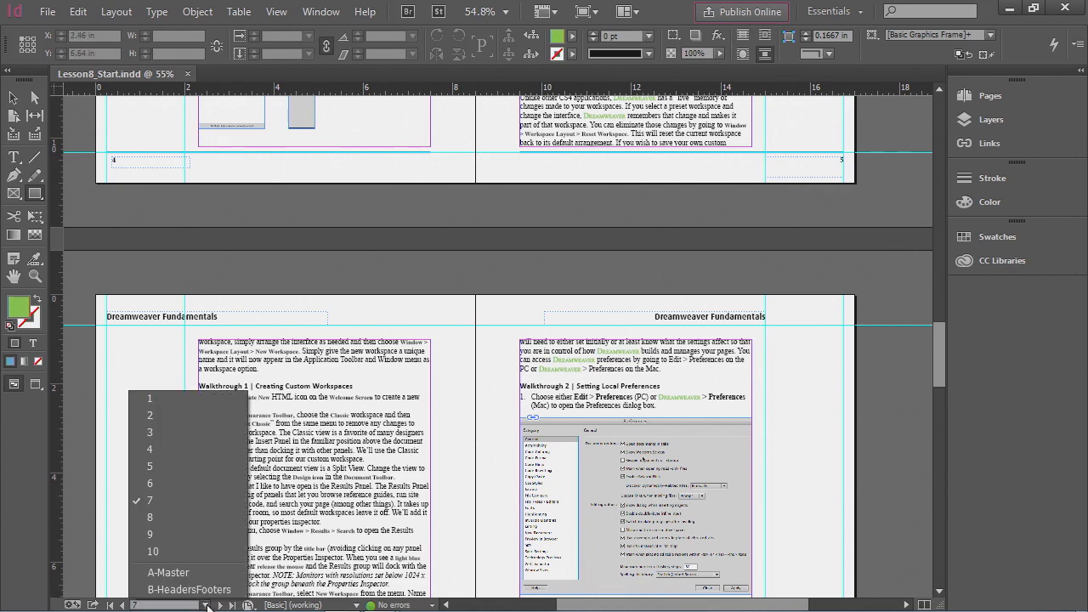
click(148, 415)
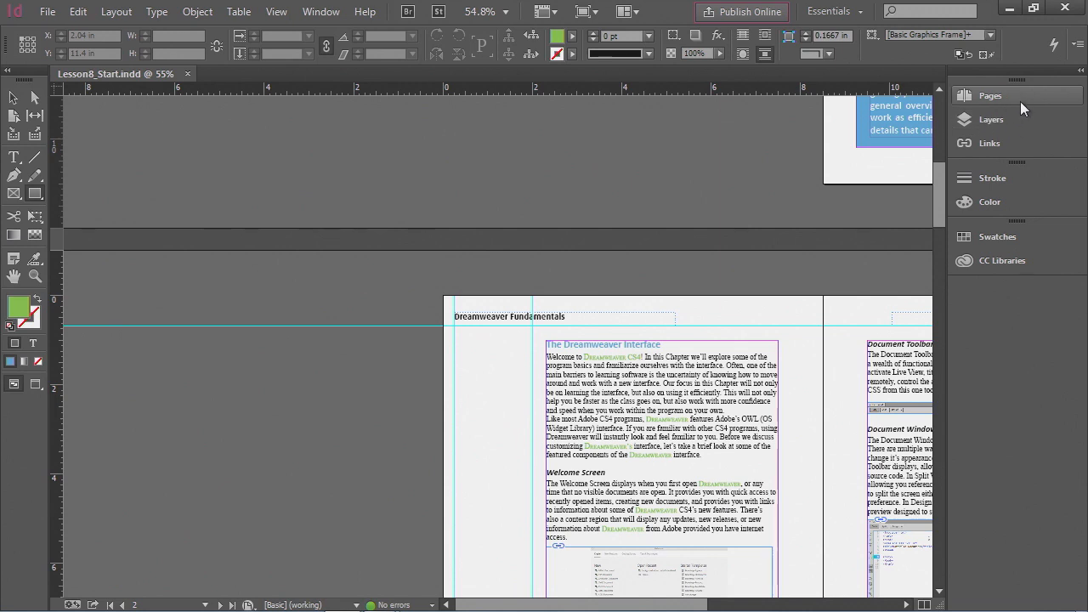
click(990, 96)
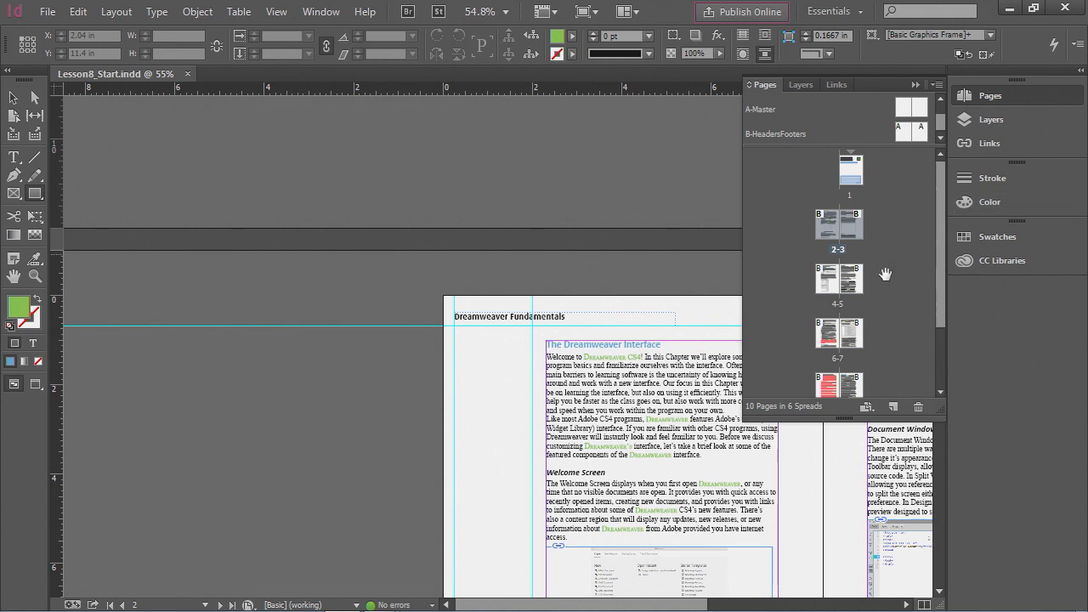
- Jump to spread 4-5 and then spread 8-9 from the Pages panel thumbnails, and collapse the Pages panel
mouse_move(831, 288)
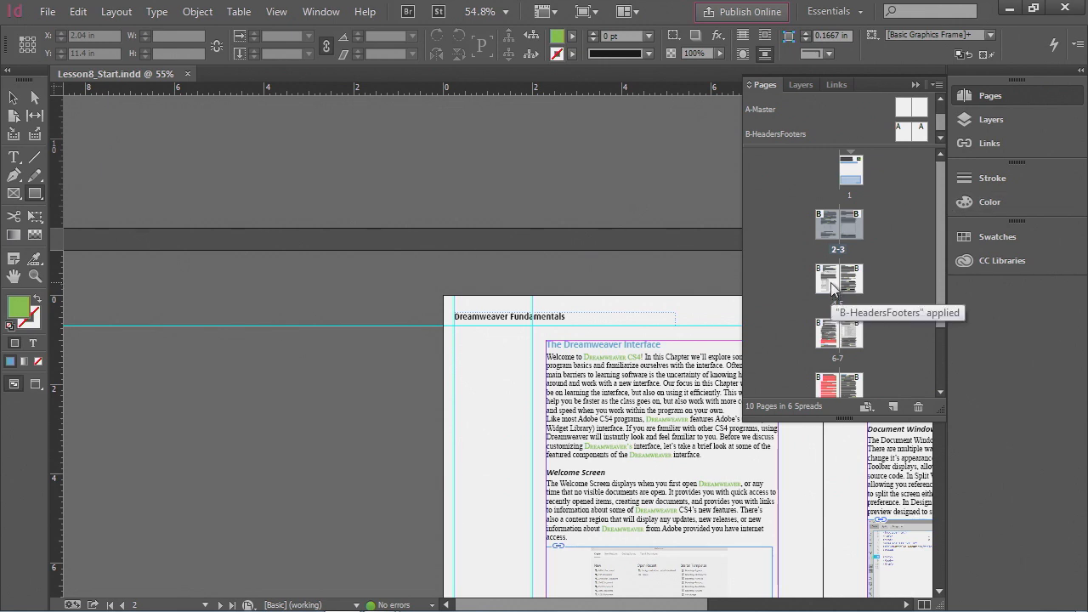
double_click(831, 288)
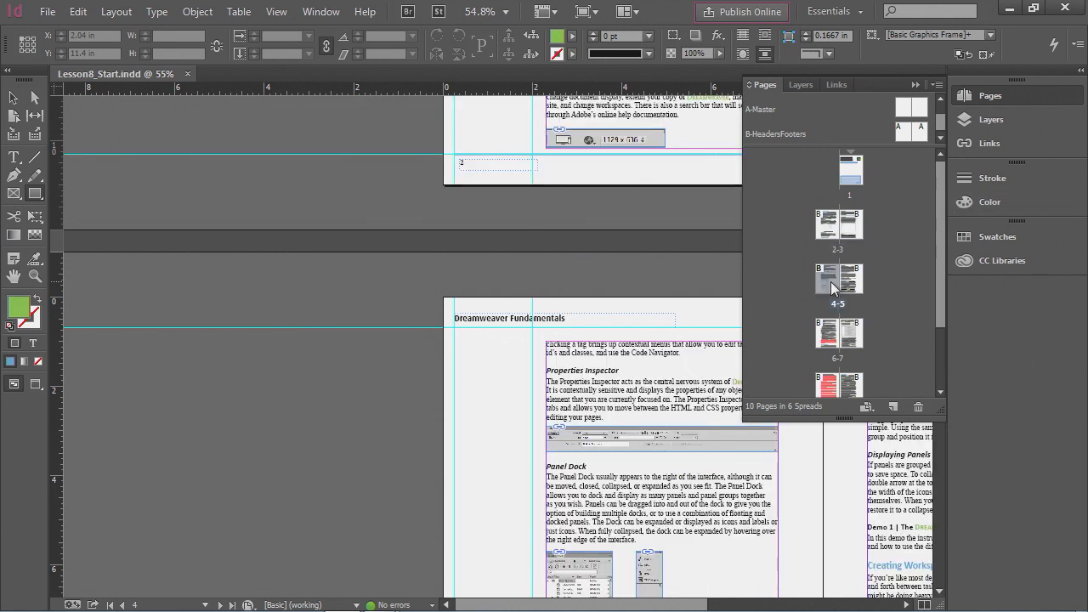
double_click(826, 391)
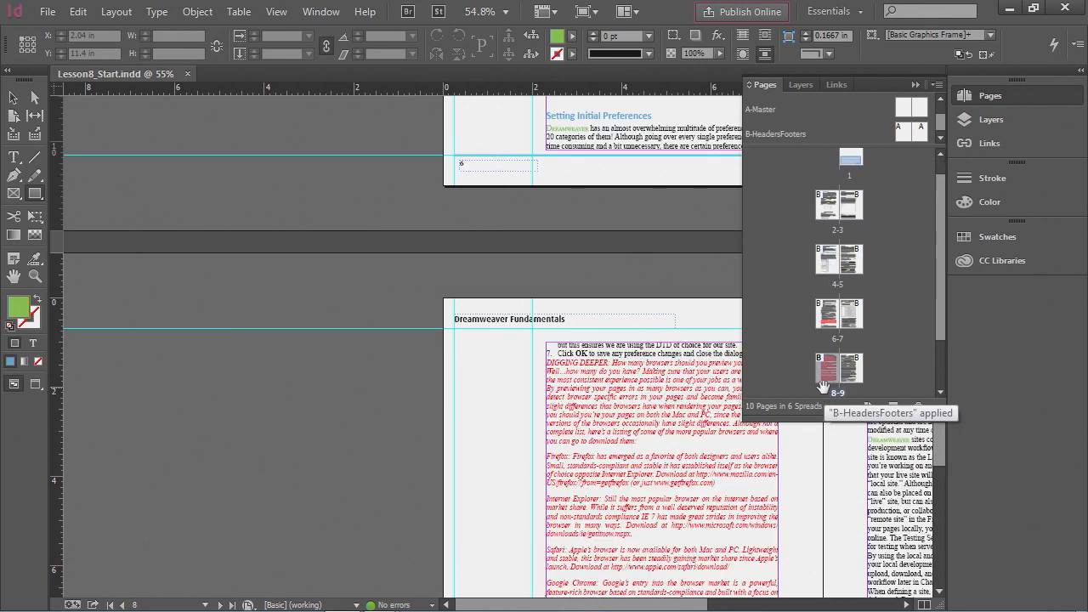
click(992, 97)
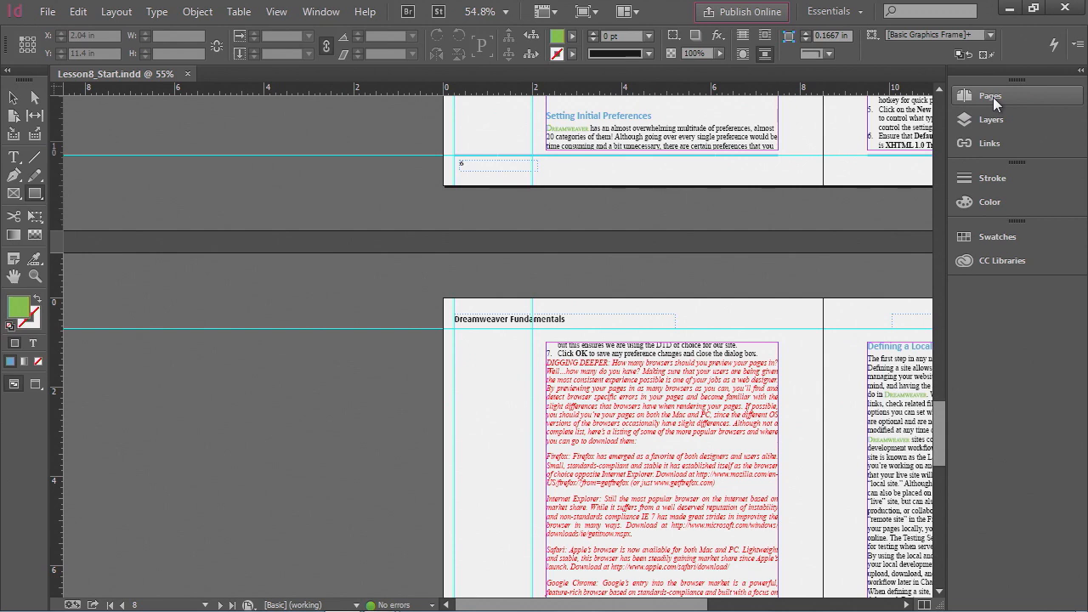
- Fit the current page in the window, then switch the view to fit the whole spread in the window
click(276, 12)
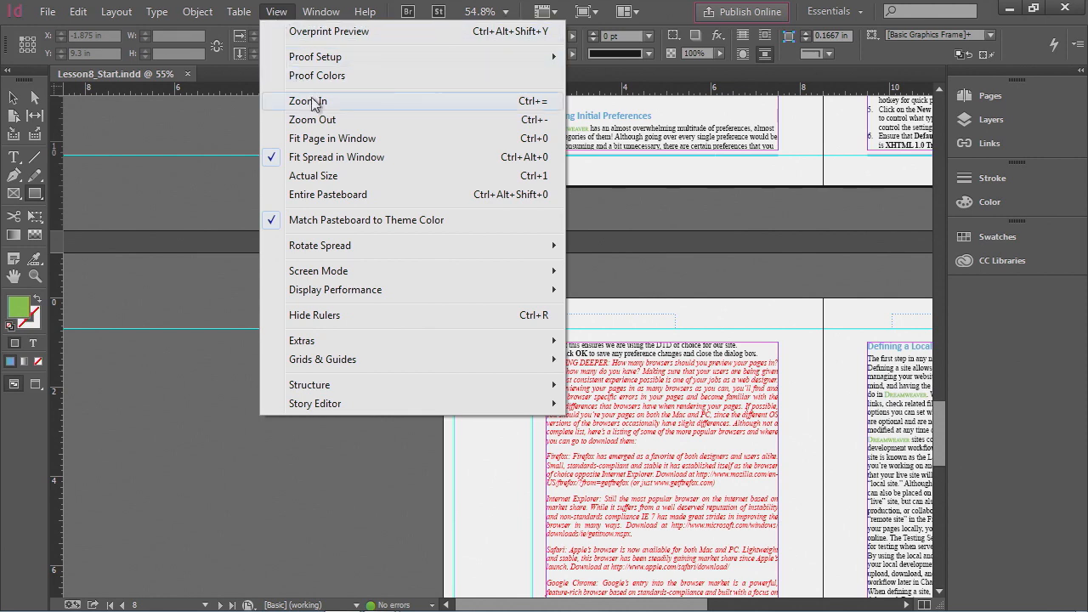
click(361, 141)
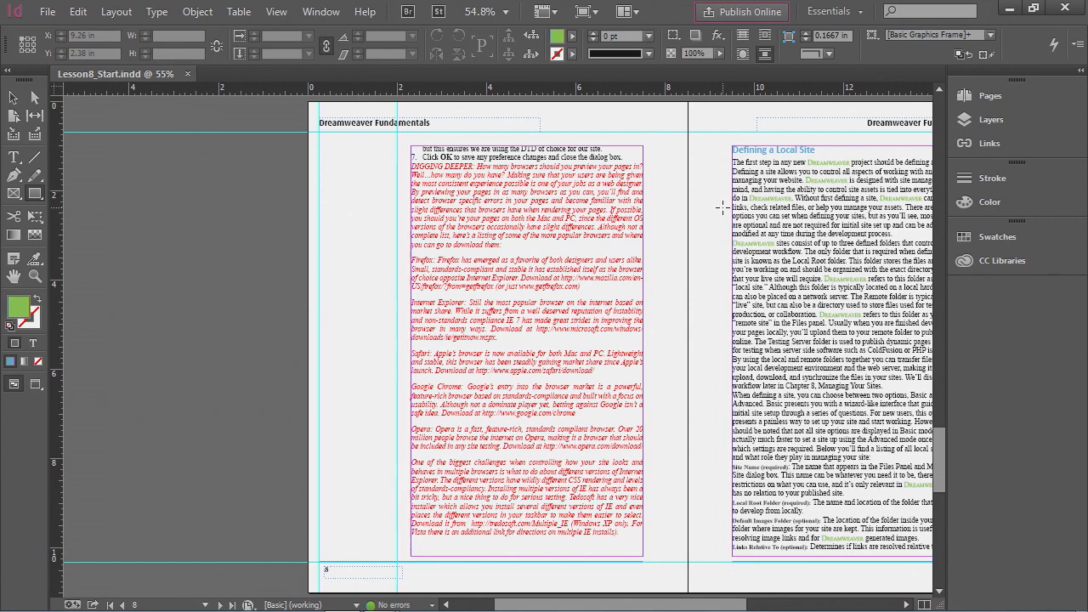
click(278, 12)
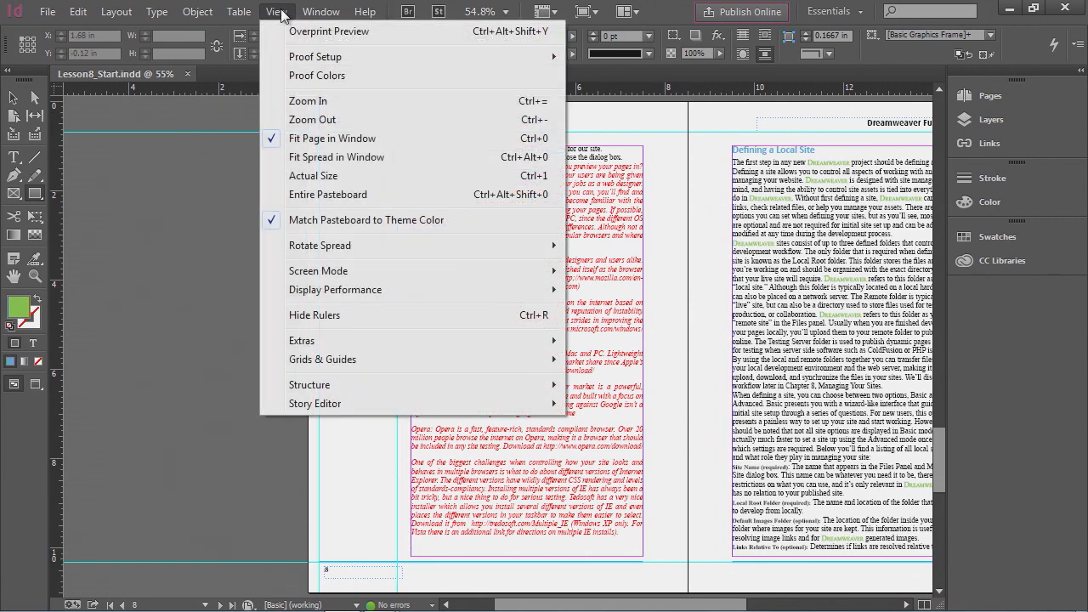
click(308, 159)
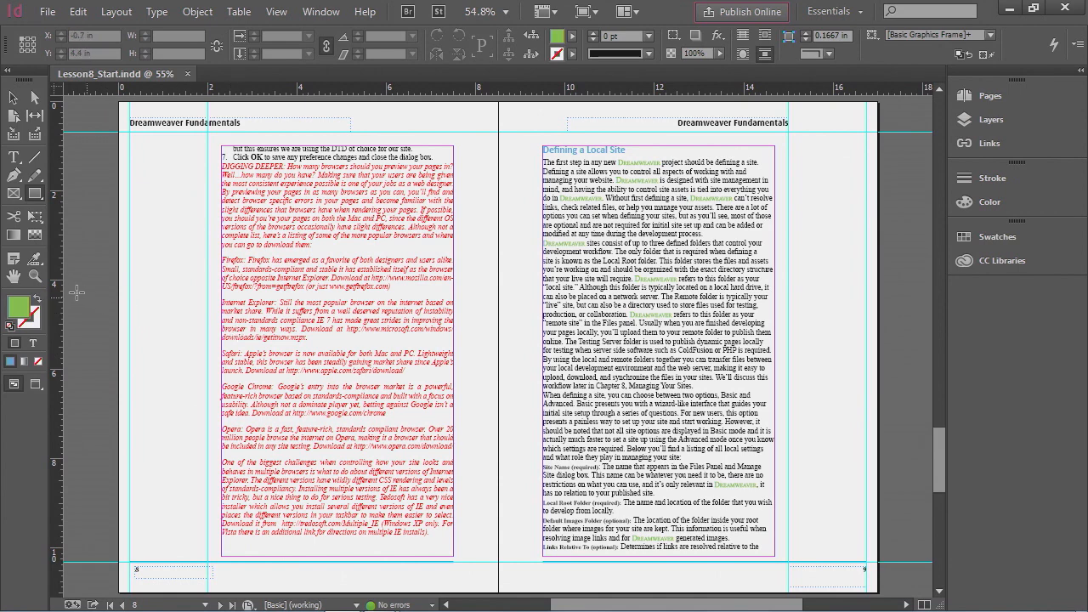
- Zoom in step by step on the Firefox paragraph with the Zoom tool, marqueeing the text up to 4000%
click(36, 281)
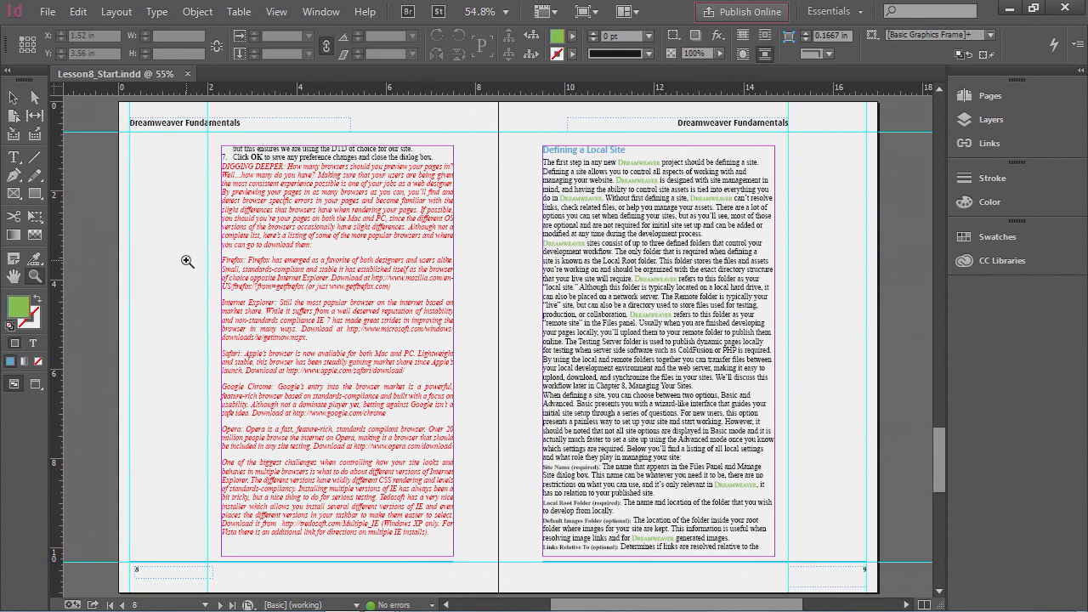
click(282, 279)
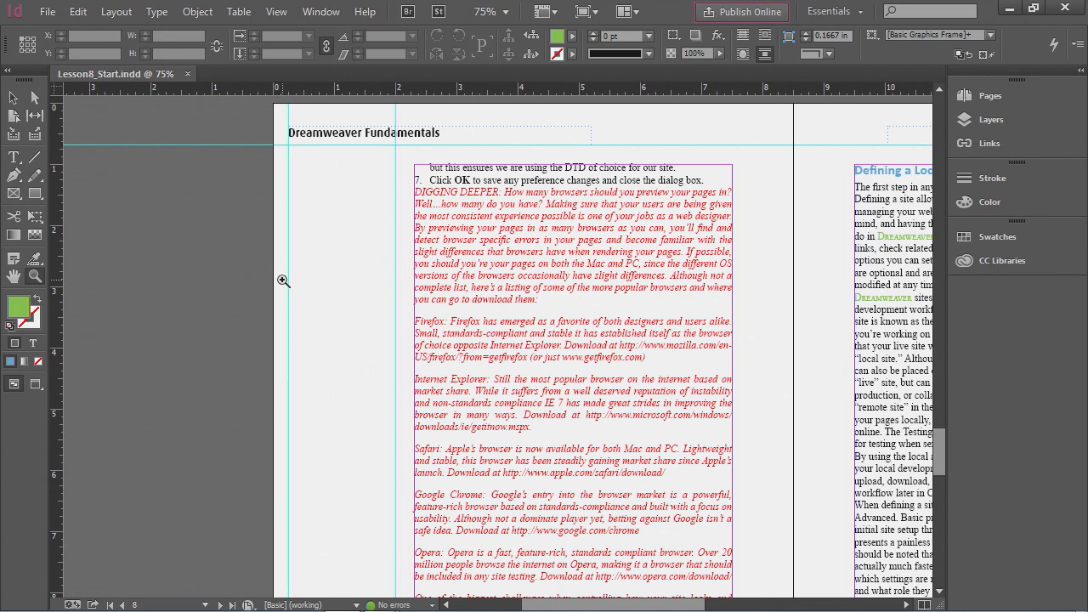
click(452, 332)
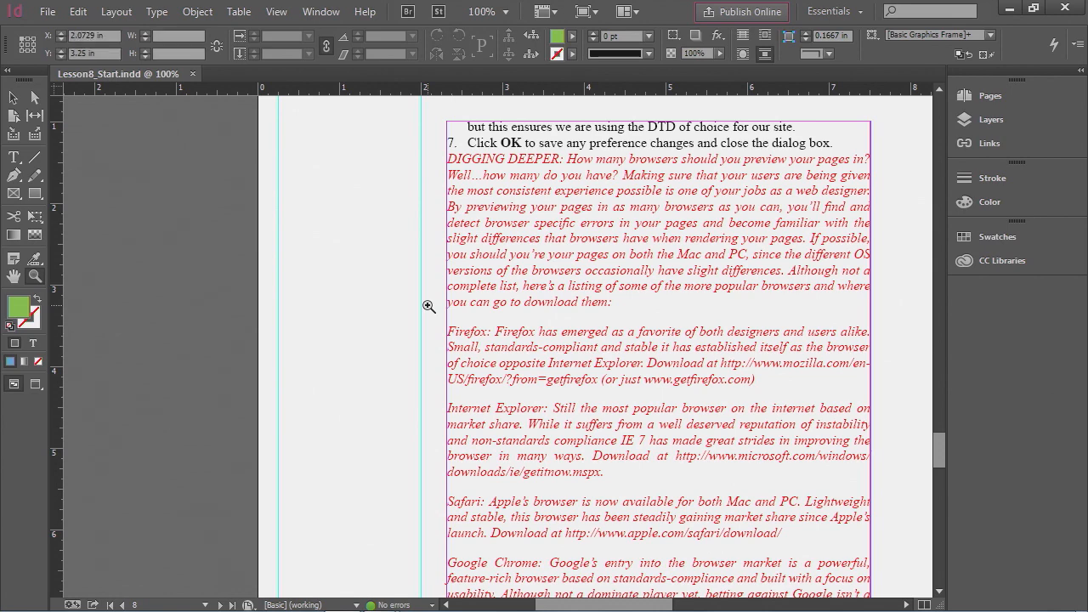
drag(428, 304, 528, 364)
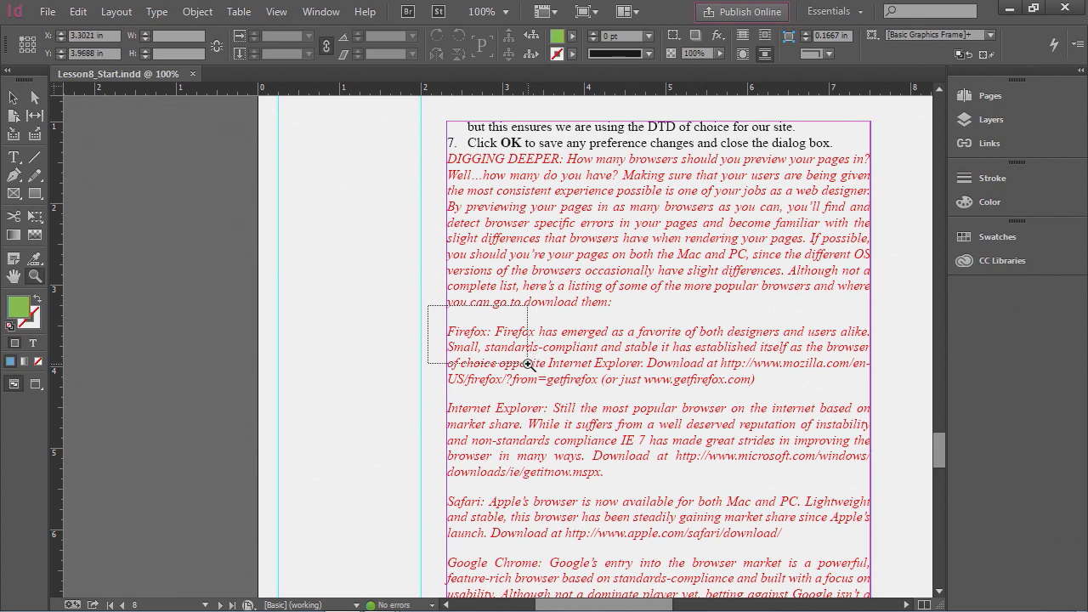
drag(529, 363, 527, 363)
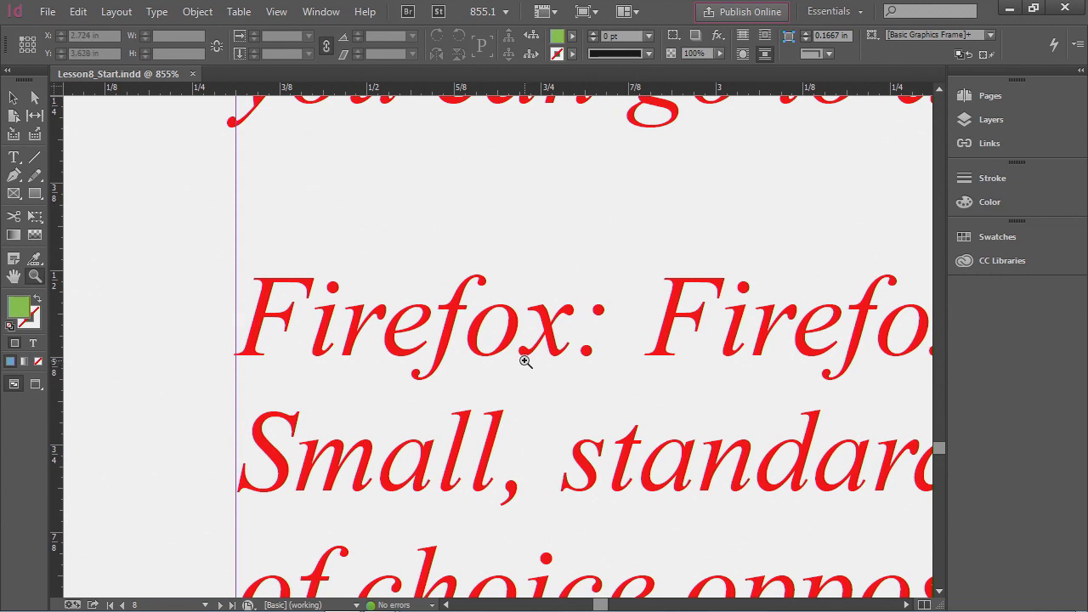
drag(216, 269, 255, 302)
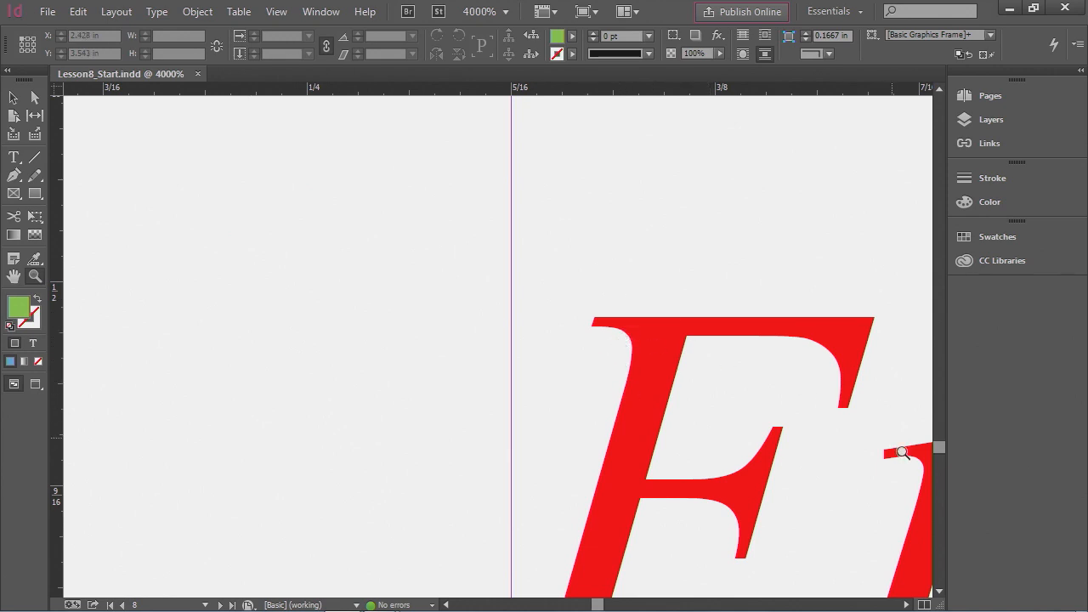
drag(938, 450, 939, 448)
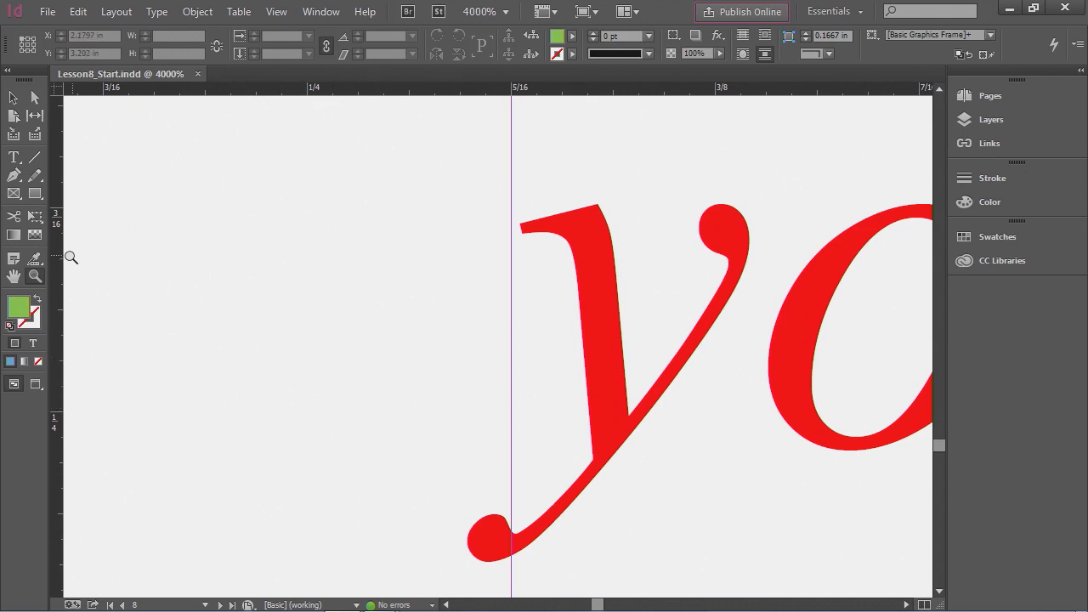
- Pan across the magnified text with the Hand tool to bring the word "you" into view
click(13, 277)
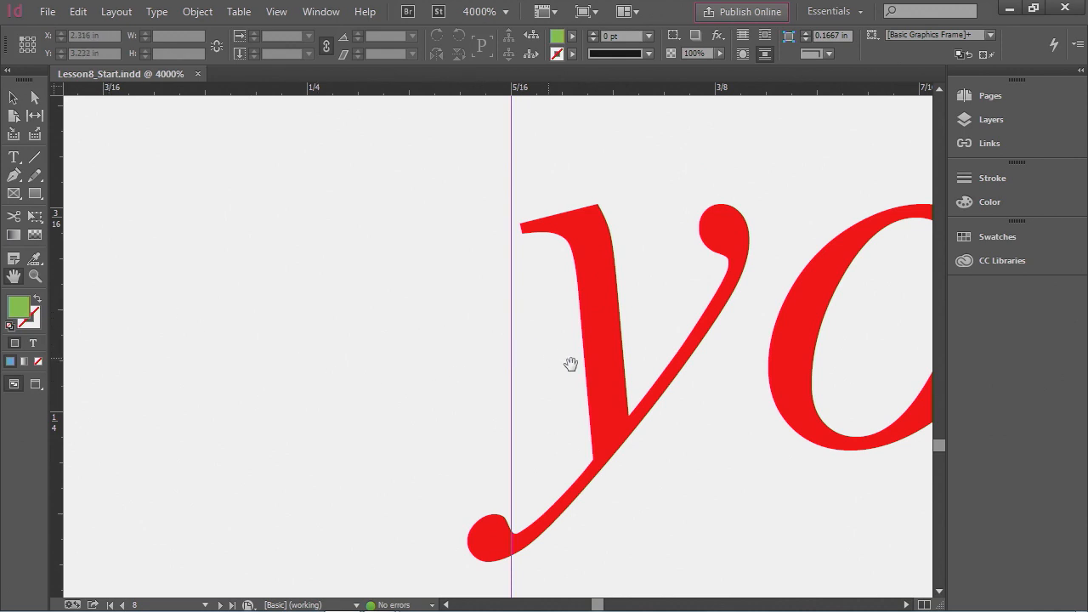
drag(615, 399, 235, 397)
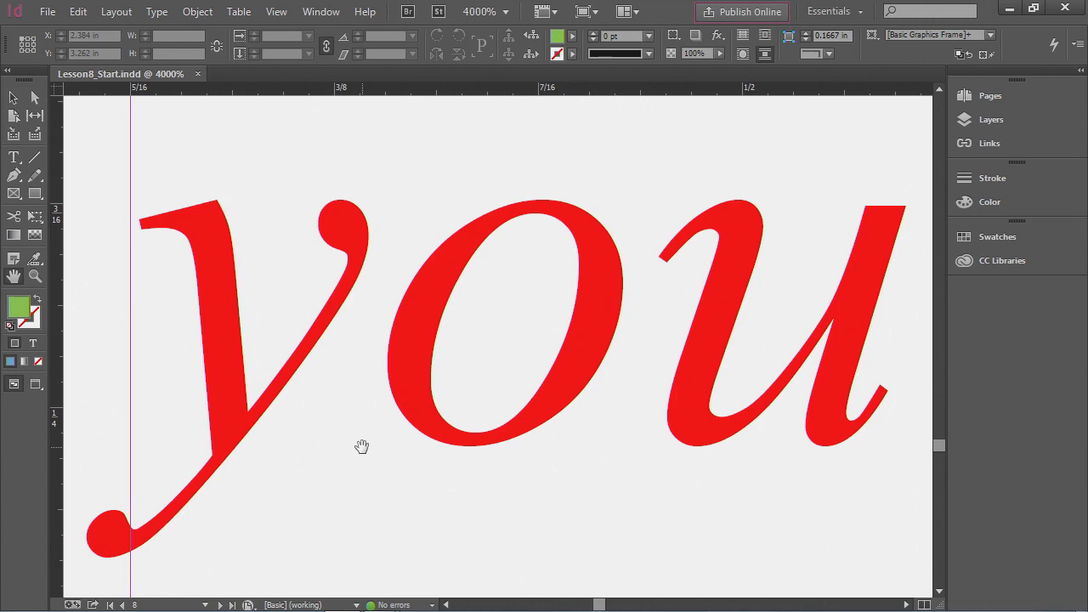
- Zoom back out gradually with the Zoom tool to 800% magnification
click(30, 277)
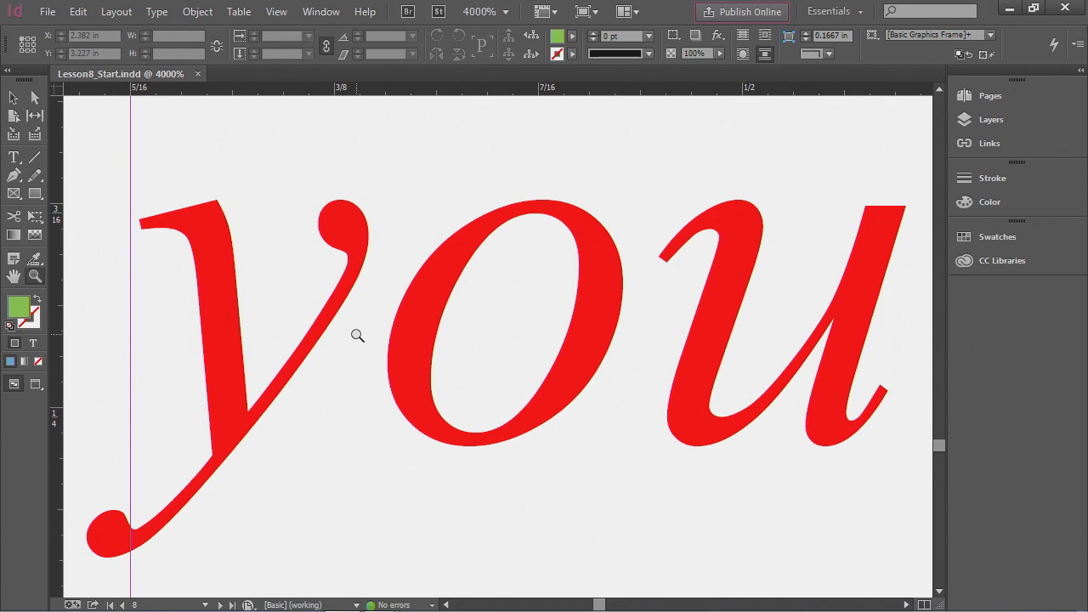
click(429, 327)
click(433, 348)
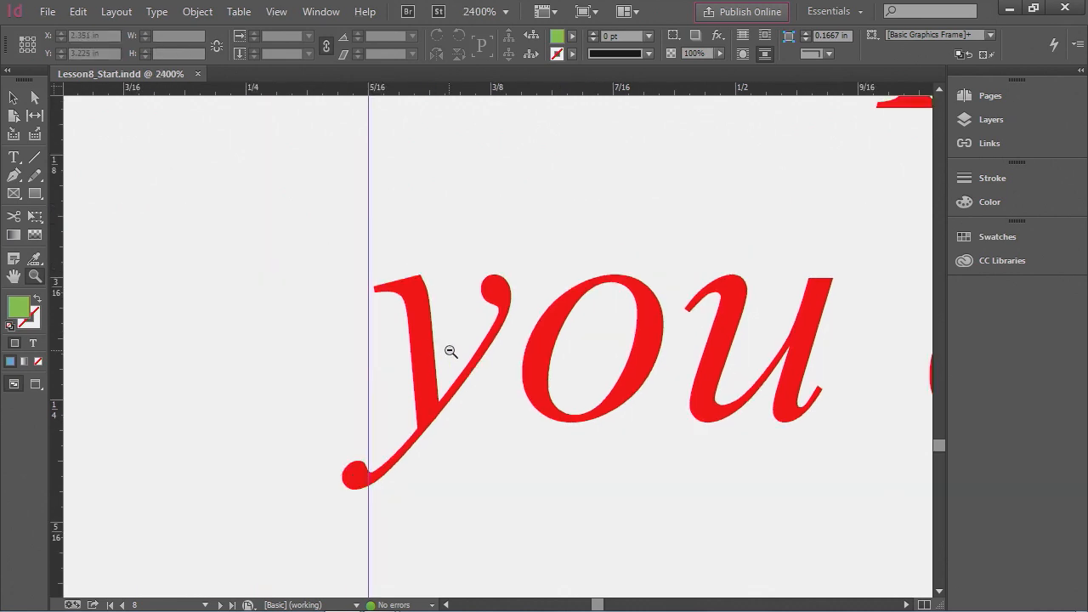
click(451, 351)
click(525, 357)
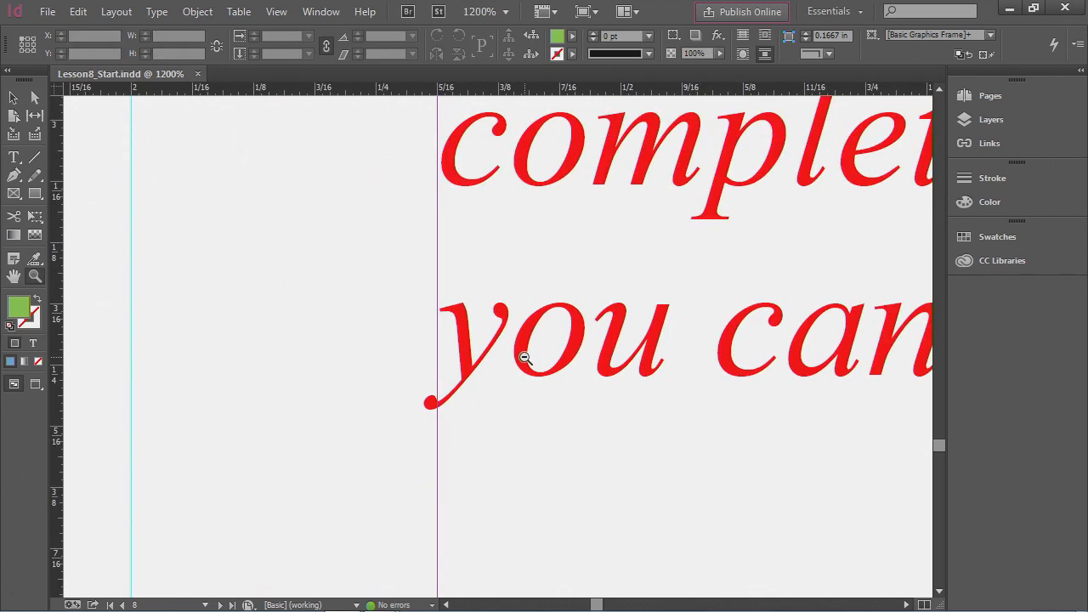
alt+click(484, 322)
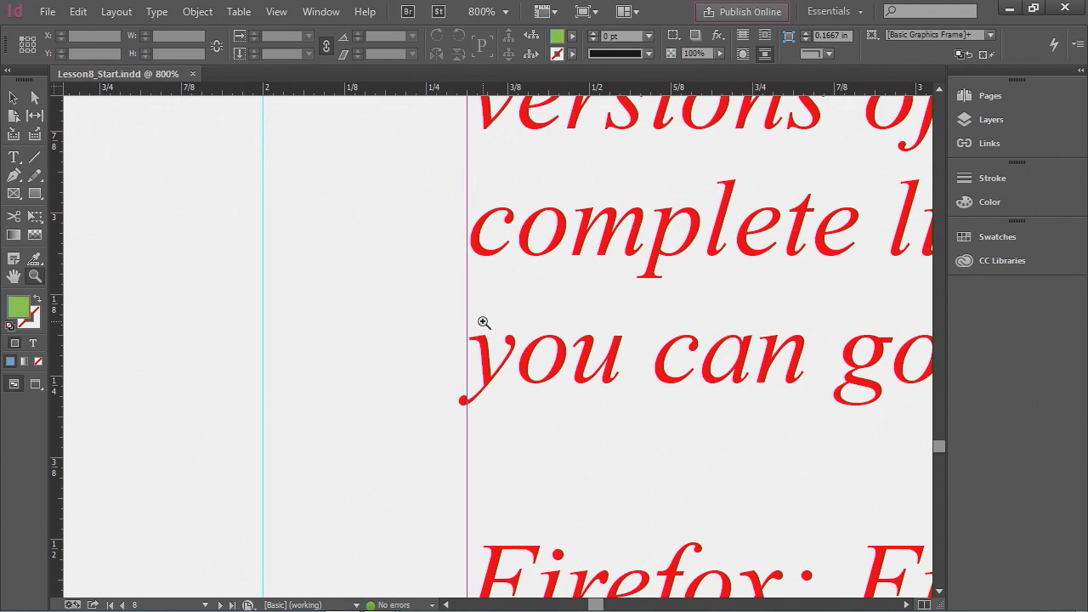
- Fit the whole spread in the window
click(278, 13)
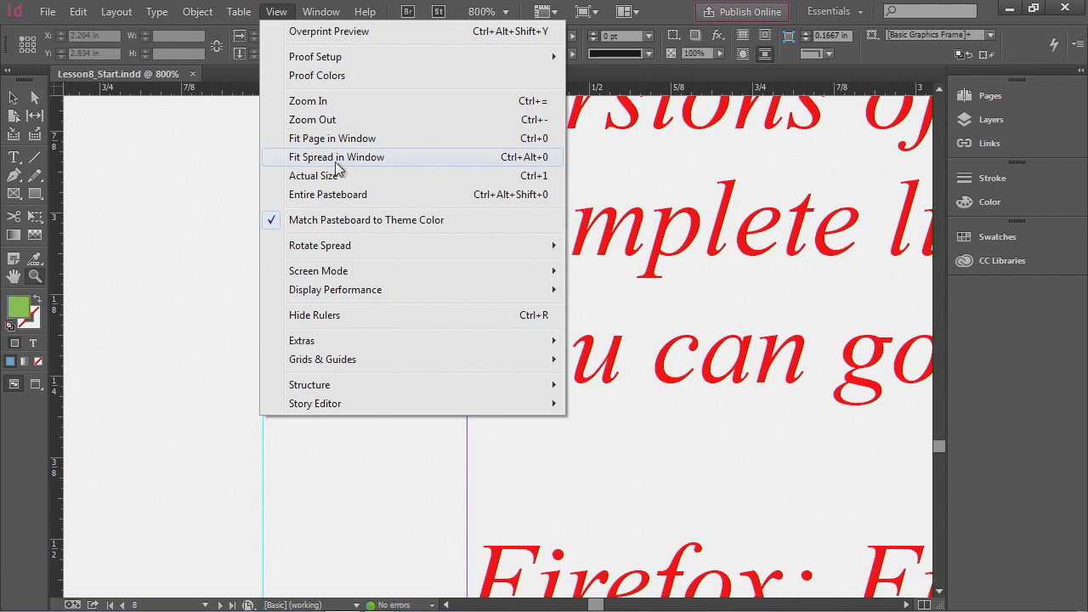
click(547, 158)
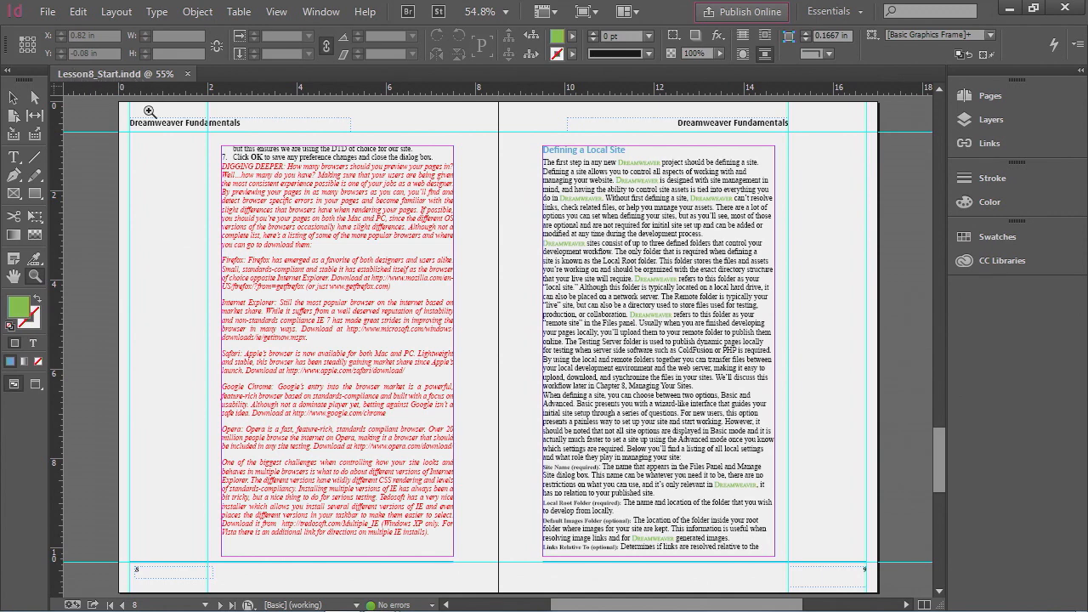
- Close the Lesson8_Start.indd document and dismiss the Welcome screen
click(187, 73)
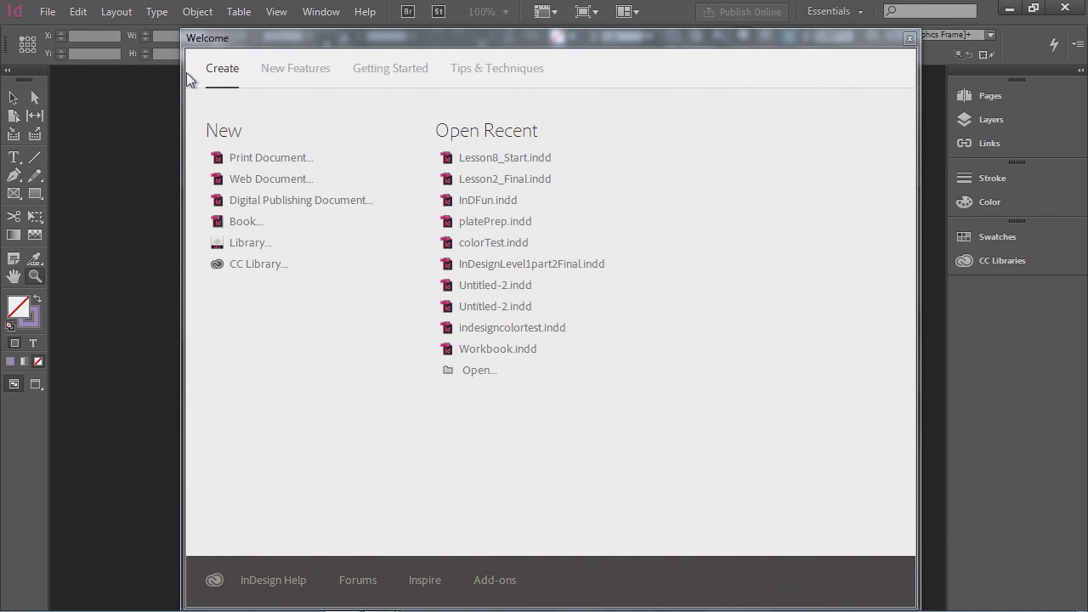
click(909, 39)
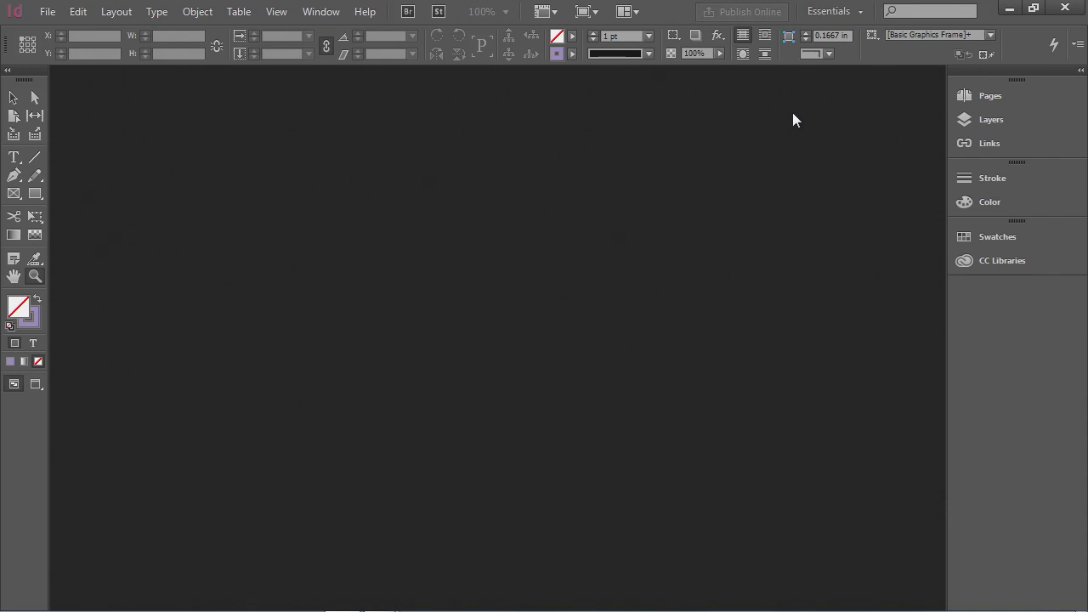
- Reopen the Welcome screen and start a new print document from it
click(368, 13)
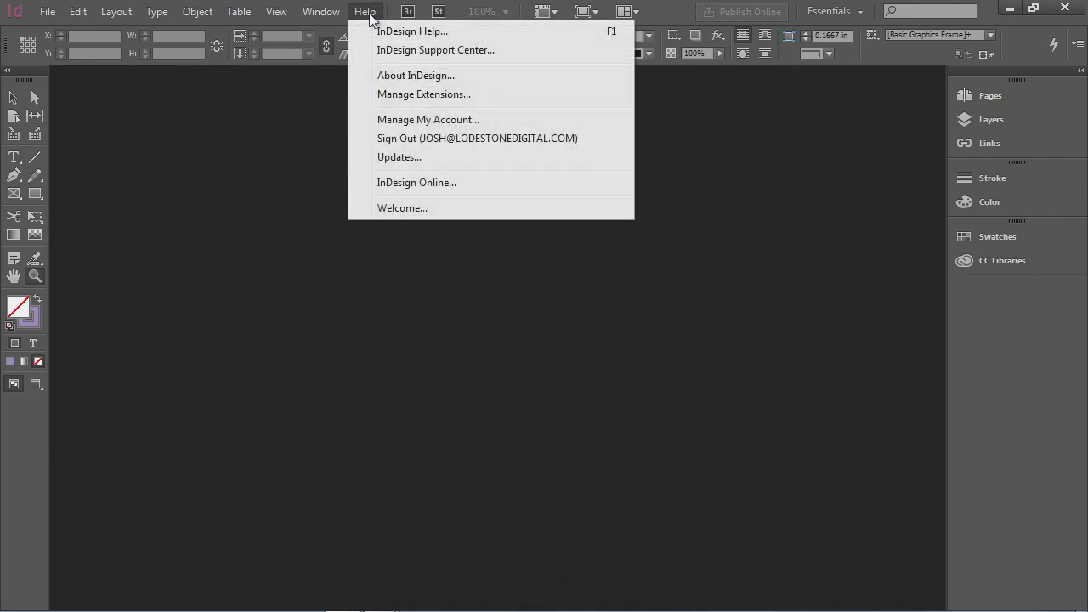
click(411, 211)
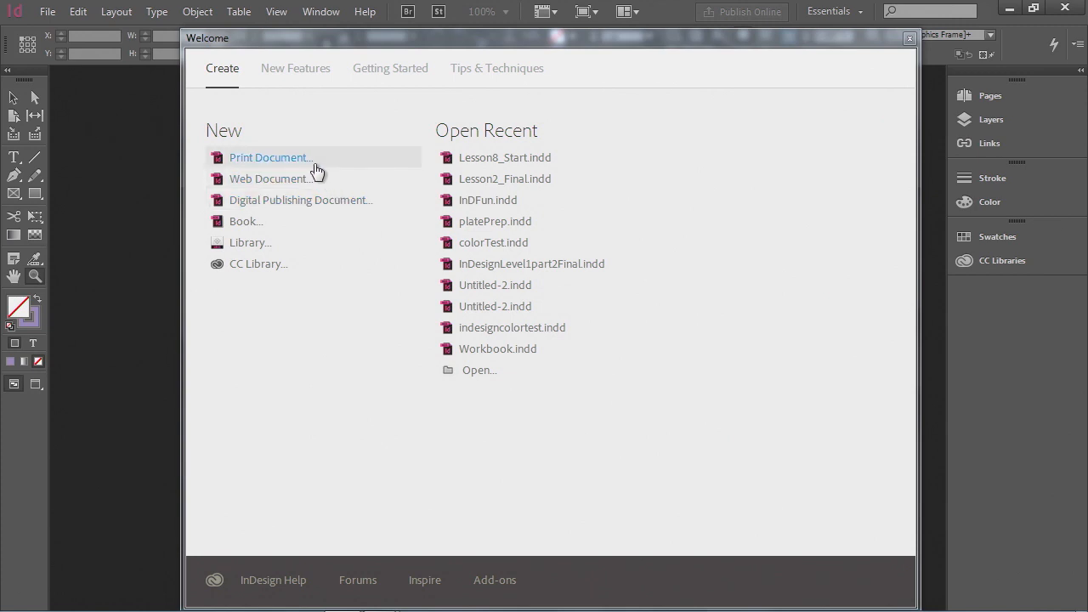
click(270, 158)
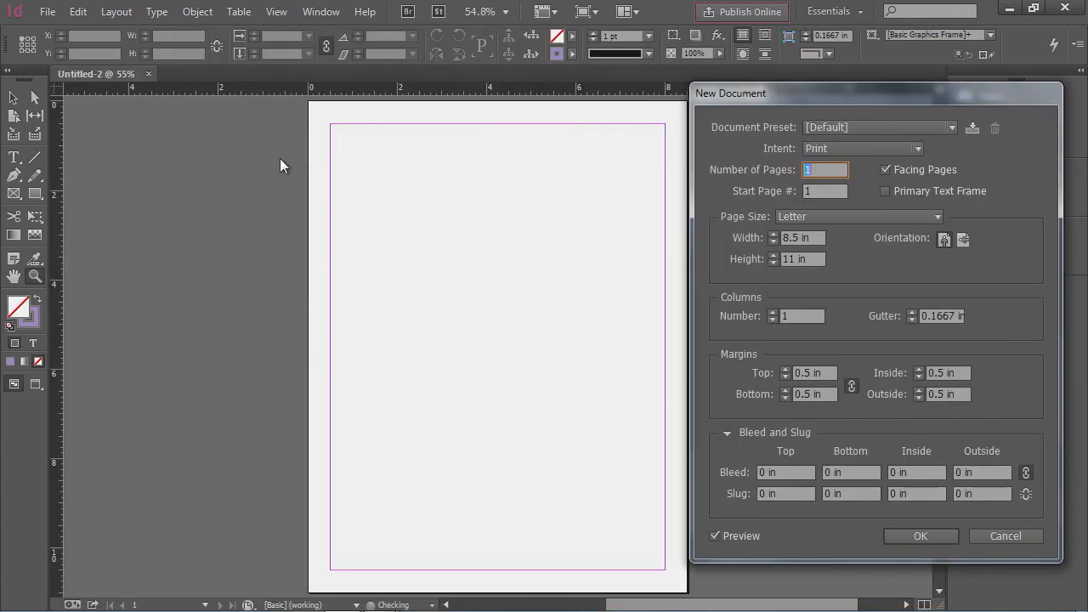
- Review the available document presets in the New Document dialog
drag(761, 95, 374, 92)
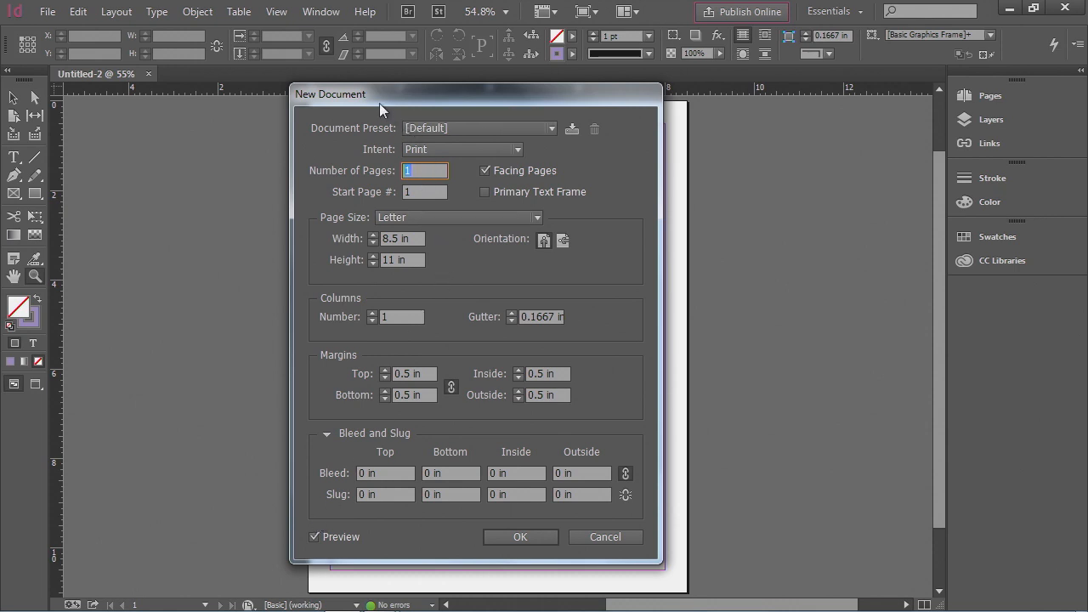
drag(366, 94, 791, 107)
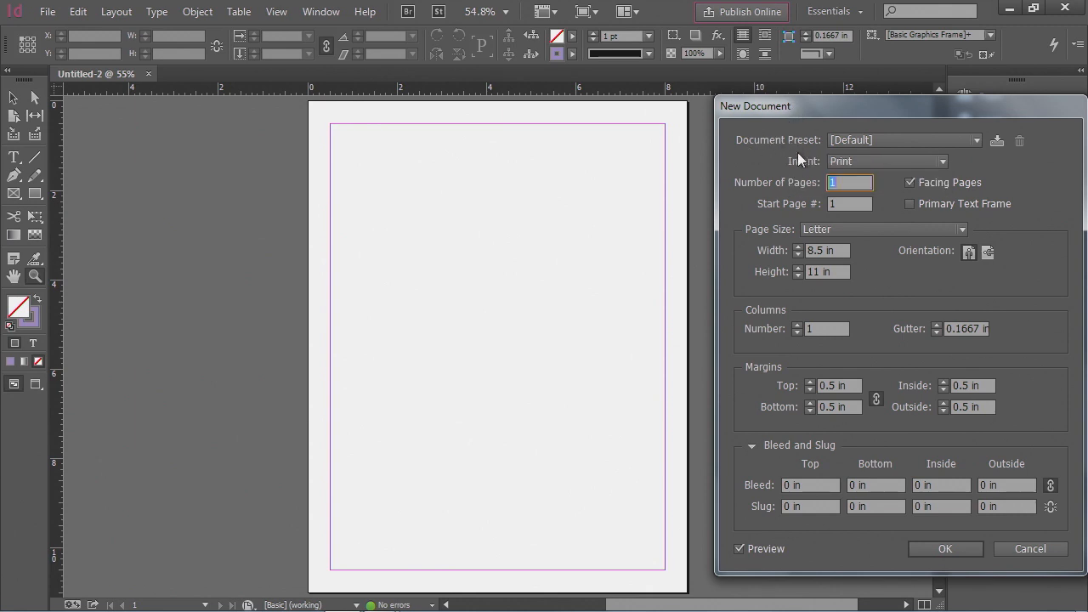
click(849, 142)
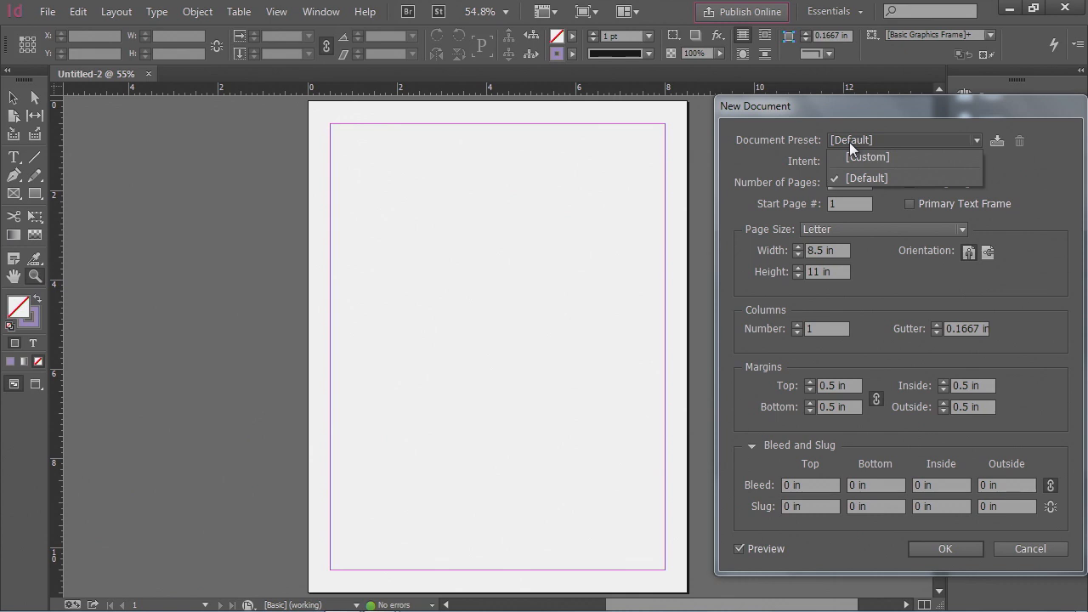
click(850, 141)
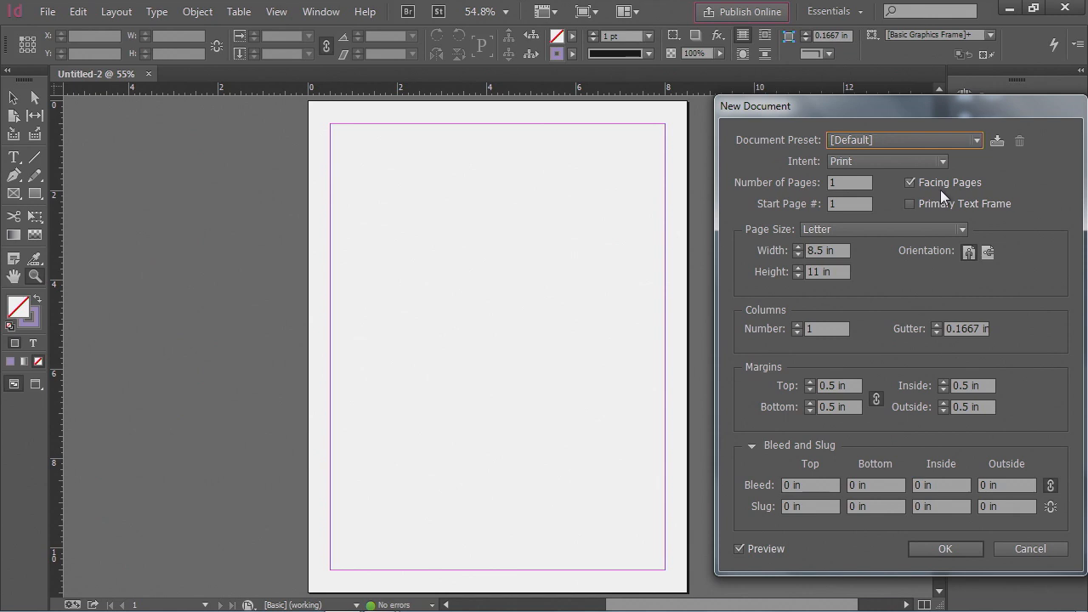
- Try the Legal page size, then return the page size to Letter
click(849, 229)
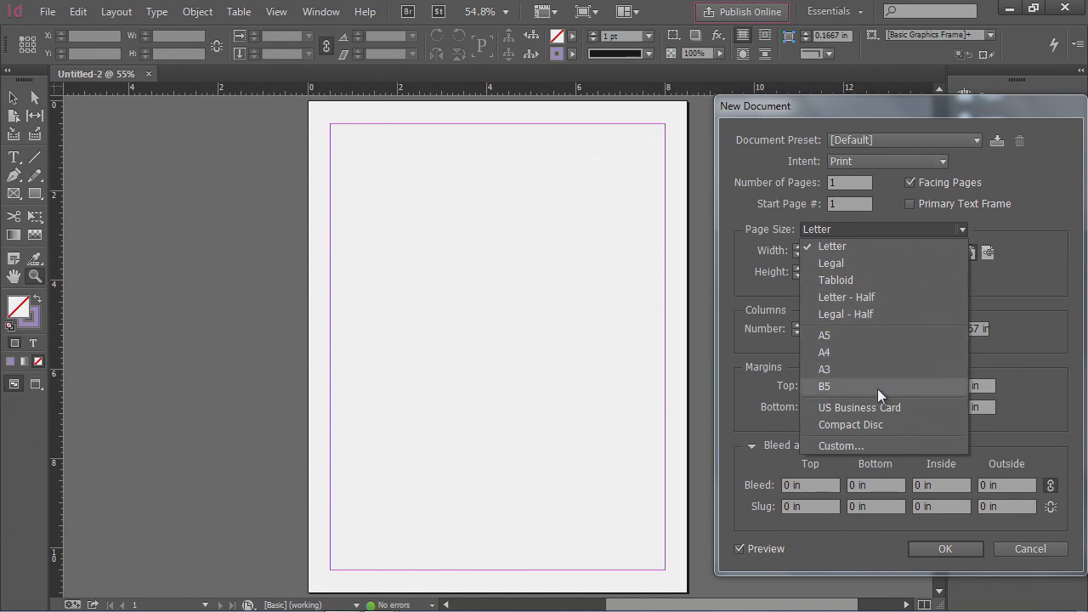
click(888, 227)
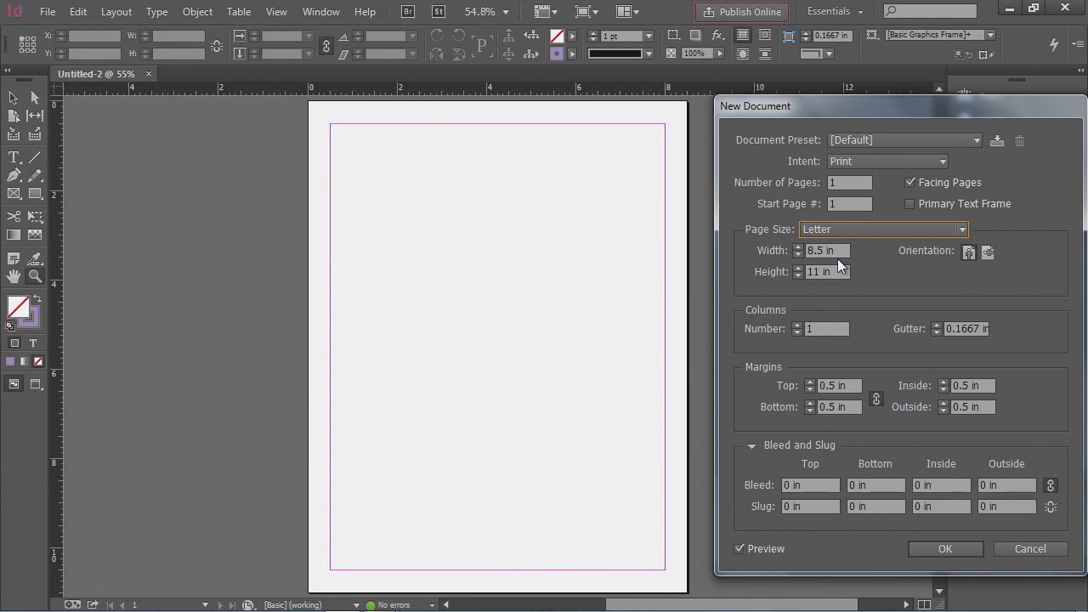
click(873, 229)
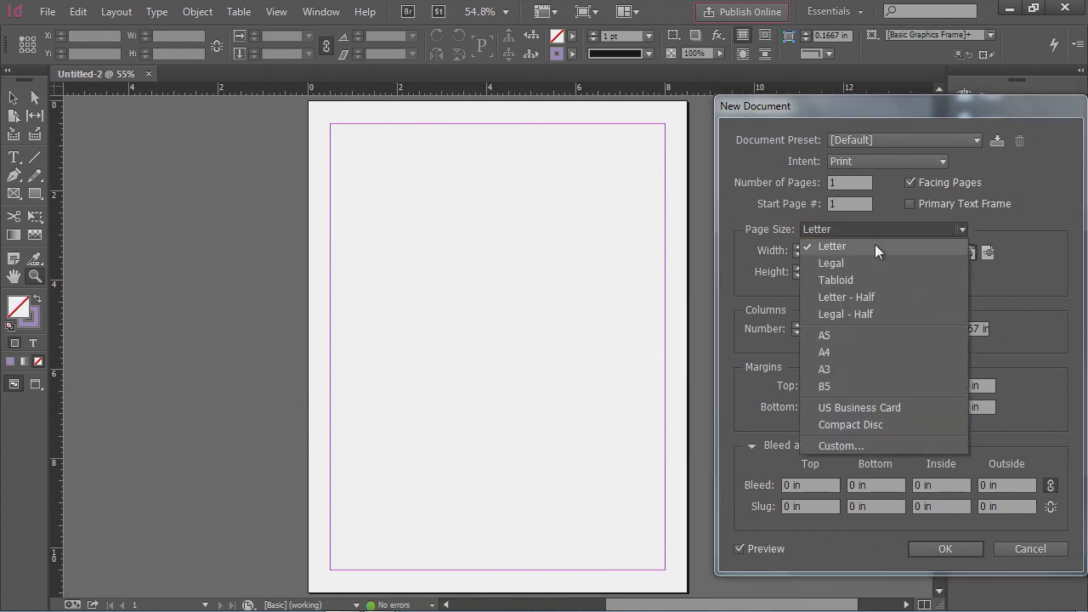
click(875, 267)
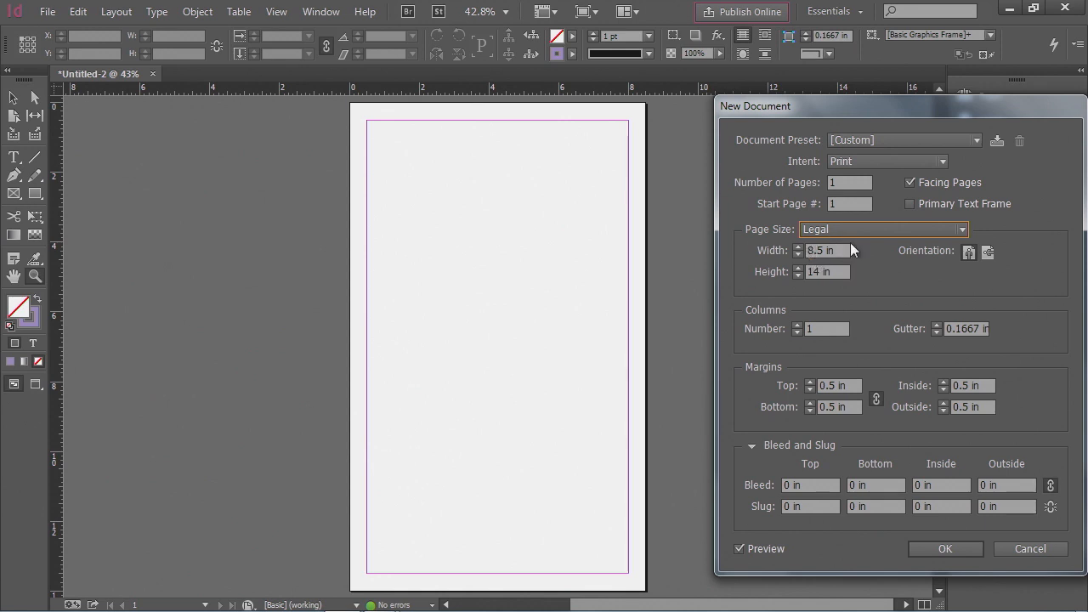
click(853, 230)
click(850, 241)
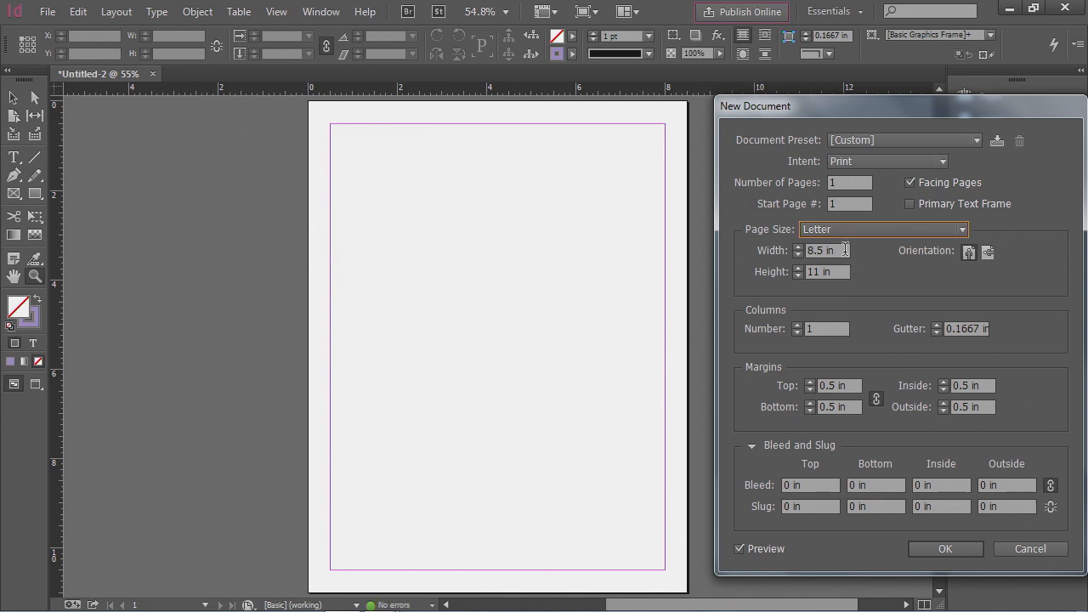
- Try a custom page width of 10 in and height of 100 cm, then restore the Letter page size
drag(845, 250, 769, 250)
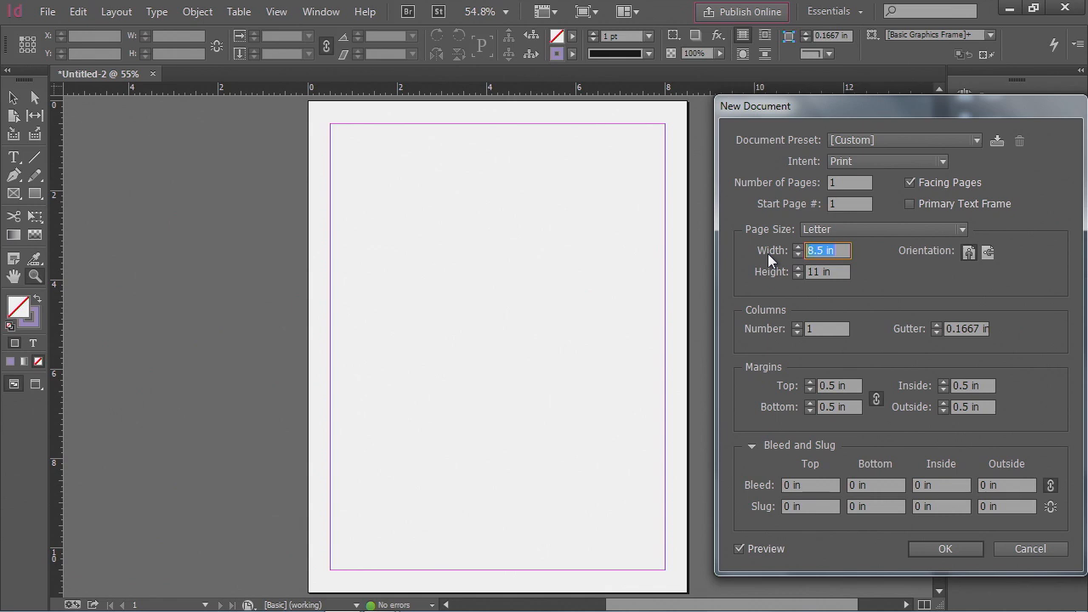
text(10in)
key(Tab)
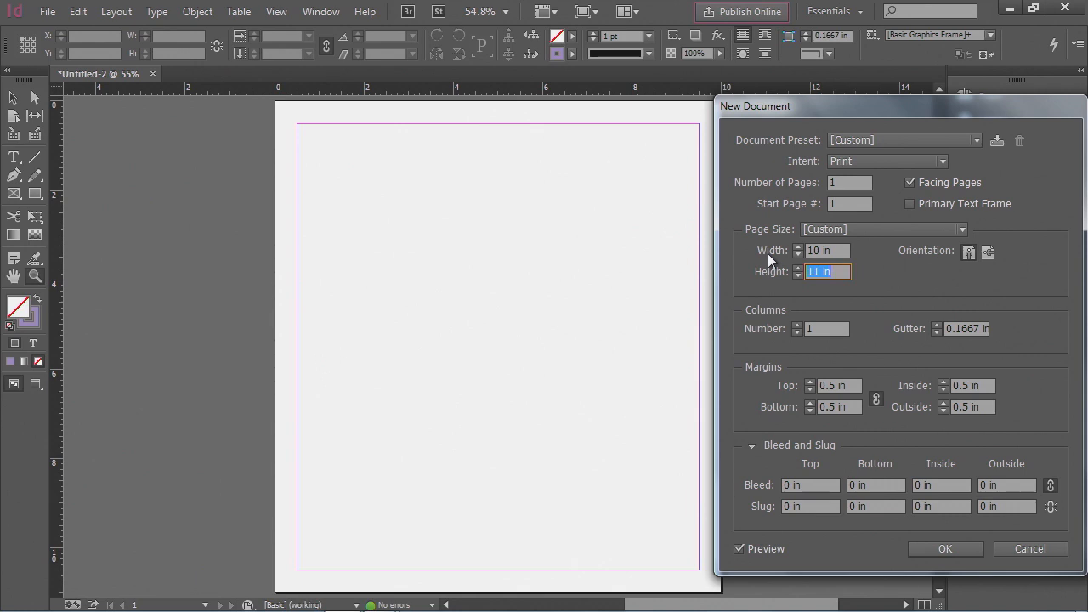
text(100cm)
click(768, 253)
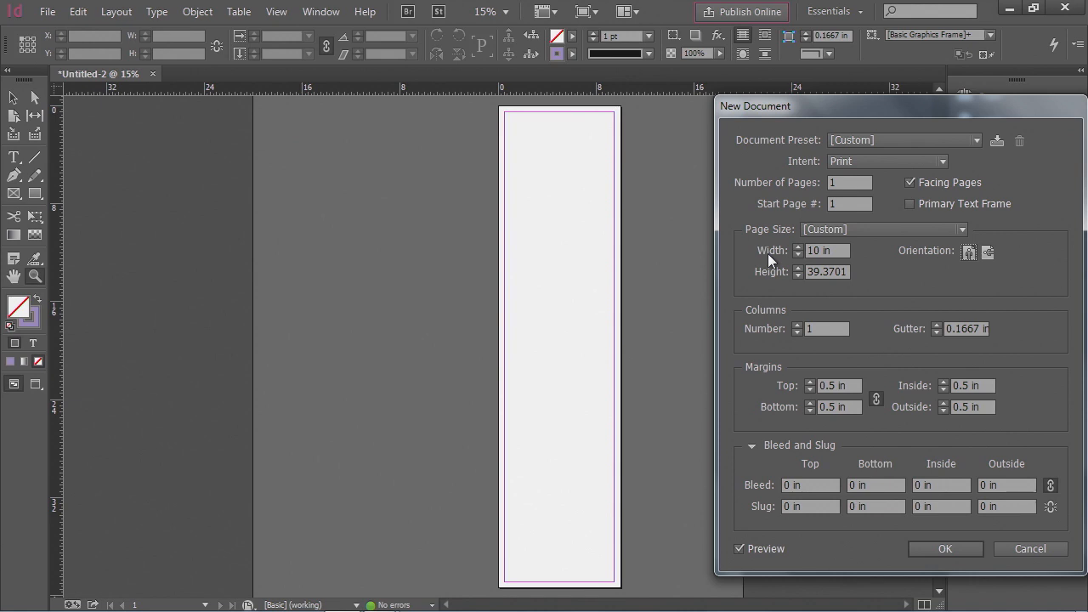
click(840, 229)
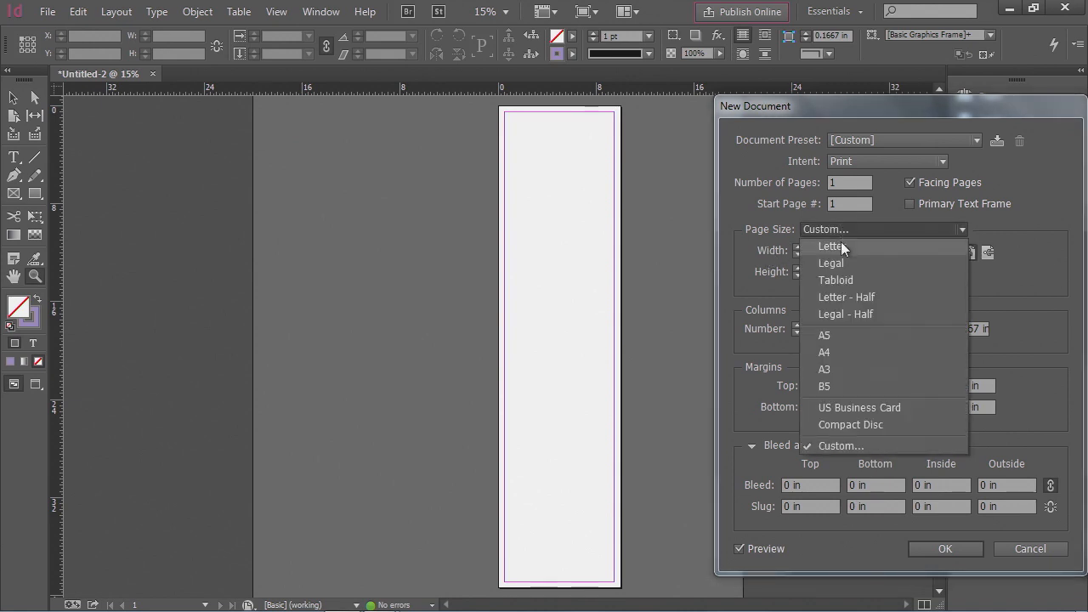
click(840, 245)
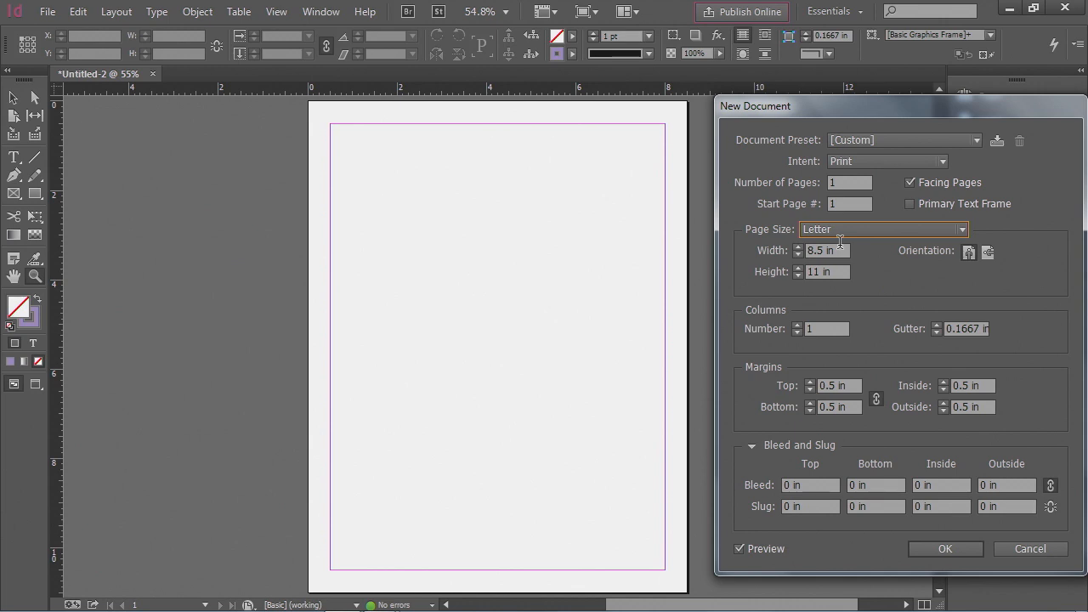
- Set the number of pages to 8, stepping the column count up to 3 and back to 1
click(833, 183)
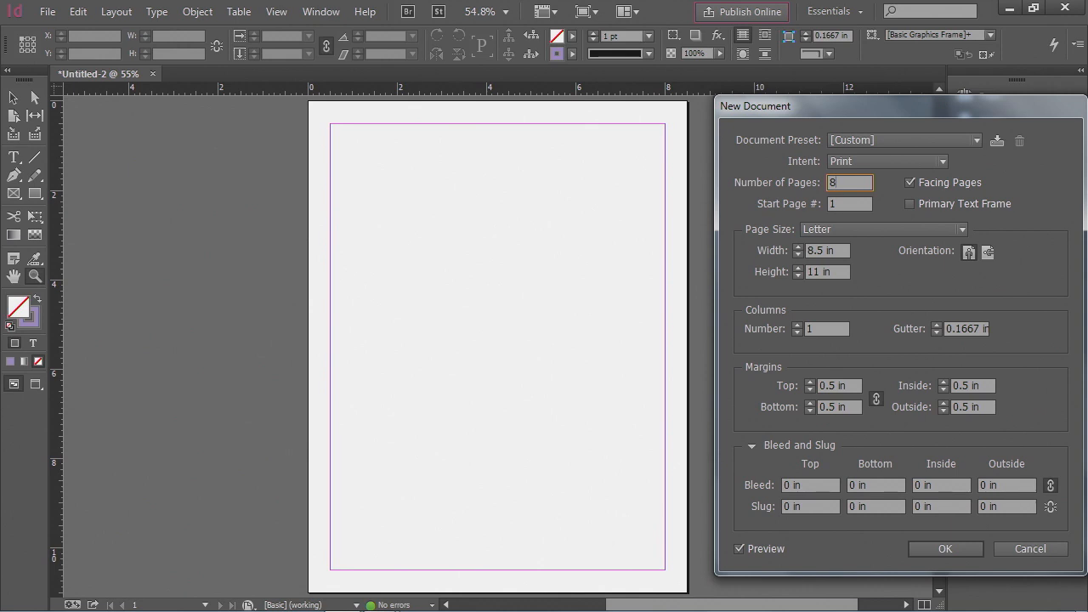
click(798, 326)
click(798, 325)
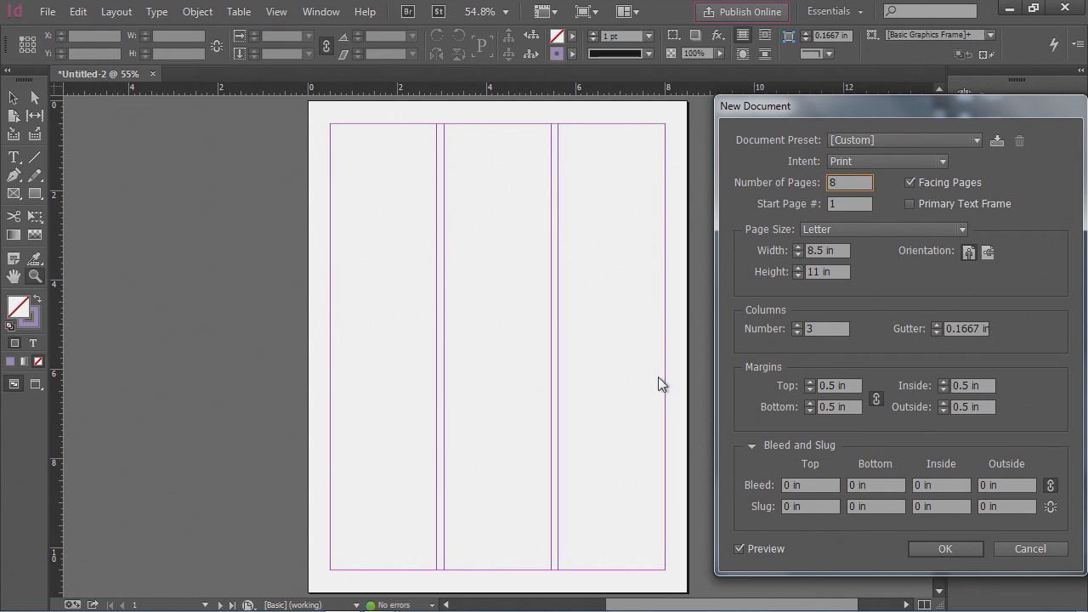
click(797, 332)
click(797, 332)
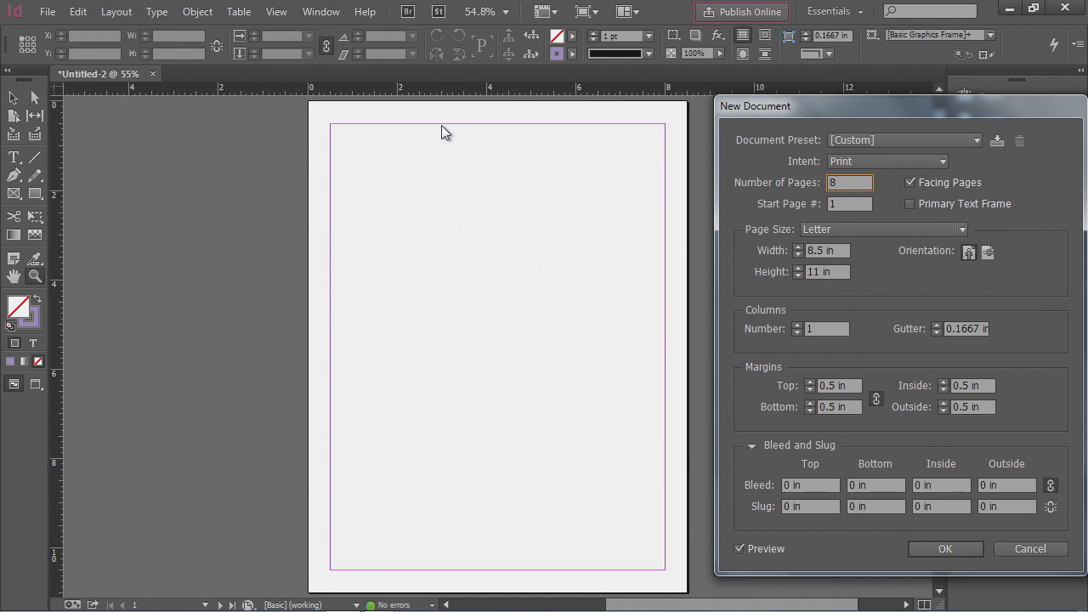
- Unlink the margins and set top 1 in, bottom 0.8125 in, inside 1 in and outside 2.3125 in
click(875, 399)
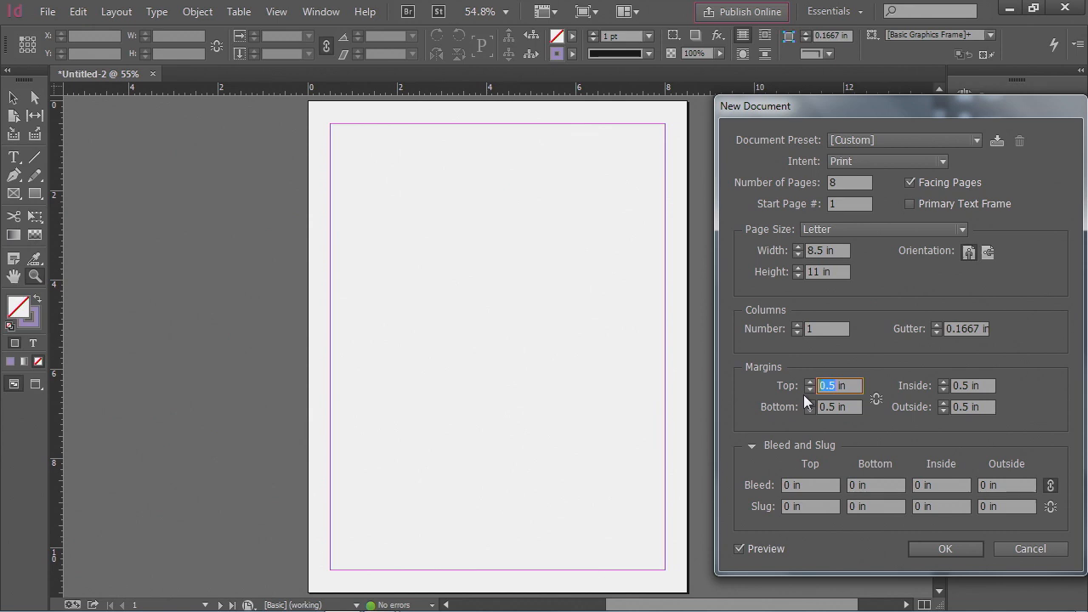
text(1)
key(Tab)
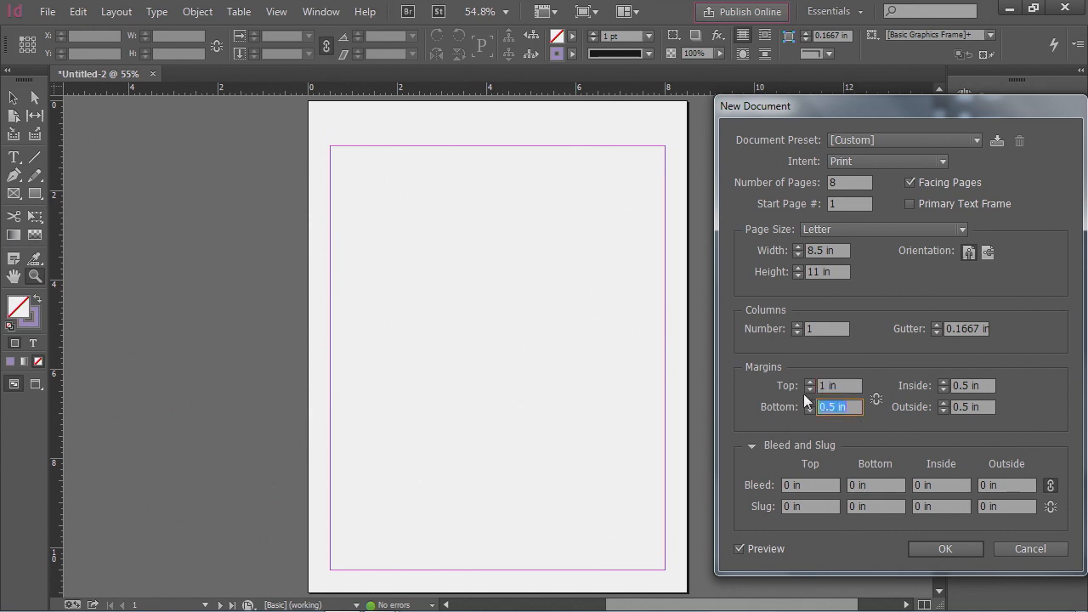
text(.8125)
key(Tab)
key(Tab)
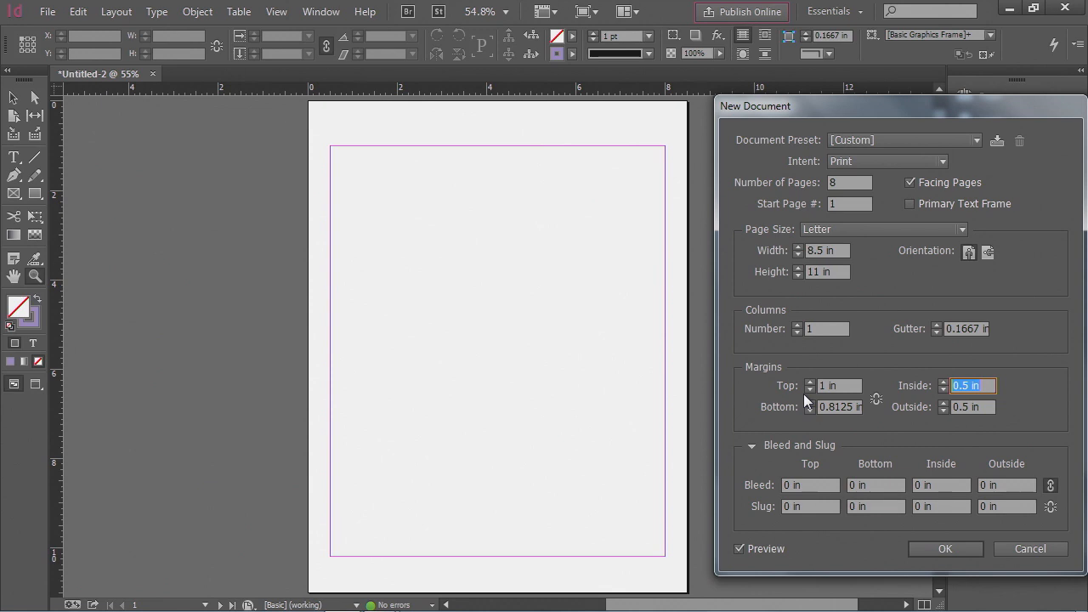
text(1)
key(Tab)
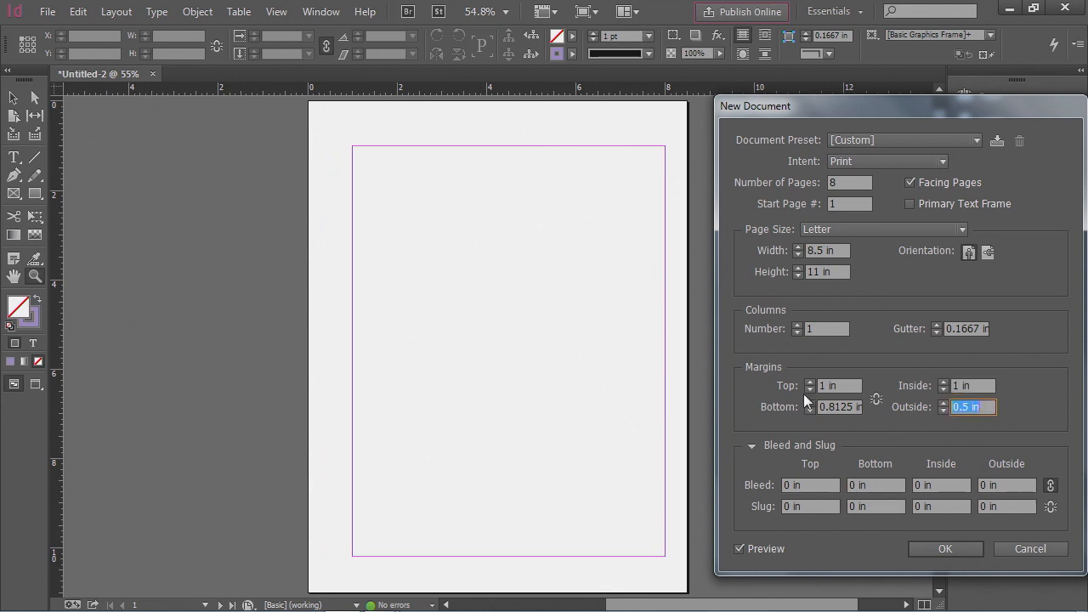
text(2.3125)
- Create the new document with these settings and open the Pages panel
click(752, 445)
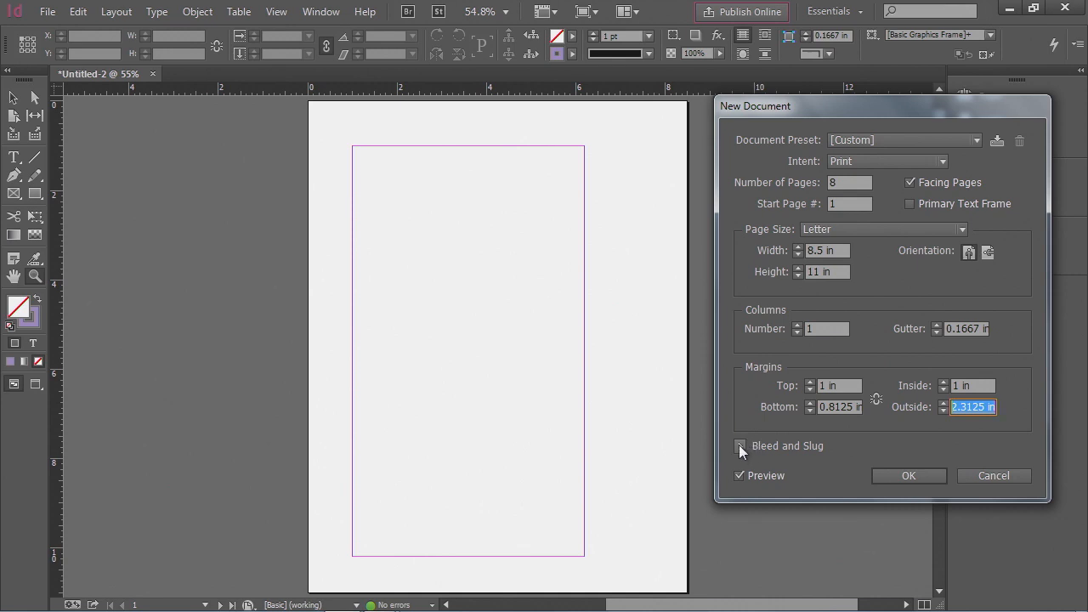
click(741, 447)
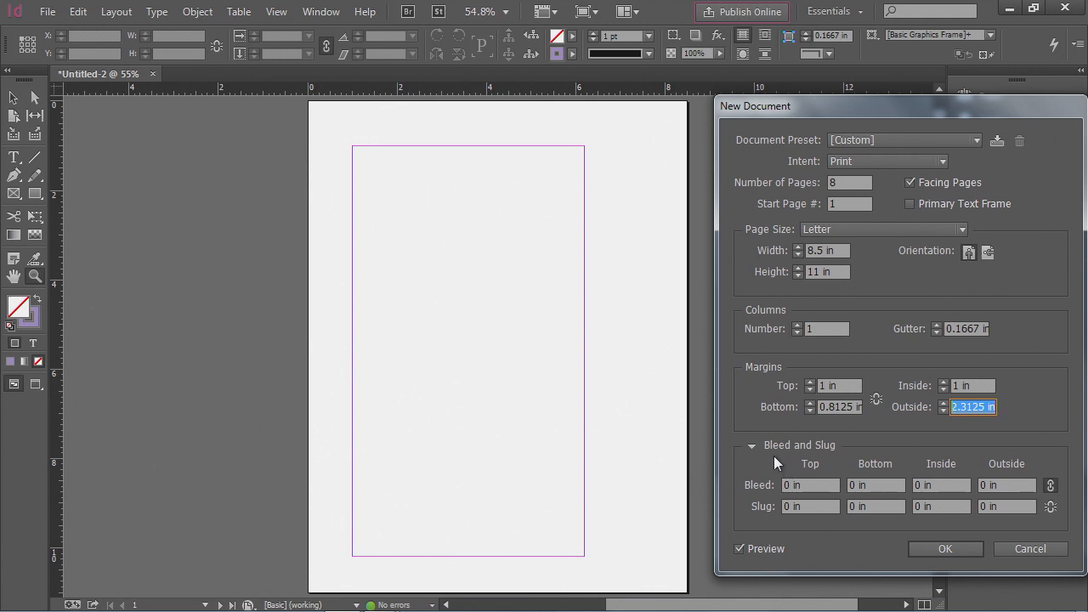
click(964, 550)
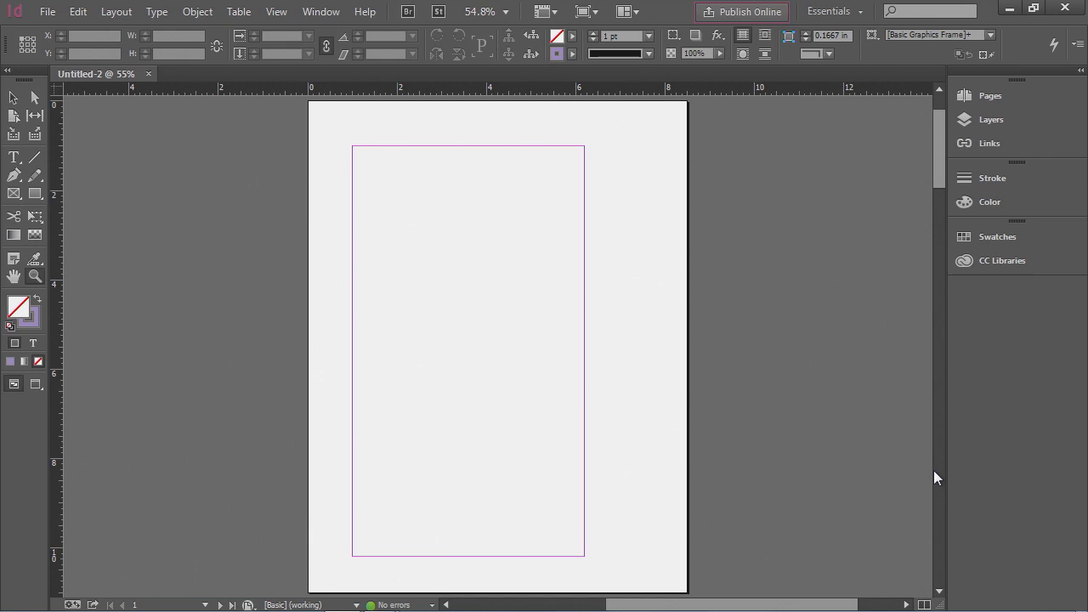
click(990, 97)
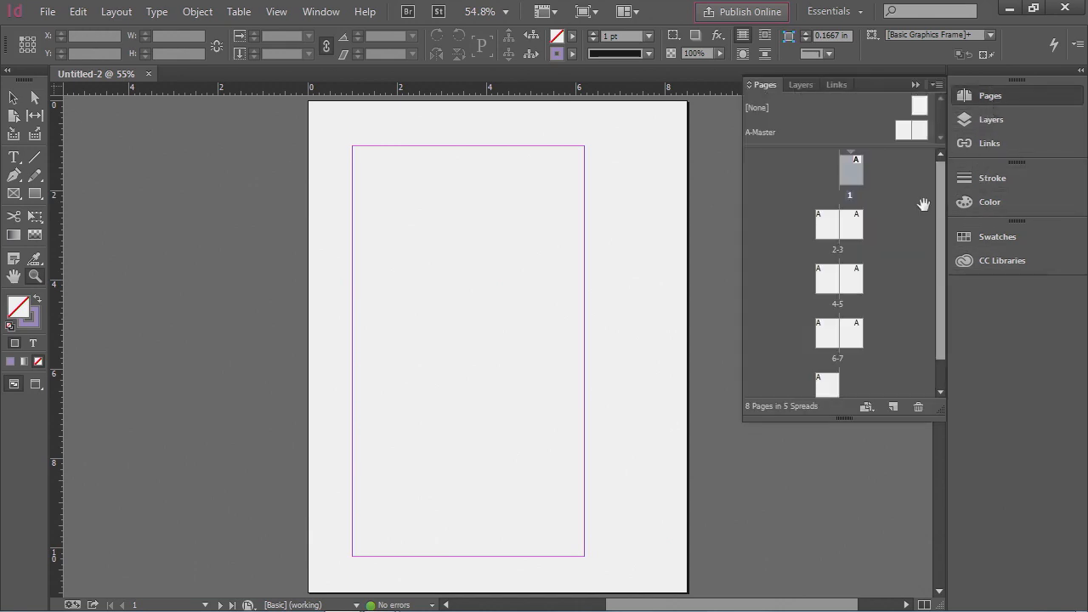
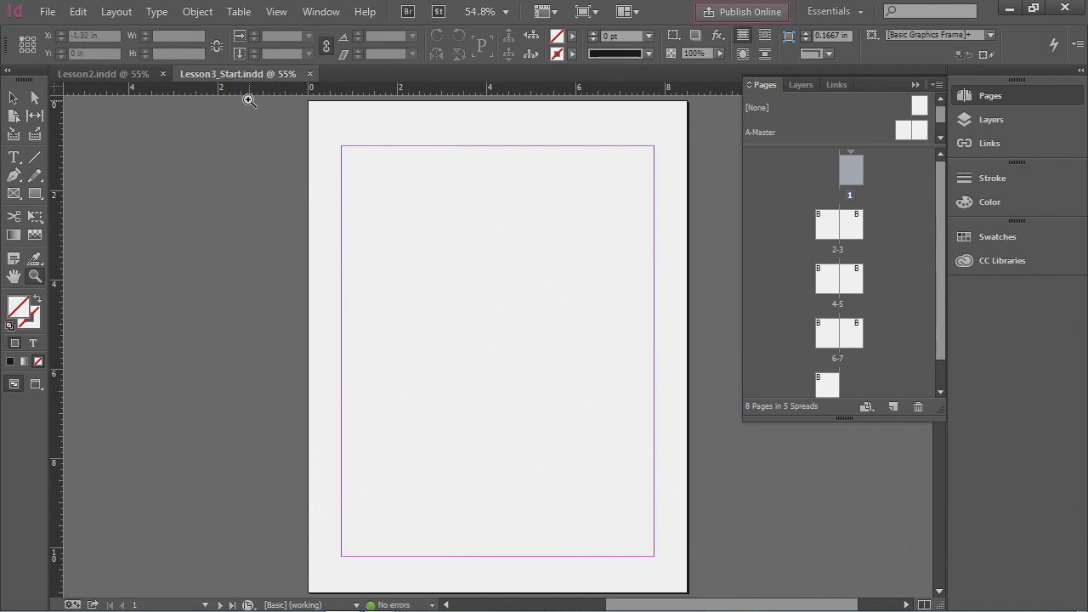
- Switch back and forth between the Lesson2 and Lesson3_Start documents to compare their pages
click(121, 75)
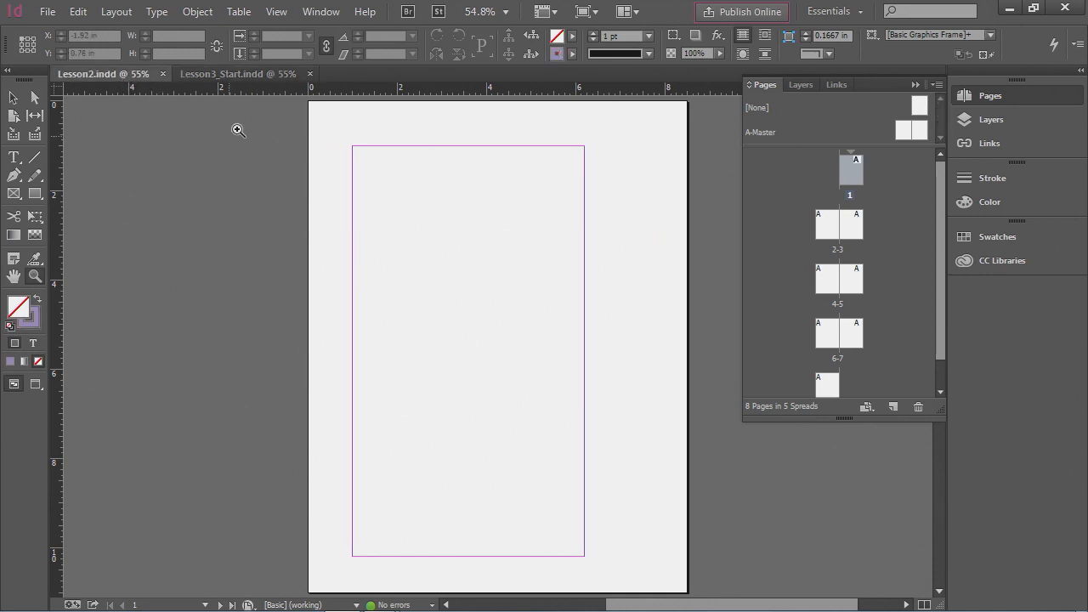
click(244, 78)
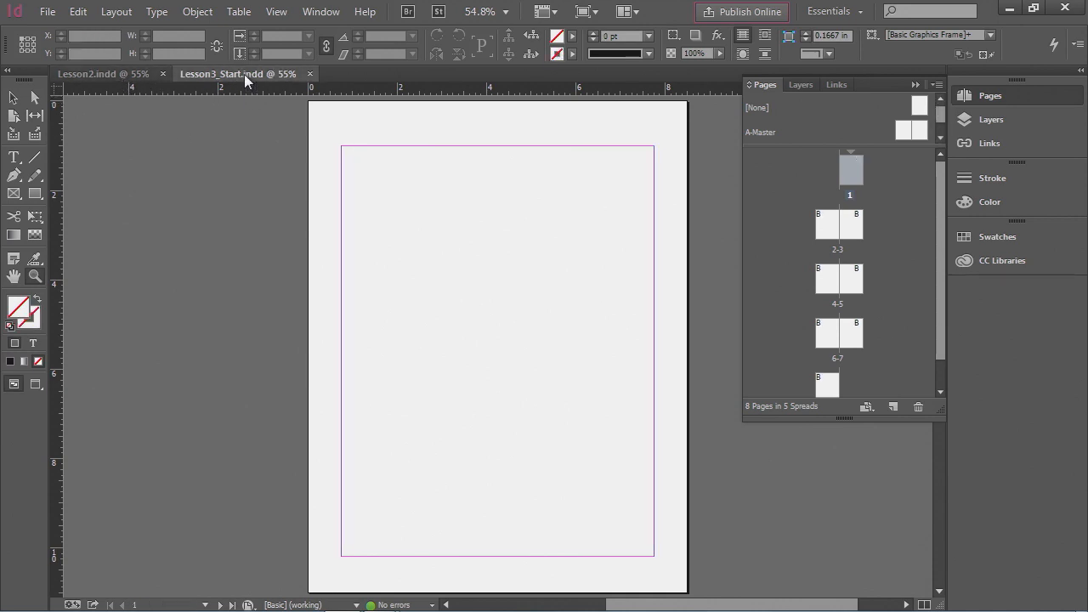
click(132, 75)
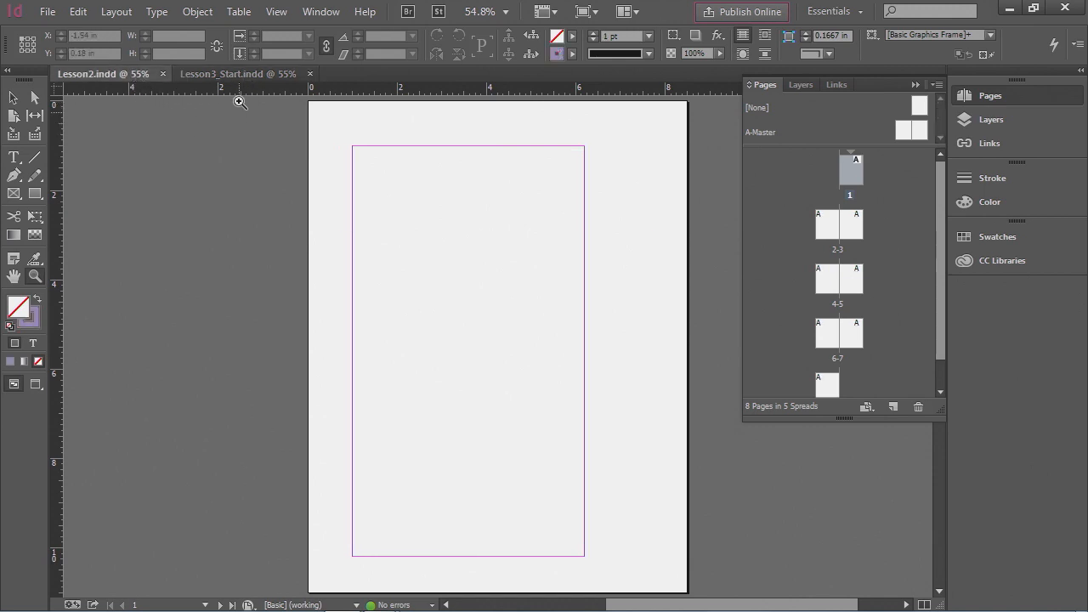
click(242, 76)
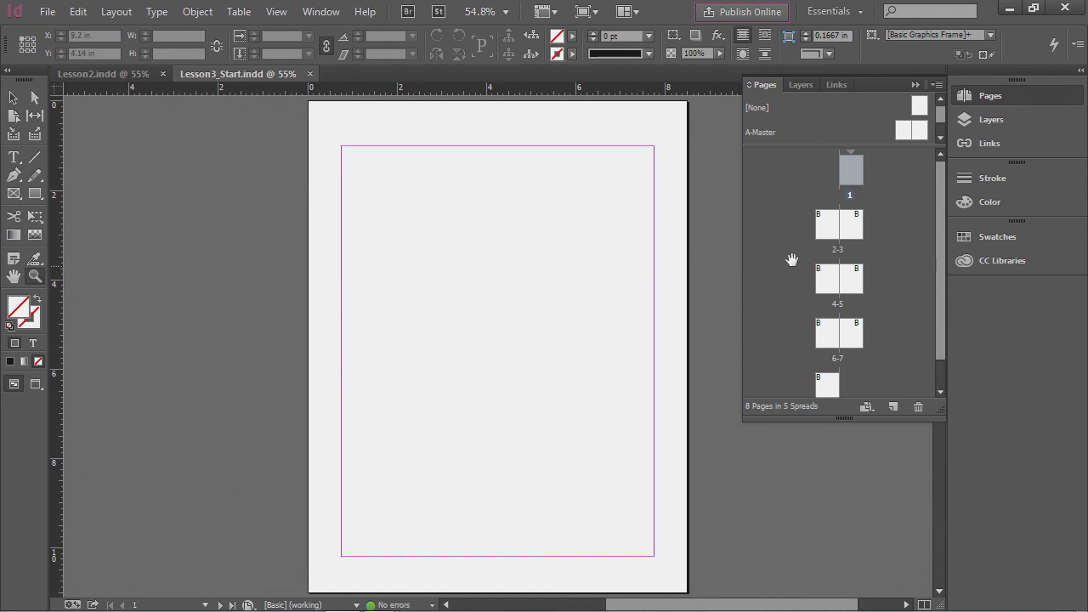
- Jump to pages 2 through 5 of Lesson3_Start and scroll through its spreads to examine the master-applied layouts
double_click(825, 228)
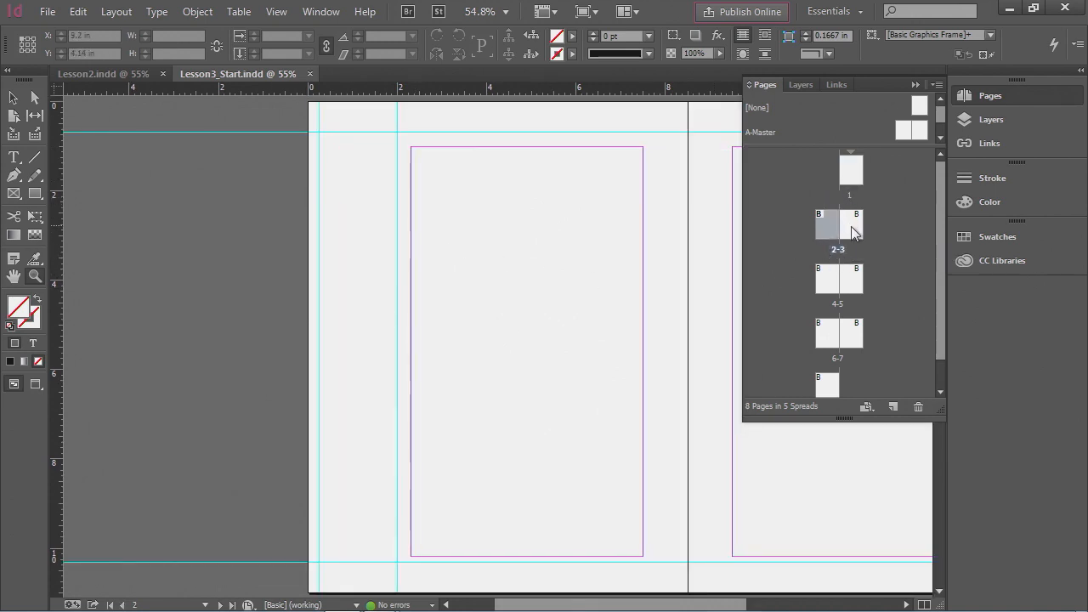
double_click(852, 227)
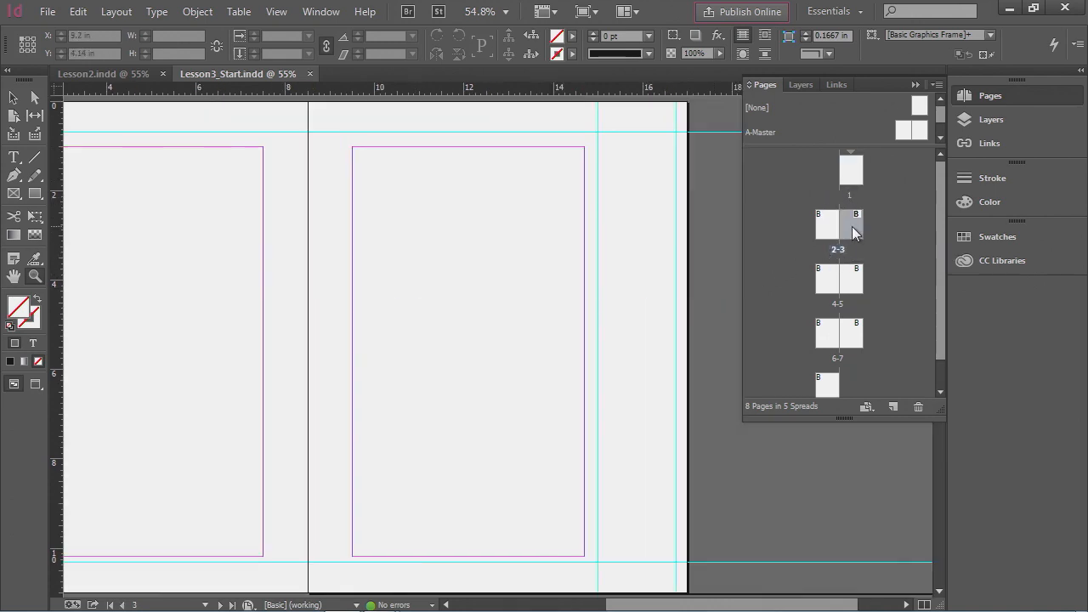
double_click(818, 286)
double_click(851, 285)
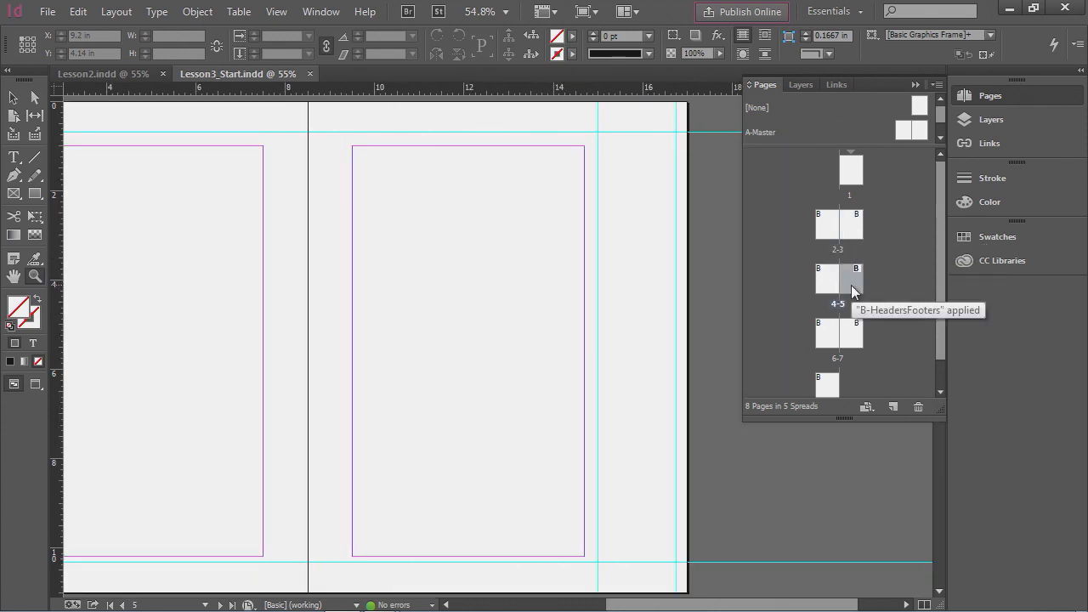
mouse_move(942, 276)
mouse_down()
mouse_move(943, 292)
mouse_move(944, 270)
mouse_up()
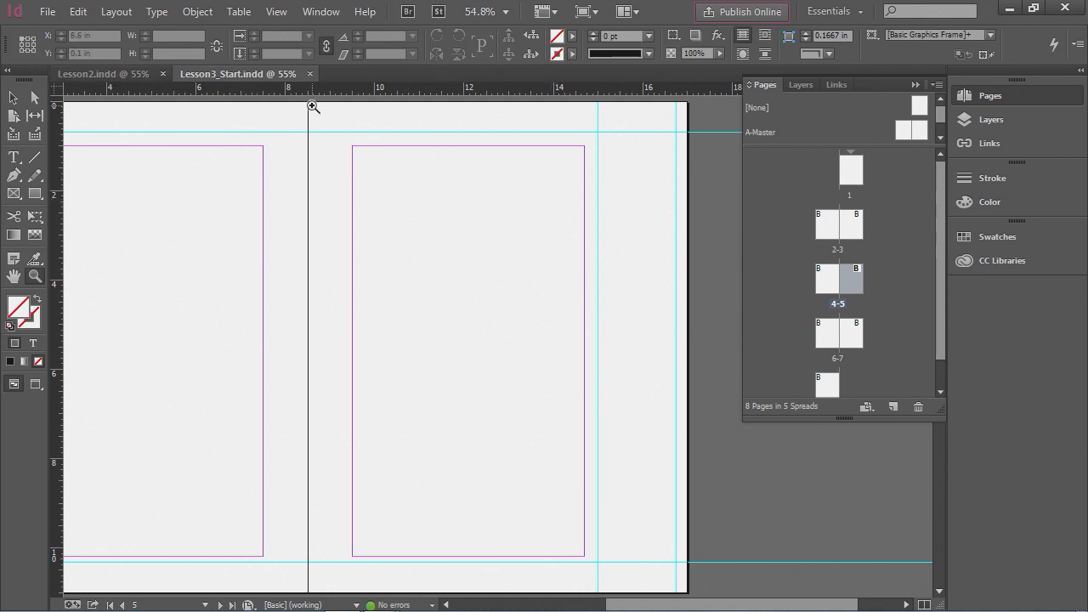
scroll(567, 338, up, 2)
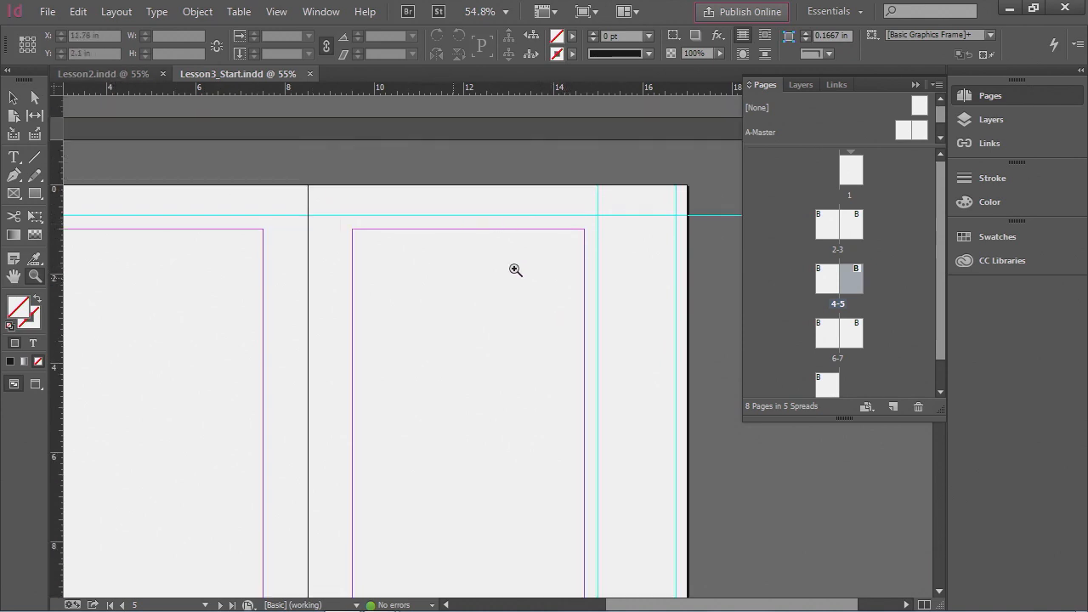
scroll(603, 384, up, 8)
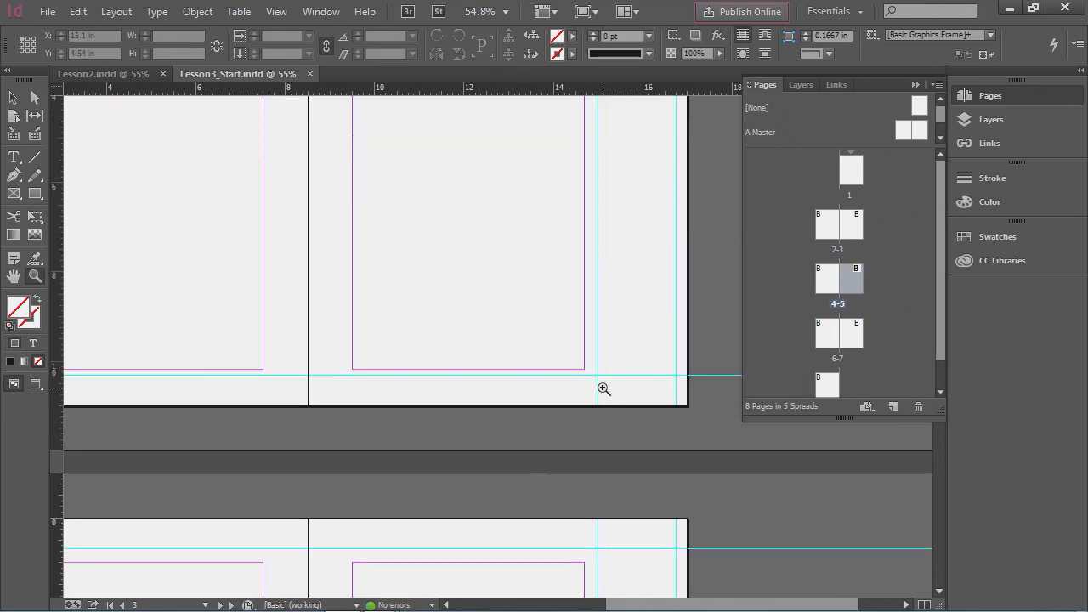
scroll(622, 365, up, 5)
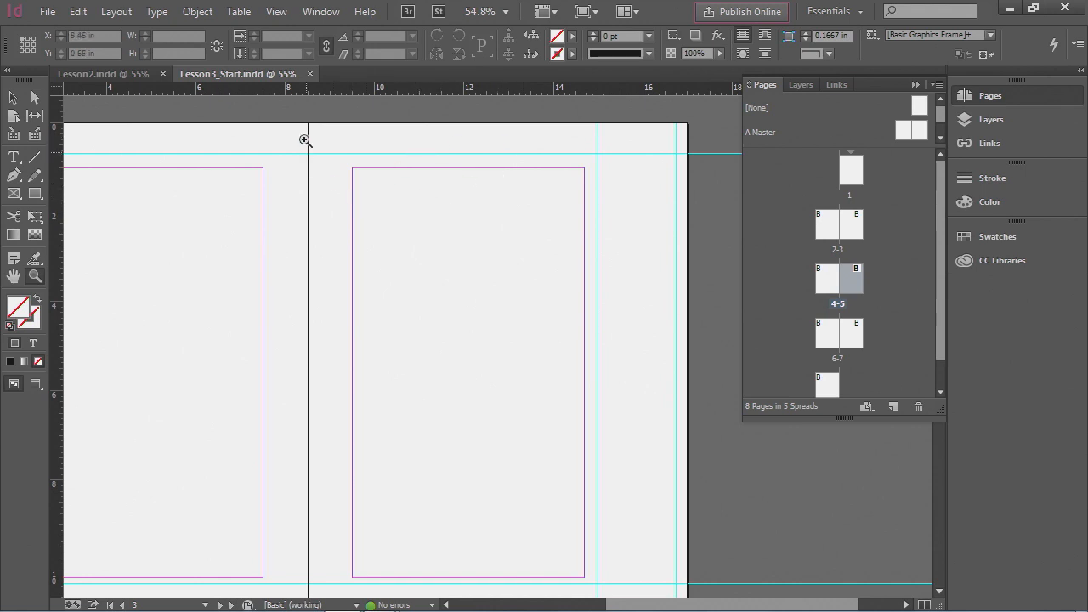
- Close the Lesson3_Start document
click(309, 74)
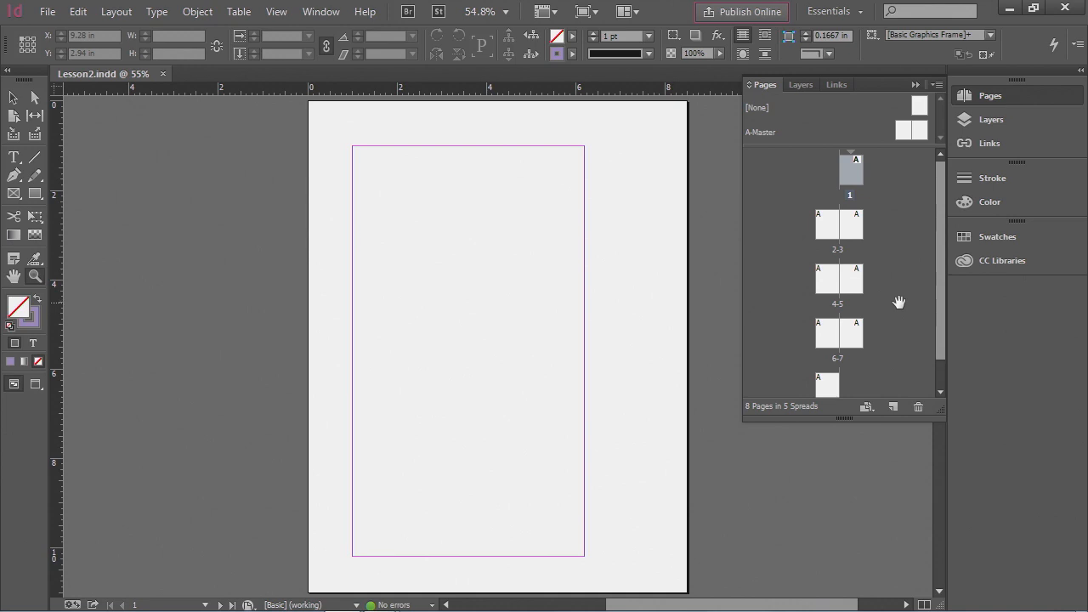
- Go to page 8 of the new document and delete it
drag(943, 348, 943, 371)
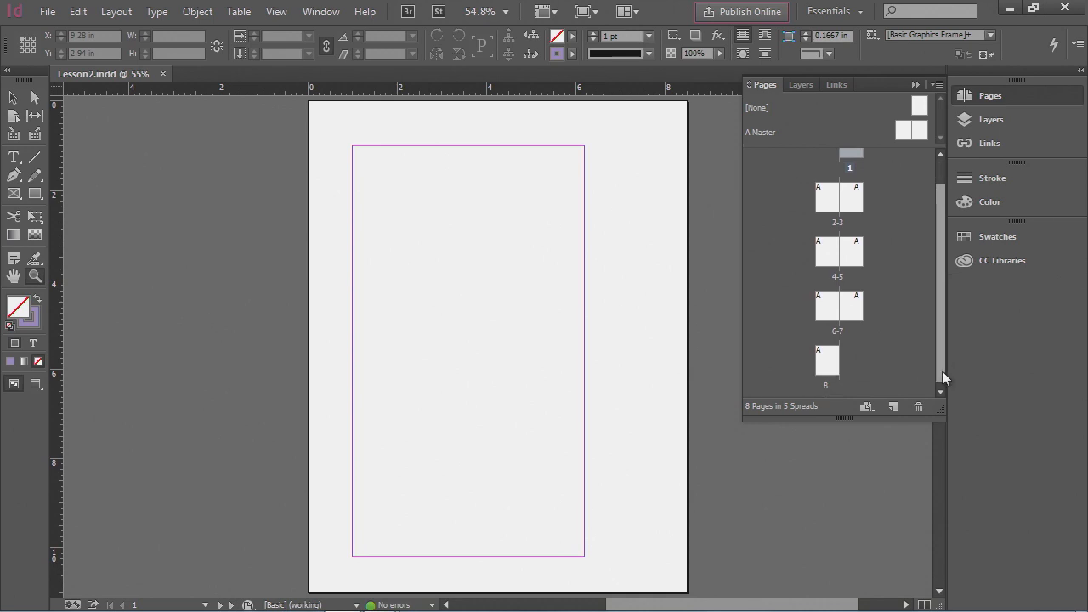
click(830, 359)
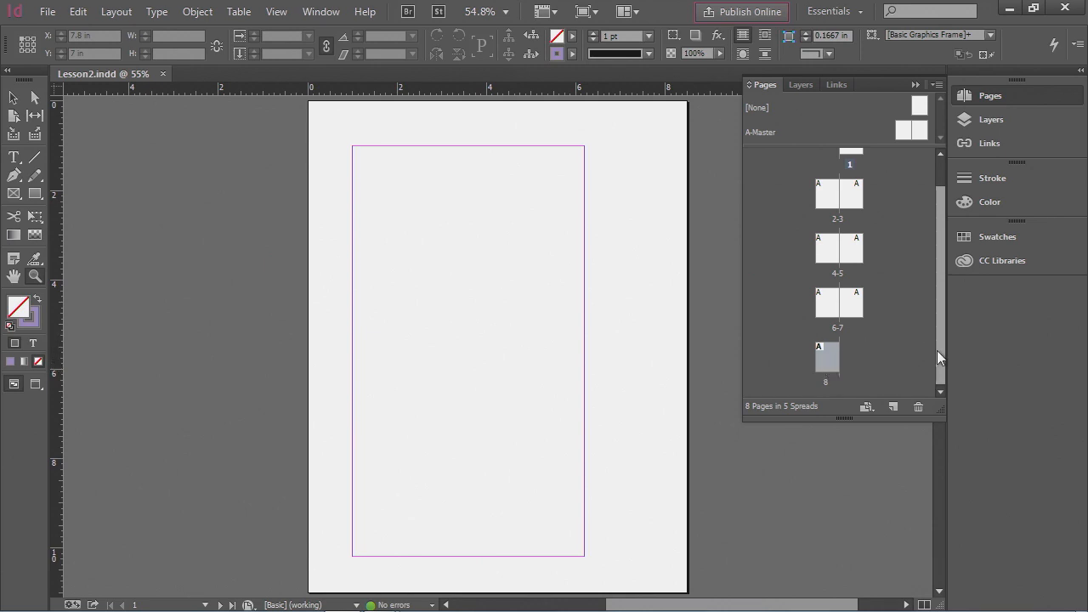
scroll(941, 348, up, 2)
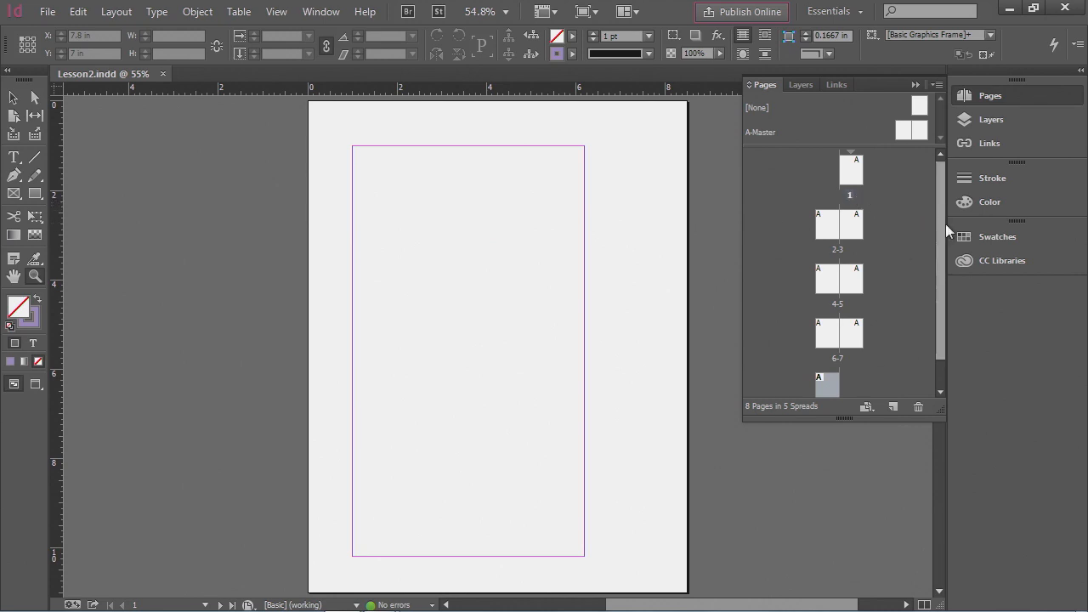
scroll(941, 221, down, 2)
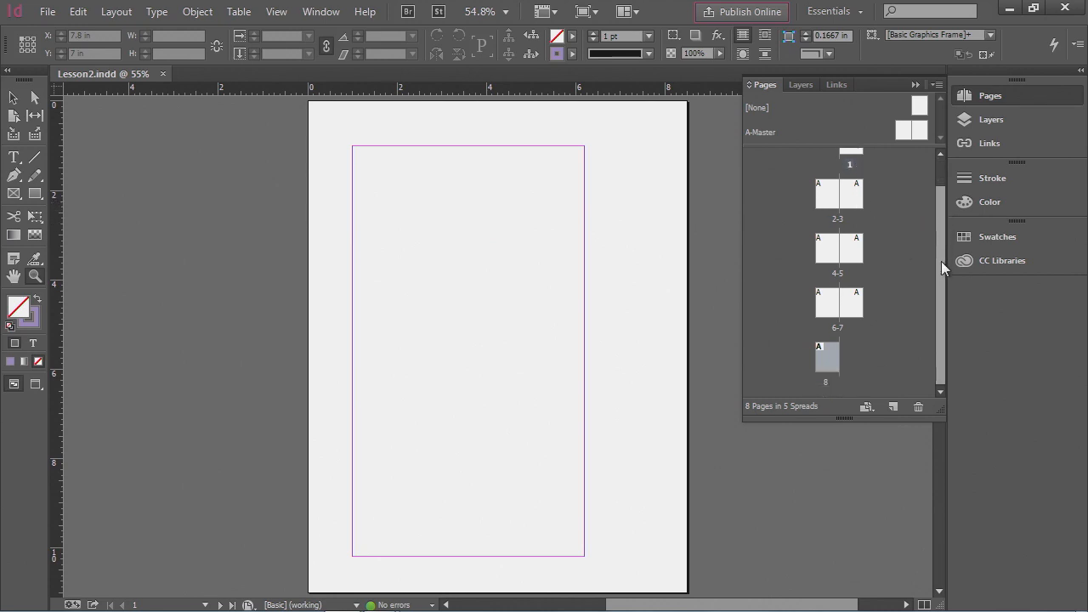
double_click(828, 360)
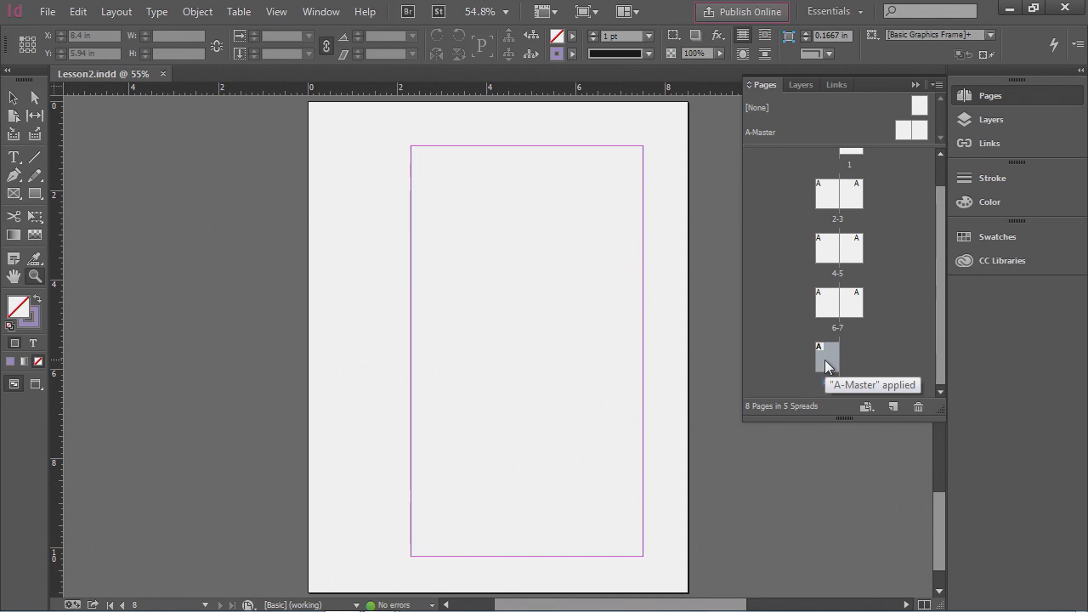
click(918, 408)
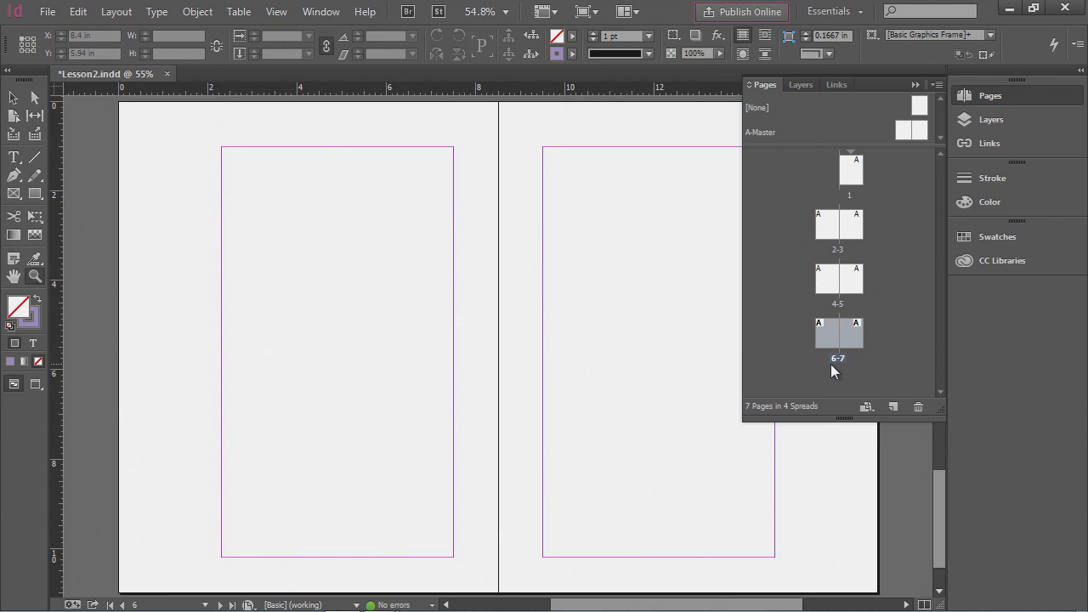
- Select pages 5 through 7 and delete them
click(854, 283)
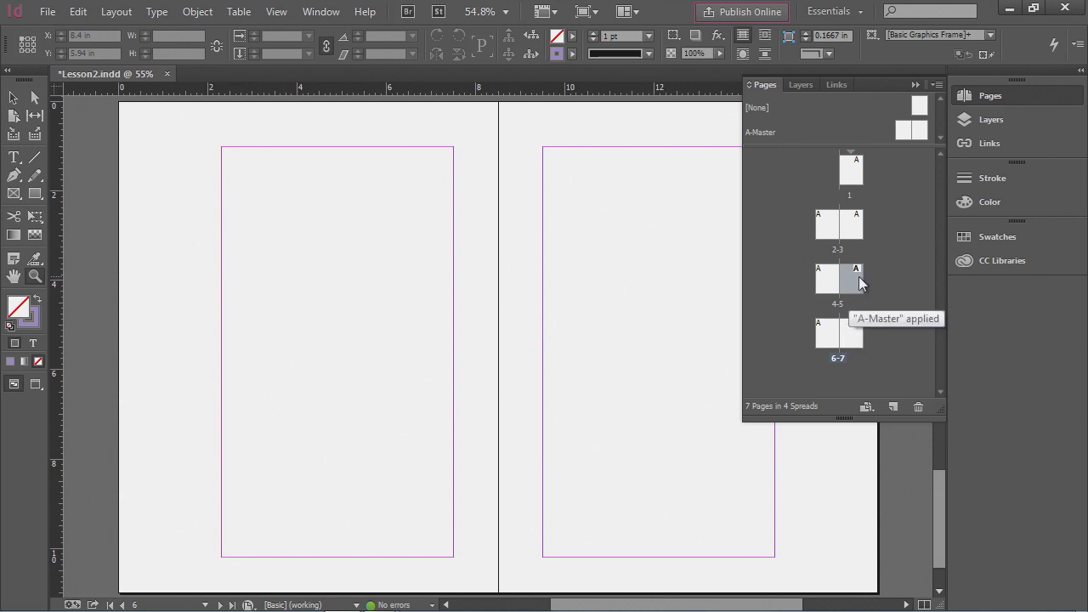
shift+click(857, 342)
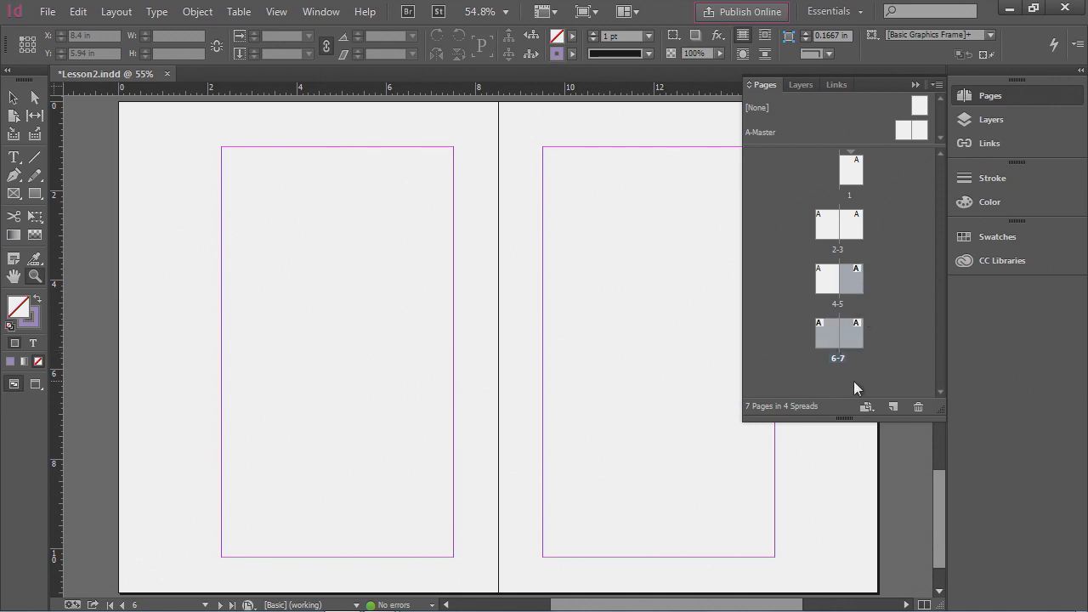
click(918, 407)
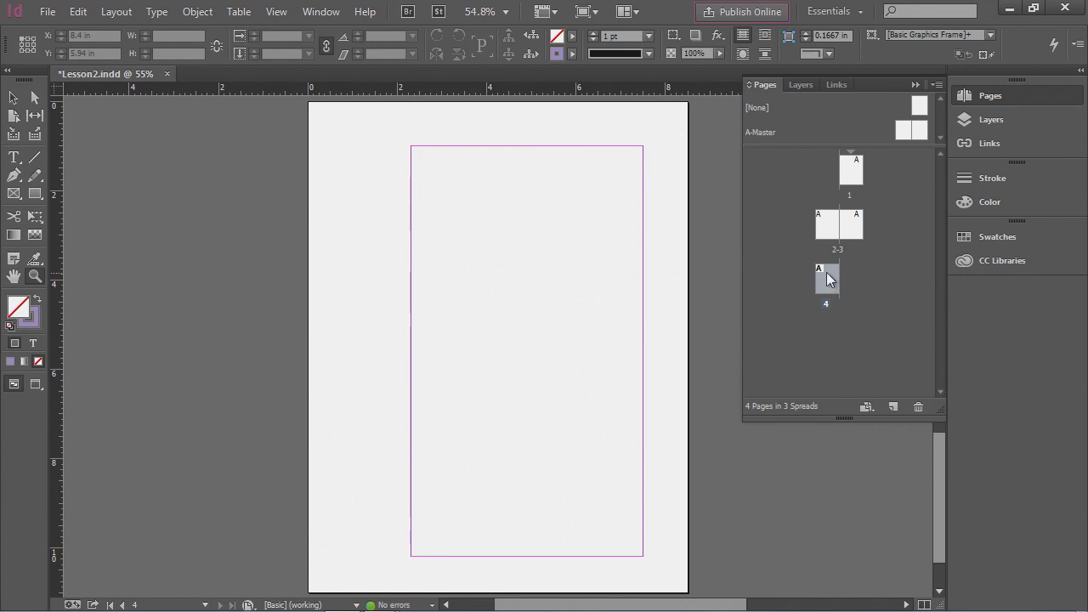
- Select page 4 and create one new page after it
click(829, 224)
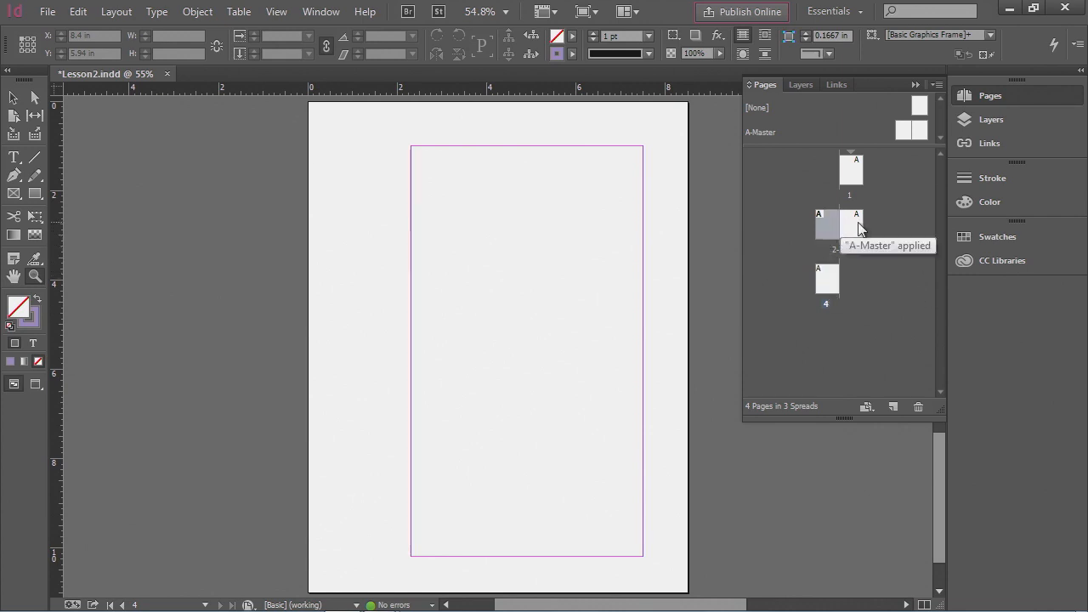
click(858, 175)
click(831, 282)
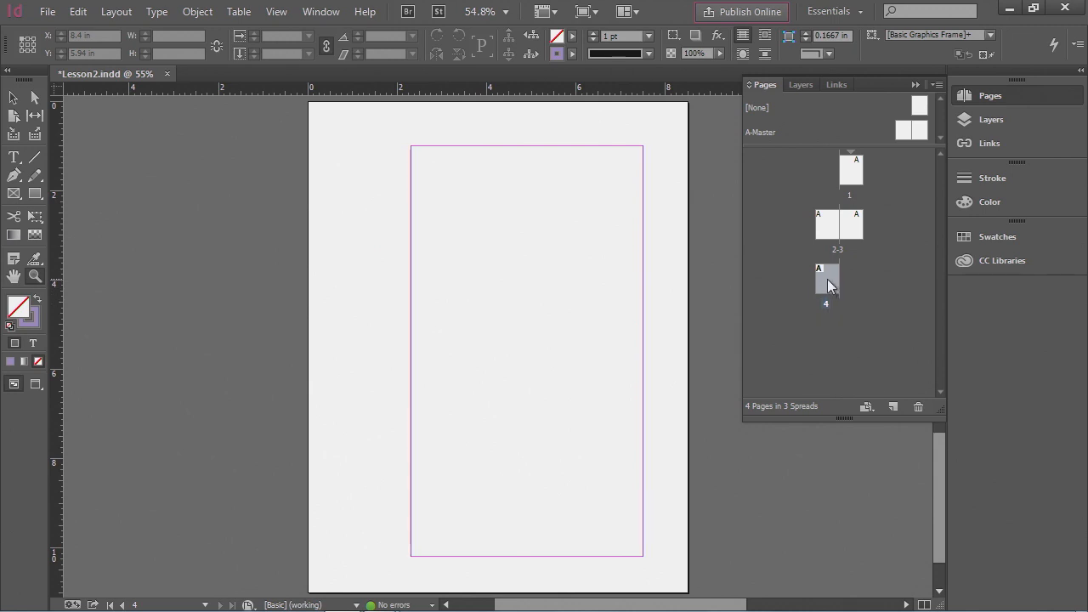
click(893, 408)
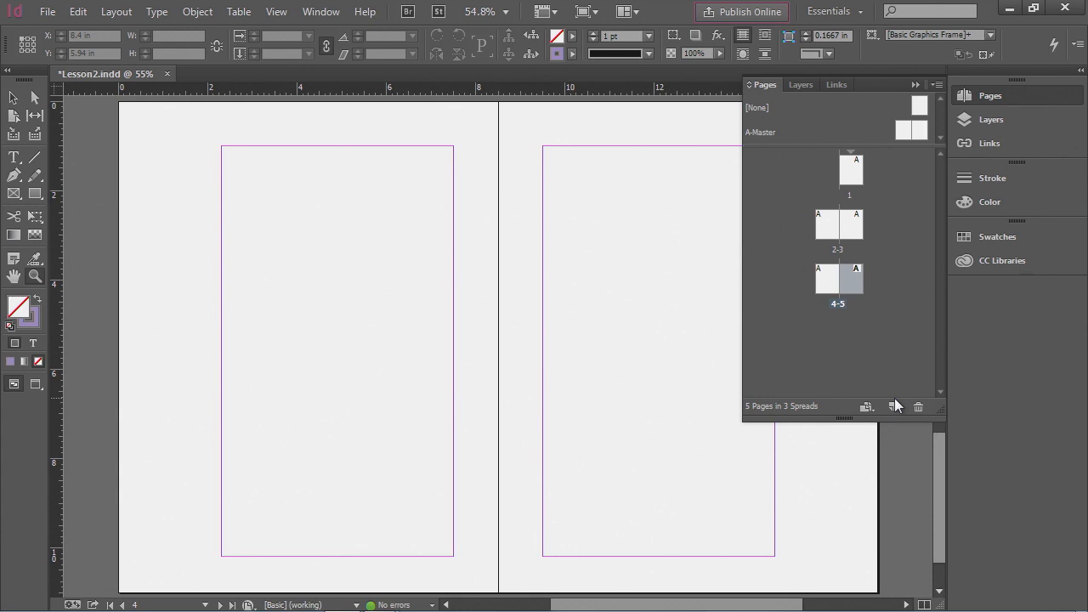
- Insert 3 pages at the end of the document based on A-Master, then collapse the Pages panel
click(937, 86)
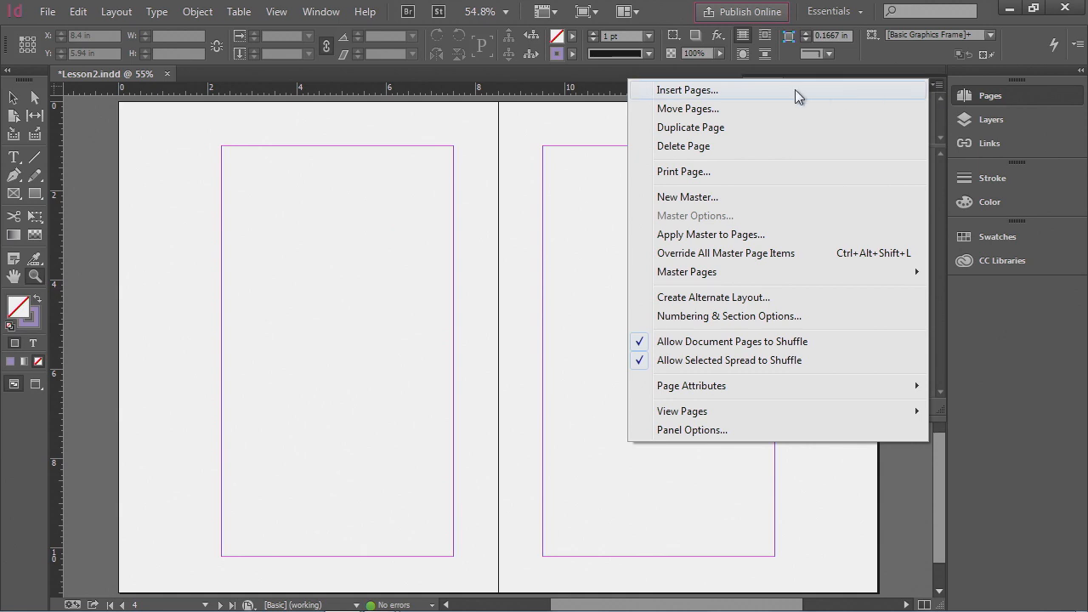
click(711, 92)
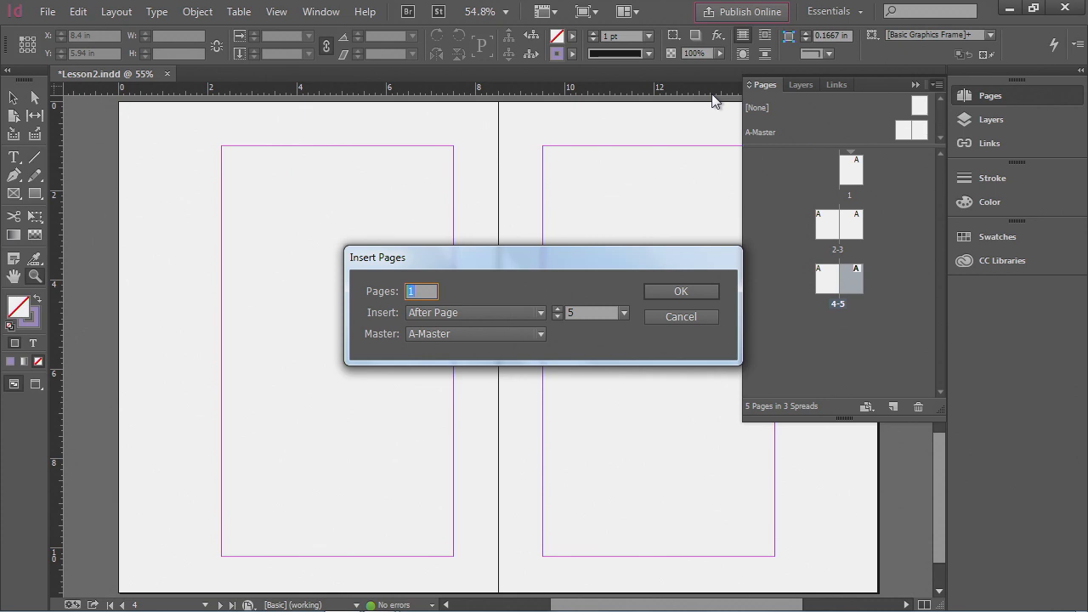
text(3)
click(417, 313)
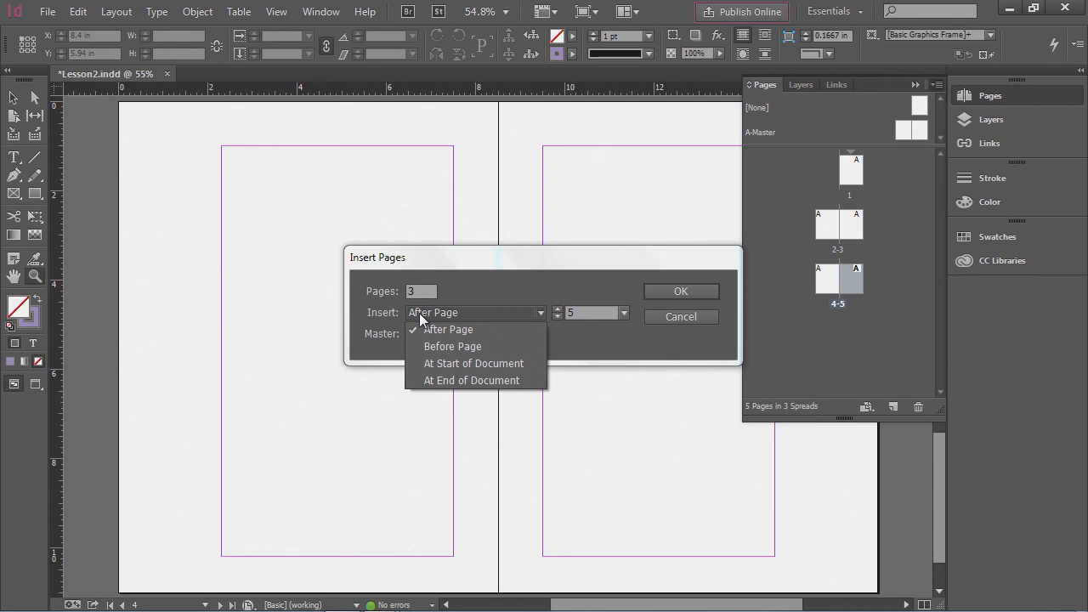
click(473, 380)
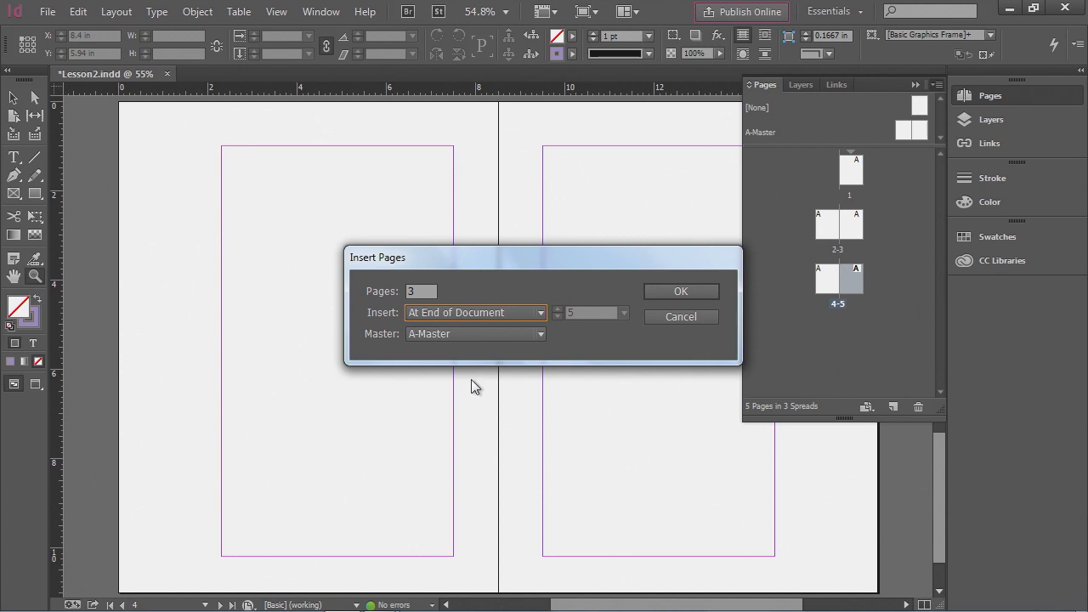
click(696, 290)
drag(939, 341, 939, 363)
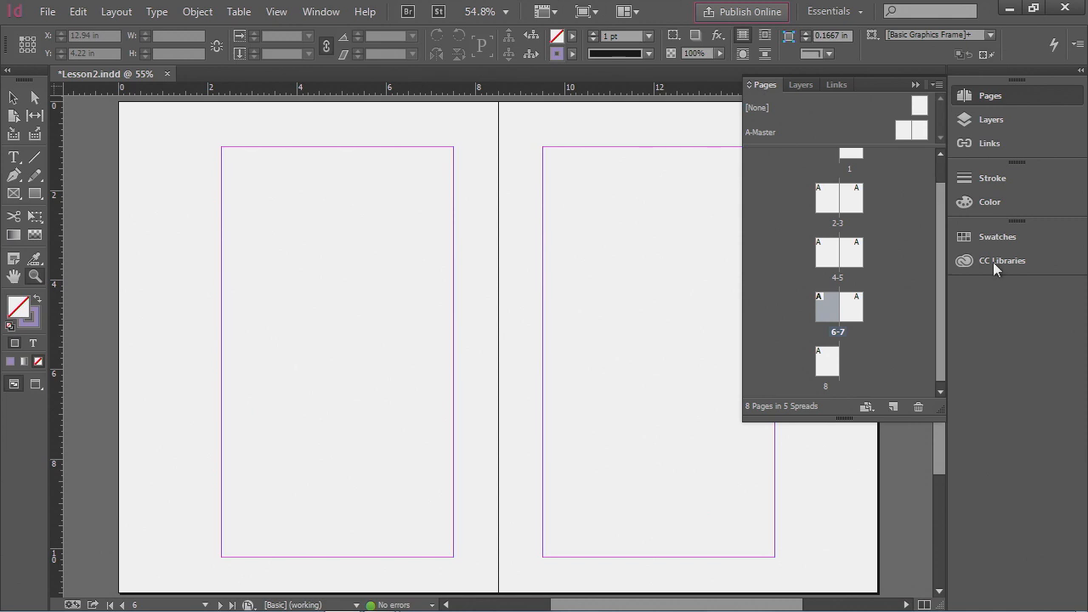
click(1010, 97)
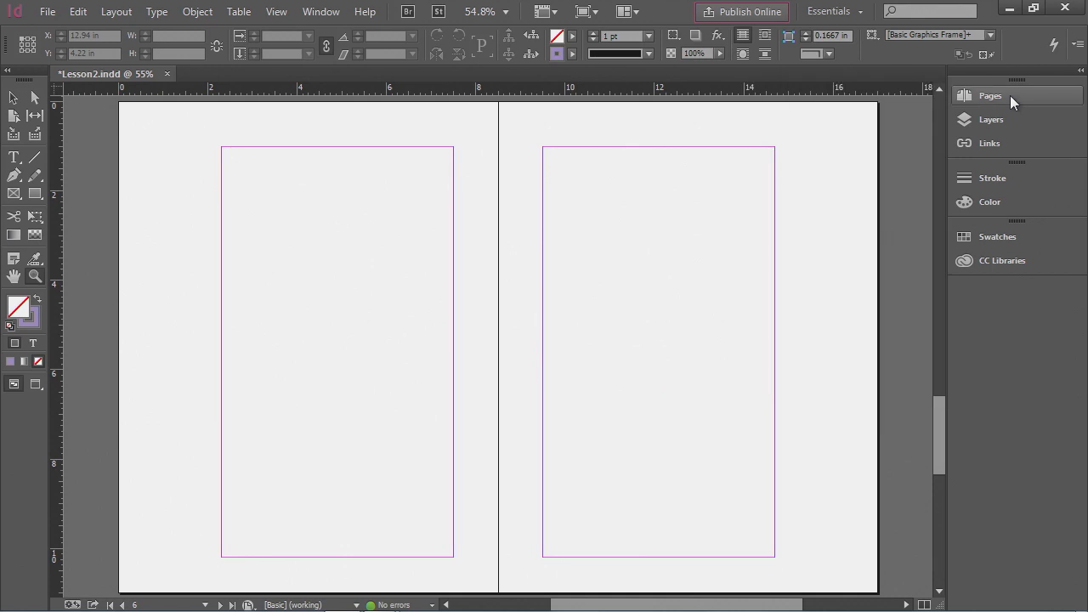
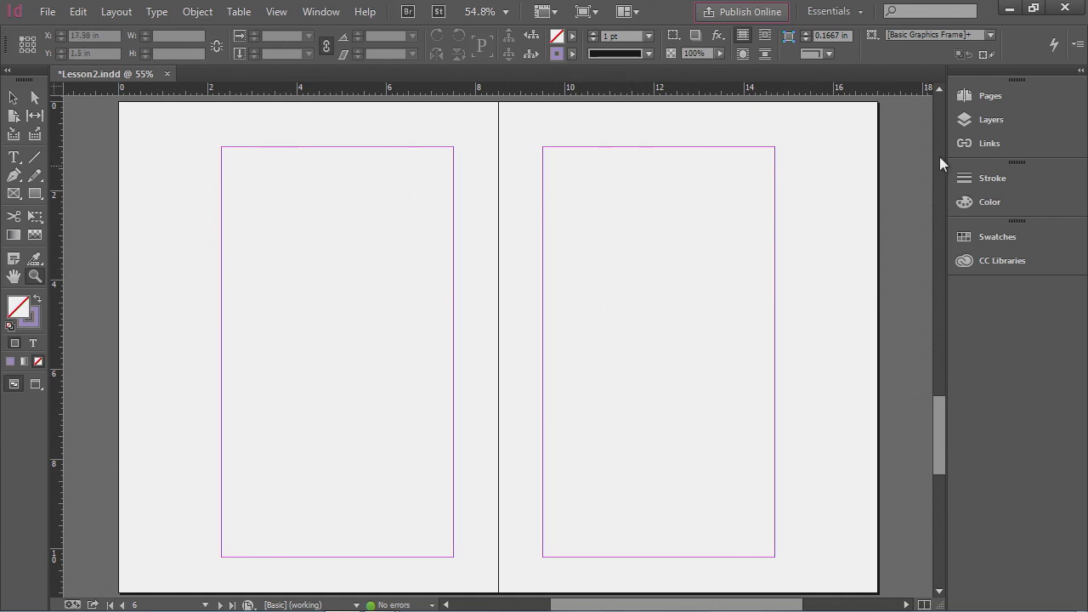
- Open the A-Master spread for editing from the Pages panel, then collapse the panel
click(997, 98)
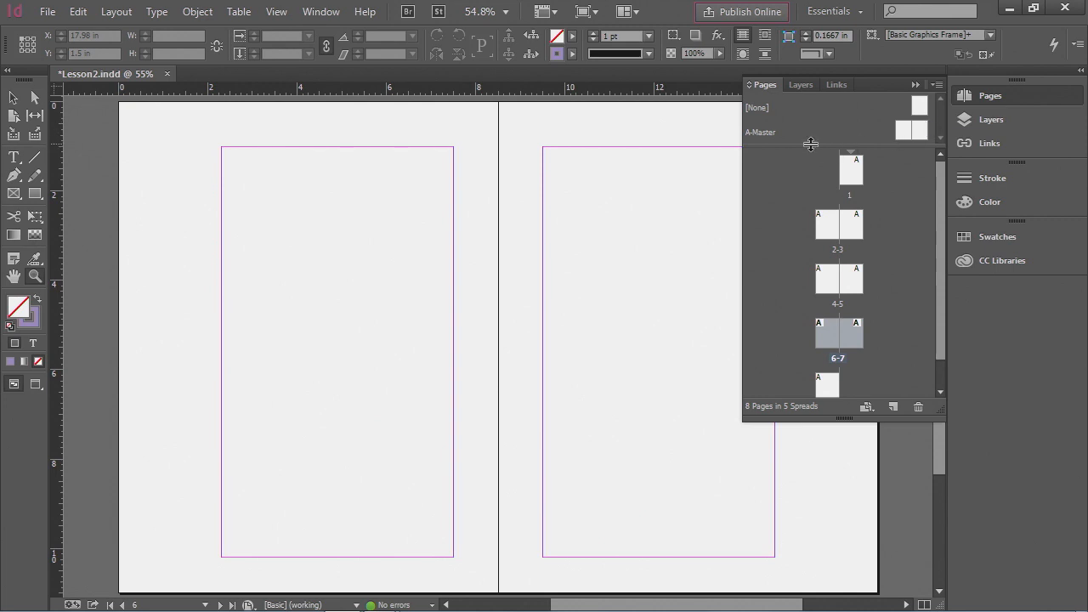
drag(810, 144, 810, 176)
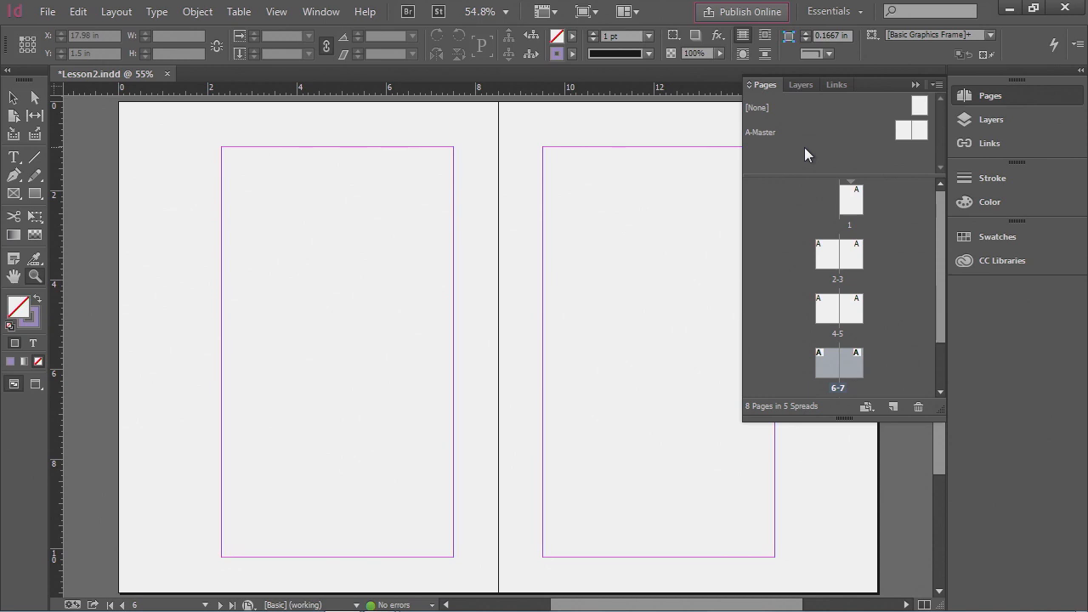
double_click(768, 133)
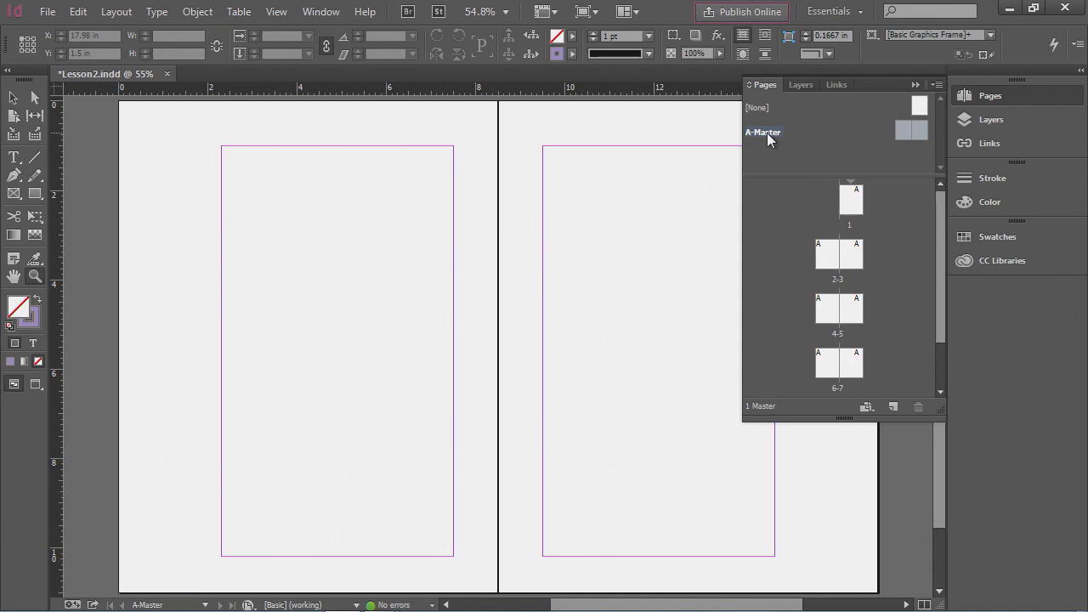
click(1012, 95)
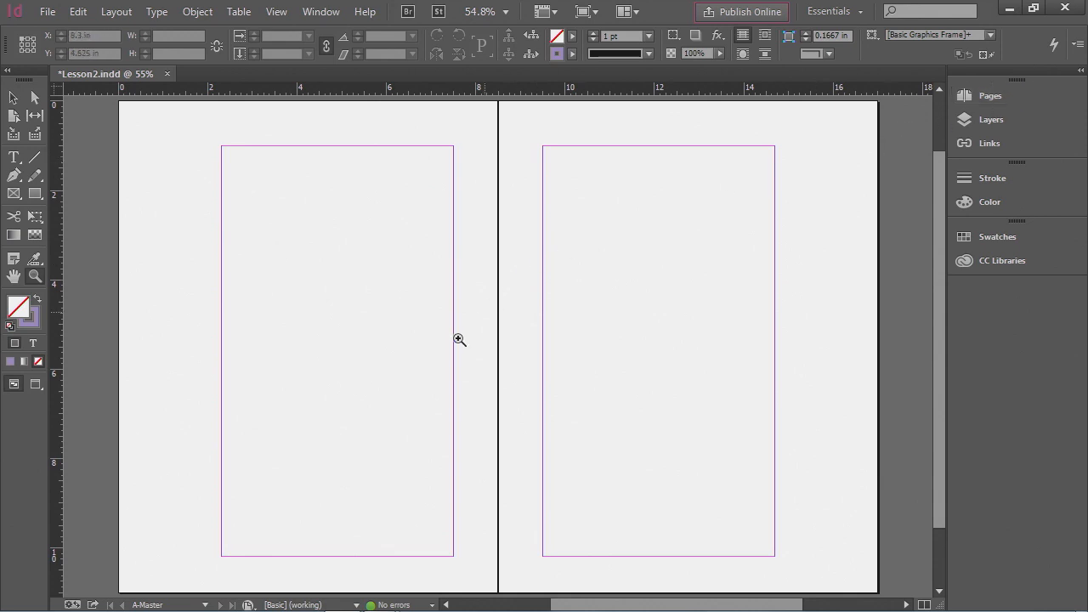
click(204, 606)
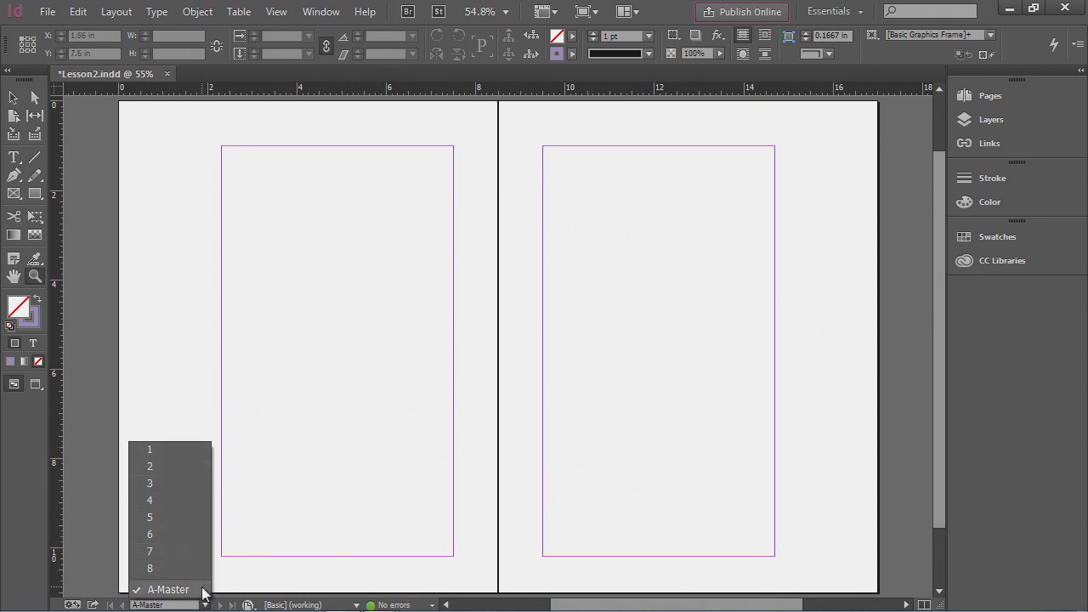
click(203, 589)
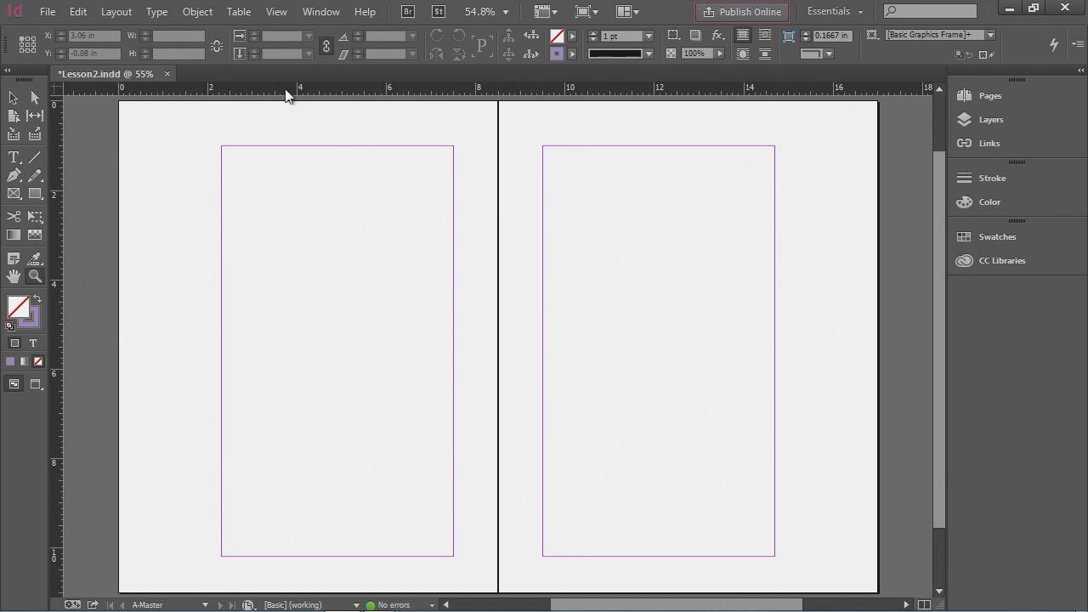
- Turn off the display of frame edges
click(546, 17)
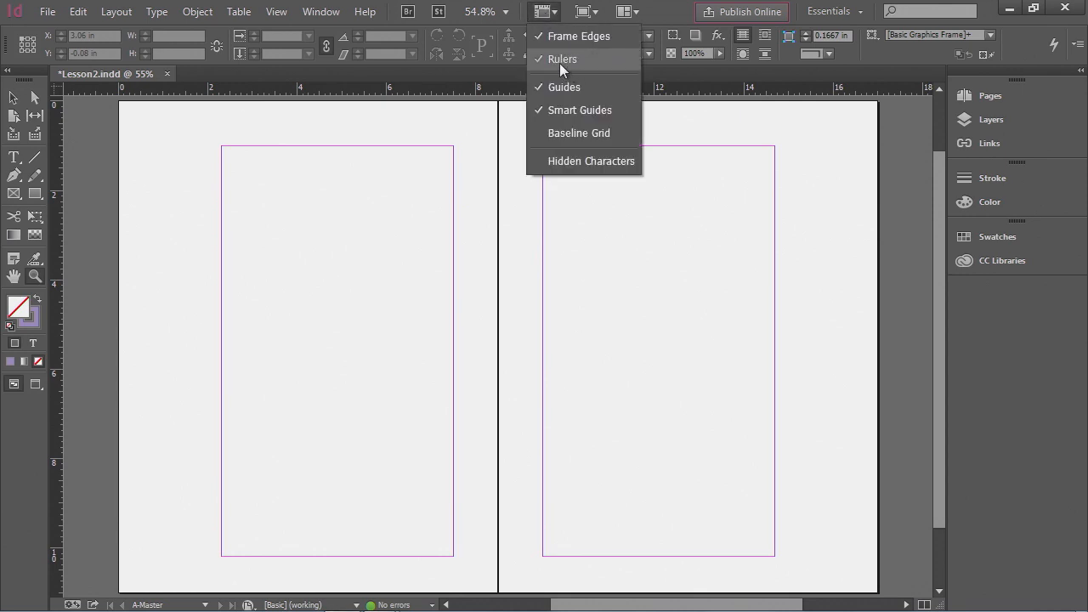
click(555, 36)
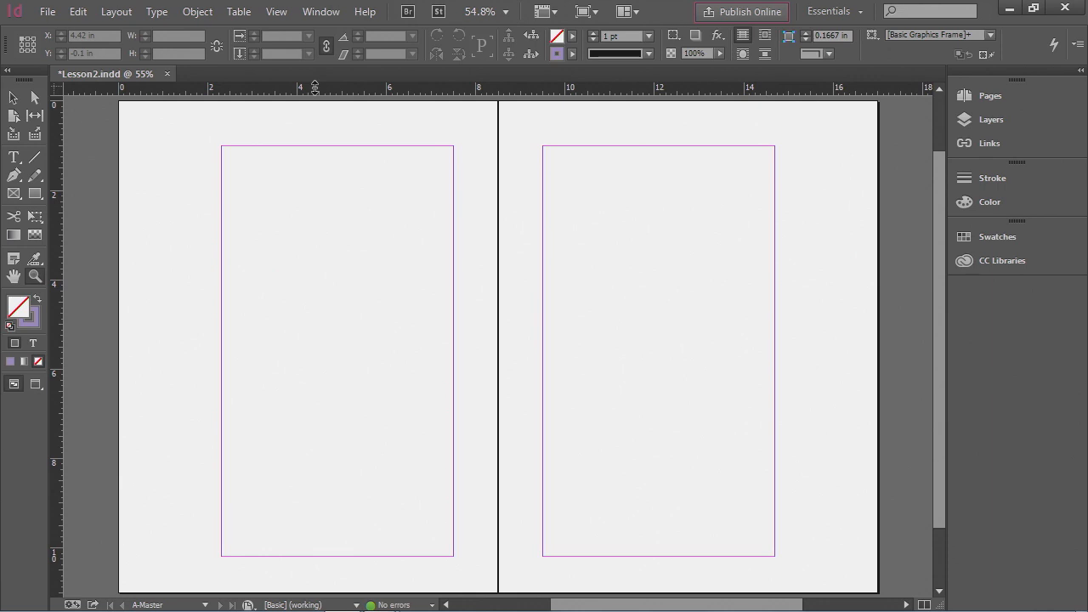
- Add a horizontal guide across the master spread and position it at Y 0.6875 in
drag(314, 90, 312, 253)
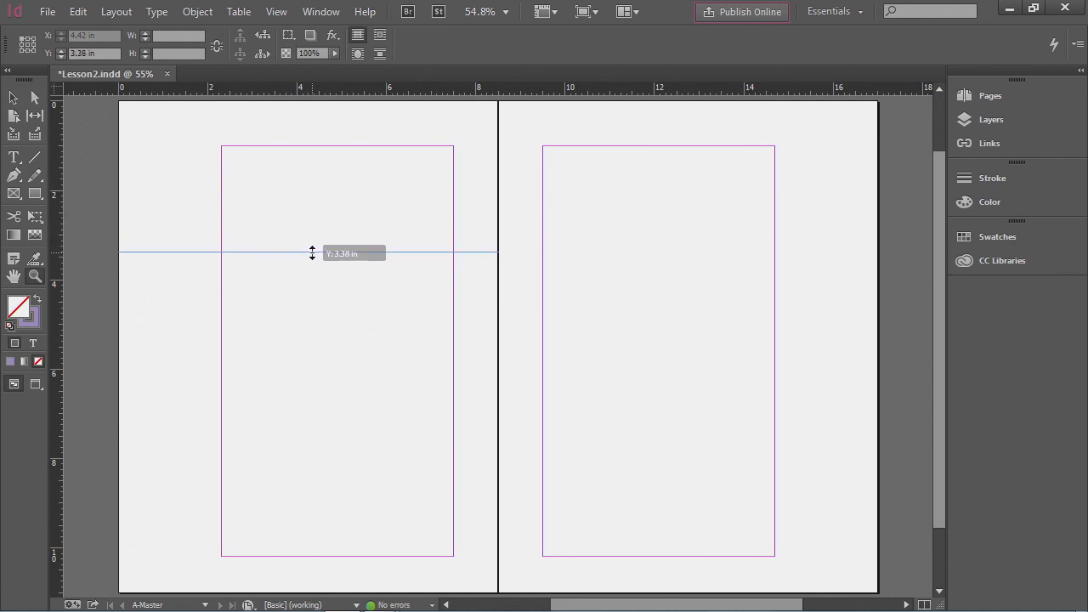
mouse_move(312, 253)
mouse_down()
mouse_move(318, 294)
mouse_move(318, 214)
mouse_move(320, 255)
mouse_up()
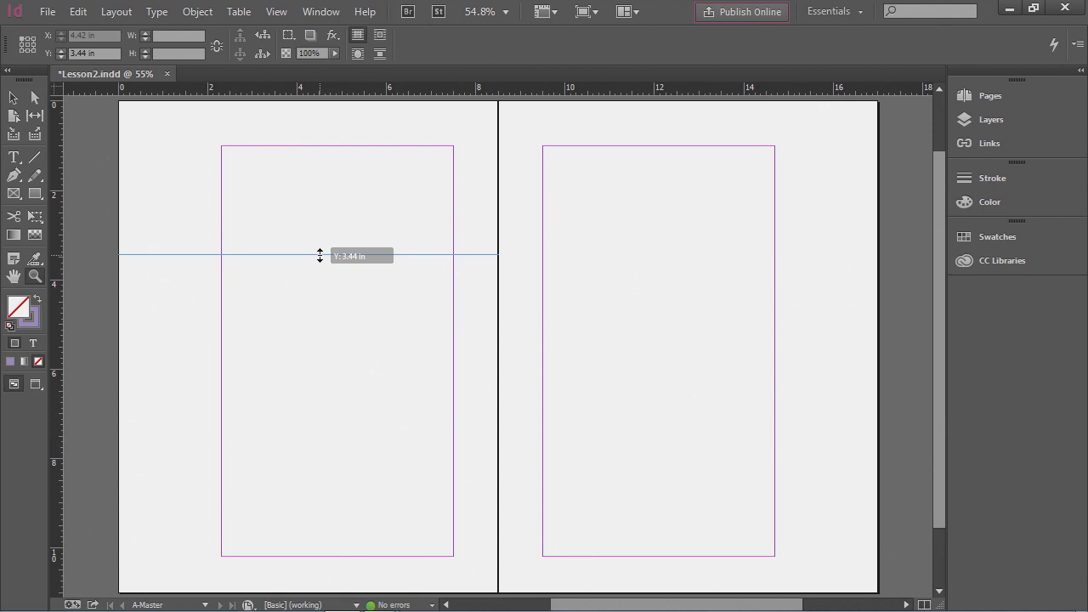
drag(320, 256, 191, 167)
key(ctrl)
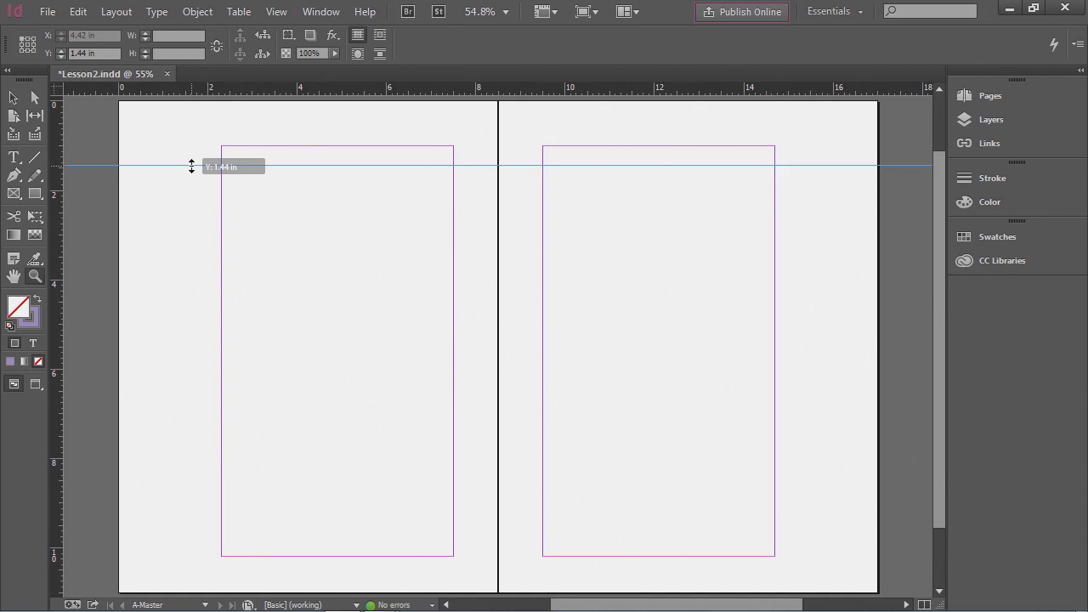
mouse_move(191, 167)
mouse_down()
mouse_move(194, 132)
mouse_move(89, 140)
mouse_move(179, 144)
mouse_move(180, 125)
mouse_move(181, 179)
mouse_up()
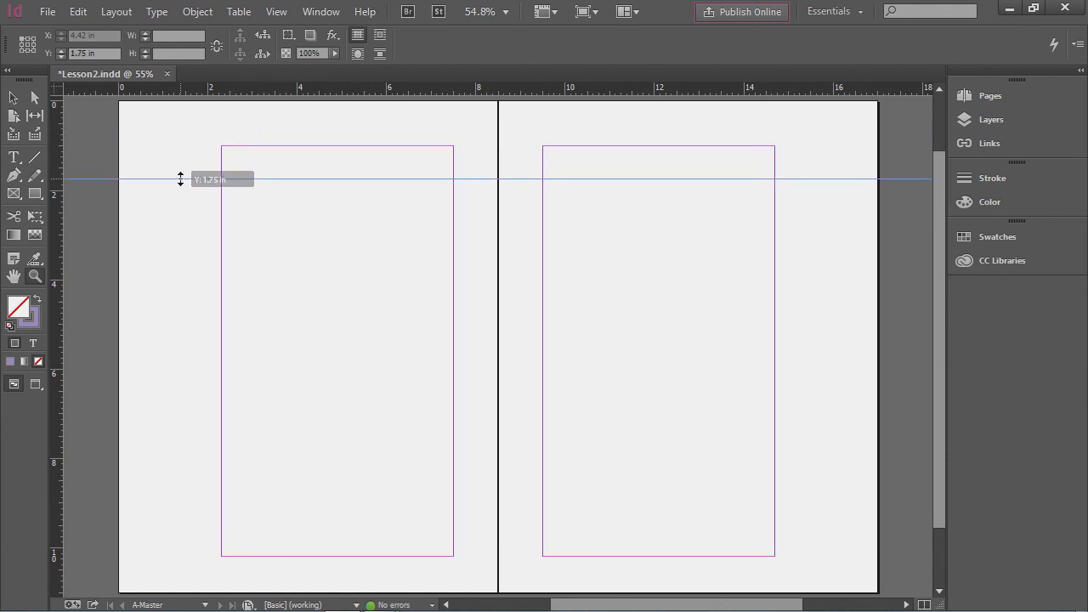
drag(180, 179, 180, 180)
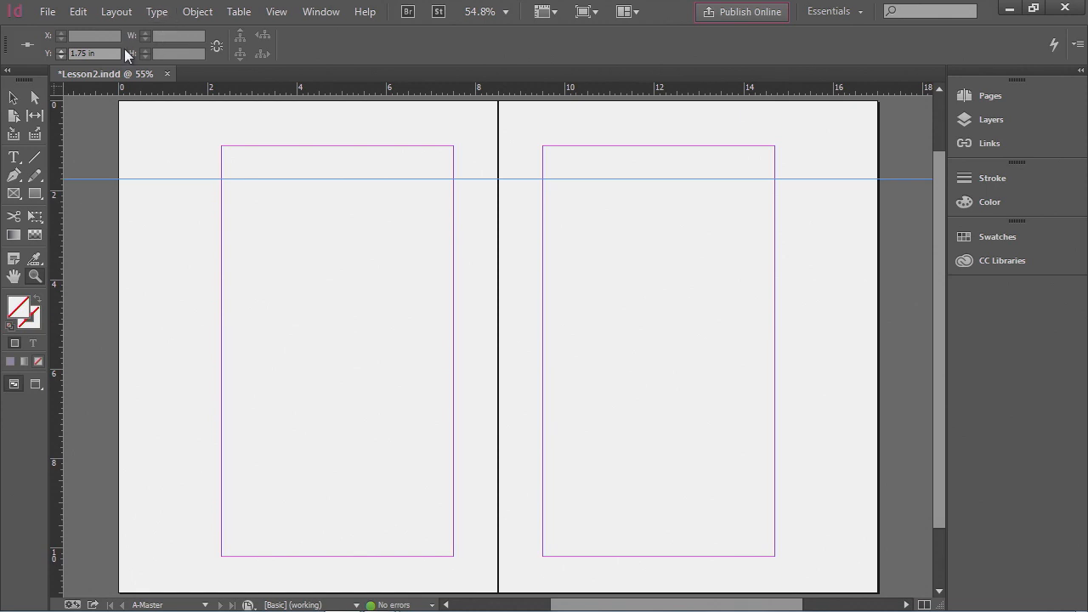
drag(107, 54, 65, 56)
text(6875in)
key(Return)
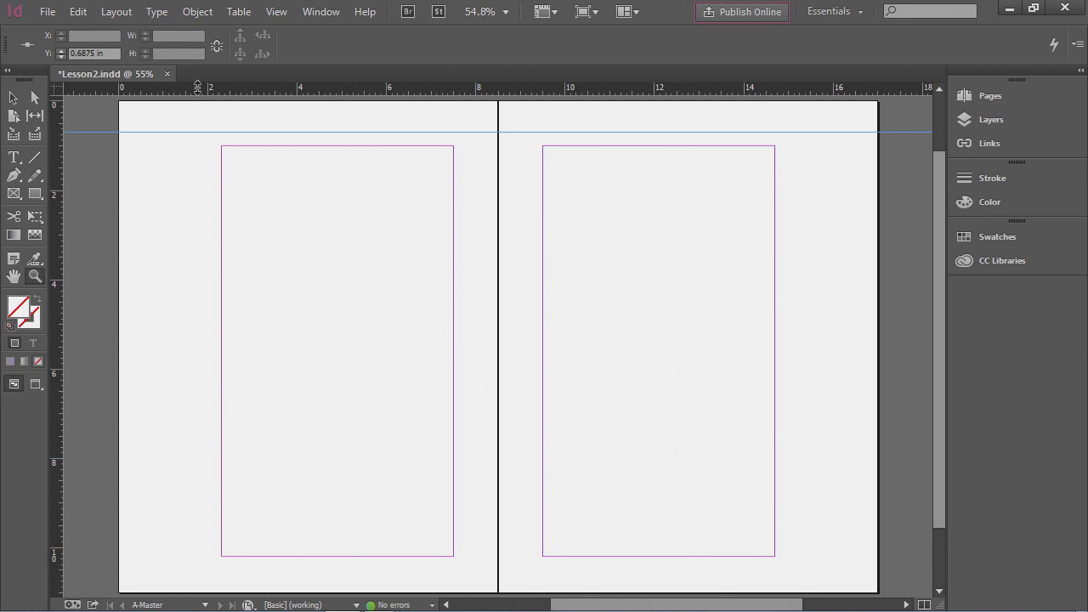
- Add a second horizontal spread guide and position it at Y 10.3215 in
drag(197, 88, 185, 330)
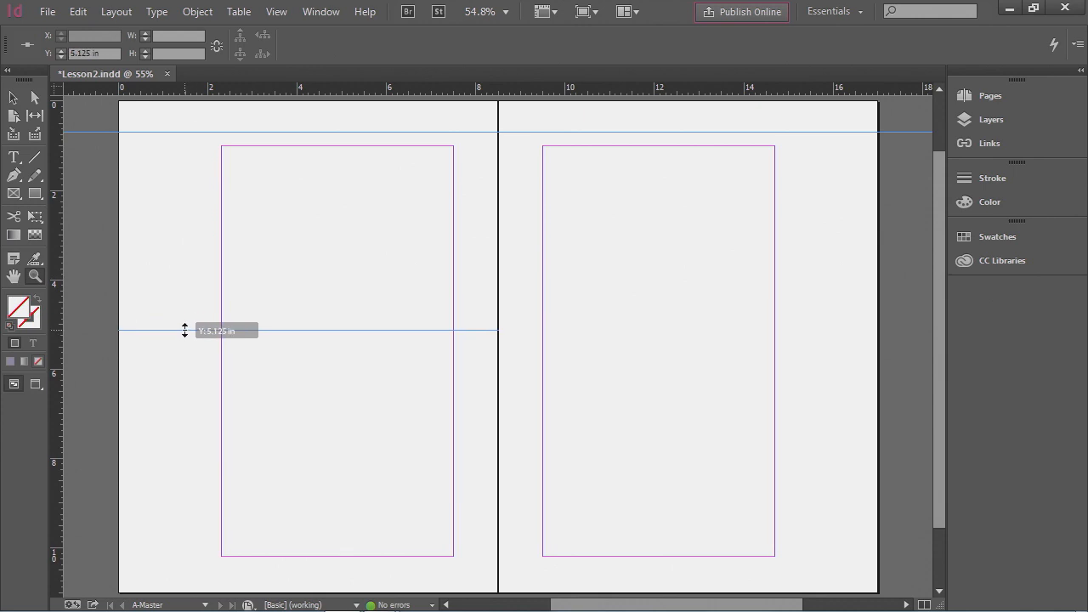
key(ctrl)
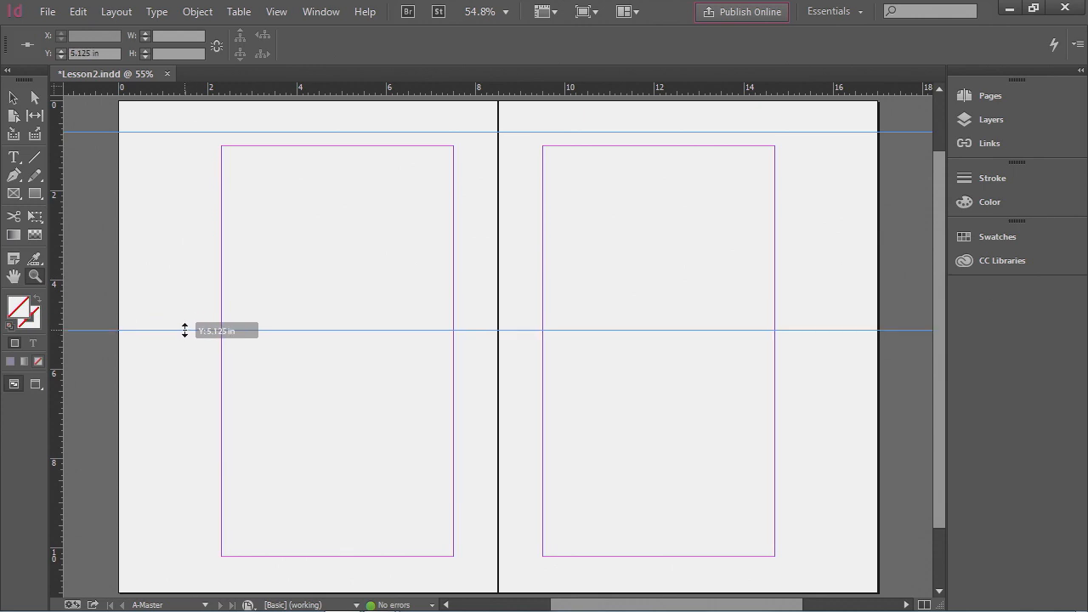
drag(184, 329, 185, 338)
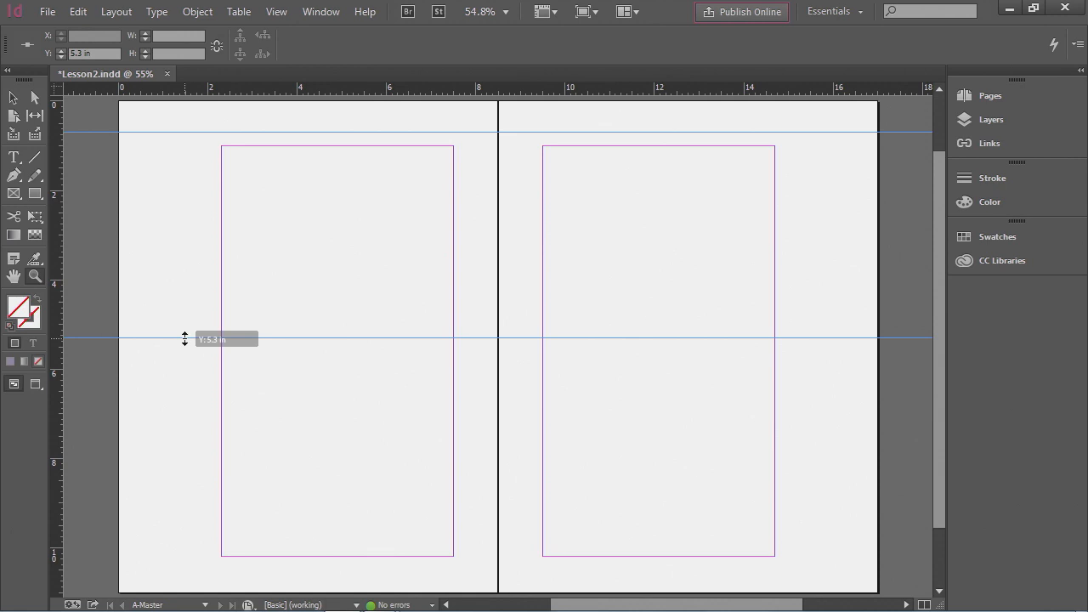
drag(185, 338, 185, 339)
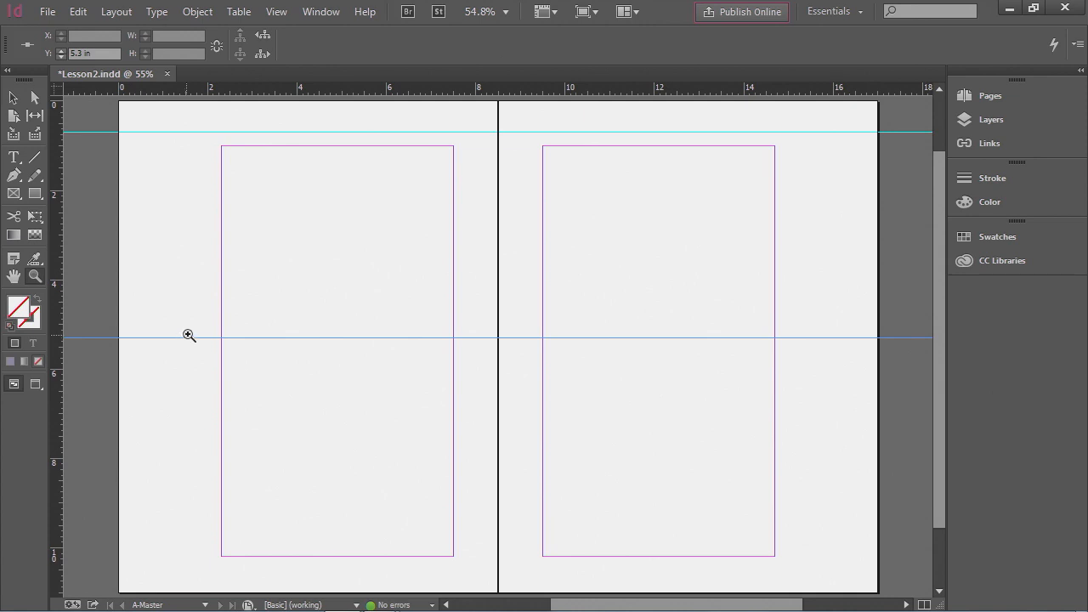
click(96, 53)
drag(96, 53, 50, 53)
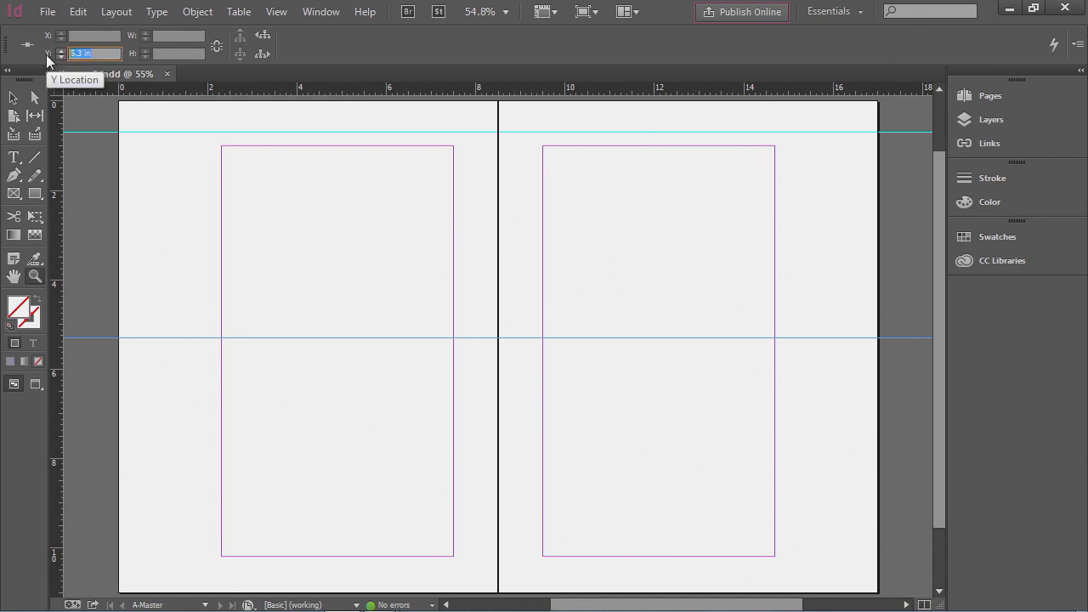
text(10.31)
key(BackSpace)
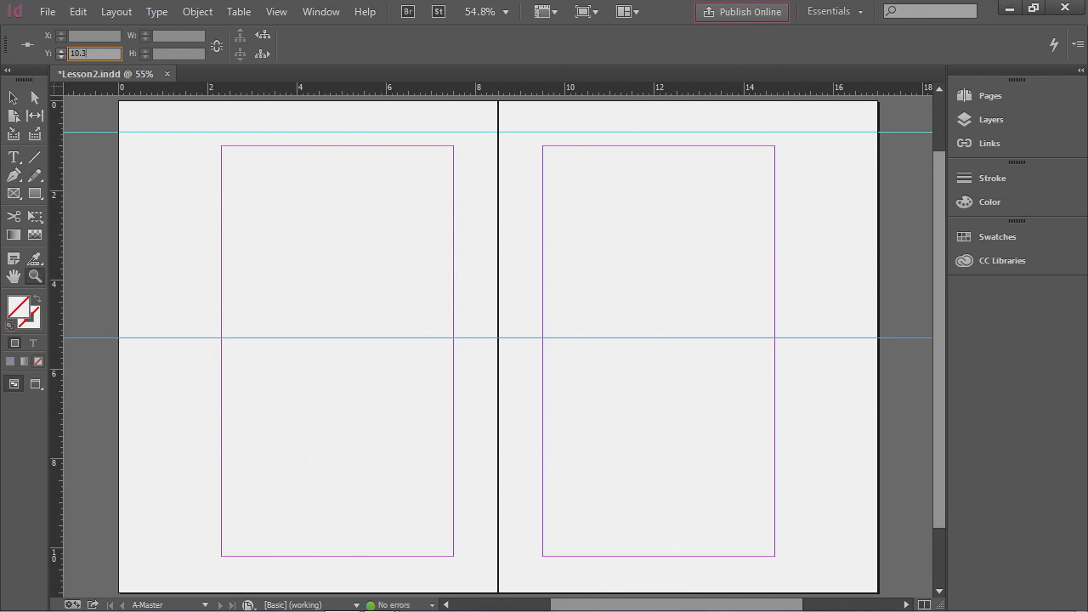
text(215)
key(Return)
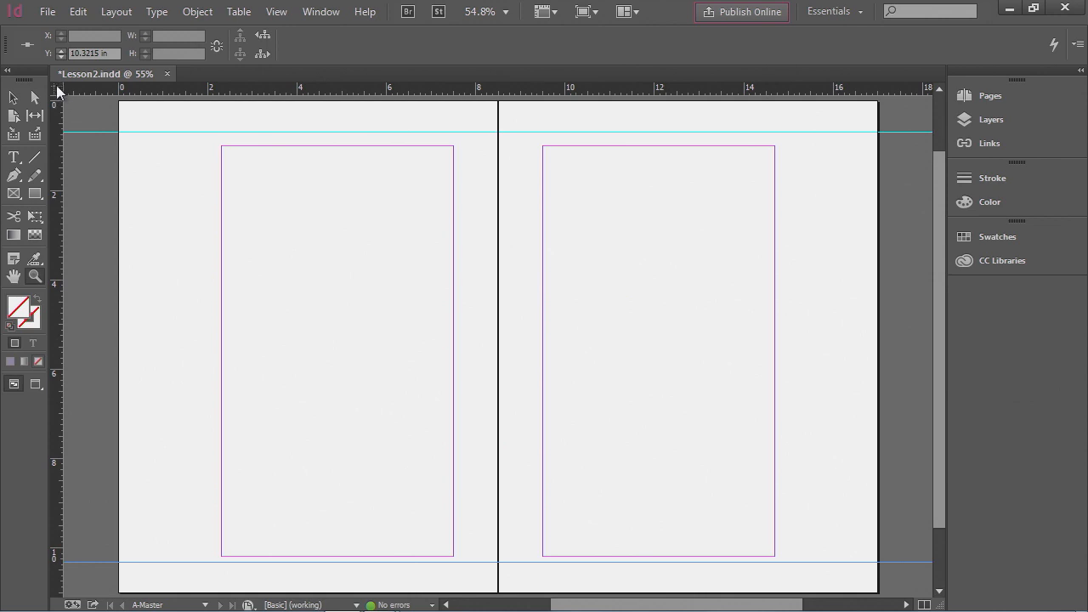
right_click(56, 89)
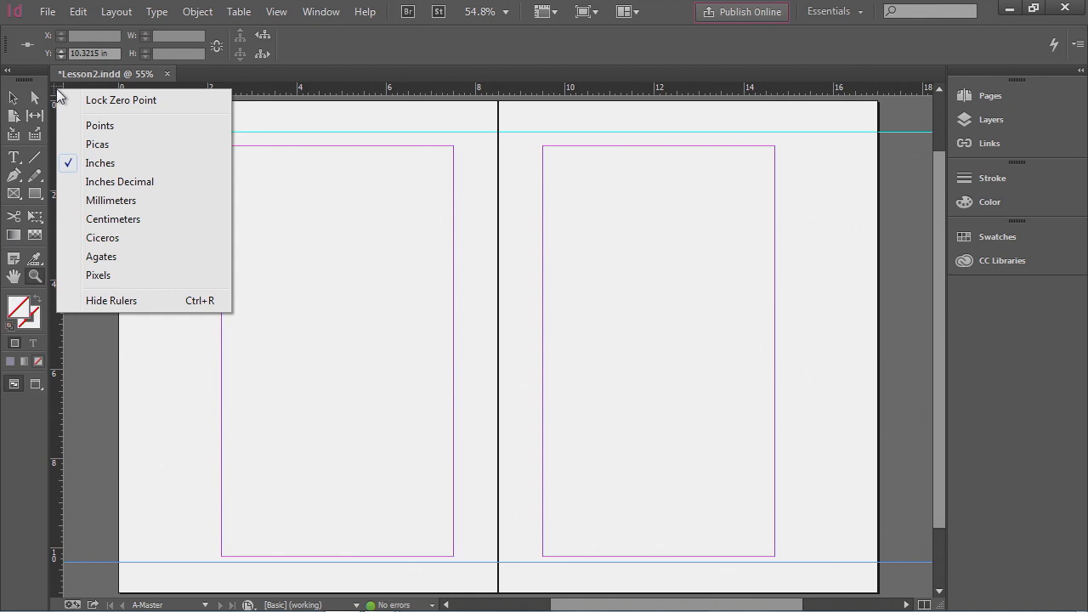
key(Escape)
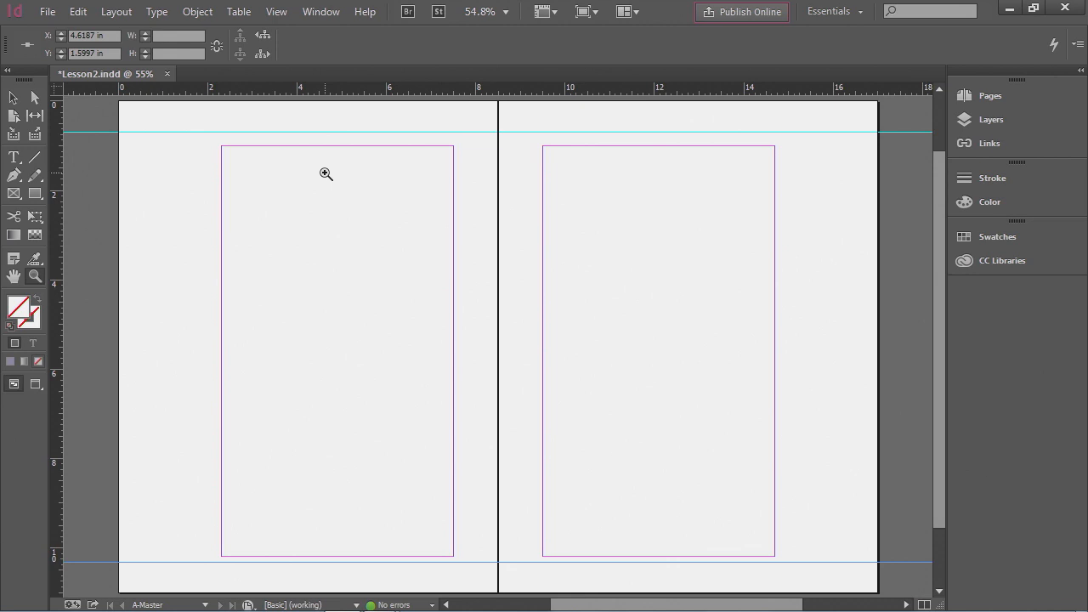
click(323, 170)
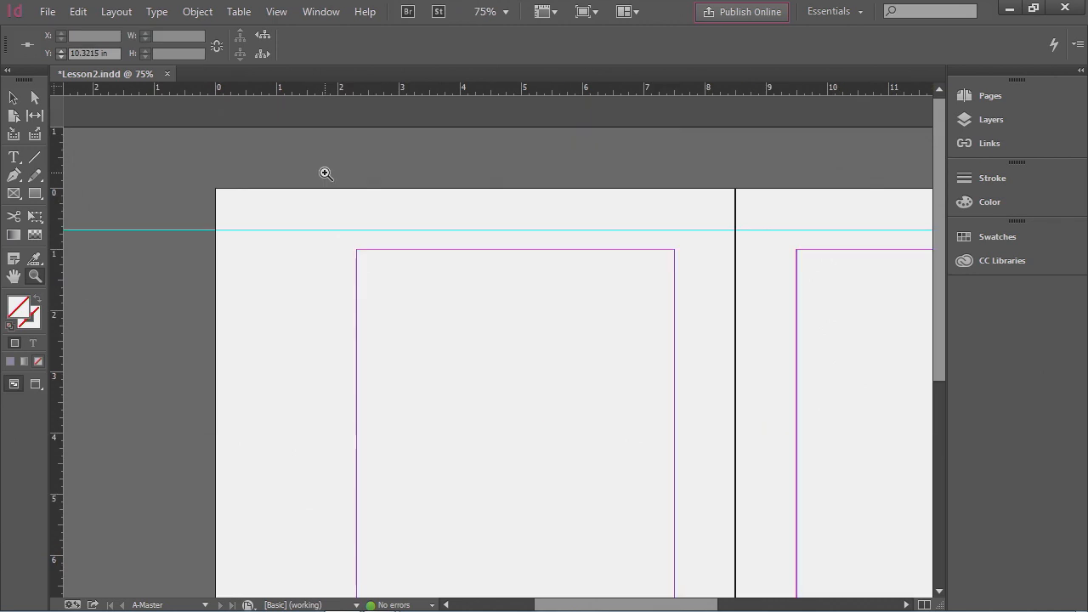
key(ctrl+alt+0)
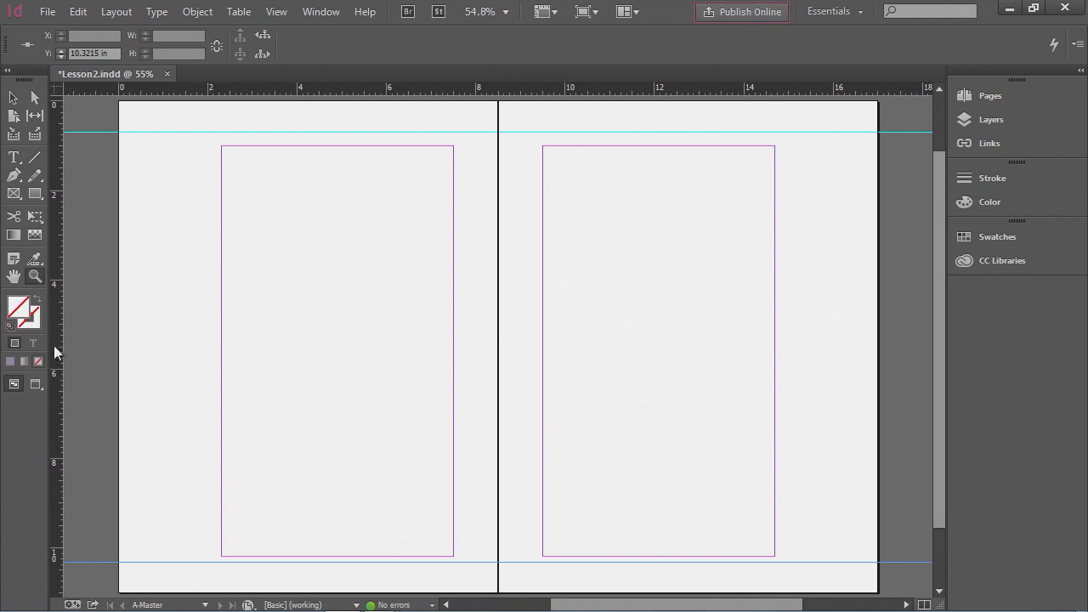
- Add a vertical guide on the left page and position it at X 0.25 in
drag(54, 343, 138, 341)
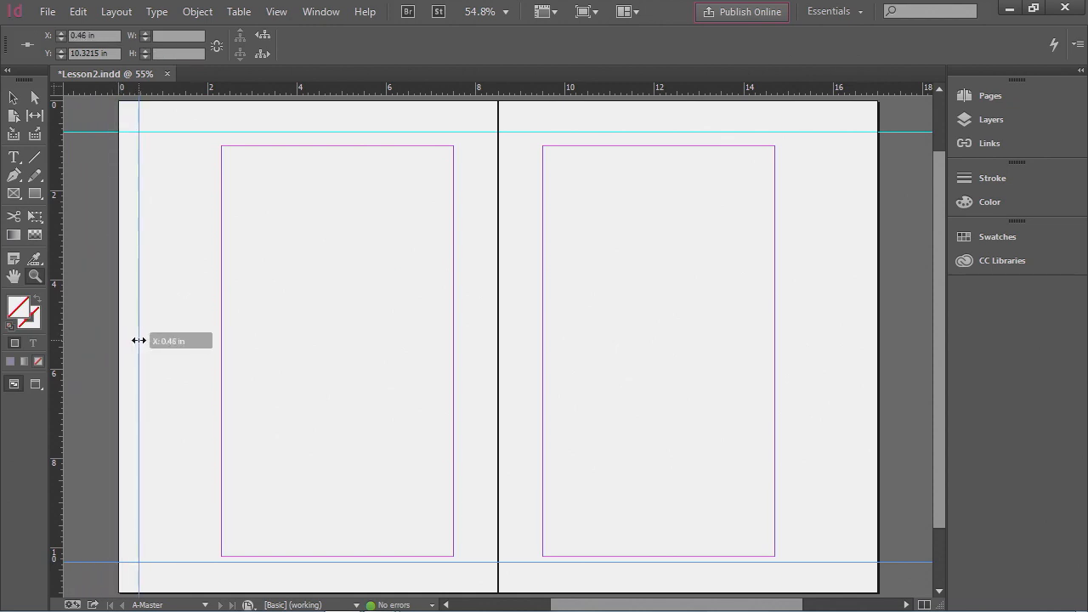
drag(139, 341, 146, 341)
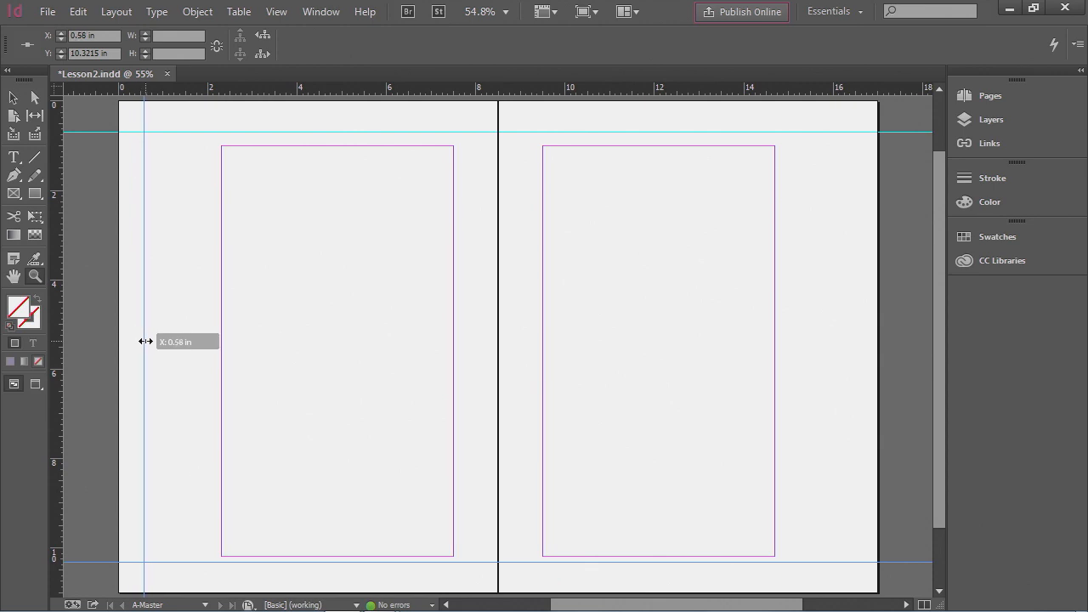
drag(145, 341, 145, 341)
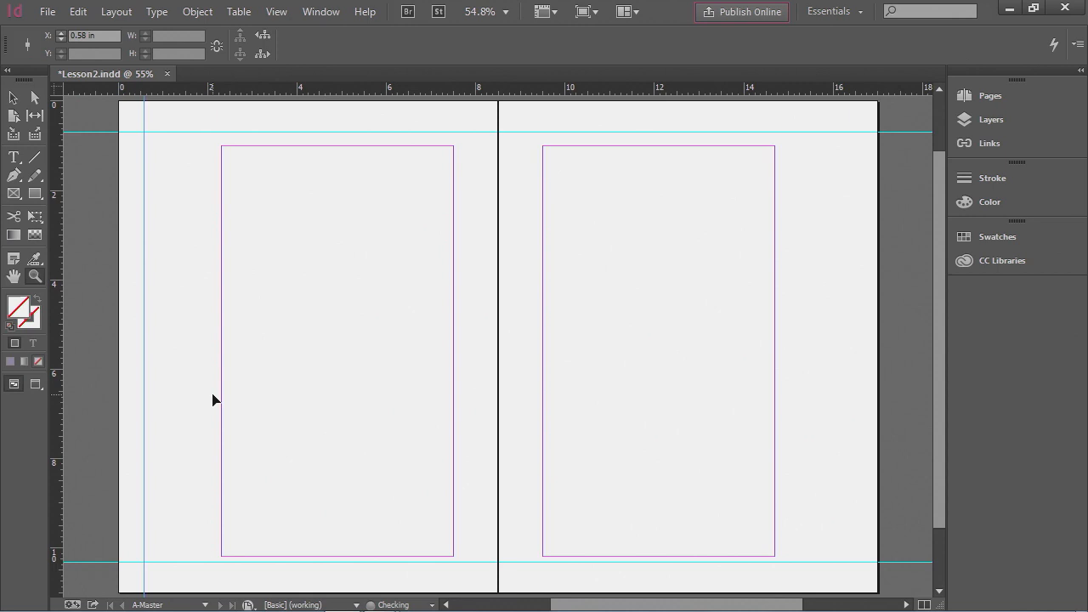
click(106, 39)
text(.25)
key(Return)
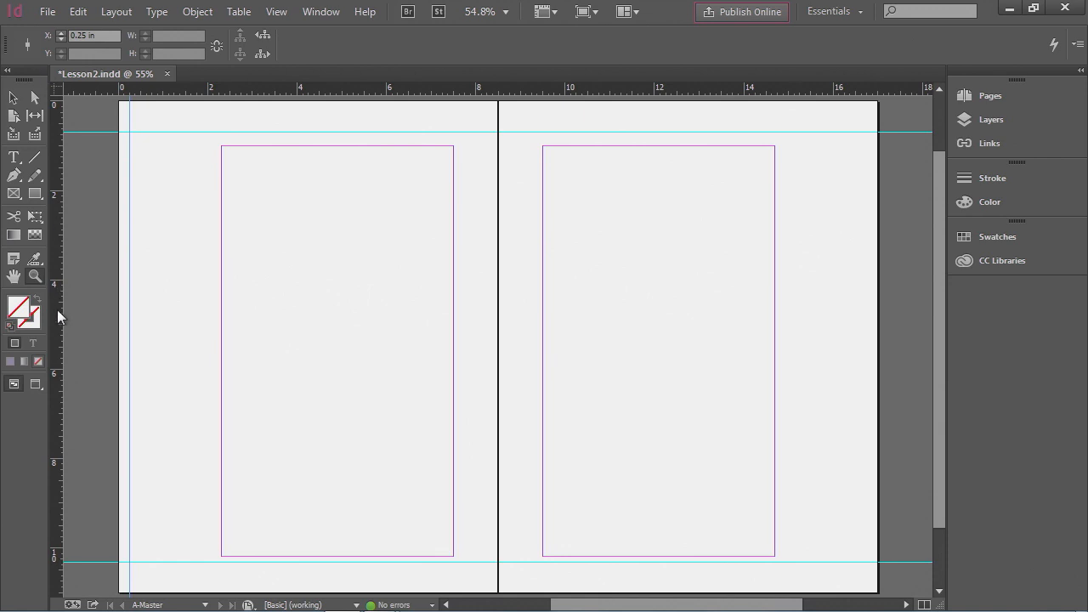
- Add a vertical guide at about 2 in, then another vertical guide positioned at X 15 in
drag(57, 327, 207, 332)
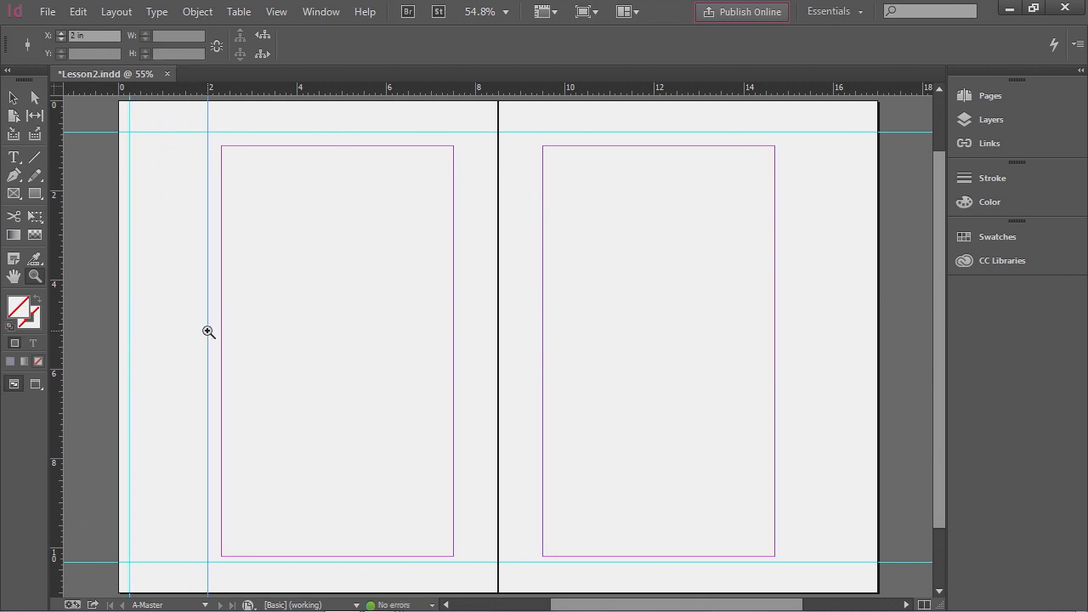
drag(56, 398, 784, 361)
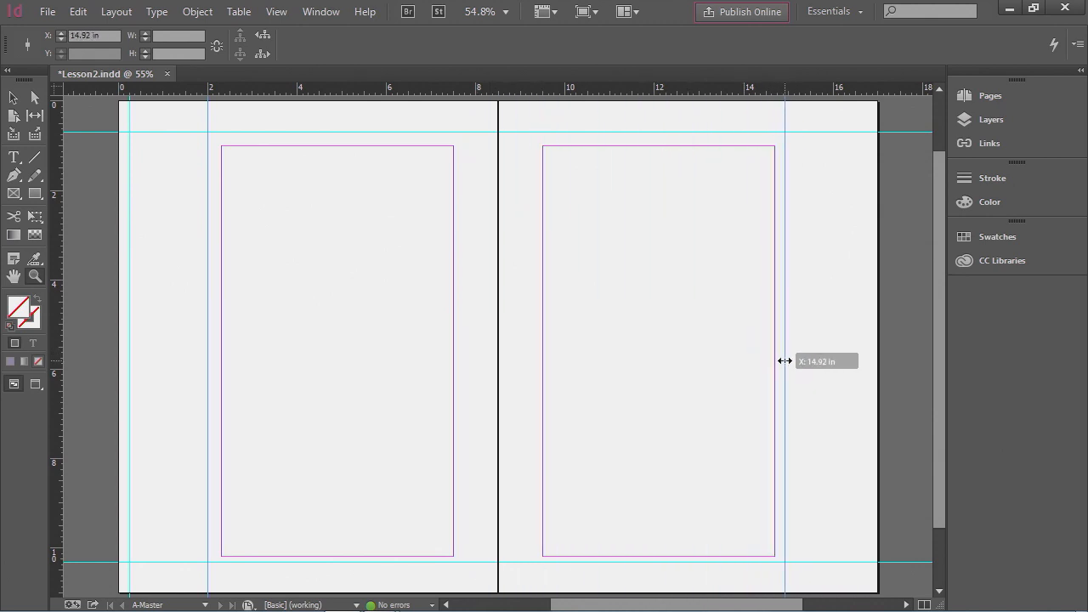
drag(785, 361, 785, 361)
click(66, 35)
text(15)
key(Return)
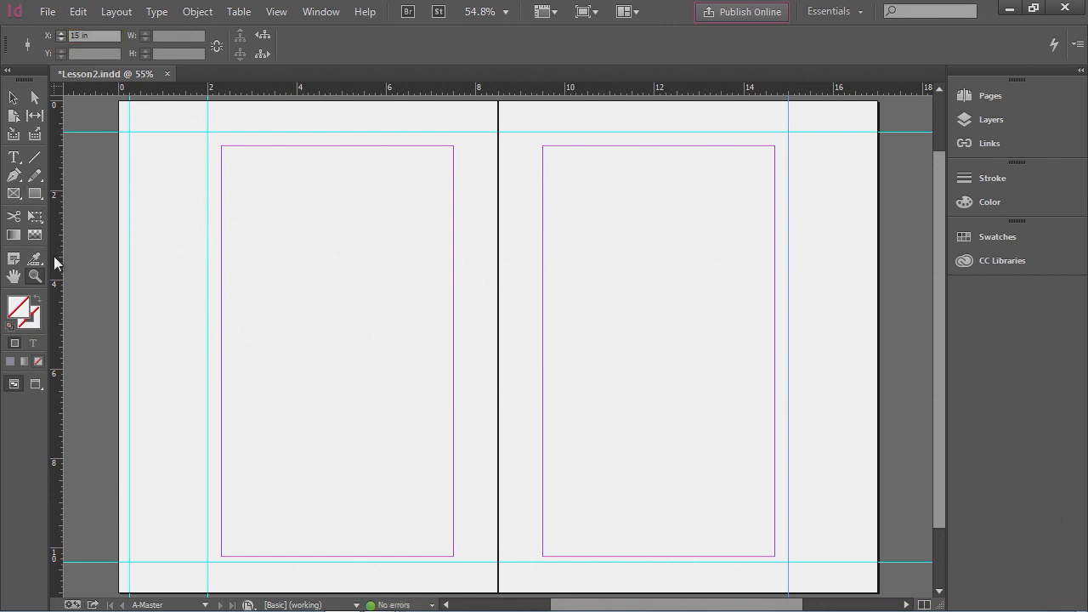
- Add a vertical guide near the right page edge and position it at X 16.75 in
drag(54, 256, 864, 251)
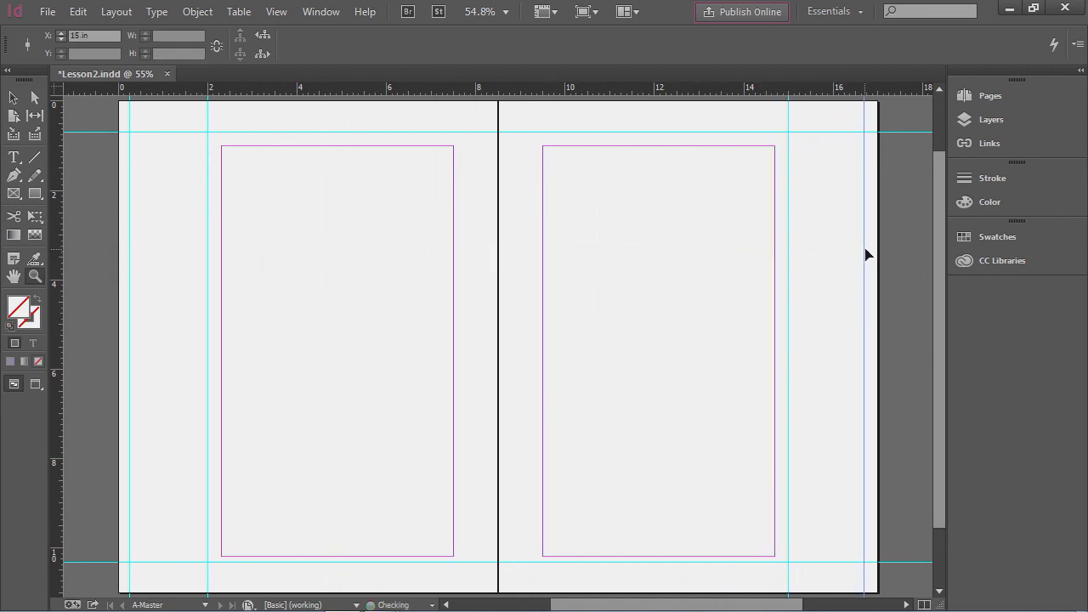
drag(103, 36, 20, 36)
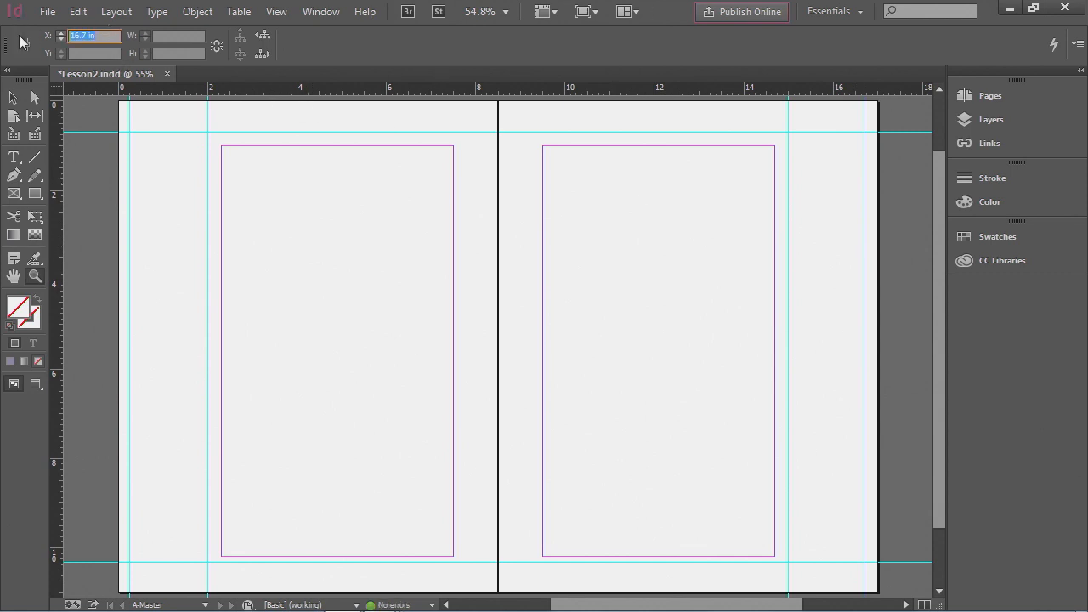
text(16.75)
key(Return)
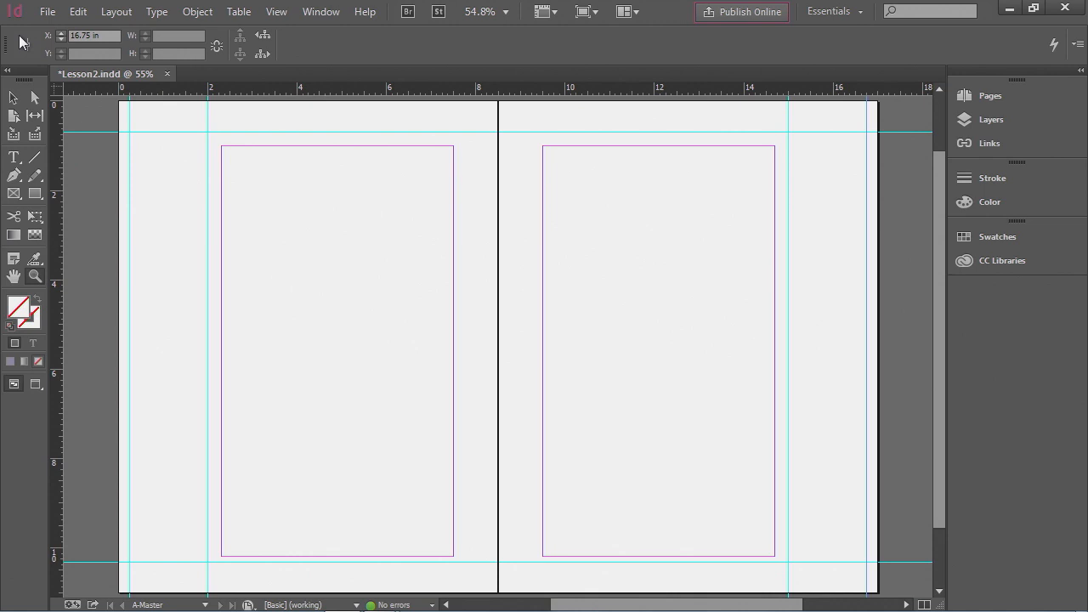
- Save the document
click(47, 12)
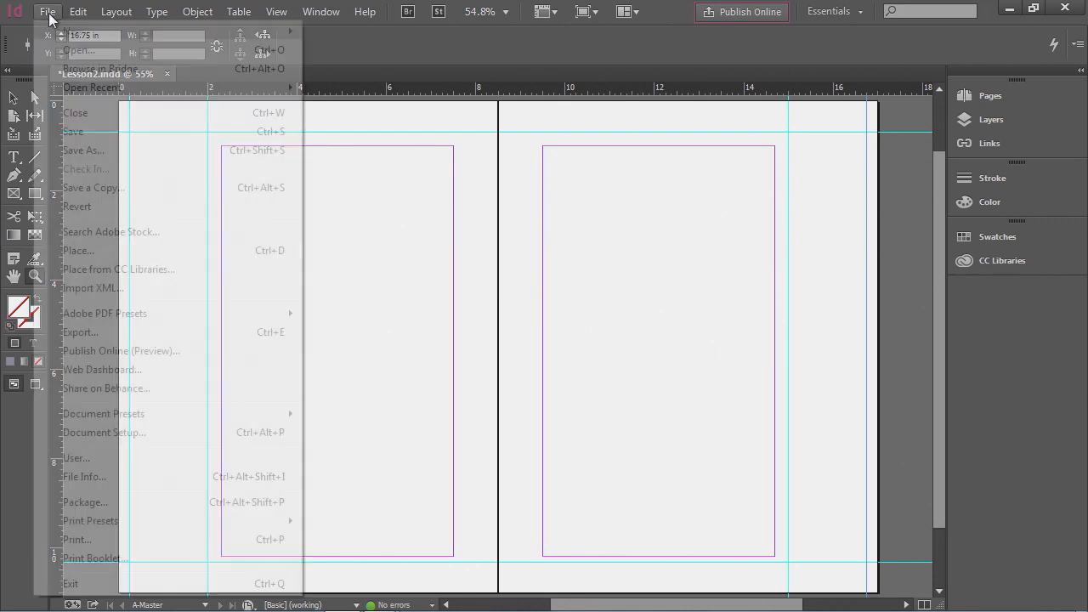
click(84, 133)
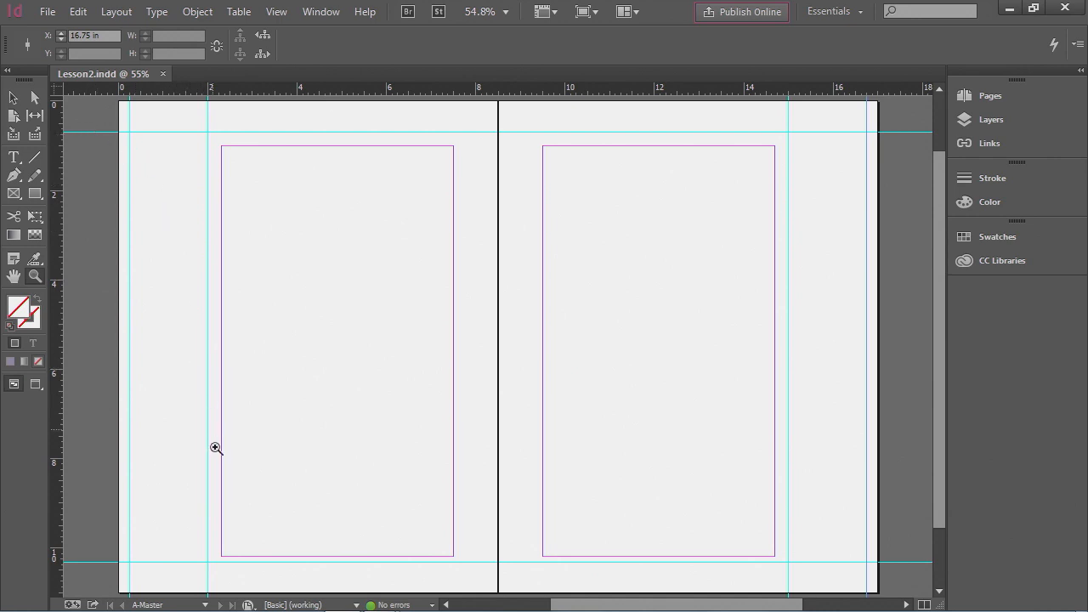
- Go to page 2 and scroll through the document spreads to examine the master guides on the pages
mouse_move(218, 610)
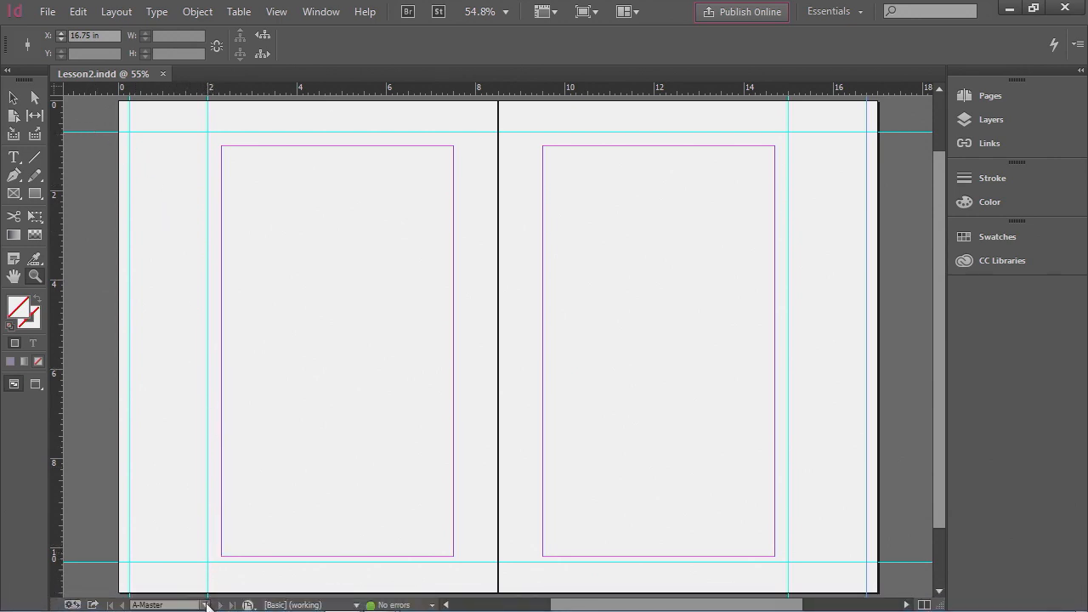
click(205, 605)
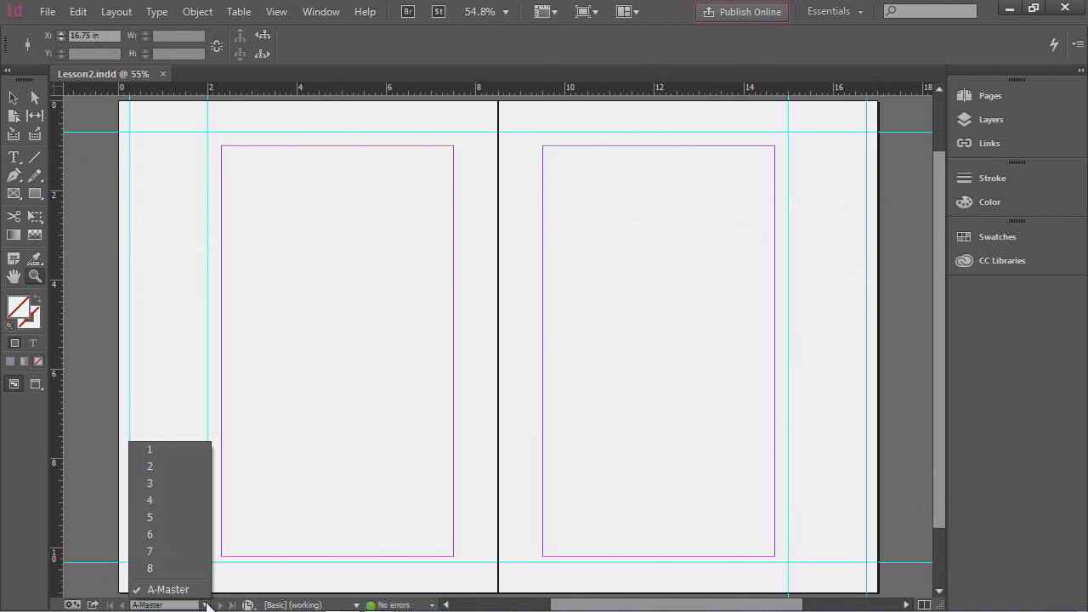
click(172, 469)
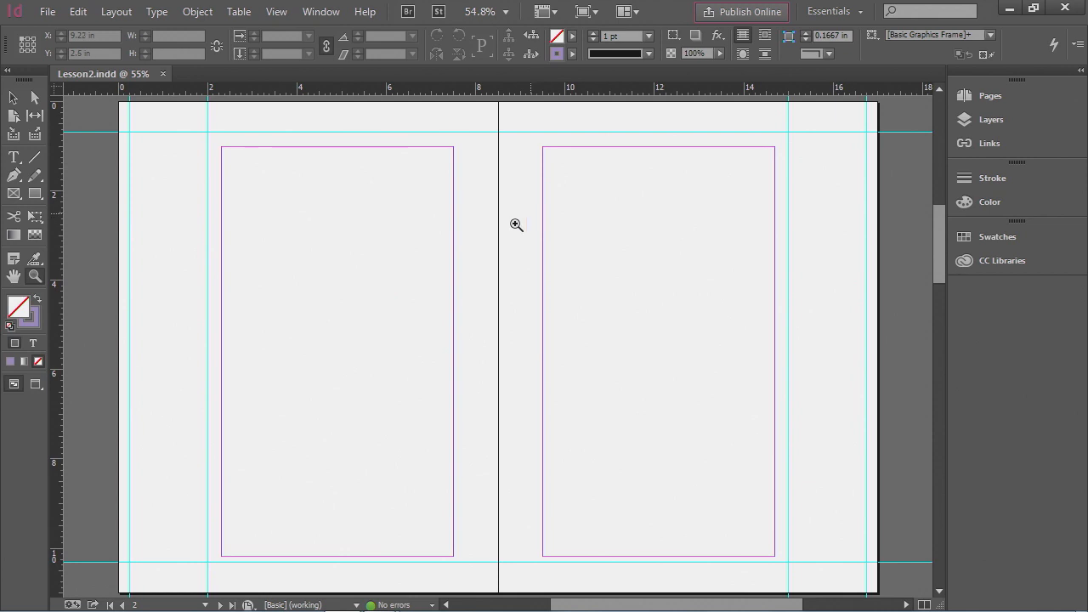
scroll(499, 312, down, 5)
scroll(499, 313, down, 8)
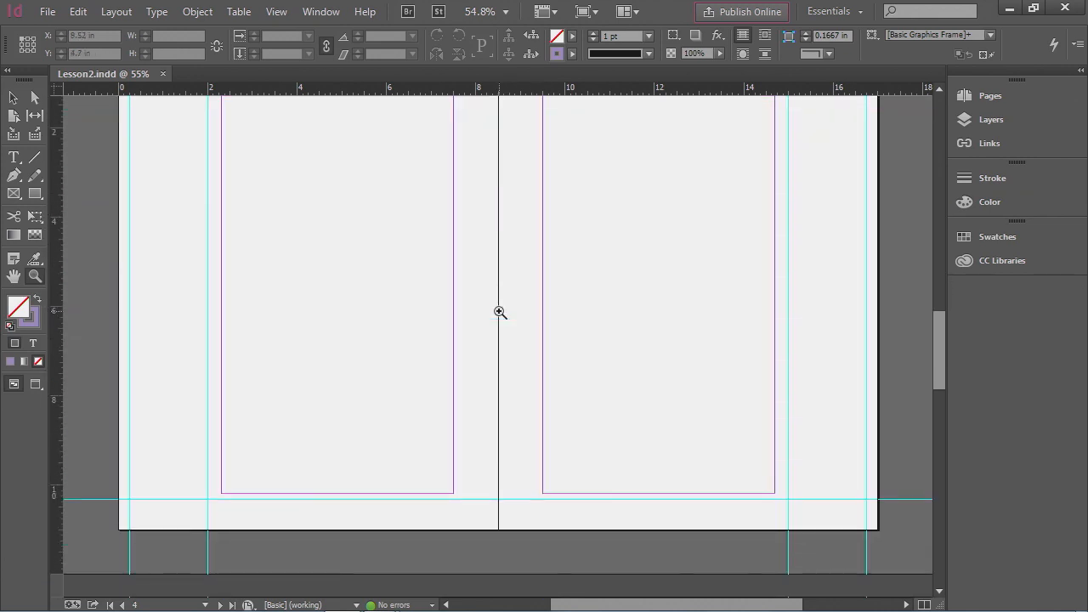
scroll(500, 313, down, 8)
scroll(498, 313, down, 3)
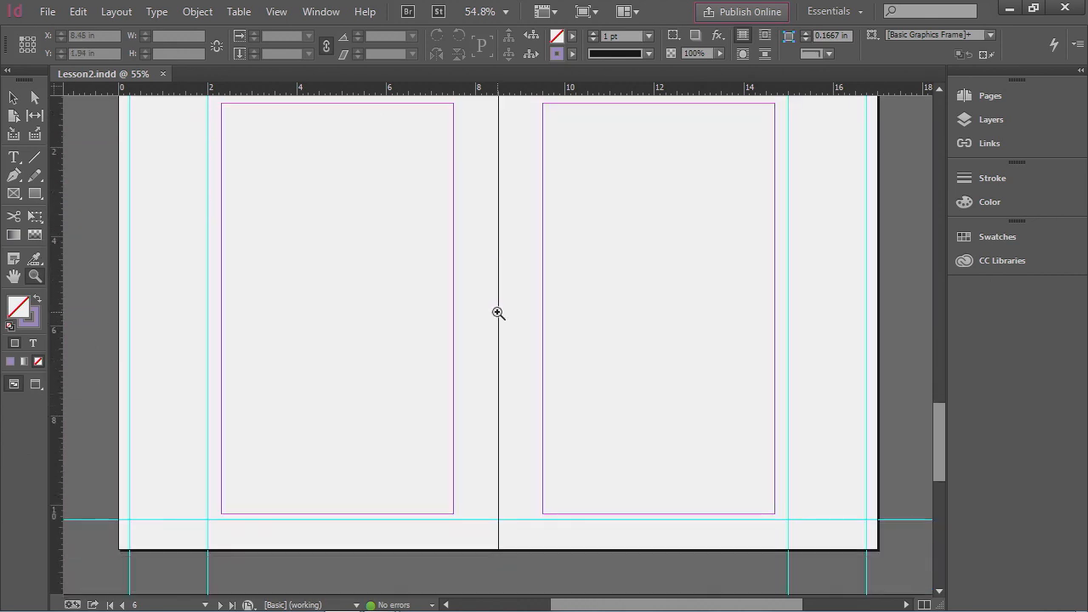
scroll(499, 313, down, 7)
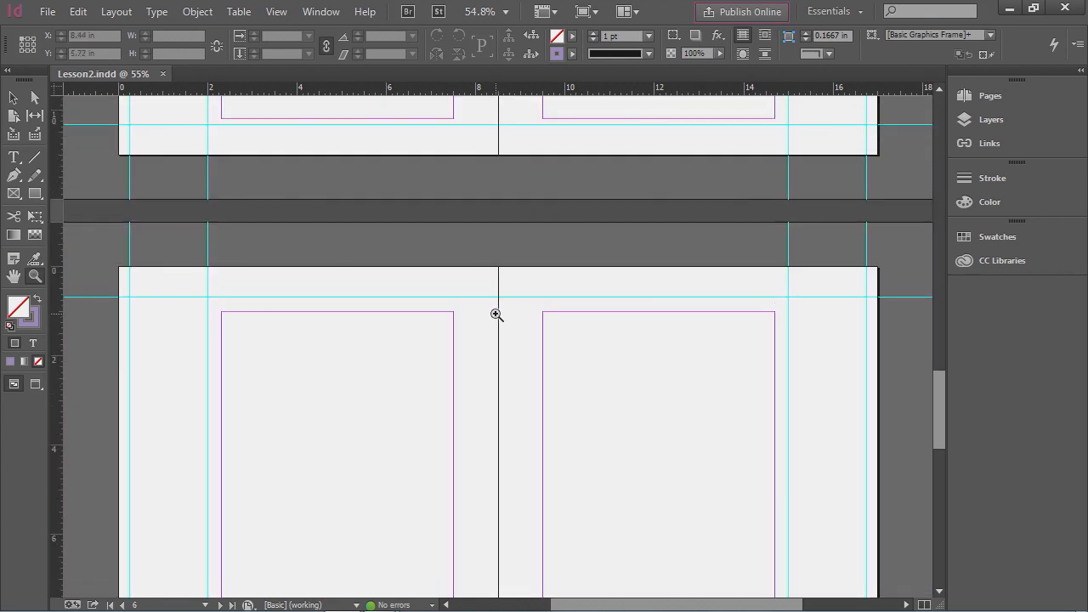
scroll(496, 314, up, 4)
scroll(496, 315, up, 4)
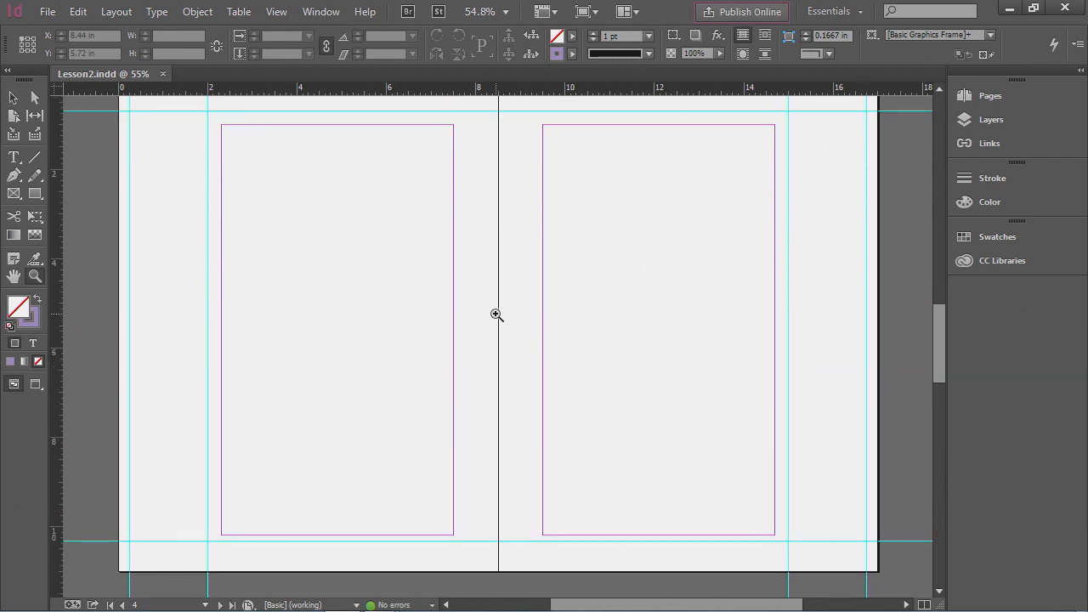
scroll(497, 315, up, 1)
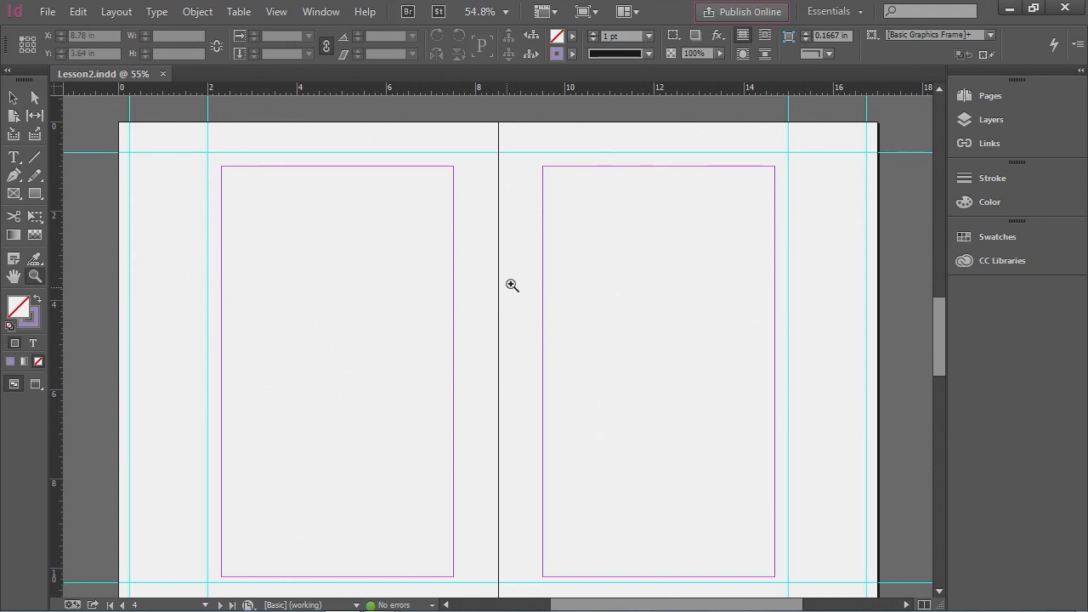
- Open the Pages panel and display the A-Master spread
click(991, 96)
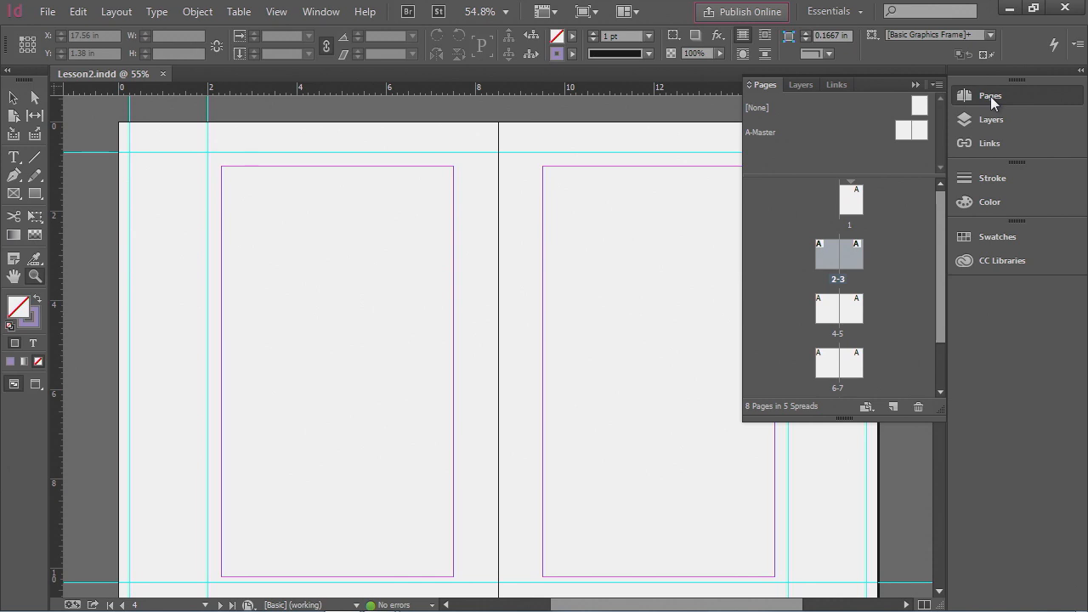
click(765, 134)
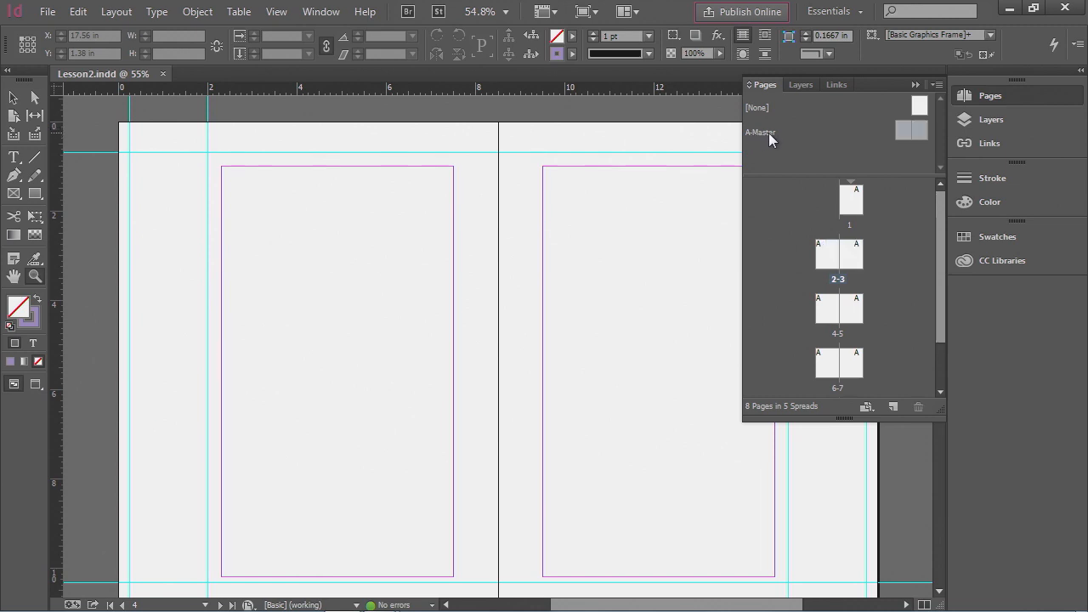
double_click(769, 133)
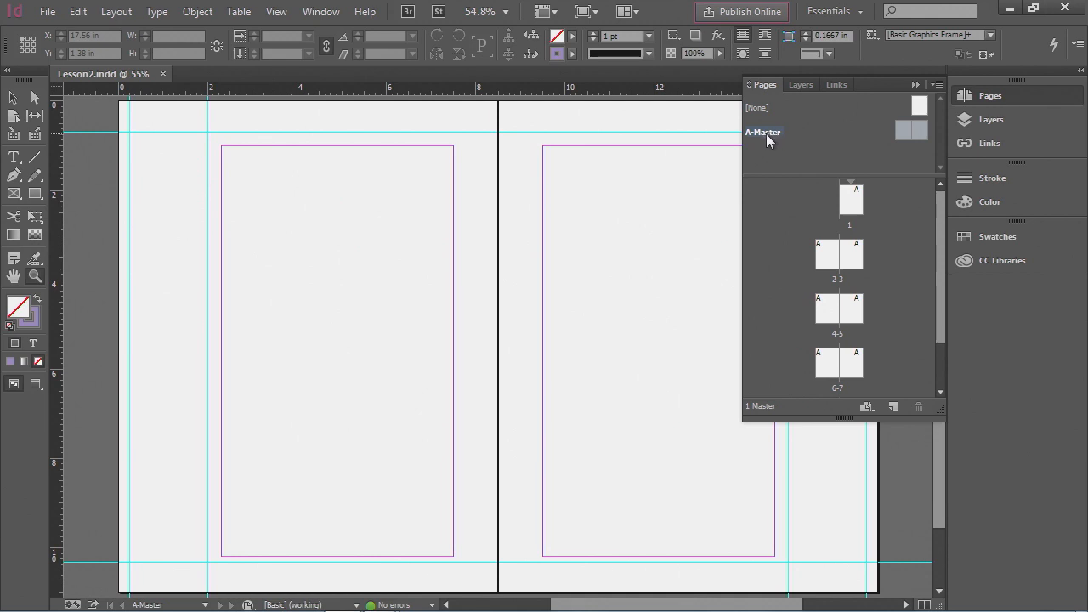
- Rename the A-Master spread to basic Guides in its Master Options
click(936, 85)
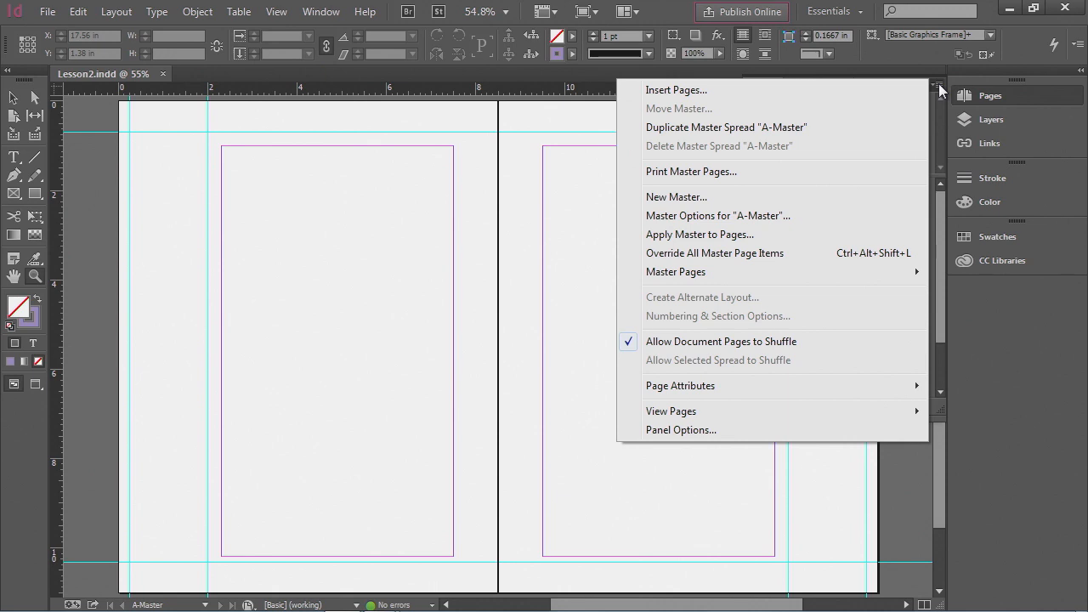
click(797, 216)
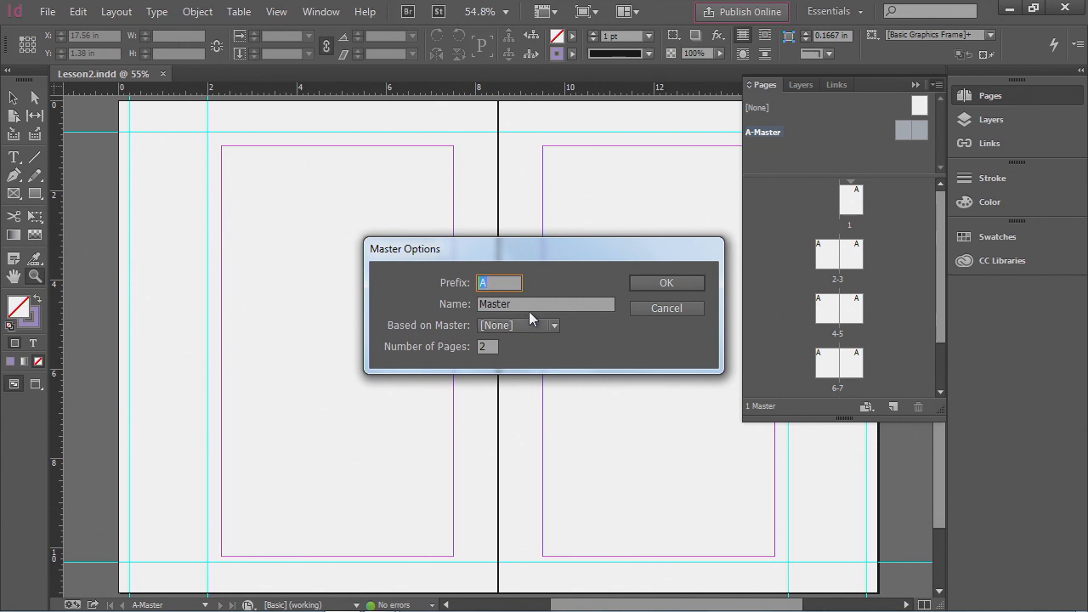
drag(521, 304, 468, 304)
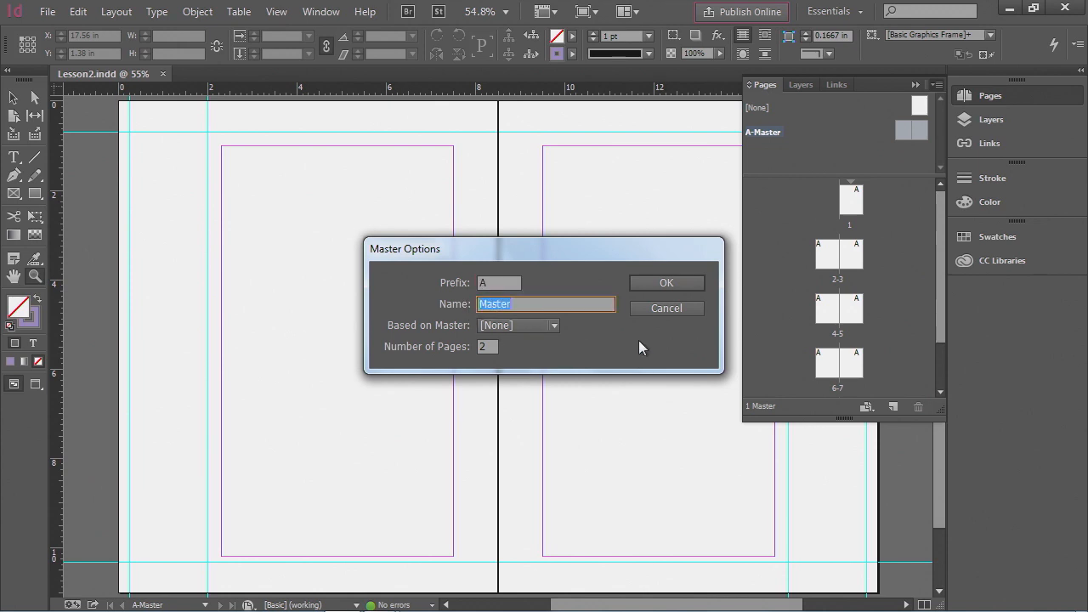
text(basic Guides)
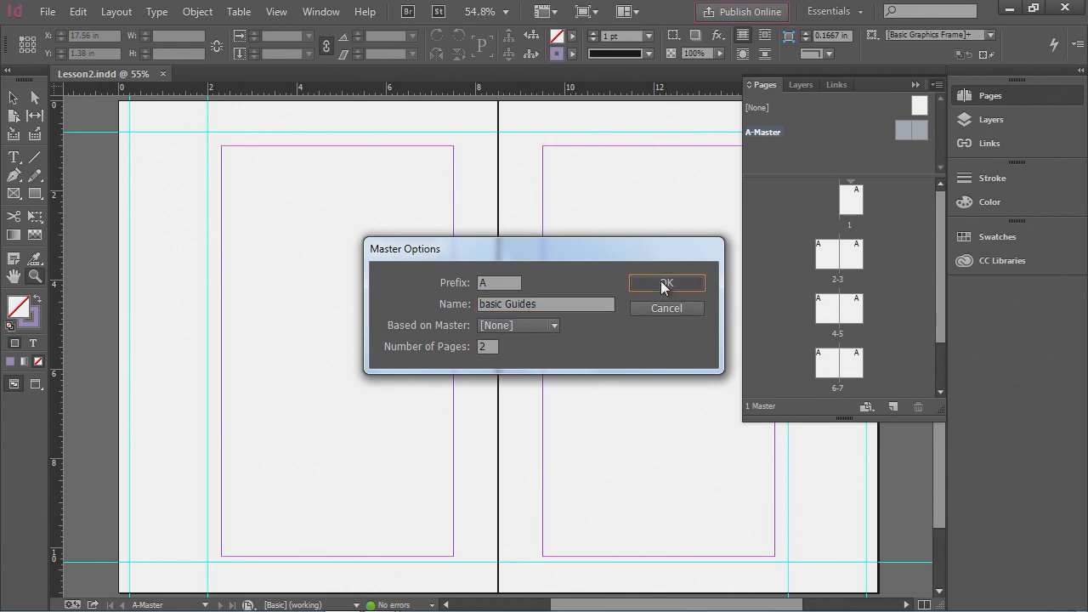
click(663, 282)
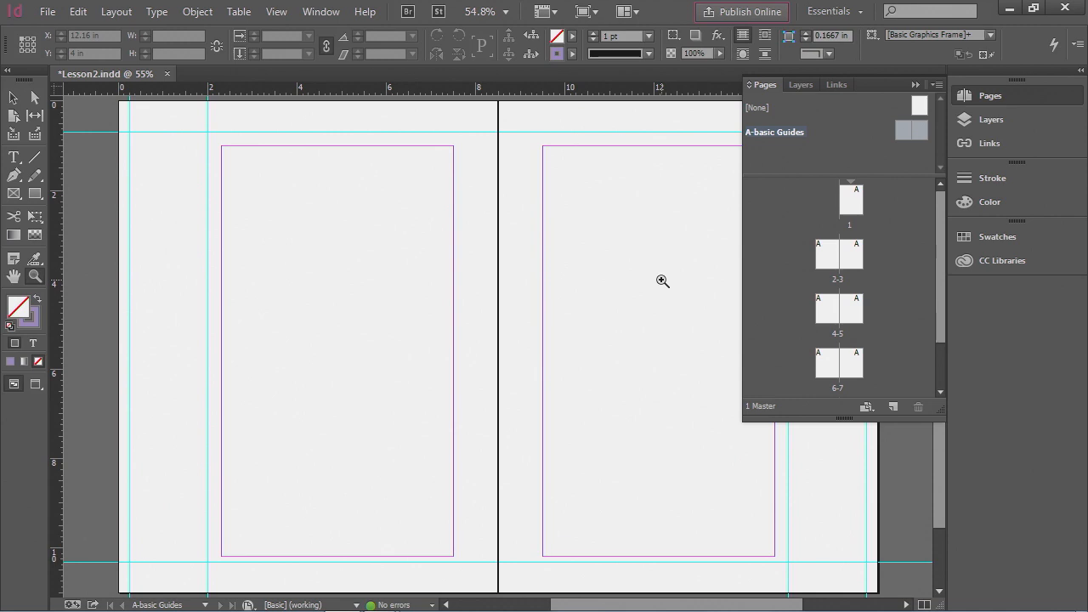
- Create a new master with prefix B named HeadersFooters, based on the A-basic Guides master
click(936, 85)
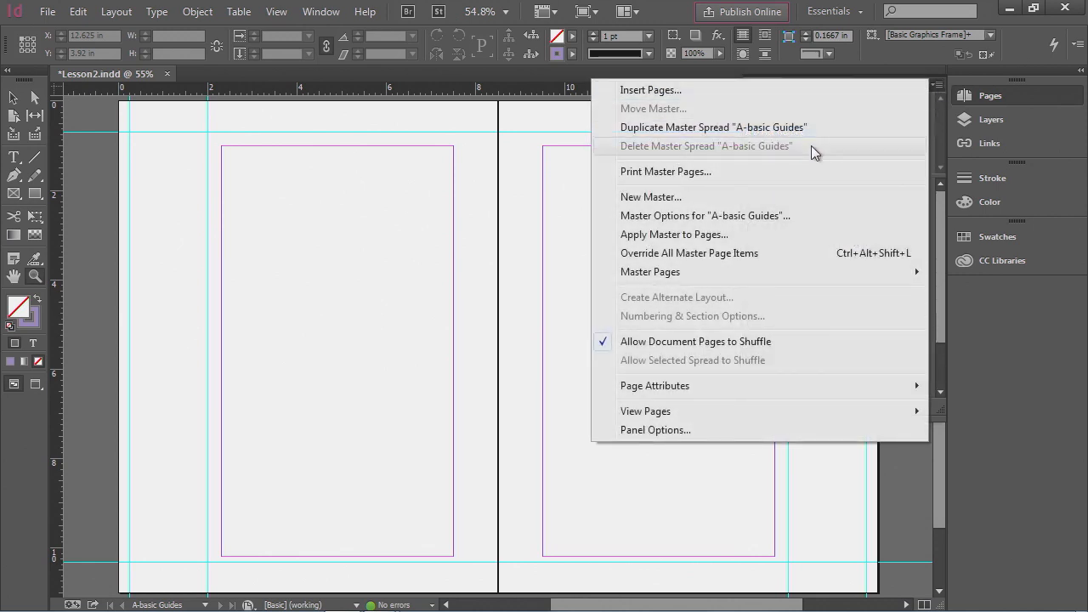
click(742, 200)
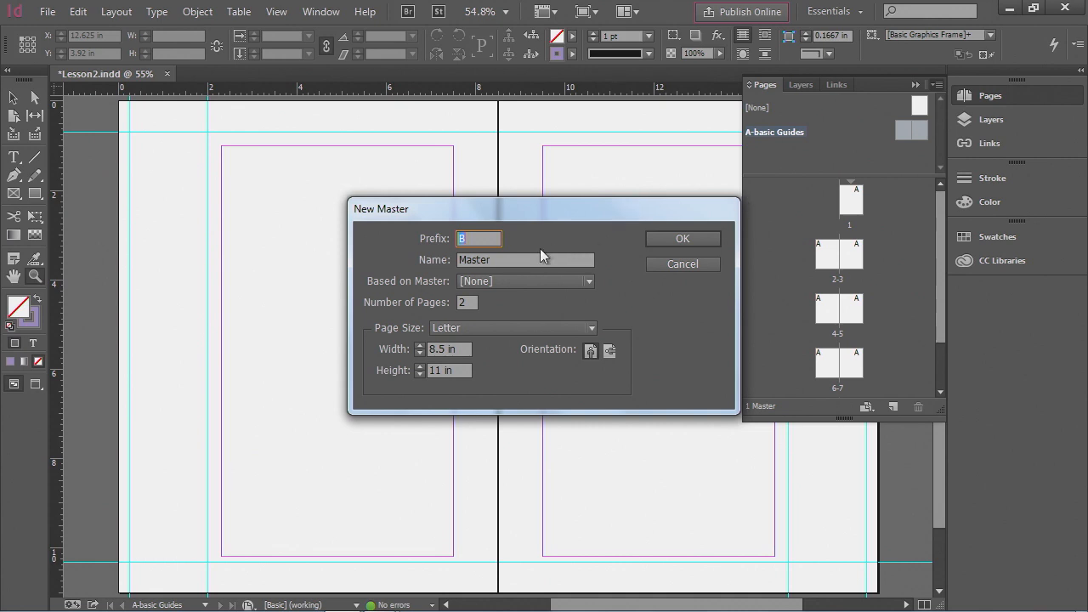
double_click(498, 262)
text(HeadersFooters)
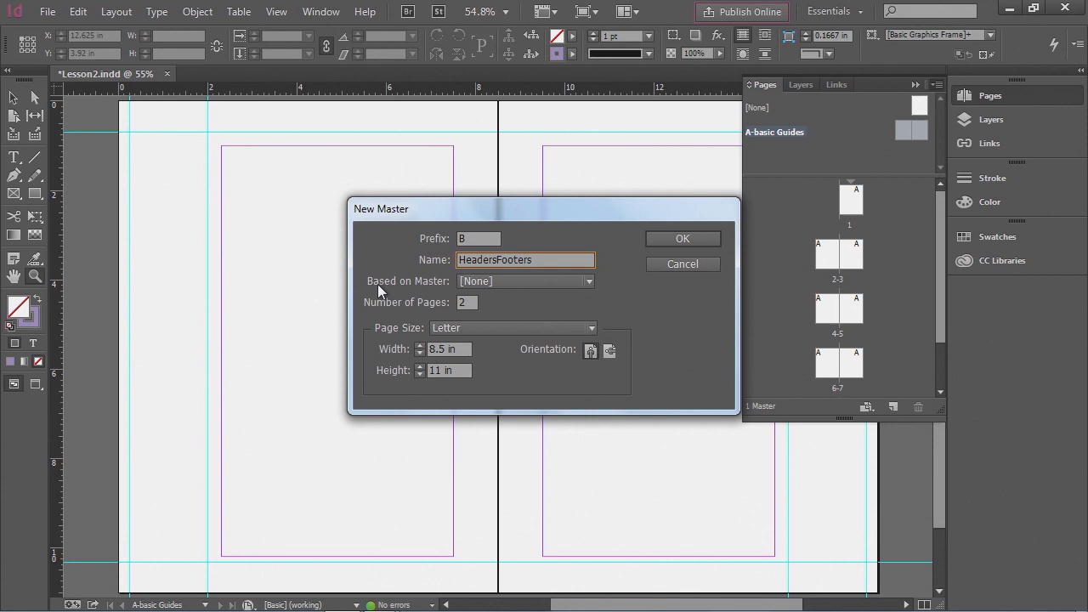
click(472, 282)
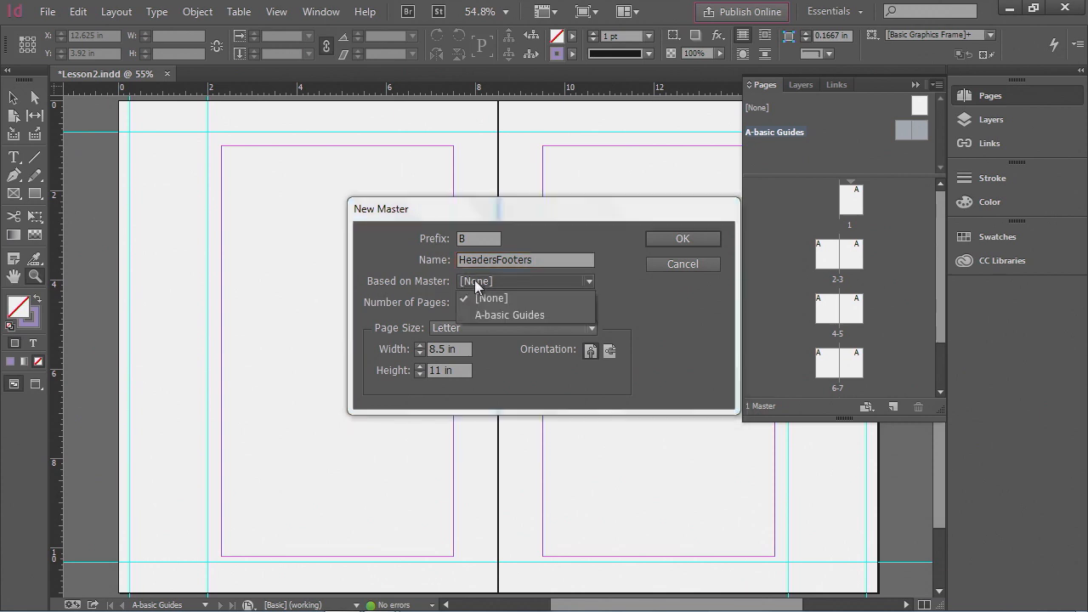
click(509, 316)
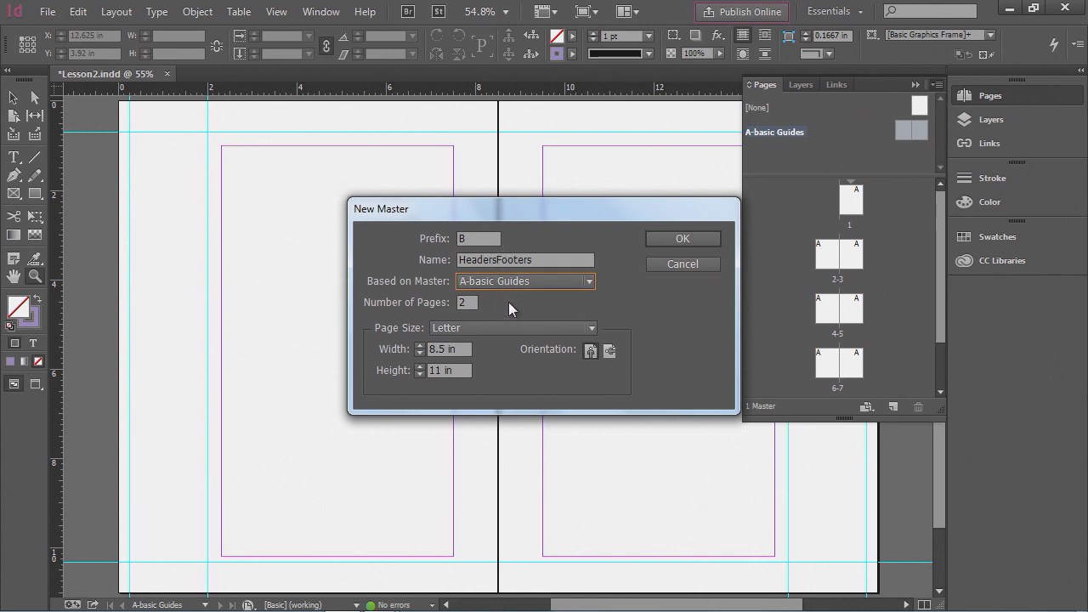
click(700, 239)
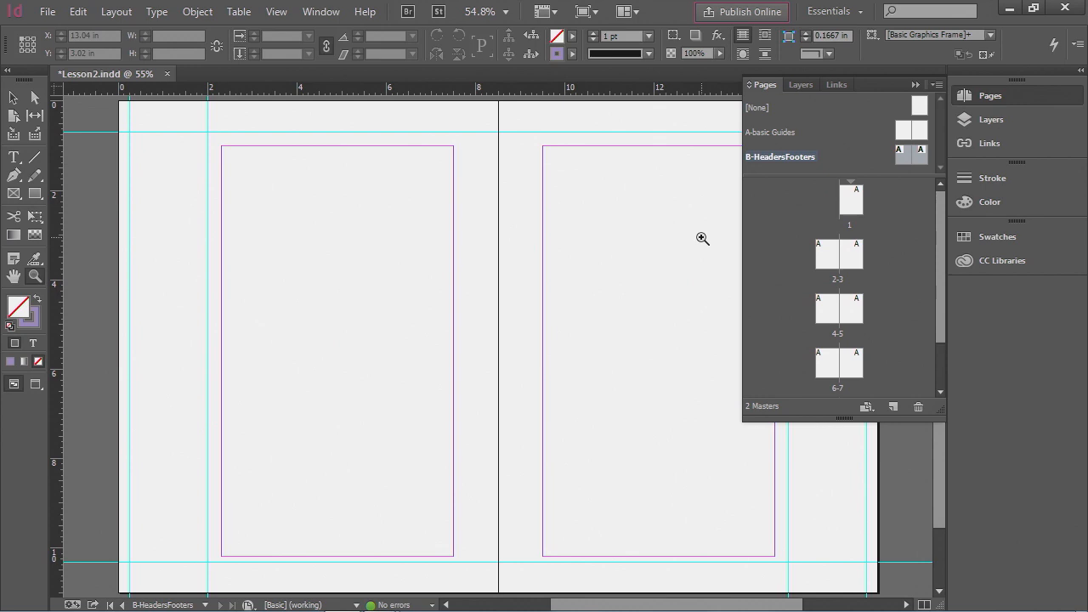
- Save the document and collapse the Pages panel
click(47, 11)
click(89, 131)
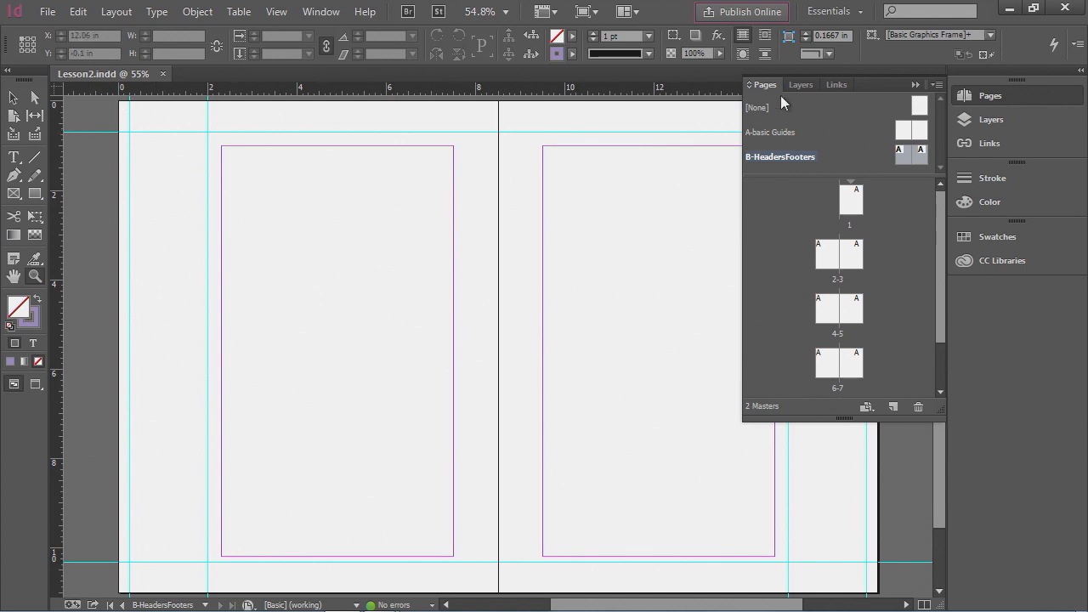
click(981, 95)
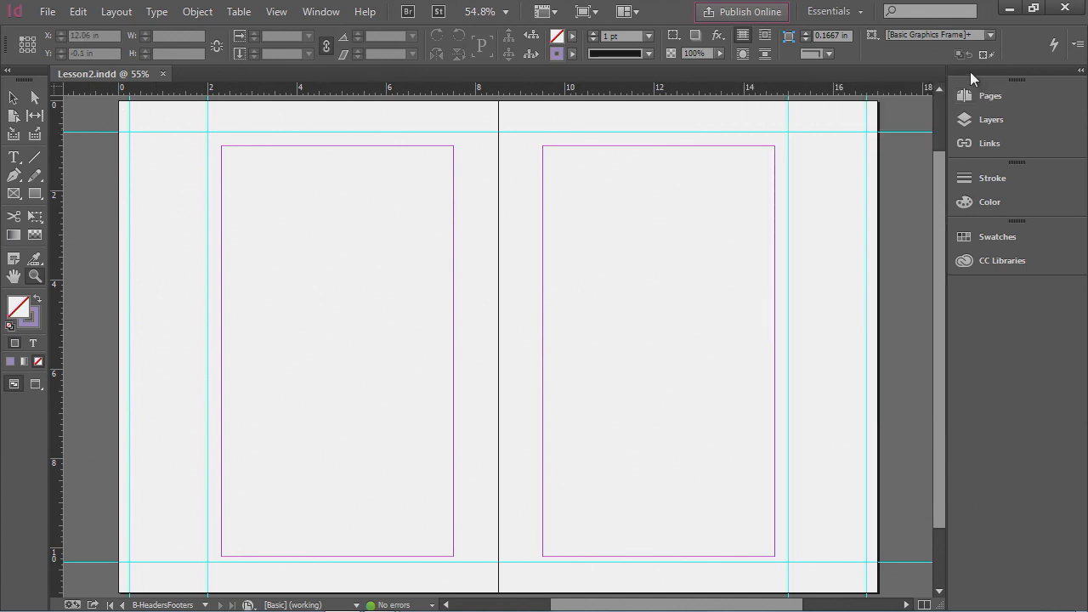
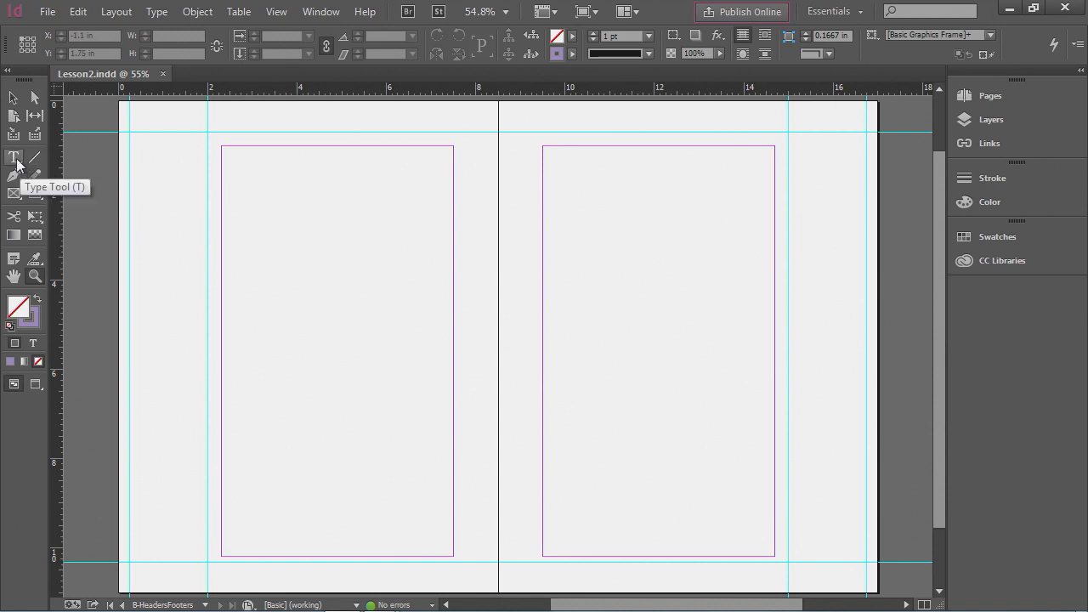
- Draw a text frame about 5.3 in wide at the top of the left master page and enter Dreamweaver Fundamentals
click(16, 158)
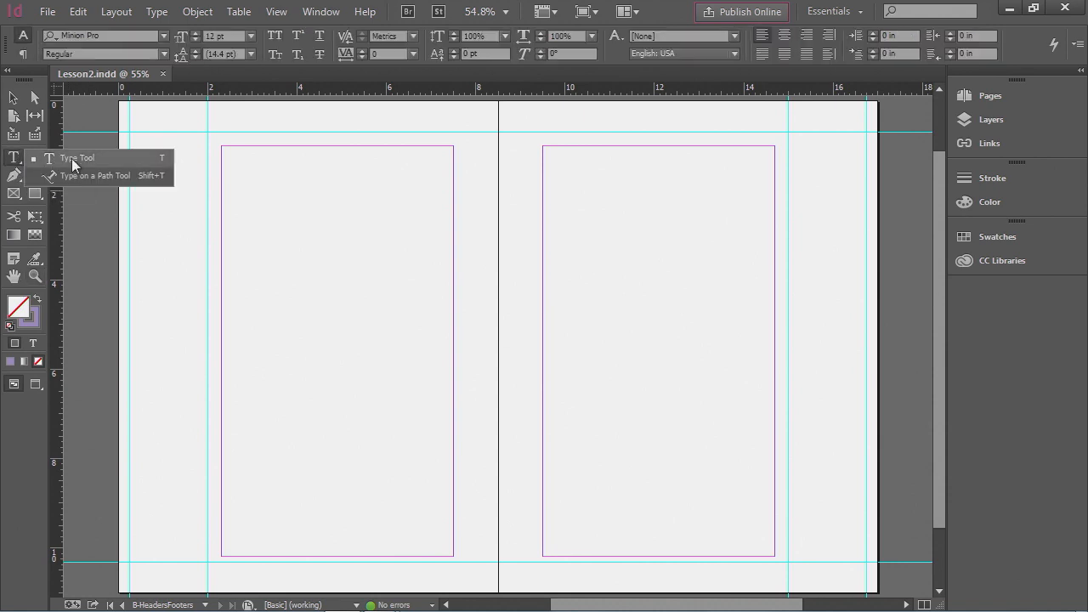
click(87, 158)
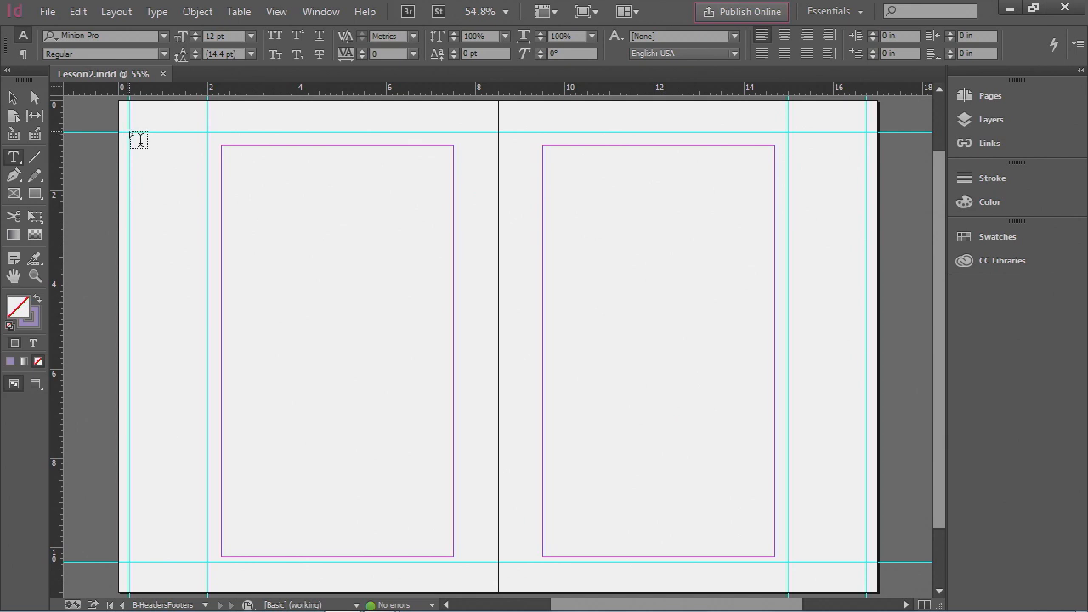
drag(130, 132, 366, 109)
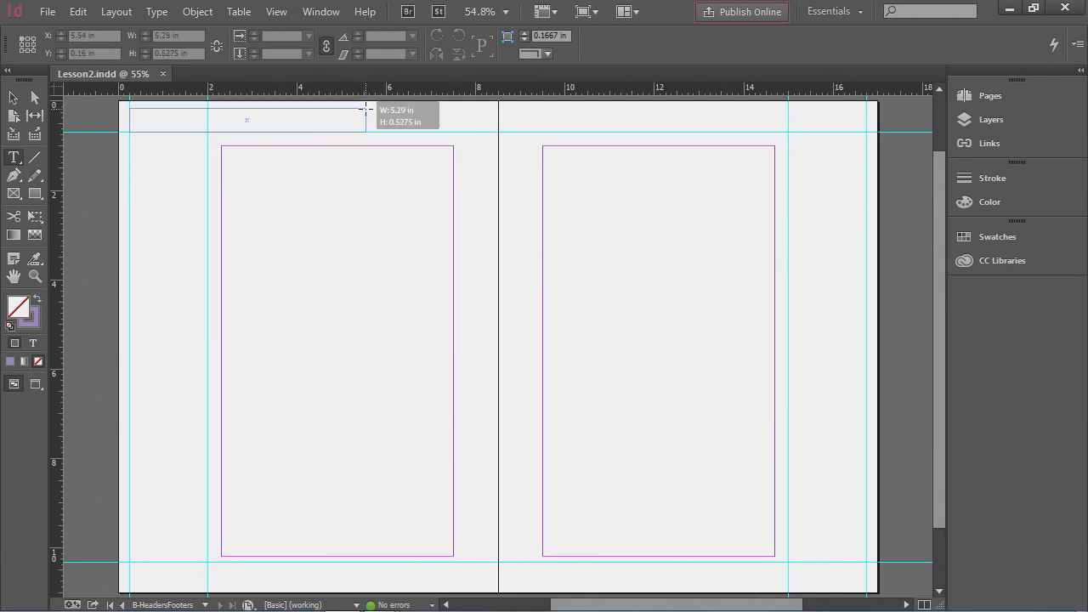
drag(365, 109, 366, 107)
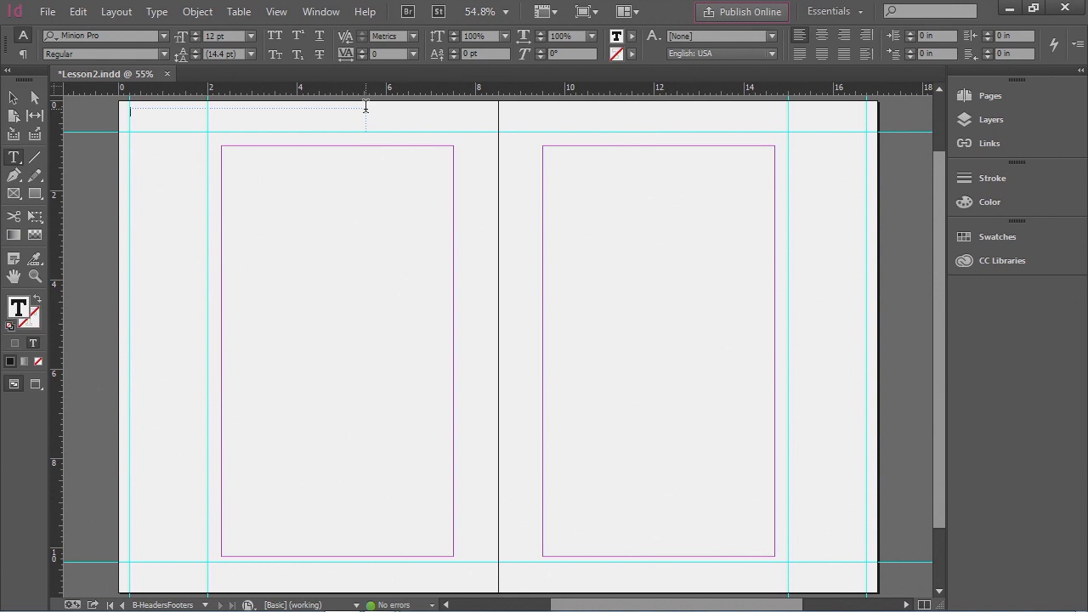
text(Dreamweaver Fundamentals)
- Format the header text as Myriad Pro Bold at 18 pt
drag(226, 112, 125, 110)
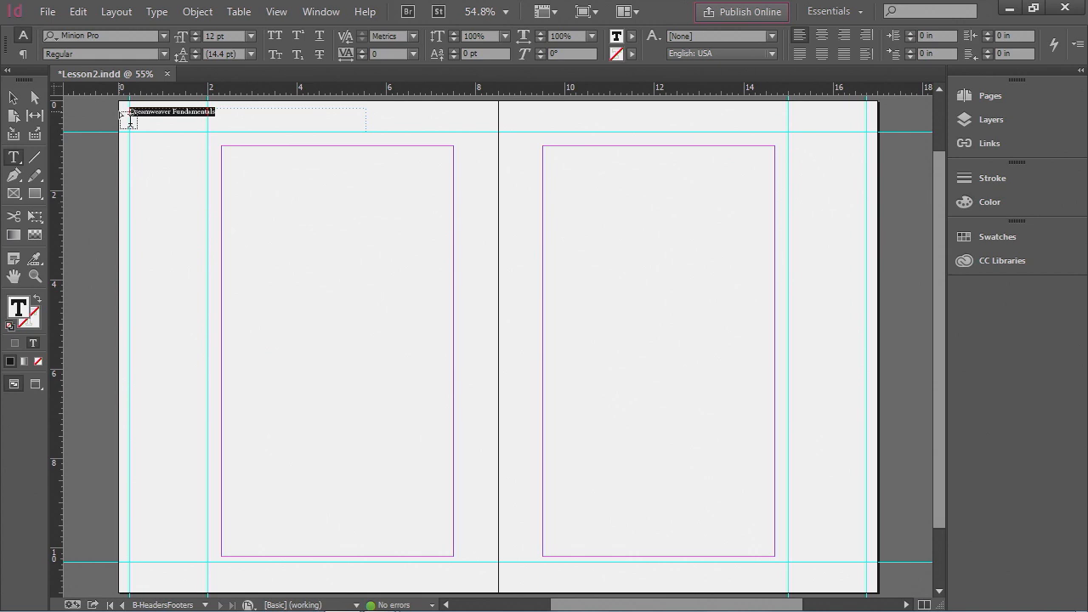
click(164, 34)
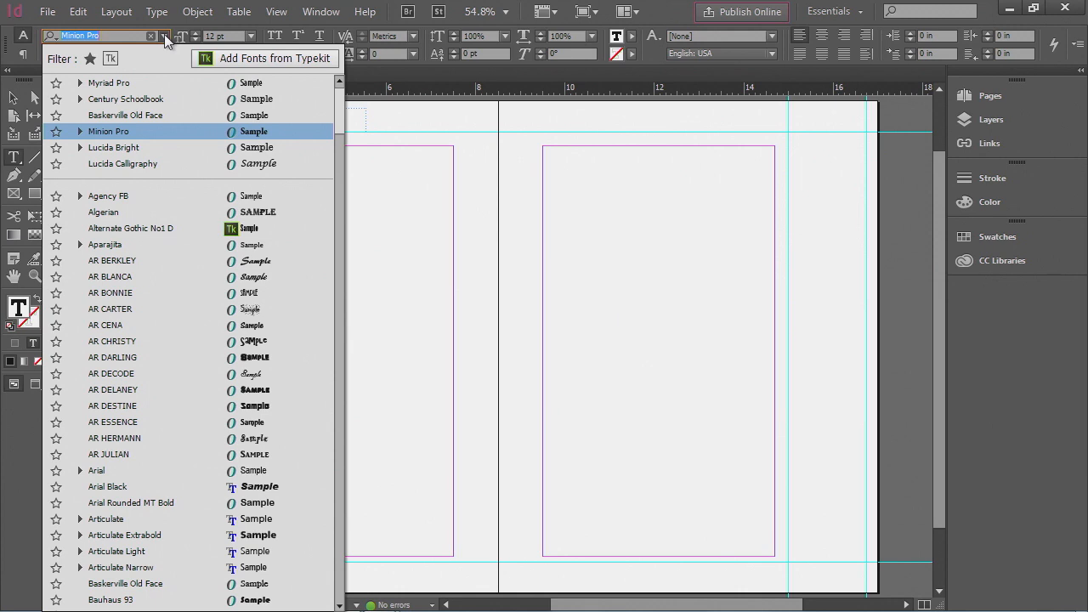
text(m)
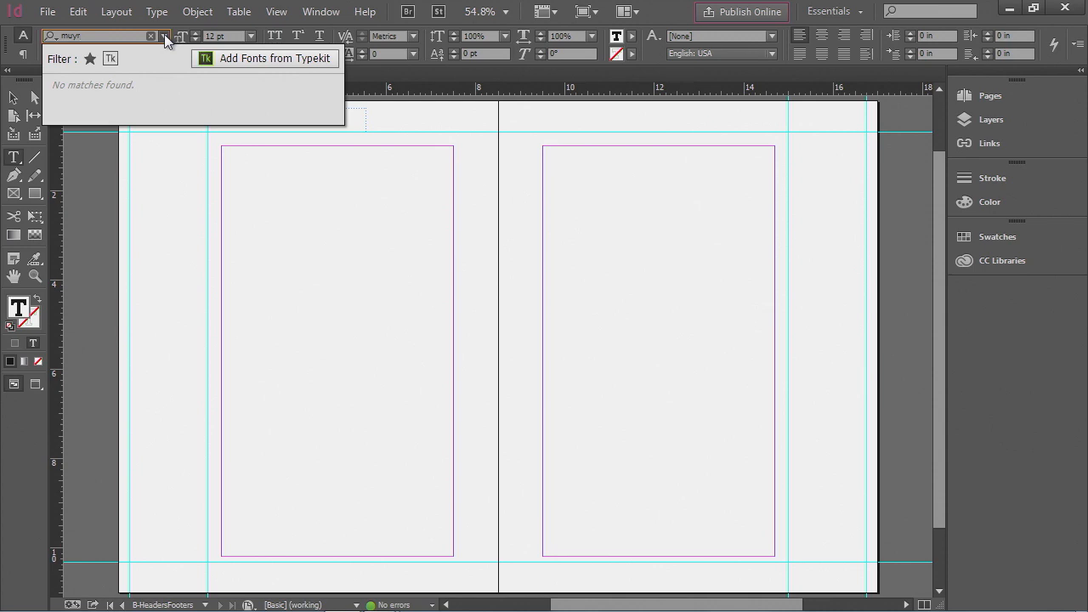
text(yr)
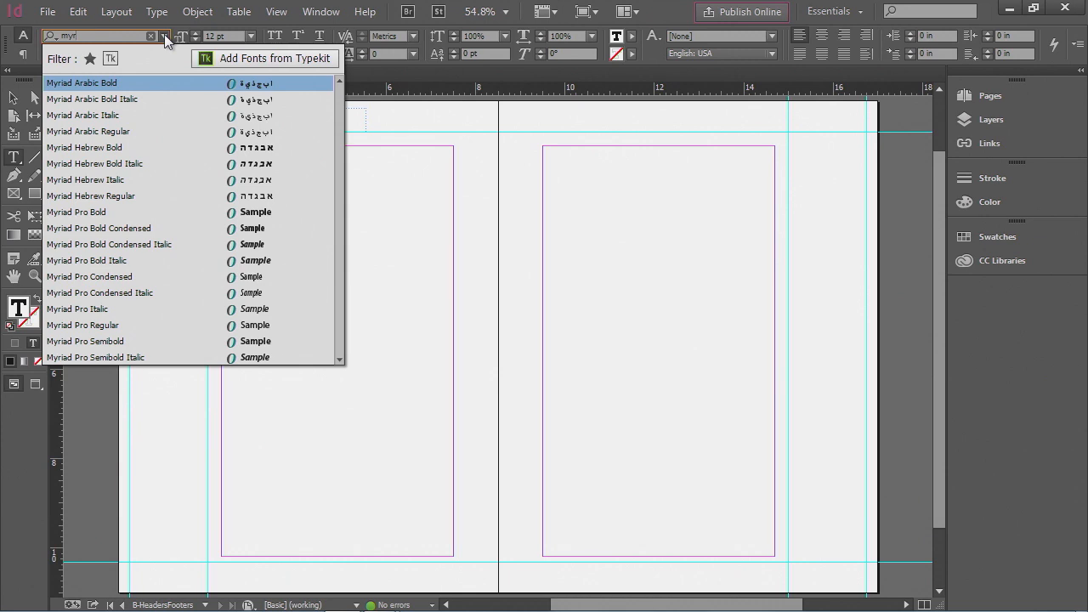
click(111, 212)
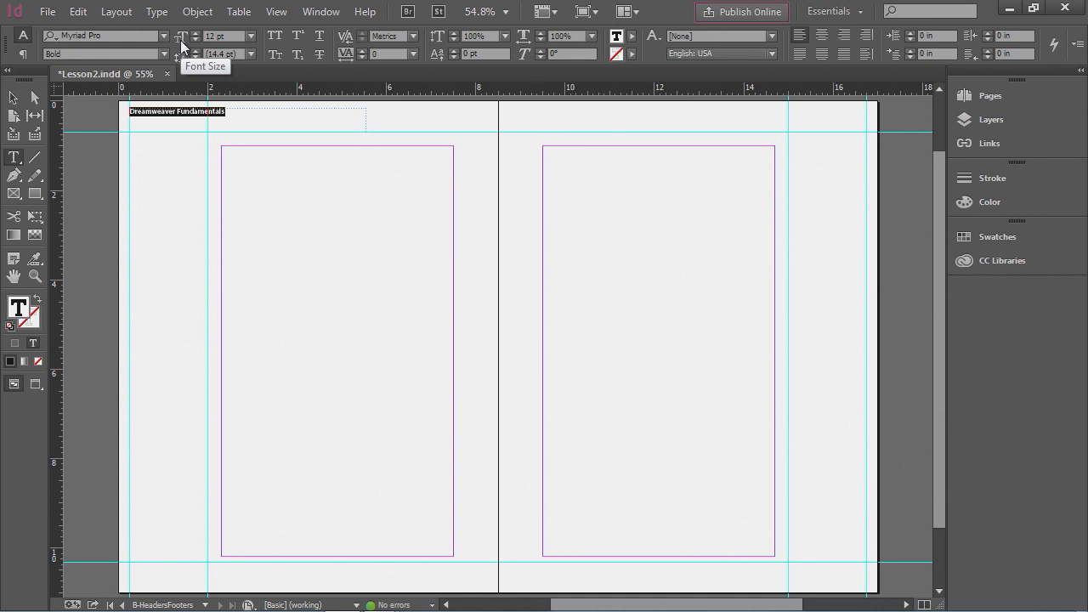
click(249, 36)
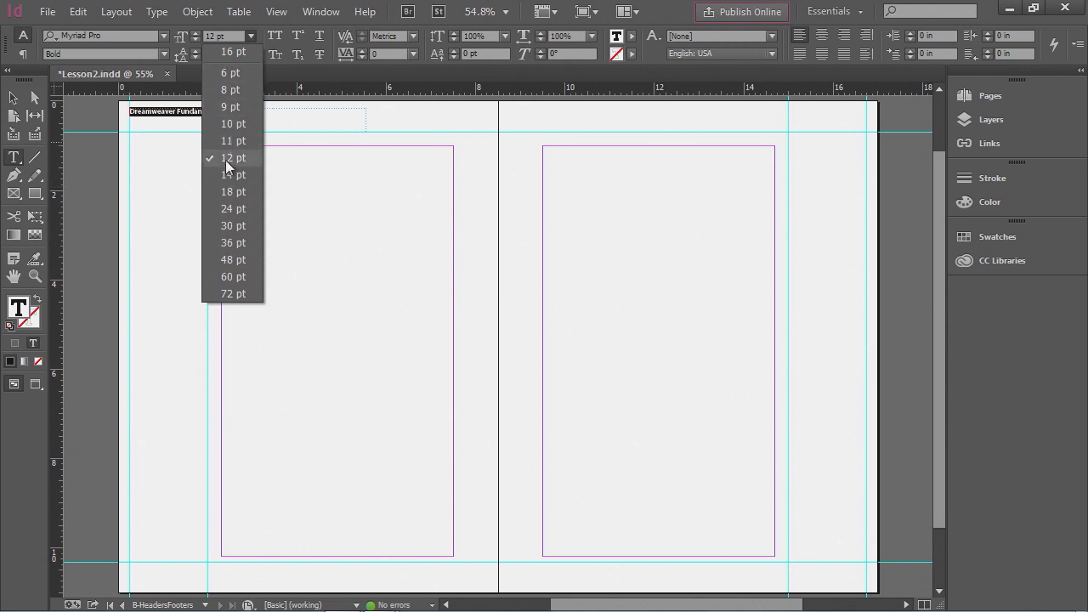
click(231, 192)
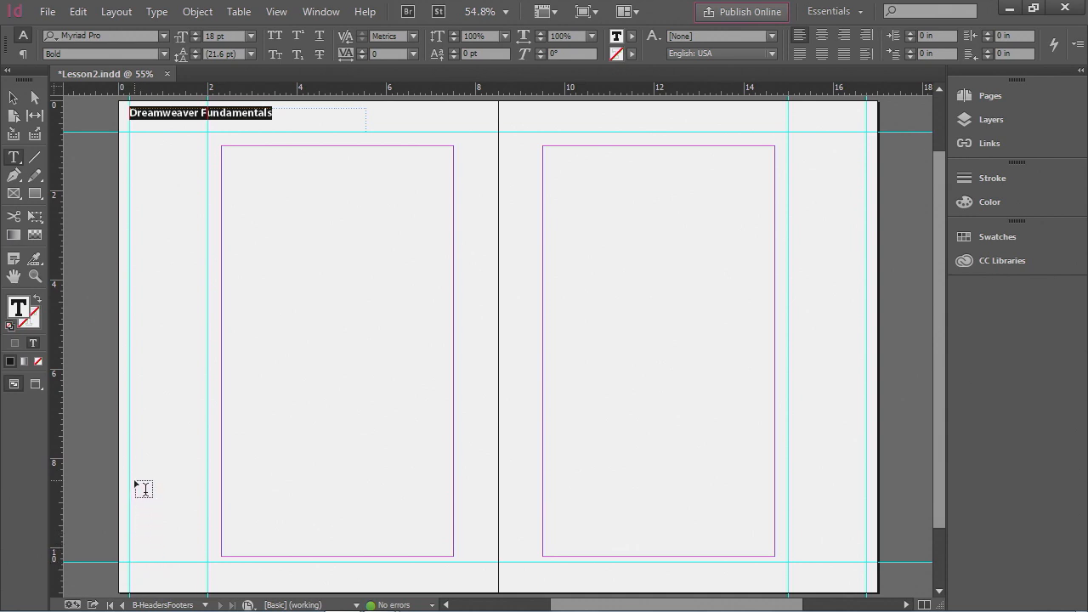
- Draw a text frame along the bottom of the left page and insert the current page number marker
drag(130, 564, 425, 585)
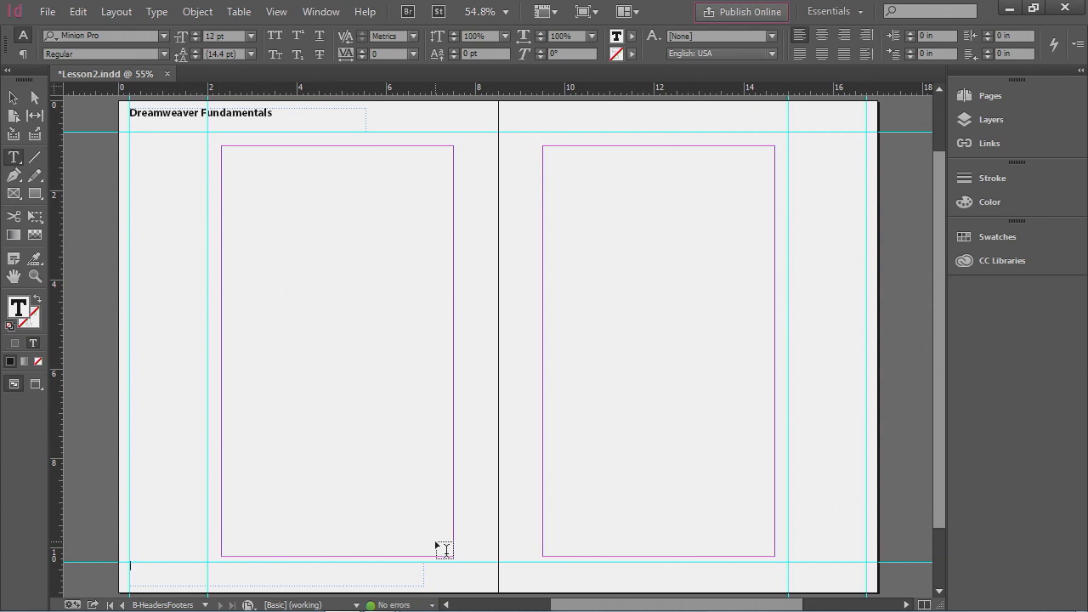
click(157, 12)
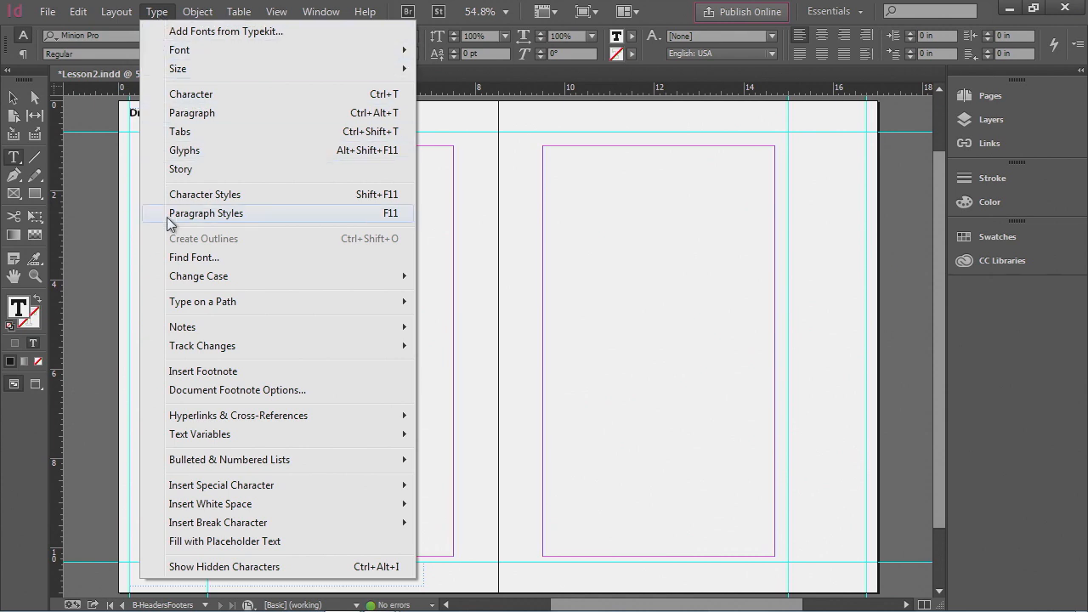
mouse_move(238, 494)
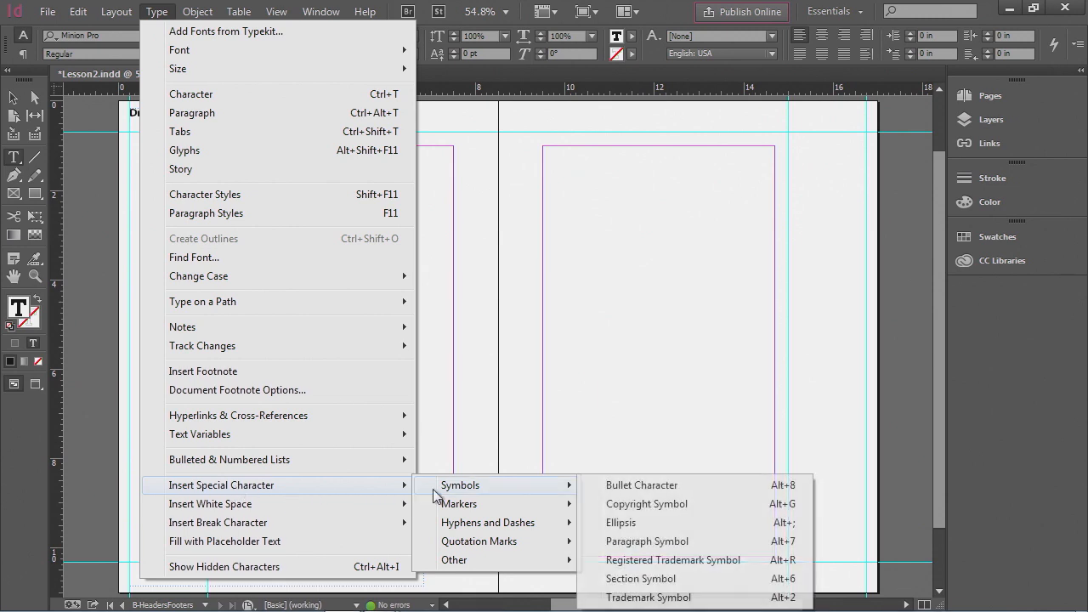
mouse_move(443, 511)
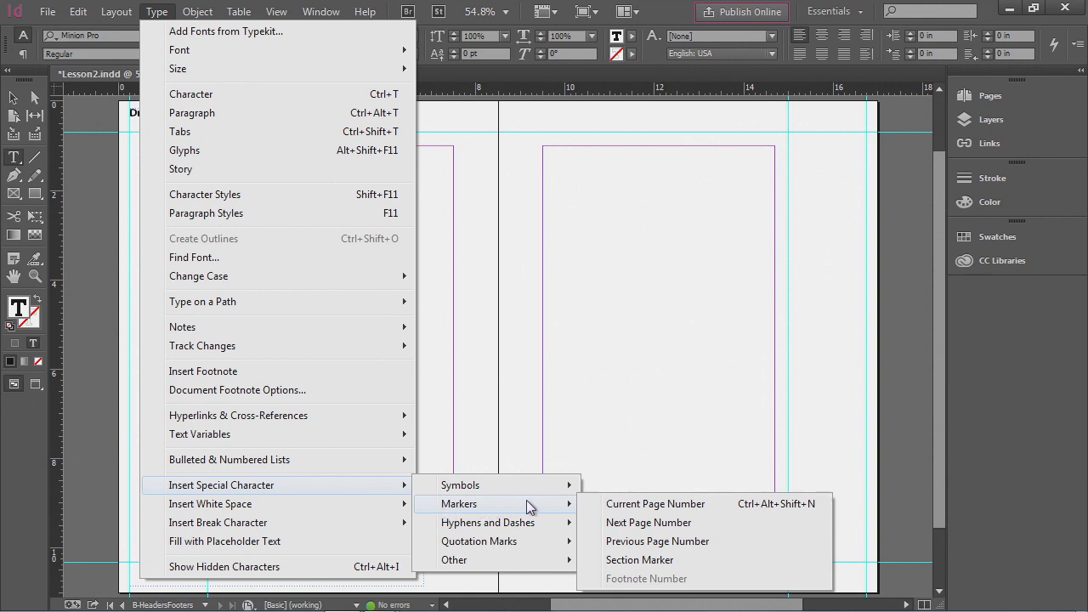
click(697, 507)
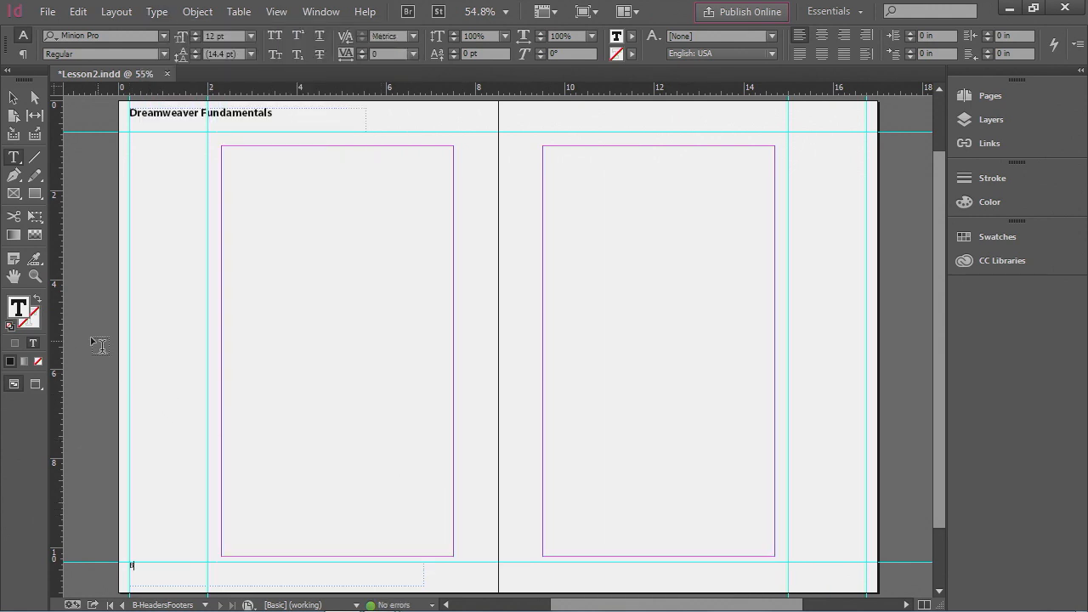
- Format the page number marker as Myriad Pro Bold at 18 pt
click(35, 278)
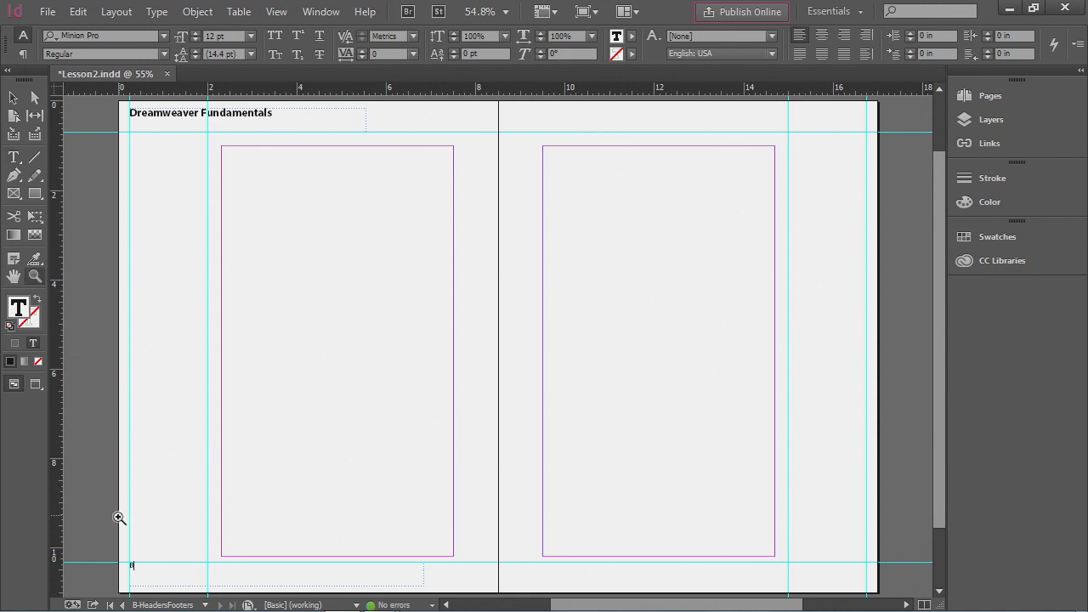
drag(84, 497, 253, 566)
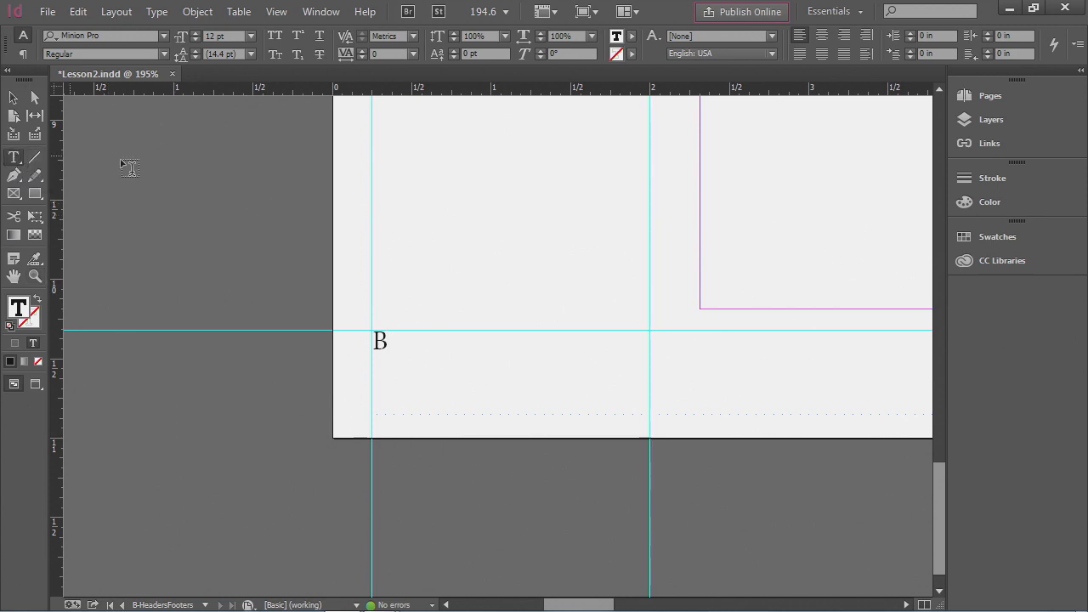
drag(388, 341, 373, 339)
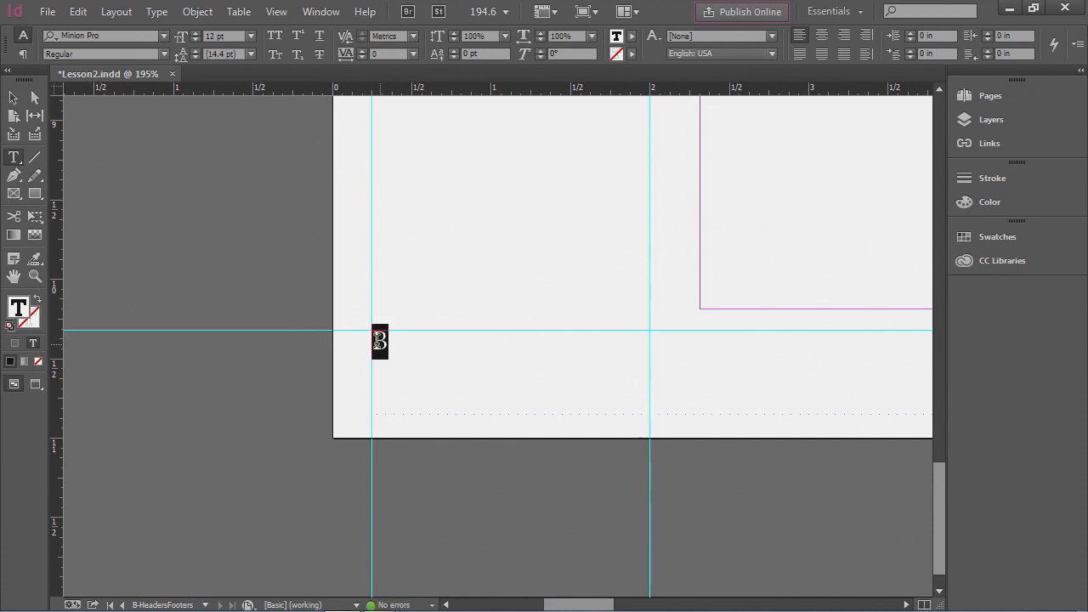
click(250, 36)
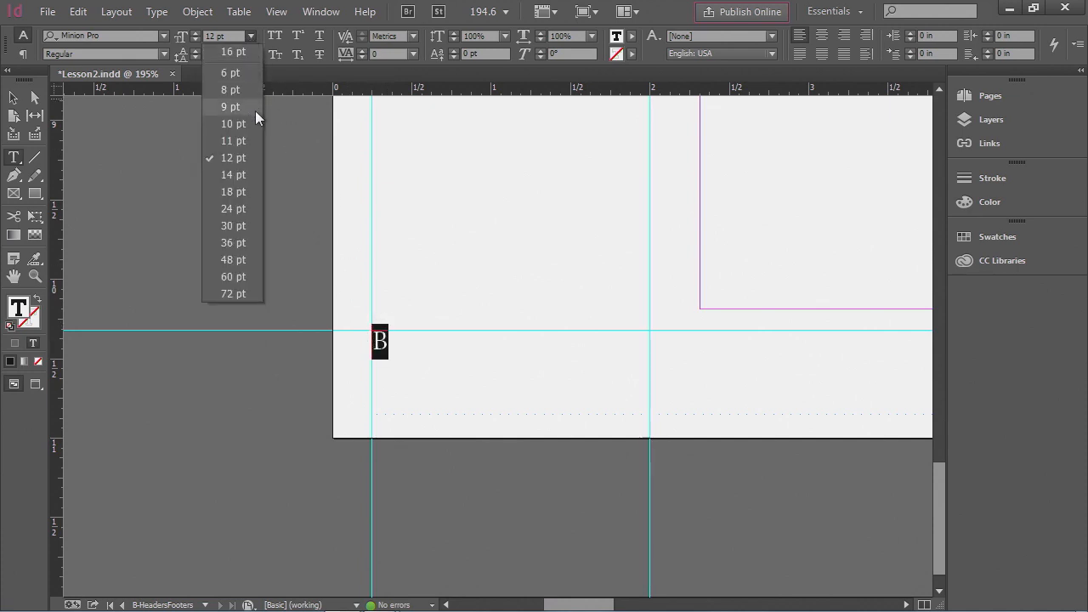
click(247, 192)
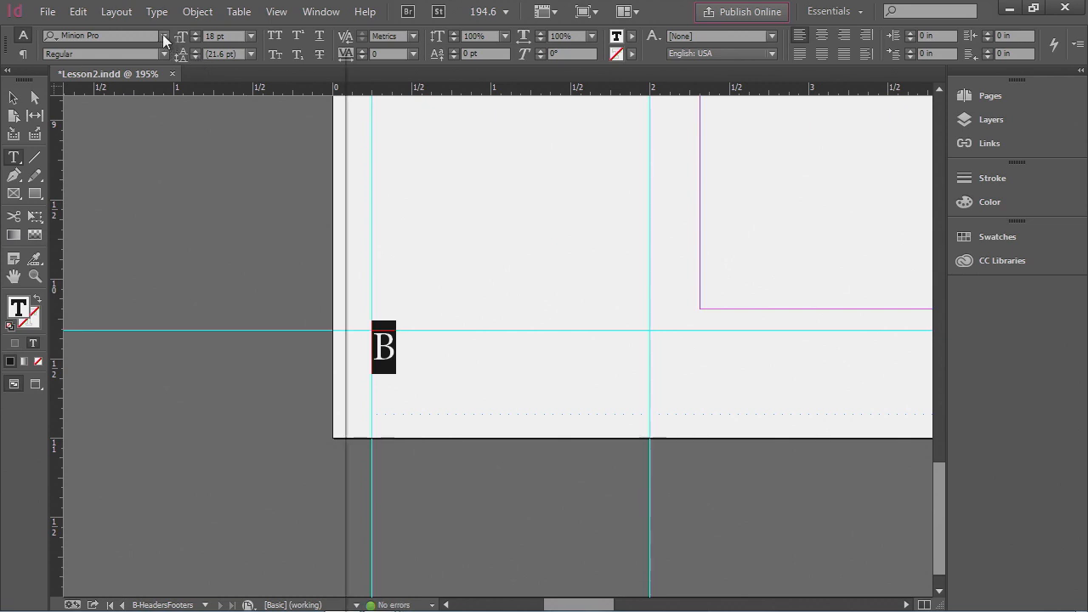
click(163, 36)
text(myr)
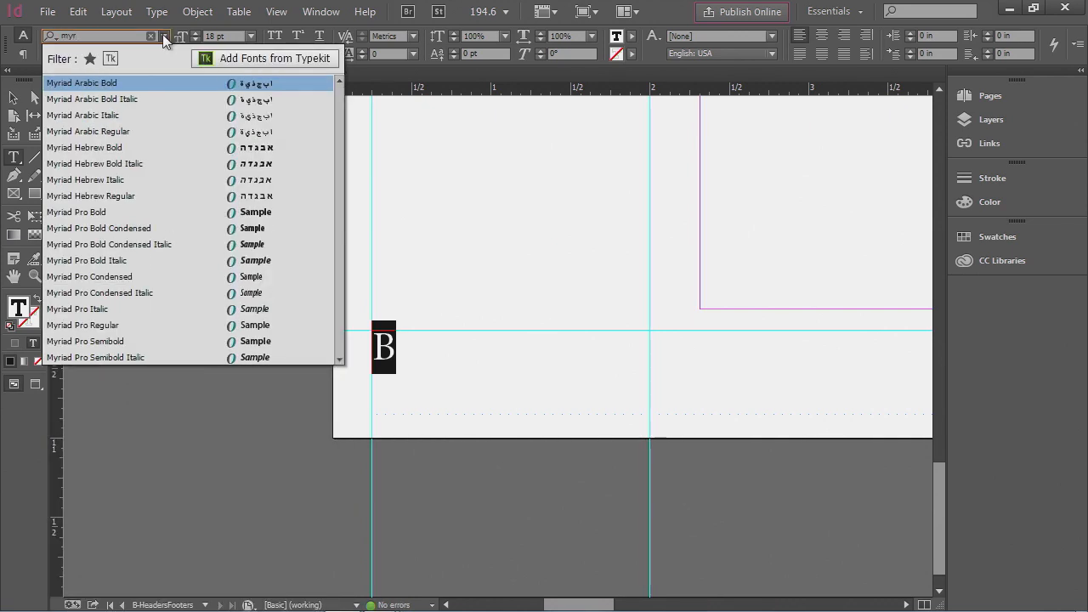
click(93, 213)
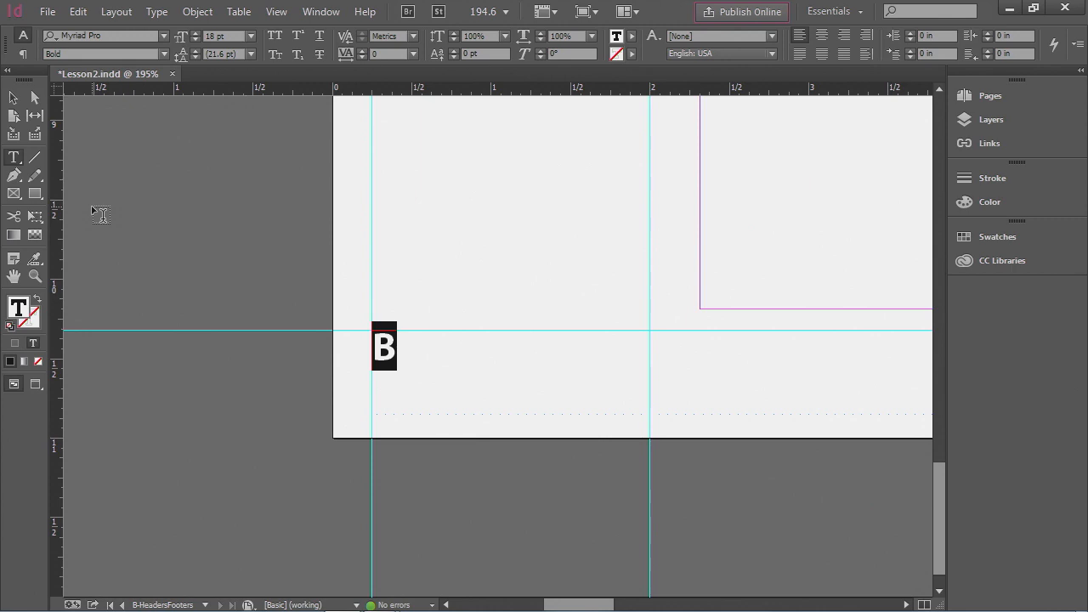
- Resize the footer text frame to about 1.75 in wide, ending at the vertical guide
click(12, 100)
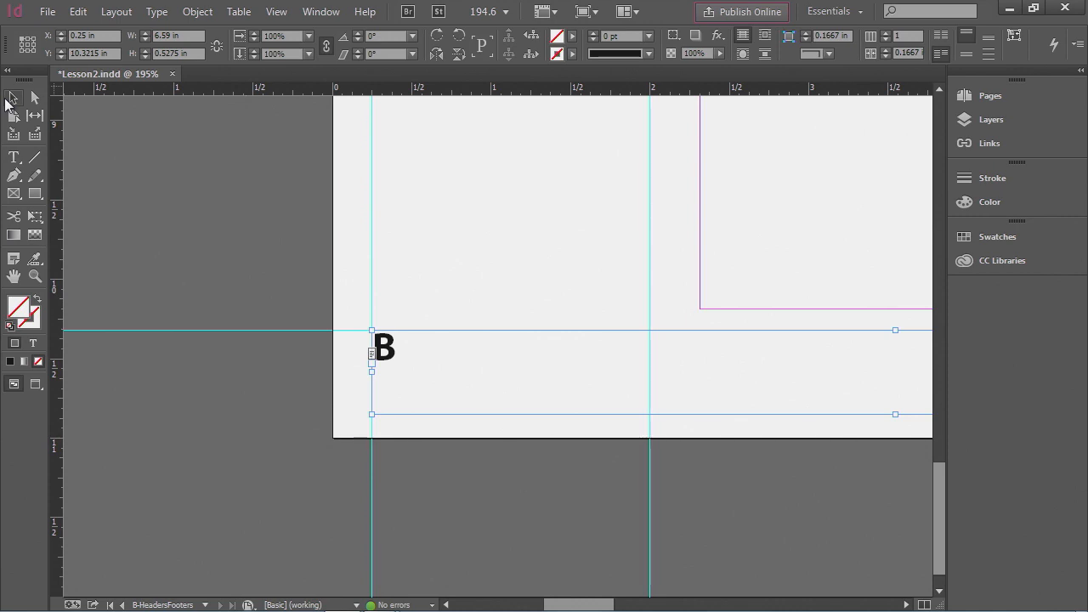
click(10, 99)
drag(557, 367, 383, 369)
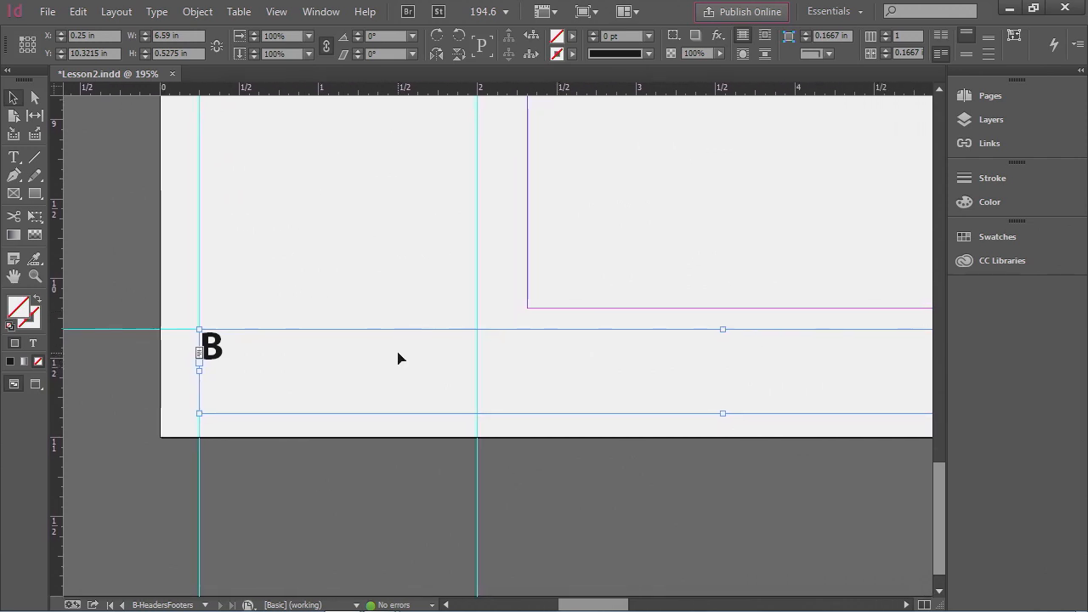
key(ctrl+minus)
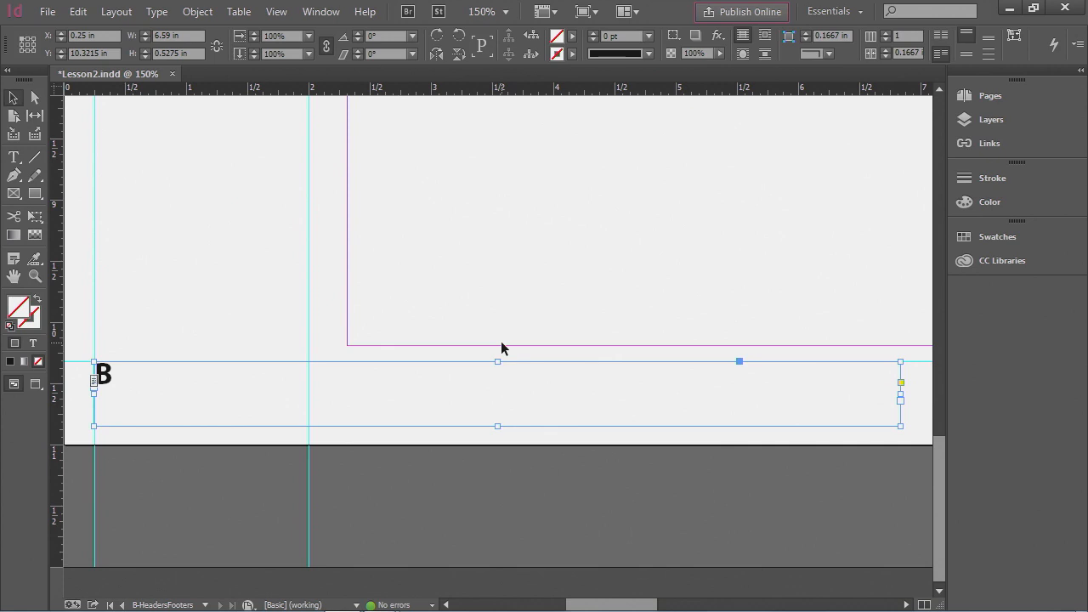
mouse_move(499, 362)
mouse_down()
mouse_move(499, 332)
mouse_move(498, 362)
mouse_up()
drag(900, 426, 308, 427)
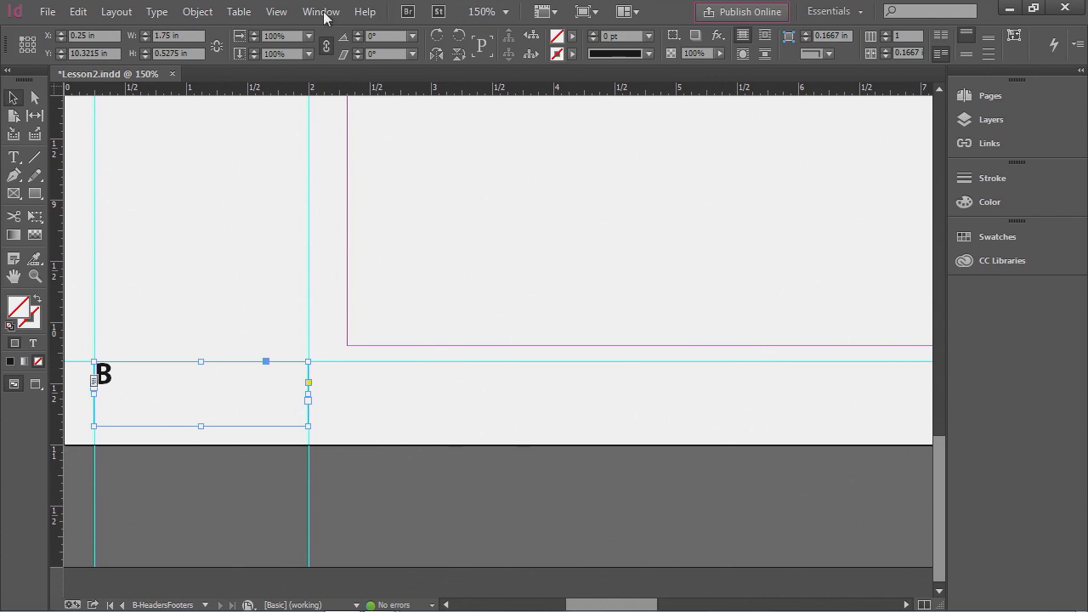
- Select both the header and footer frames on the left page and copy them
click(279, 13)
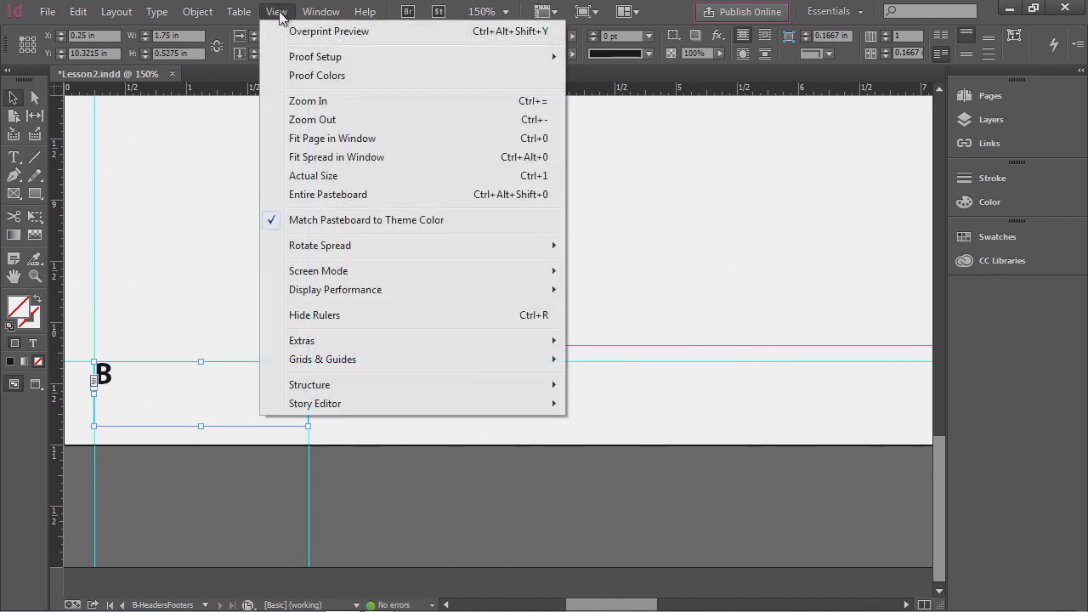
click(326, 162)
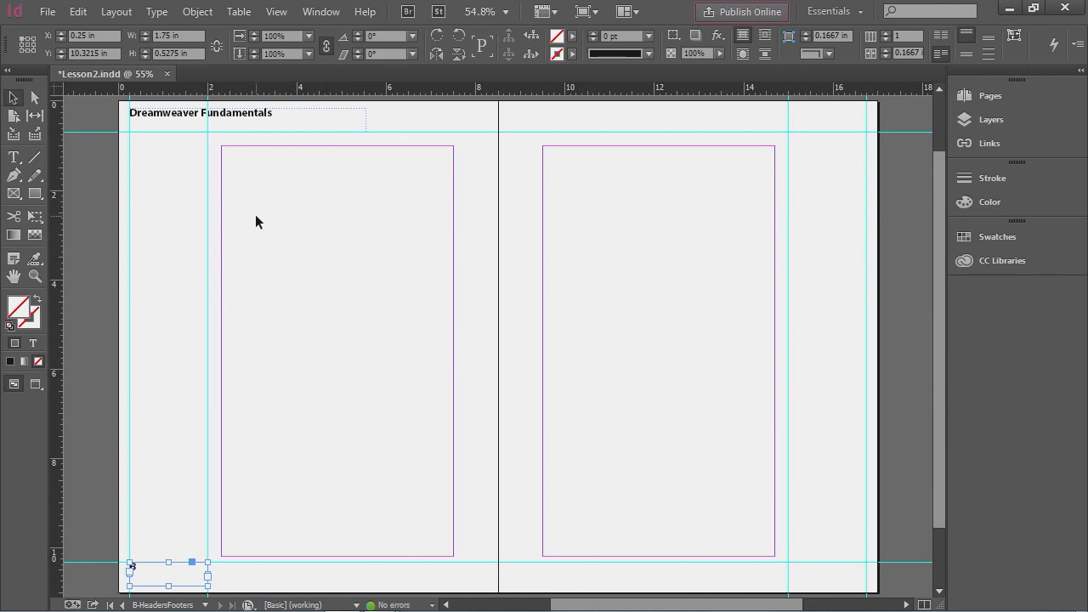
click(13, 99)
click(165, 120)
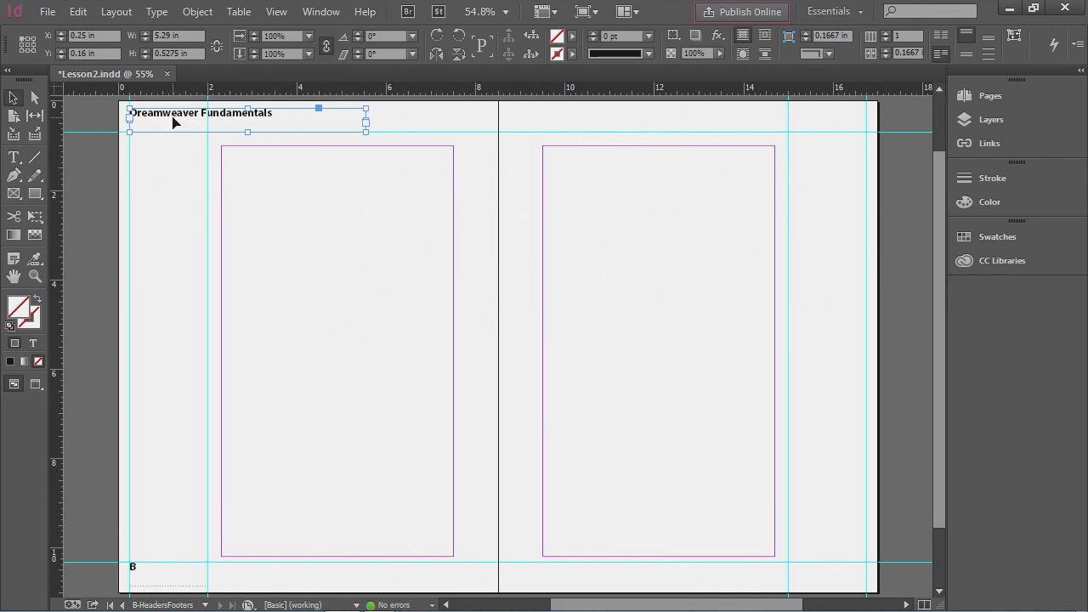
shift+click(153, 581)
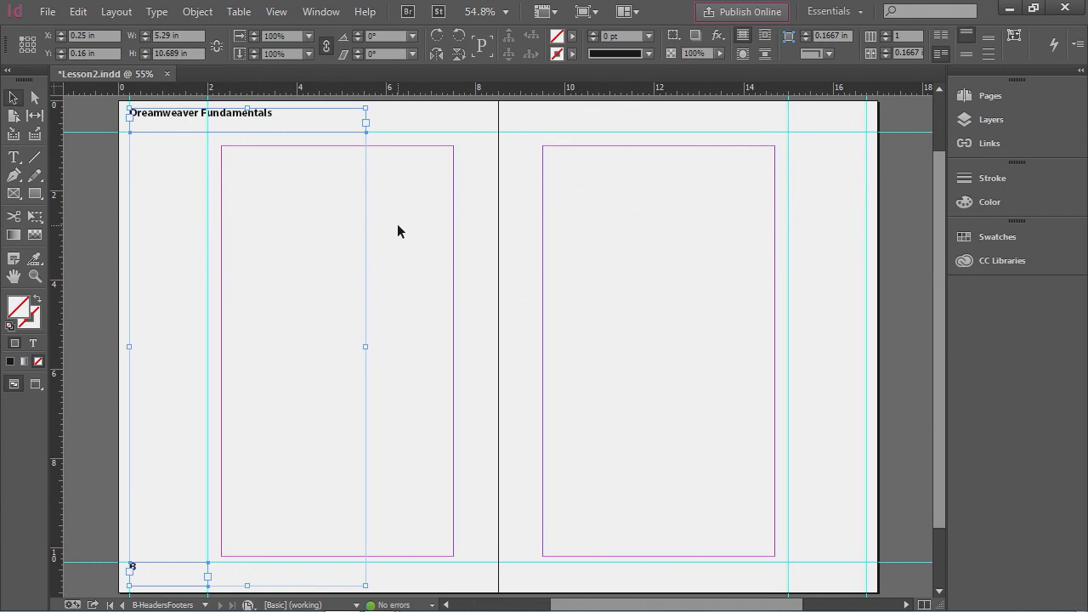
click(82, 13)
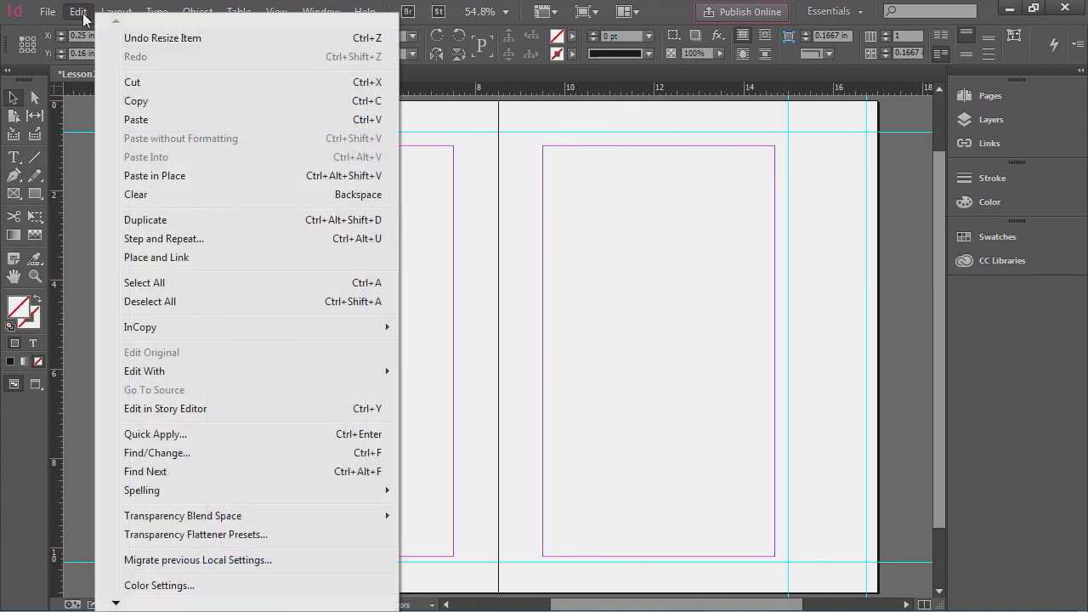
click(157, 100)
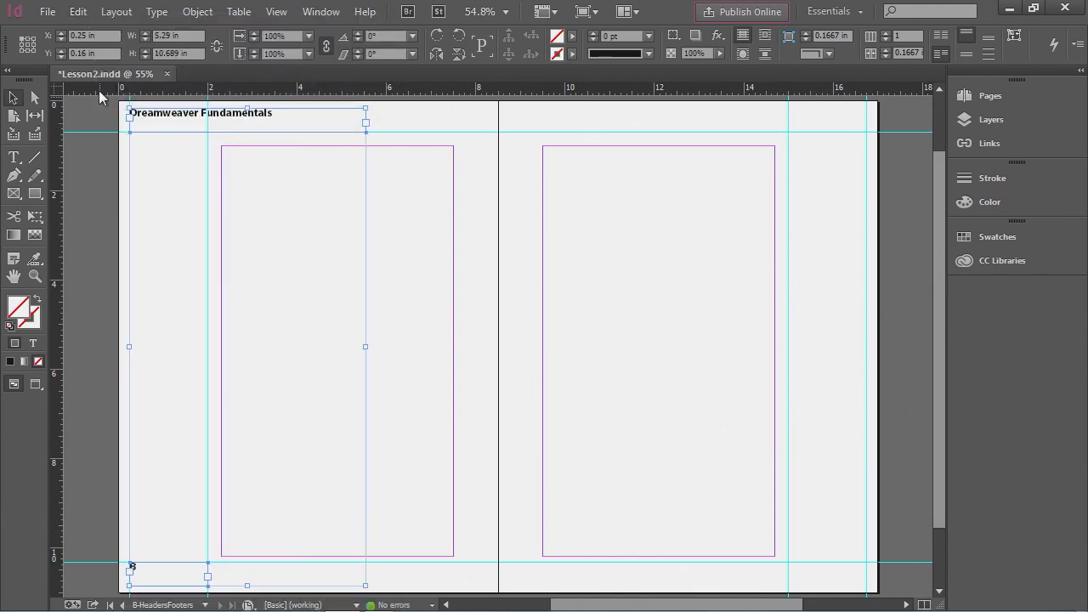
- Paste the copied header and footer frames in place and move them onto the right-hand page
click(81, 13)
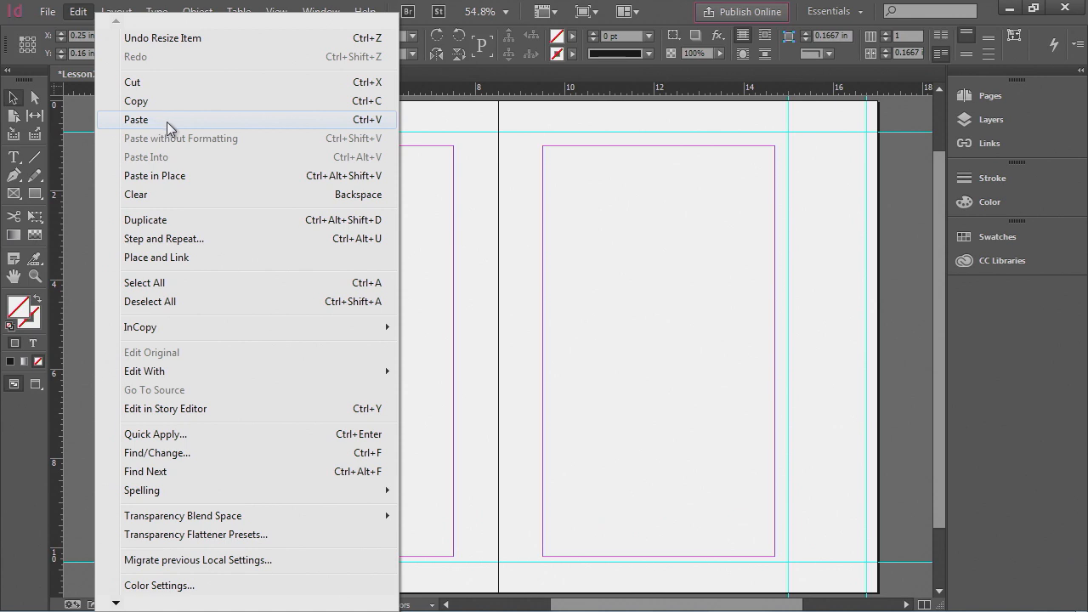
click(175, 183)
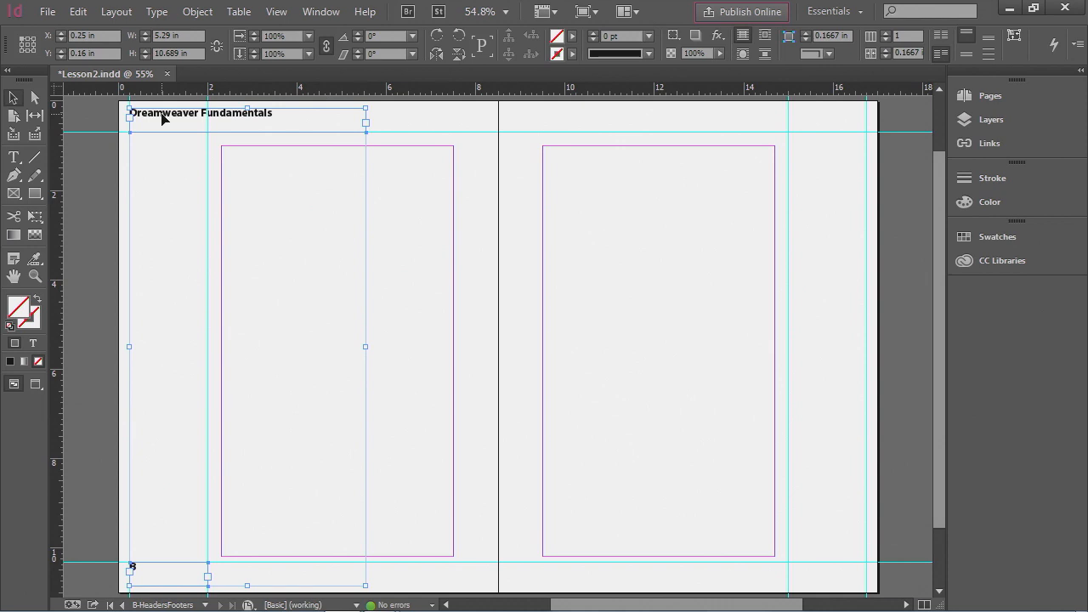
drag(162, 118, 663, 122)
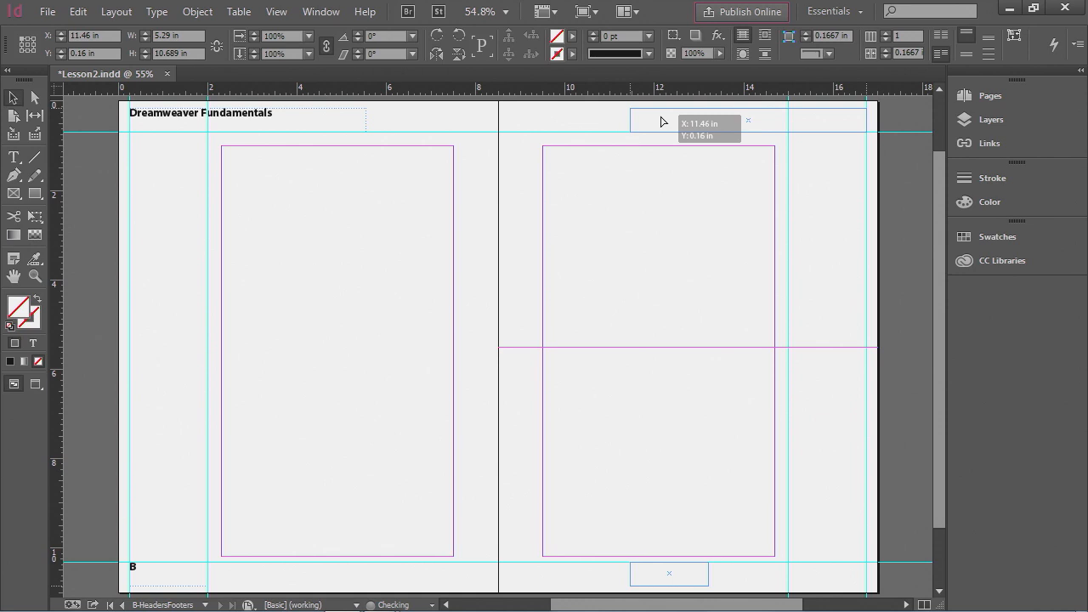
drag(662, 121, 662, 121)
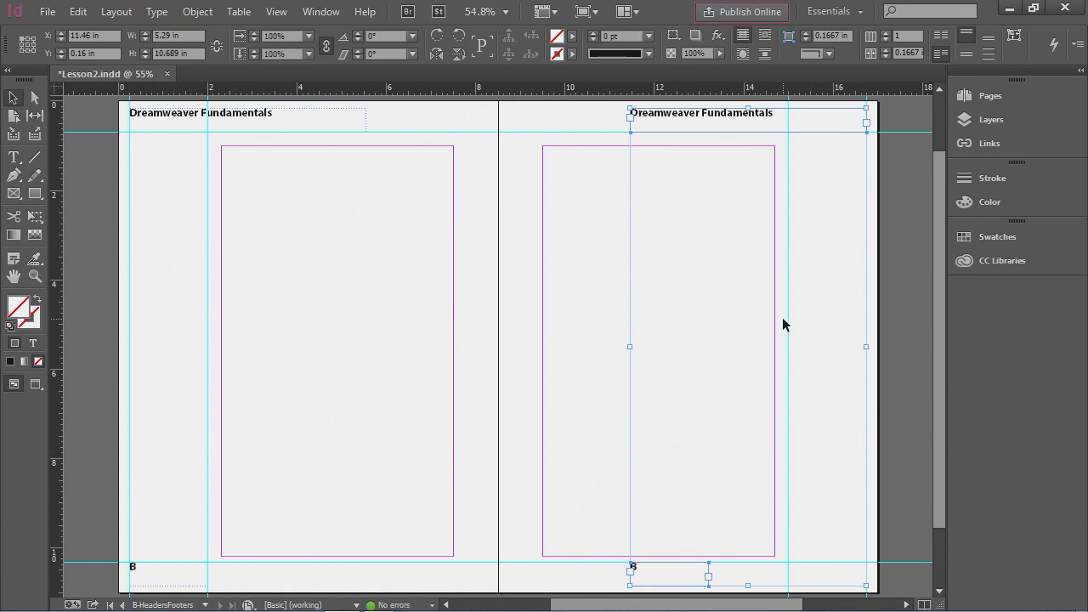
click(427, 341)
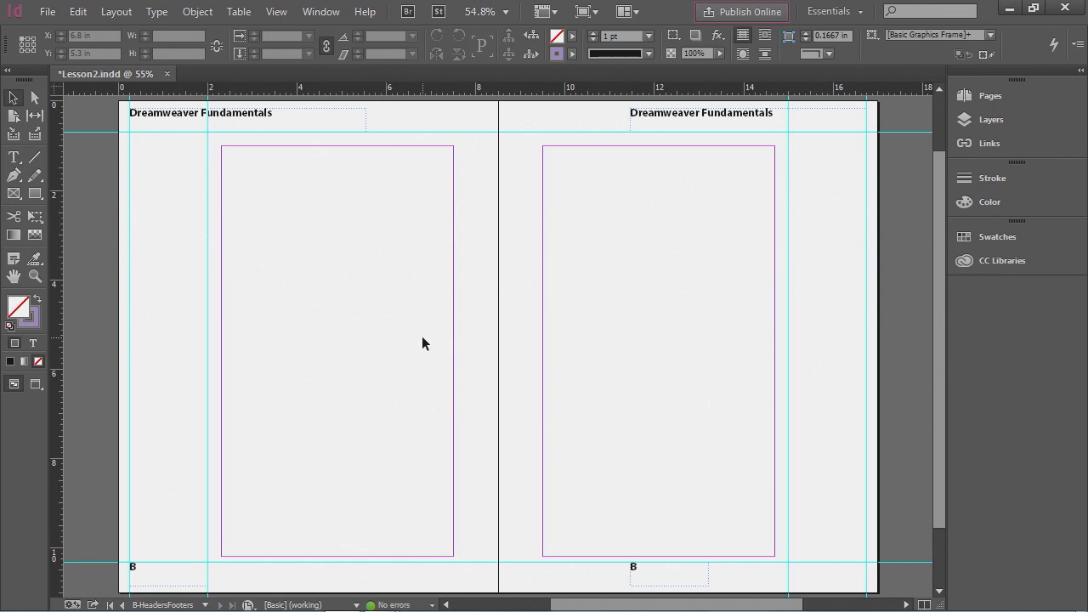
- Move the right page's footer frame to X 15 in, then right-align the text in the right page's header and footer frames
click(657, 584)
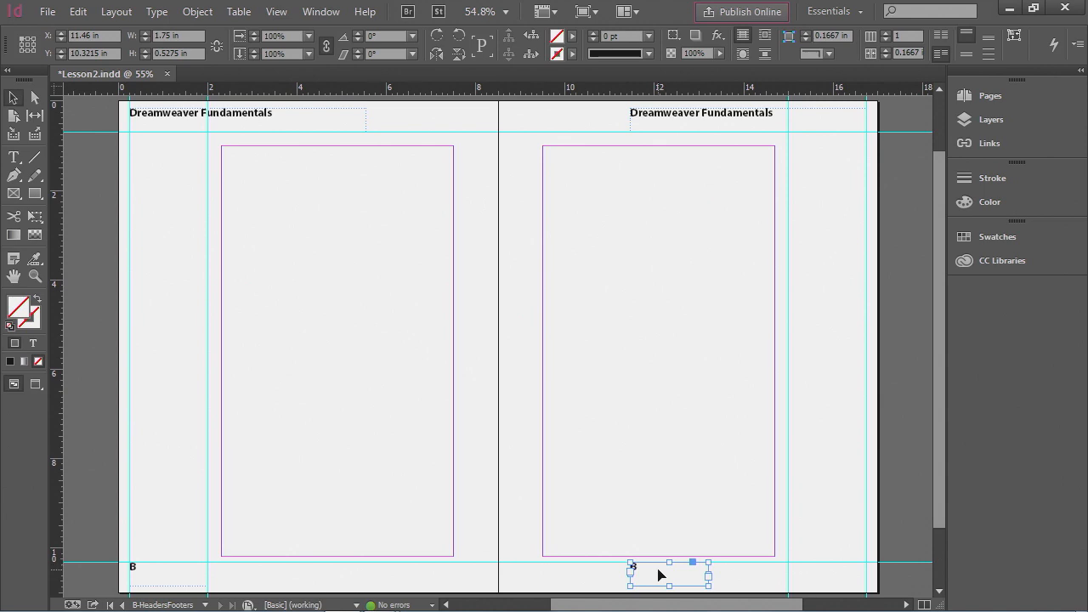
drag(659, 575, 815, 576)
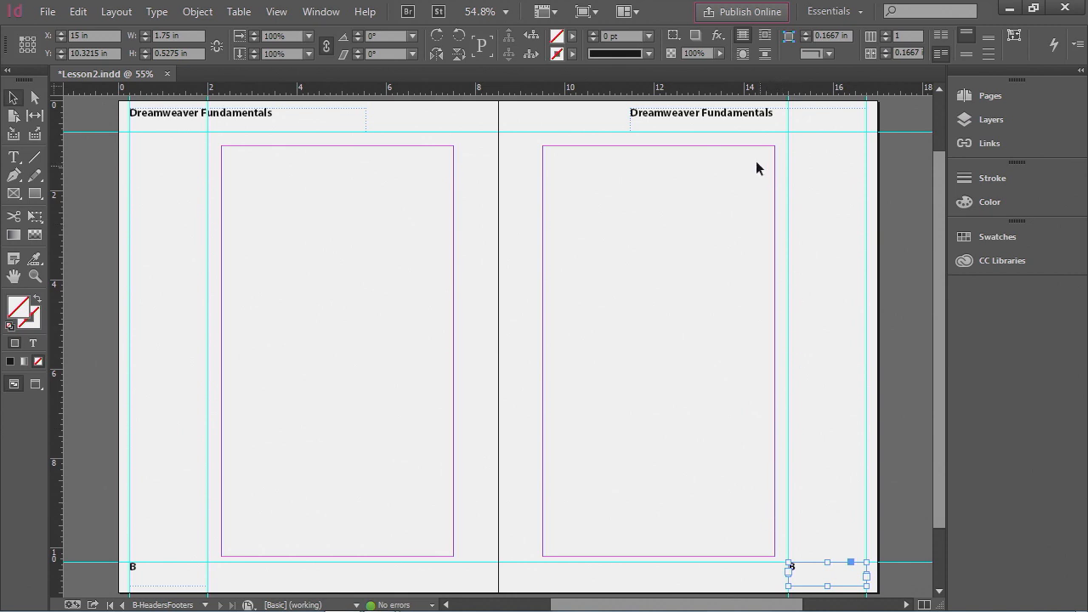
shift+click(725, 120)
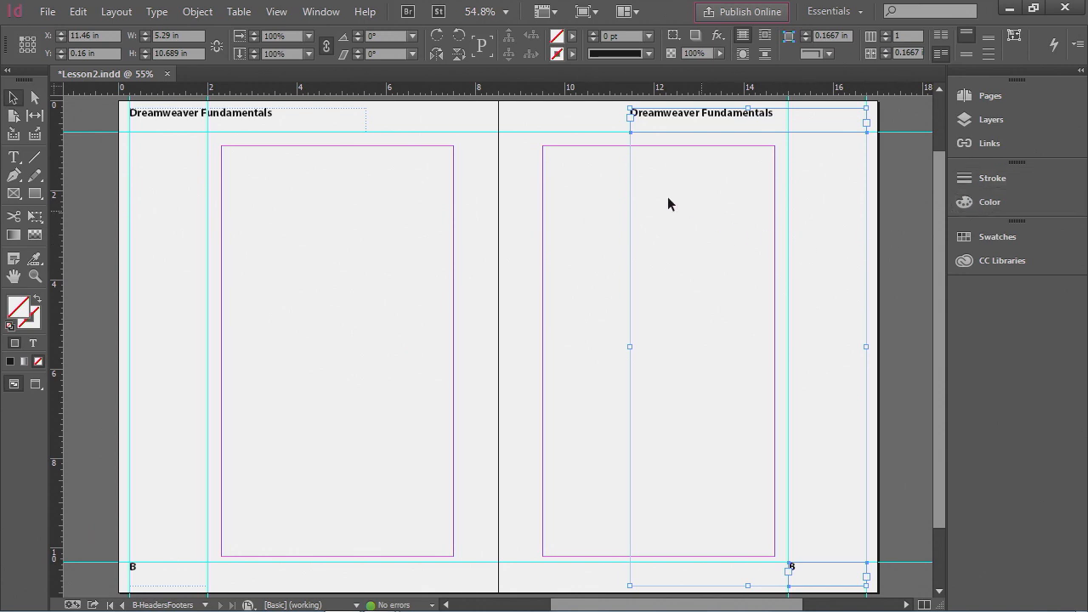
click(328, 13)
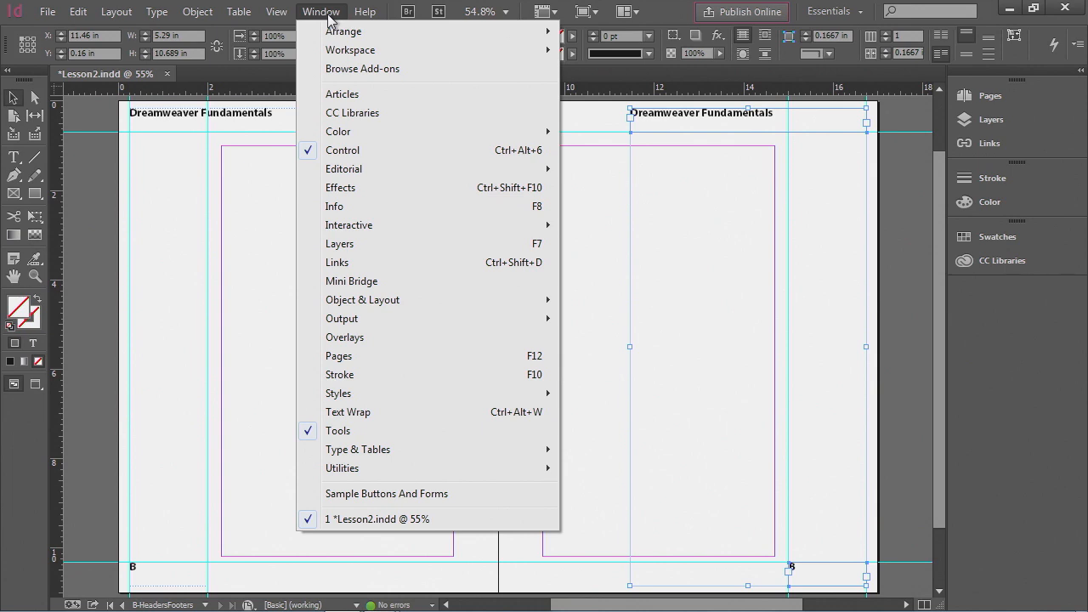
mouse_move(368, 457)
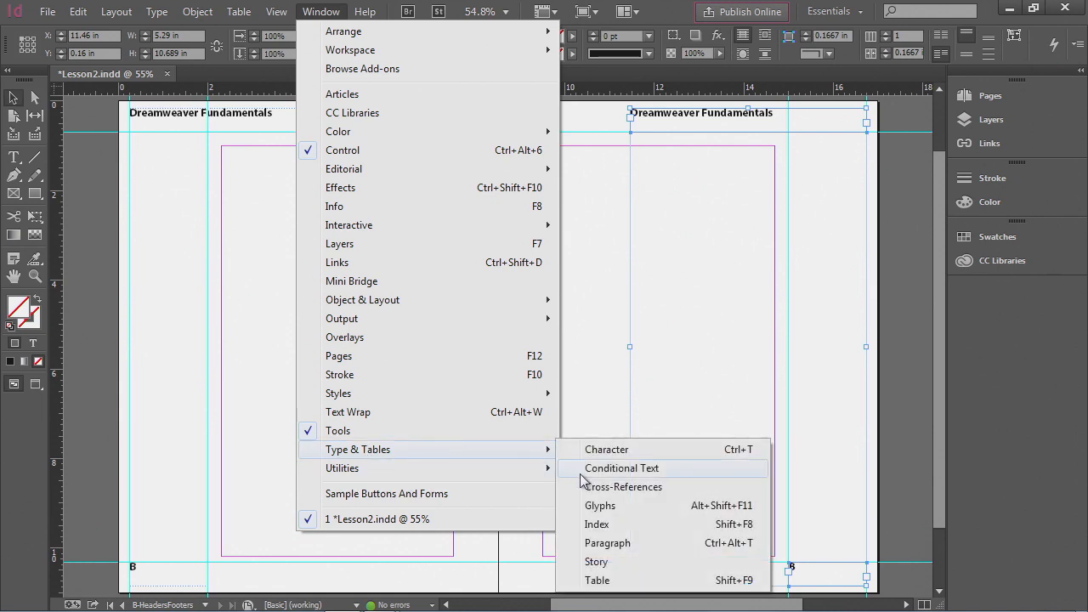
click(642, 545)
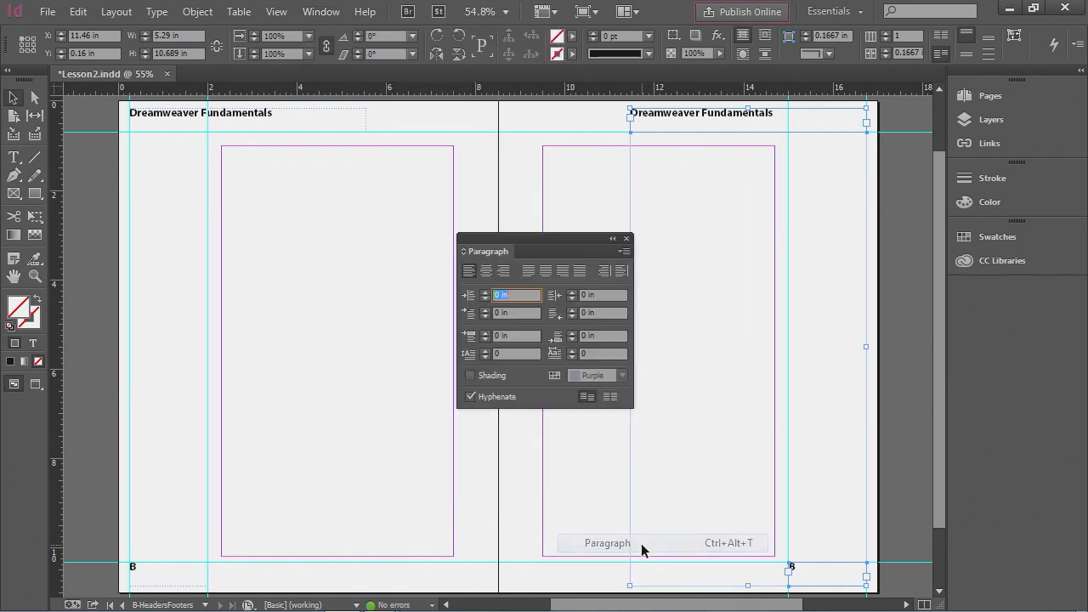
click(504, 272)
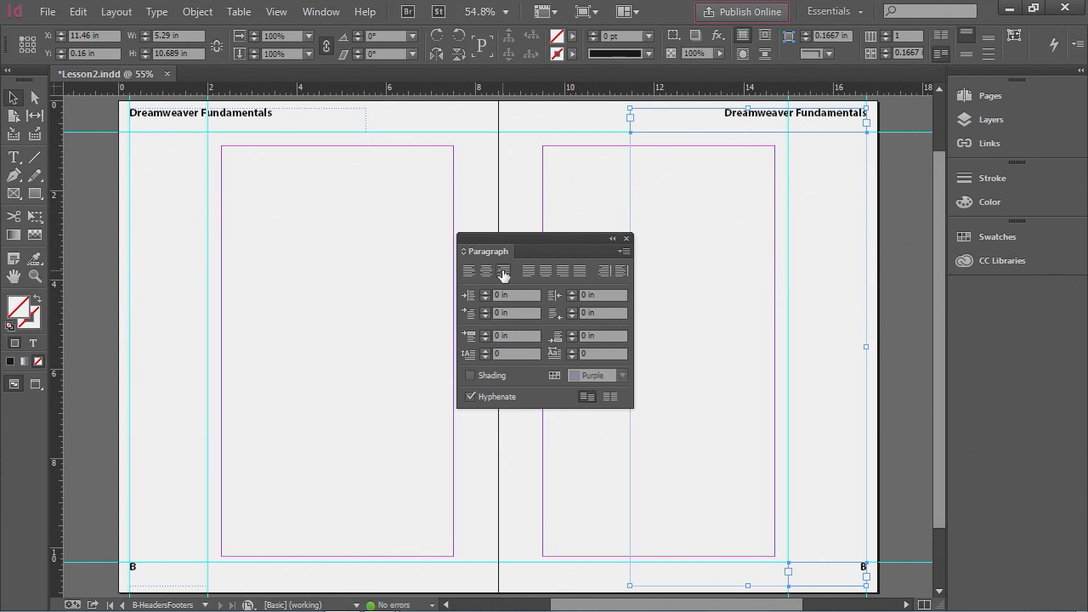
- Dock the floating Paragraph panel into the panel column
drag(568, 237, 540, 231)
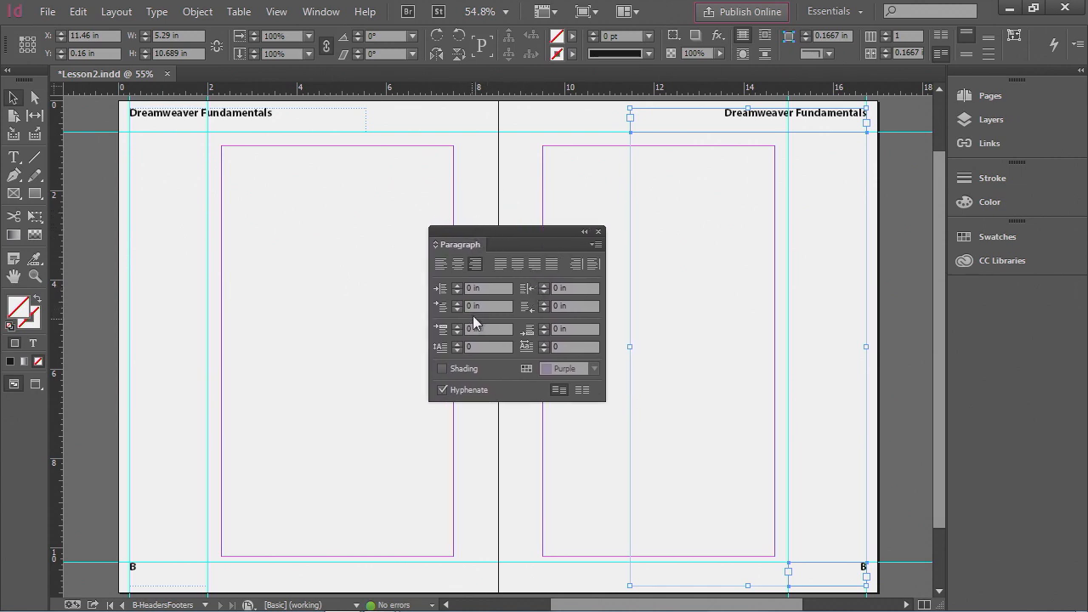
click(322, 12)
click(328, 15)
mouse_move(480, 238)
mouse_down()
mouse_move(507, 211)
mouse_move(470, 222)
mouse_move(501, 241)
mouse_up()
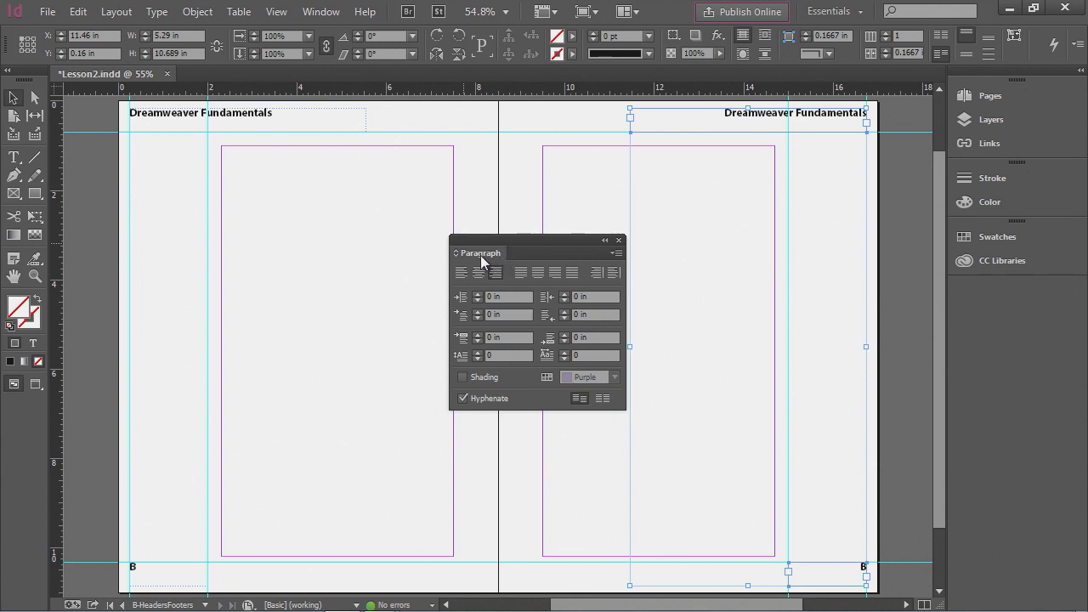
drag(484, 255, 904, 303)
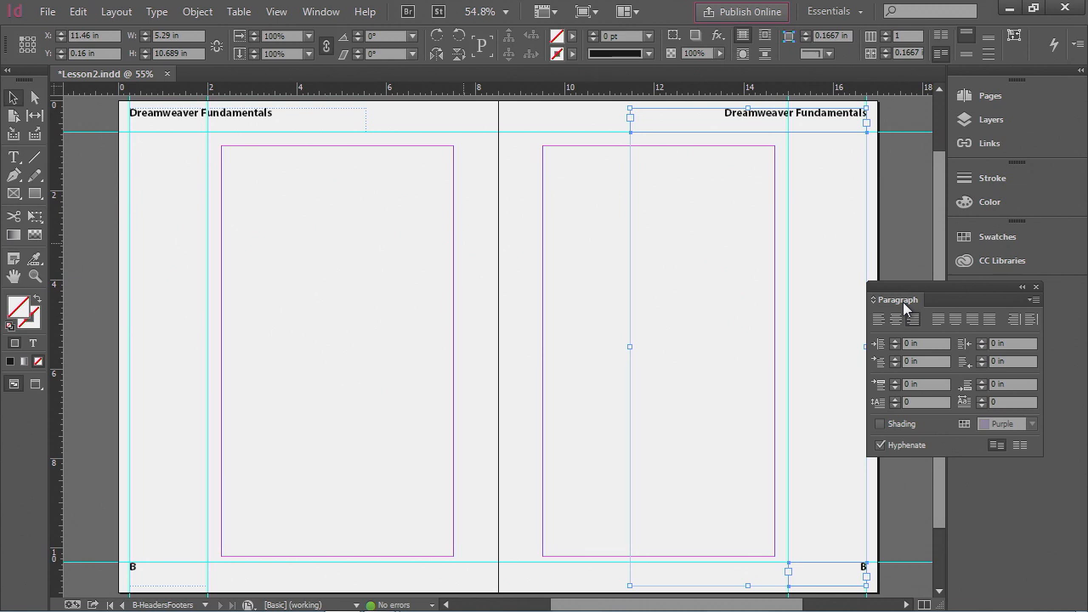
drag(903, 302, 983, 280)
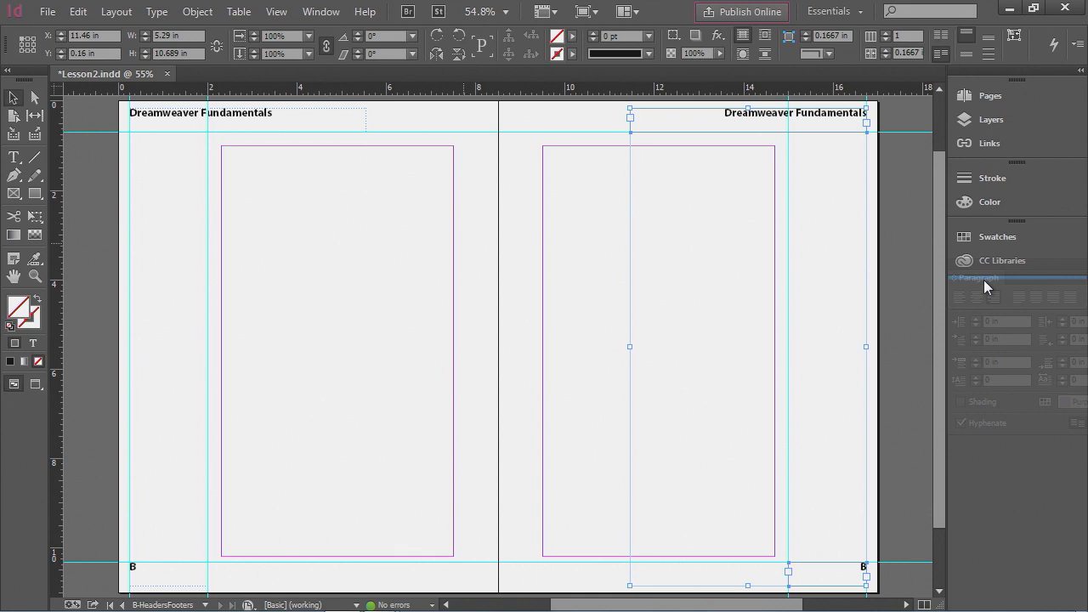
drag(984, 280, 984, 289)
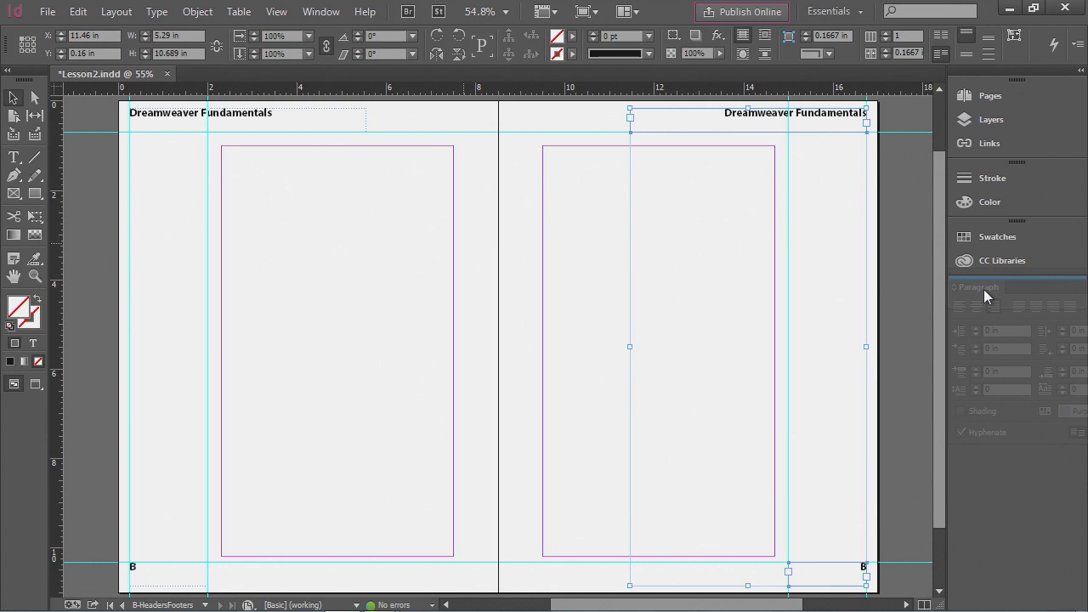
drag(984, 289, 984, 289)
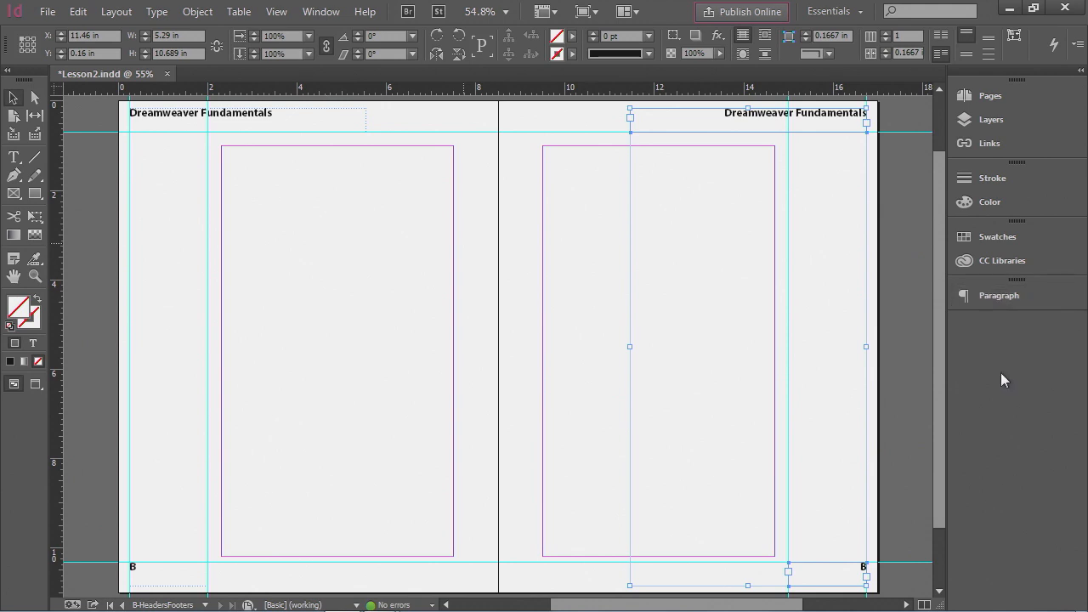
- Open the Character panel and dock it with the Paragraph panel, then collapse the panels and deselect
click(322, 14)
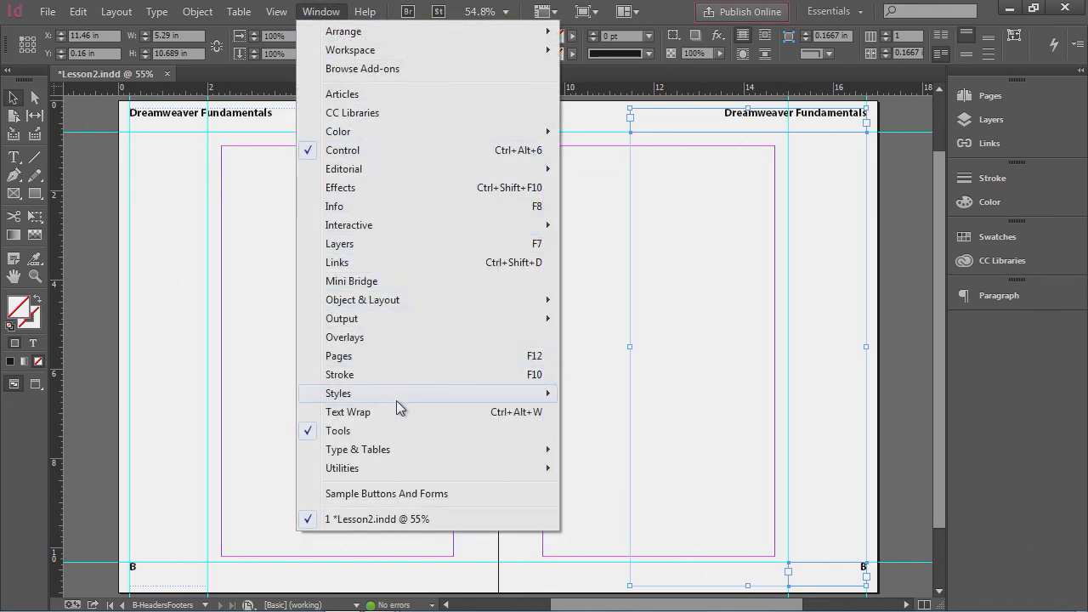
mouse_move(399, 456)
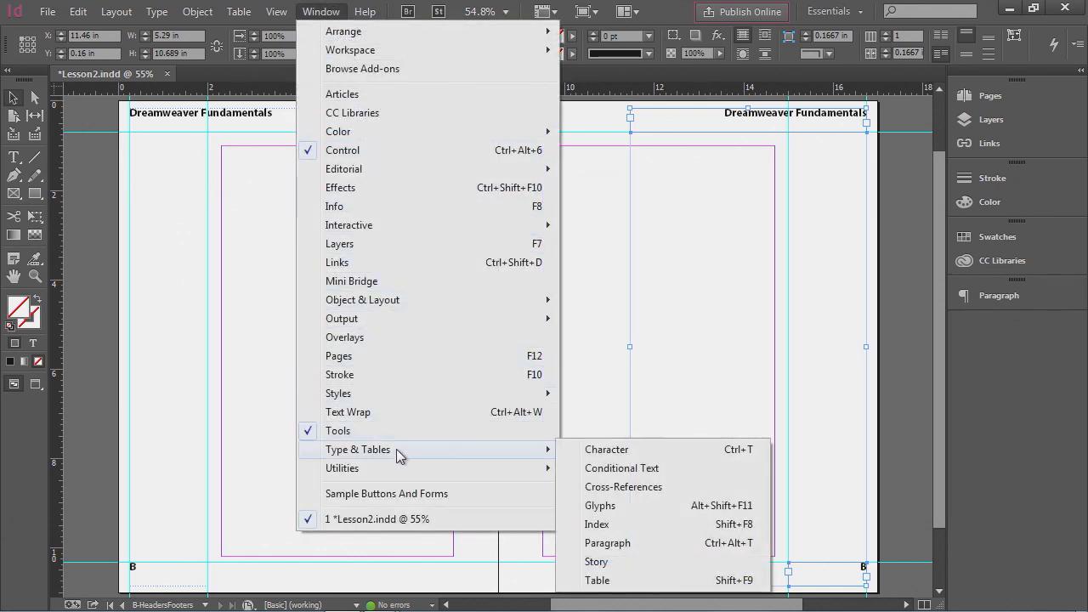
click(611, 451)
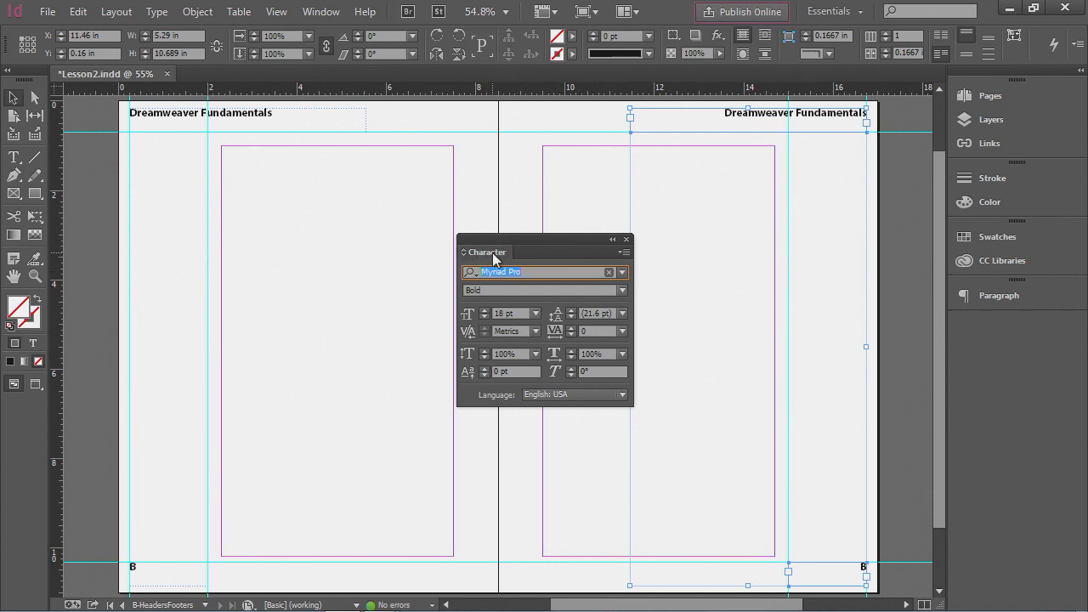
drag(492, 253, 989, 296)
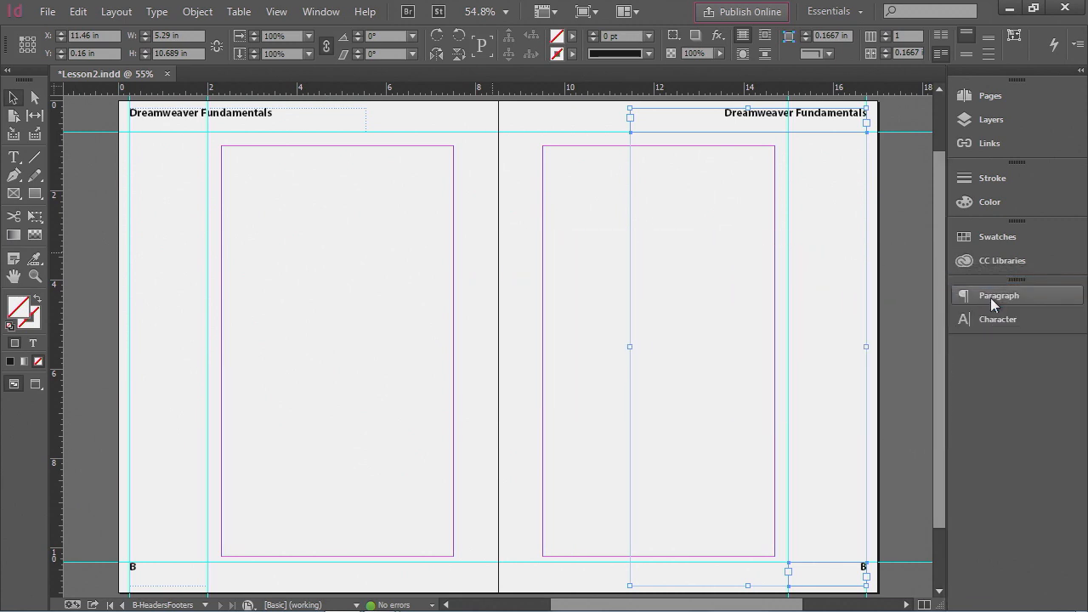
click(1003, 320)
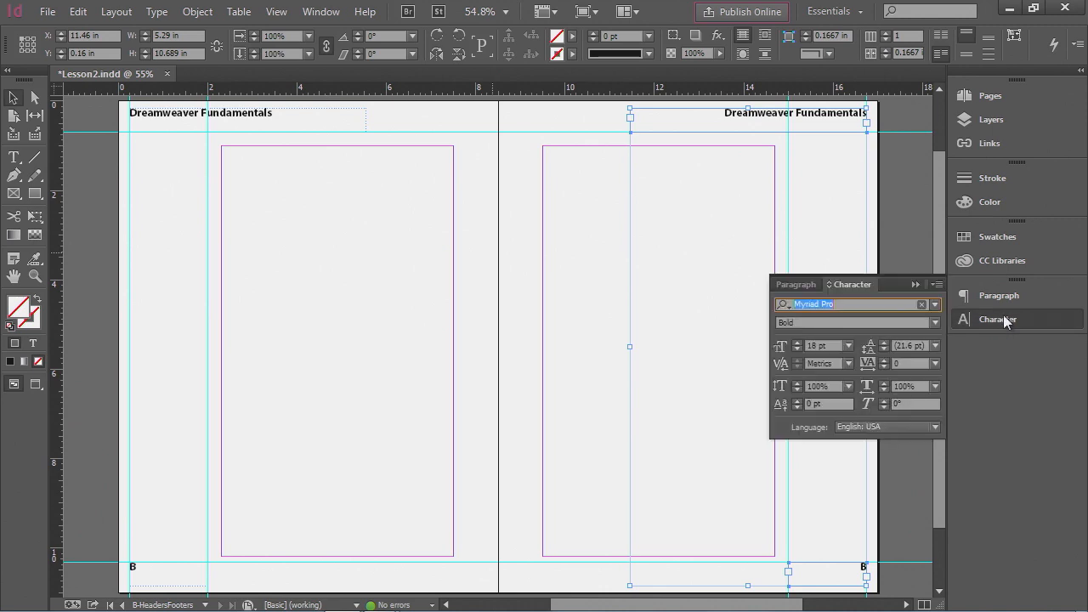
click(802, 283)
click(844, 280)
click(803, 284)
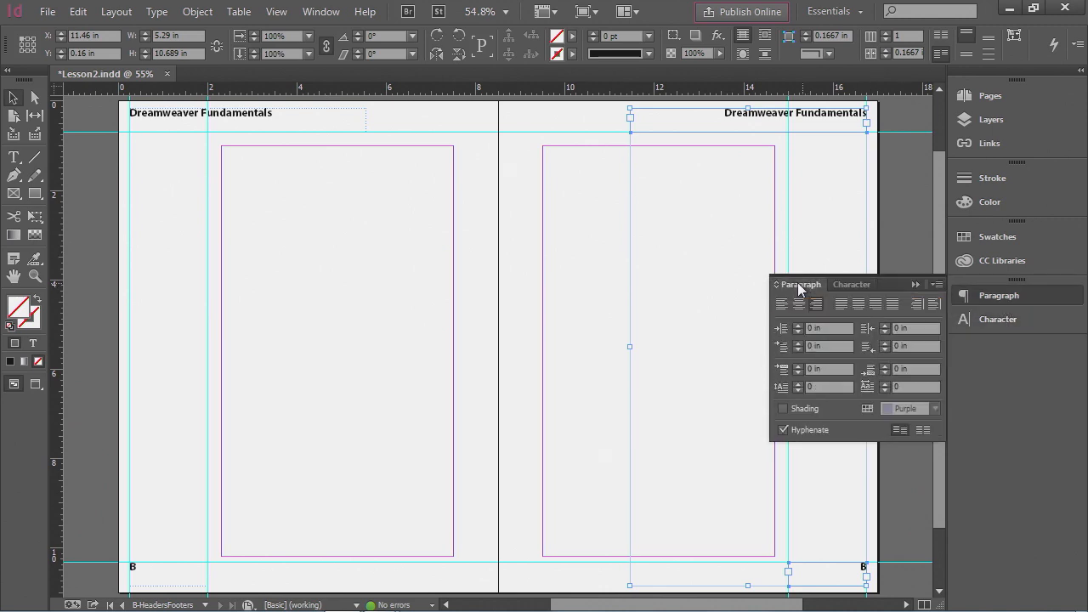
click(982, 294)
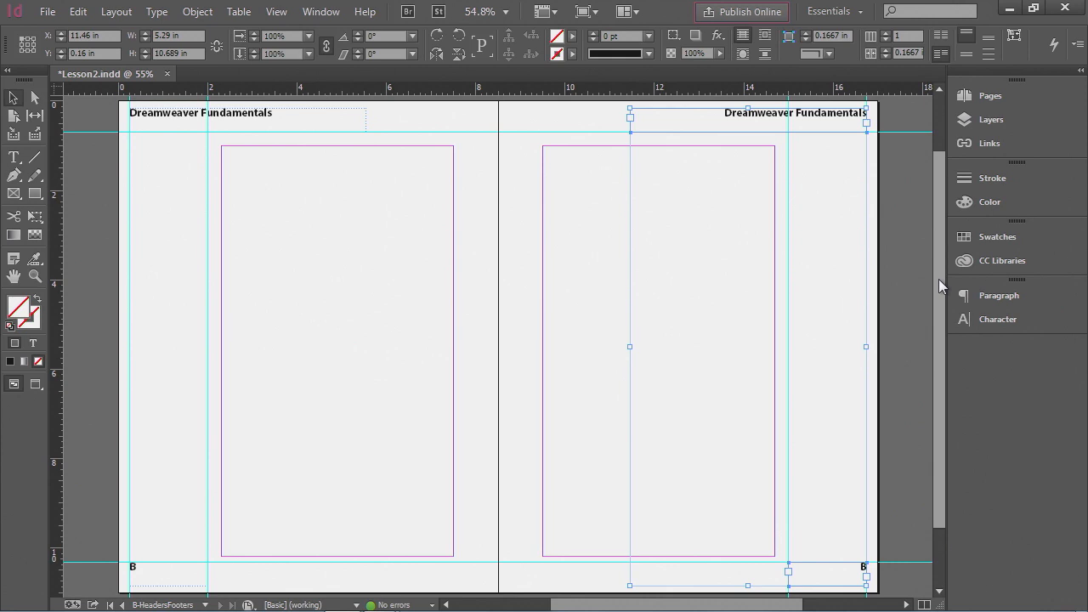
click(912, 275)
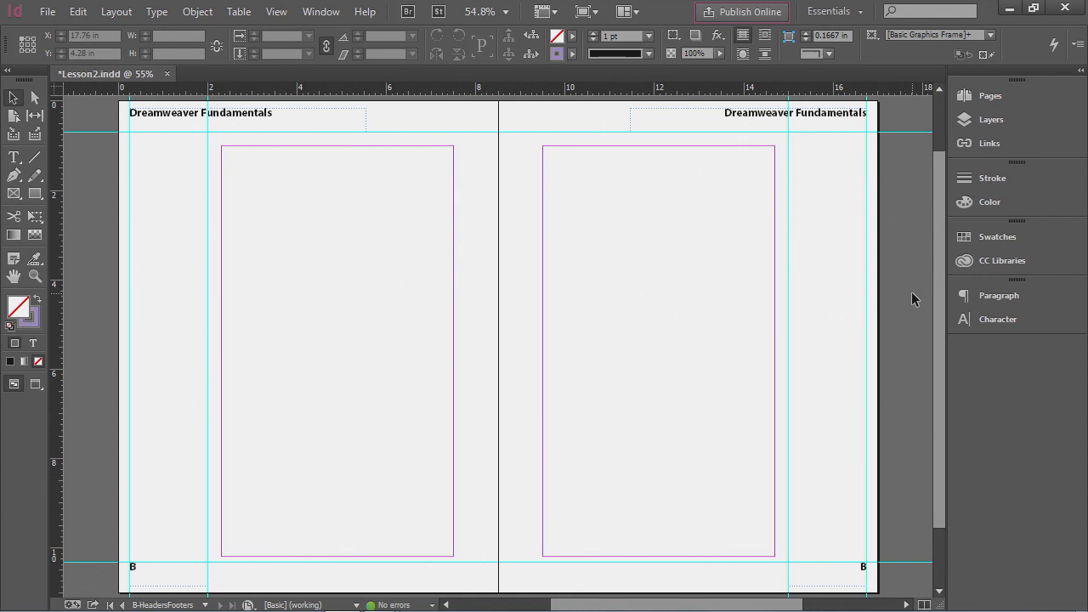
- Apply the B-HeadersFooters master to pages 2 and 3
click(989, 98)
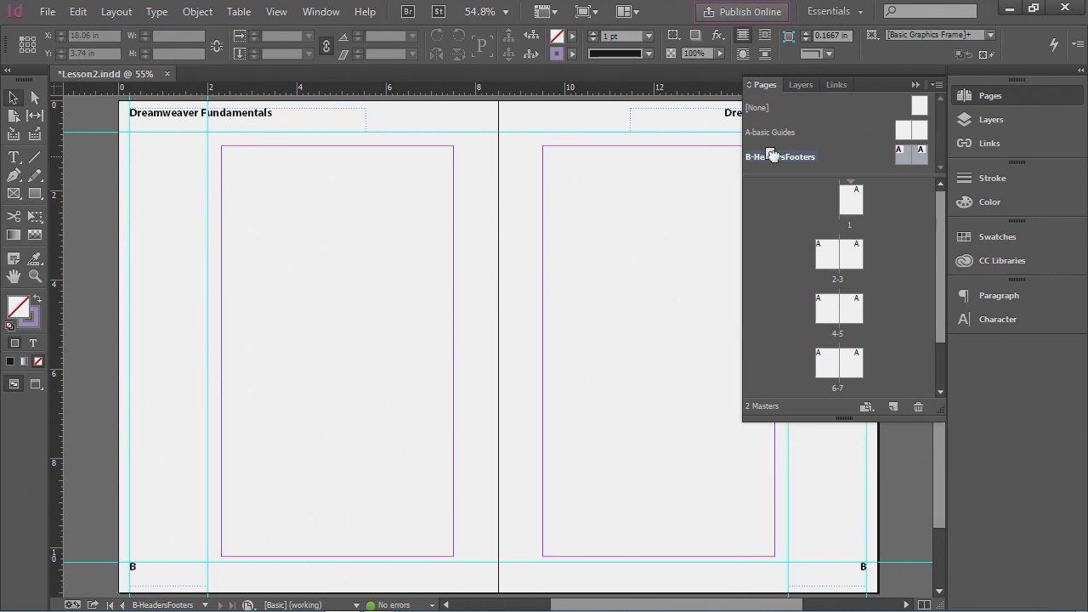
drag(772, 156, 833, 265)
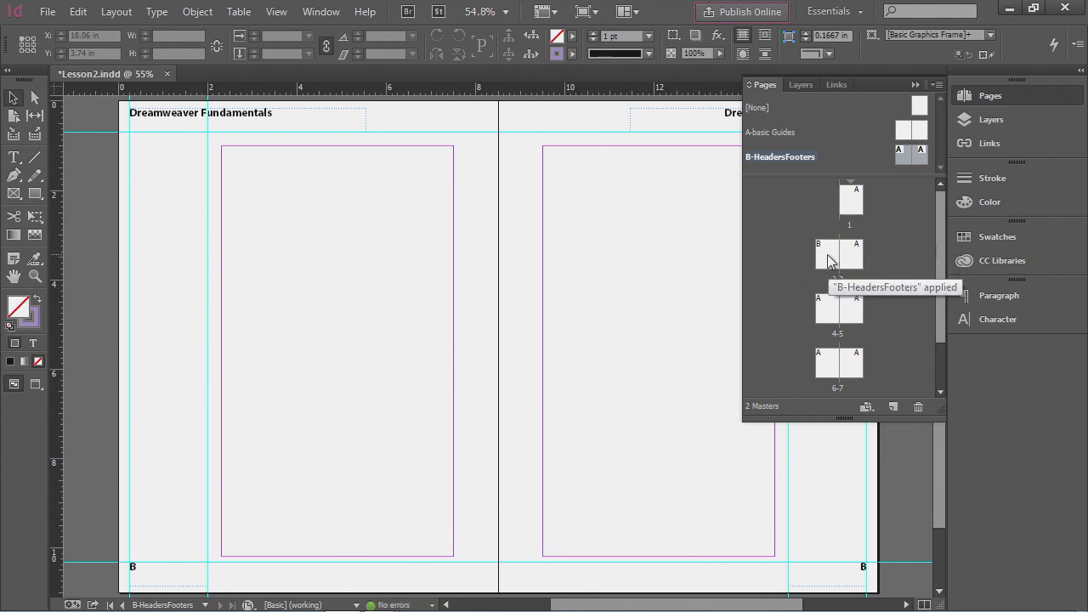
double_click(827, 254)
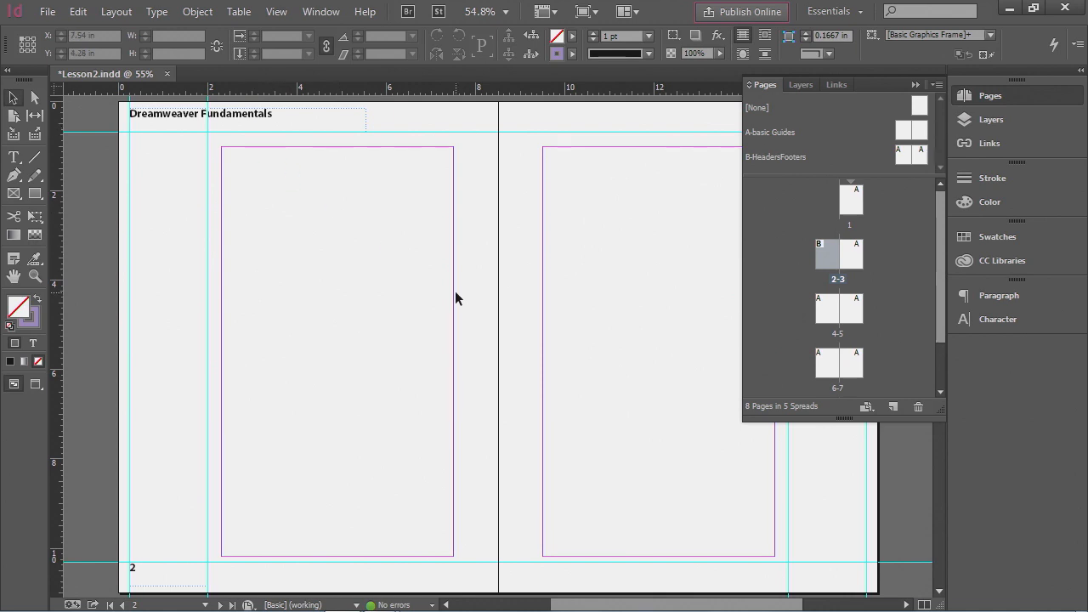
drag(763, 160, 854, 255)
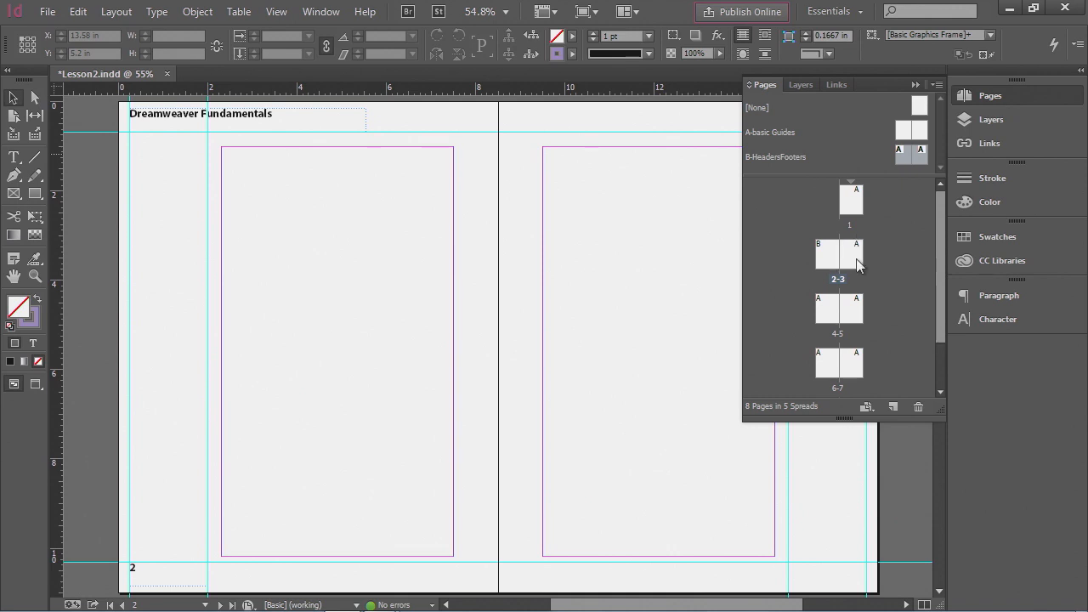
click(997, 92)
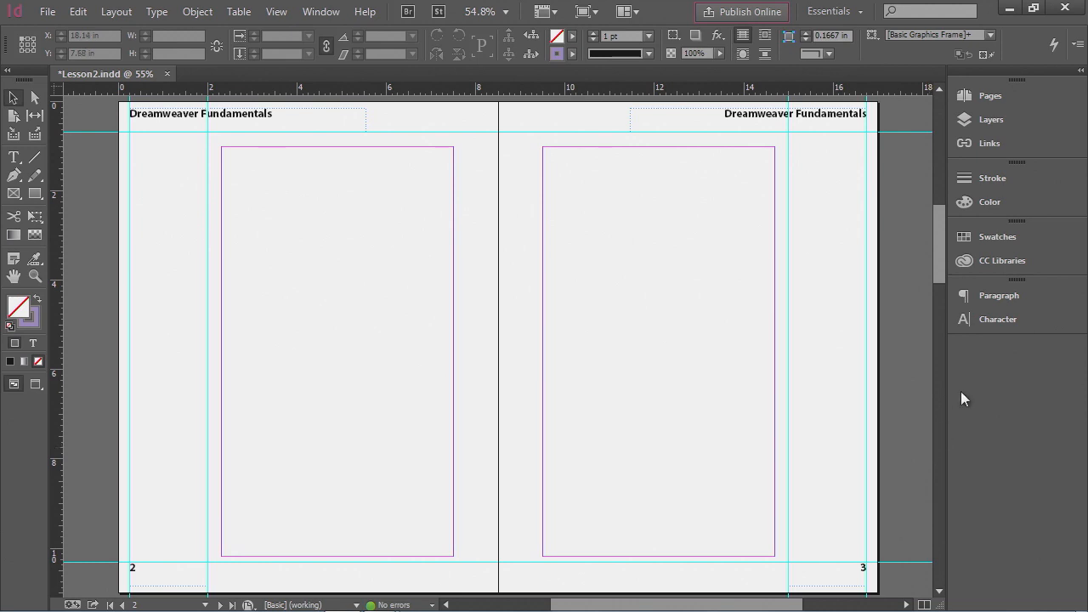
- Apply the B-HeadersFooters master to pages 4-8
click(988, 96)
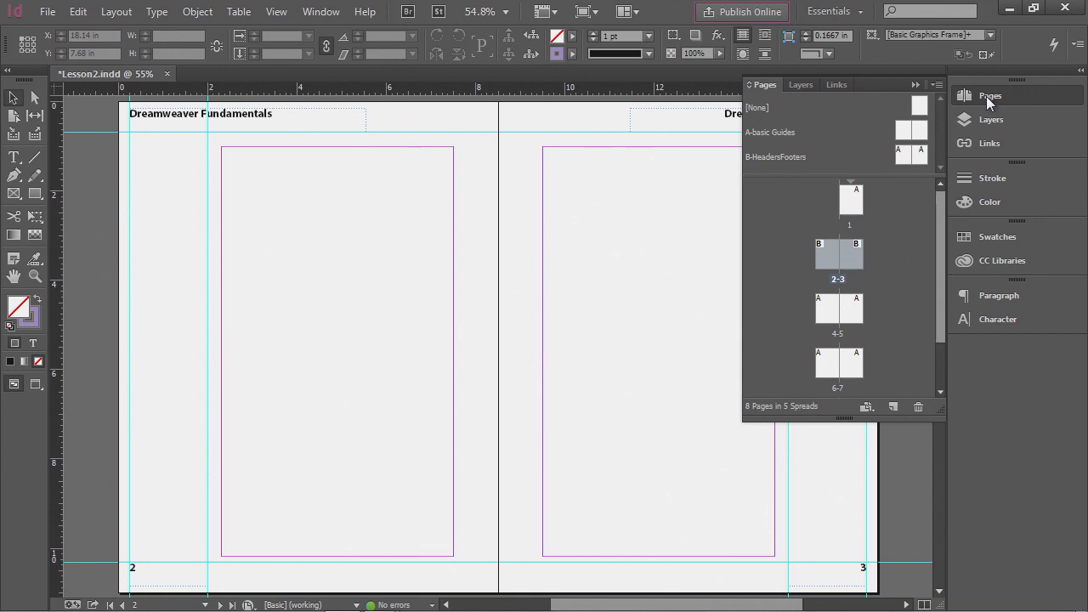
click(935, 85)
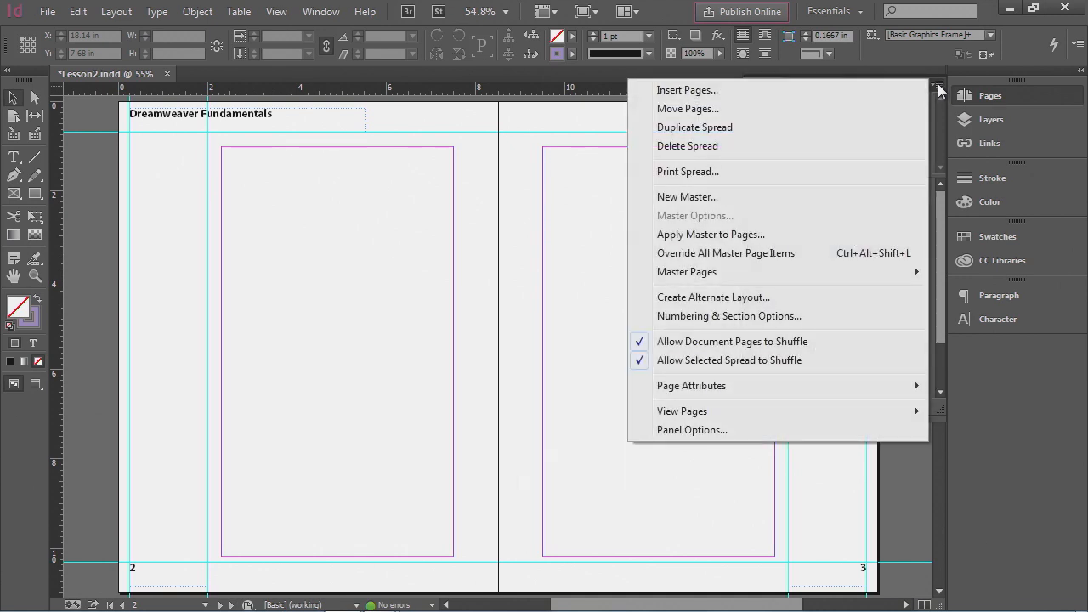
click(708, 241)
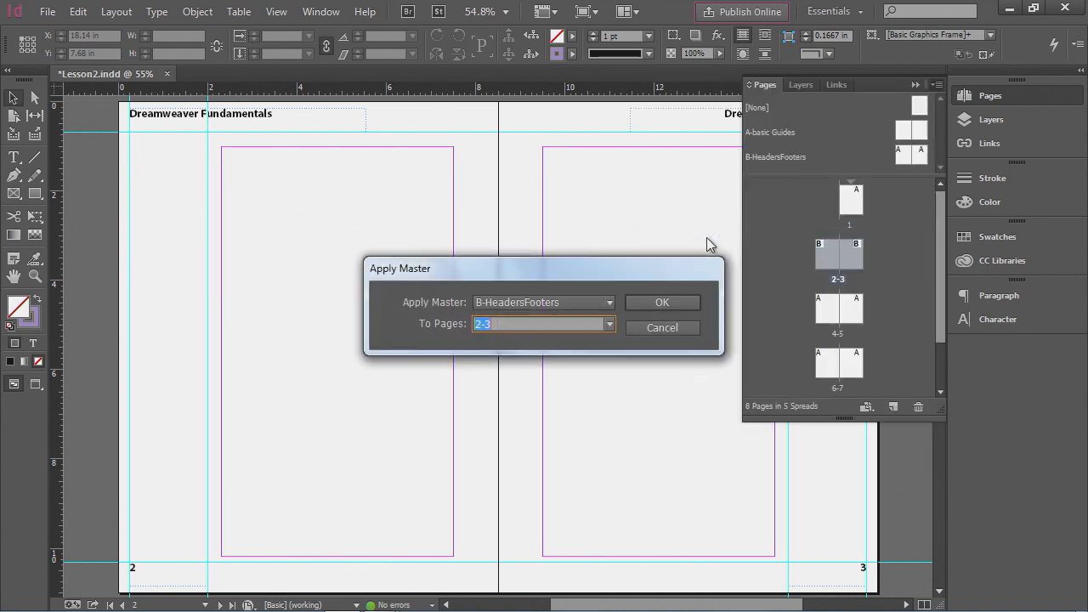
click(608, 304)
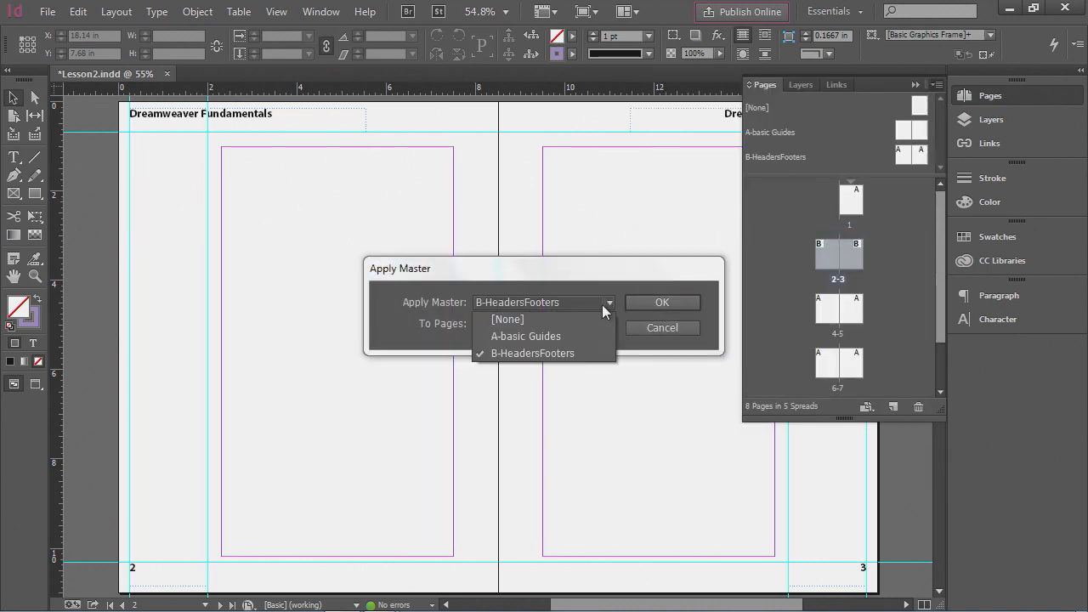
click(516, 355)
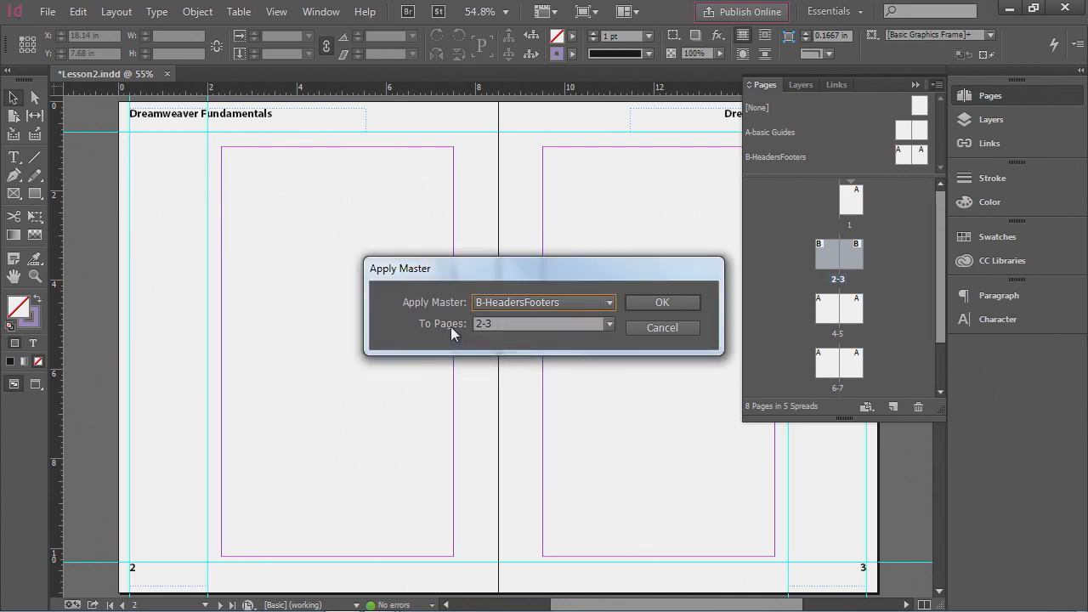
click(502, 326)
drag(518, 324, 461, 324)
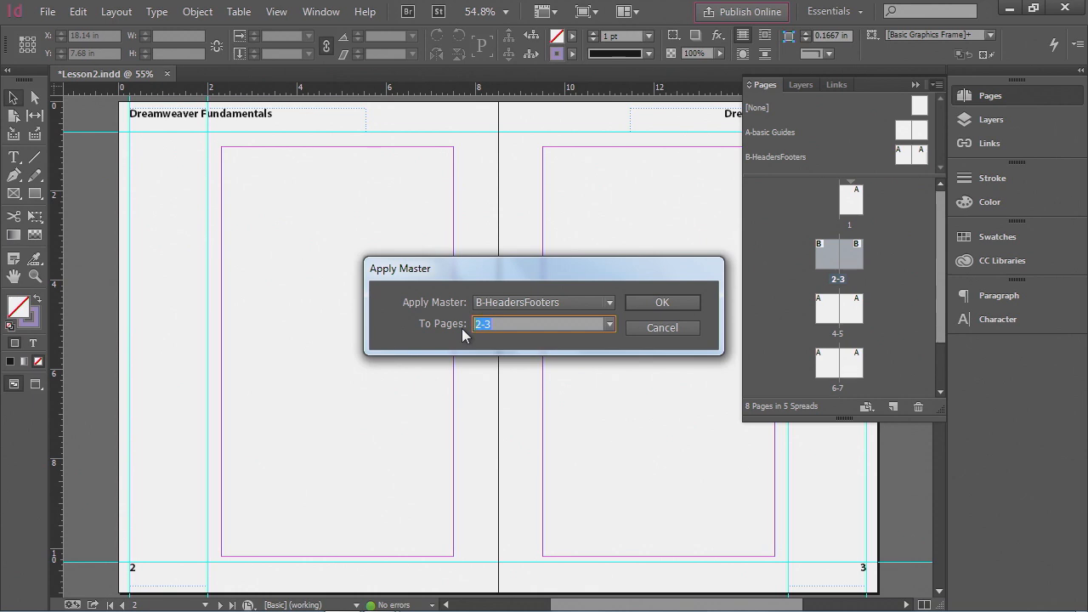
text(4-8)
key(Return)
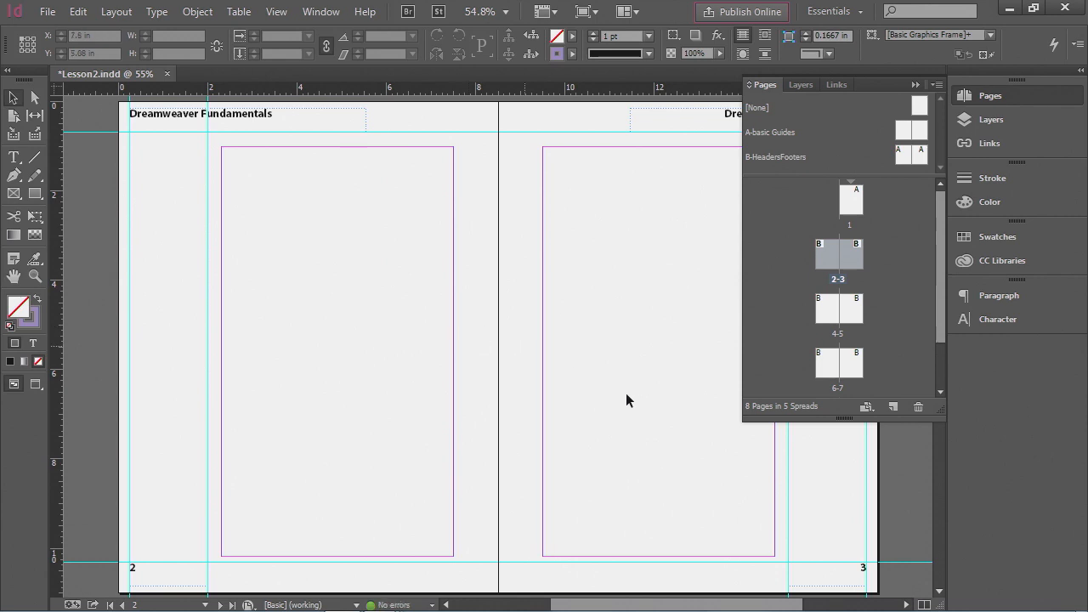
- Review the master letters on all page thumbnails and go to page 1
drag(941, 334, 948, 375)
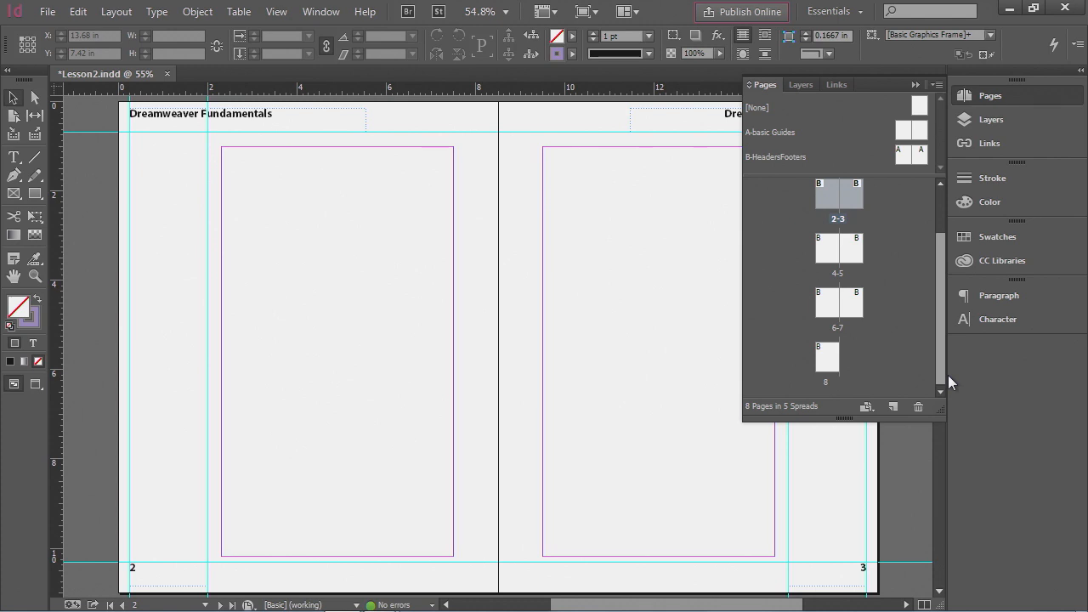
drag(948, 375, 945, 368)
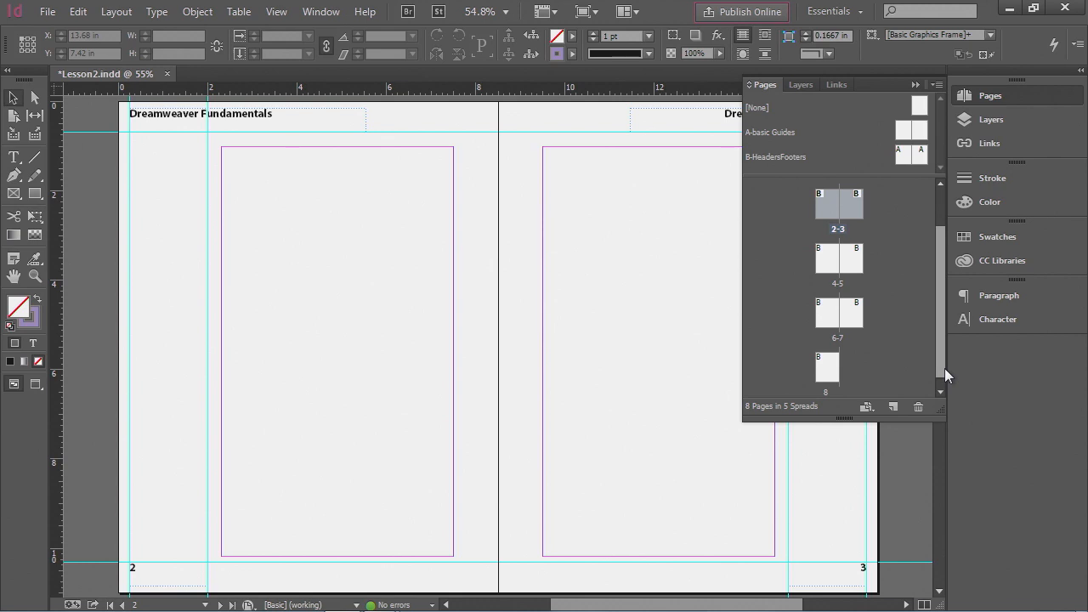
drag(945, 368, 945, 288)
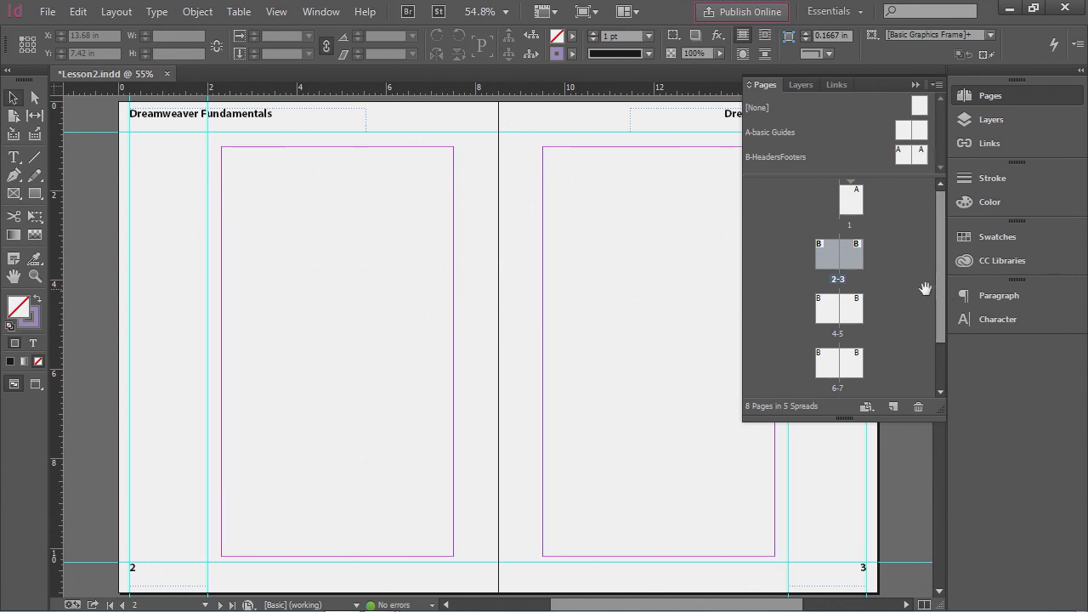
double_click(854, 204)
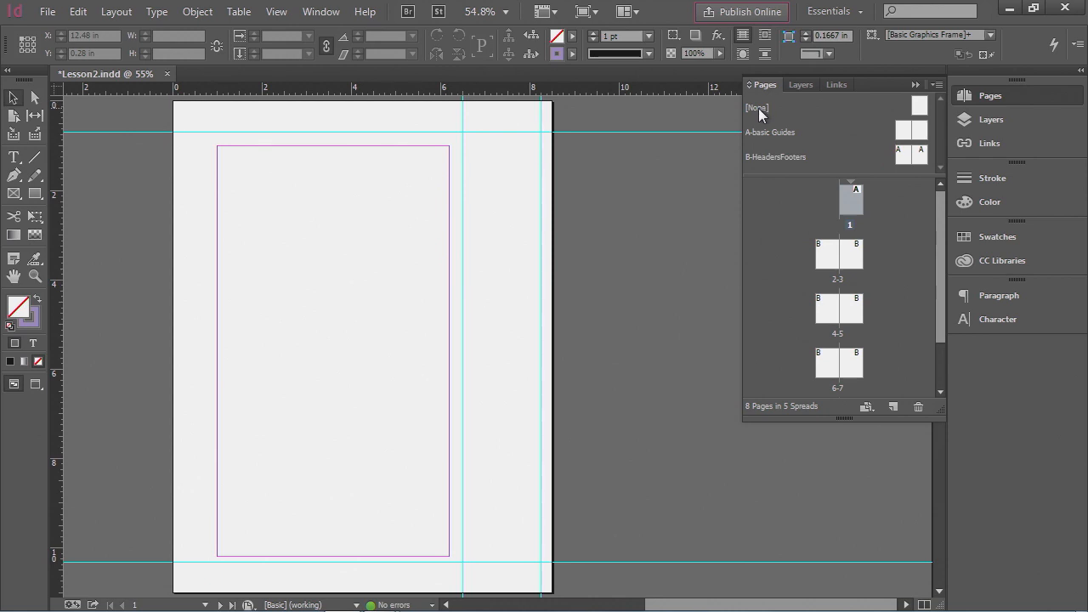
- Apply the [None] master to page 1 and set its inside and outside margins to 0.75 in
drag(759, 108, 854, 204)
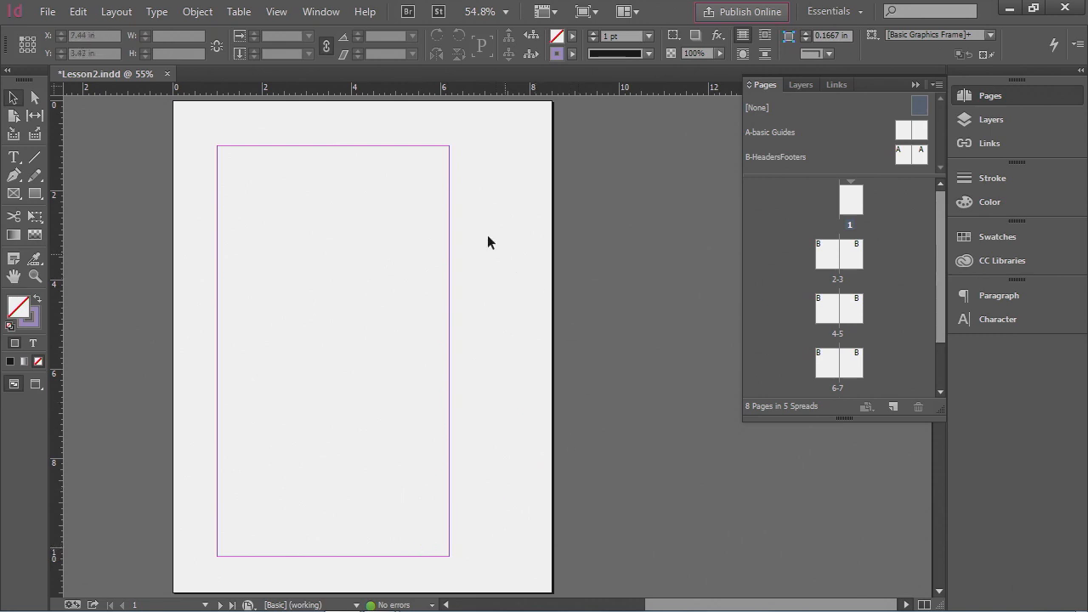
click(114, 12)
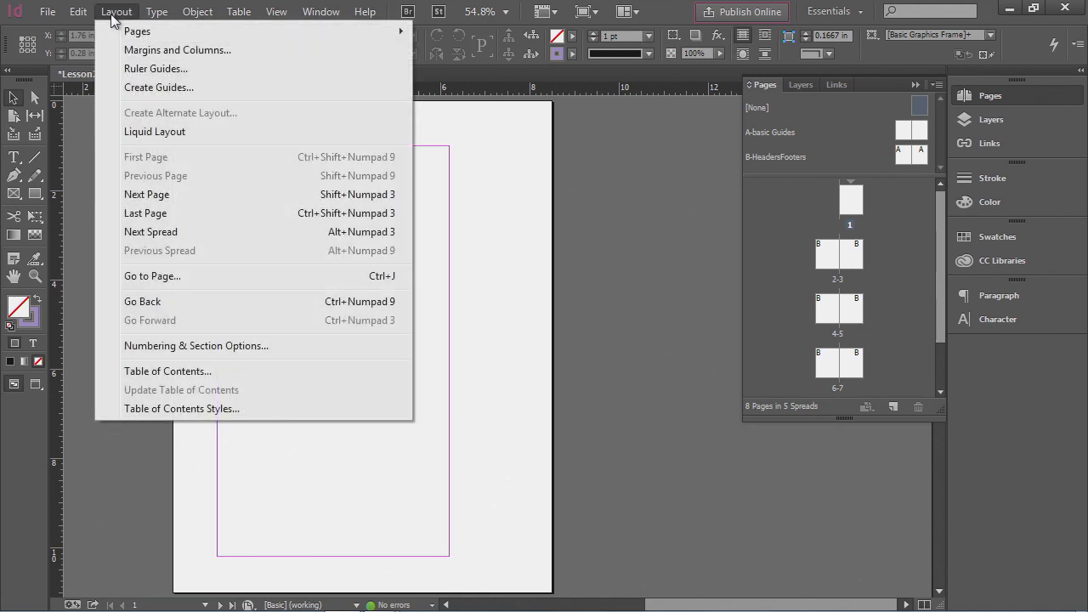
click(161, 51)
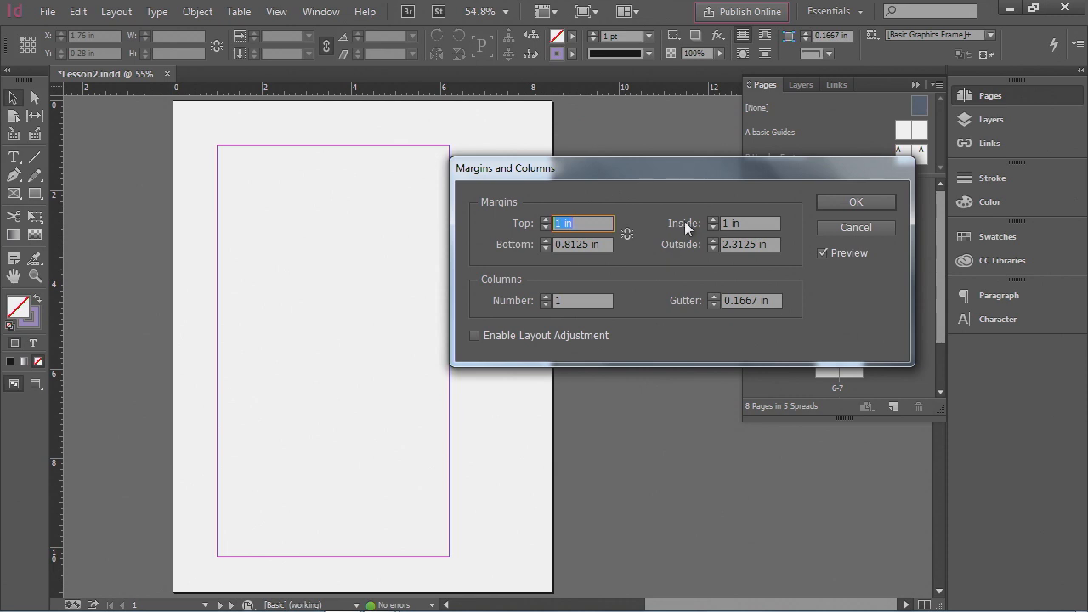
click(736, 224)
text(.75n)
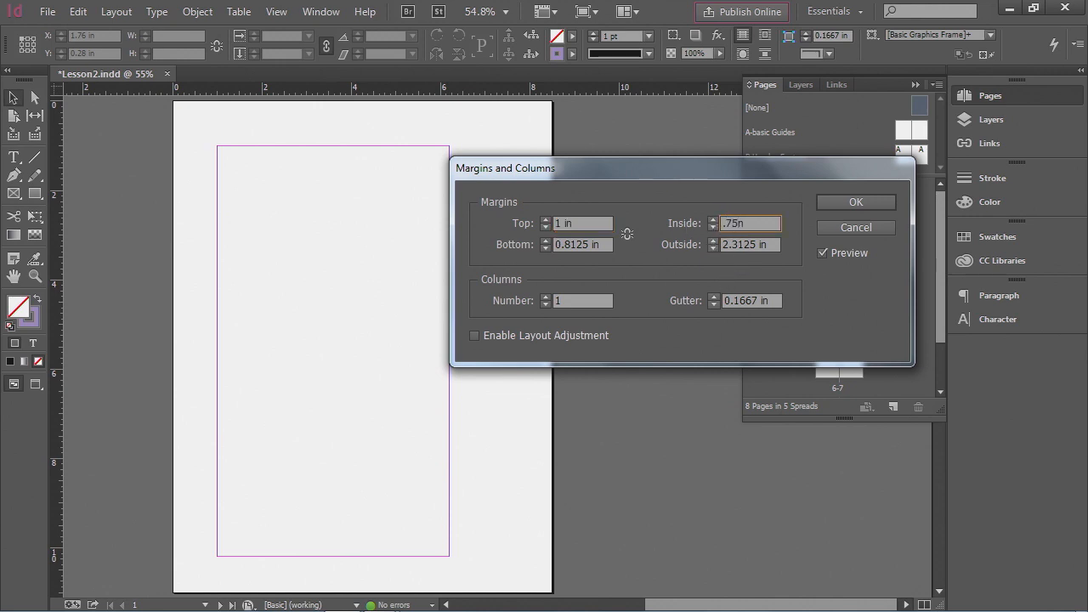
click(753, 246)
click(735, 291)
text(.75)
key(Tab)
drag(763, 249, 682, 247)
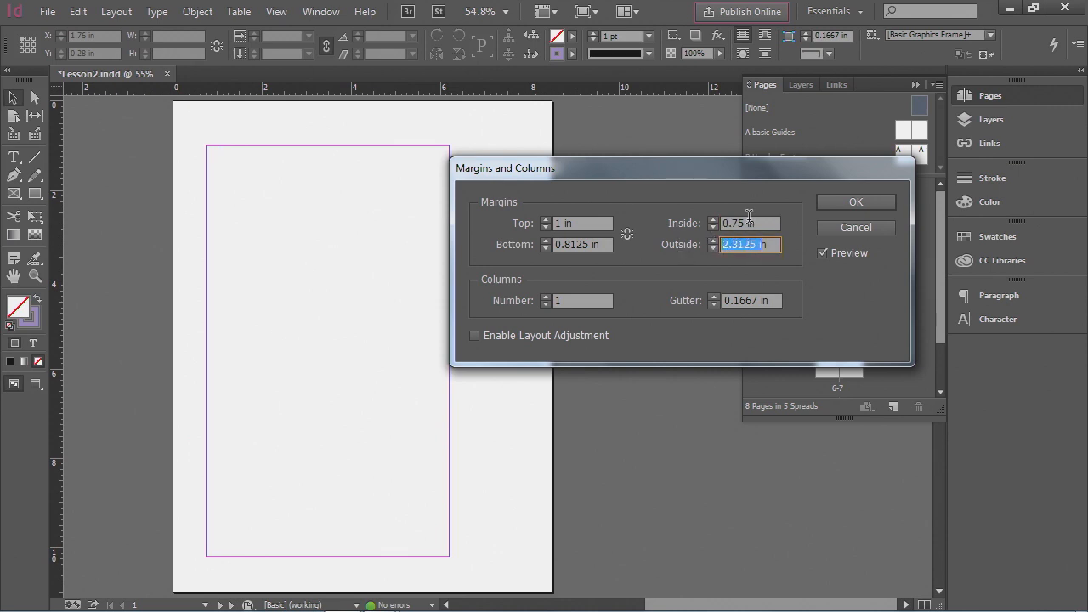
text(.75)
key(Return)
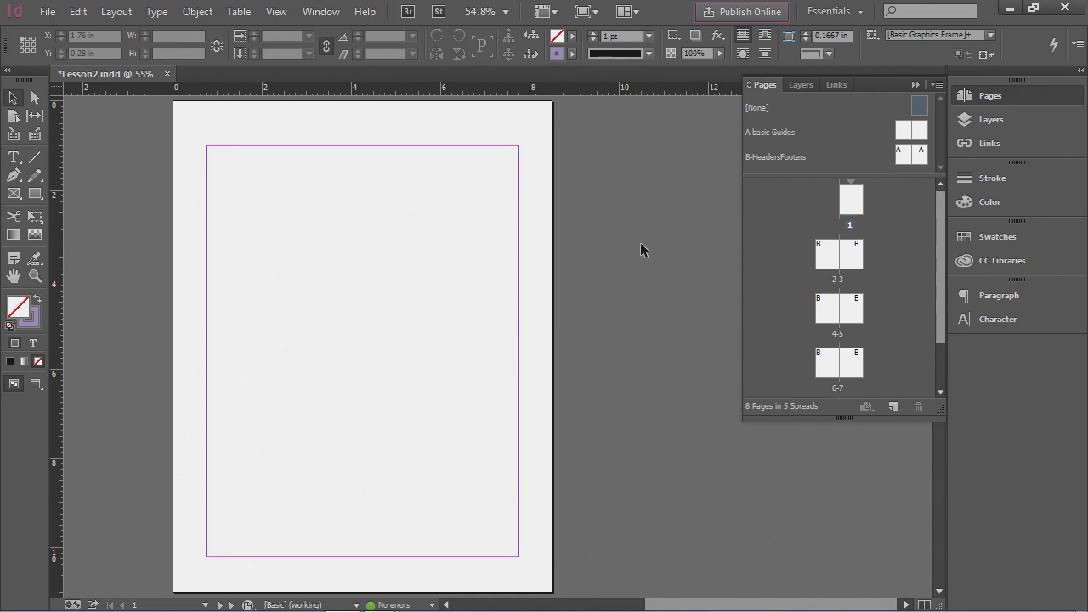
- Save the document
double_click(838, 280)
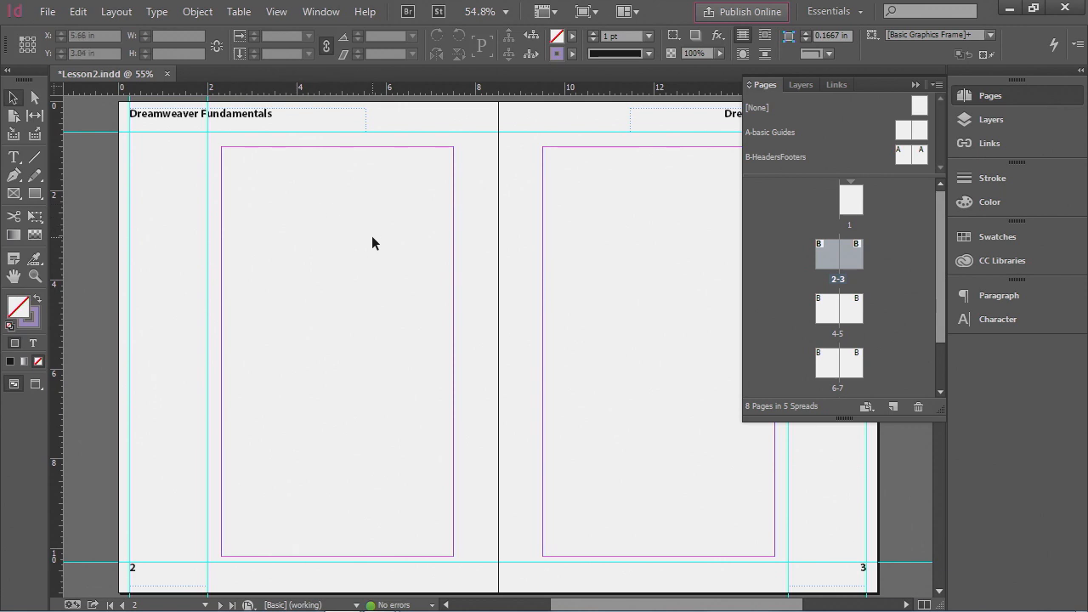
double_click(852, 204)
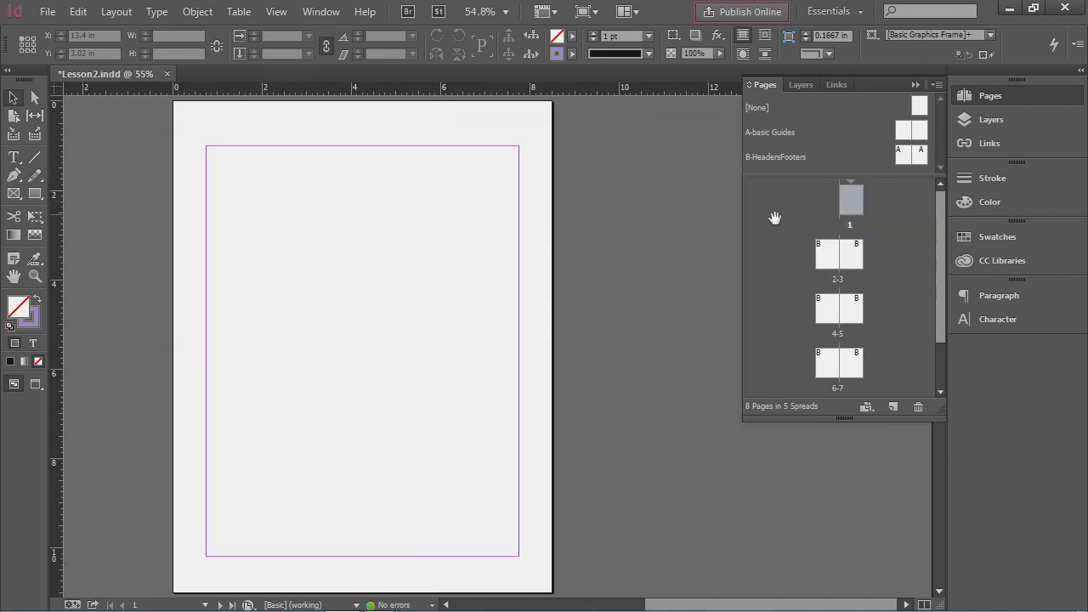
click(47, 12)
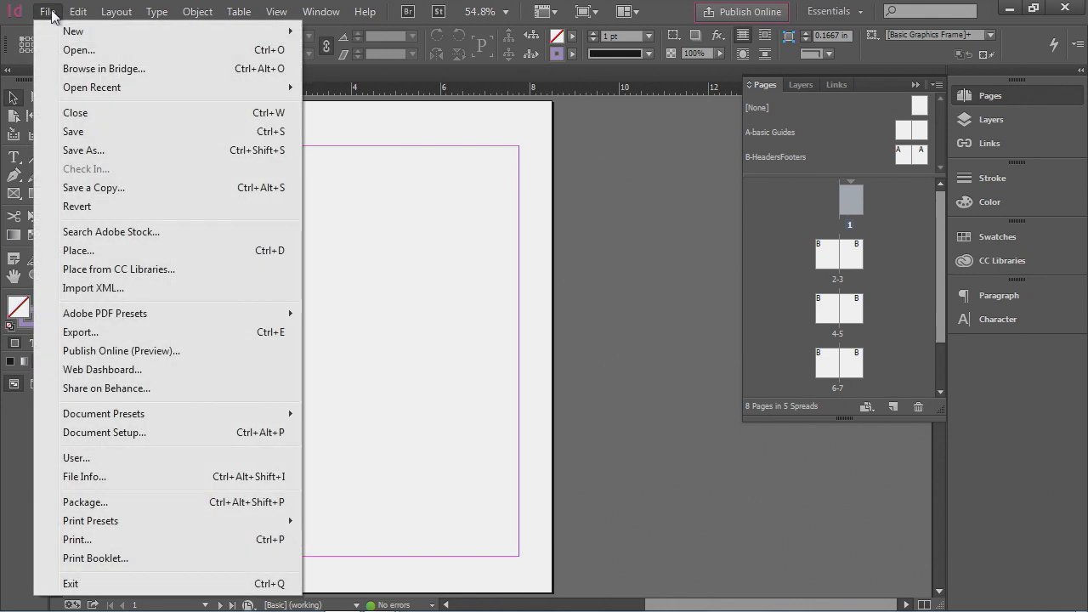
click(93, 136)
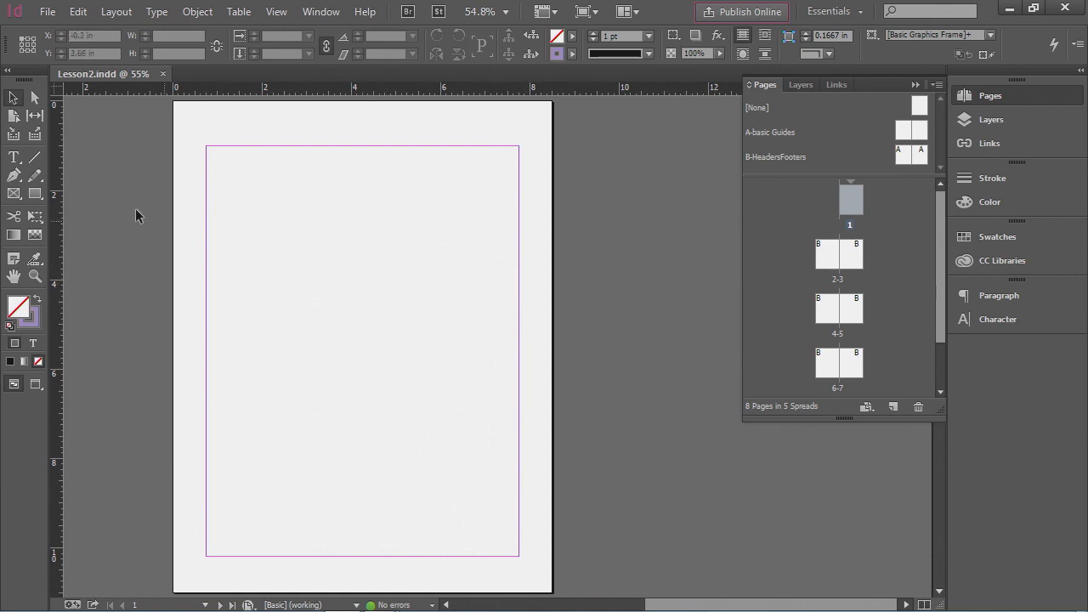
- Draw a text frame across the upper half of page 1's margins and set the type to Myriad Pro Bold 30 pt
click(14, 159)
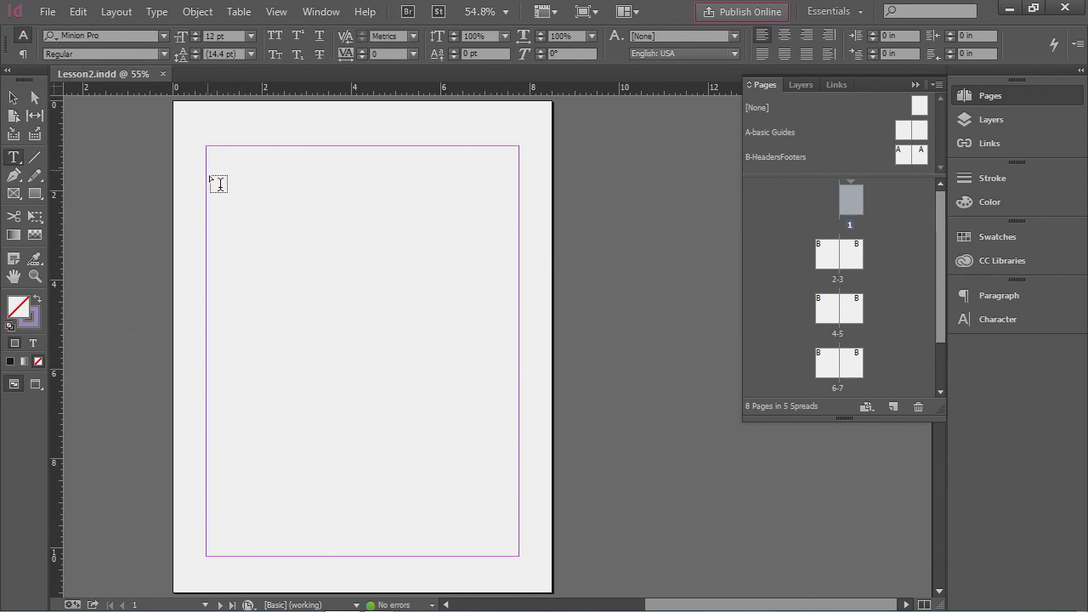
drag(207, 147, 519, 338)
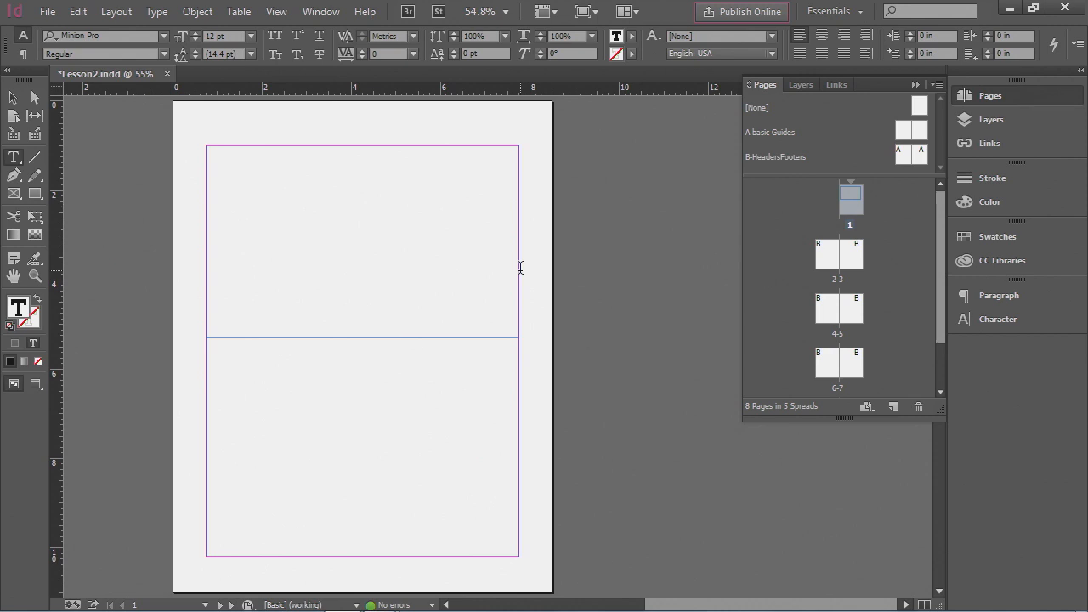
click(164, 37)
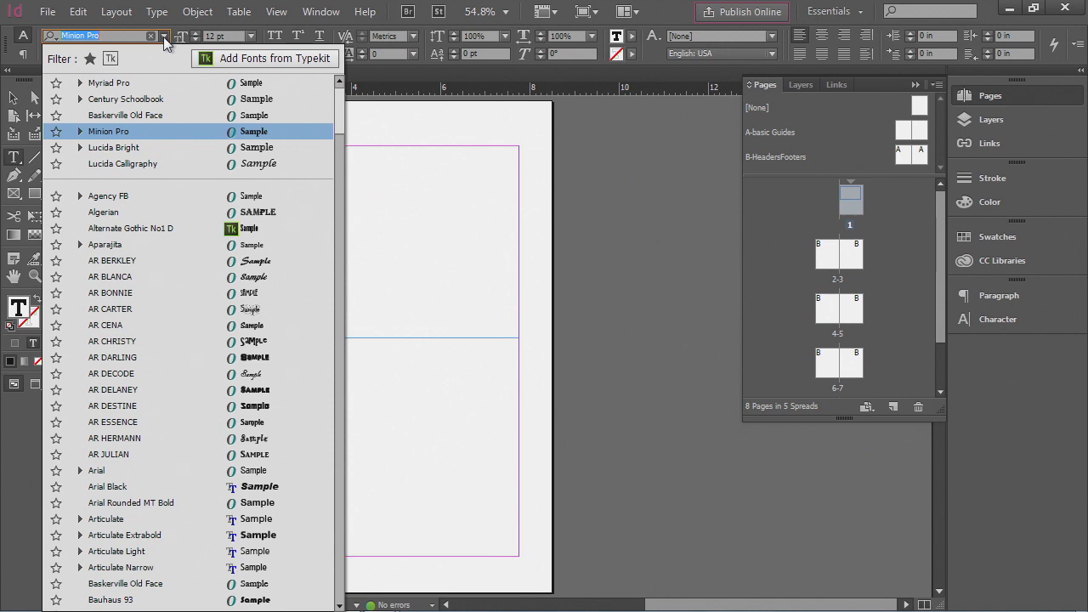
text(myr)
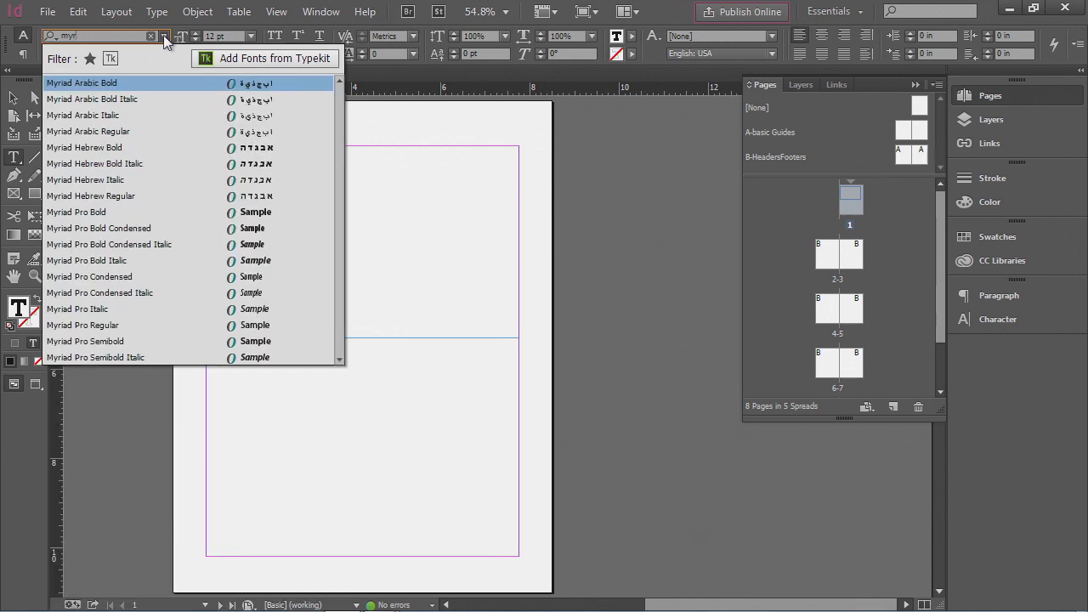
click(102, 219)
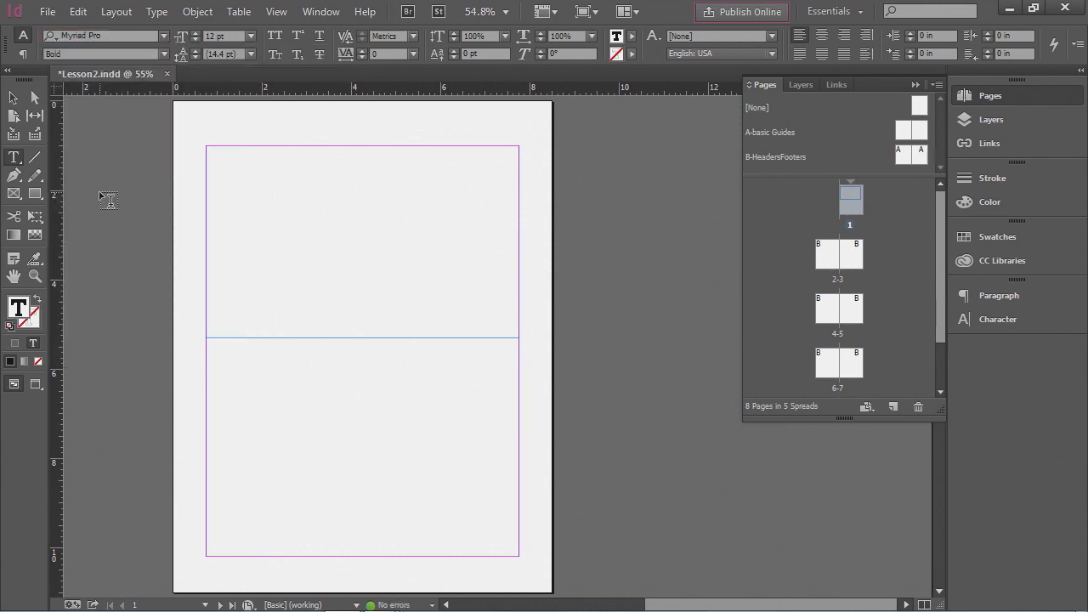
click(251, 36)
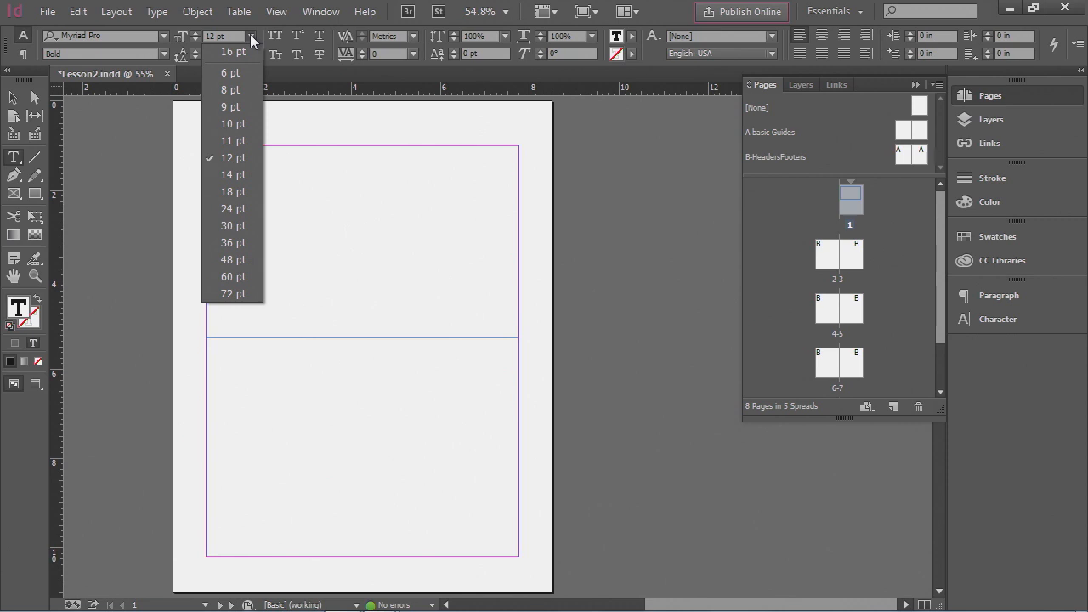
click(246, 225)
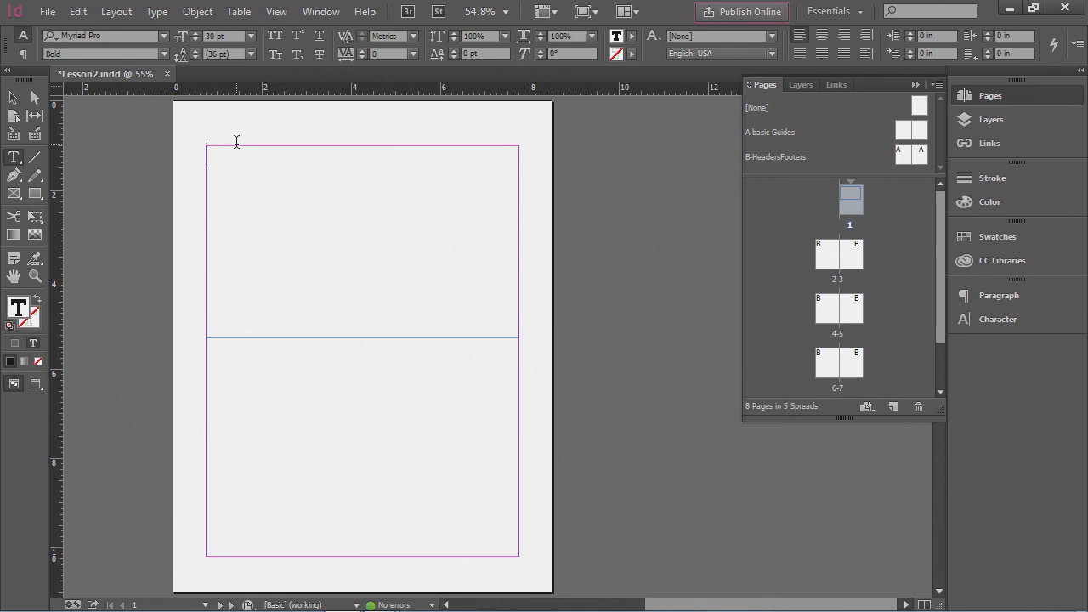
- Enter the title "Dreamweaver Fundamentals" and a second line "Chapter 1: Interface Basics"
text(Dr)
text(m)
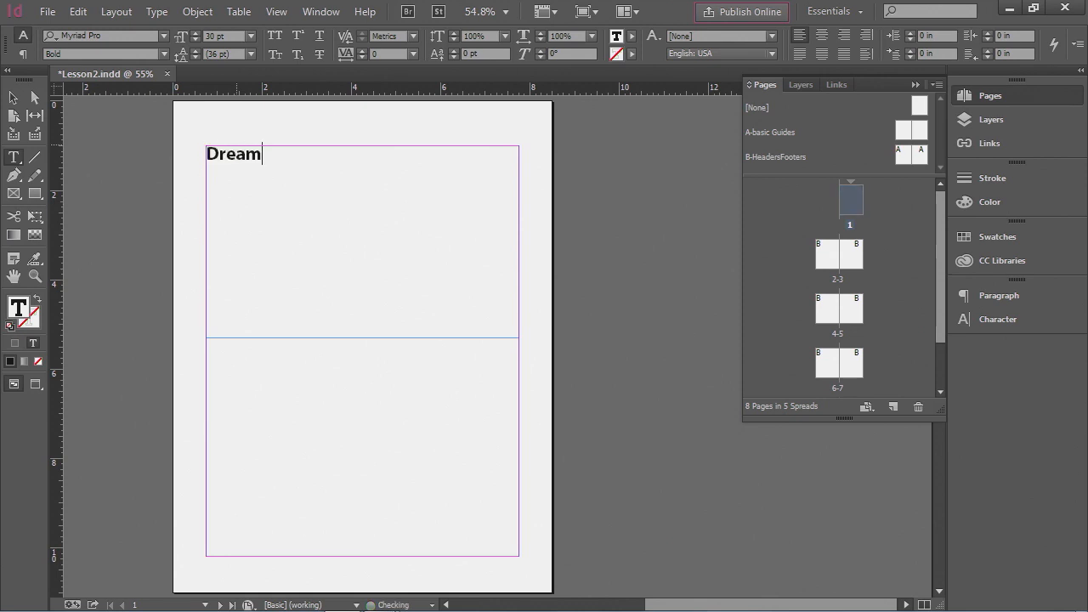
text(weaver Fu)
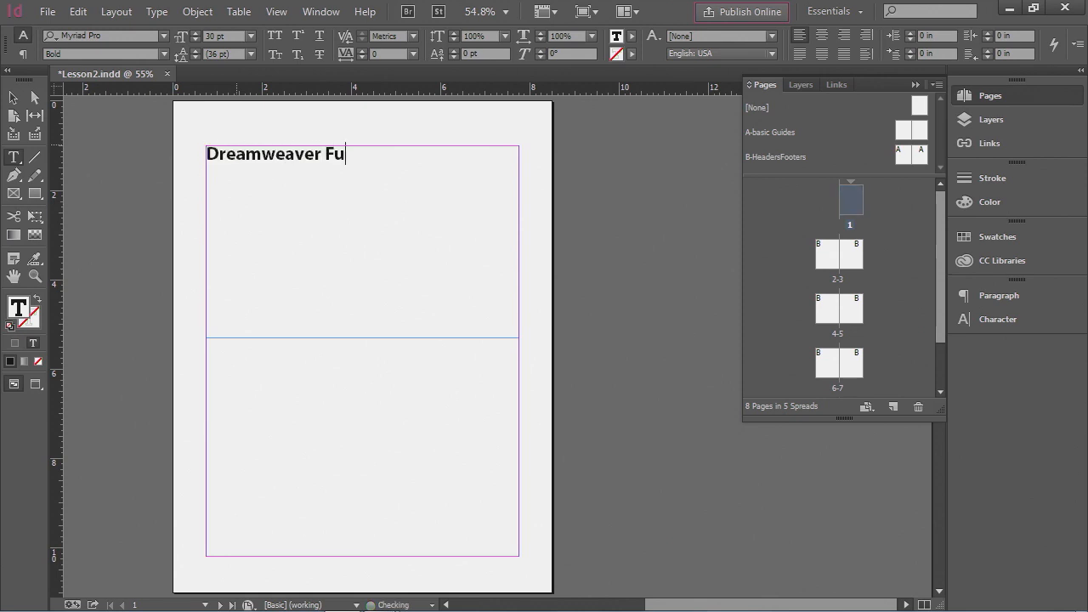
text(ndamentals)
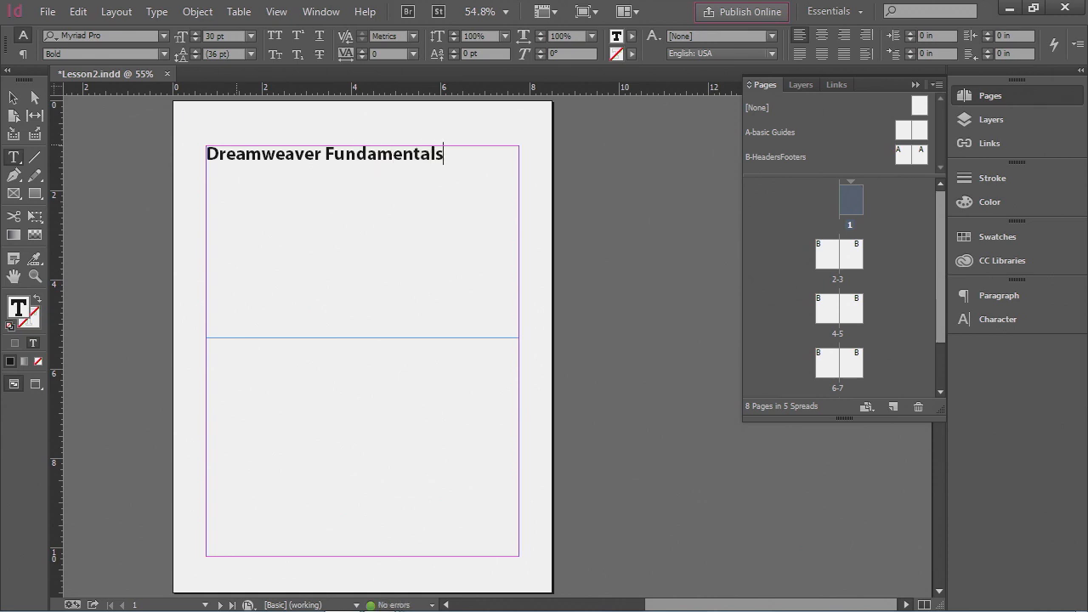
key(Return)
text(Chapter 1)
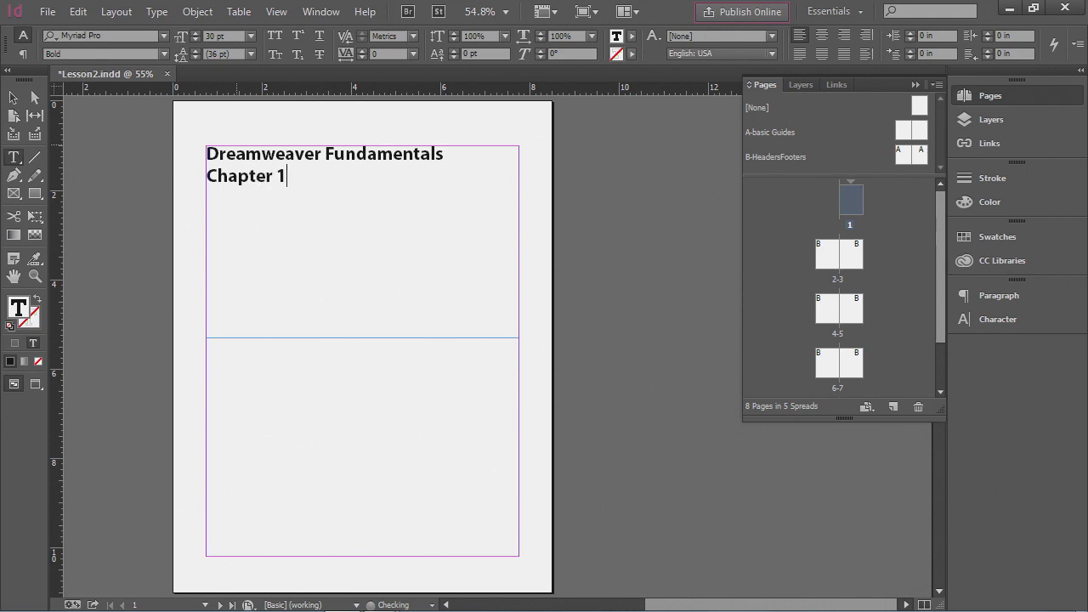
text(: Interface )
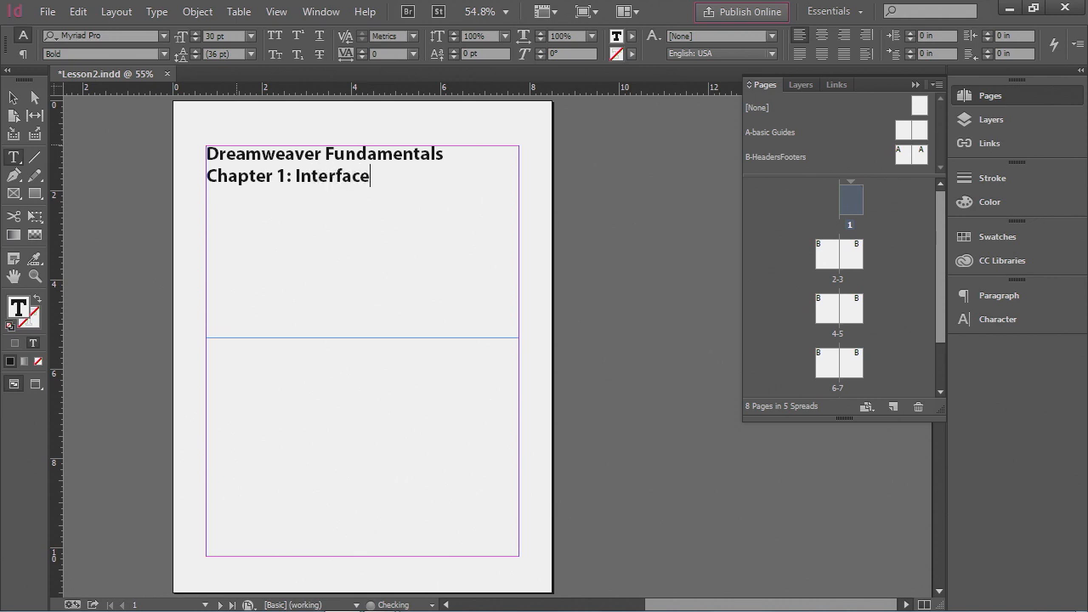
text(Basics)
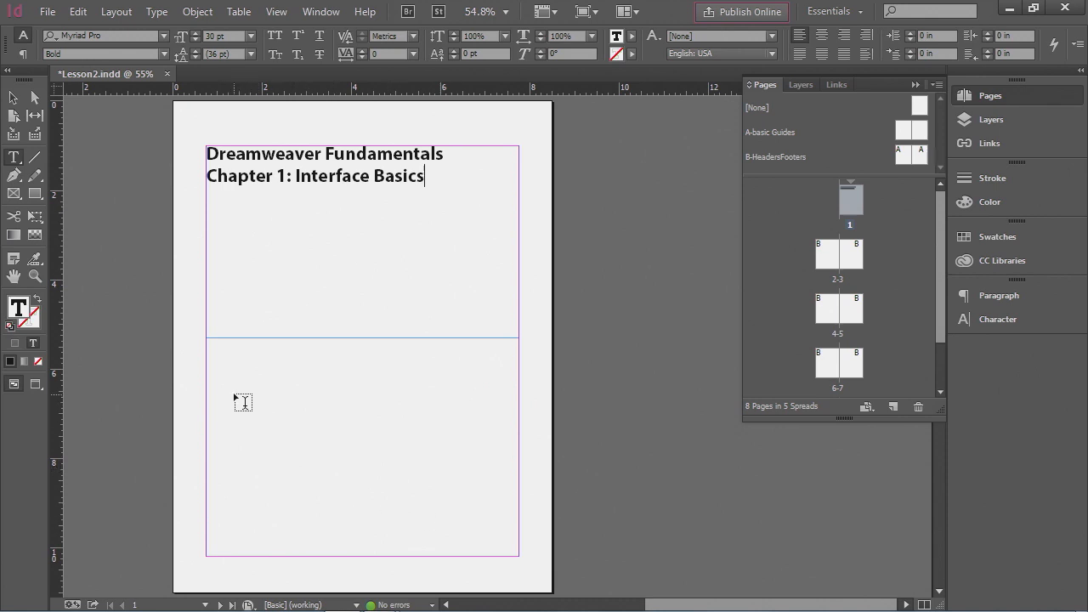
- Draw a text frame about 5.74 × 3.12 in in the lower half and place Intro text.docx from Lesson3, replacing the selected item
drag(234, 393, 490, 533)
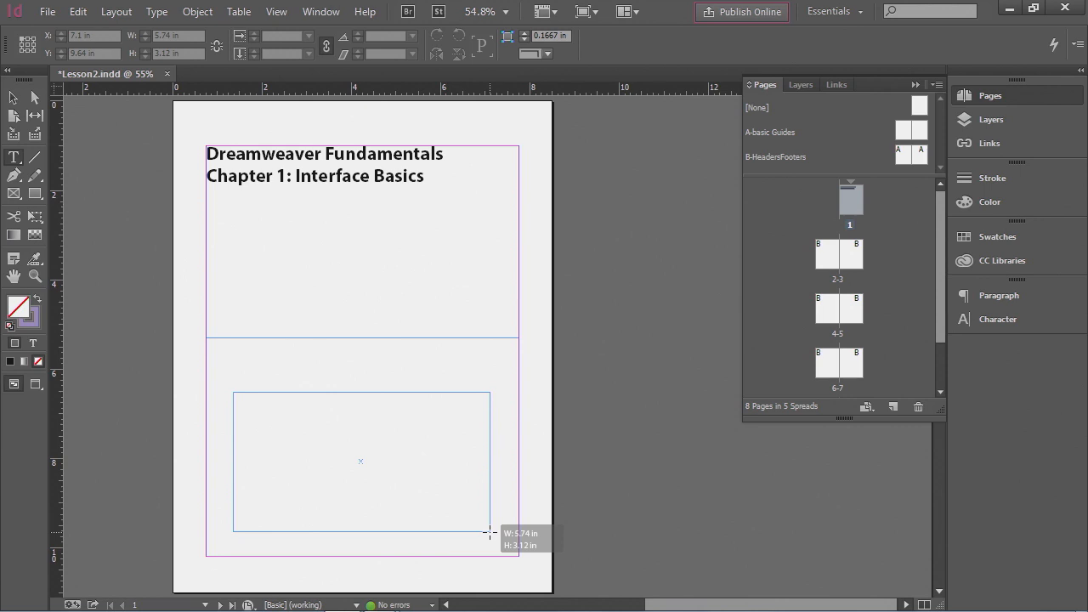
drag(490, 534, 489, 532)
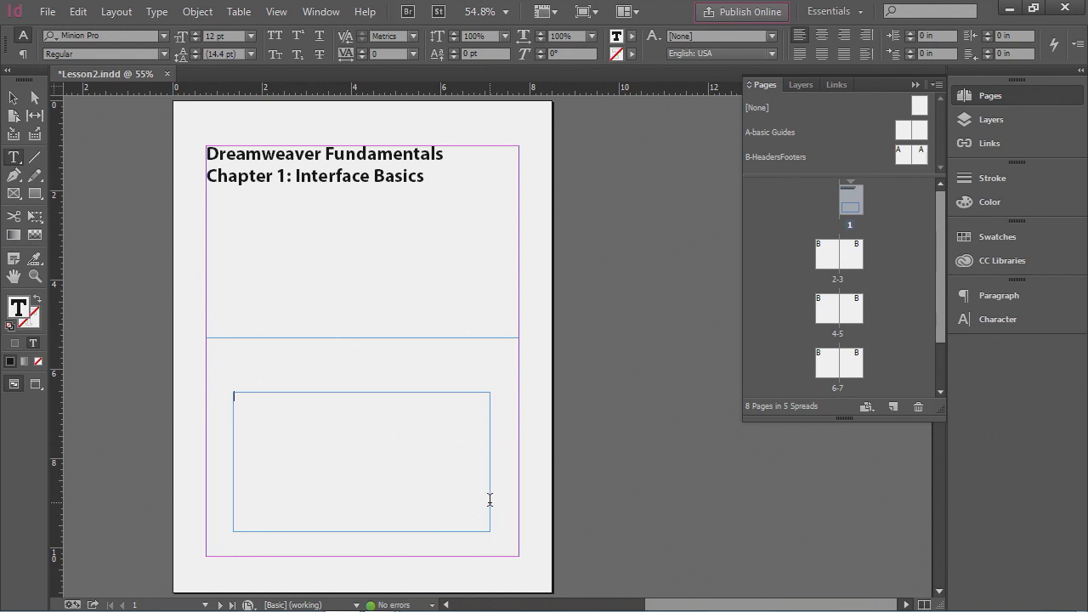
click(48, 14)
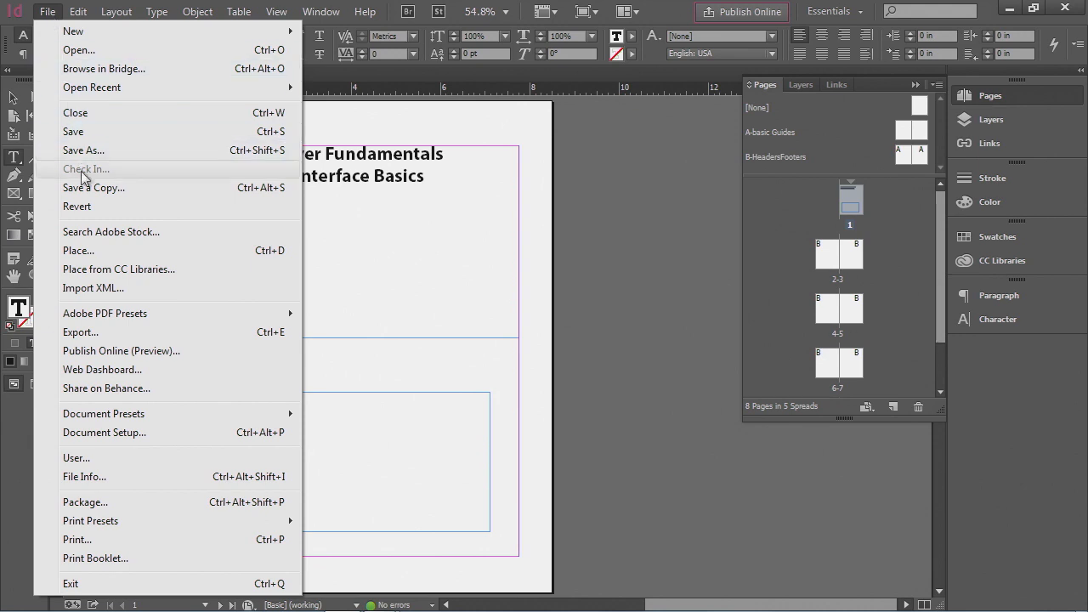
click(99, 252)
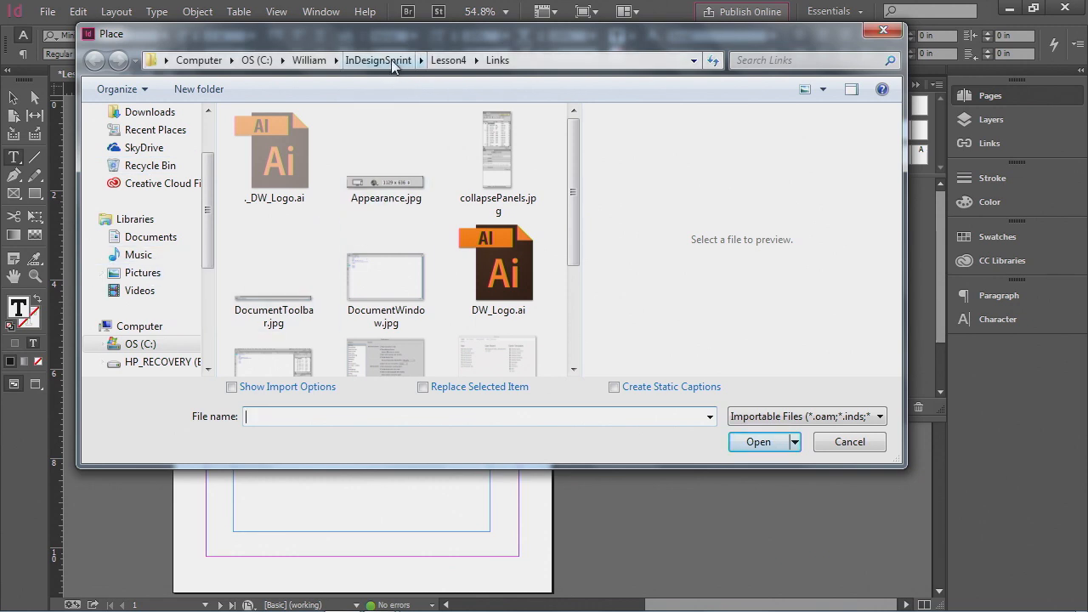
click(393, 61)
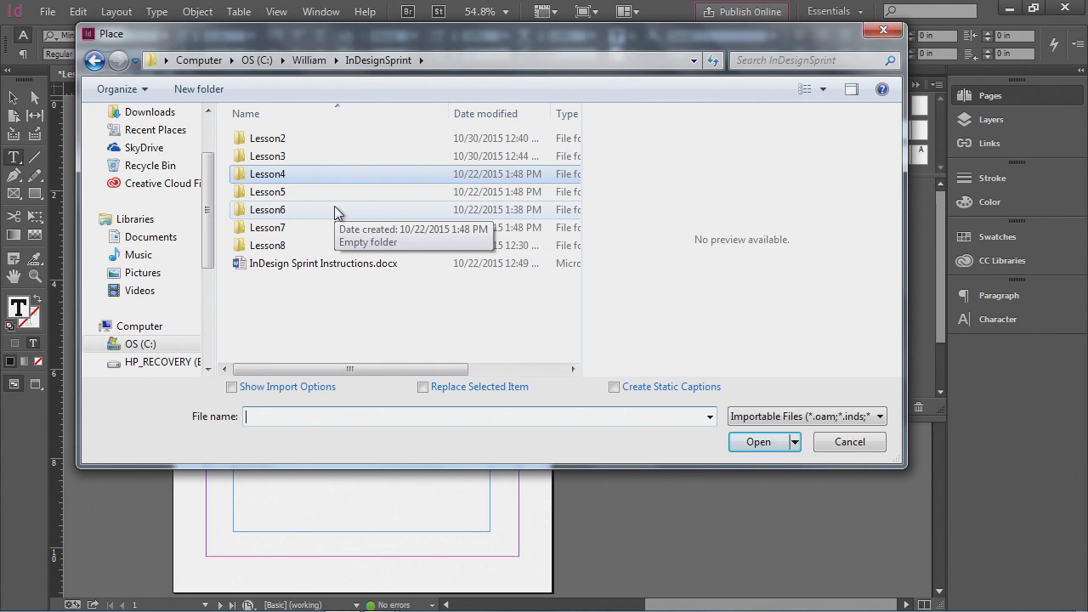
double_click(282, 156)
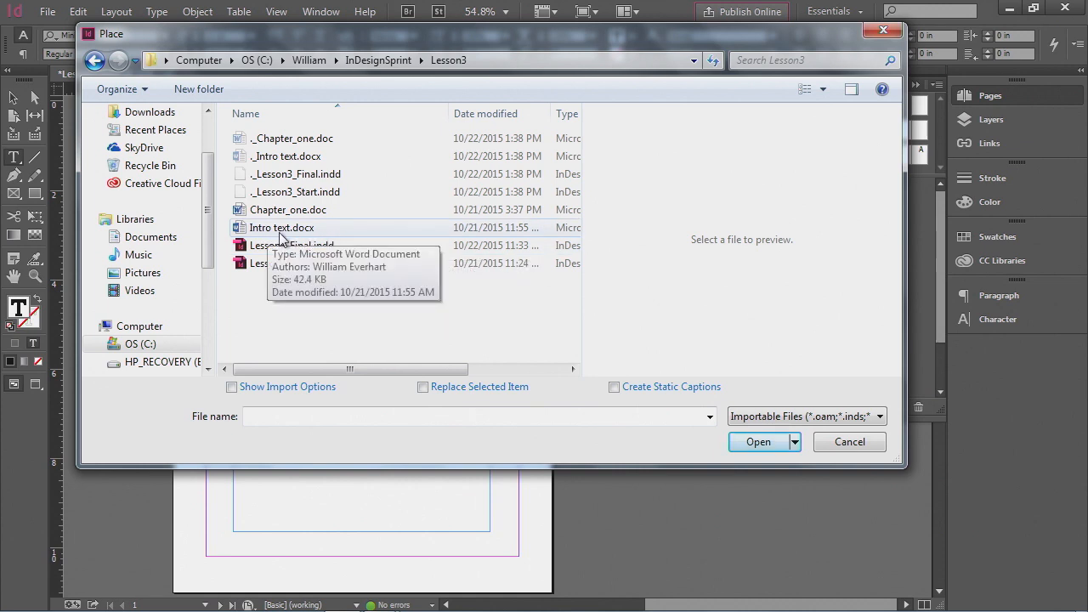
click(305, 234)
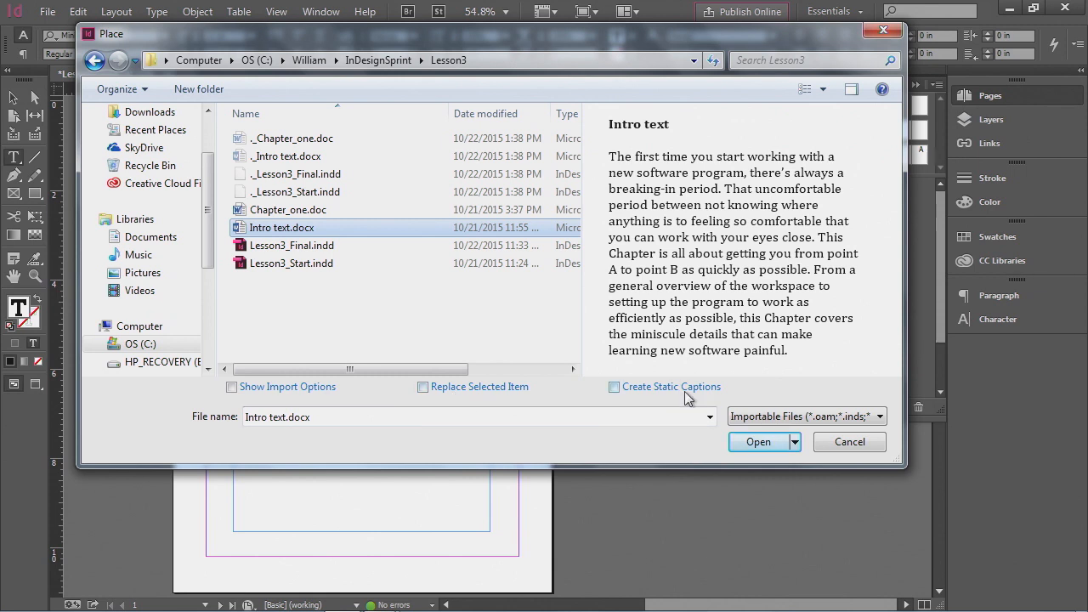
click(423, 387)
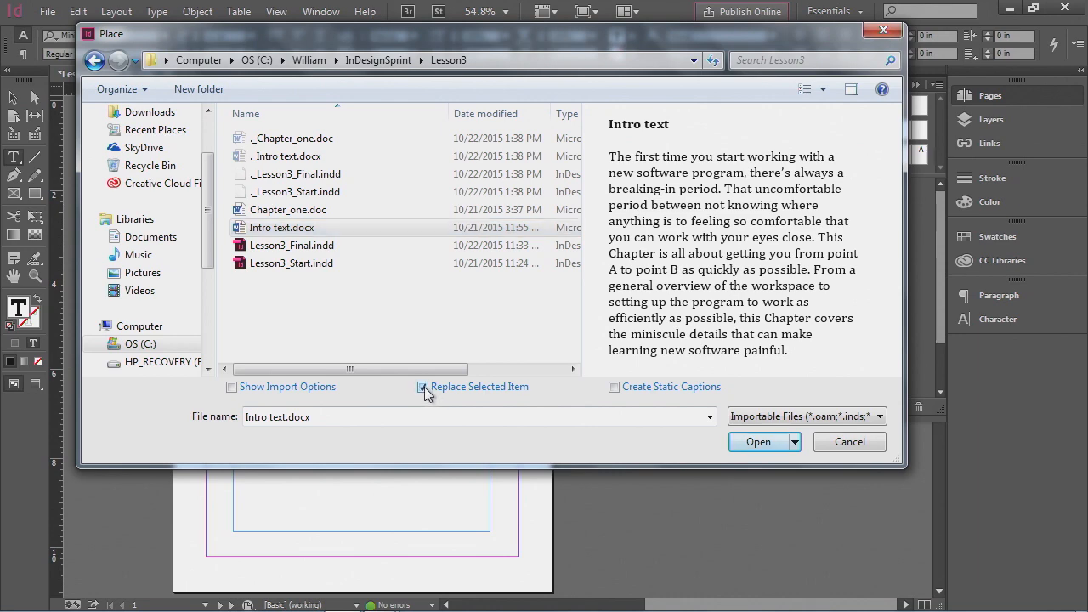
drag(251, 48, 421, 49)
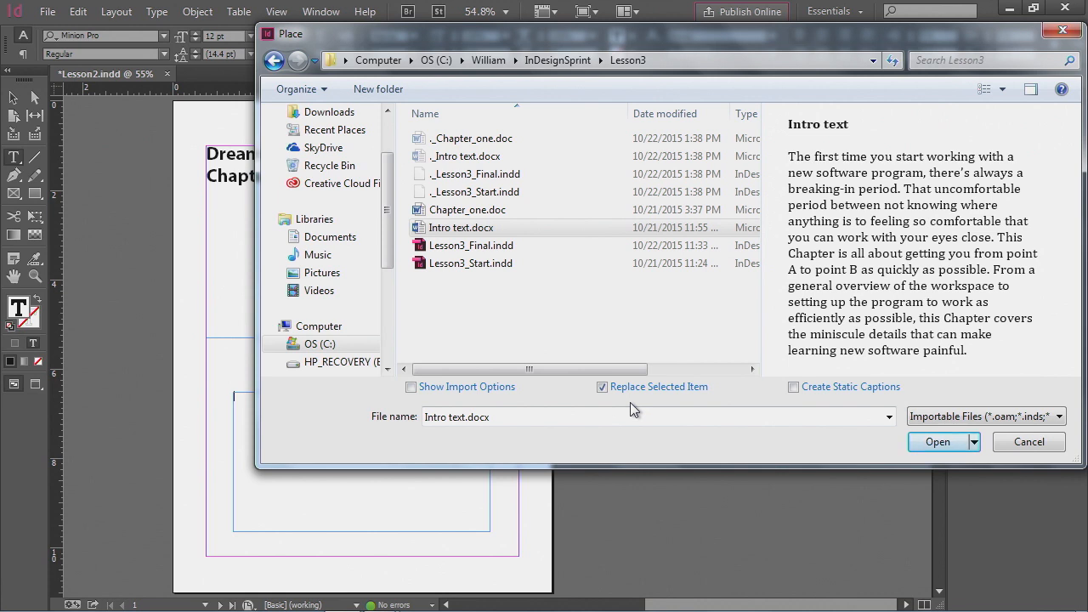
click(935, 442)
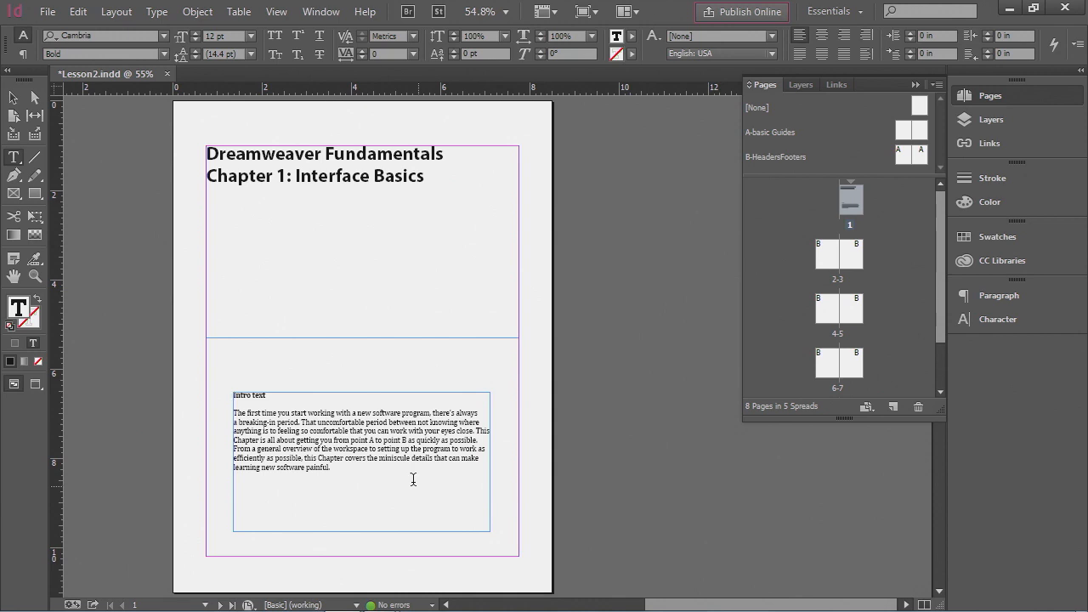
drag(420, 449, 345, 431)
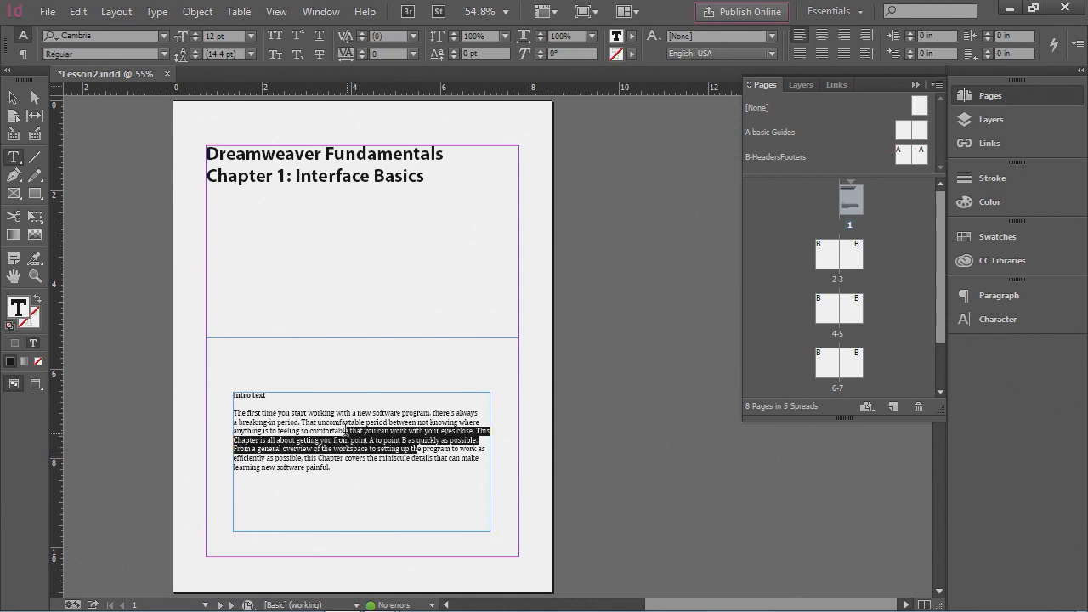
click(360, 485)
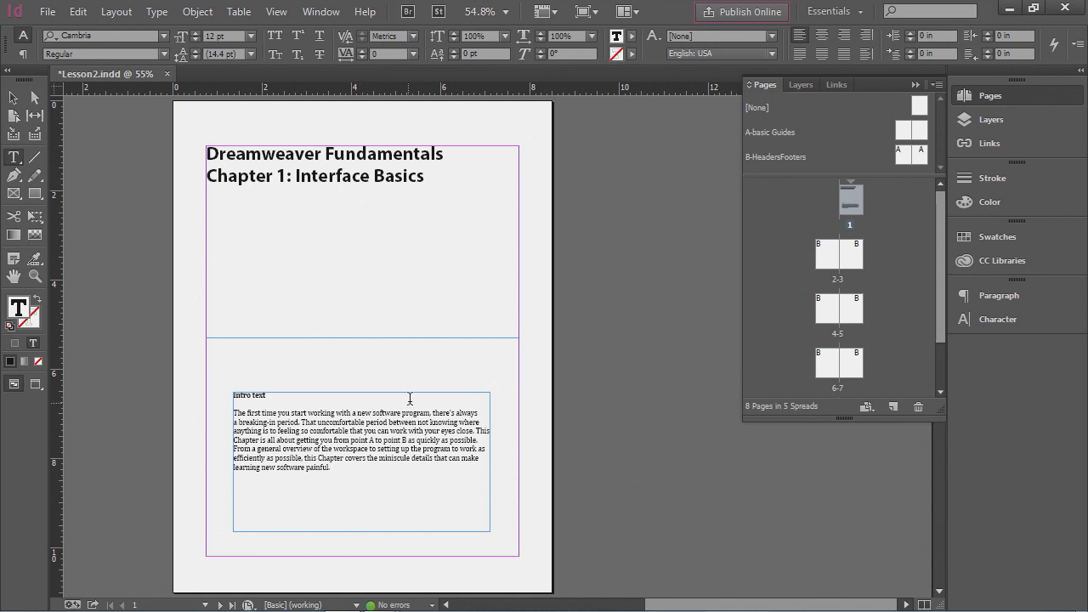
- Go to spread 2-3 and place Chapter_one.doc from Lesson3 at the top of page 2's margins, without replacing the selected item
double_click(834, 258)
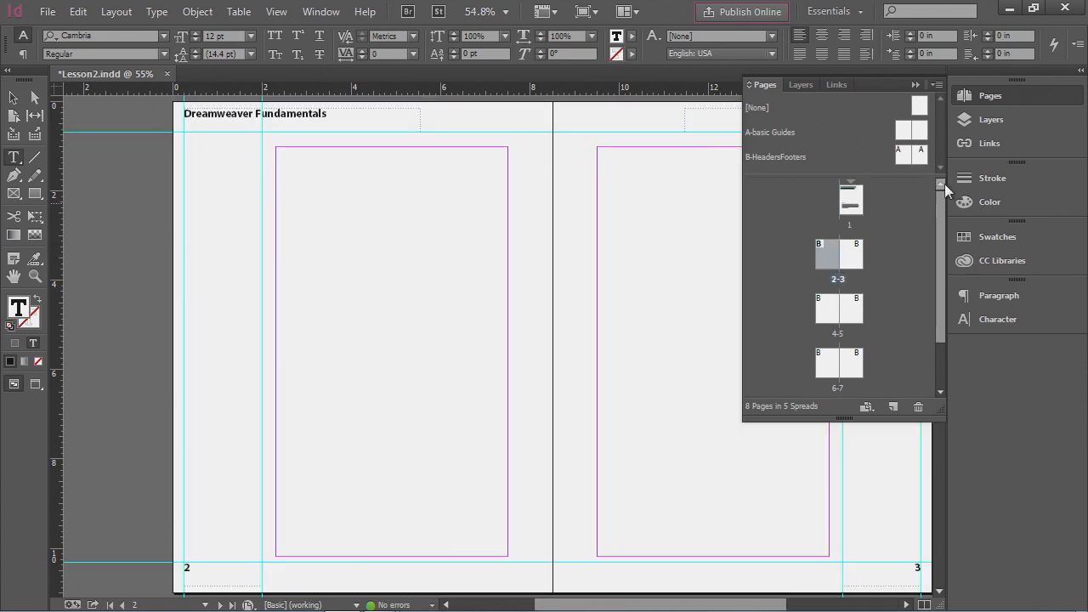
click(1006, 96)
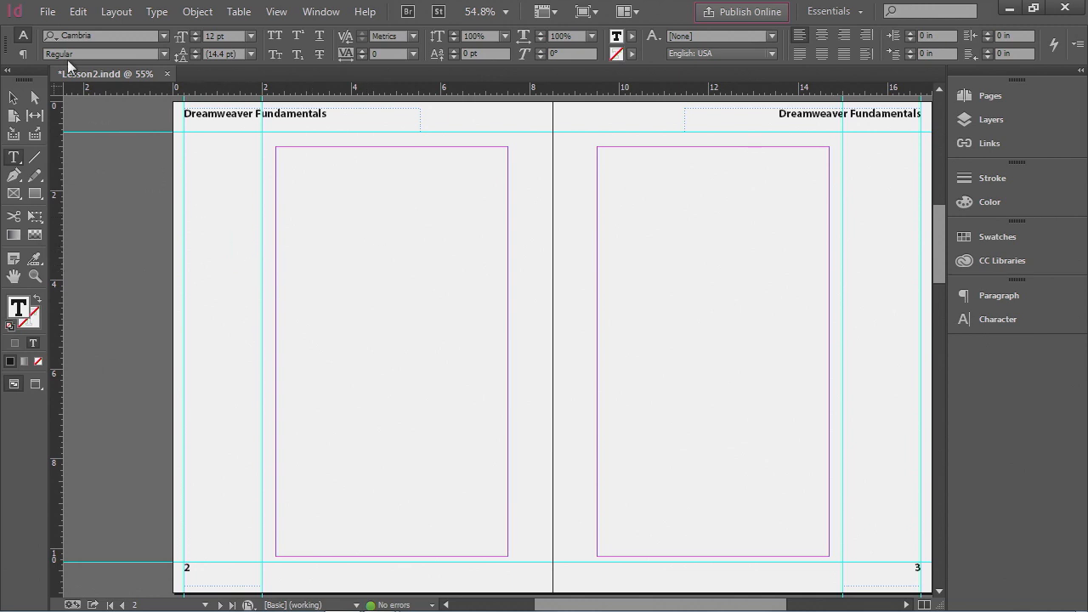
click(47, 12)
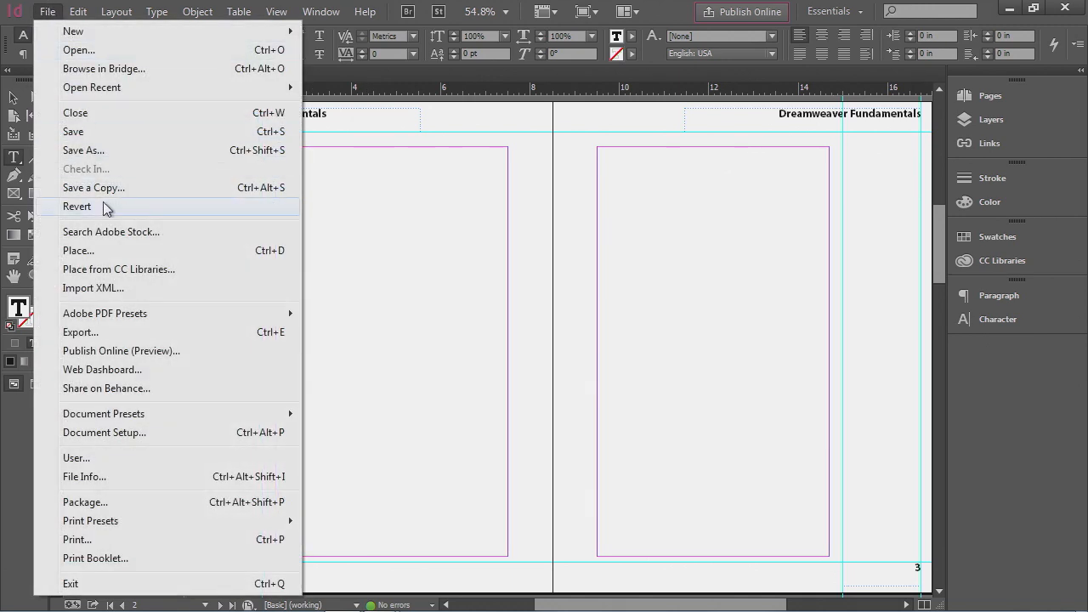
click(114, 251)
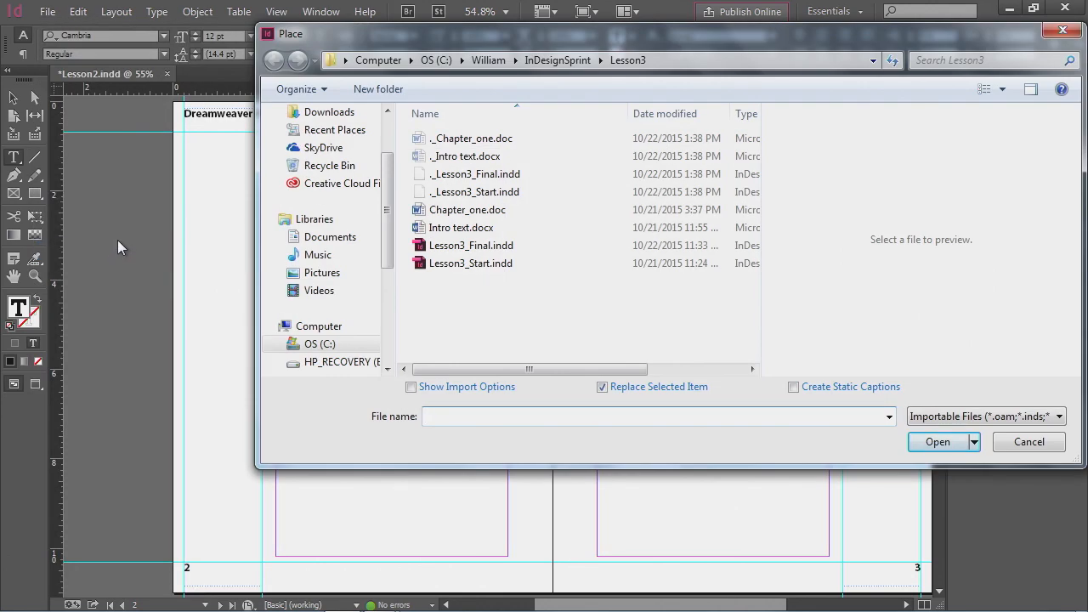
click(486, 213)
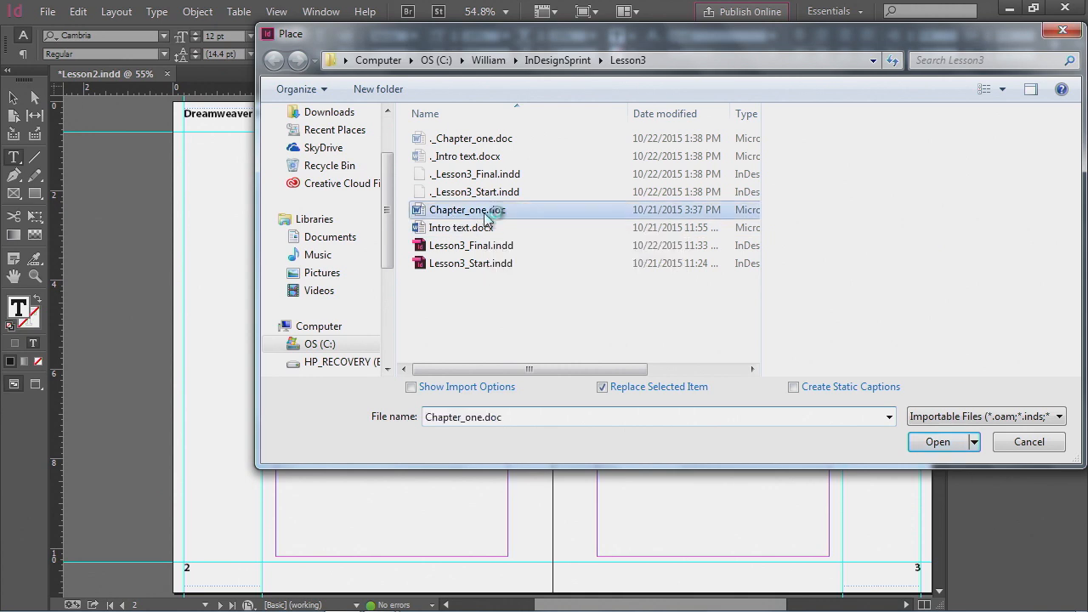
click(648, 386)
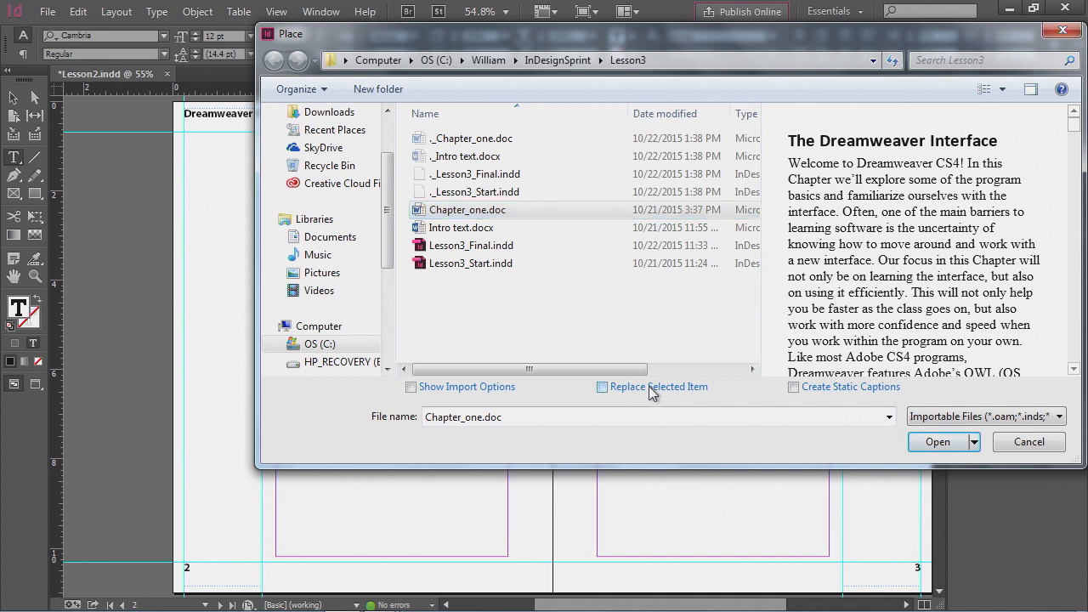
click(936, 442)
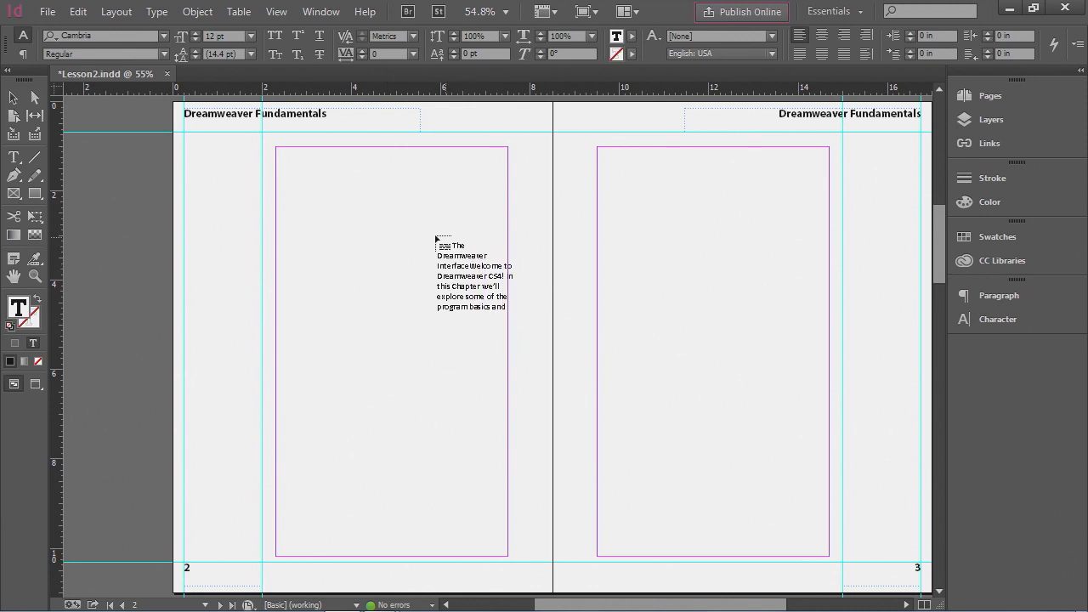
click(375, 150)
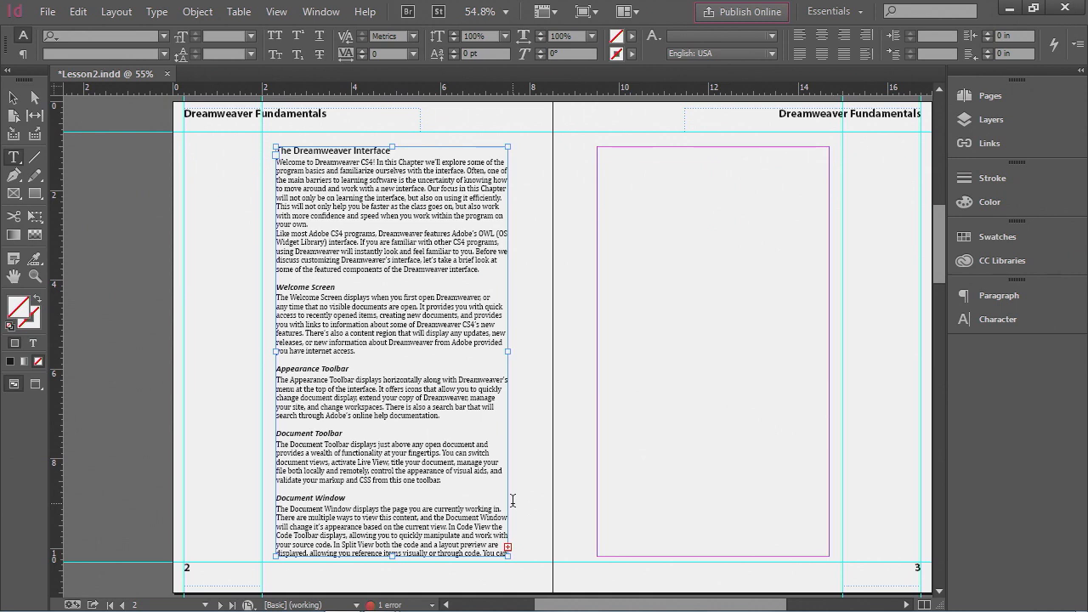
- Thread the overflow text from page 2's frame into a new frame at the top of page 3's margins
click(12, 98)
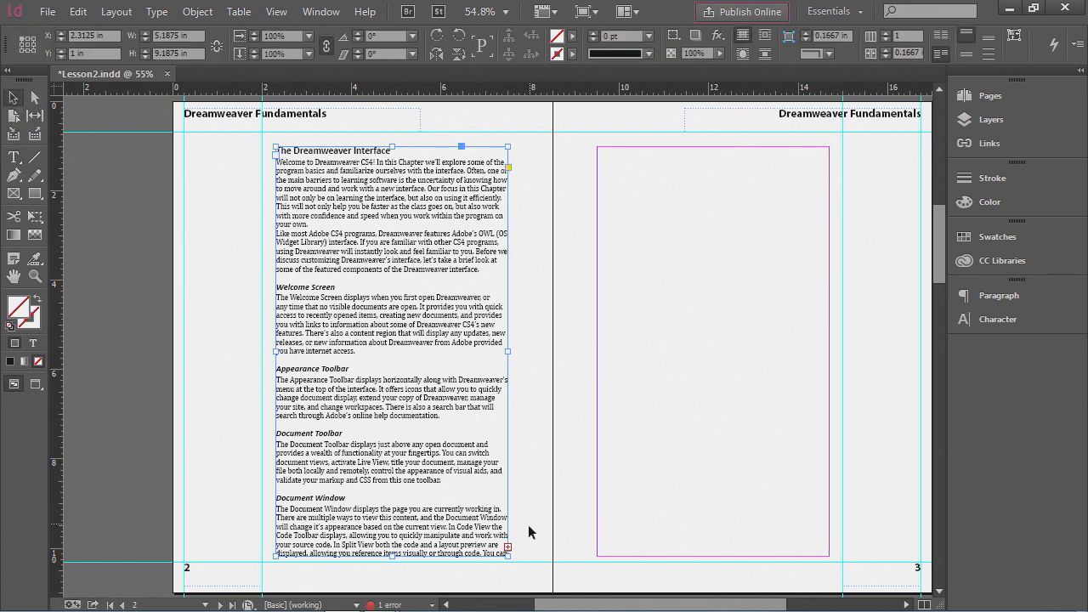
click(508, 547)
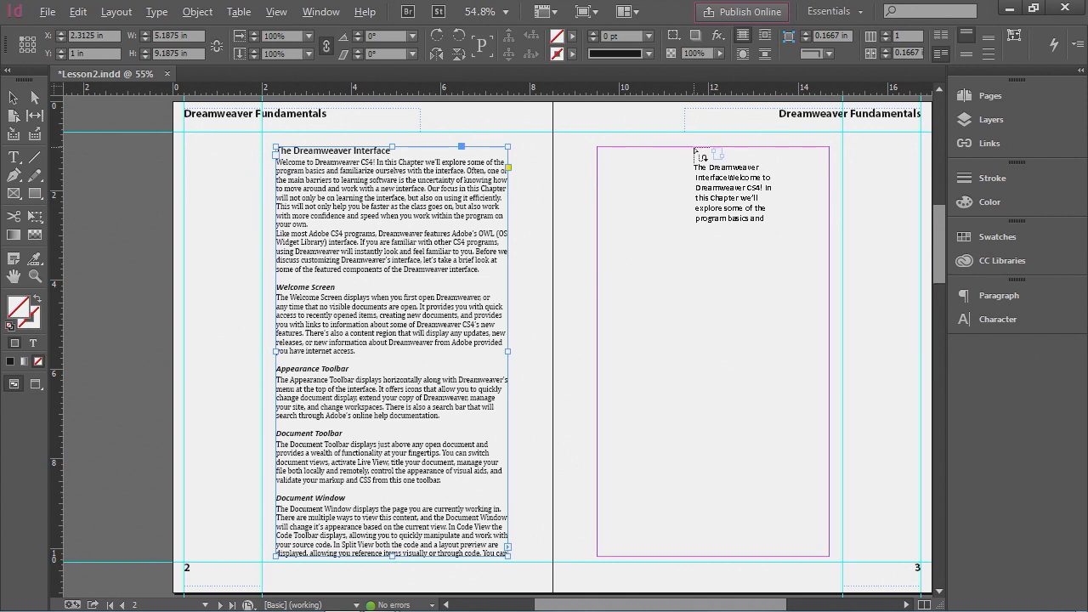
click(696, 153)
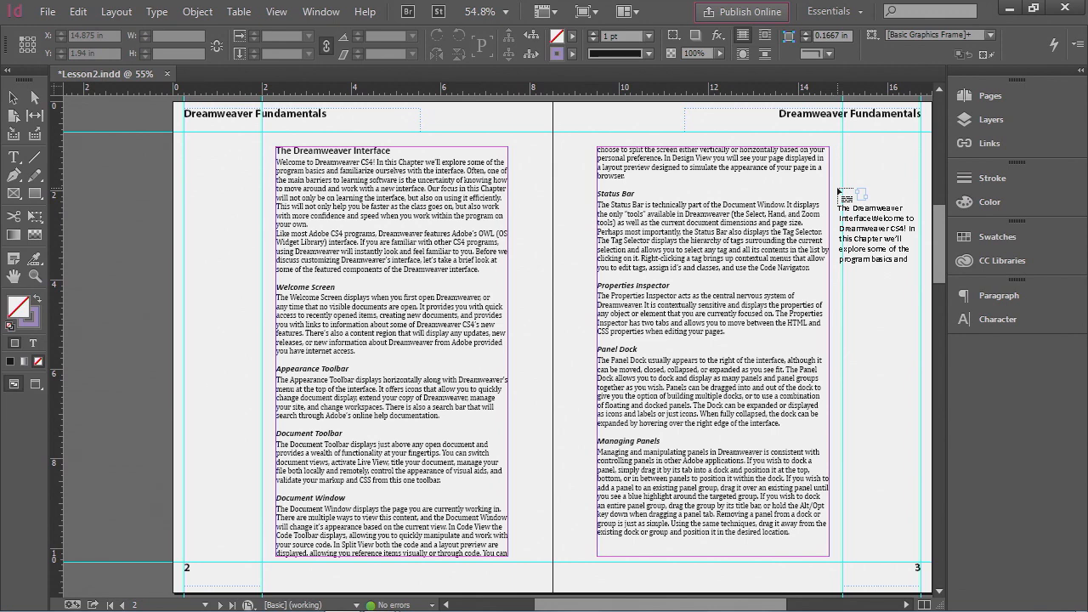
- Move to the next spread and autoflow the remaining chapter text starting at the top of page 4
click(116, 12)
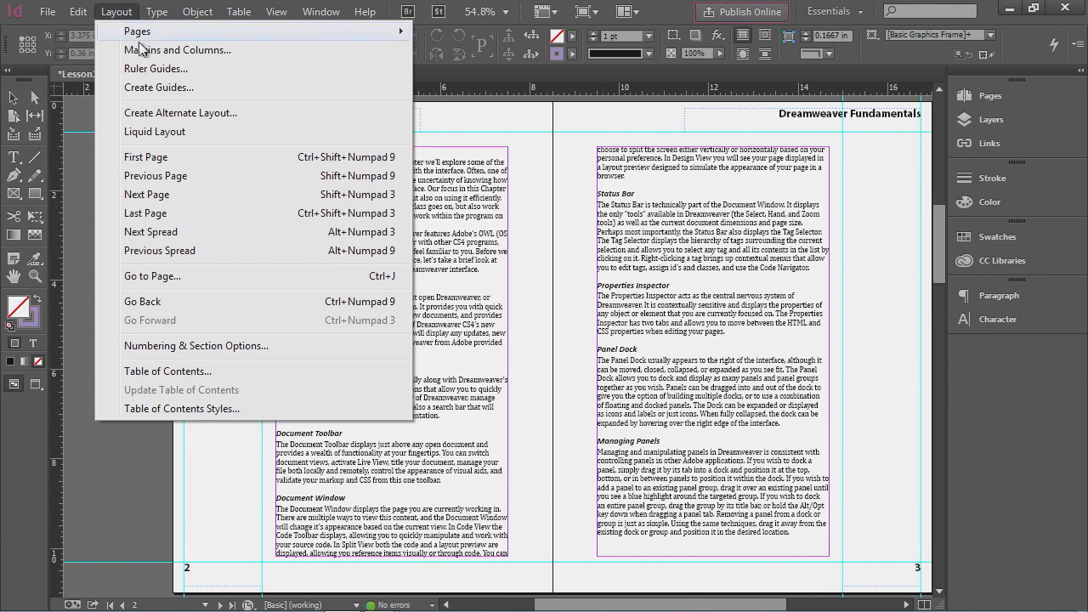
click(183, 234)
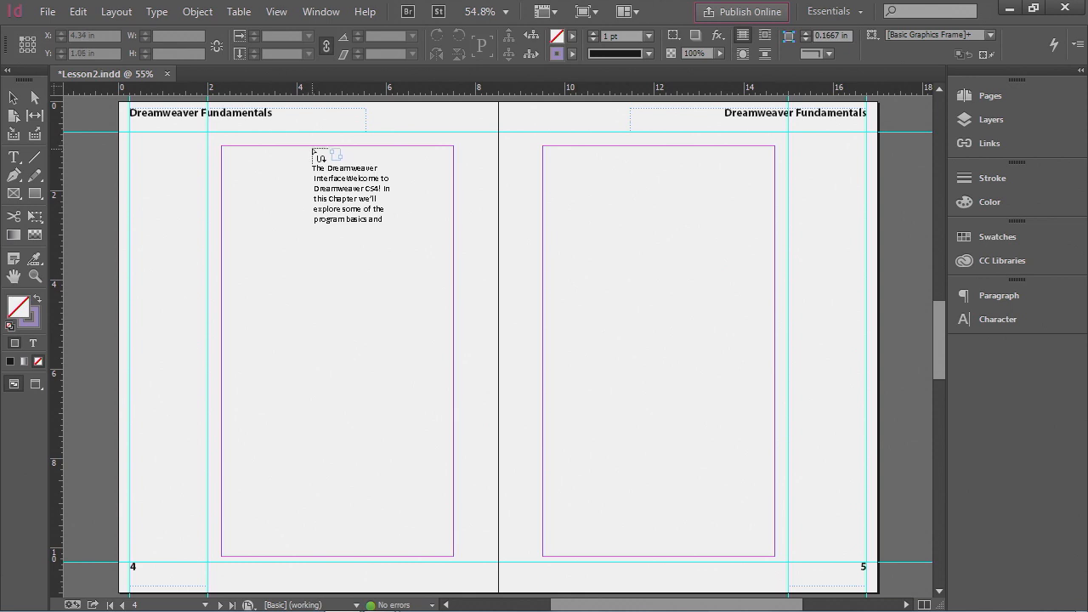
click(313, 153)
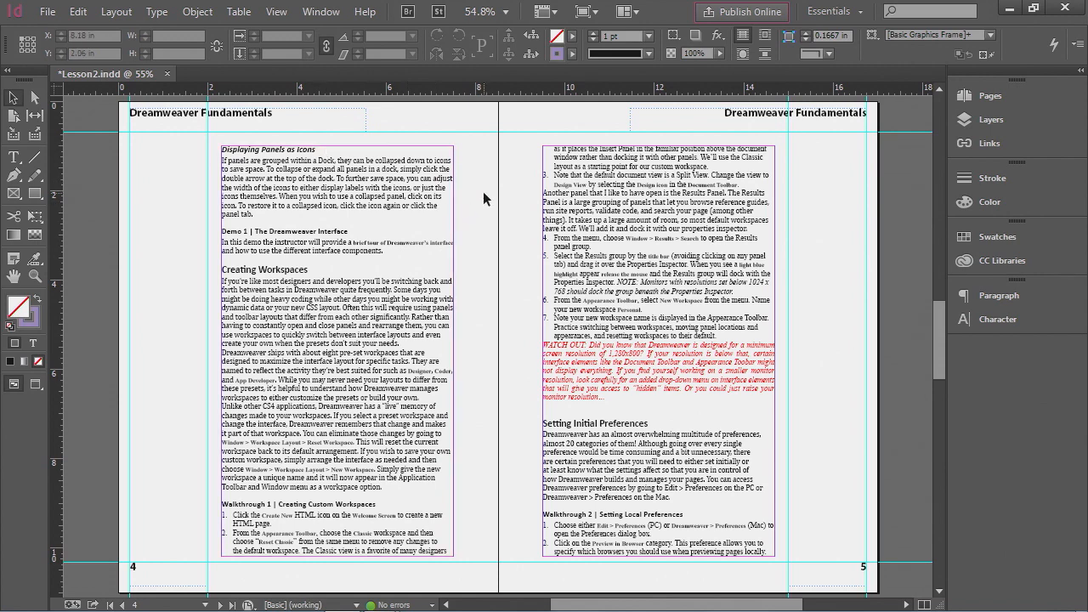
- Open the page thumbnails and jump to the last spread to check where the flowed text ends
click(988, 98)
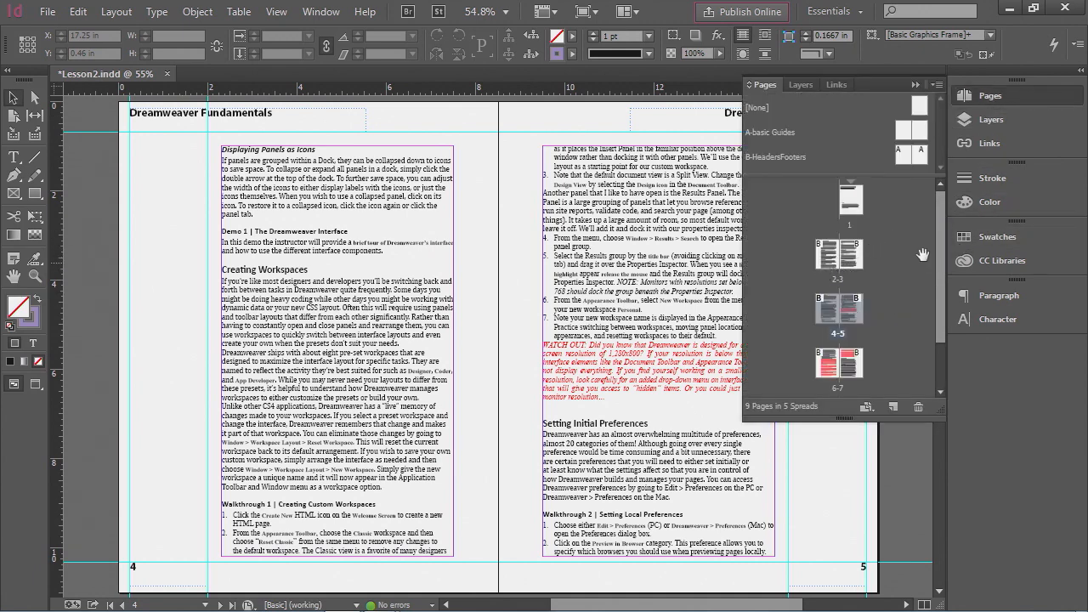
drag(941, 223, 942, 263)
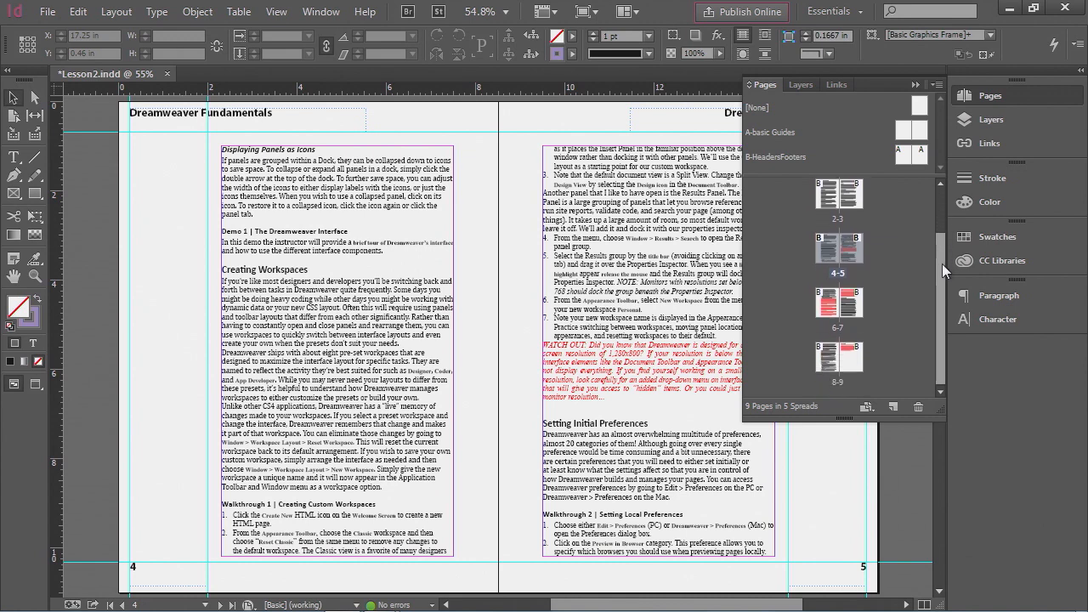
double_click(848, 365)
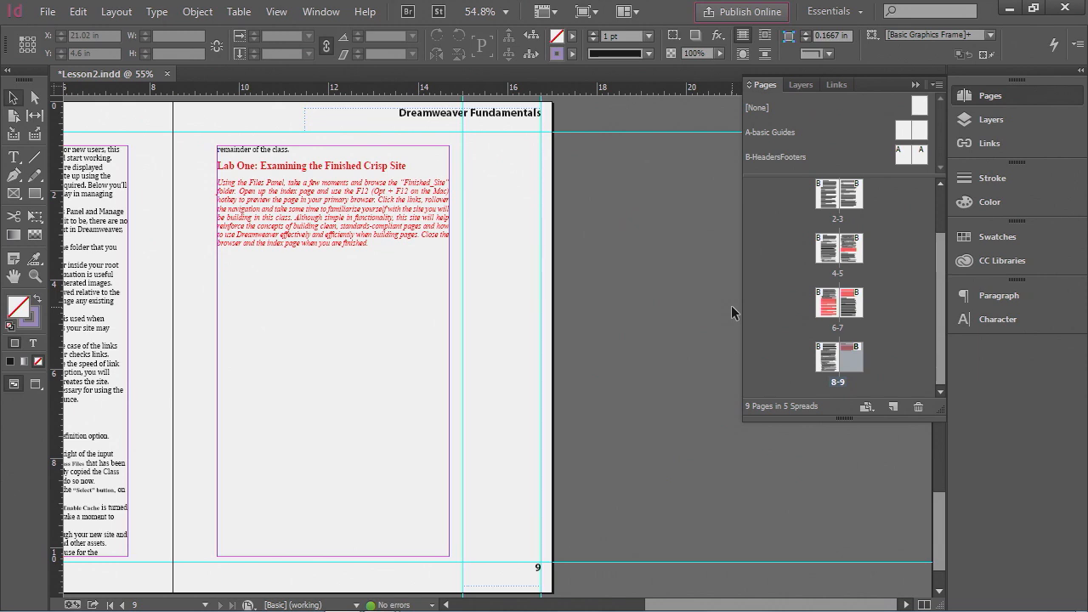
- Go to page 1 of the document
click(247, 205)
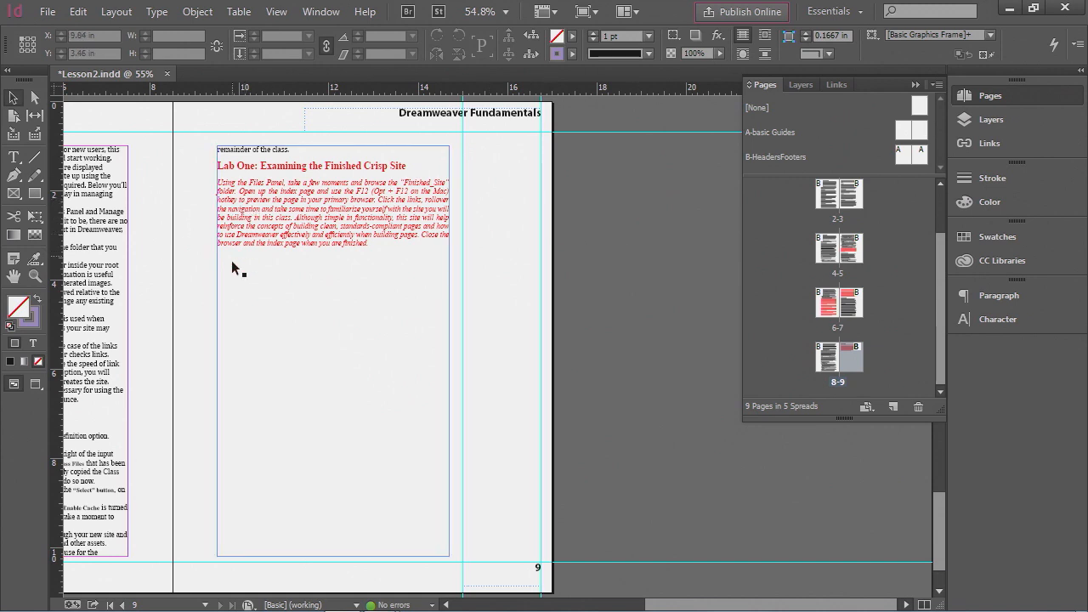
click(205, 605)
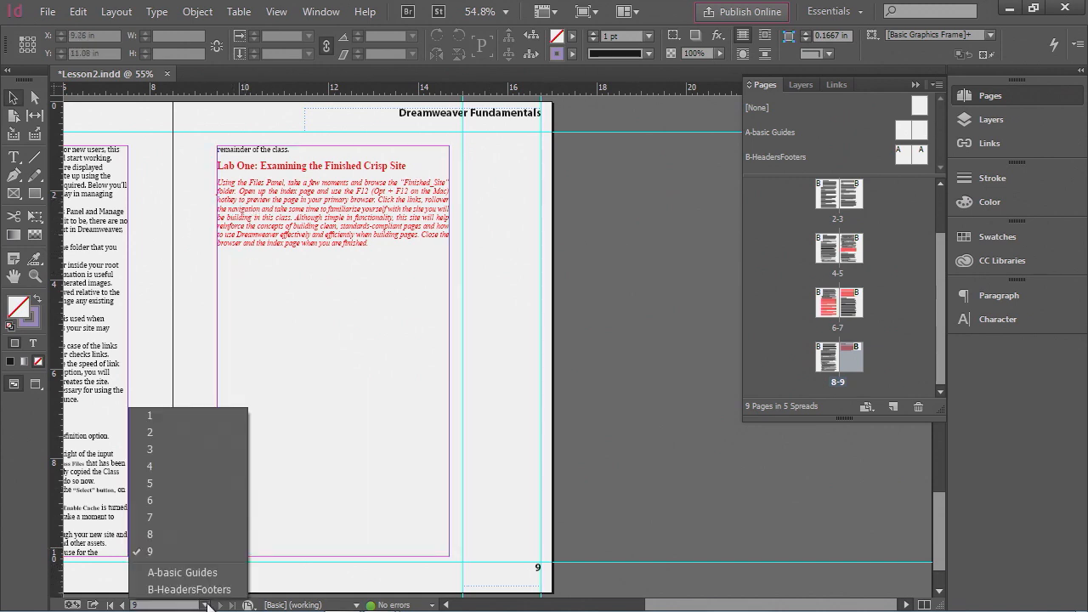
click(151, 415)
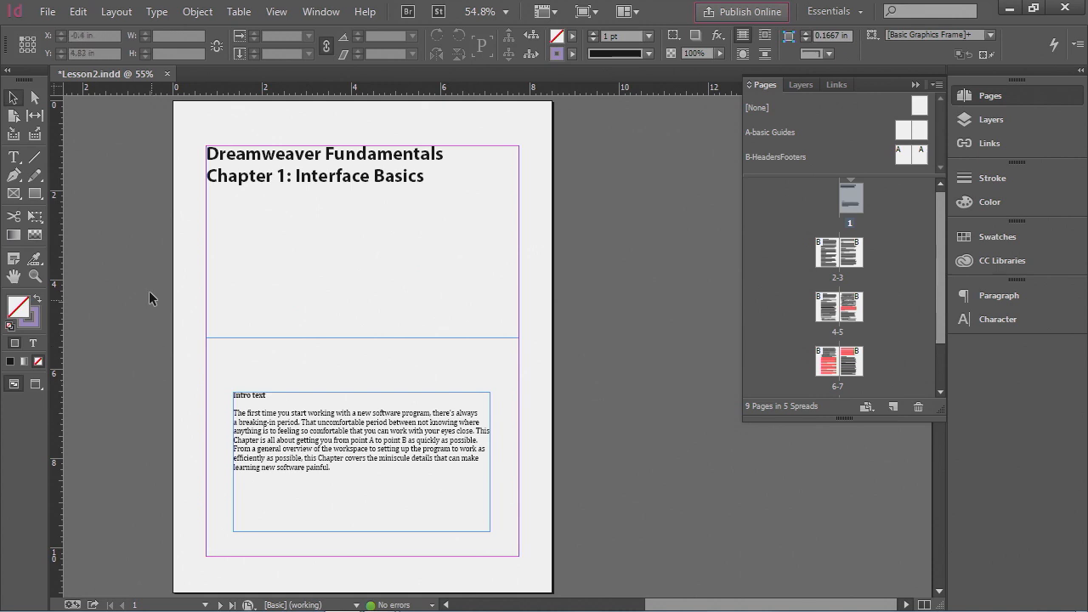
- Select the 'Dreamweaver Fundamentals' title line and review its character and paragraph formatting controls and panels
click(12, 160)
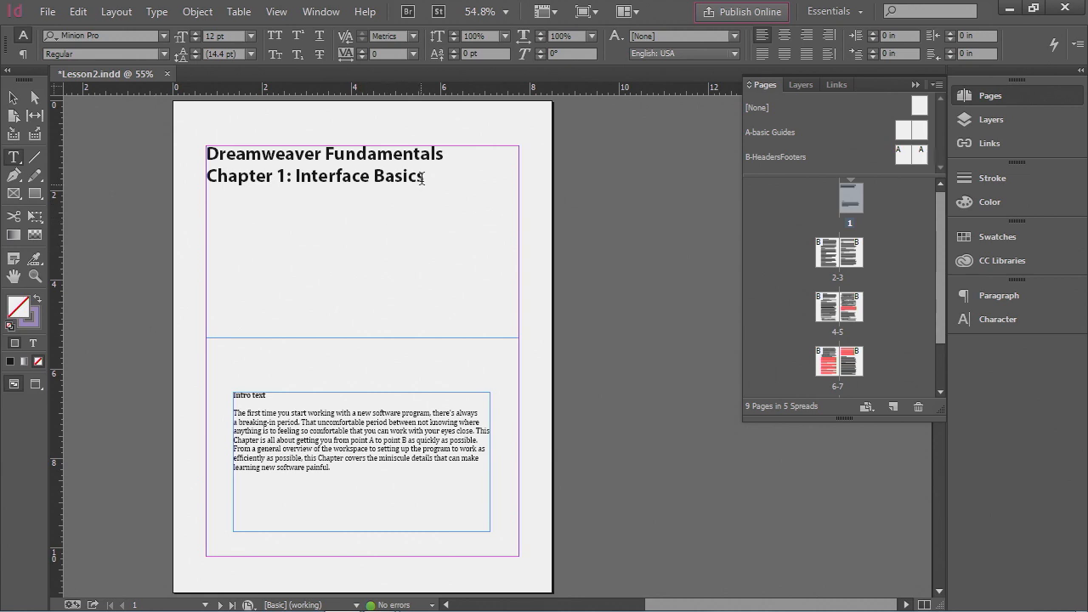
click(447, 154)
drag(448, 154, 202, 158)
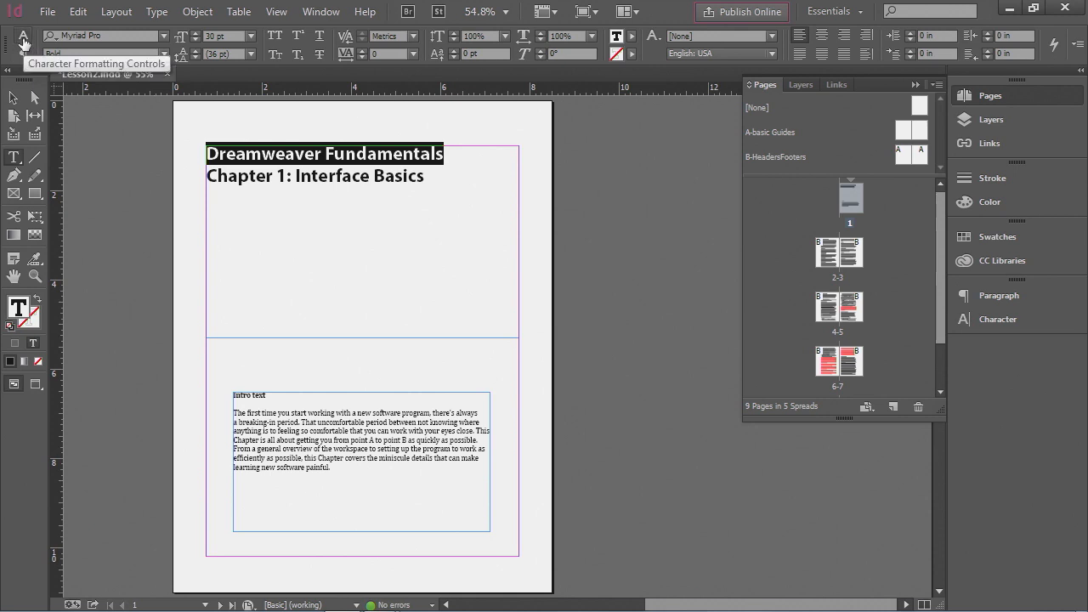
click(24, 42)
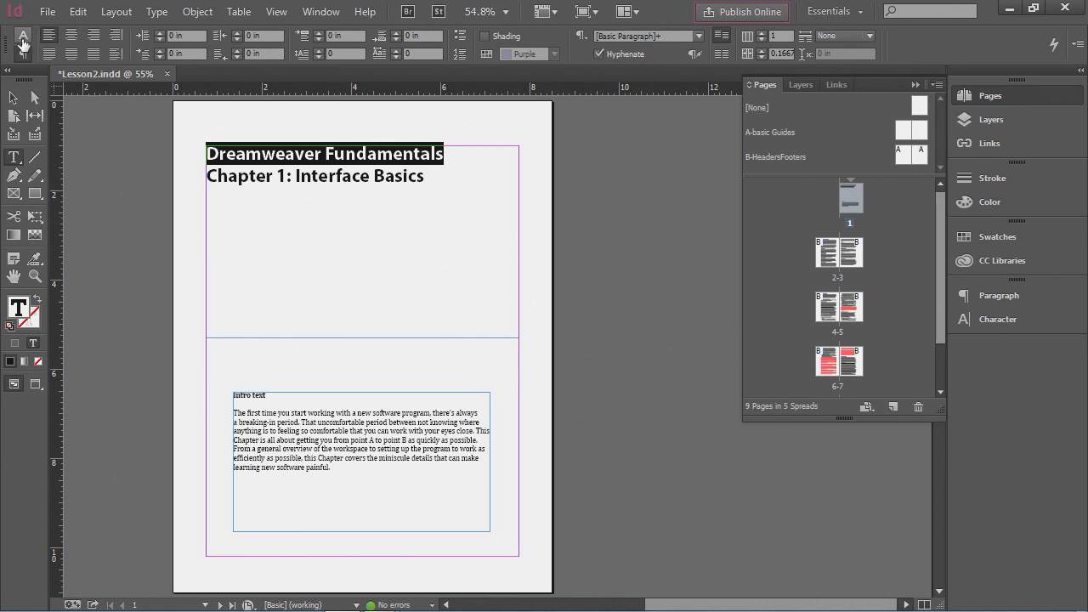
click(24, 36)
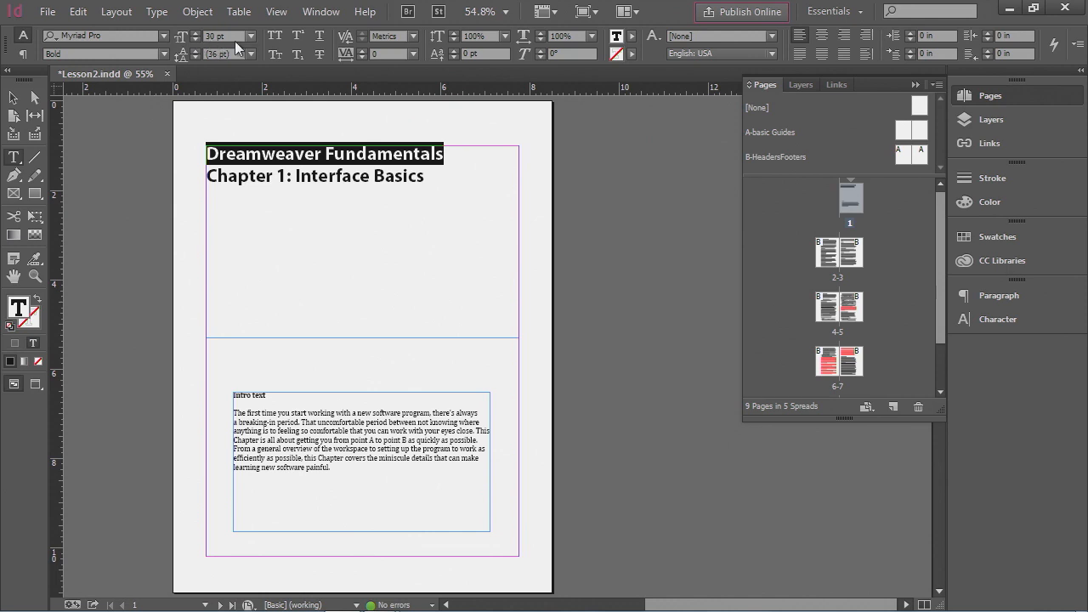
click(23, 57)
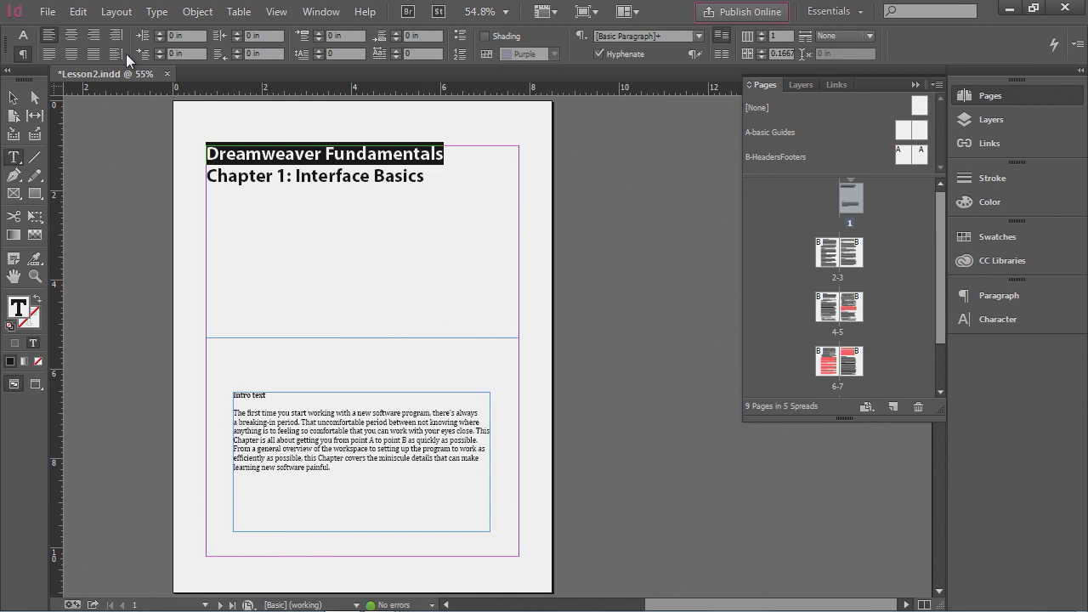
click(1007, 321)
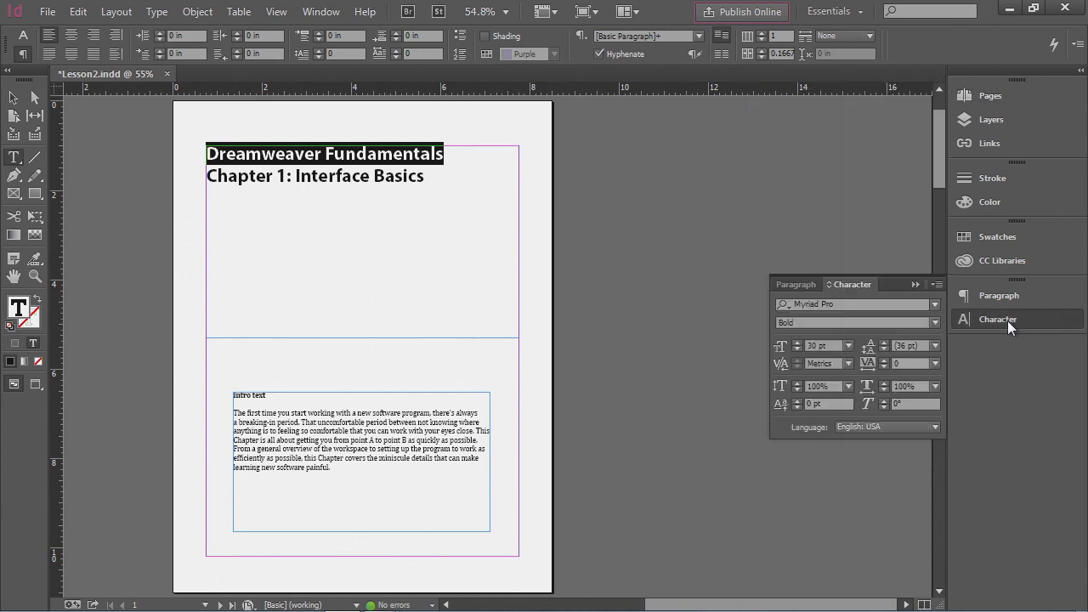
click(1008, 297)
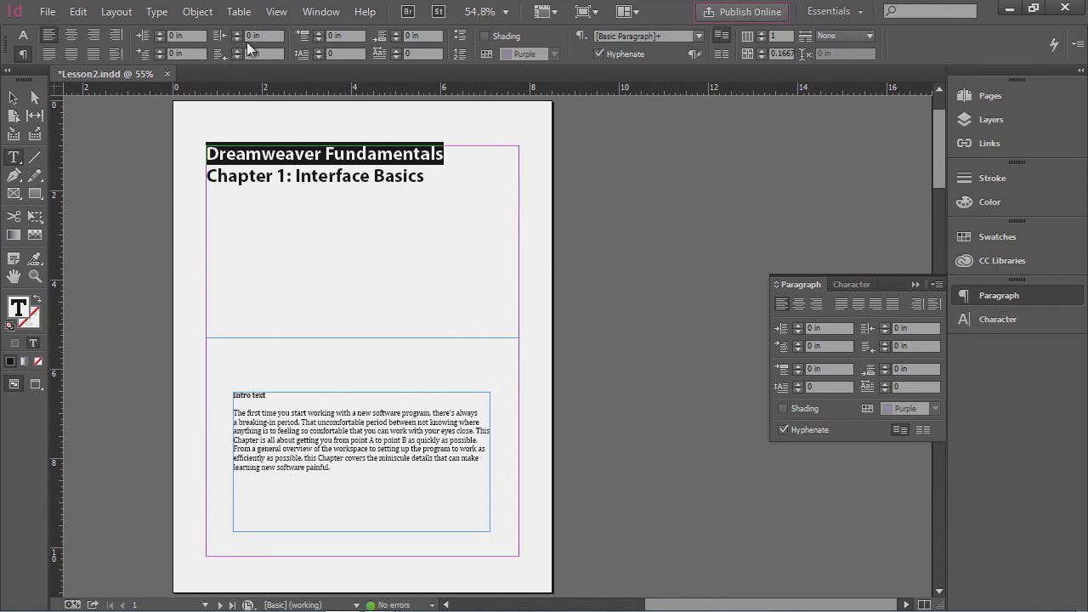
click(24, 37)
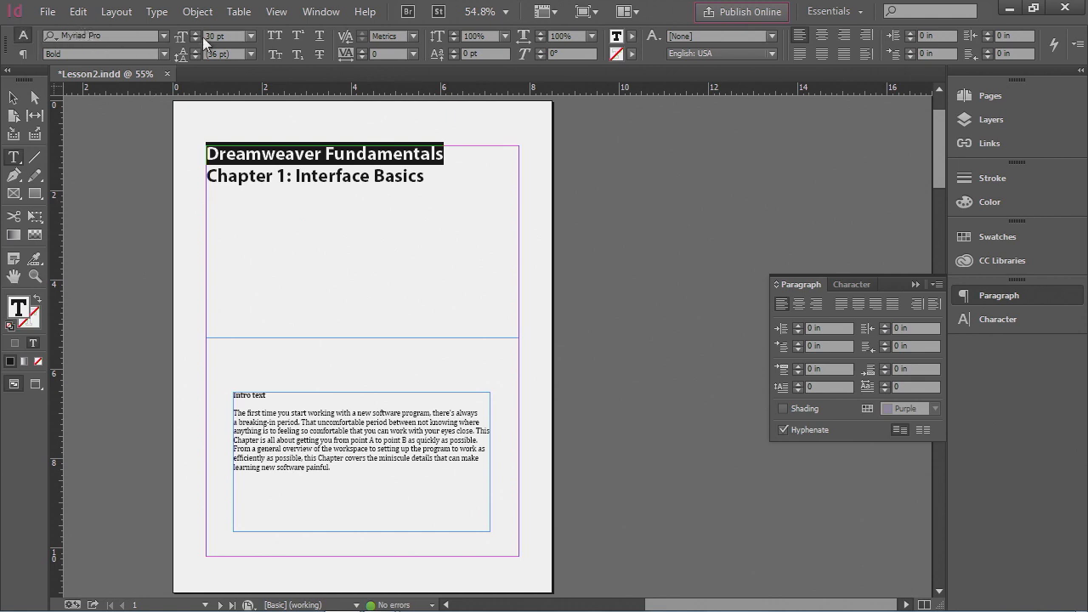
- Try 36 pt and then 48 pt as the title line's font size
click(251, 38)
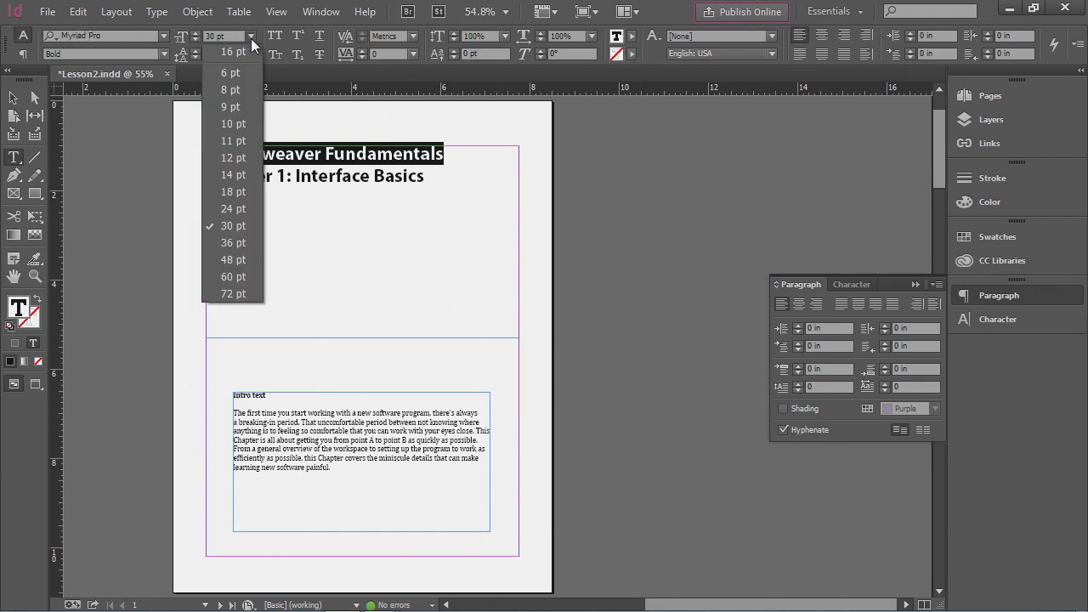
click(234, 243)
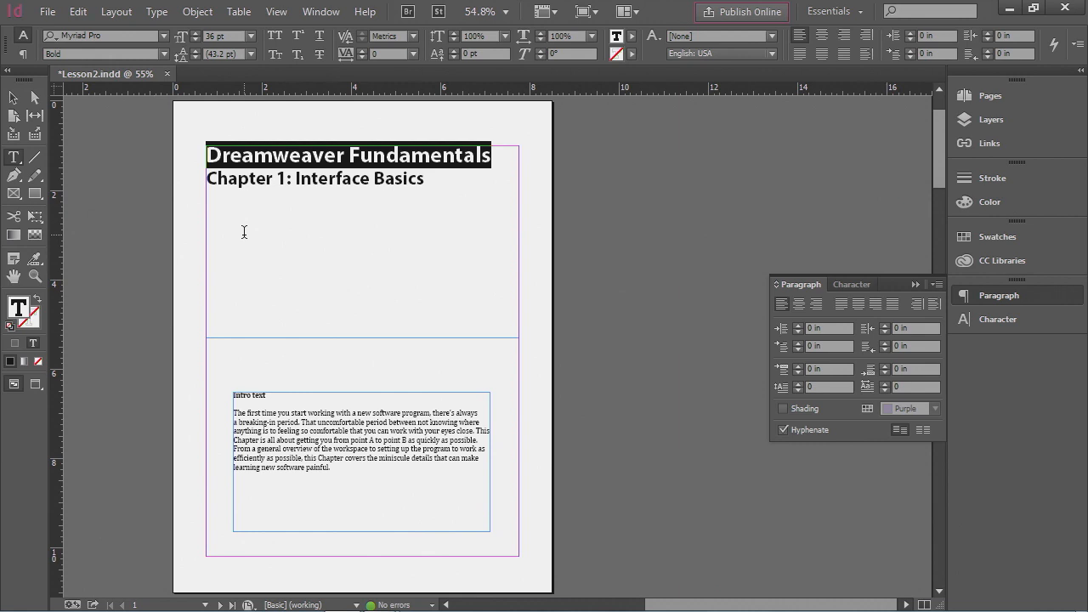
click(251, 36)
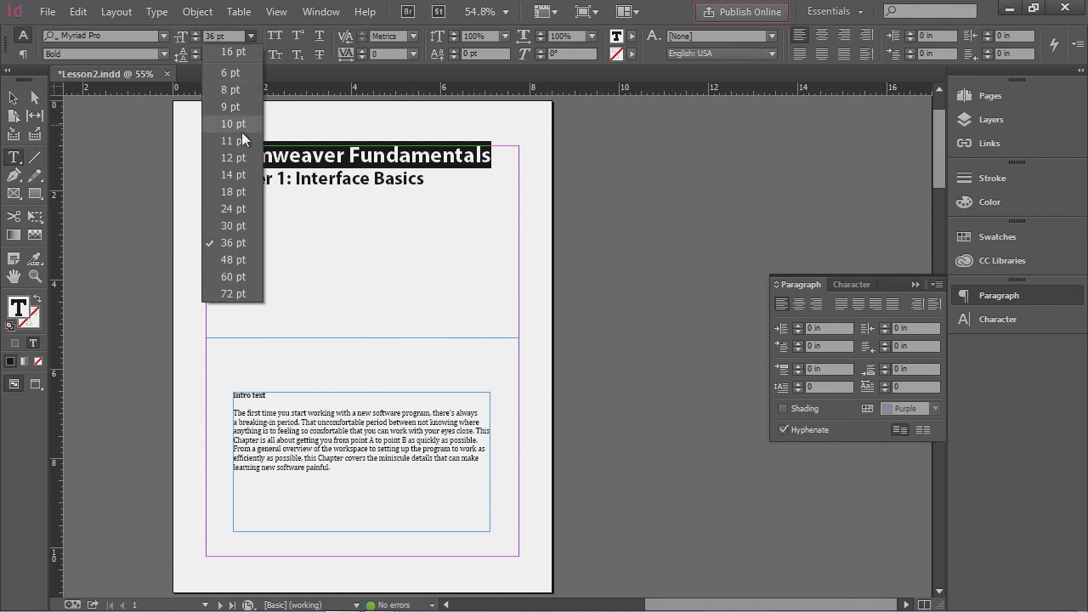
click(245, 255)
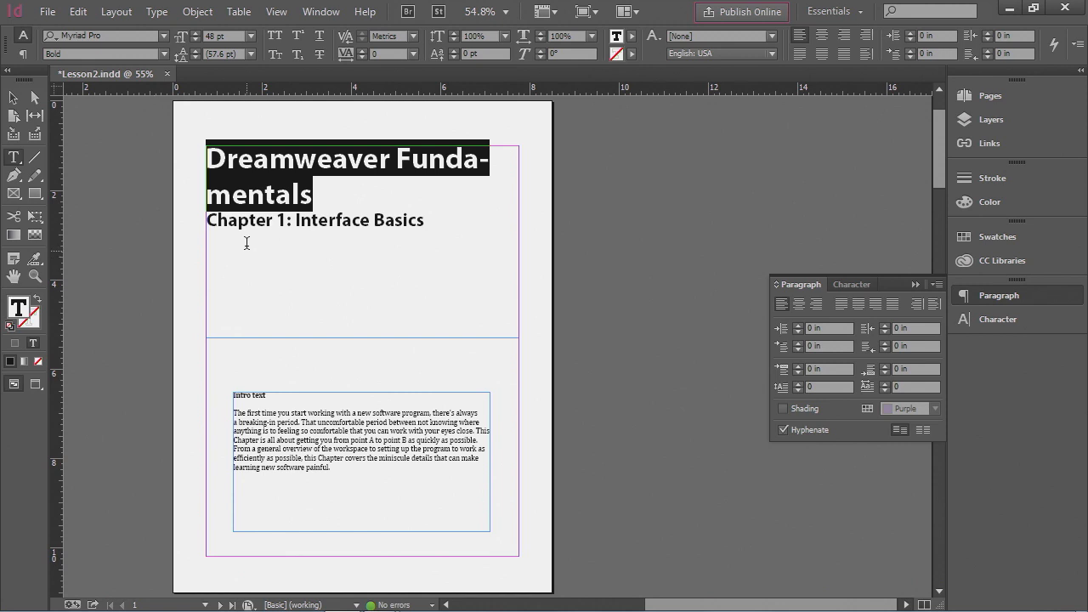
- Set the title line's font size to 54 pt
click(250, 36)
click(250, 35)
double_click(213, 37)
text(54)
key(Return)
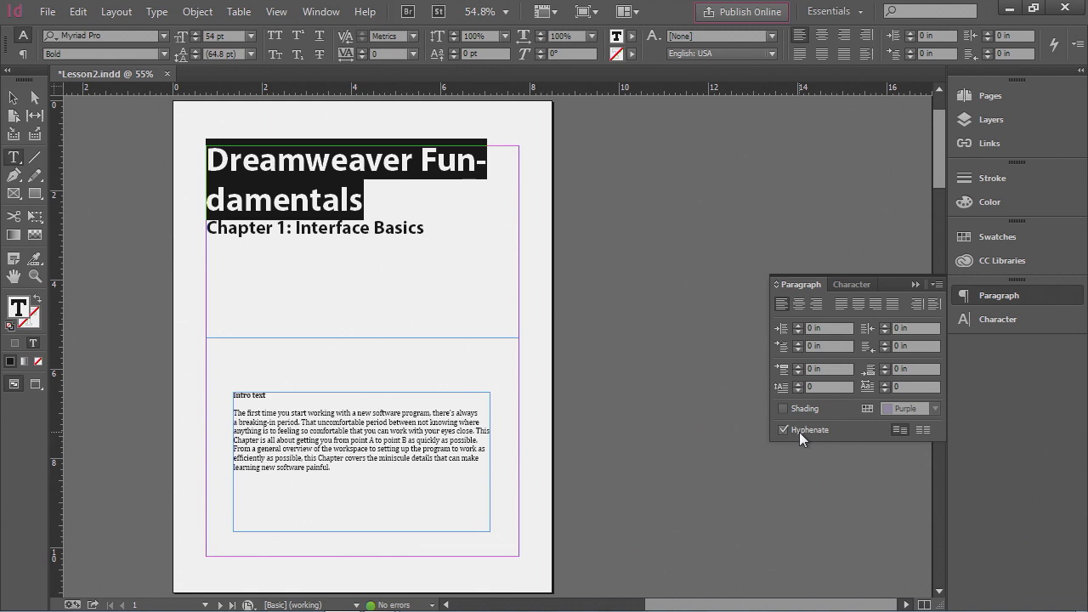
- Turn off hyphenation for the title paragraph
click(23, 55)
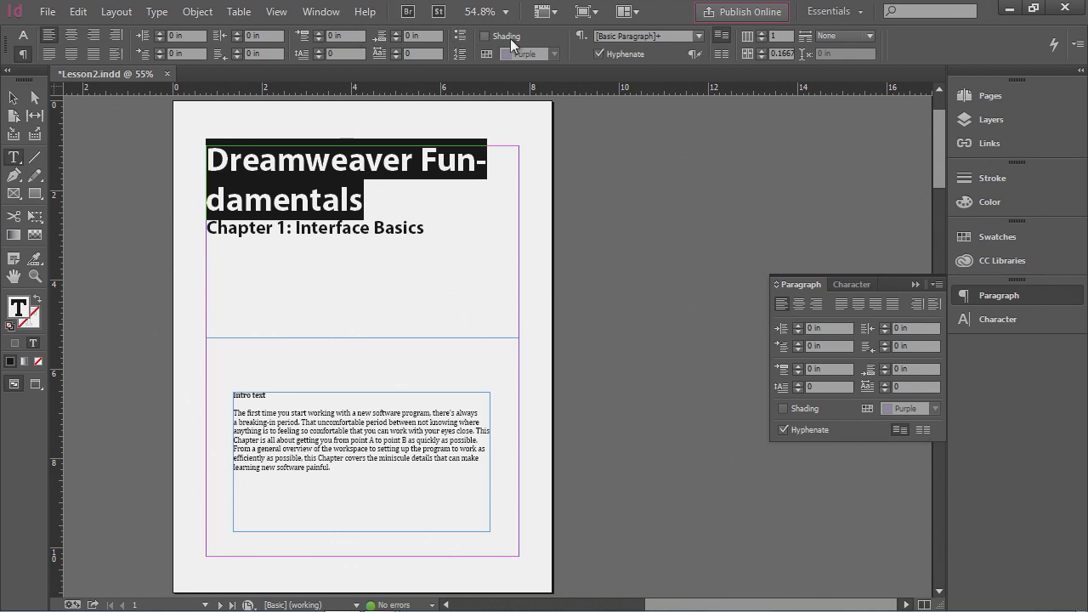
click(601, 53)
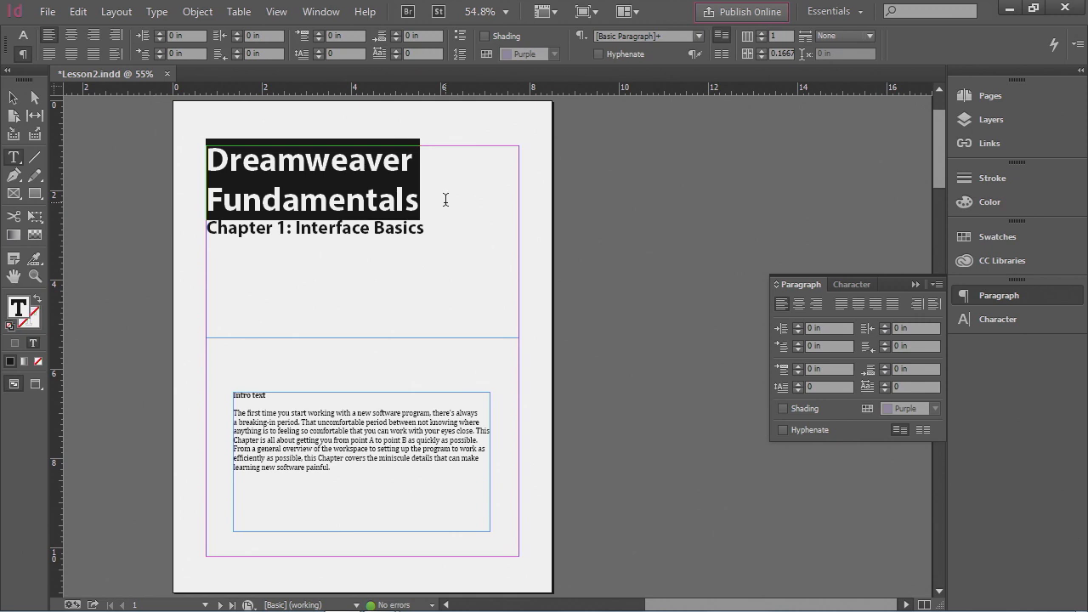
- Set the title line's leading to 55 pt
click(24, 37)
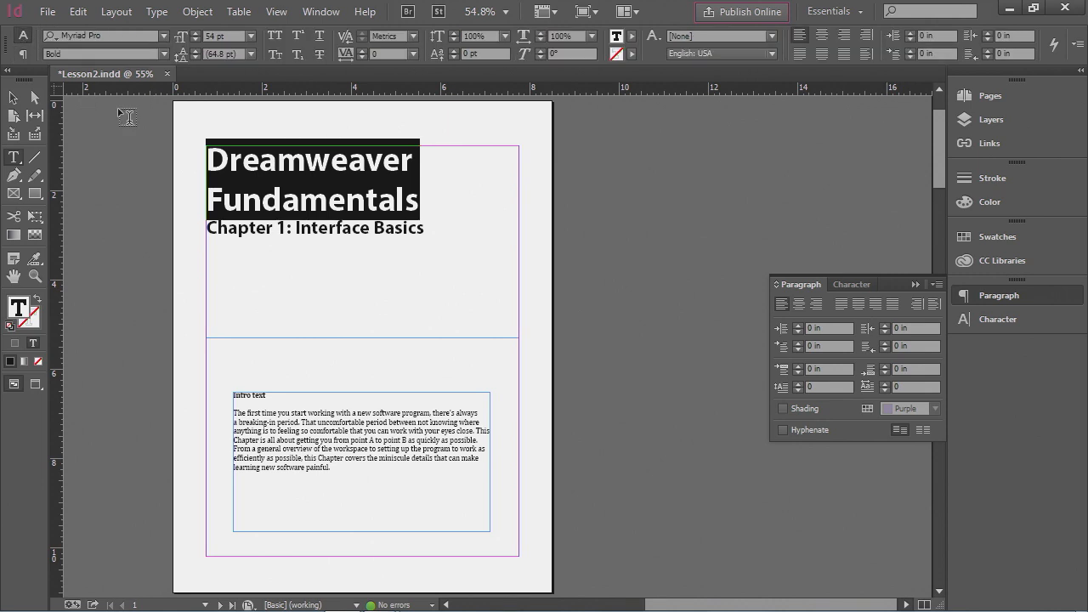
click(851, 286)
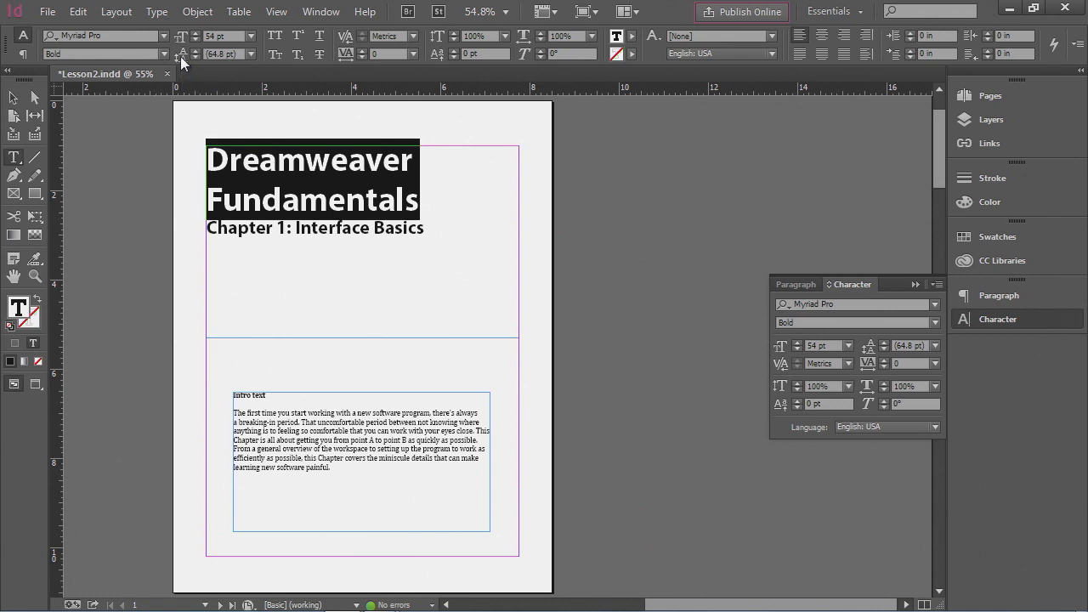
click(250, 54)
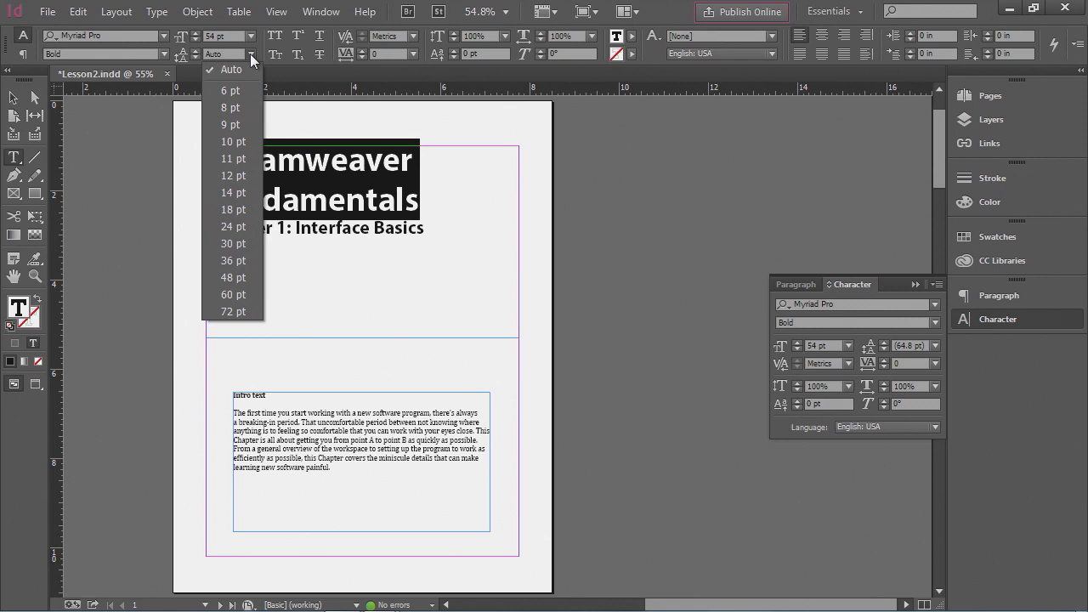
click(230, 294)
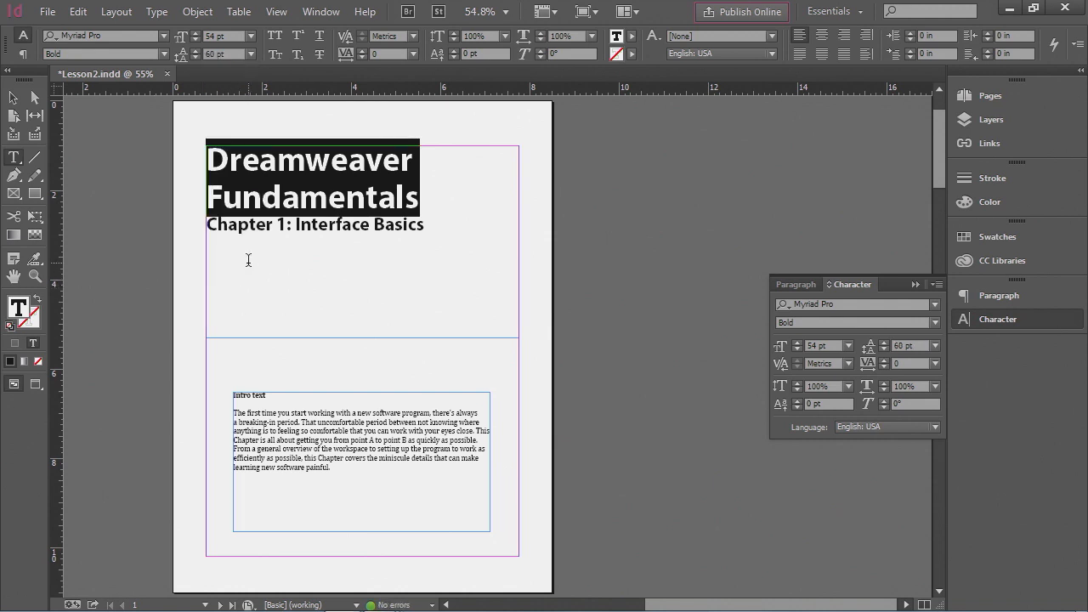
click(197, 58)
click(197, 58)
click(196, 57)
click(196, 58)
click(196, 58)
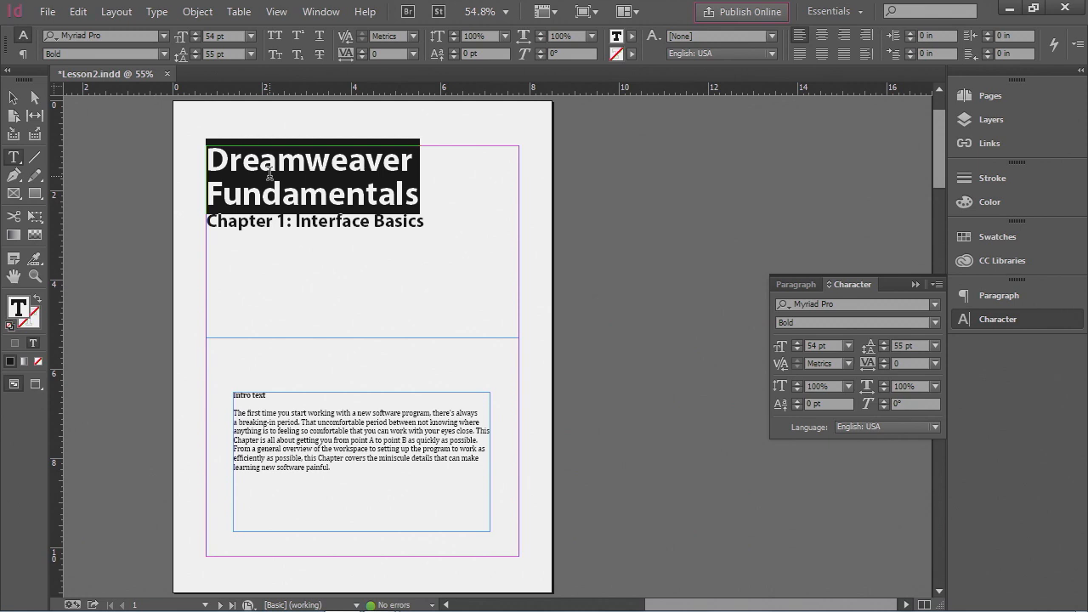
- Show hidden characters in the document
click(431, 200)
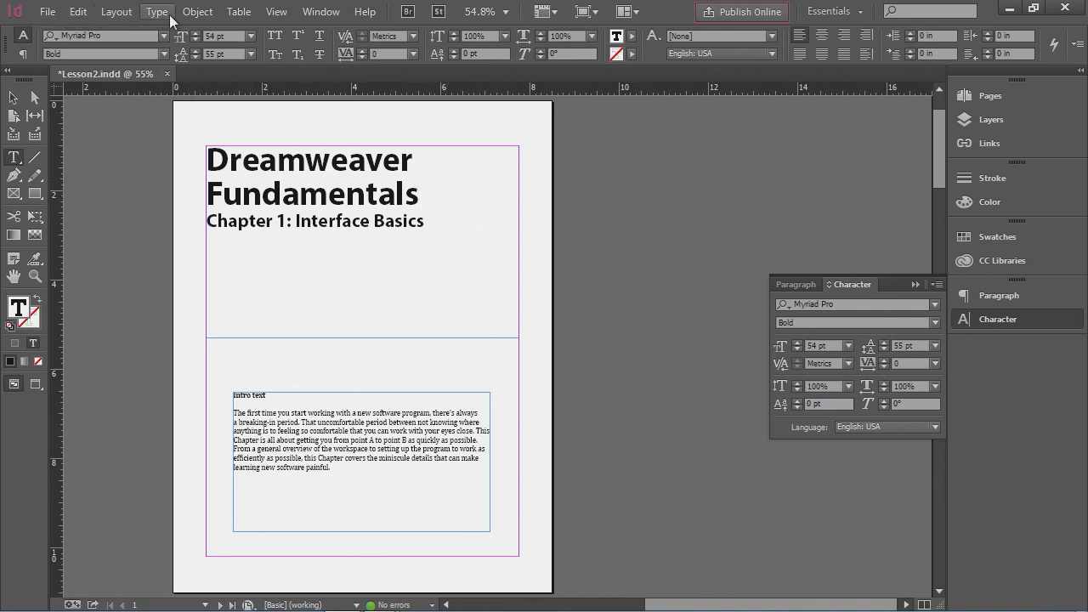
click(545, 16)
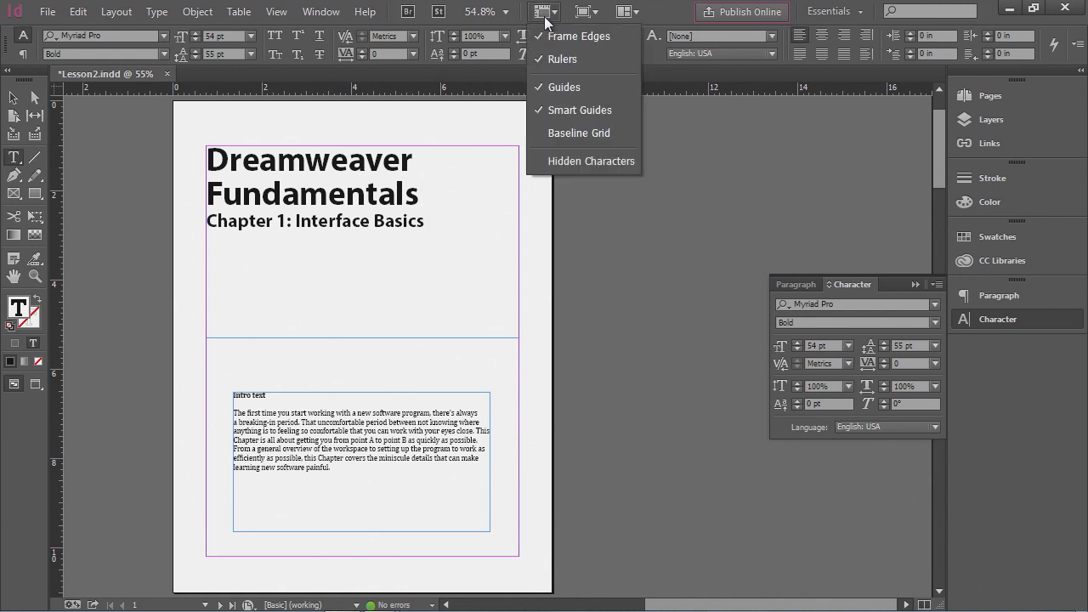
click(584, 161)
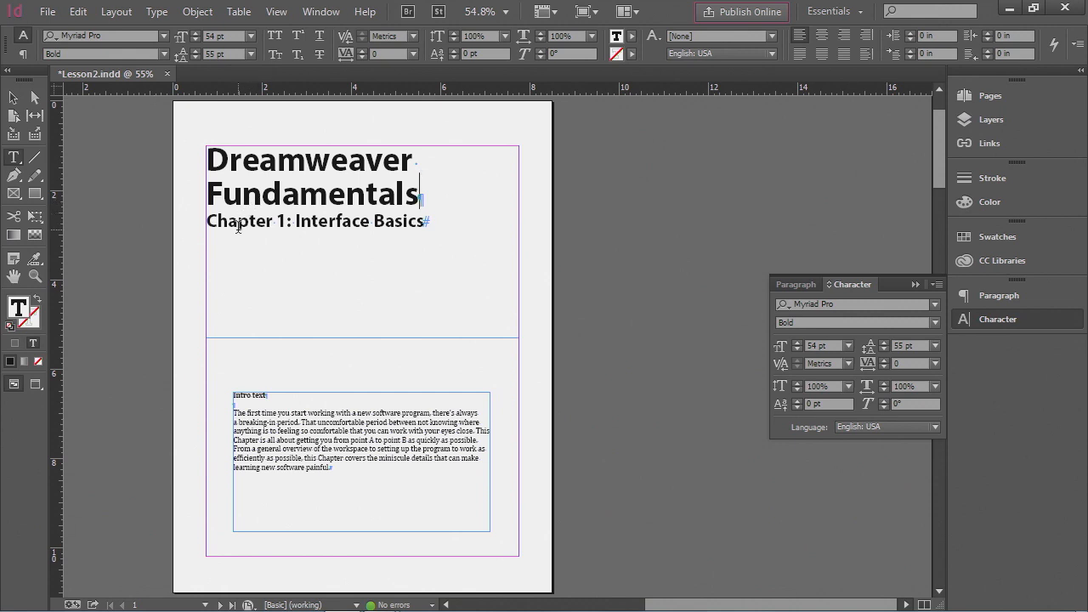
- Set the space after the title paragraph to 0.1875 in
click(23, 54)
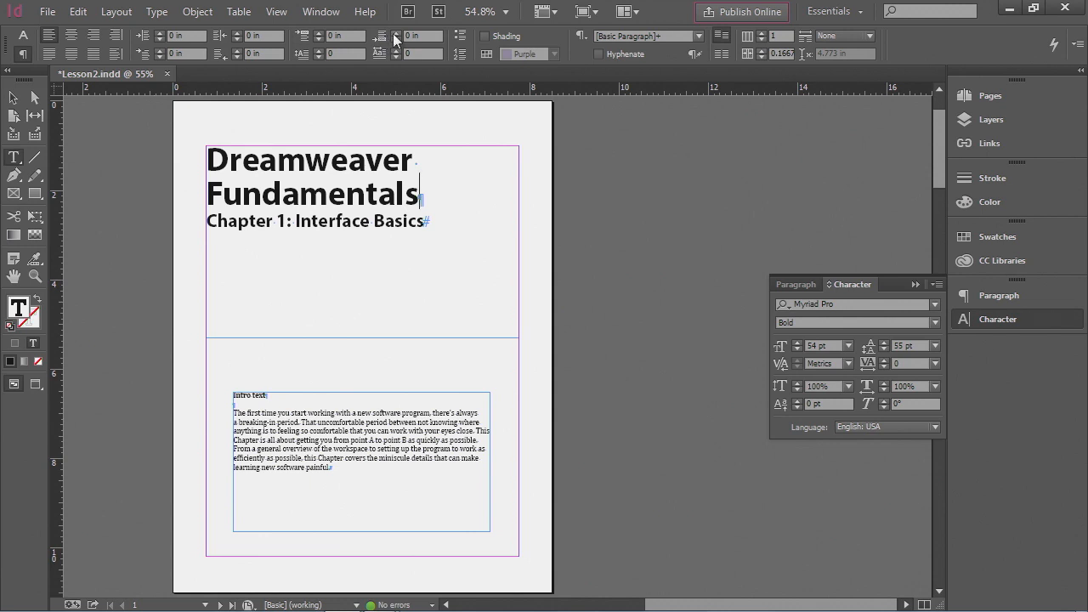
click(395, 33)
click(395, 34)
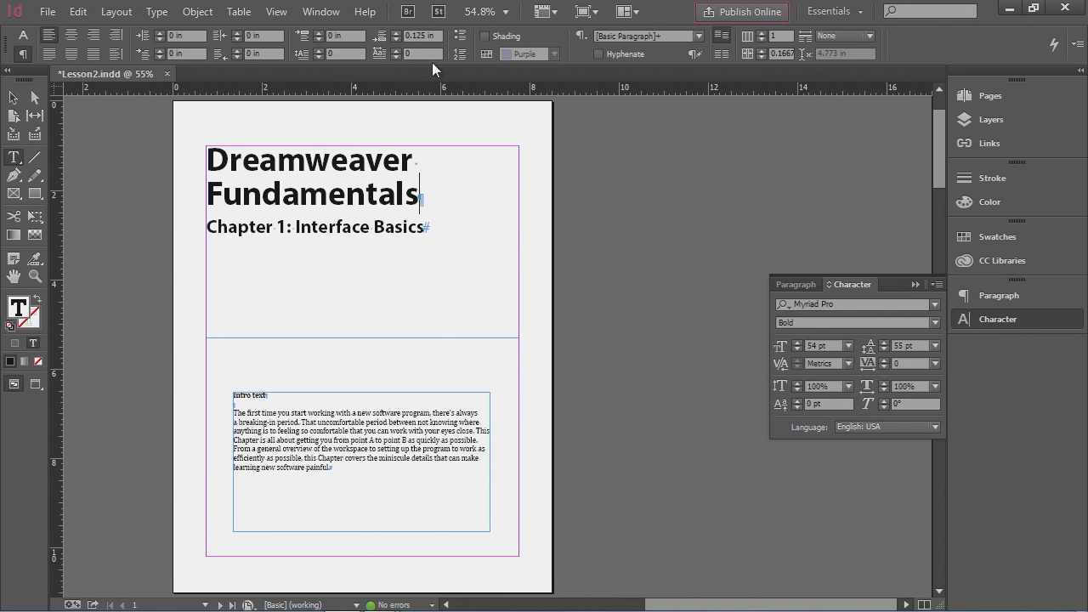
click(395, 34)
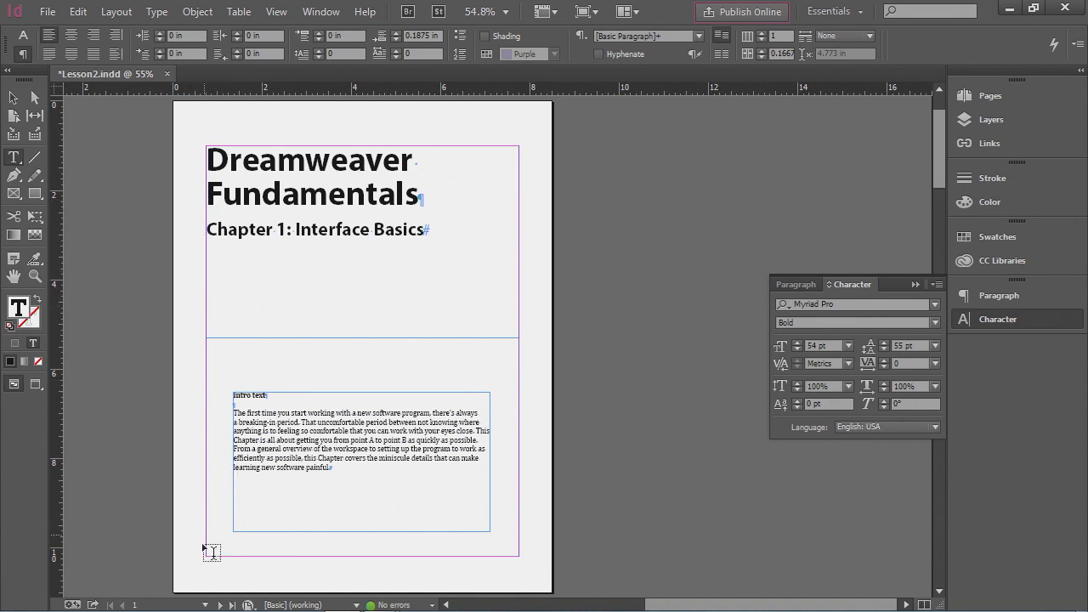
- Open the B-HeadersFooters master spread for editing
click(205, 606)
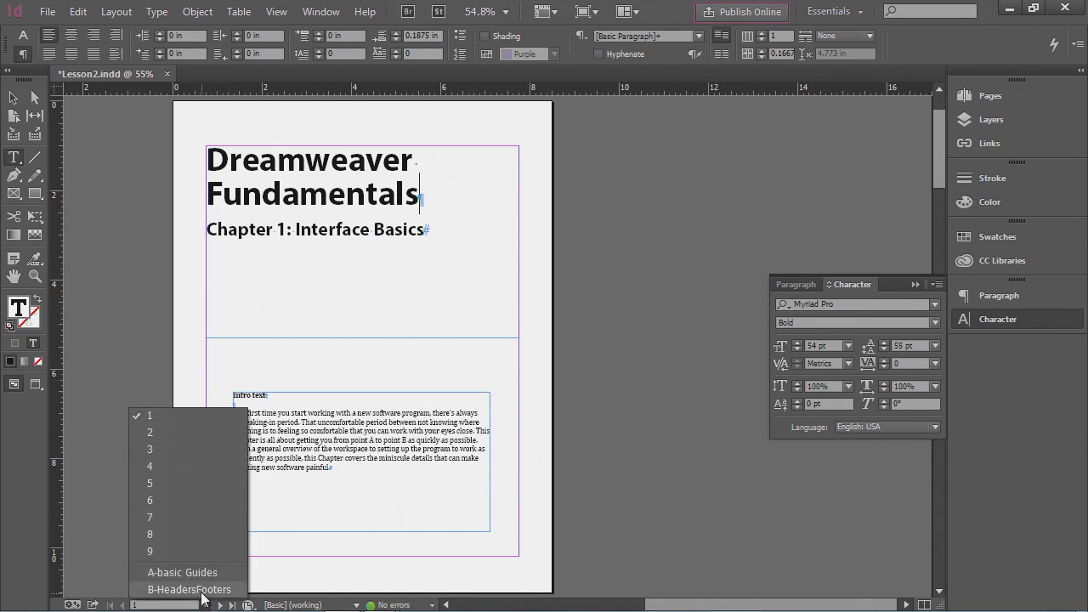
click(189, 589)
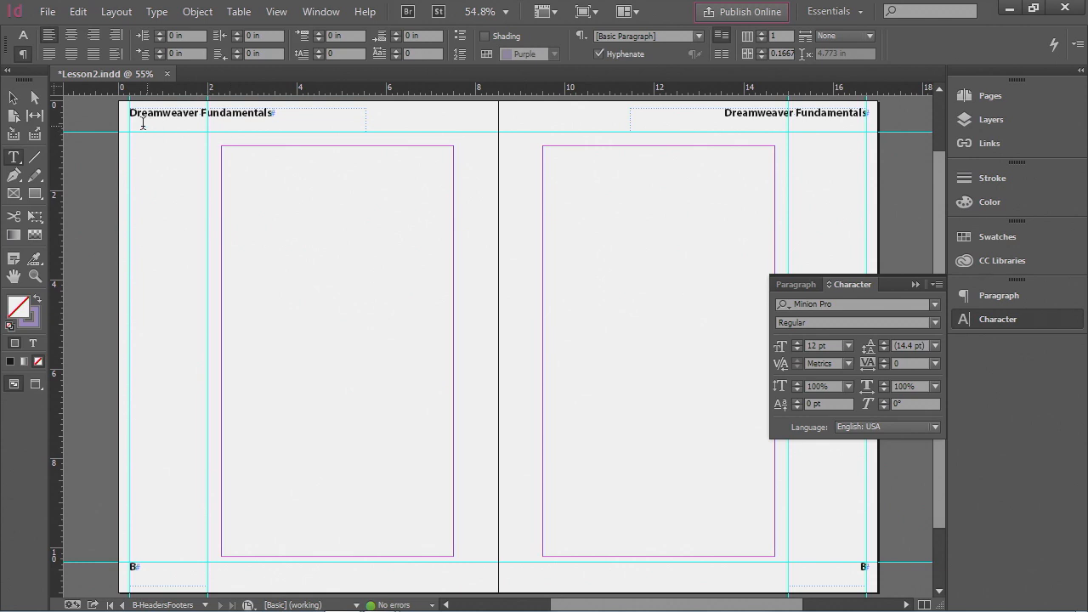
click(14, 99)
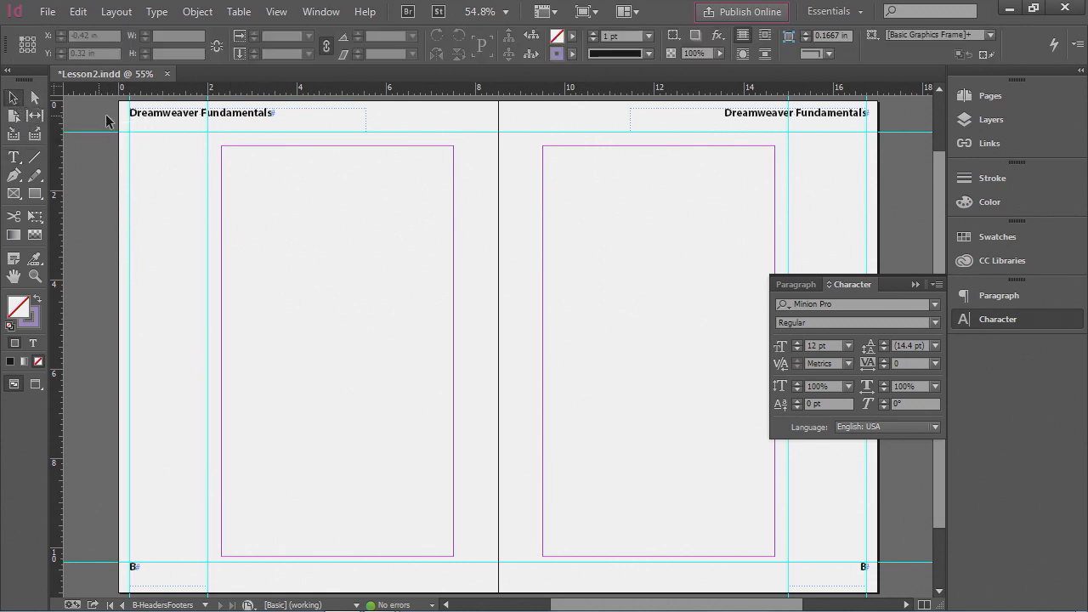
click(180, 124)
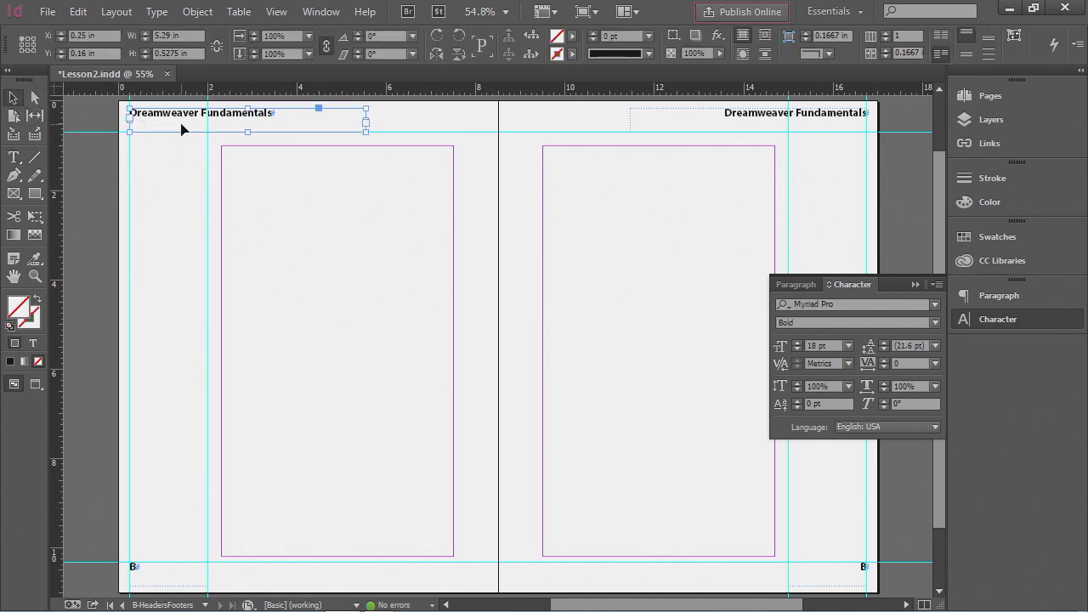
drag(185, 126, 185, 138)
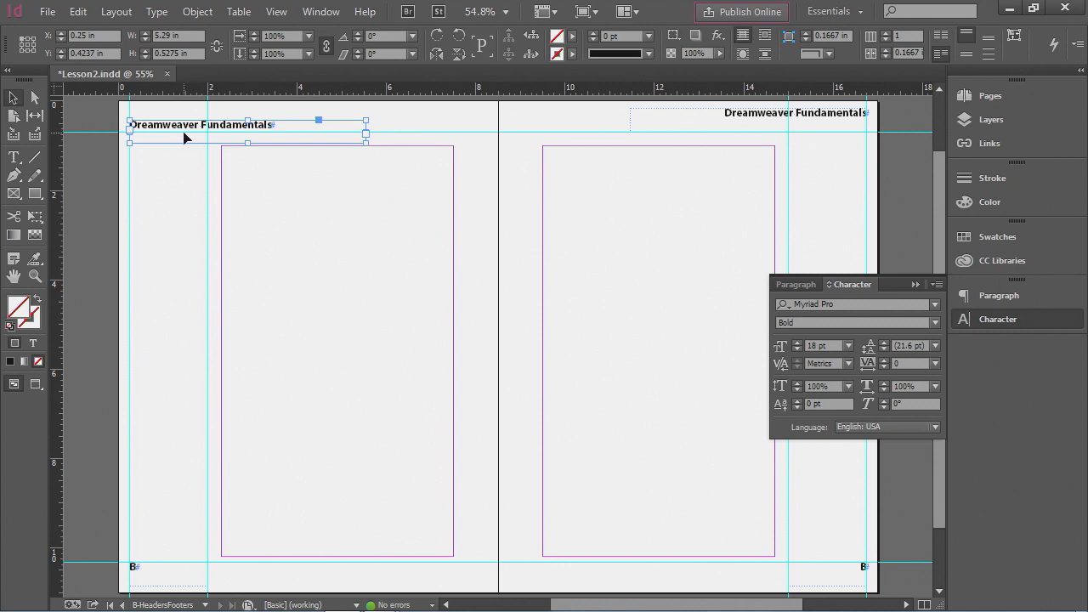
click(79, 13)
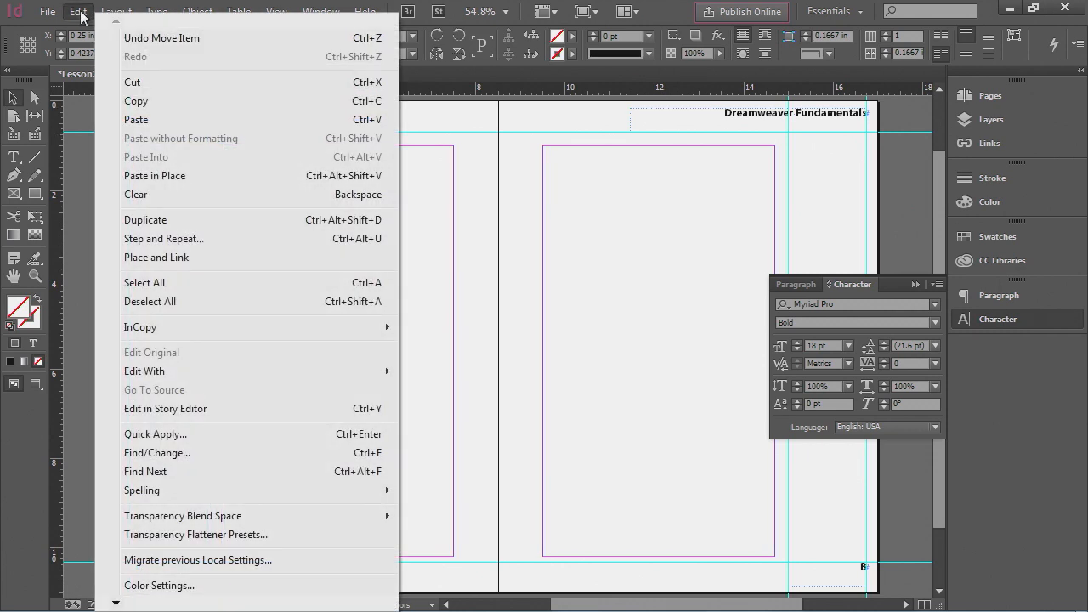
click(148, 41)
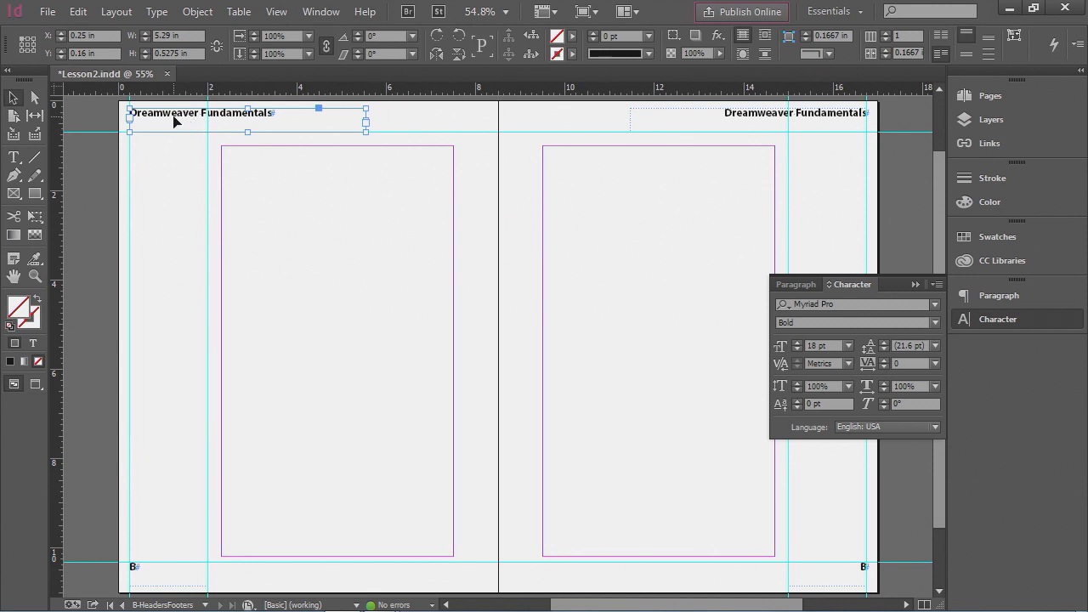
- Set the vertical justification of both header text frames on the master to Bottom
shift+click(710, 124)
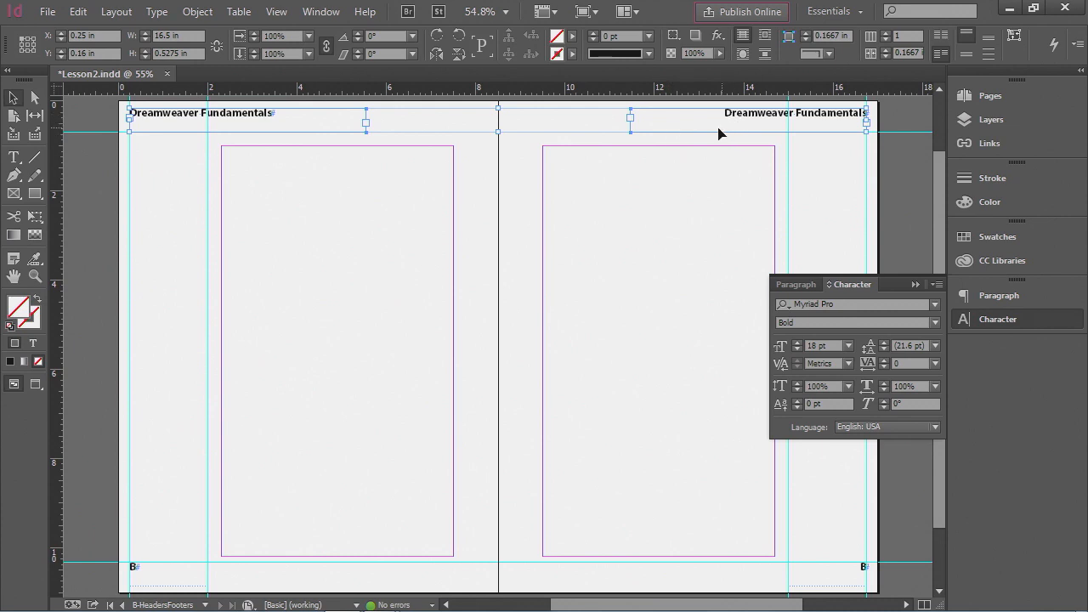
click(198, 12)
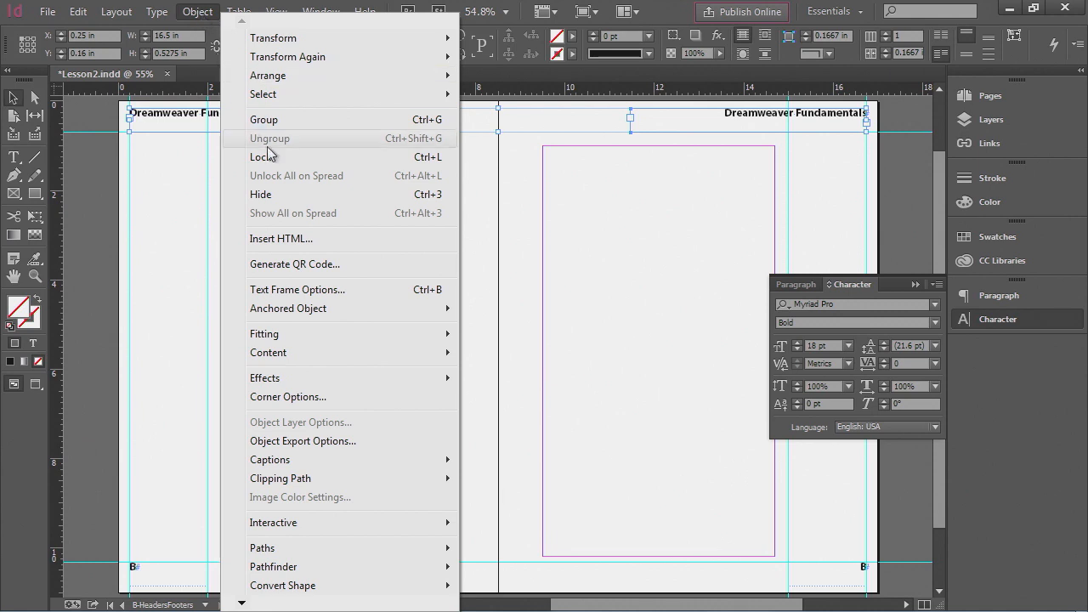
click(359, 291)
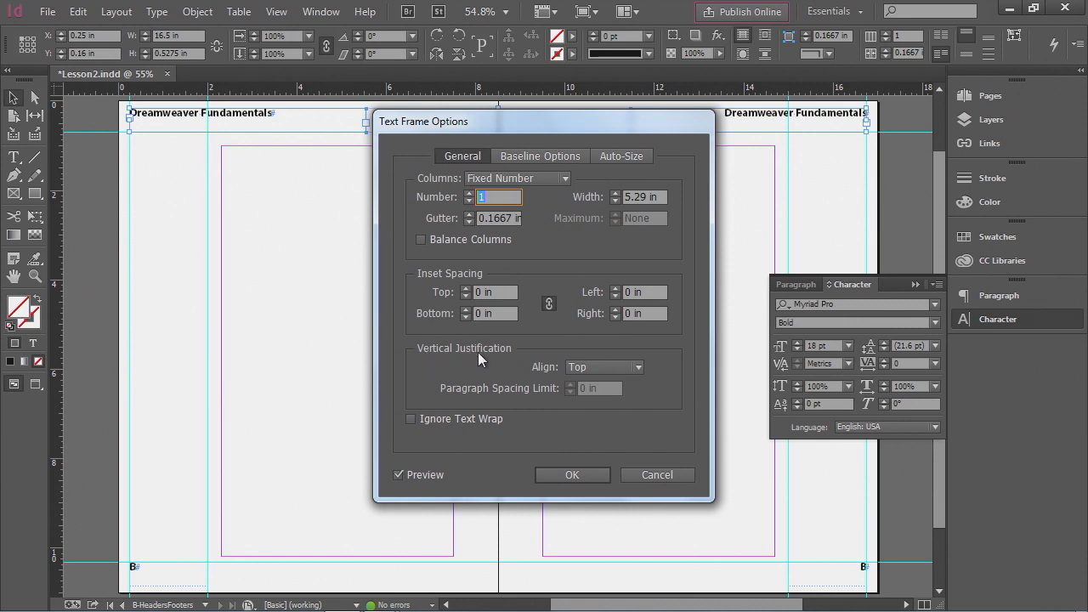
click(585, 369)
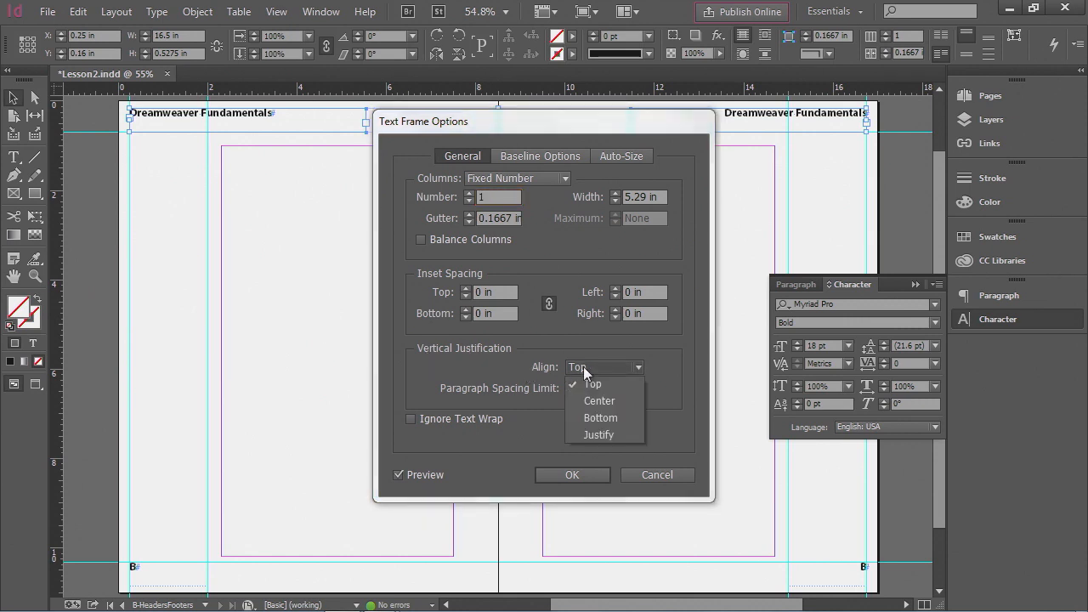
click(612, 415)
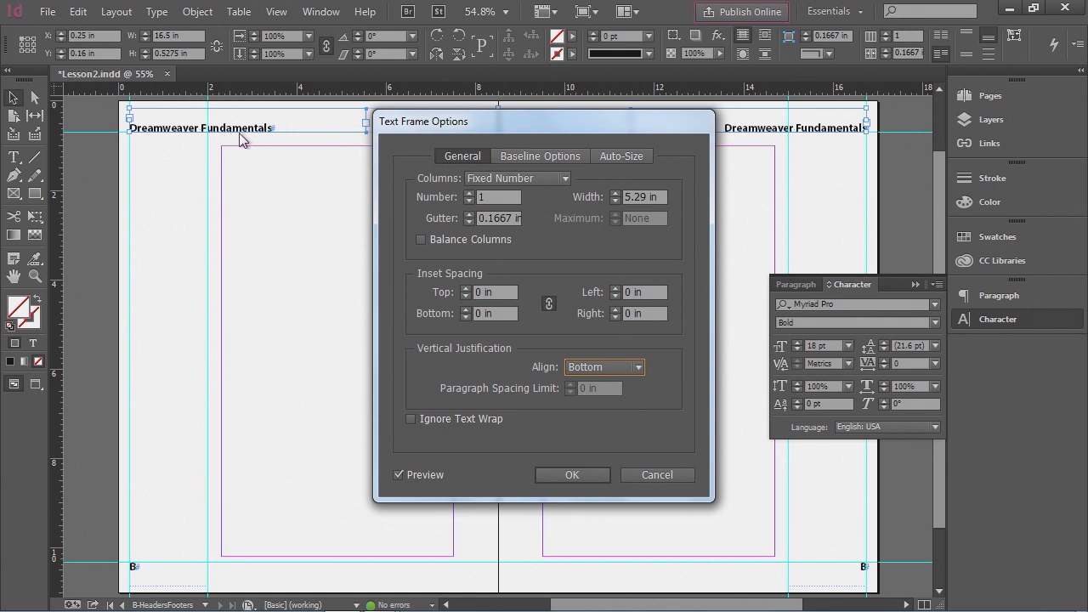
click(398, 476)
click(398, 476)
click(583, 474)
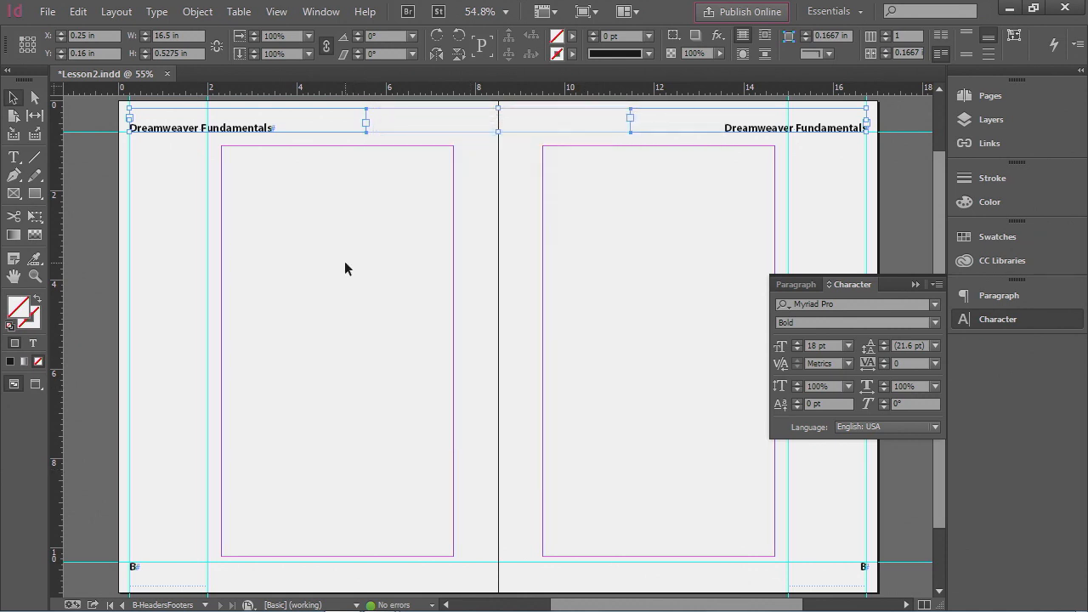
click(301, 235)
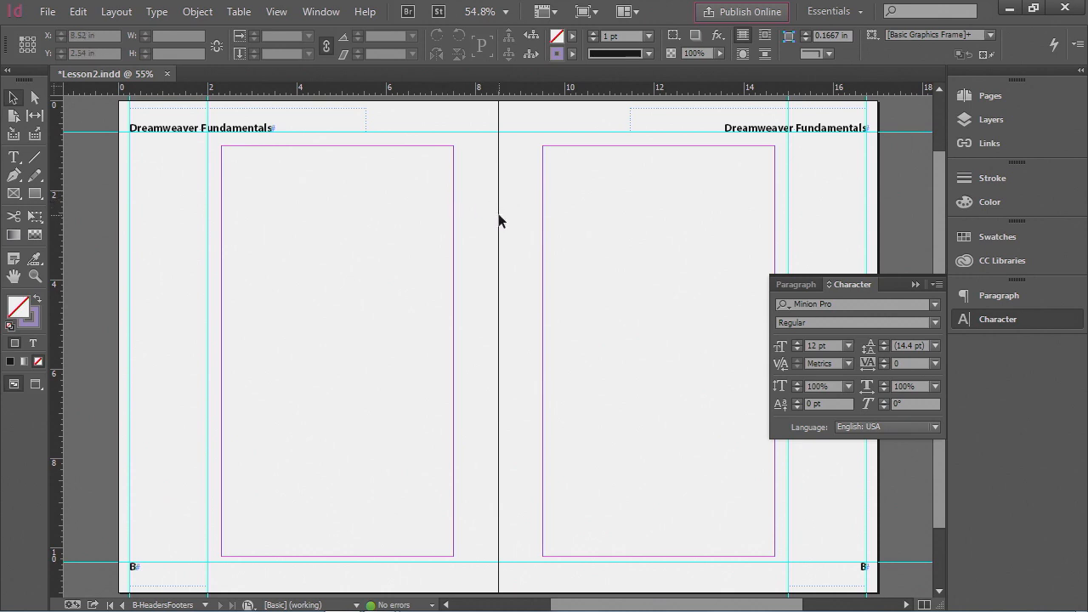
- Return to page 1, then scroll to the pages 2–3 spread to inspect the headers
click(979, 317)
click(1002, 94)
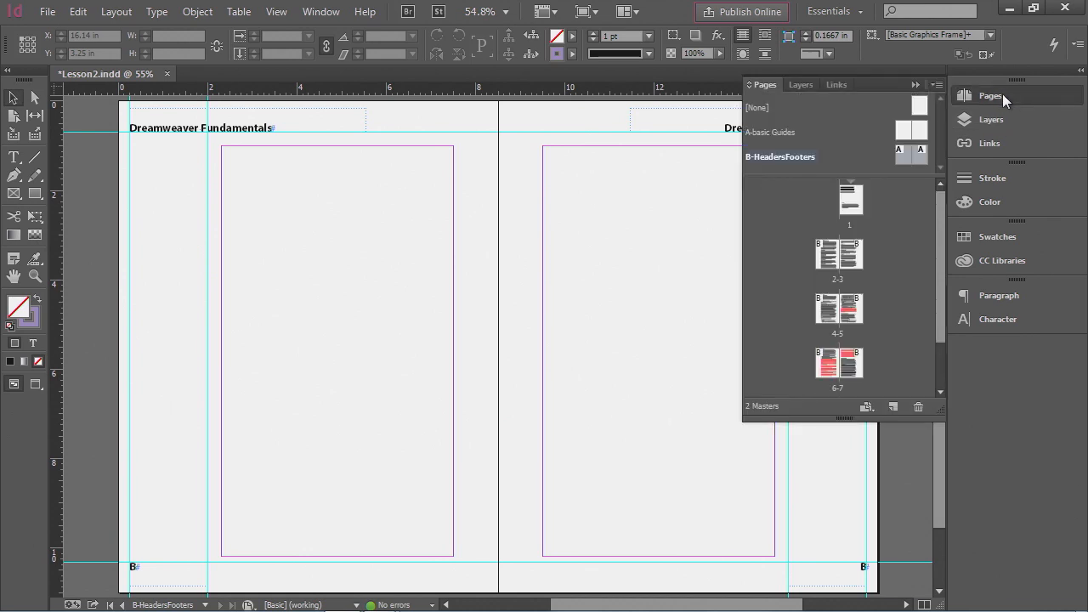
double_click(853, 204)
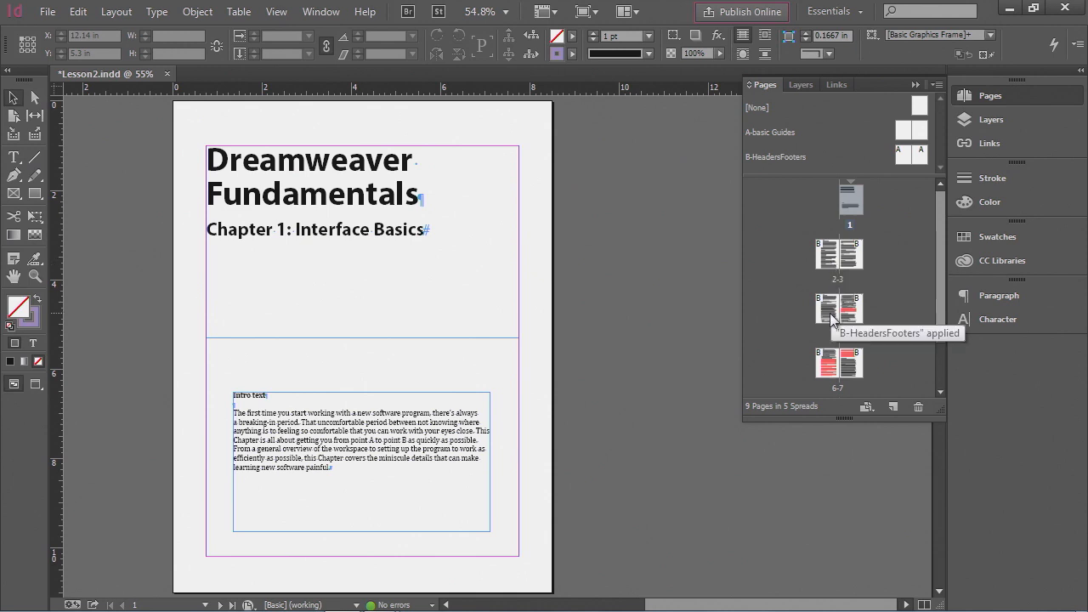
scroll(605, 270, down, 3)
scroll(604, 270, down, 8)
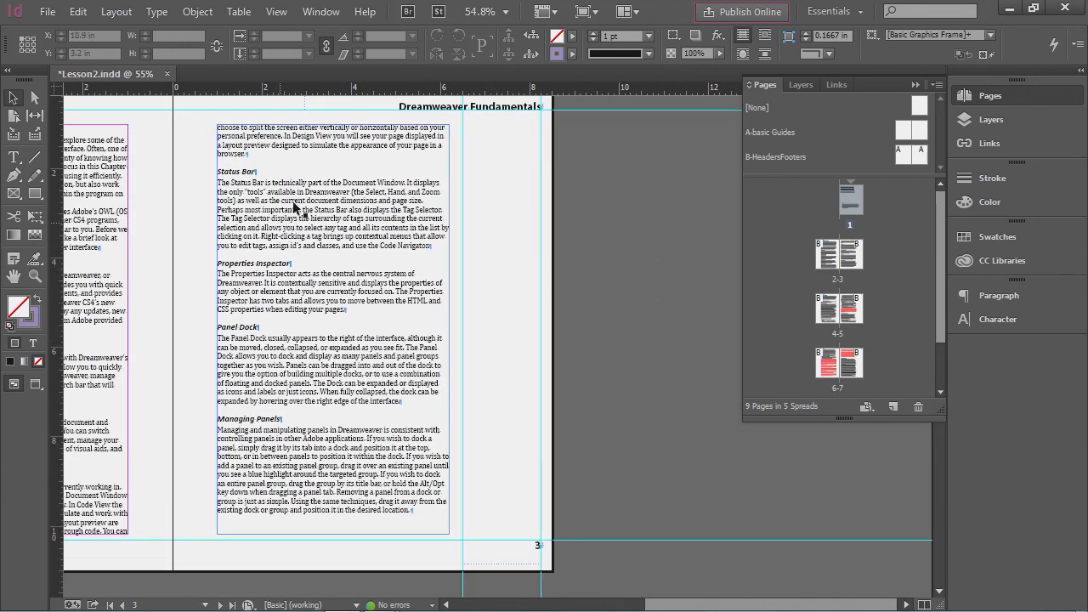
drag(665, 605, 595, 600)
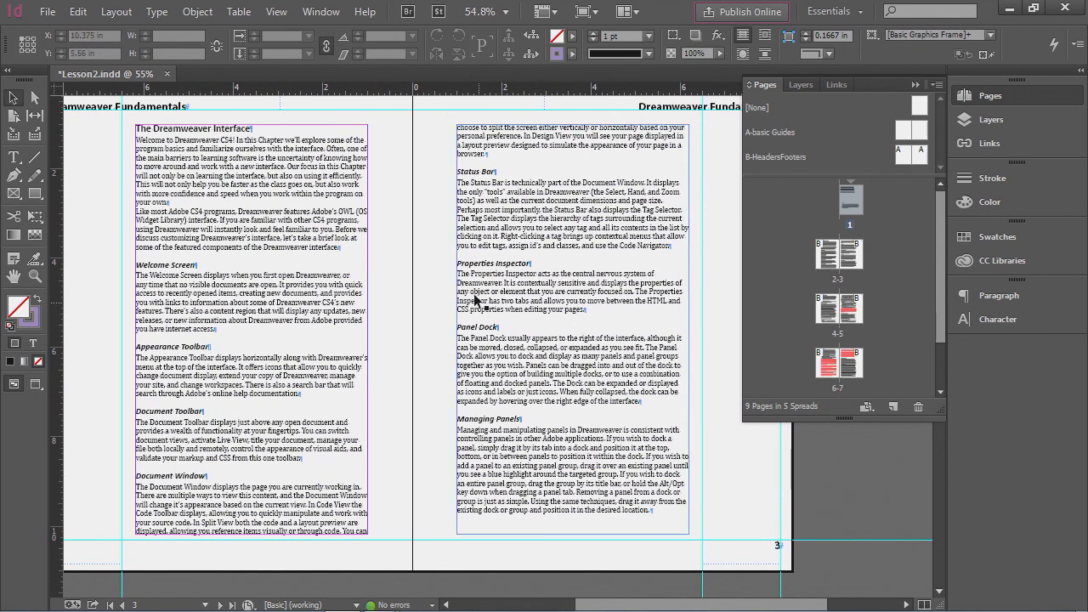
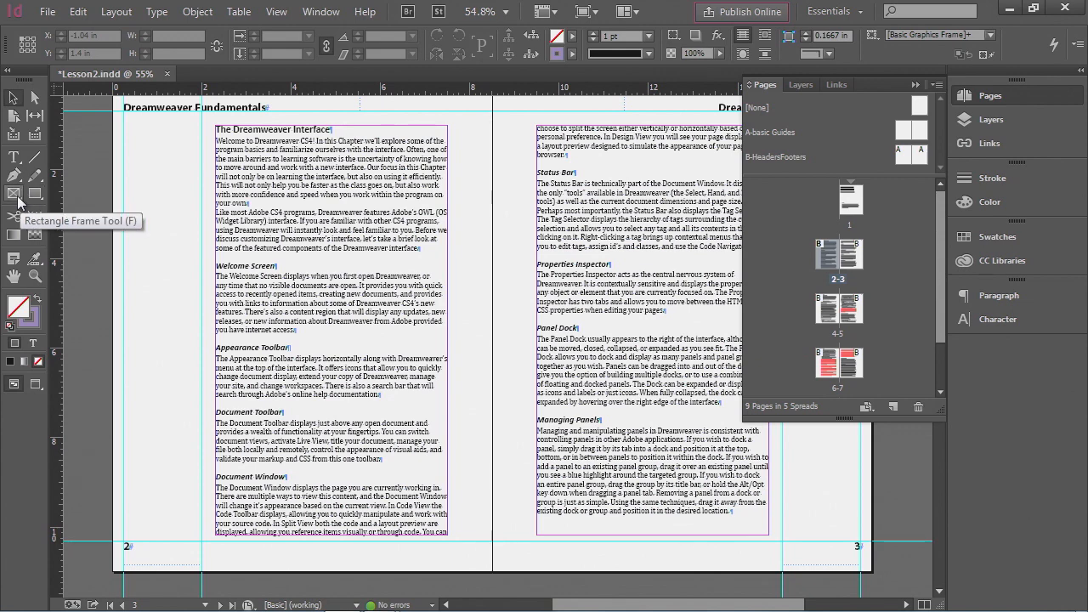
- Draw a rectangle frame about 5.5 in wide and 1.7 in tall across page 2's text column, removing an accidental extra frame
click(18, 196)
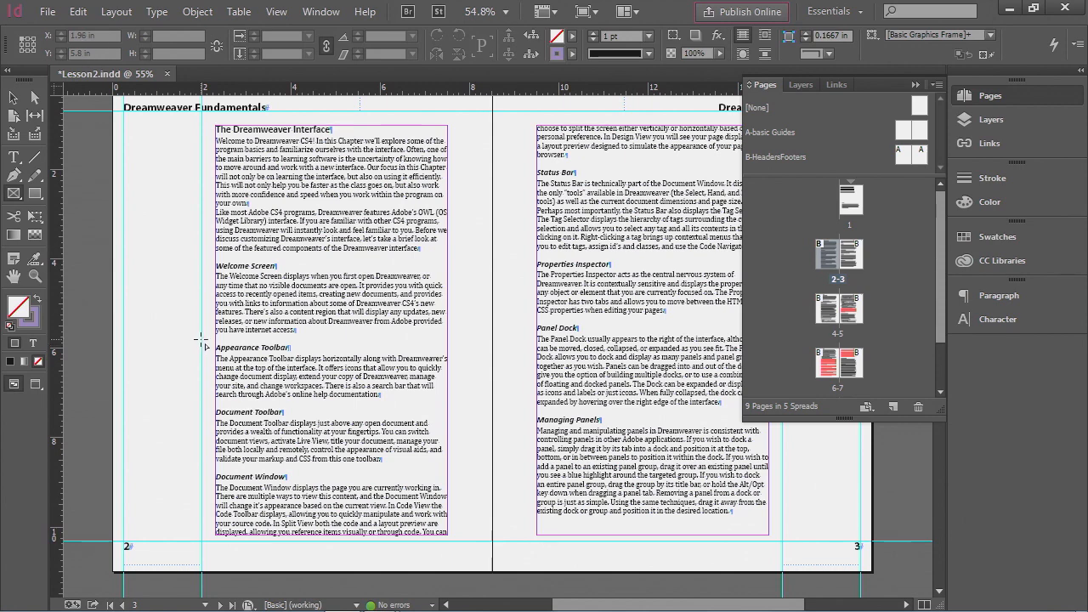
drag(202, 339, 448, 416)
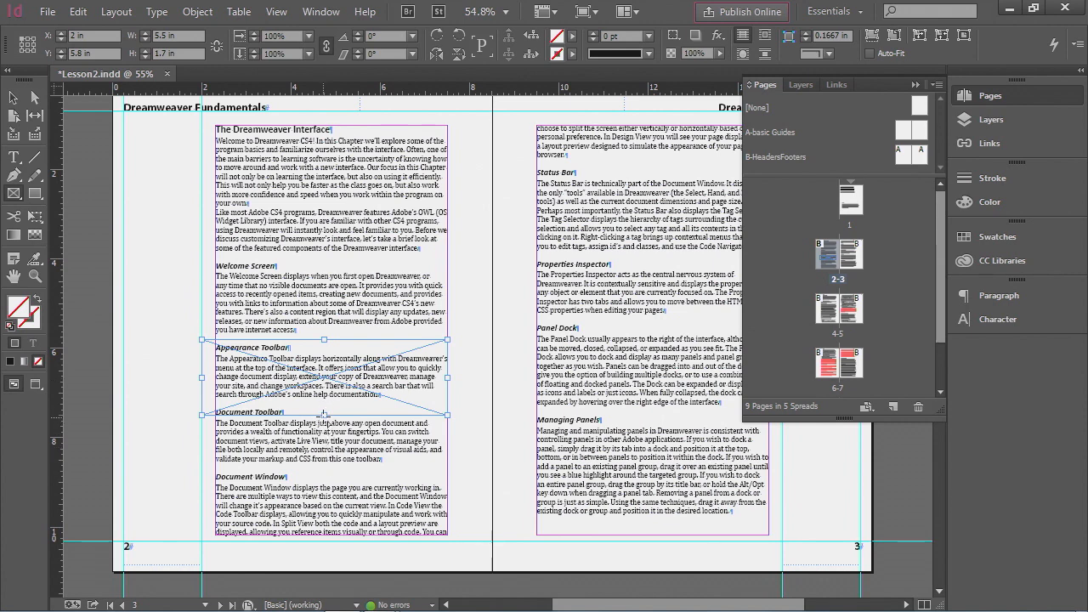
drag(324, 414, 371, 502)
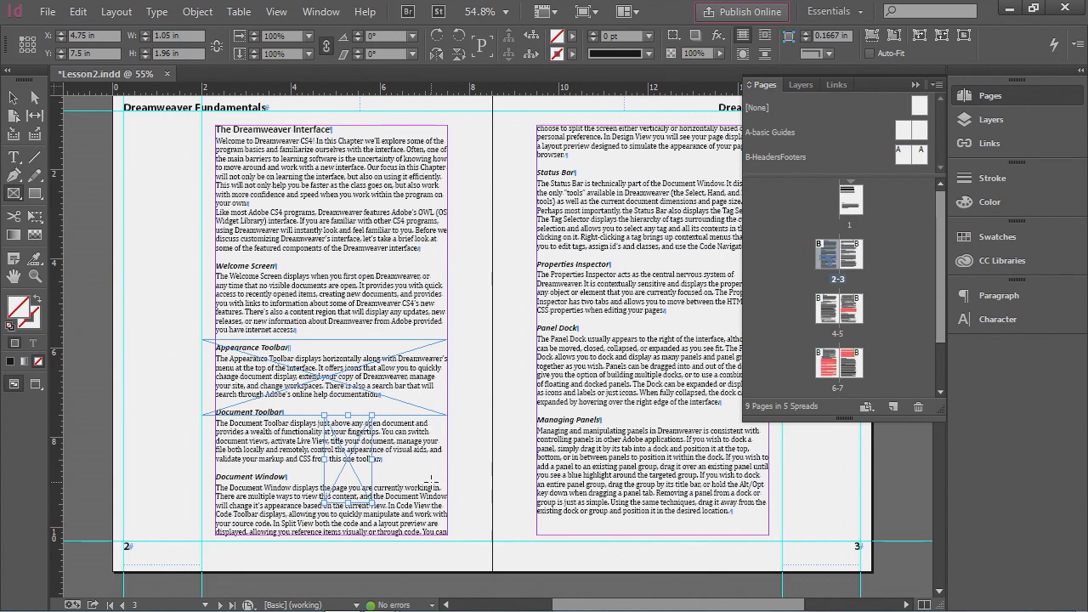
key(Delete)
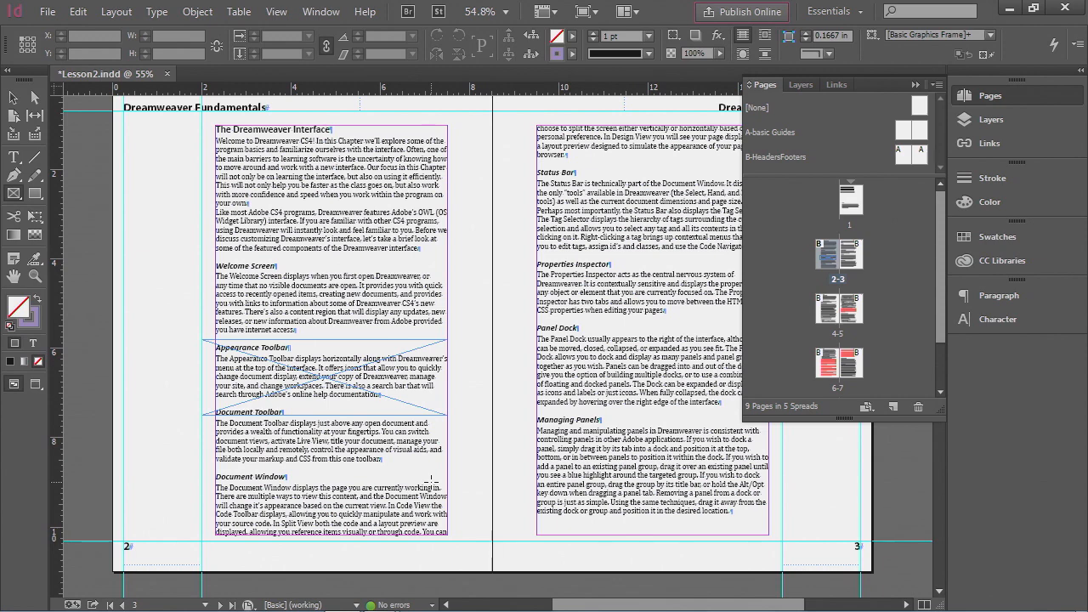
- Resize the frame to 2.5 in tall and align its left edge with the text column
click(15, 101)
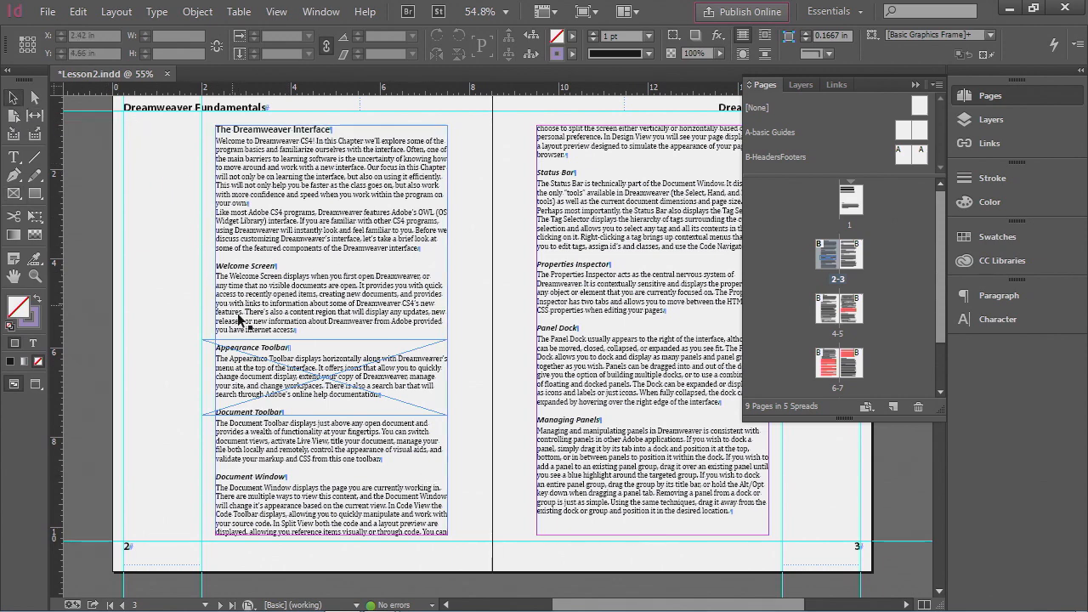
click(252, 356)
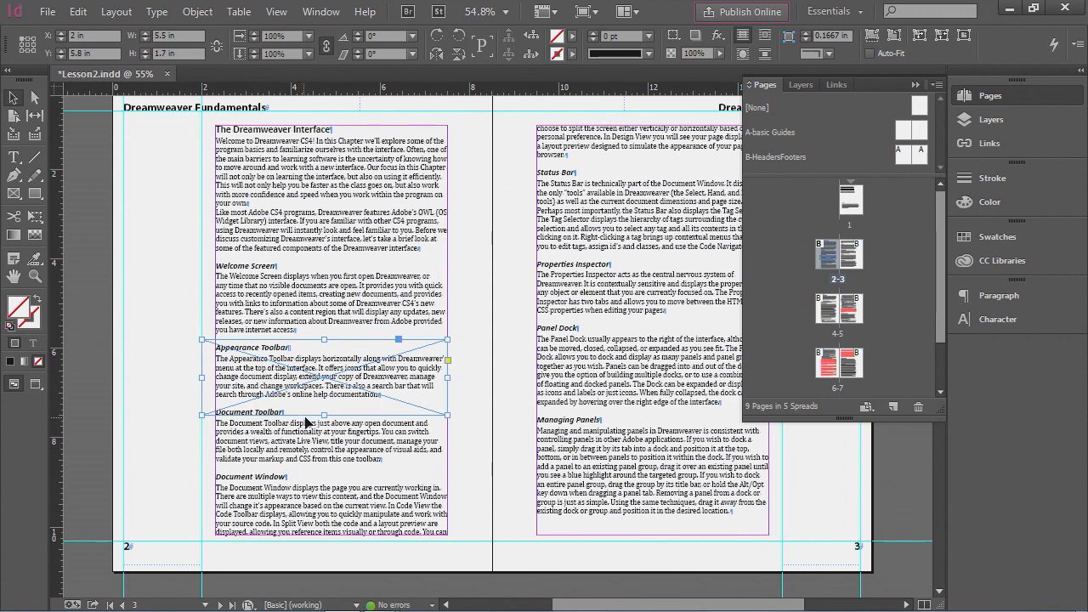
drag(325, 415, 326, 458)
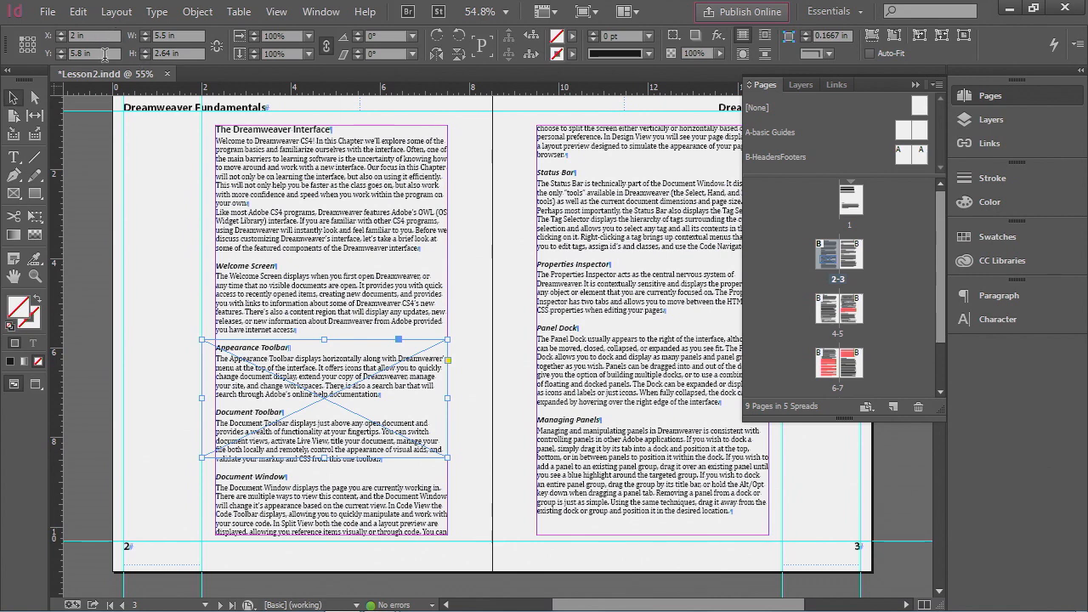
triple_click(181, 53)
text(2)
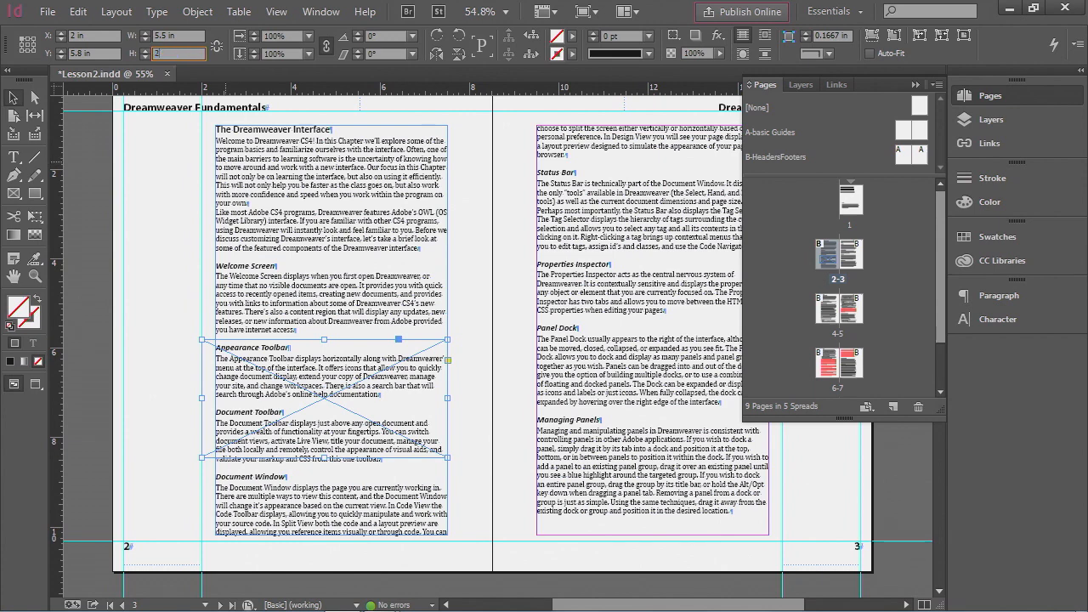
text(.5in)
key(Return)
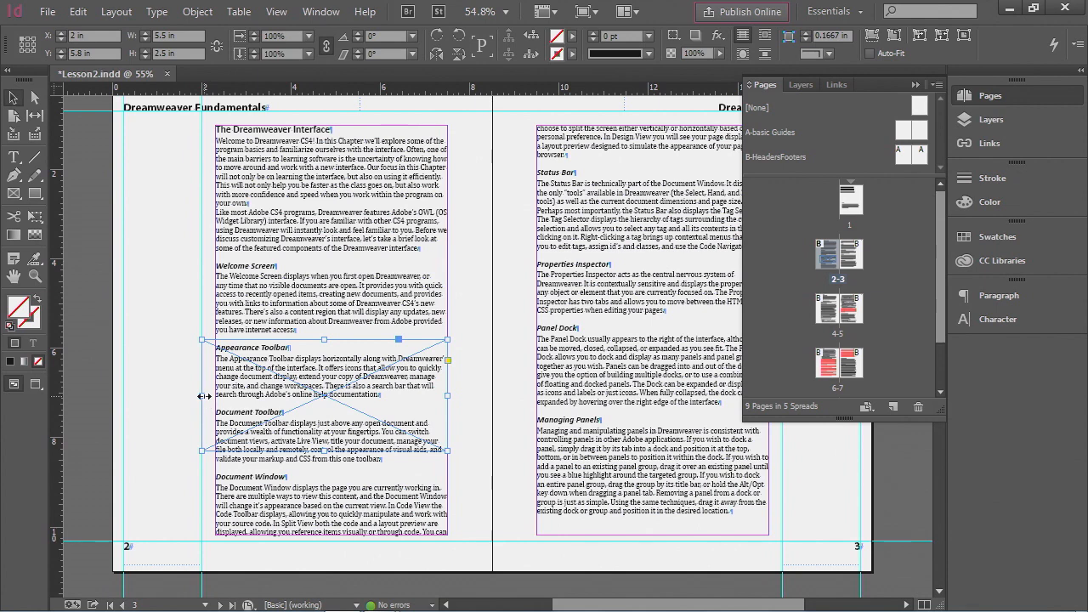
drag(205, 396, 211, 396)
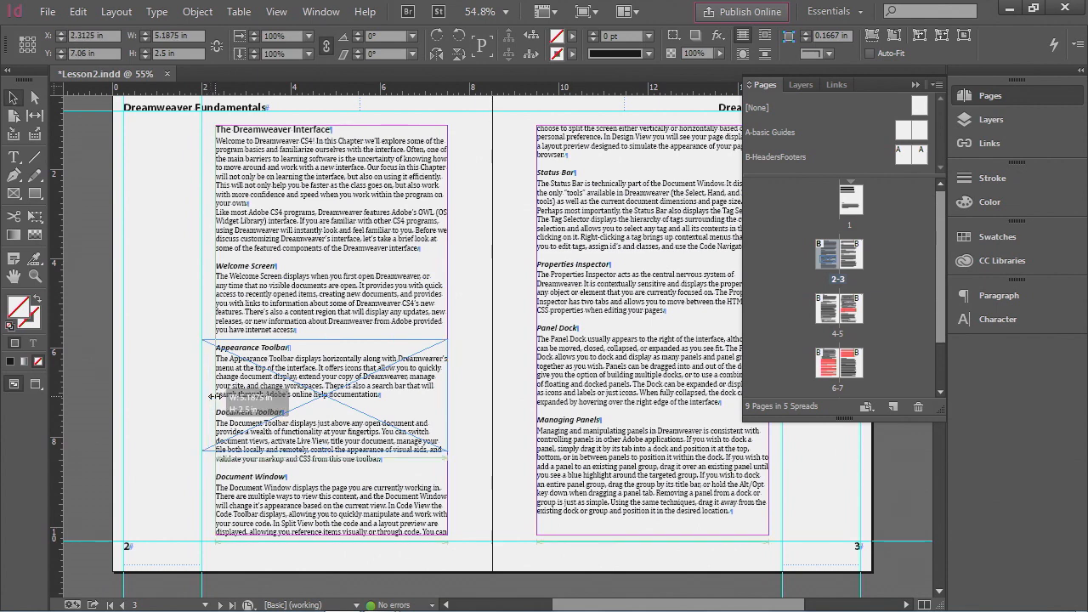
drag(211, 396, 212, 397)
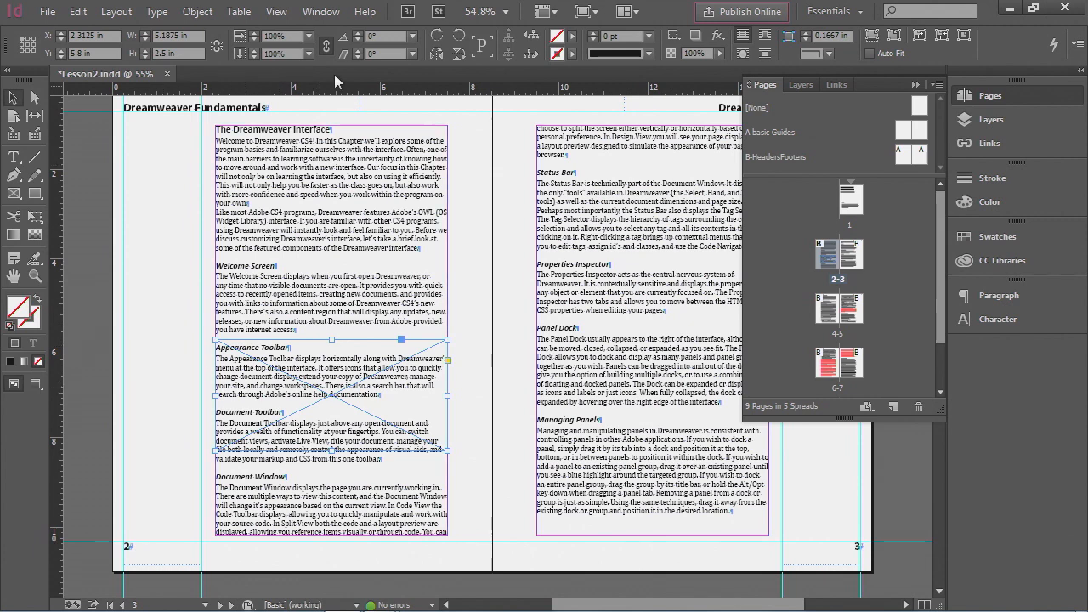
- Open the Text Wrap panel, dock it, and apply Wrap around bounding box to the frame
click(320, 12)
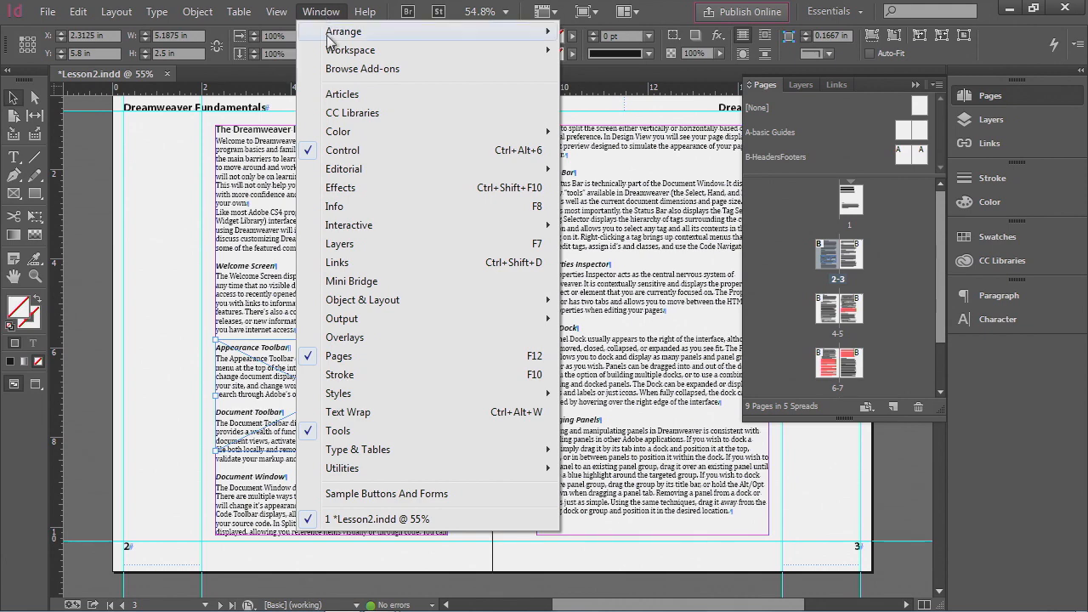
click(349, 413)
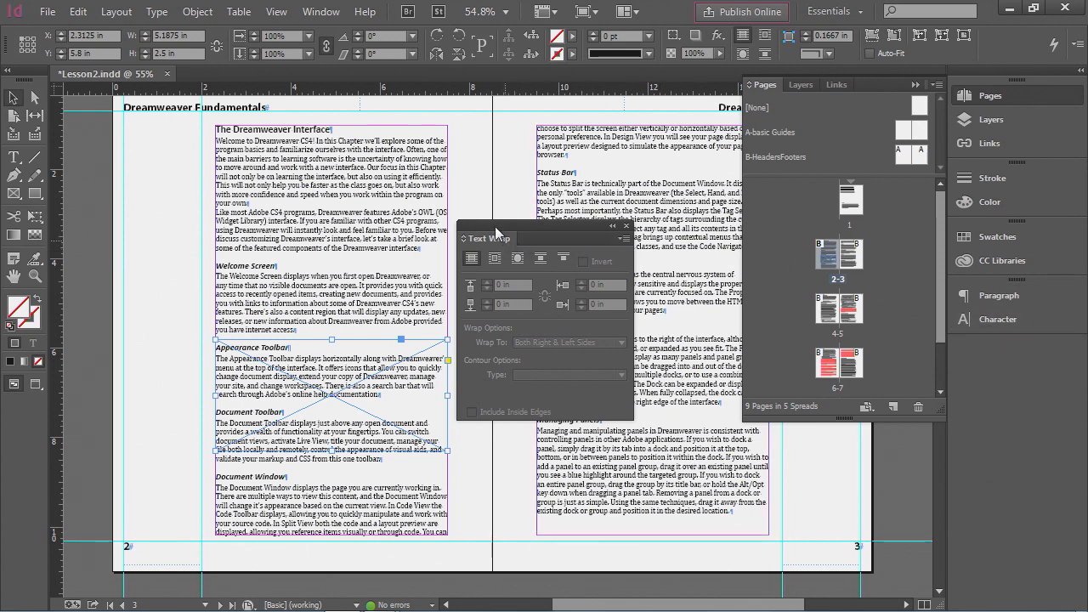
drag(496, 231, 997, 351)
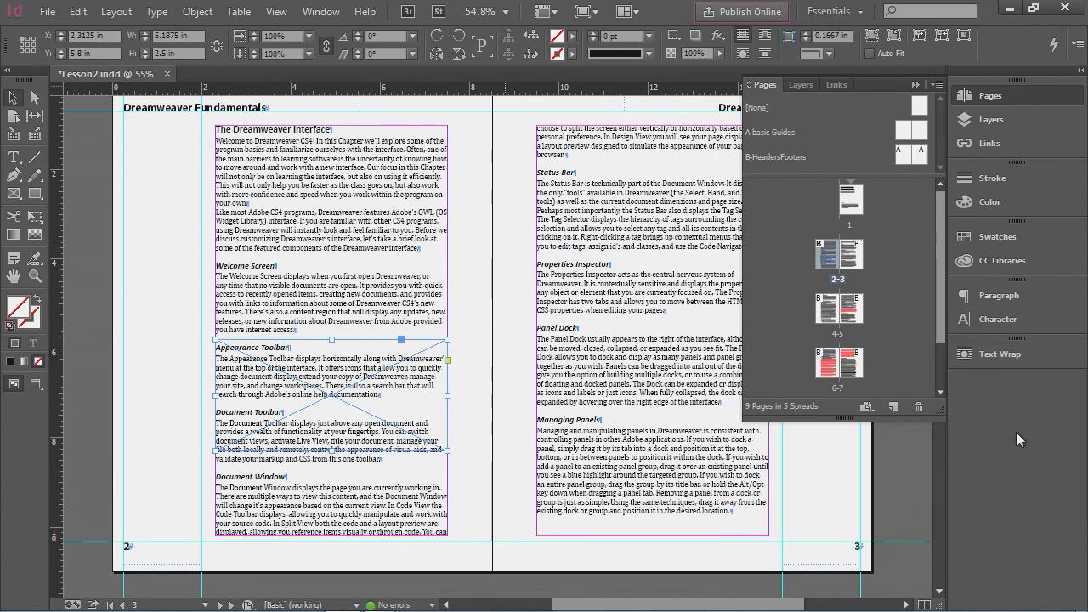
click(1016, 350)
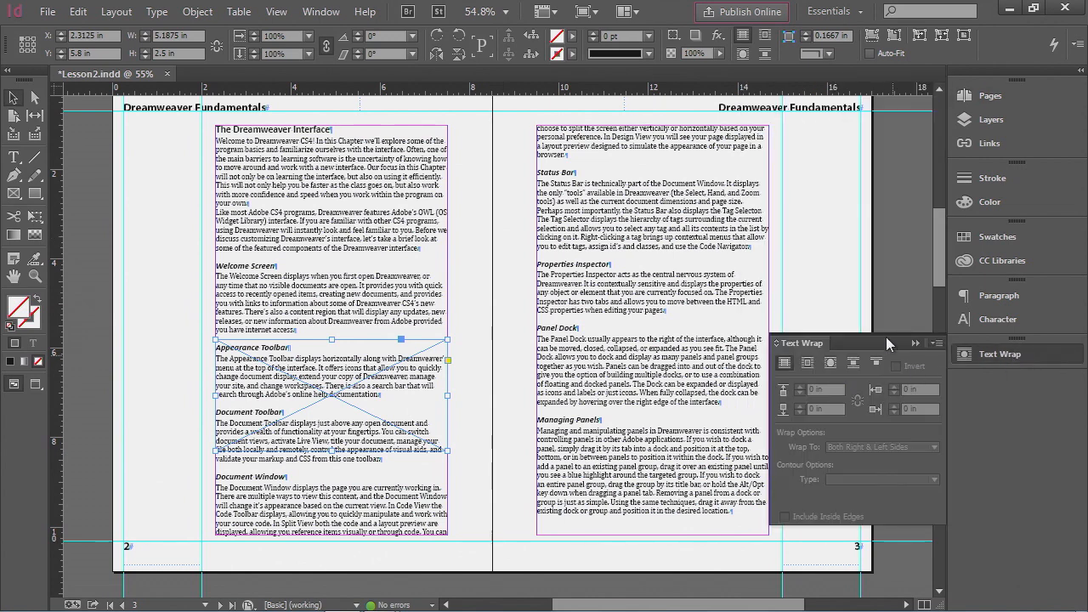
click(807, 364)
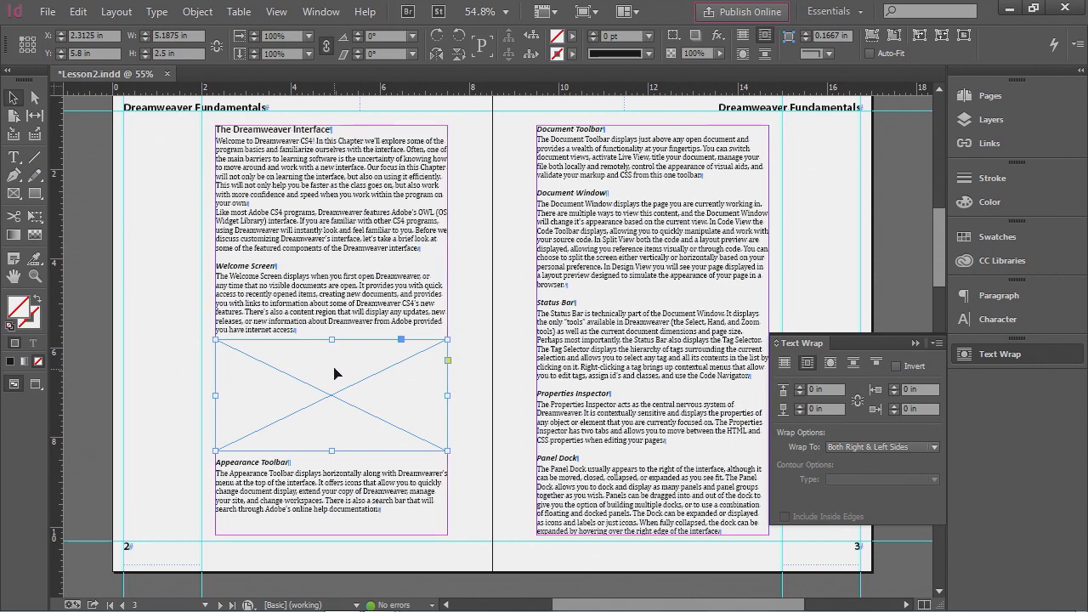
- Change the frame's text wrap to Jump object and reposition the frame within the text column
drag(374, 458, 307, 458)
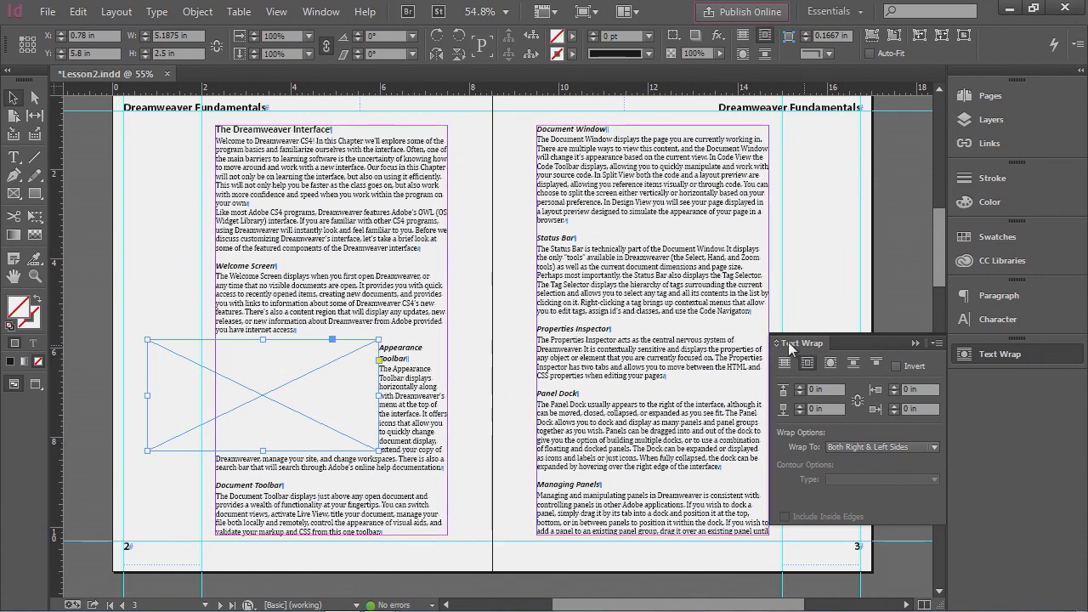
click(853, 367)
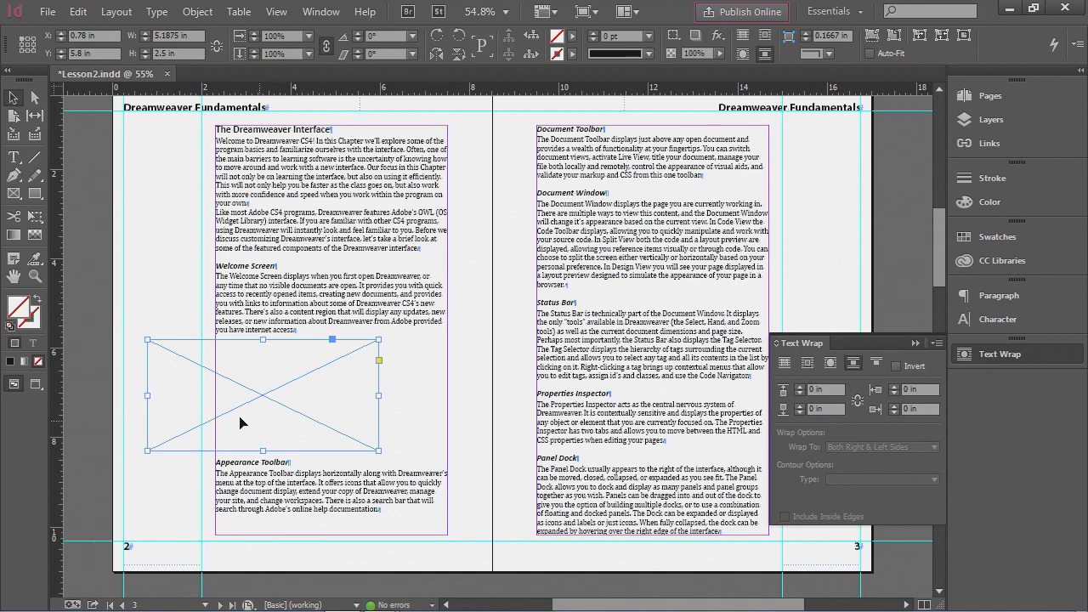
drag(175, 346, 242, 348)
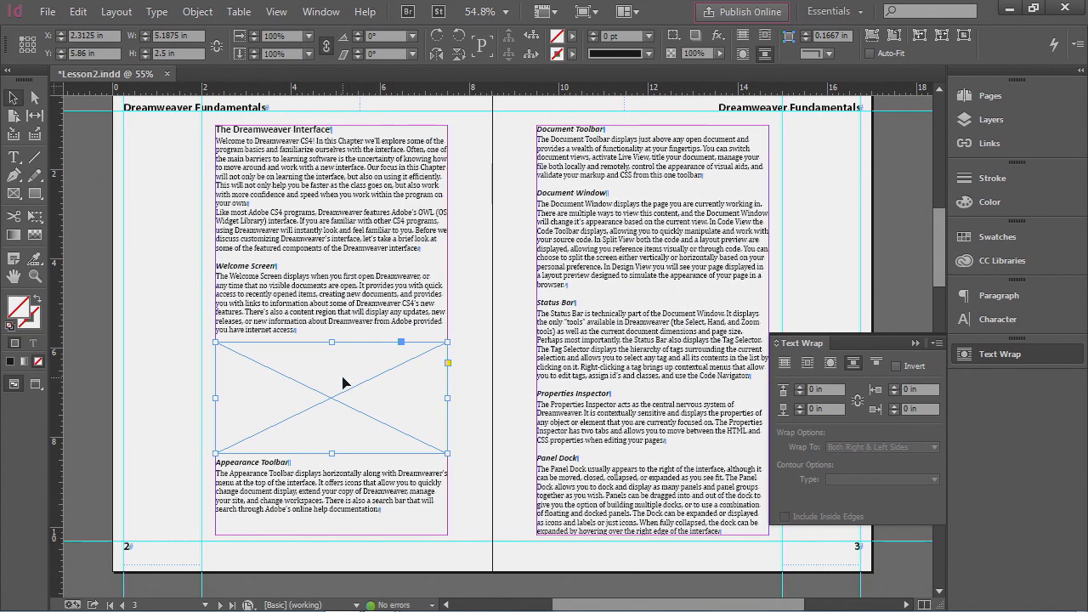
- Place DWwelcomeScreen.jpg from the Lesson4 Links folder into the selected frame with Replace Selected Item enabled
click(44, 12)
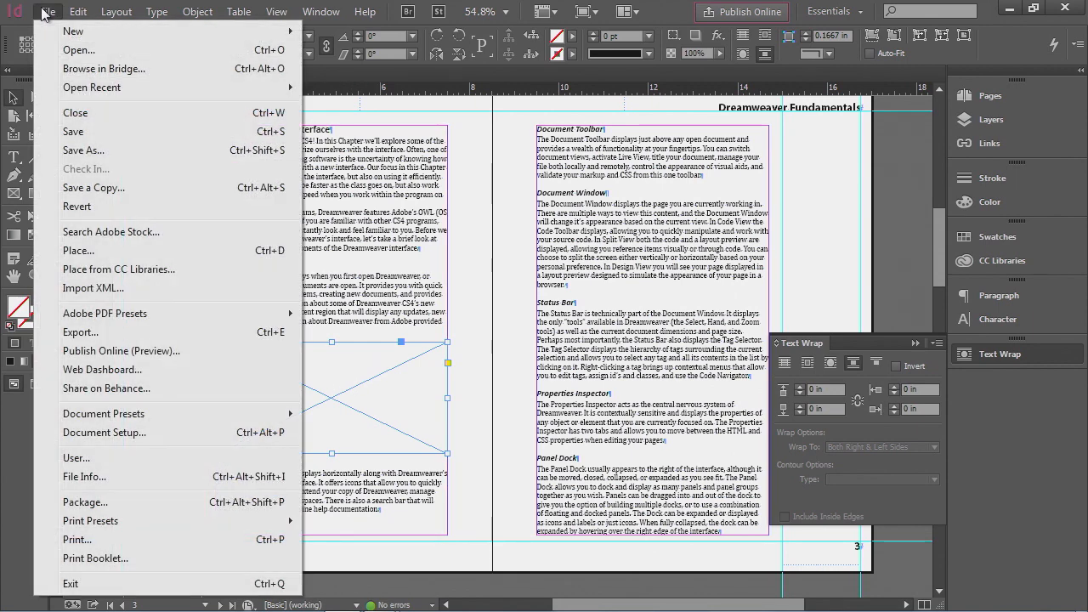
click(96, 256)
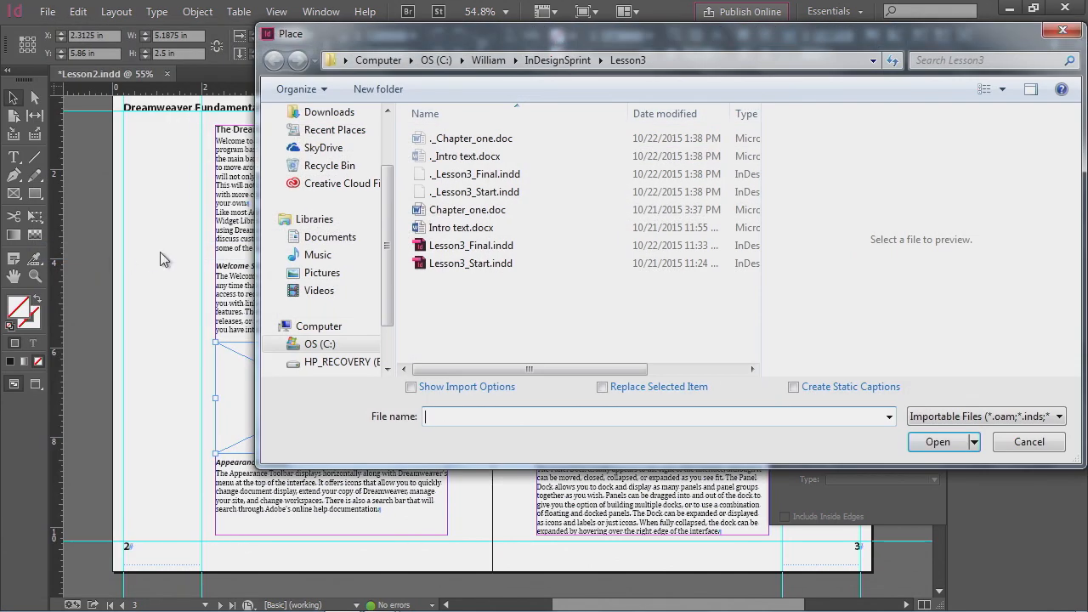
click(569, 59)
double_click(520, 174)
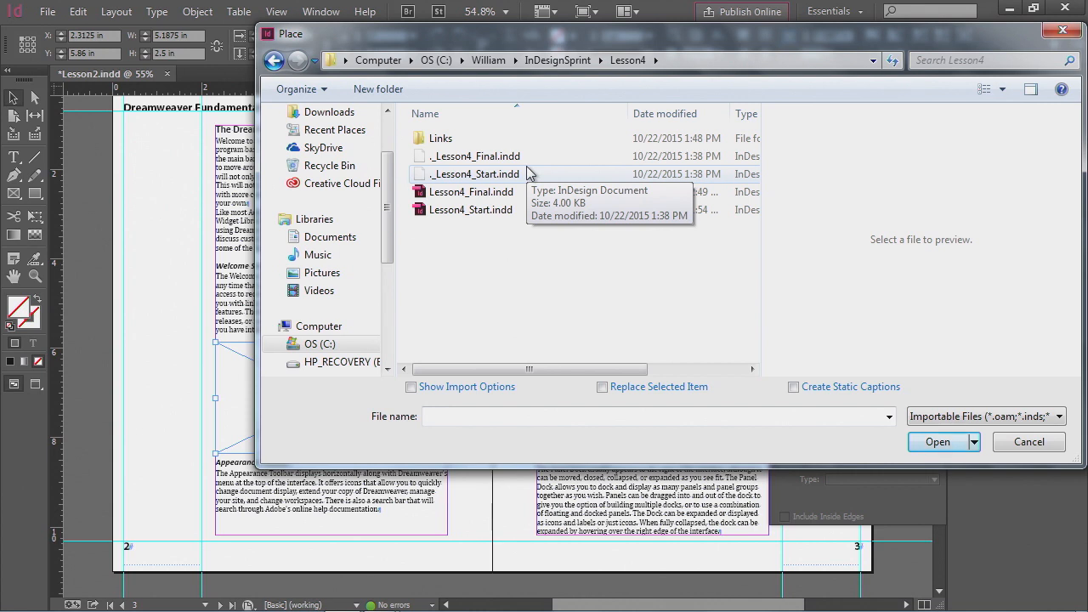
double_click(428, 142)
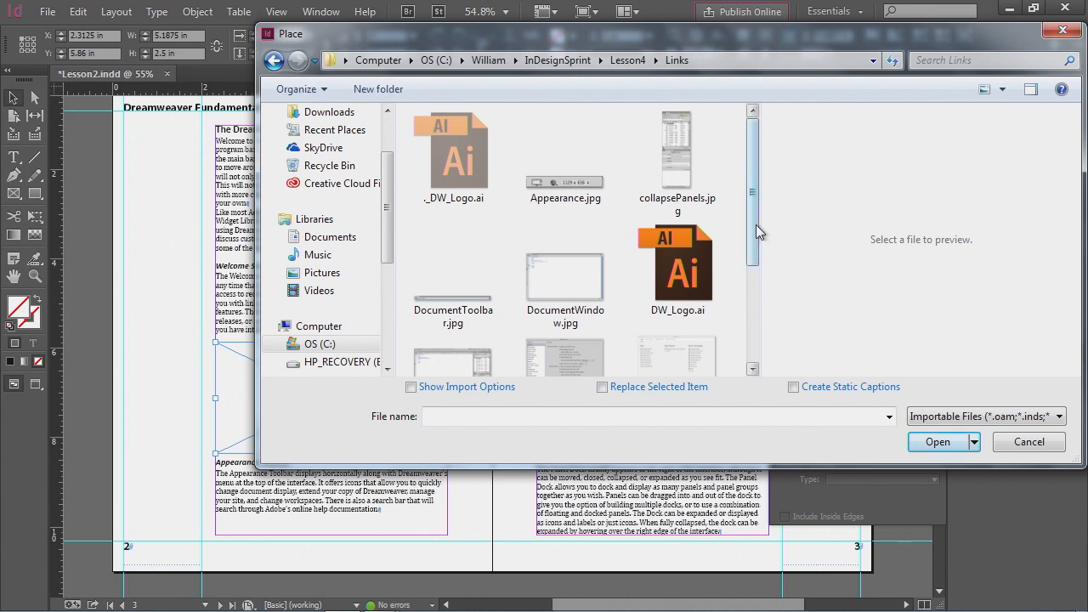
drag(756, 224, 755, 280)
click(696, 285)
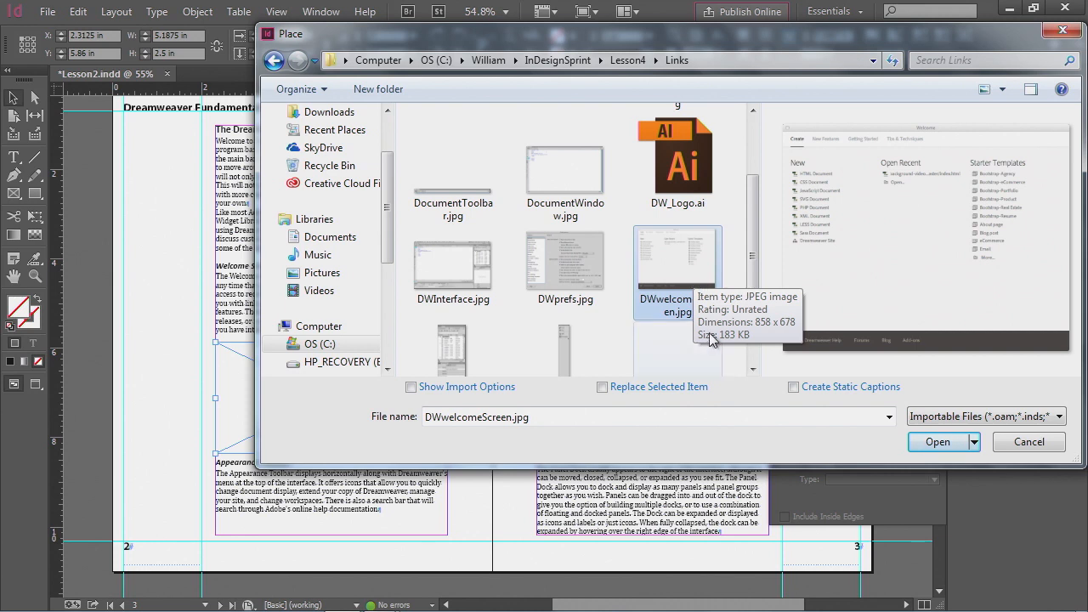
click(605, 391)
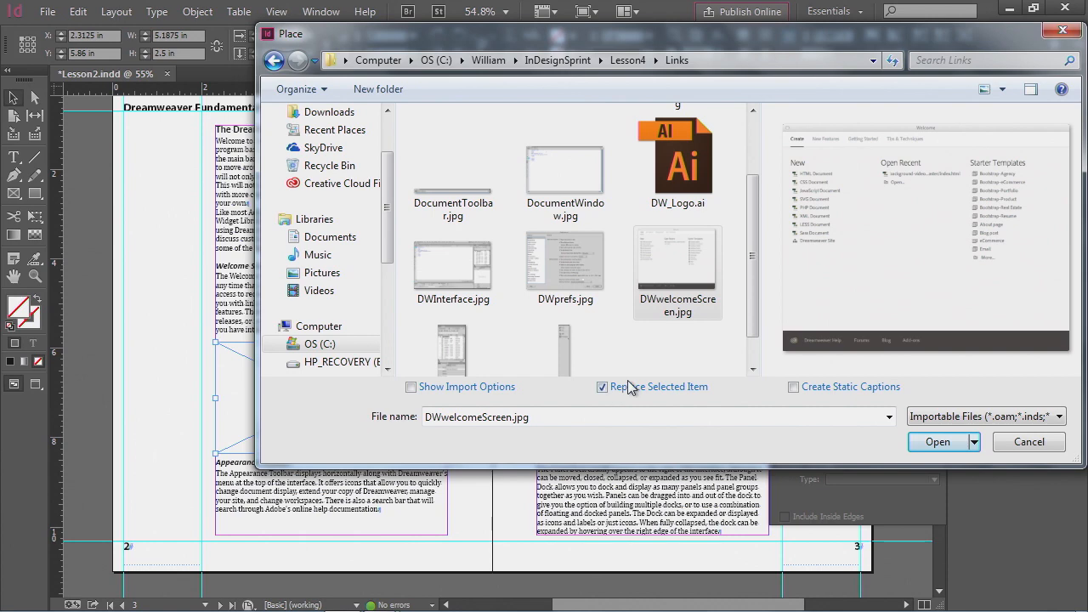
click(931, 442)
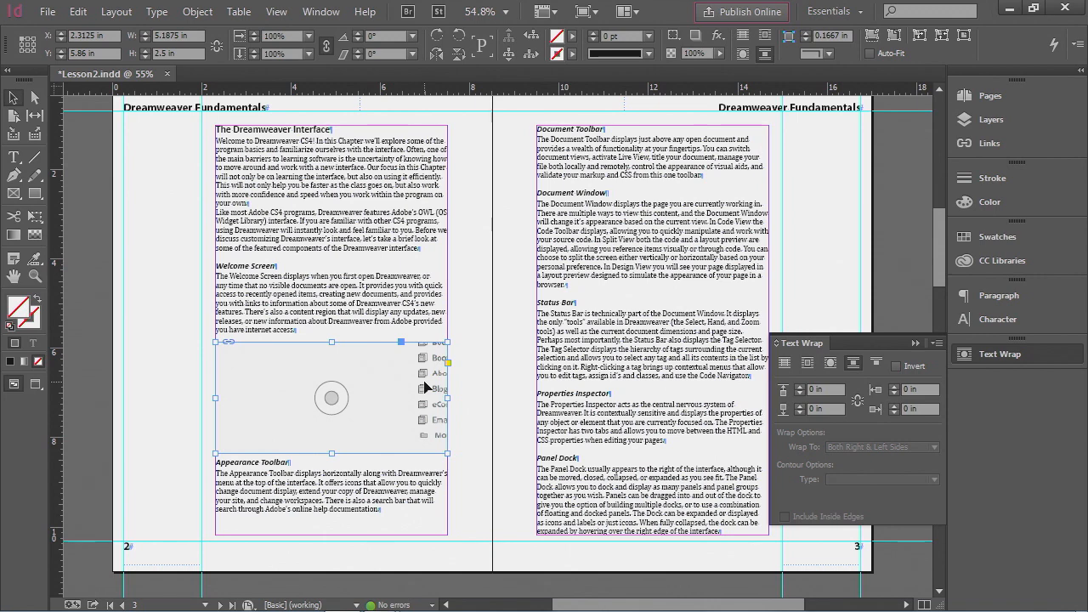
- Fit the placed image proportionally within its frame
click(197, 12)
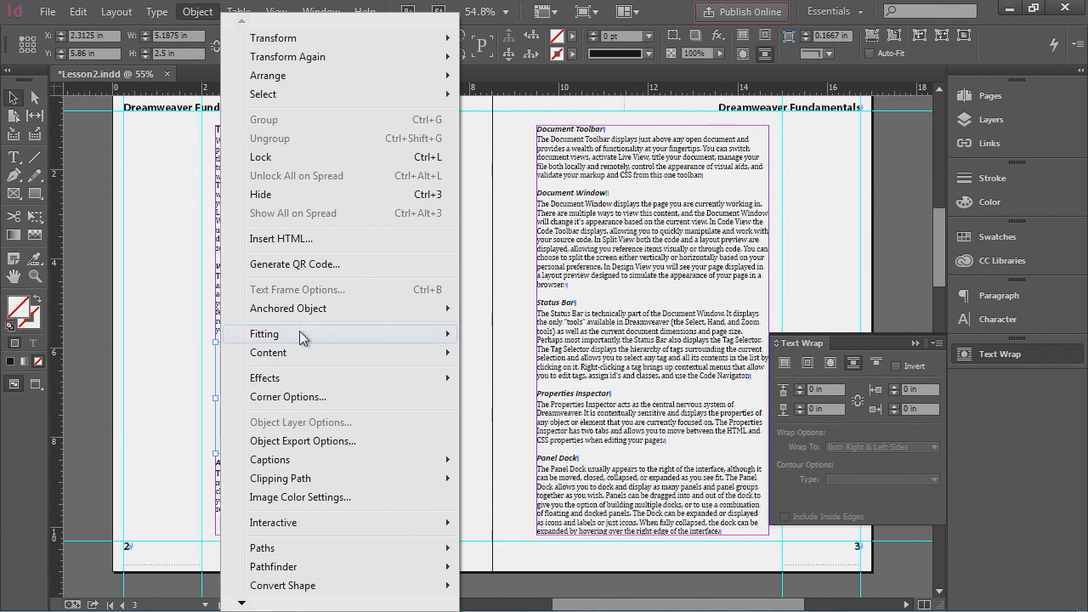
mouse_move(302, 336)
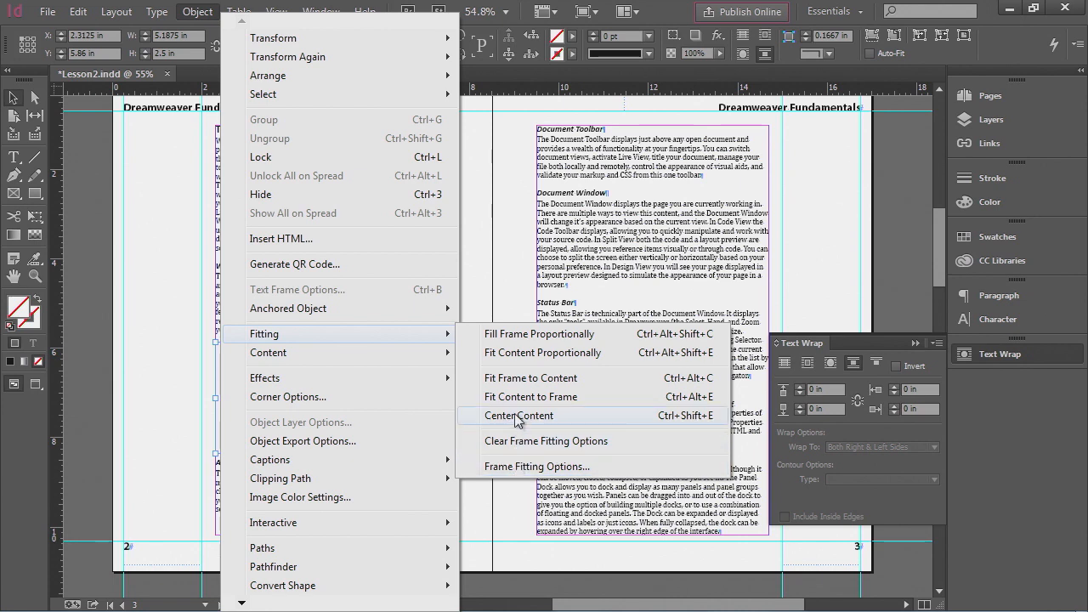
click(514, 362)
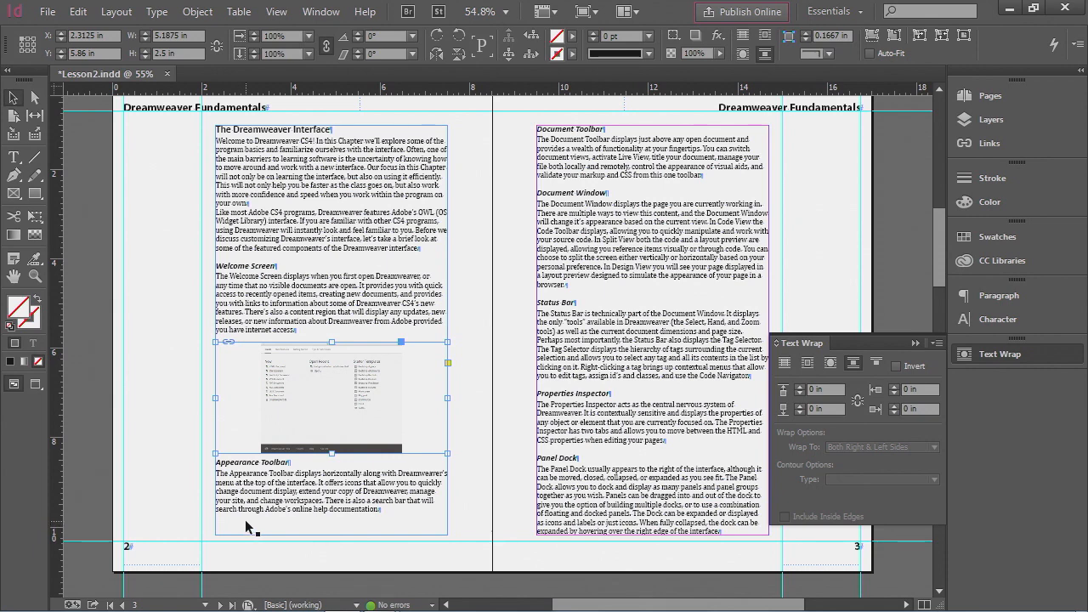
- Place Appearance.jpg without replacing the selection, drawing its frame about 2.6 in wide below the Appearance Toolbar paragraph
click(48, 12)
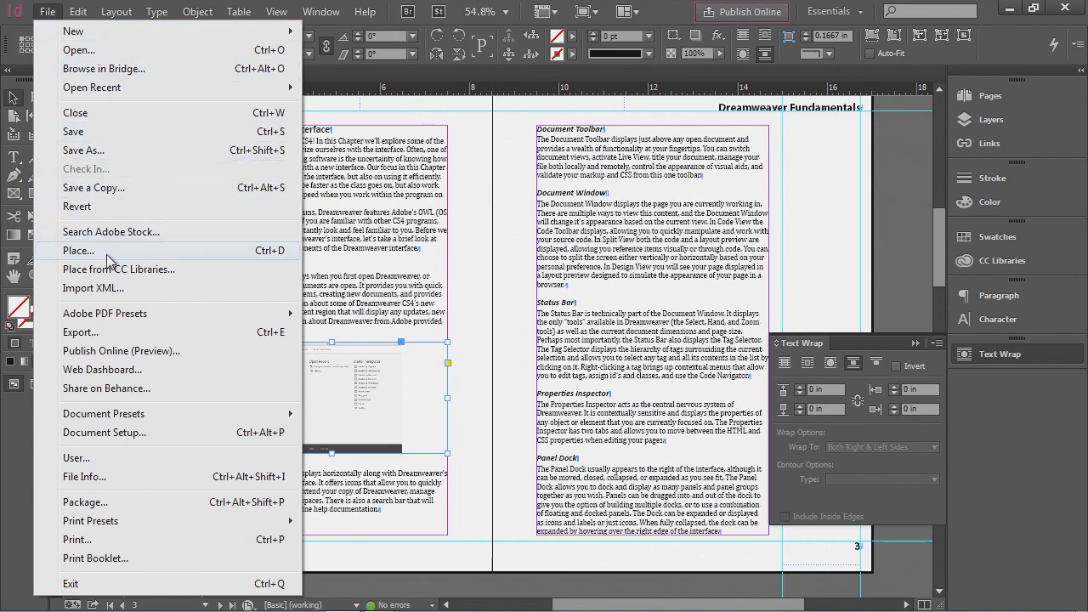
click(109, 259)
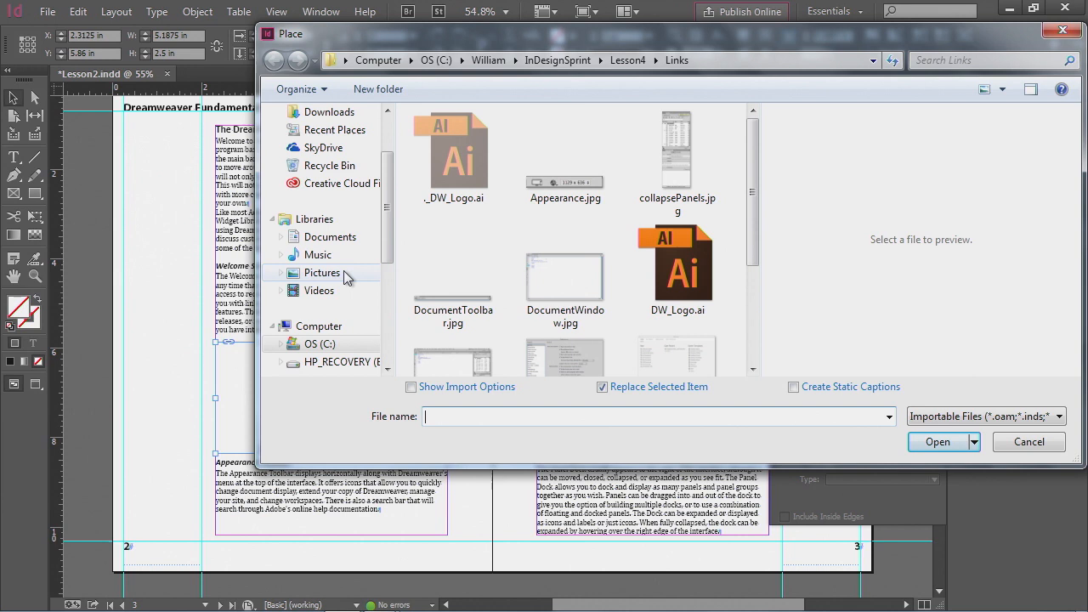
click(555, 184)
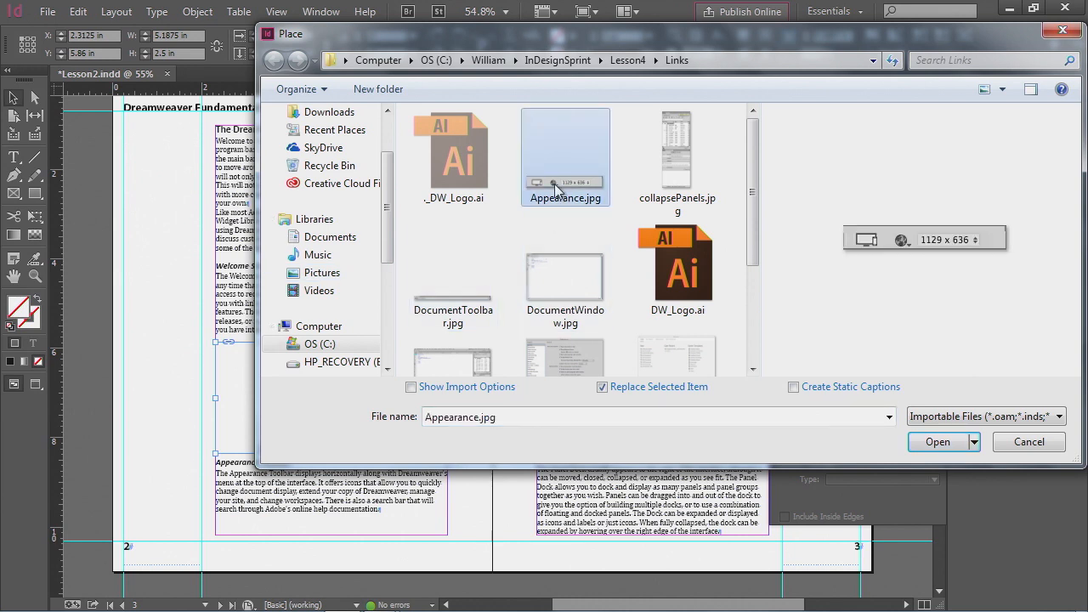
click(602, 387)
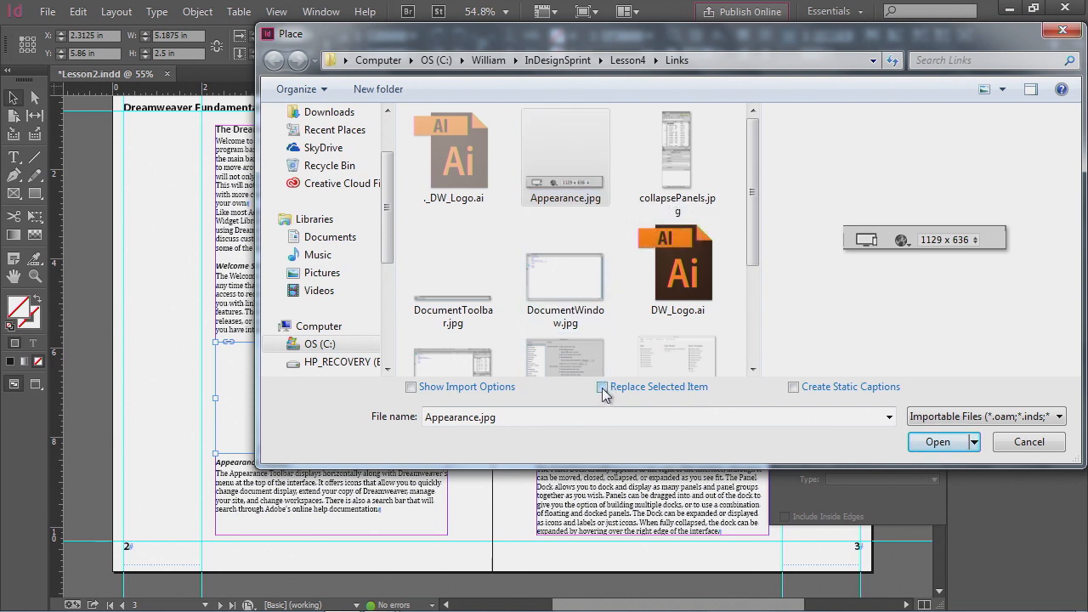
click(930, 440)
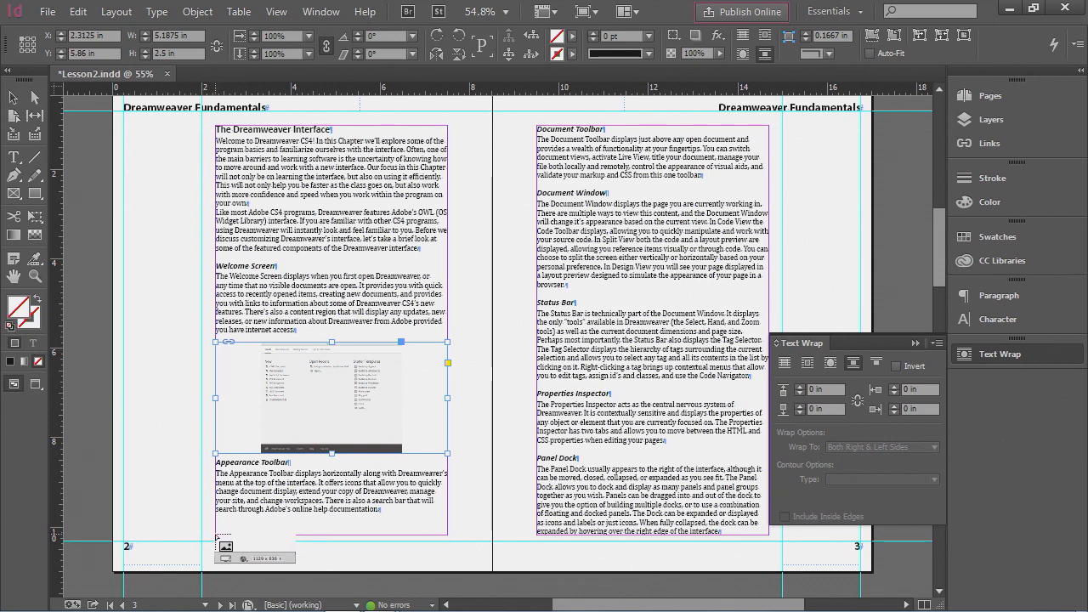
drag(217, 536, 339, 522)
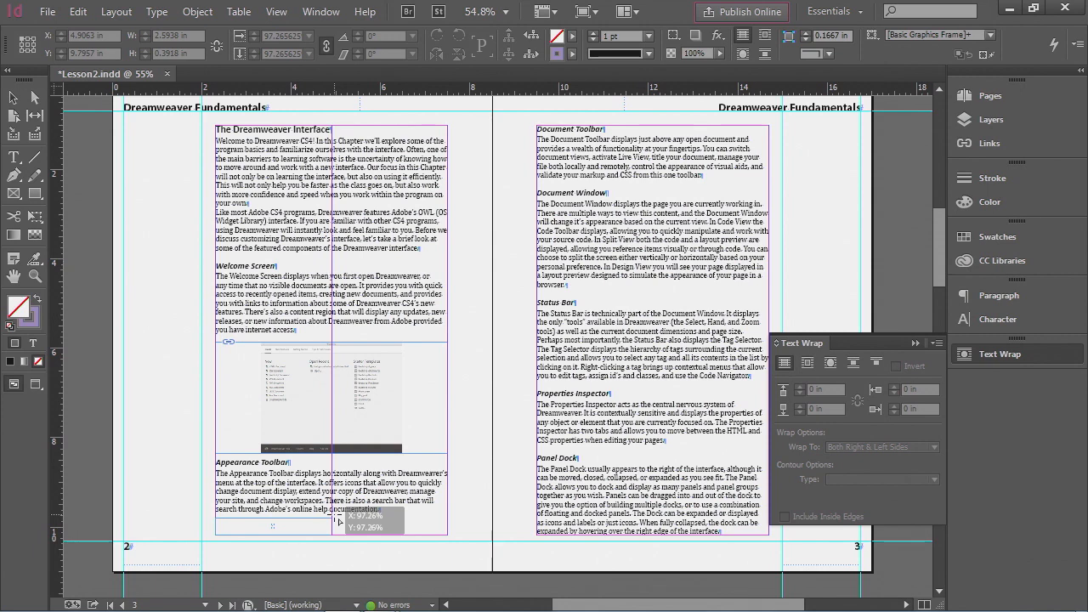
drag(338, 521, 338, 521)
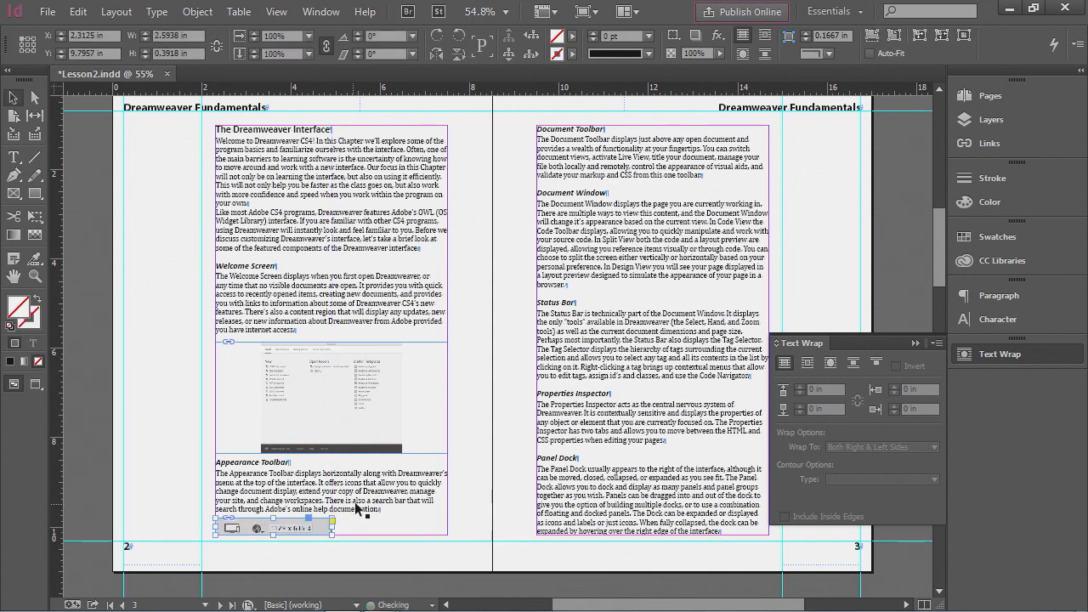
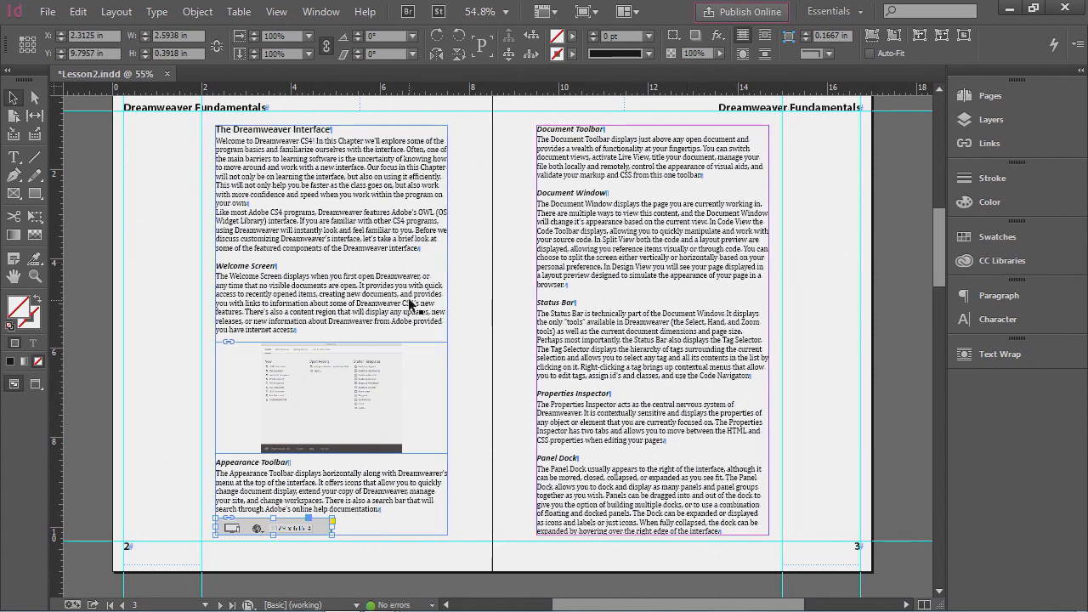
- Load DocumentToolbar.jpg, DocumentWindow.jpg, DWInterface.jpg, DWprefs.jpg and properties.jpg from the Lesson4 Links folder into the place cursor
click(47, 12)
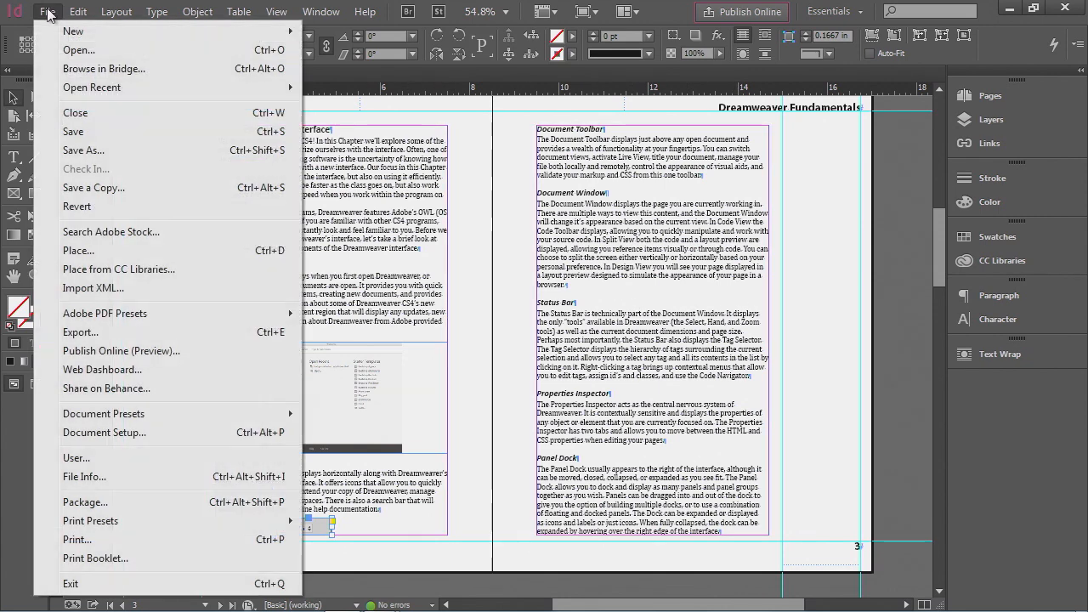
click(204, 254)
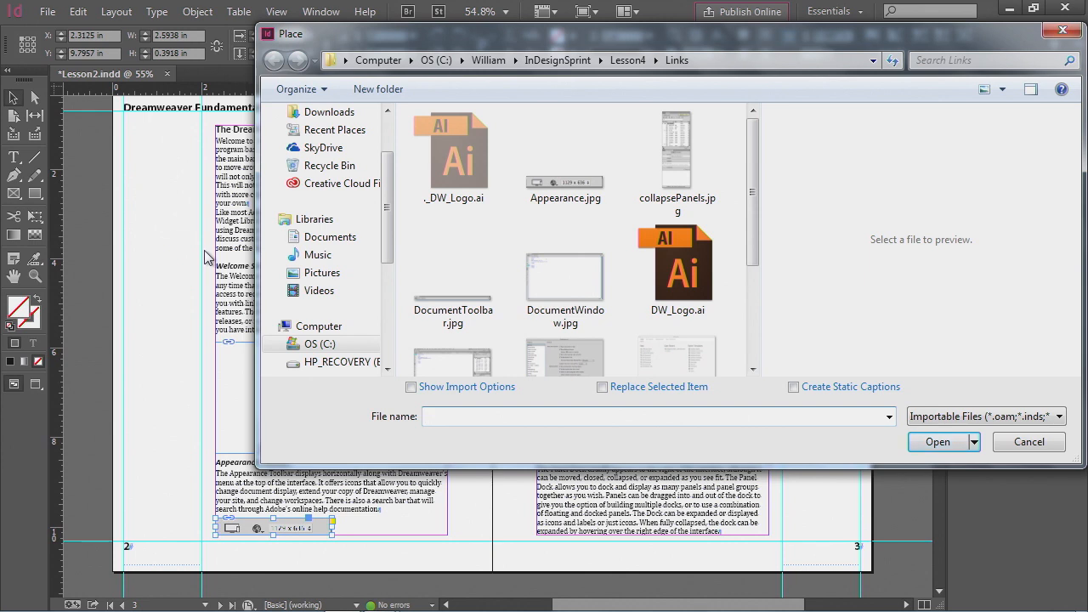
drag(751, 265, 754, 292)
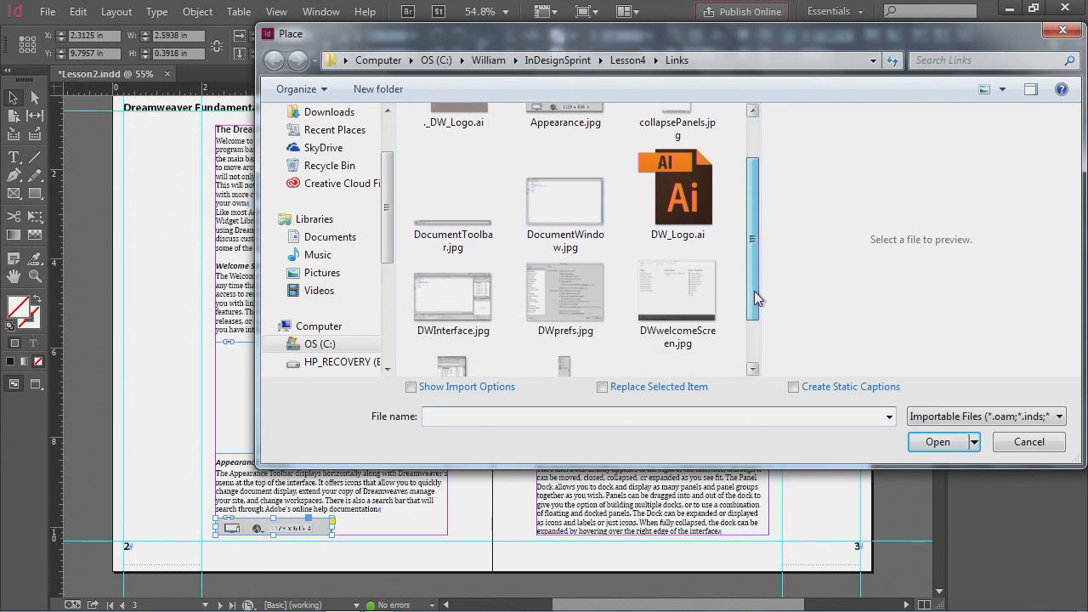
click(472, 238)
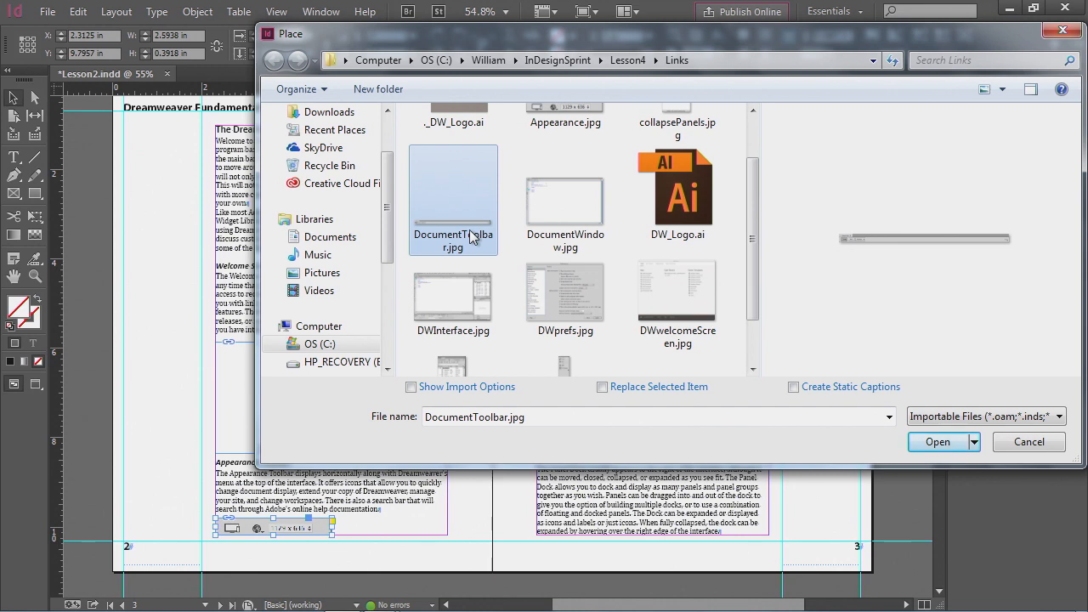
ctrl+click(557, 221)
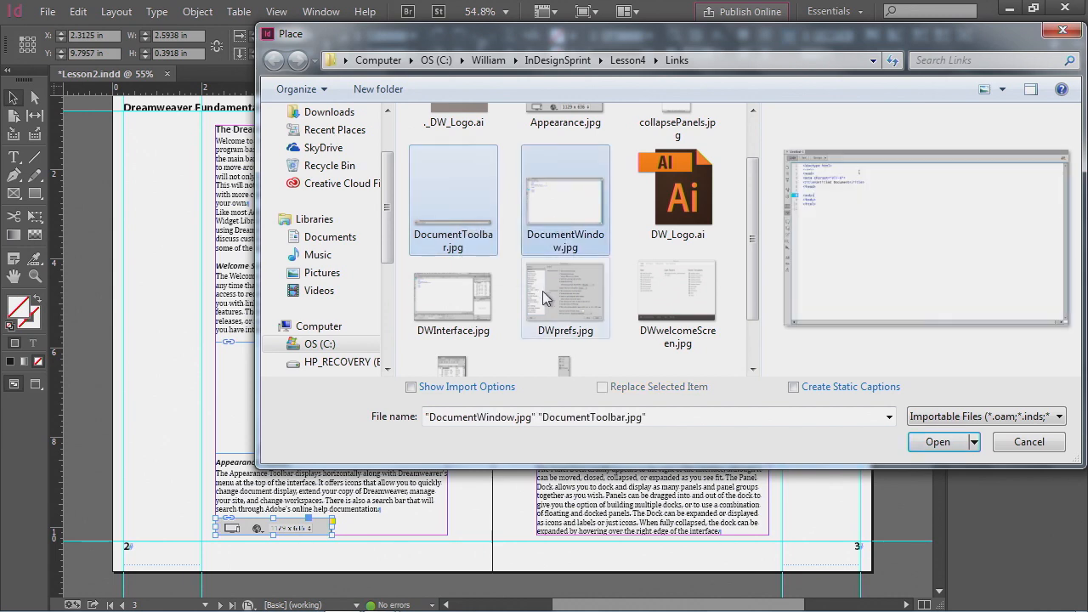
ctrl+click(459, 299)
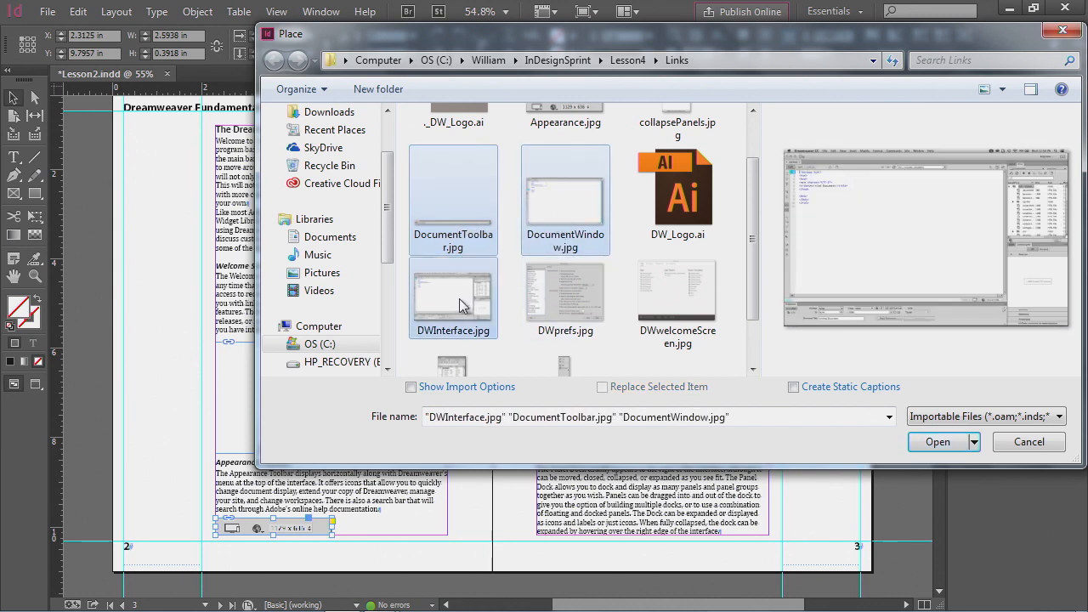
ctrl+click(551, 299)
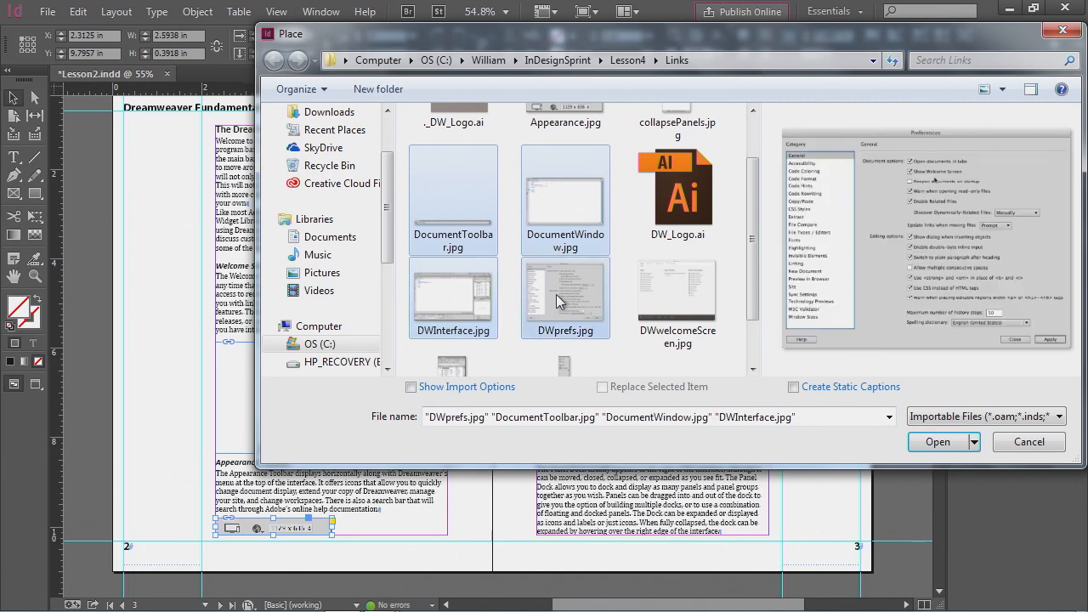
scroll(557, 294, down, 1)
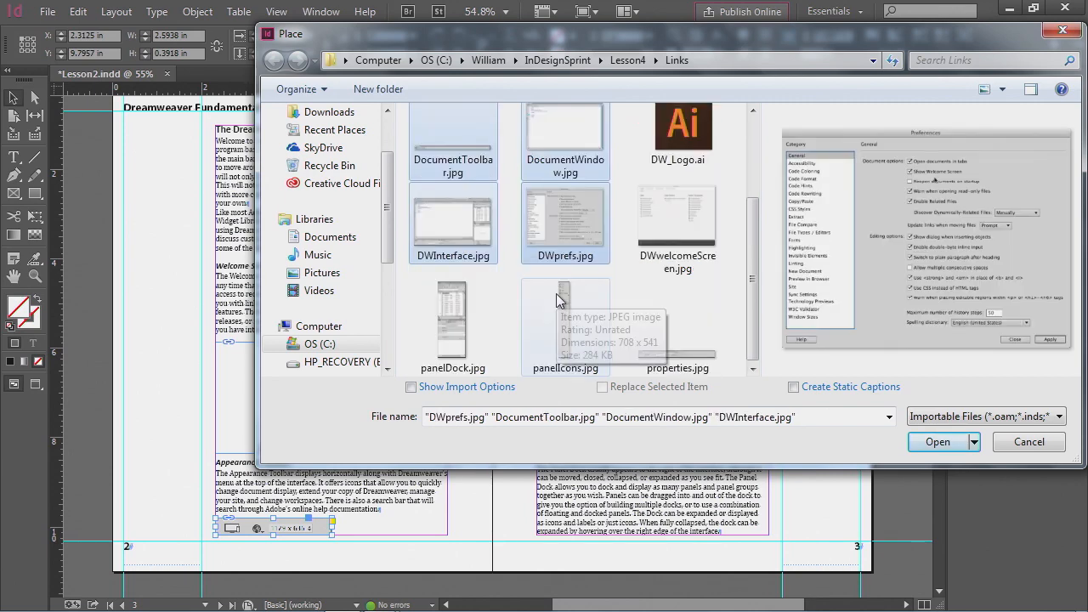
ctrl+click(683, 352)
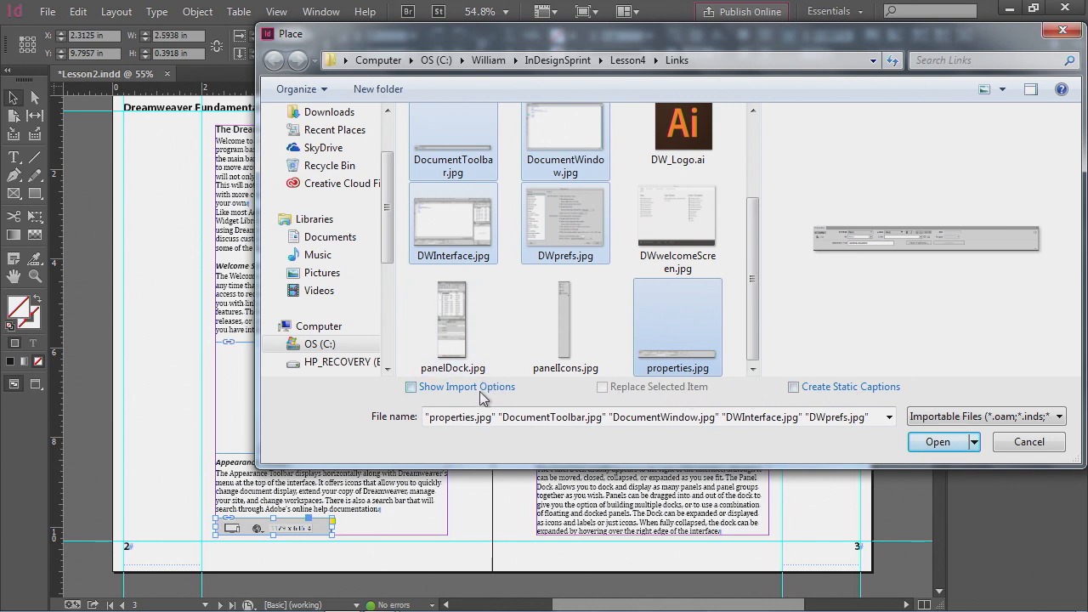
click(951, 447)
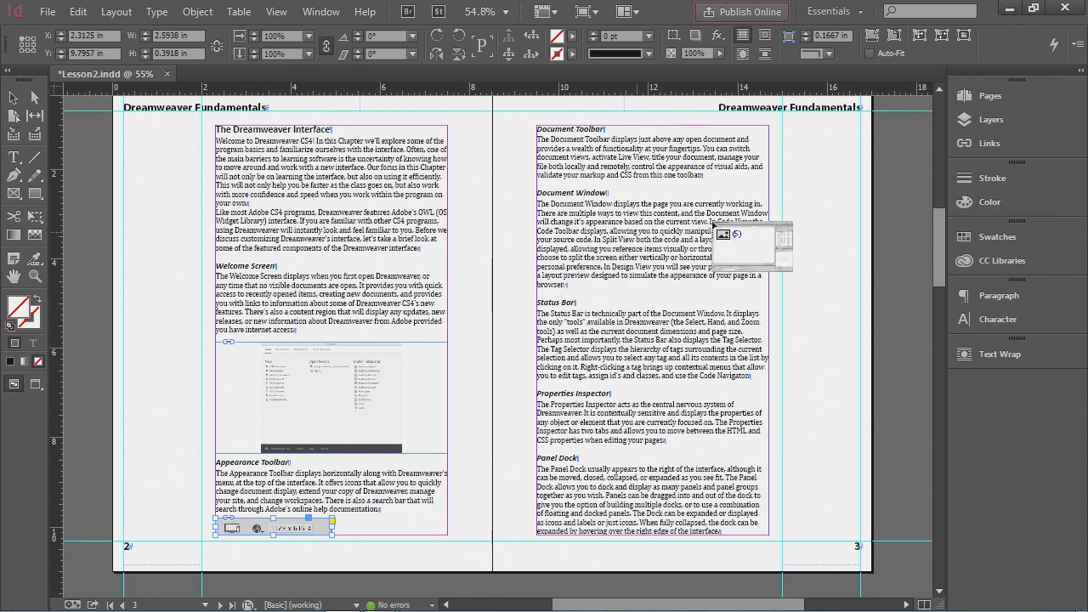
- Place DocumentToolbar.jpg below the Document Toolbar paragraph and DocumentWindow.jpg below the Document Window section on page 3, each spanning the column
click(1008, 146)
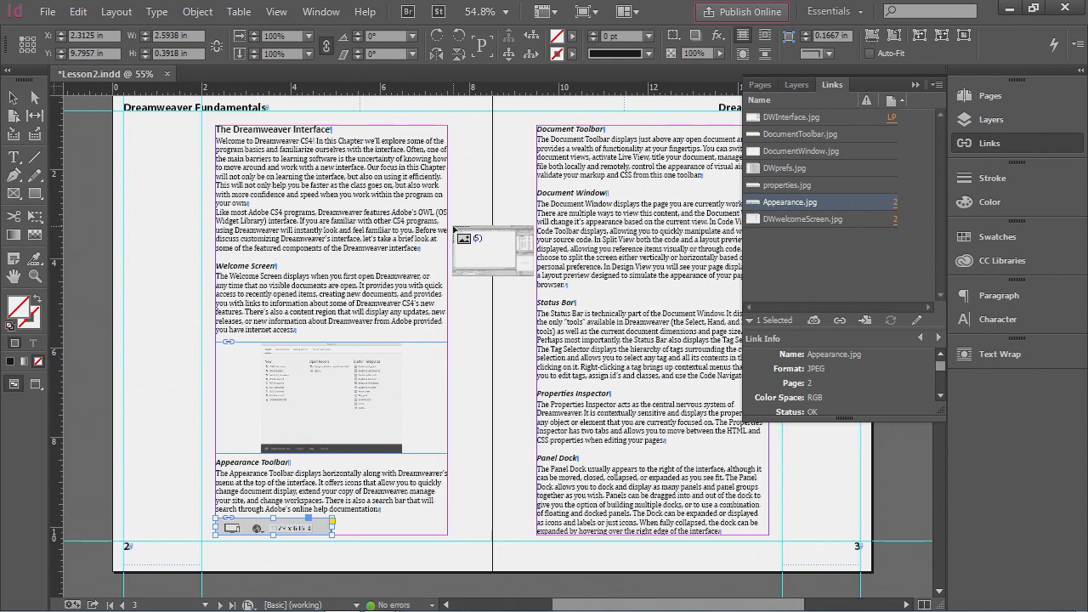
key(Right)
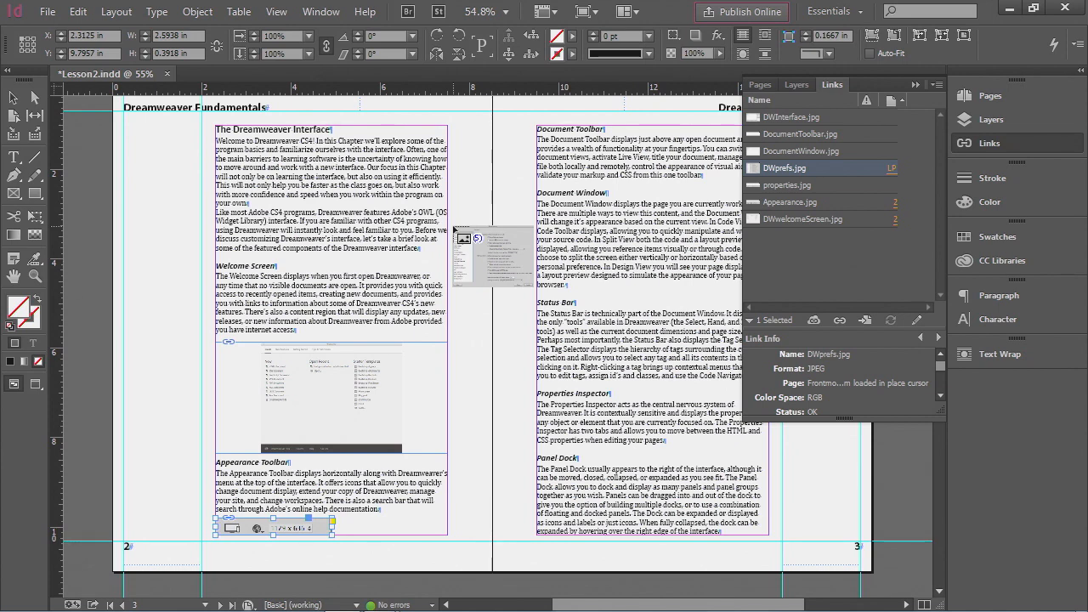
key(Left)
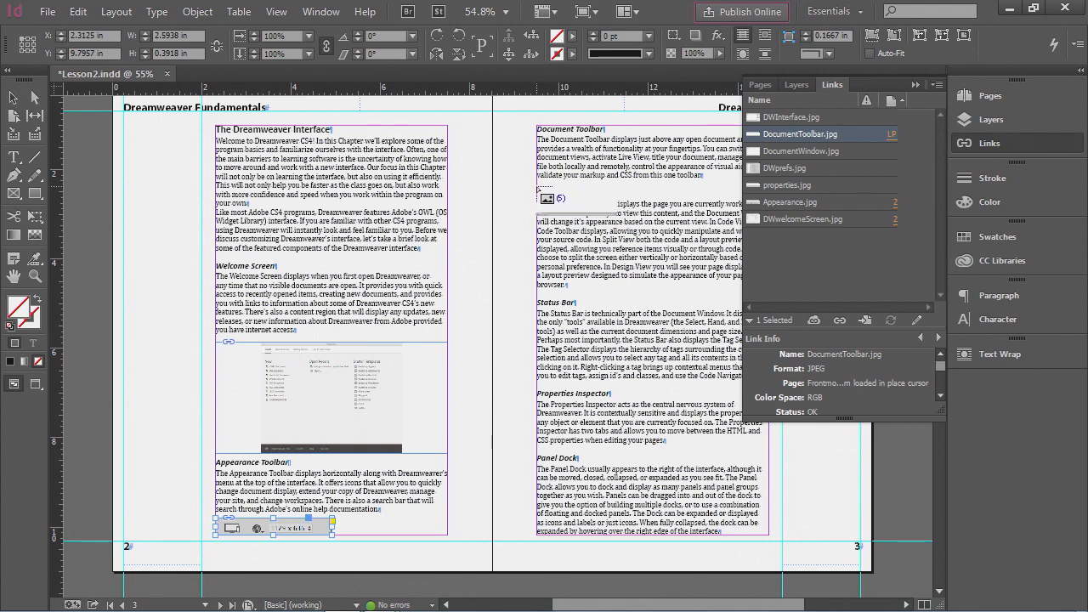
drag(537, 184, 752, 249)
drag(765, 253, 741, 248)
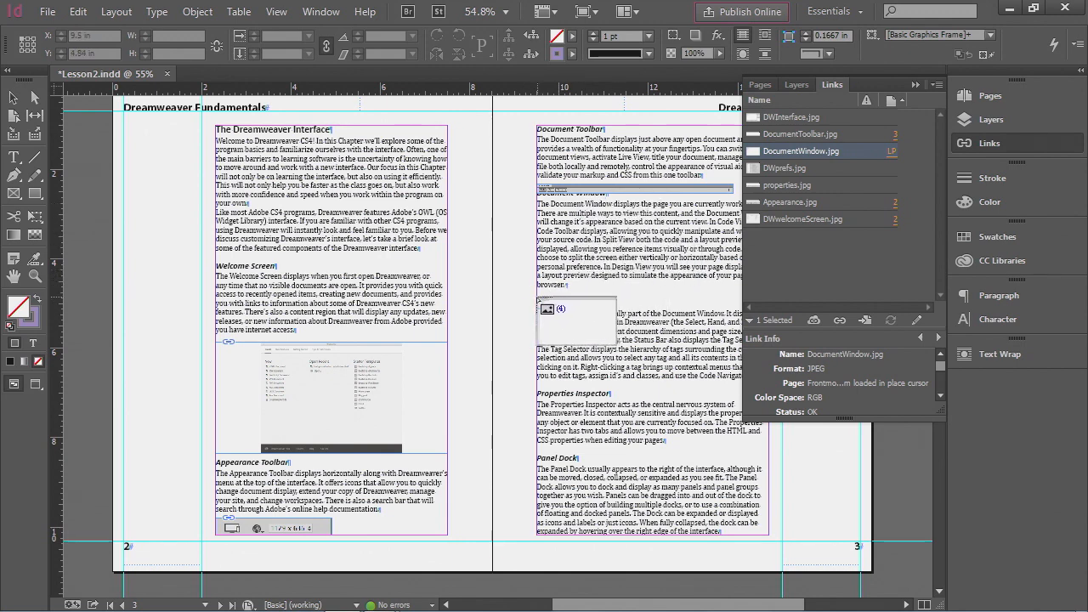
drag(538, 303, 764, 439)
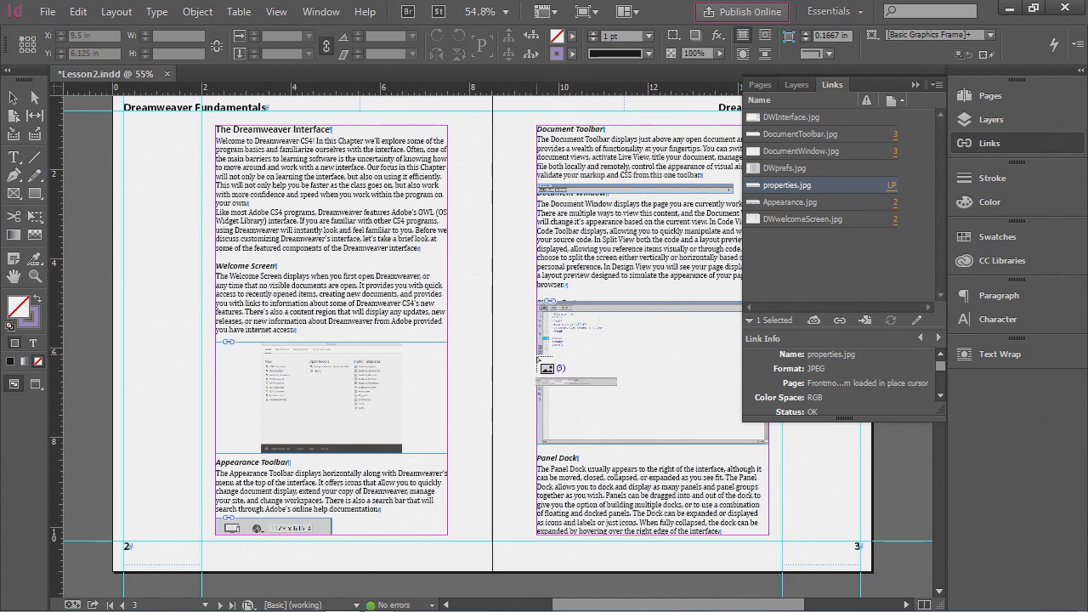
- Place properties.jpg under the Managing Panels paragraph on page 4 and DWInterface.jpg at the top of page 5's column, discarding the unused DWprefs.jpg
scroll(479, 321, down, 5)
scroll(474, 318, down, 6)
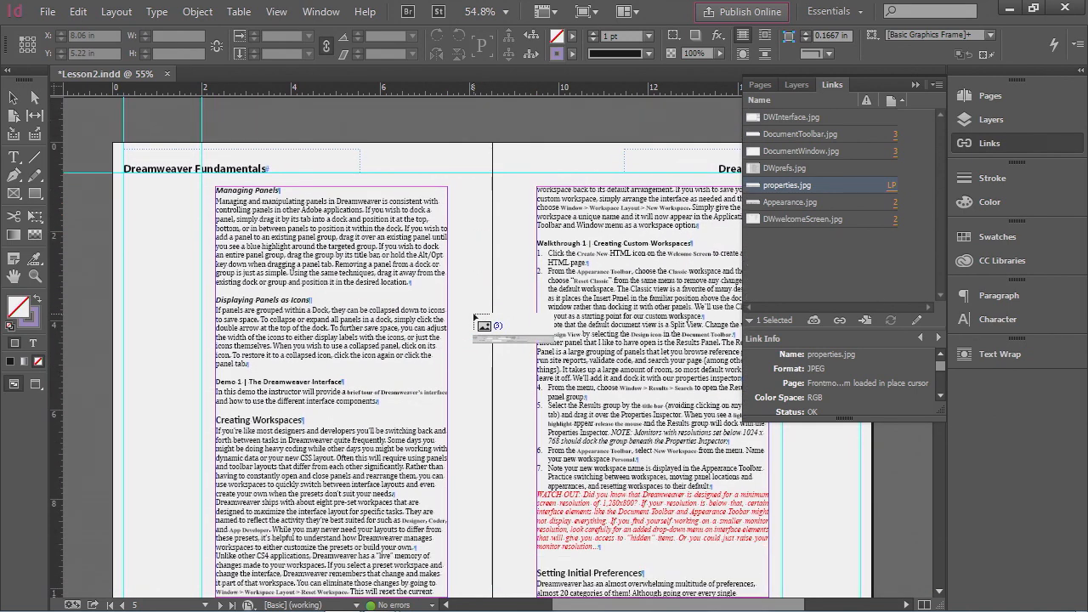
scroll(475, 318, down, 3)
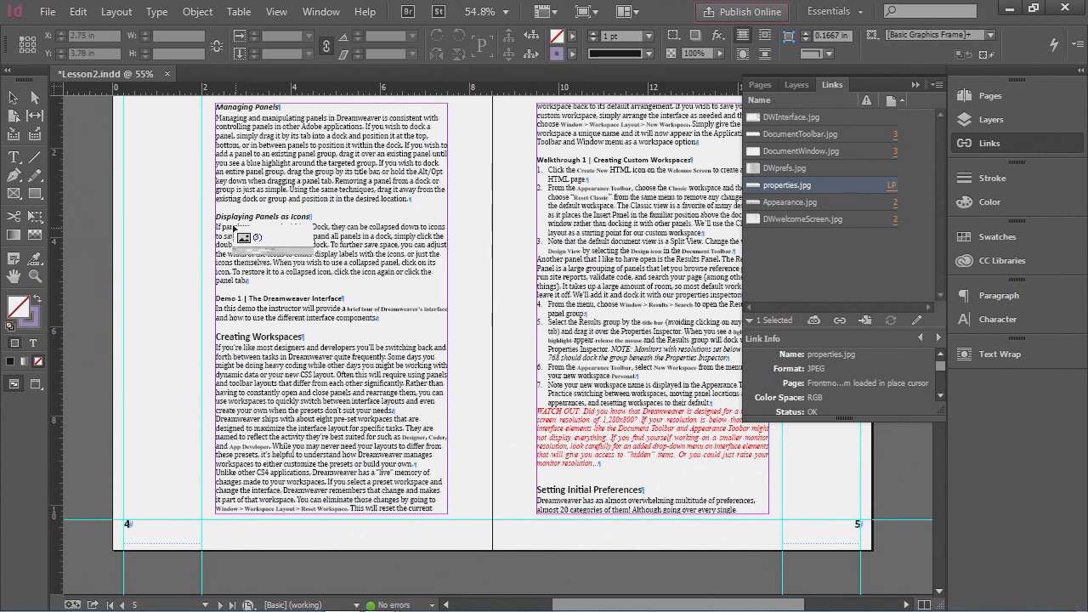
drag(216, 207, 447, 276)
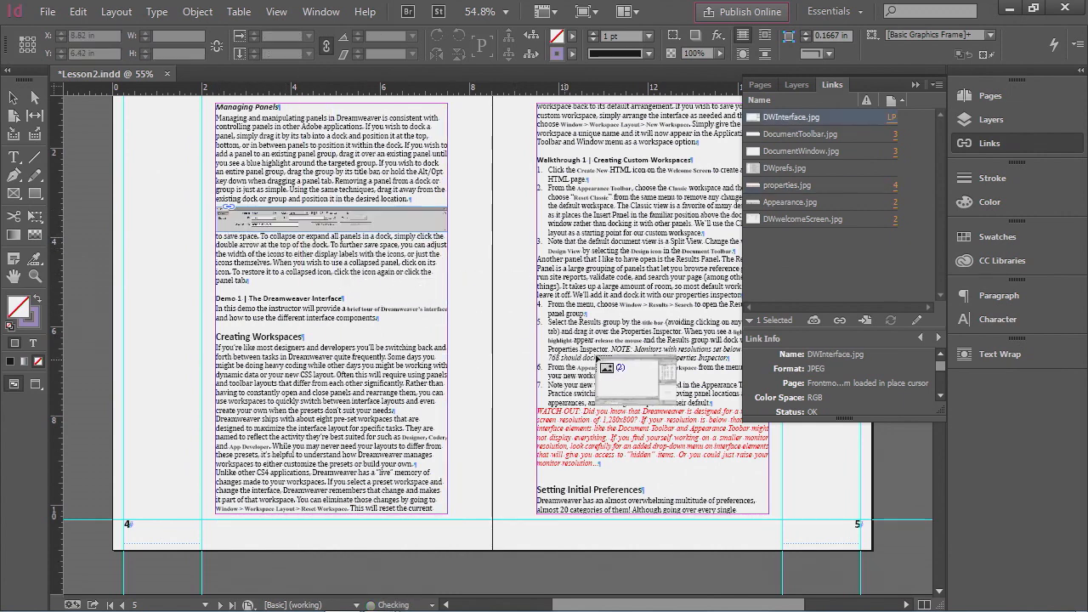
drag(538, 158, 764, 356)
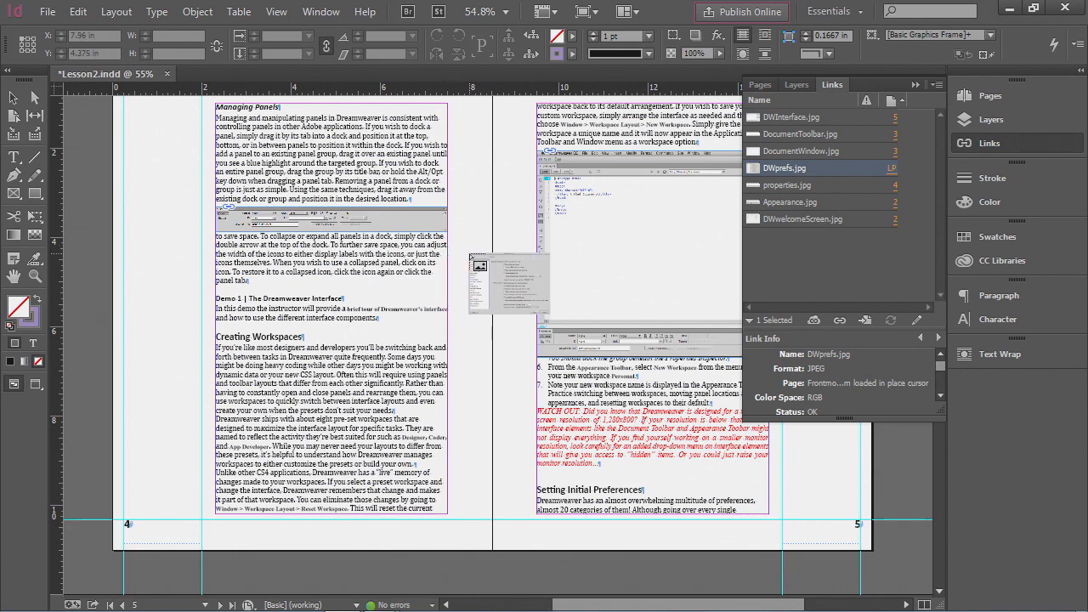
key(Escape)
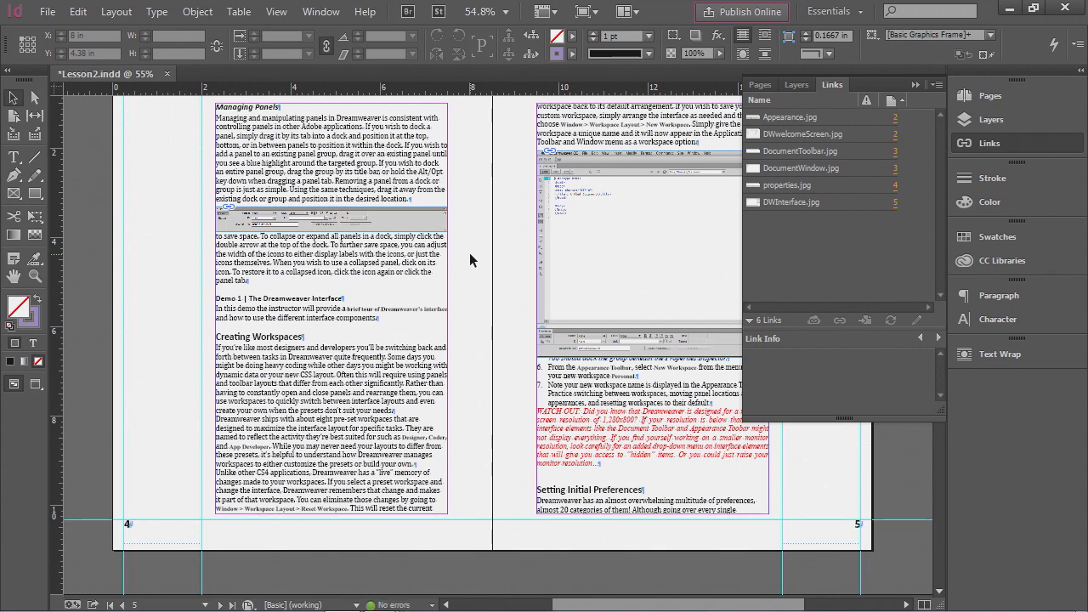
- Apply Jump object text wrap to the DWInterface image on page 5 and the properties image on page 4
click(702, 253)
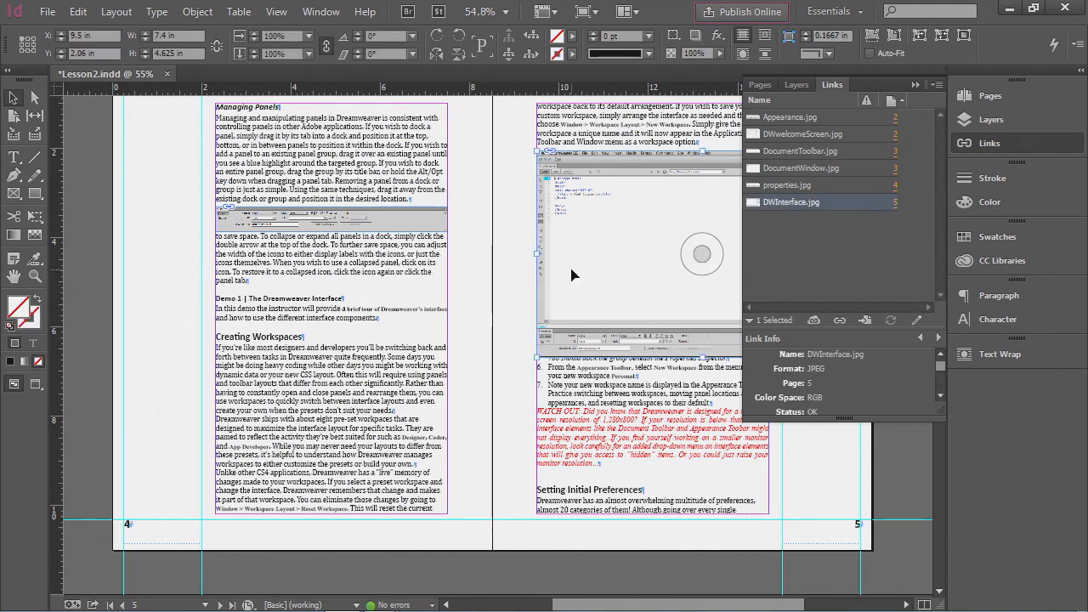
click(426, 220)
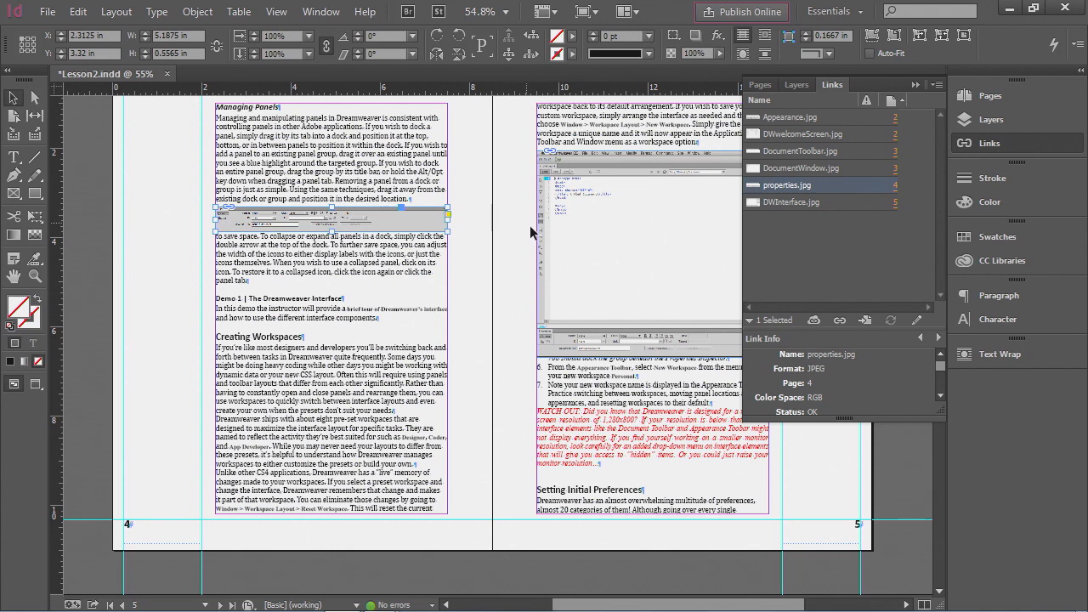
click(550, 258)
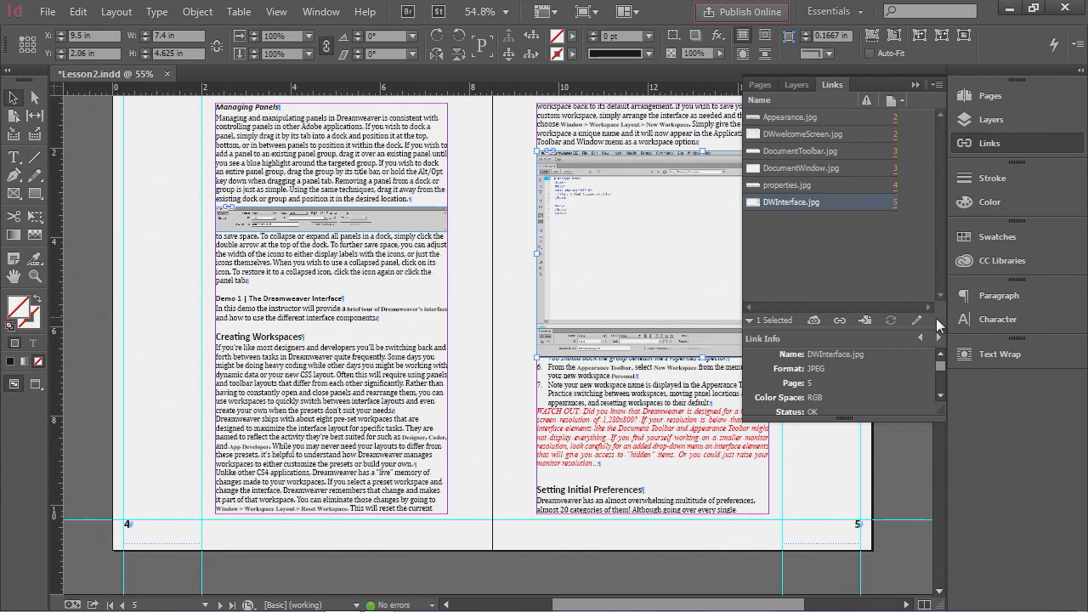
click(1024, 357)
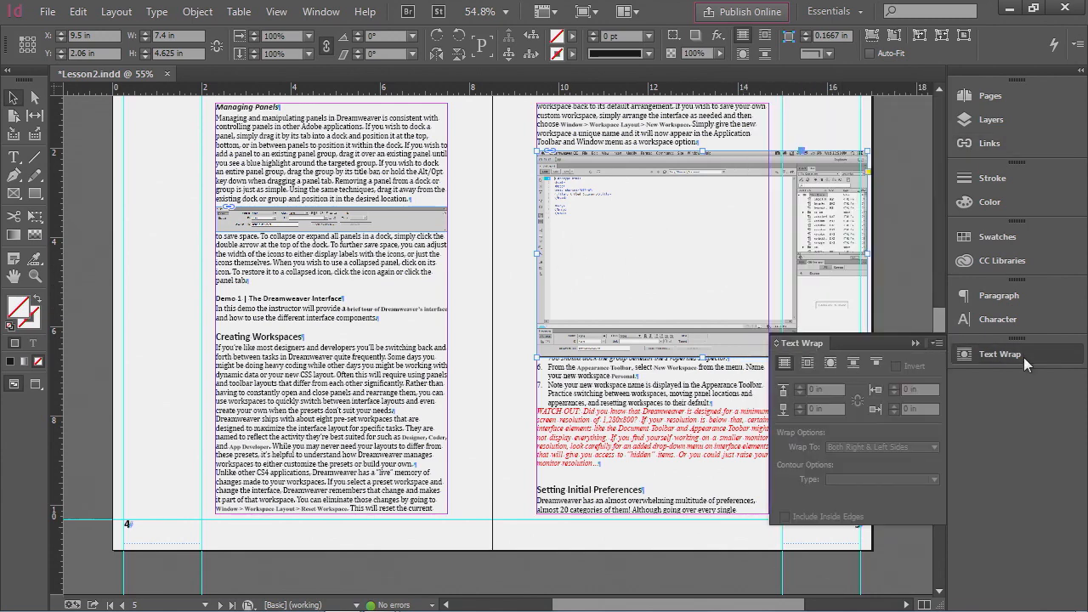
click(853, 364)
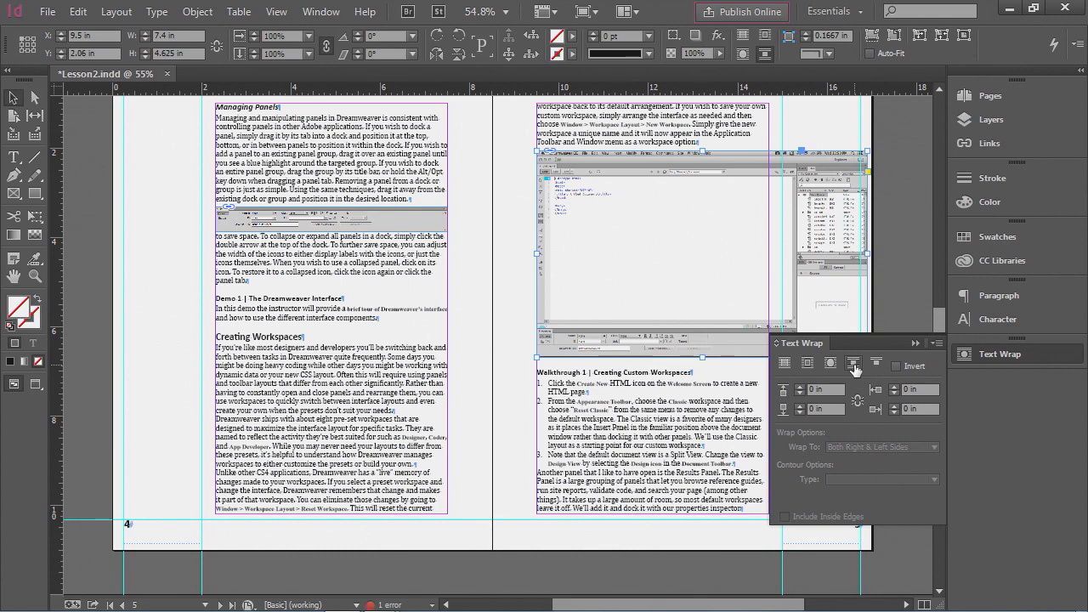
click(855, 364)
click(412, 223)
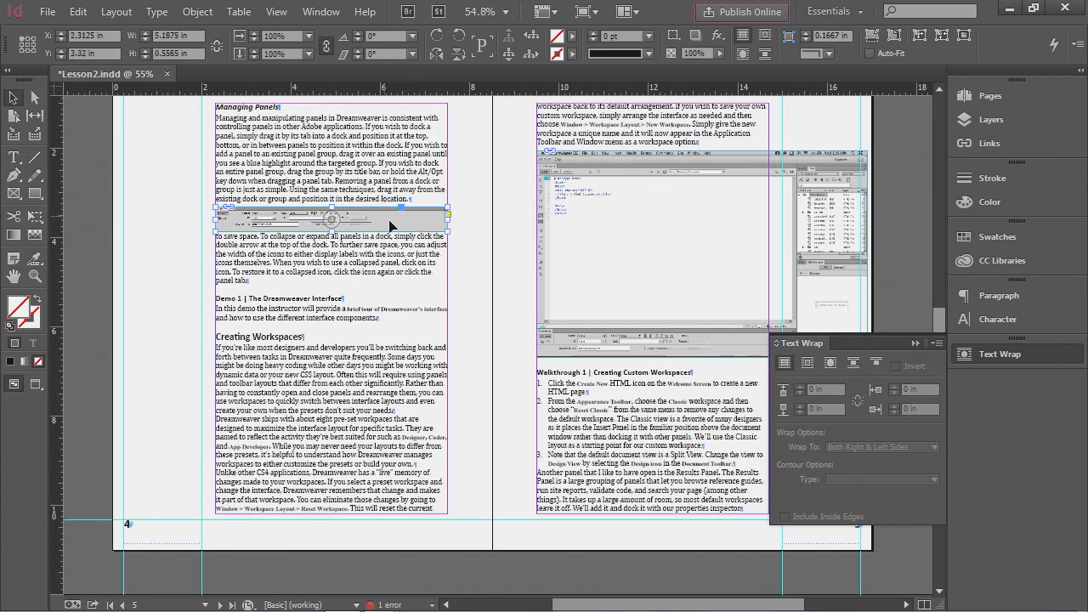
click(853, 362)
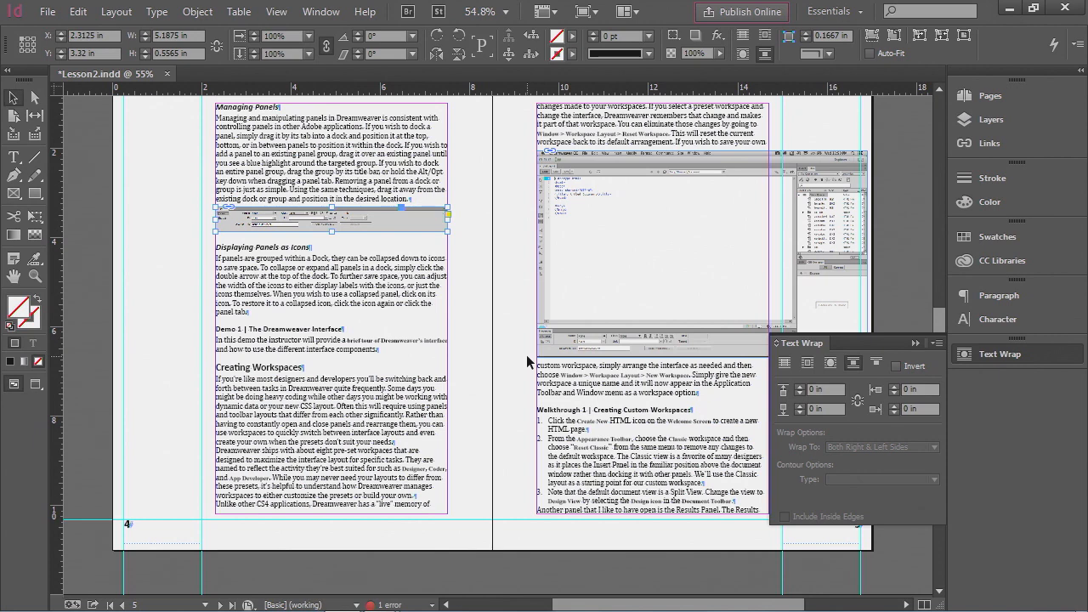
- Apply Jump object text wrap to the DocumentWindow and DocumentToolbar images on page 3
scroll(527, 353, up, 10)
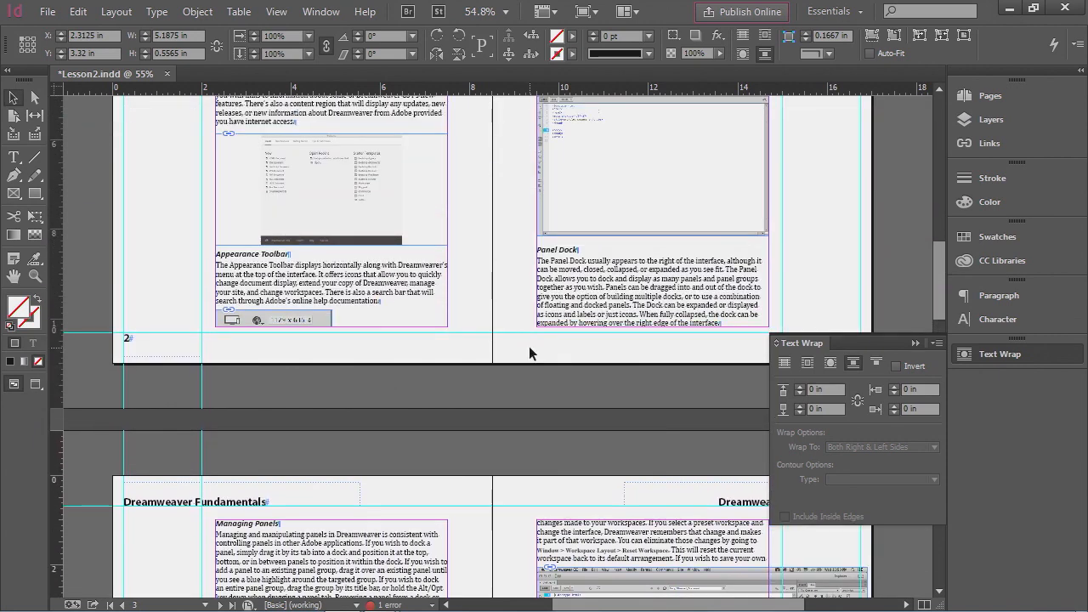
click(595, 336)
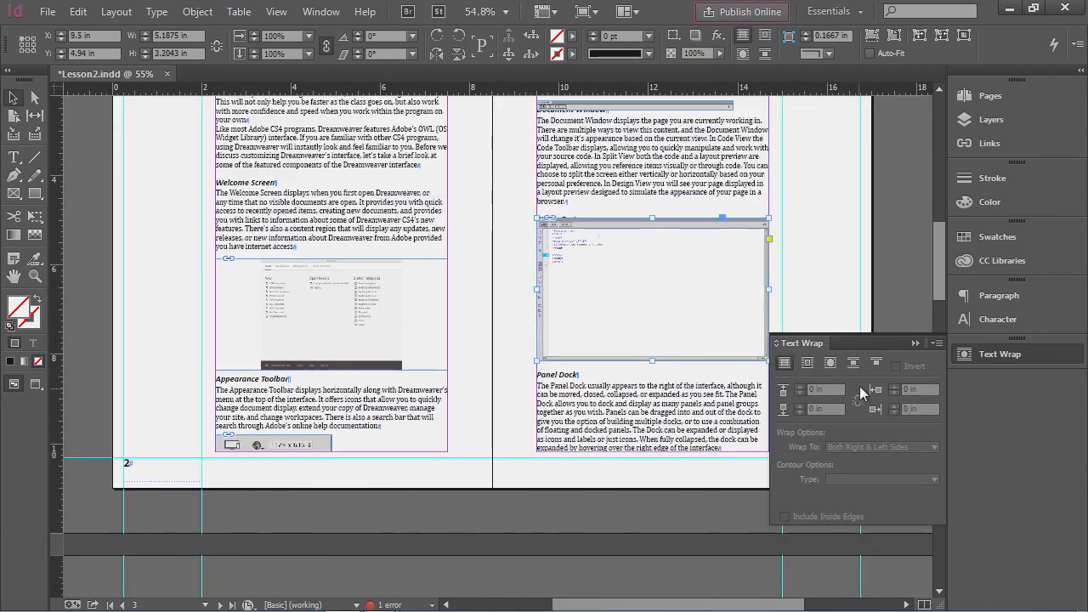
click(853, 366)
scroll(626, 324, up, 3)
click(626, 321)
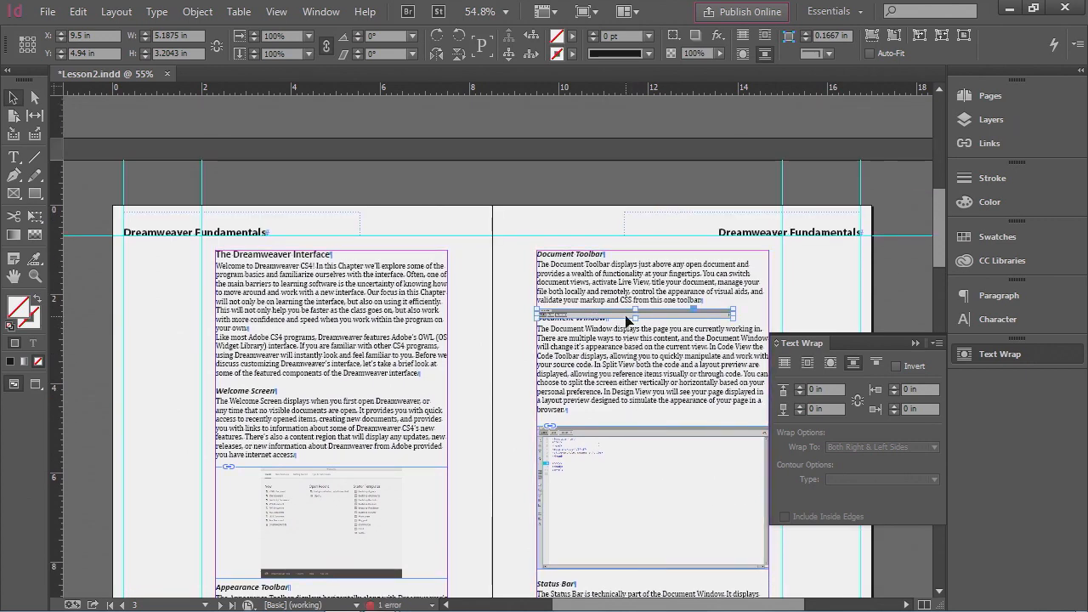
click(853, 363)
click(510, 235)
scroll(514, 365, down, 3)
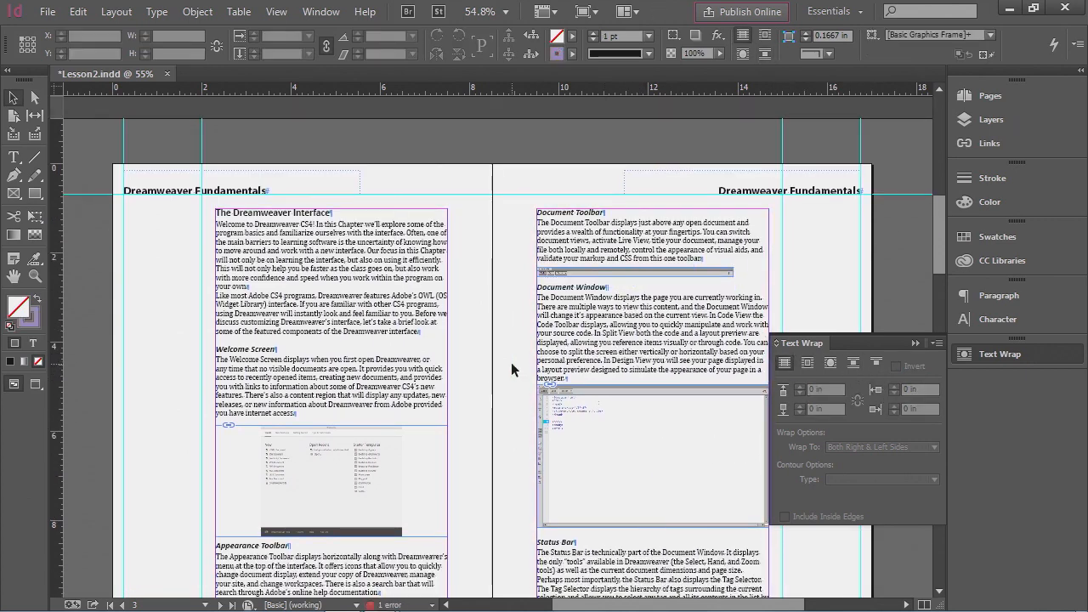
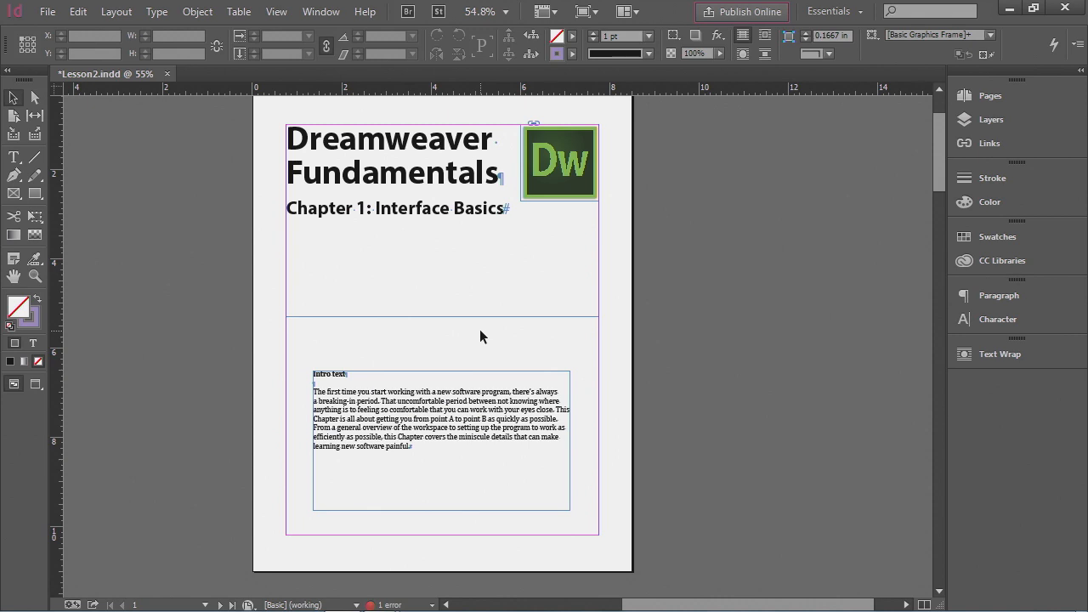
- Move the intro text frame off the page onto the pasteboard
click(441, 409)
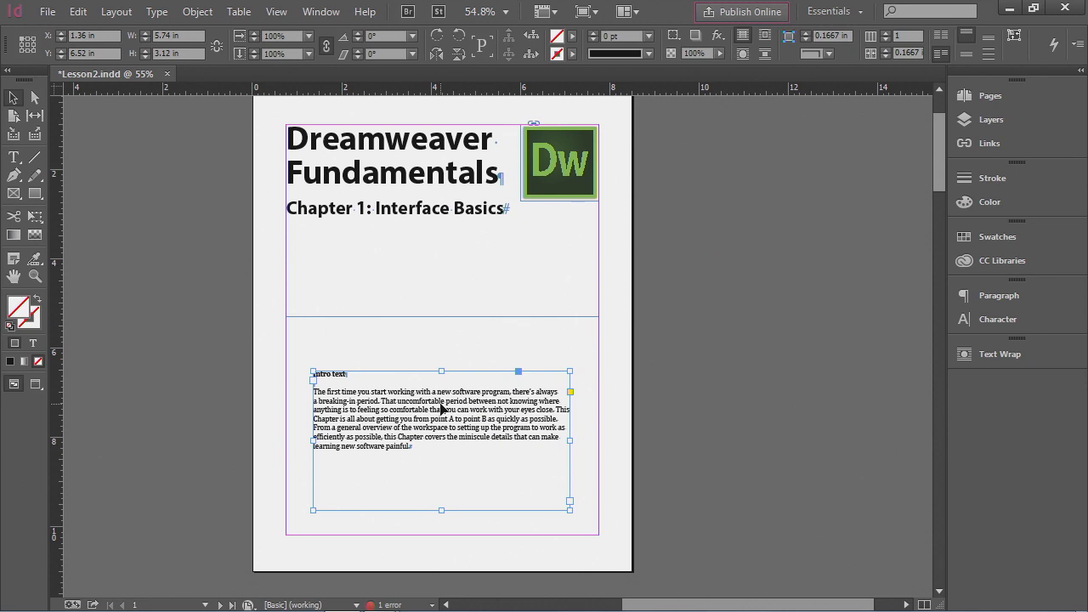
drag(388, 422, 735, 314)
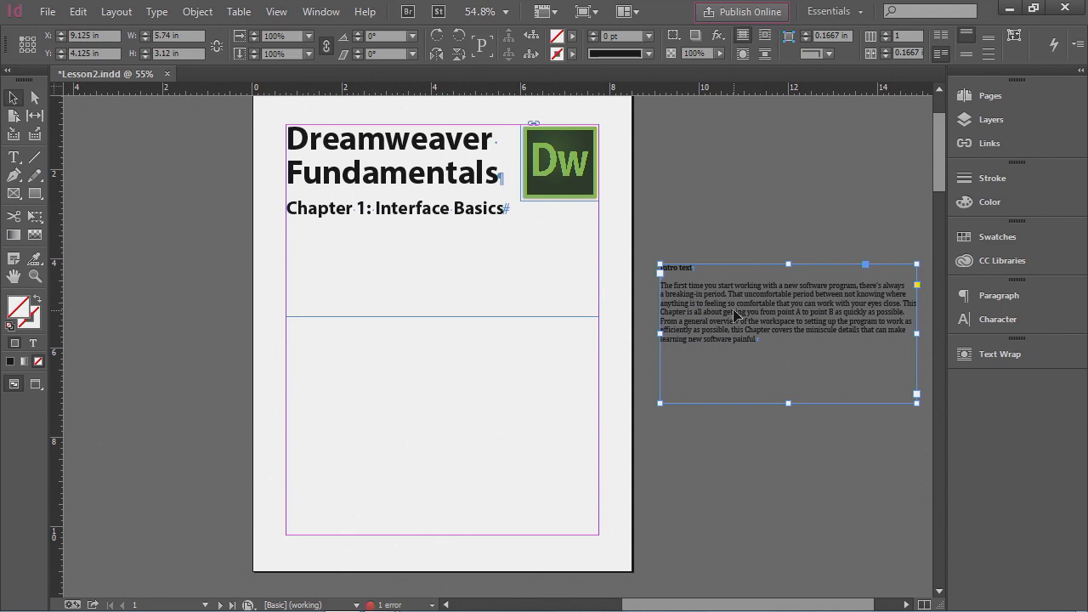
- Draw a rectangle across the lower part of the page between the margins, about 7 in by 4 in
click(34, 196)
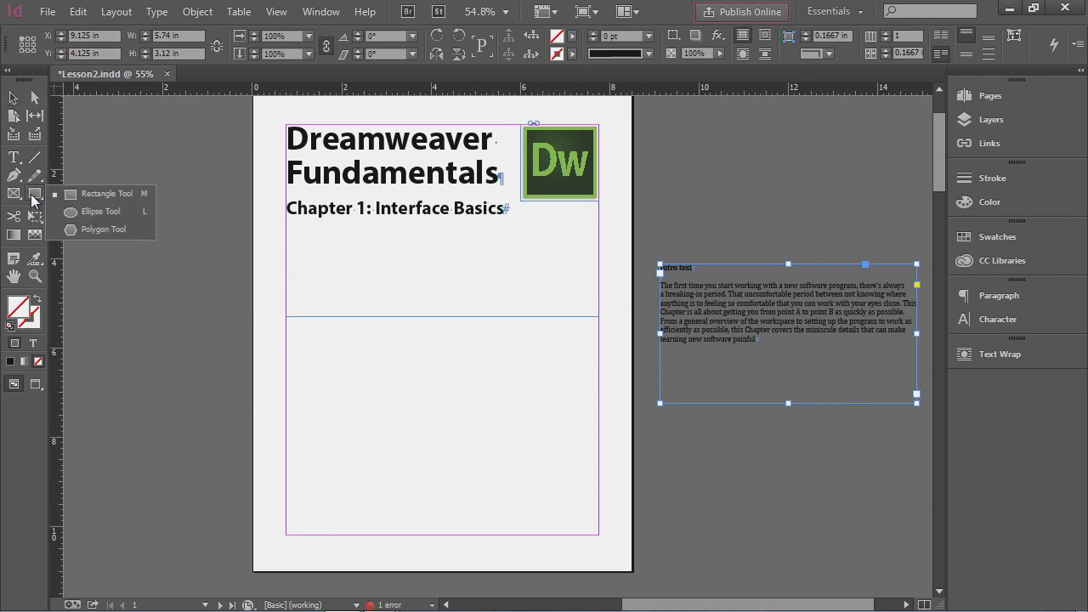
click(90, 194)
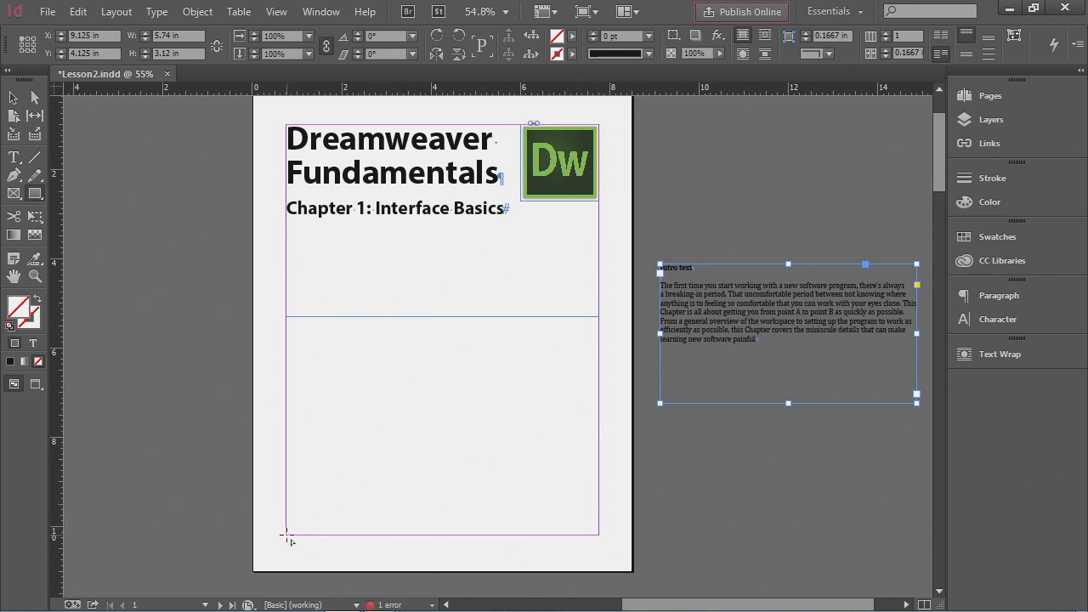
drag(286, 535, 598, 355)
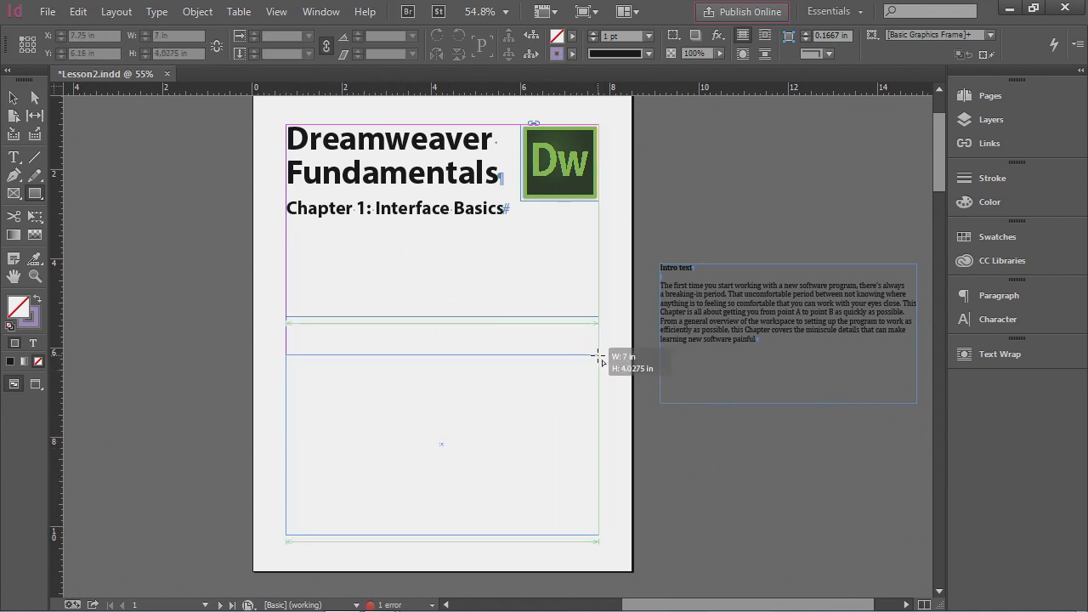
drag(598, 355, 599, 355)
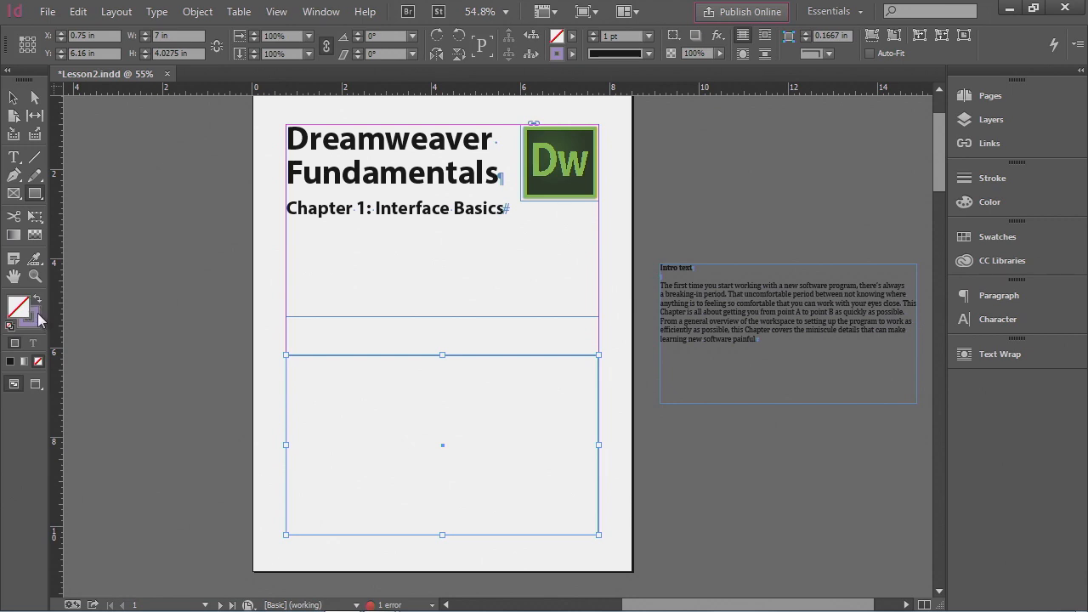
- Set the rectangle's stroke weight to 20 pt
click(34, 316)
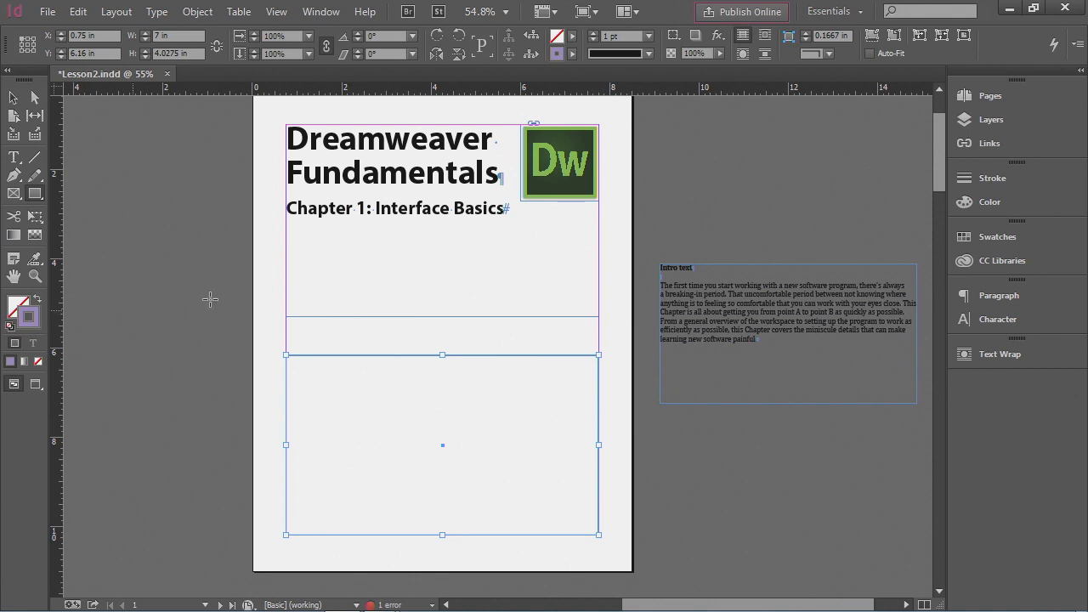
click(1002, 180)
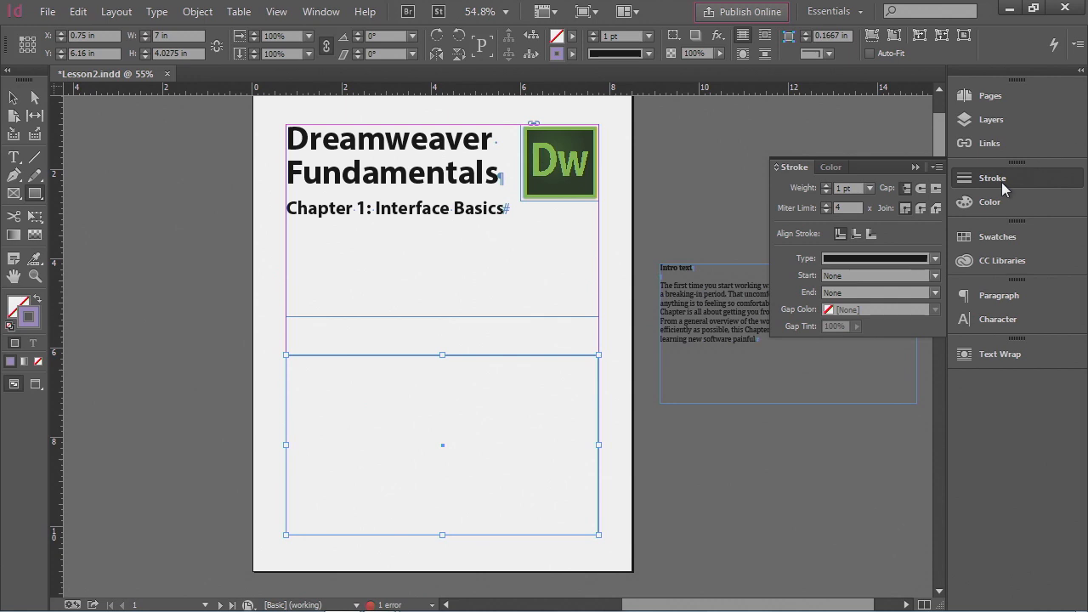
click(868, 188)
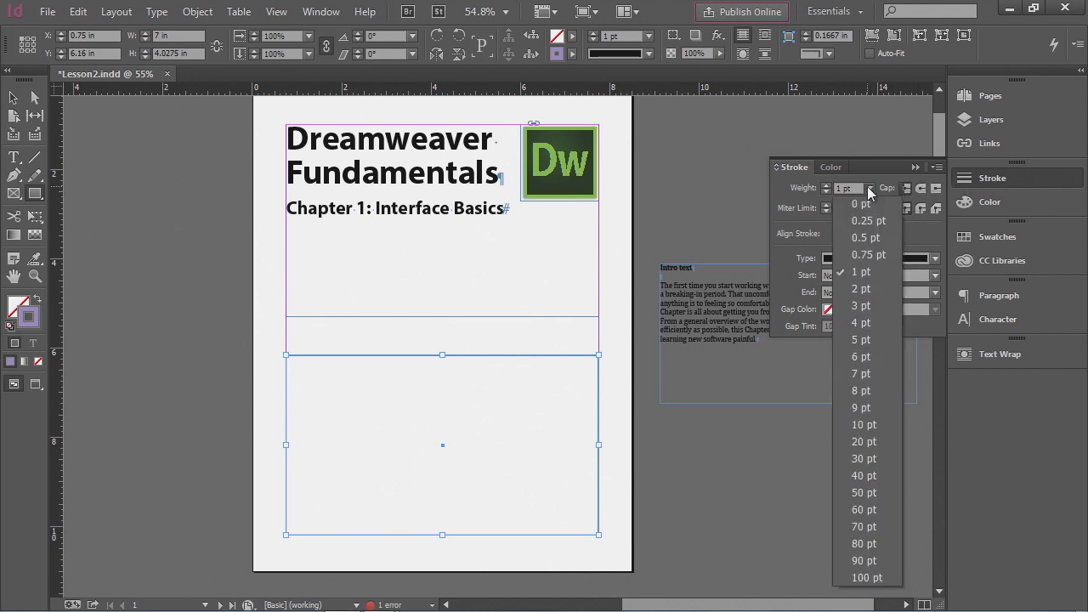
click(866, 442)
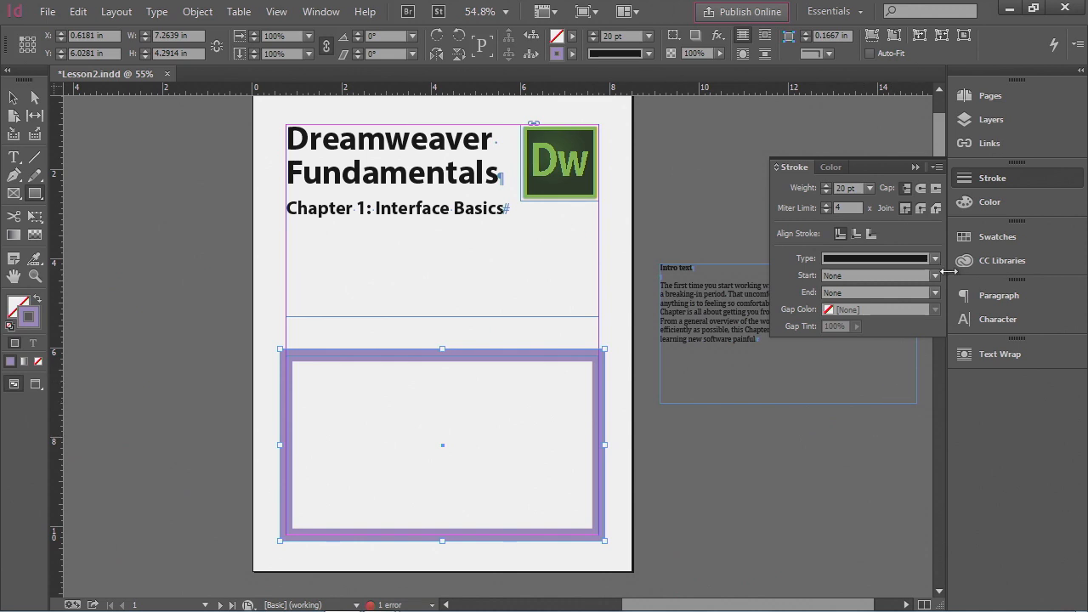
click(995, 185)
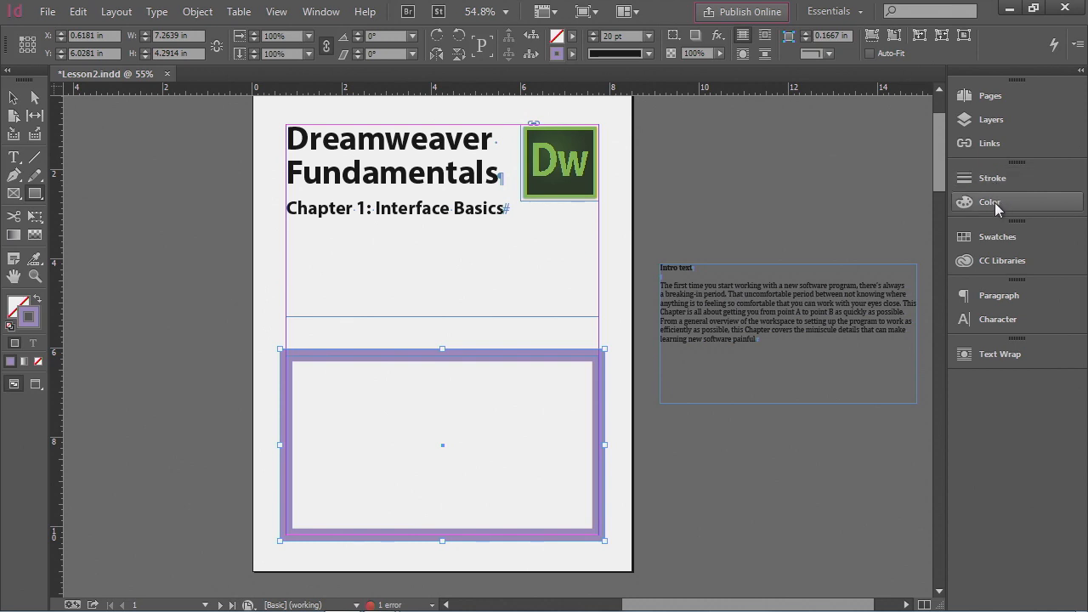
- Set the rectangle's stroke colour to None
click(995, 204)
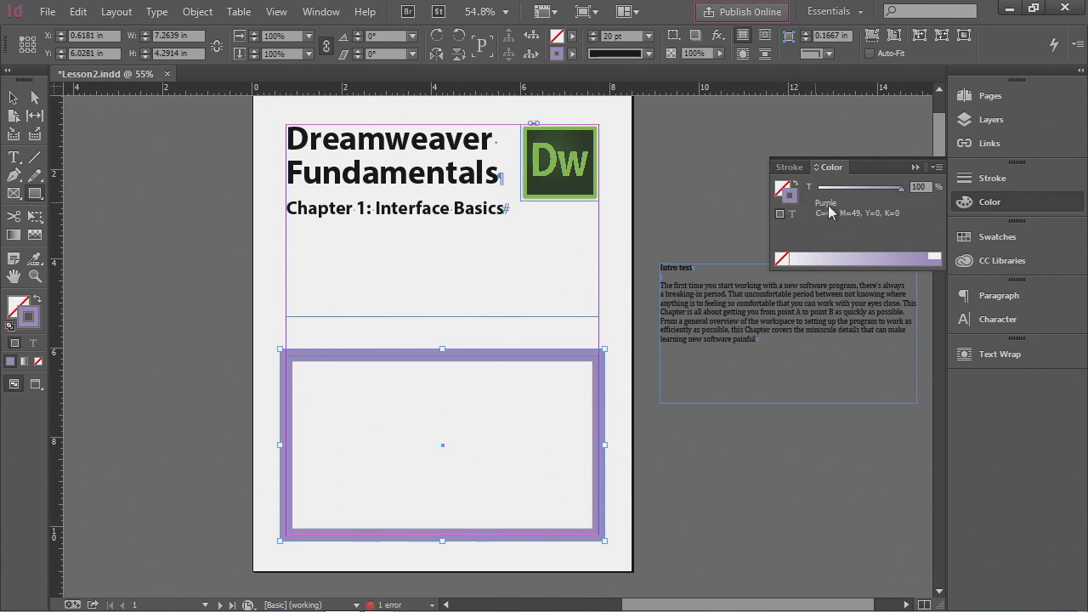
click(783, 260)
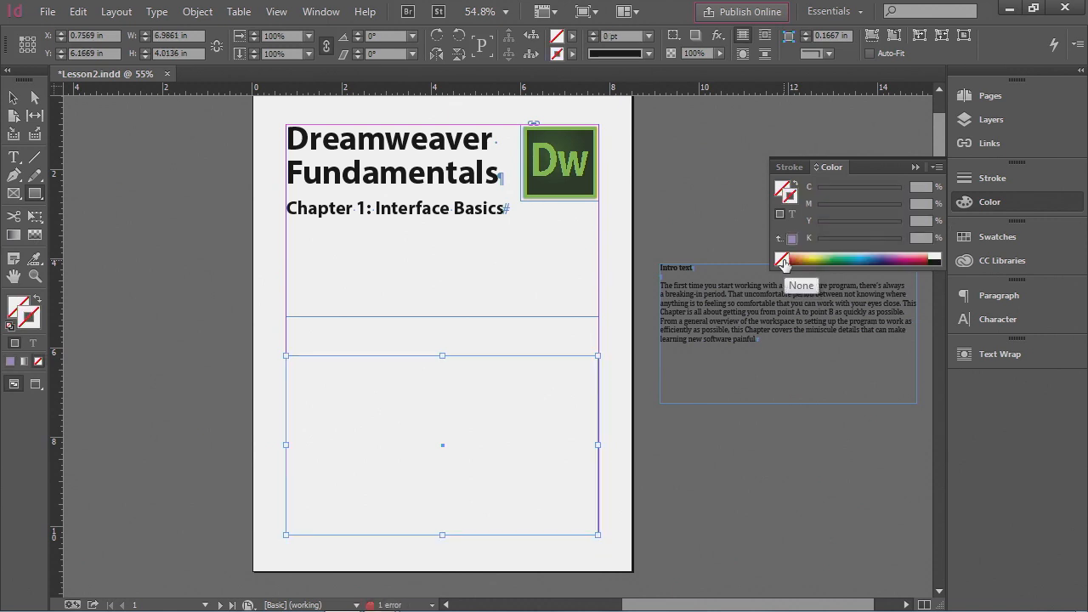
- Fill the rectangle with a CMYK colour of C 63, M 21, Y 0, K 0
click(782, 189)
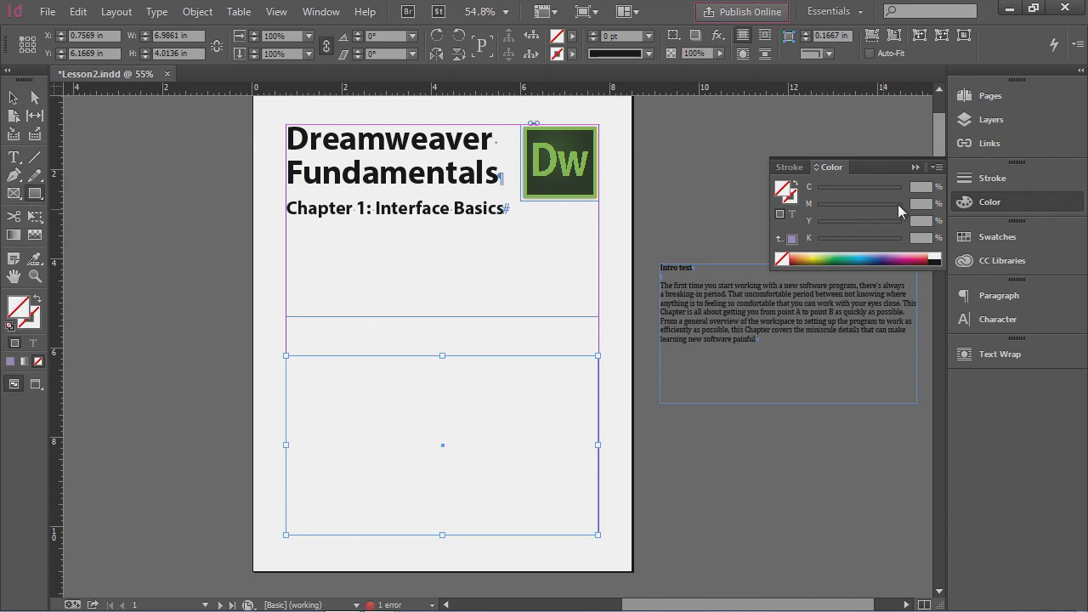
click(937, 167)
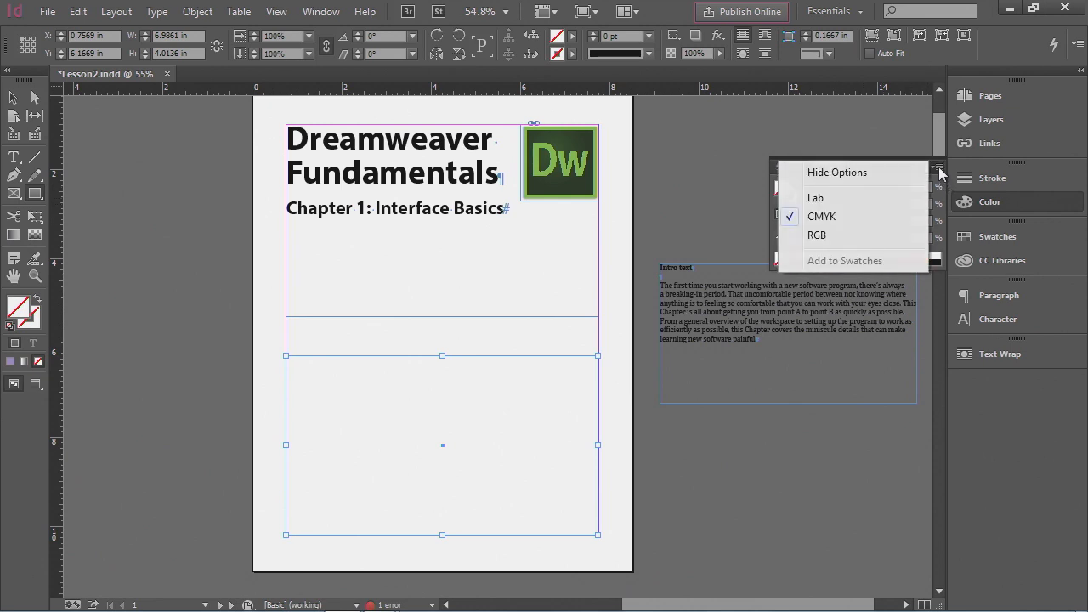
click(866, 213)
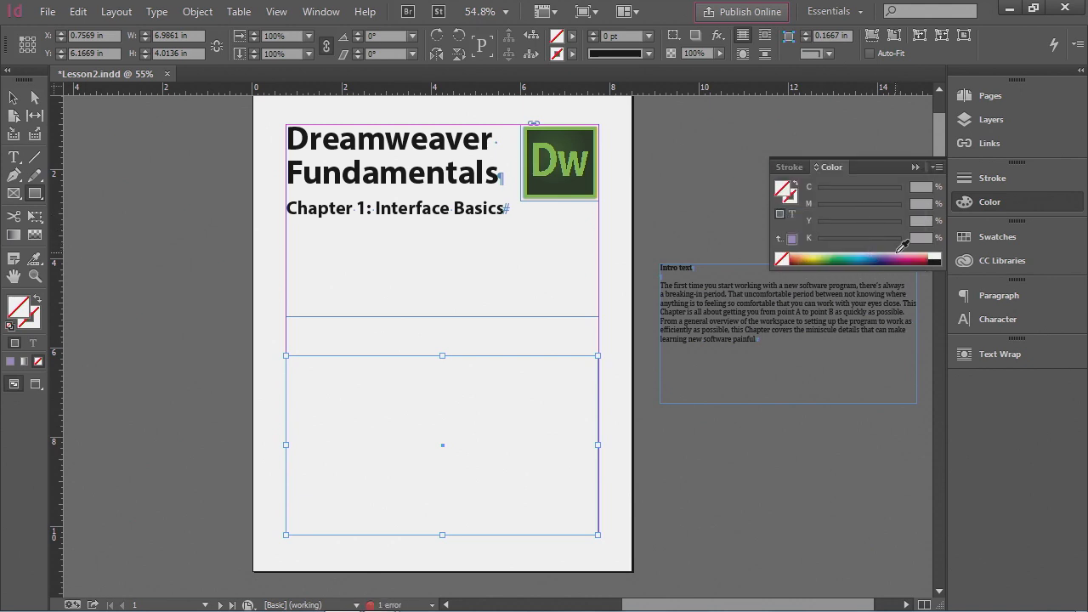
click(840, 253)
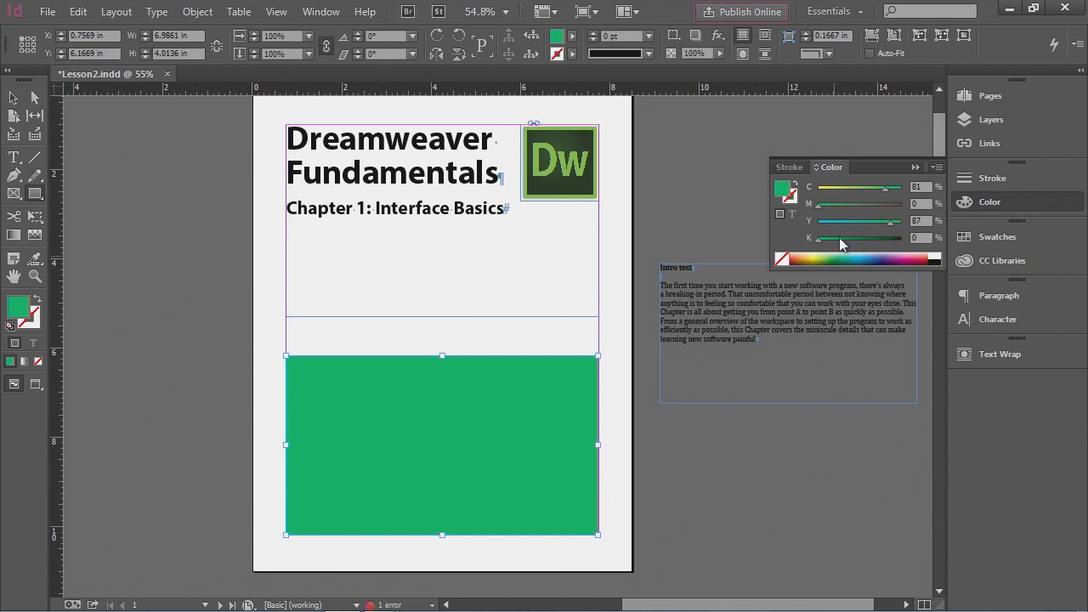
drag(887, 192, 851, 192)
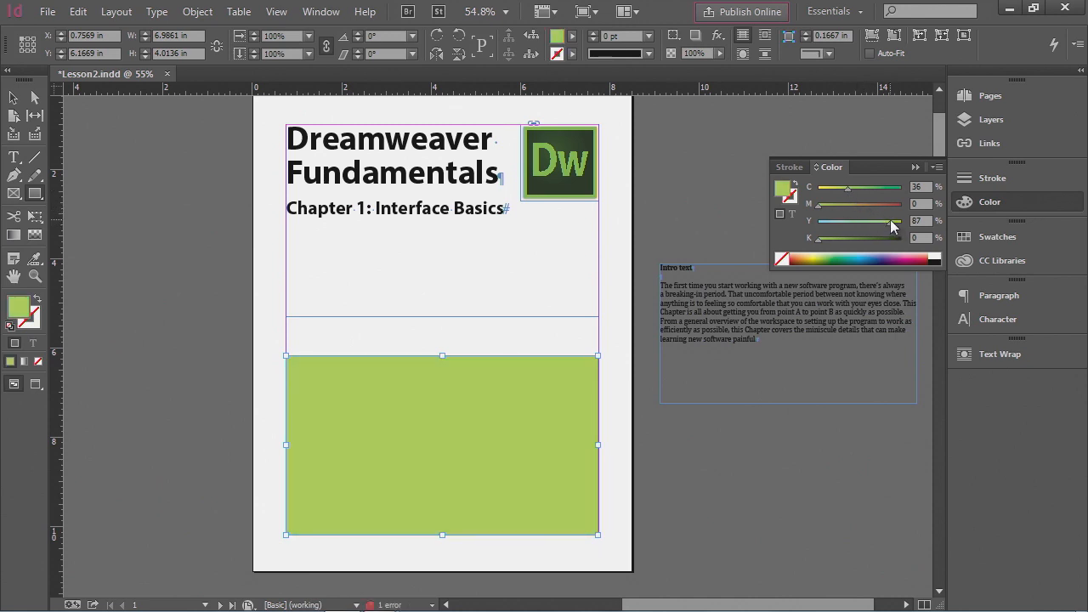
drag(890, 223, 881, 199)
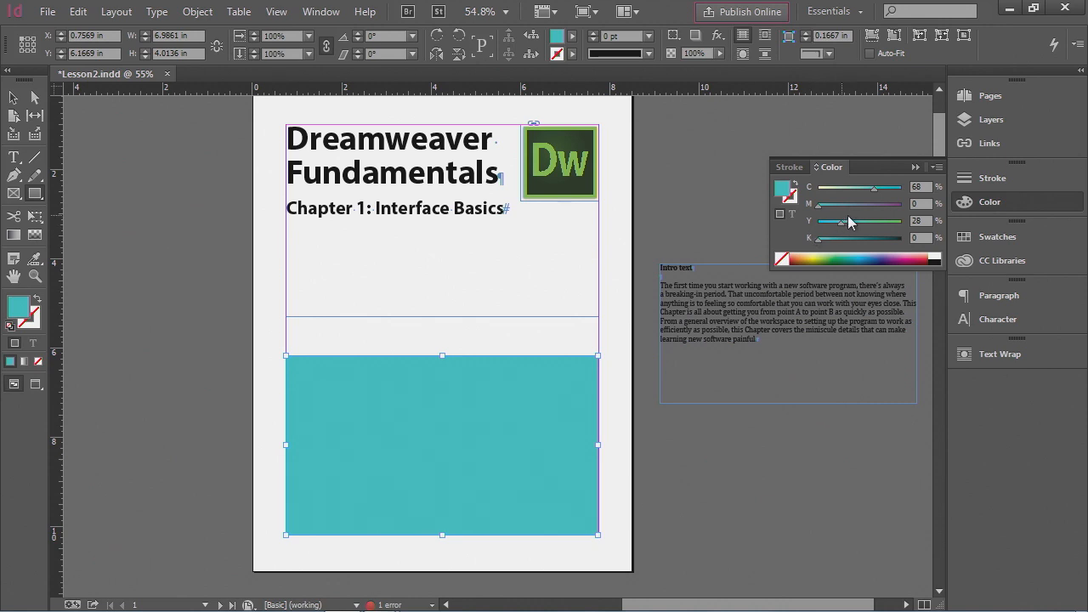
click(924, 186)
text(63)
key(Tab)
text(21)
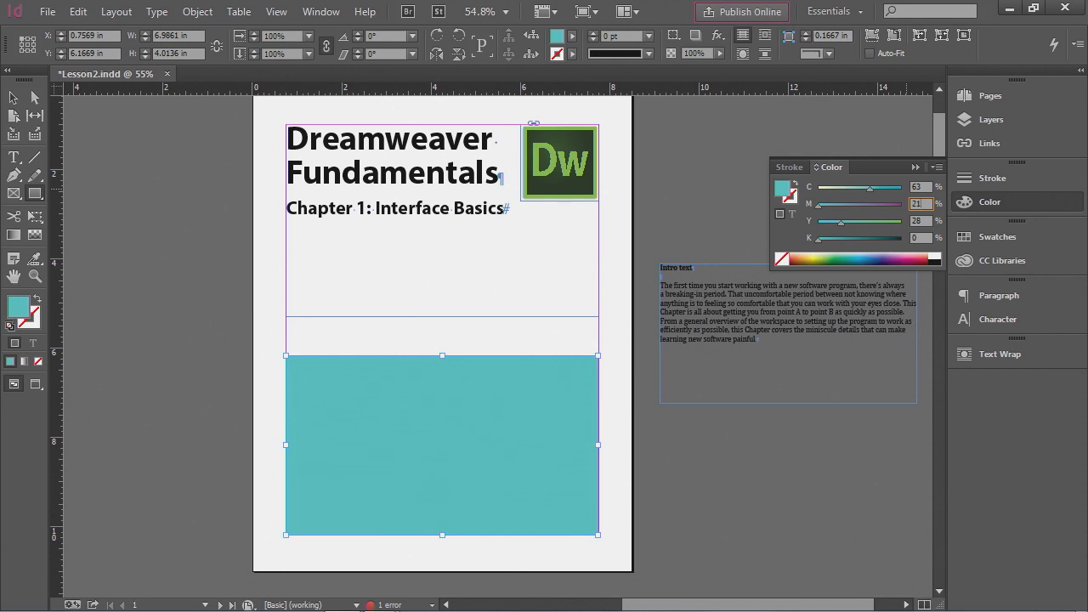
key(Tab)
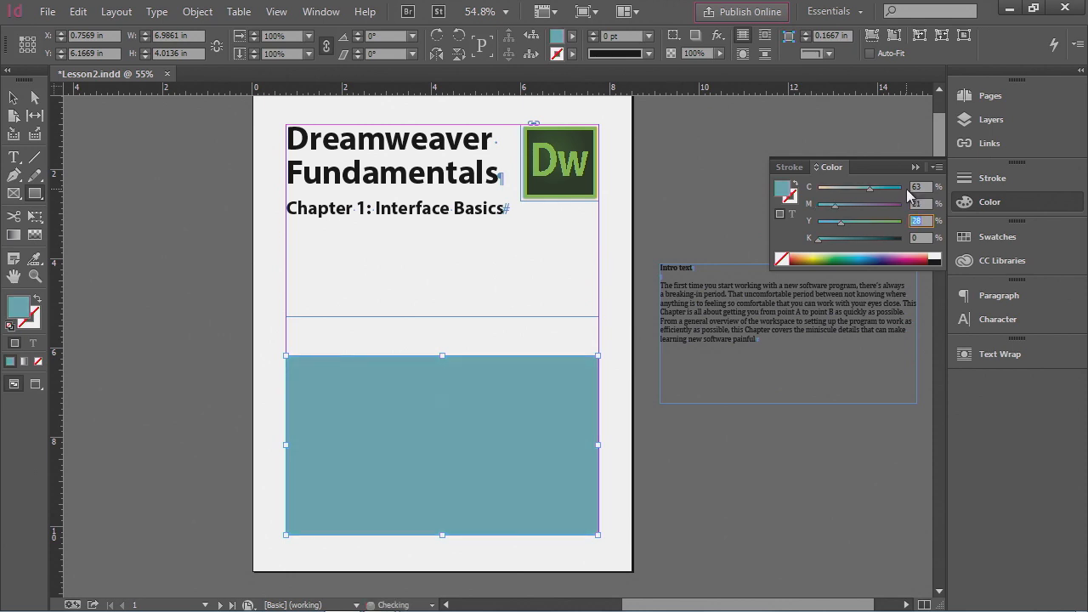
text(0)
key(Tab)
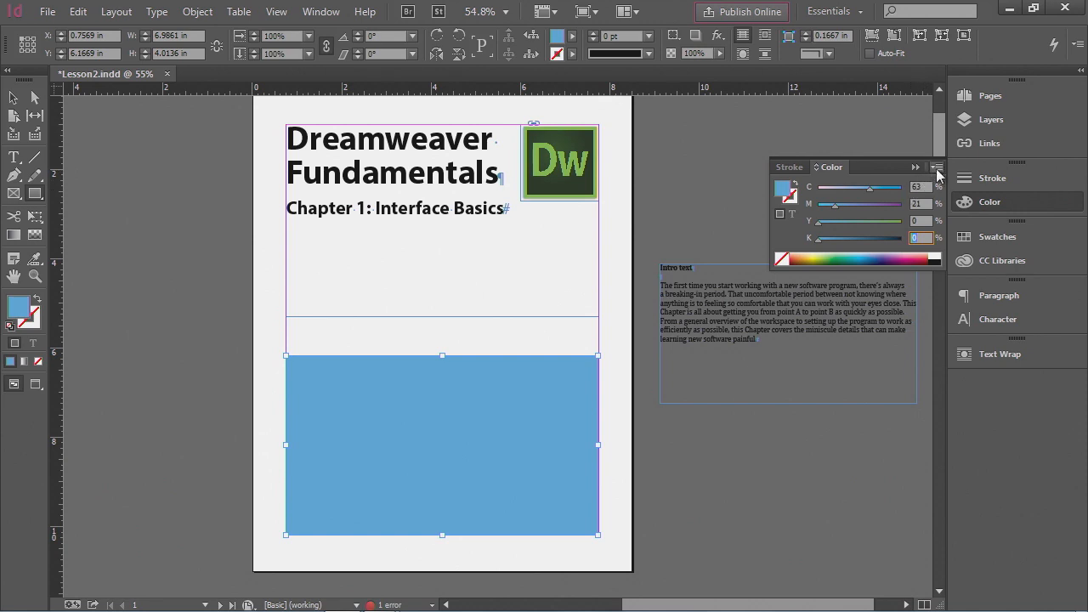
- Add the rectangle's fill colour to the swatches, keeping its tint at 100%
click(939, 170)
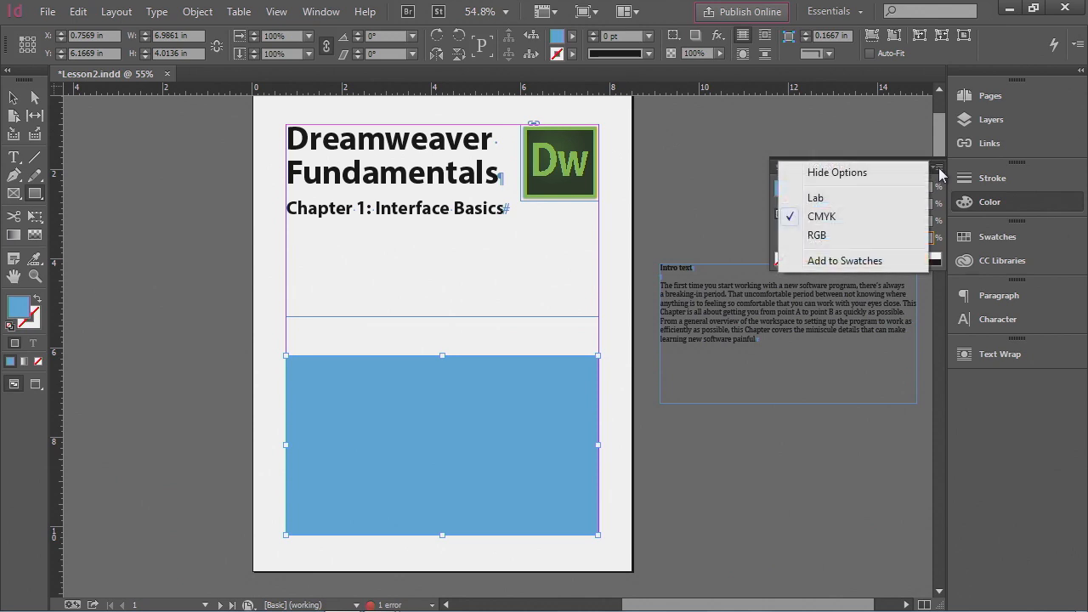
click(864, 262)
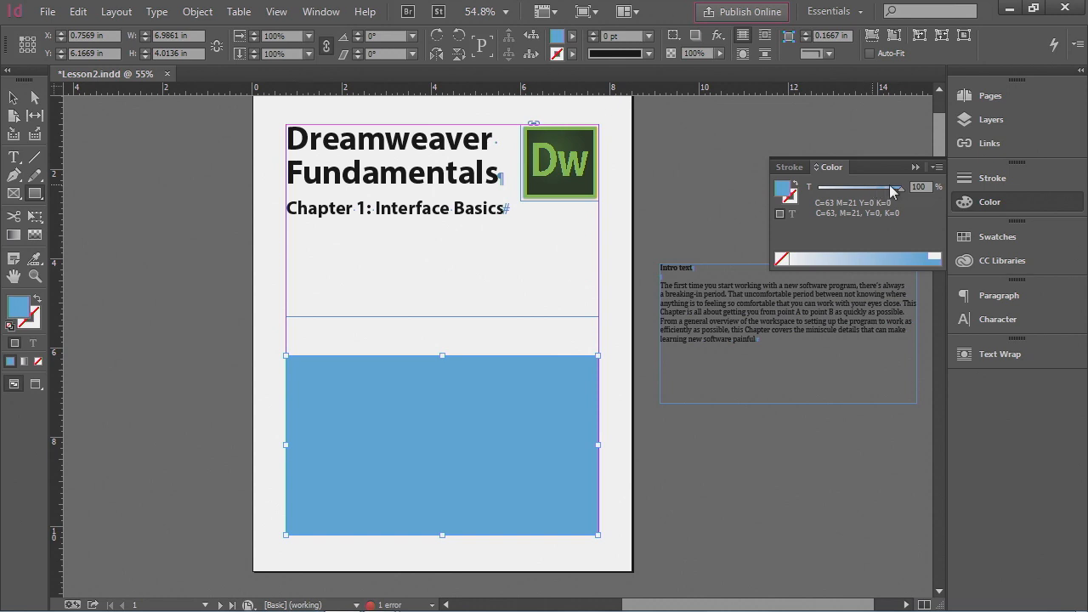
drag(903, 192, 852, 197)
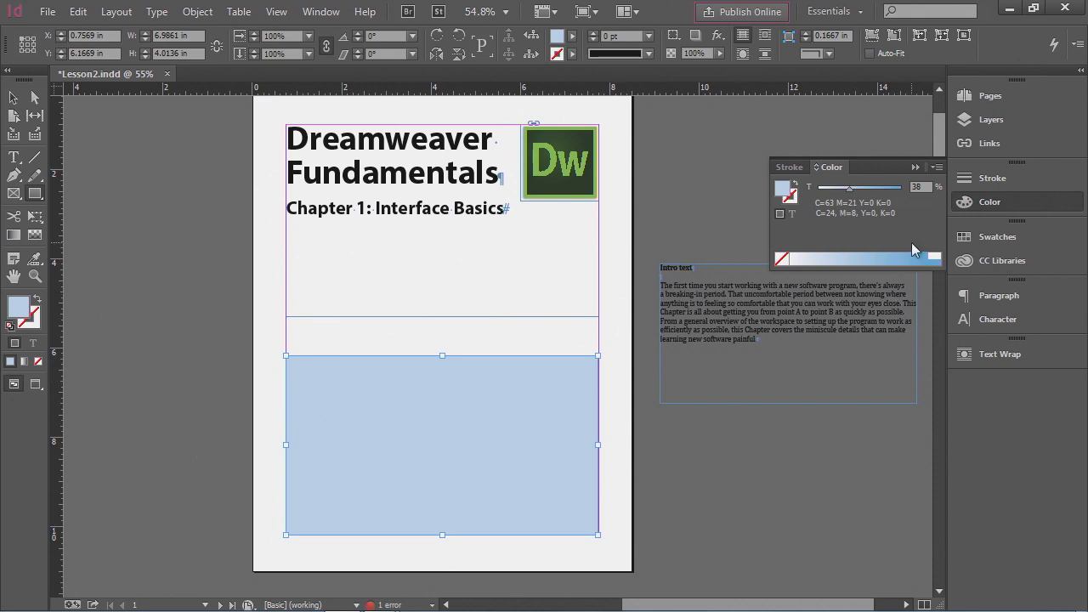
drag(850, 188, 912, 197)
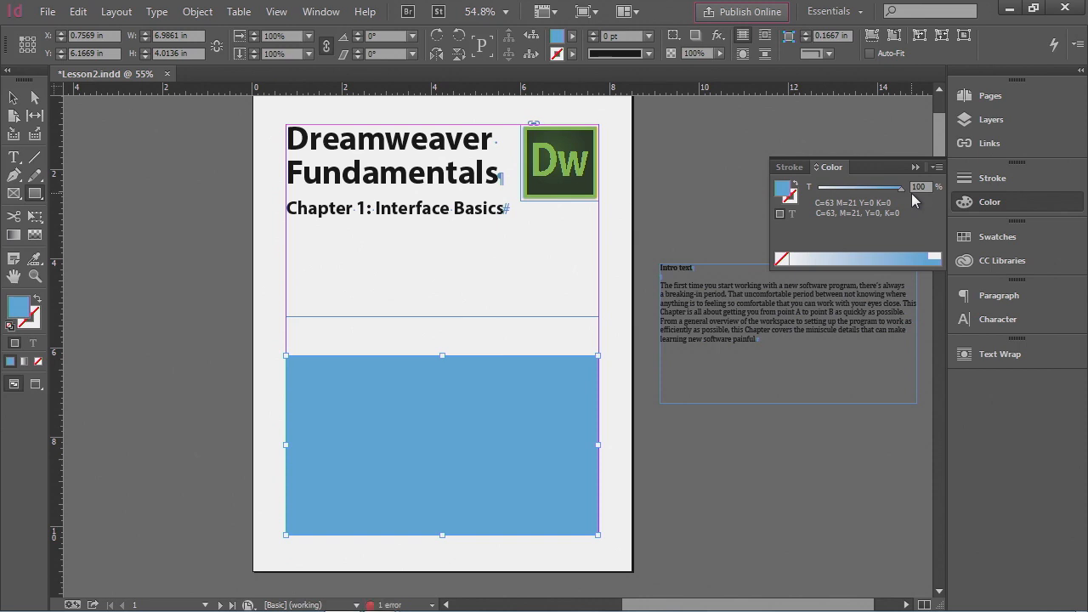
click(1002, 203)
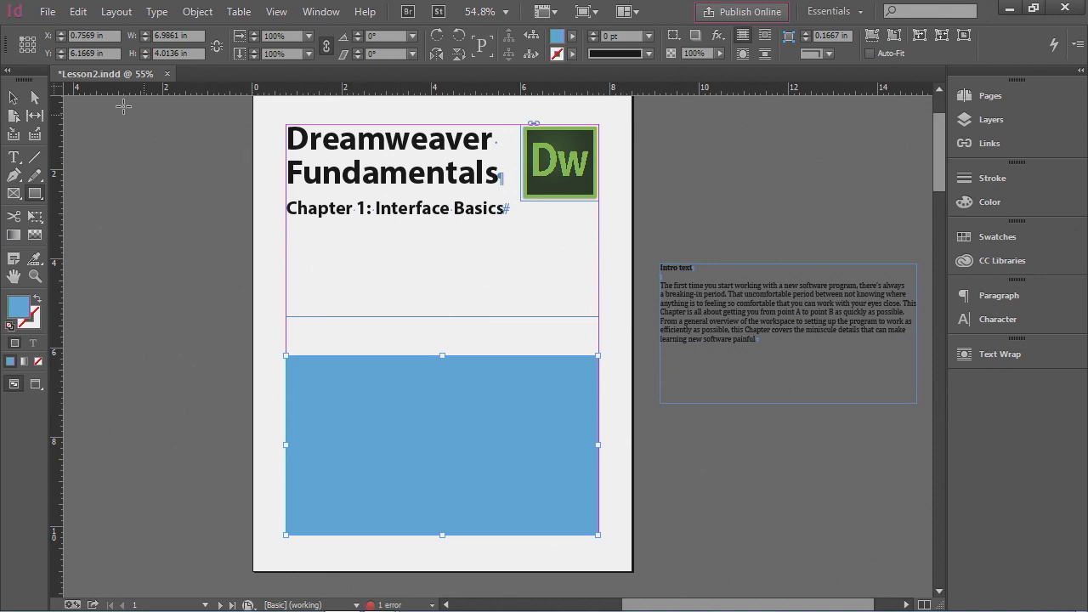
- Round the rectangle's top-left and bottom-right corners and lower its top edge to about 3.3 in tall
click(15, 100)
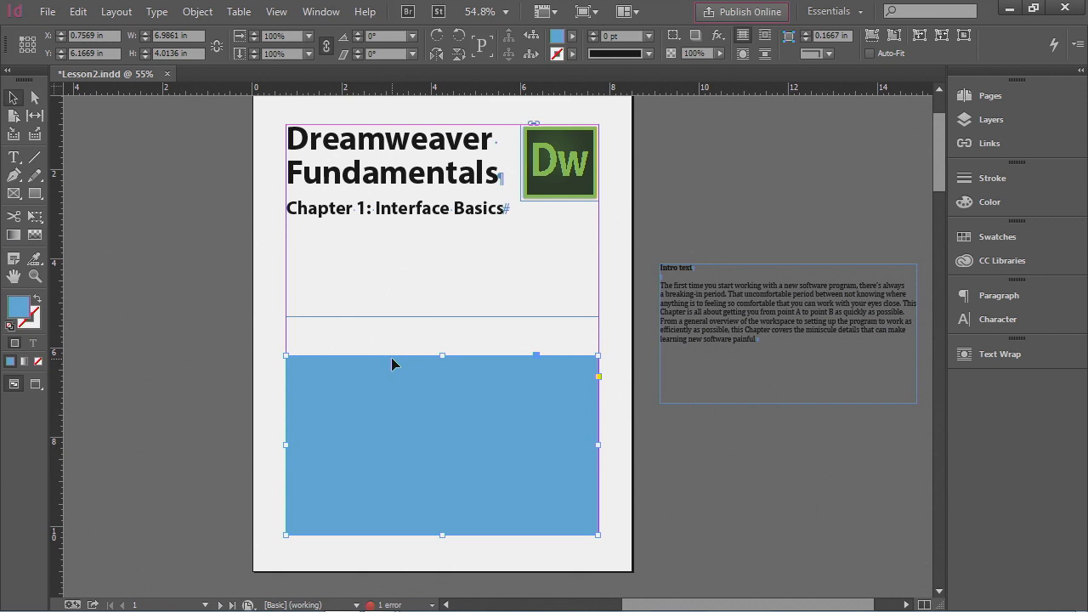
click(598, 377)
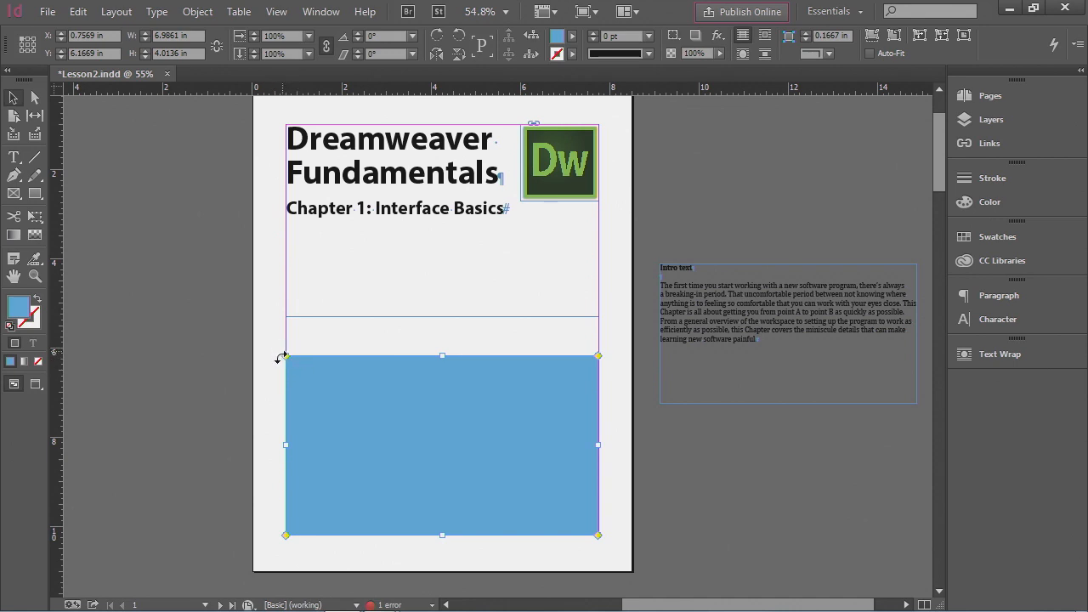
drag(285, 358, 311, 358)
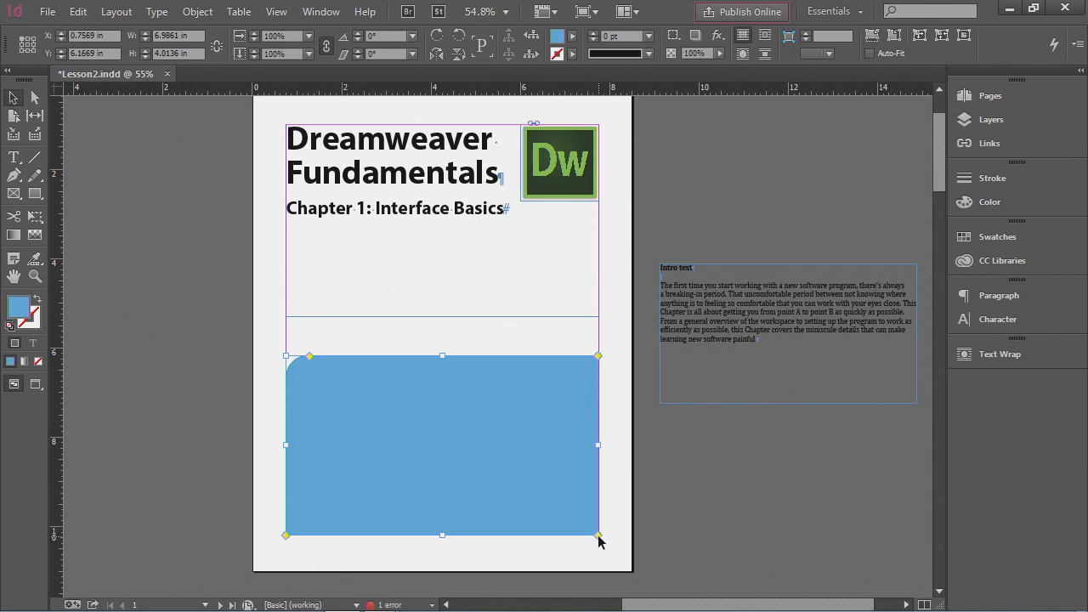
drag(599, 538, 566, 539)
drag(444, 355, 443, 387)
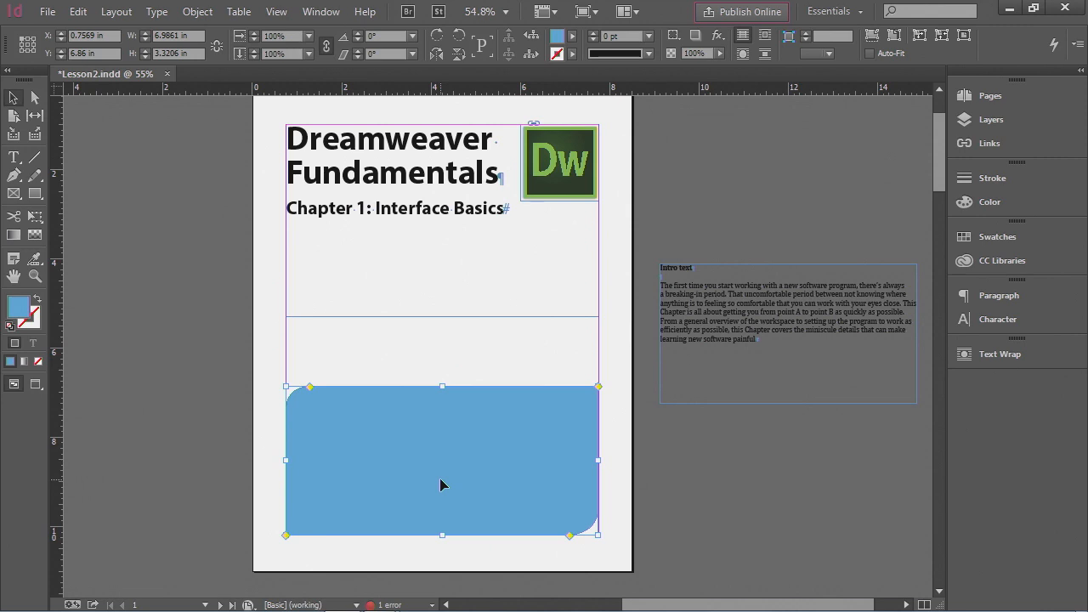
- Move the intro text frame onto the blue rectangle and bring it to the front
click(710, 315)
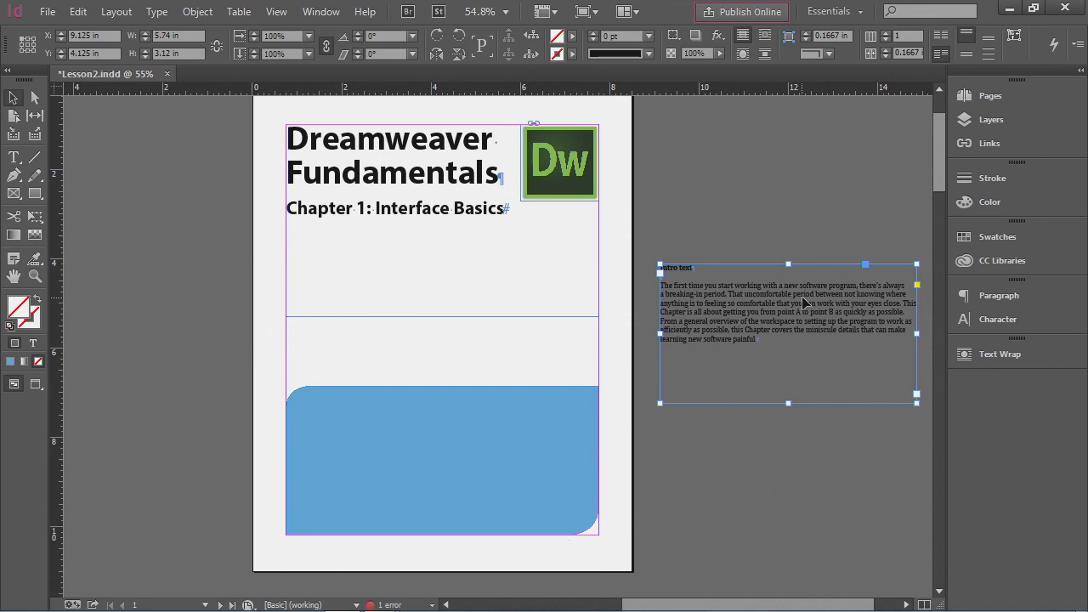
drag(822, 300, 474, 434)
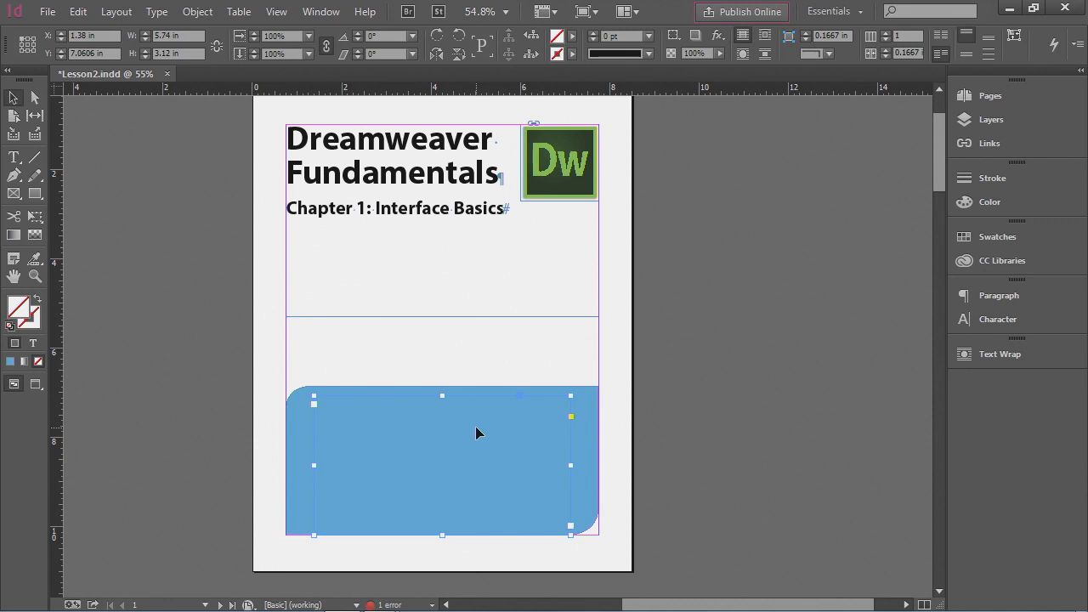
right_click(475, 434)
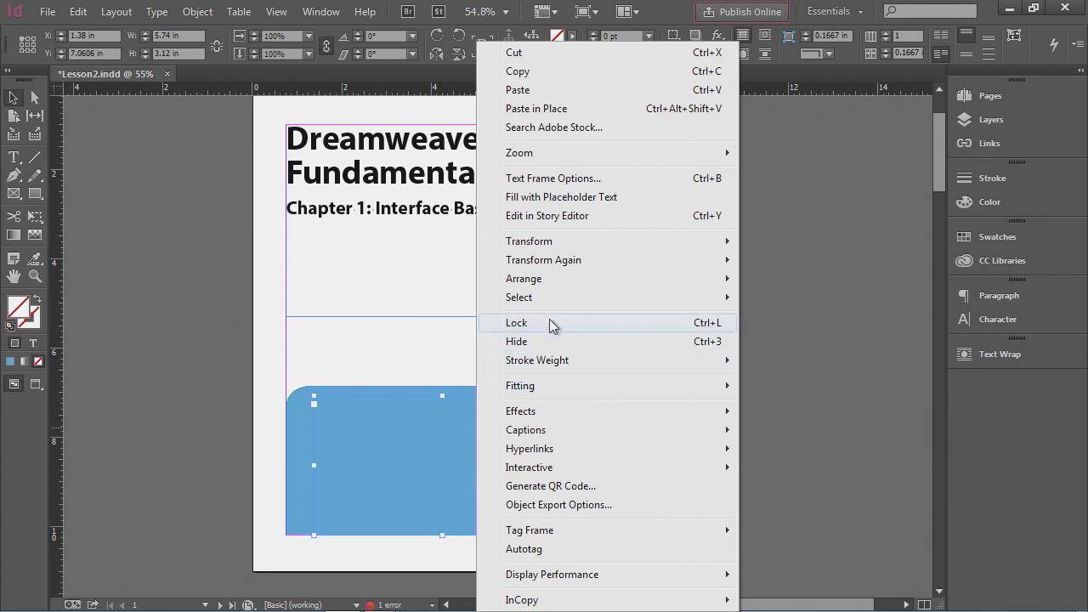
mouse_move(545, 288)
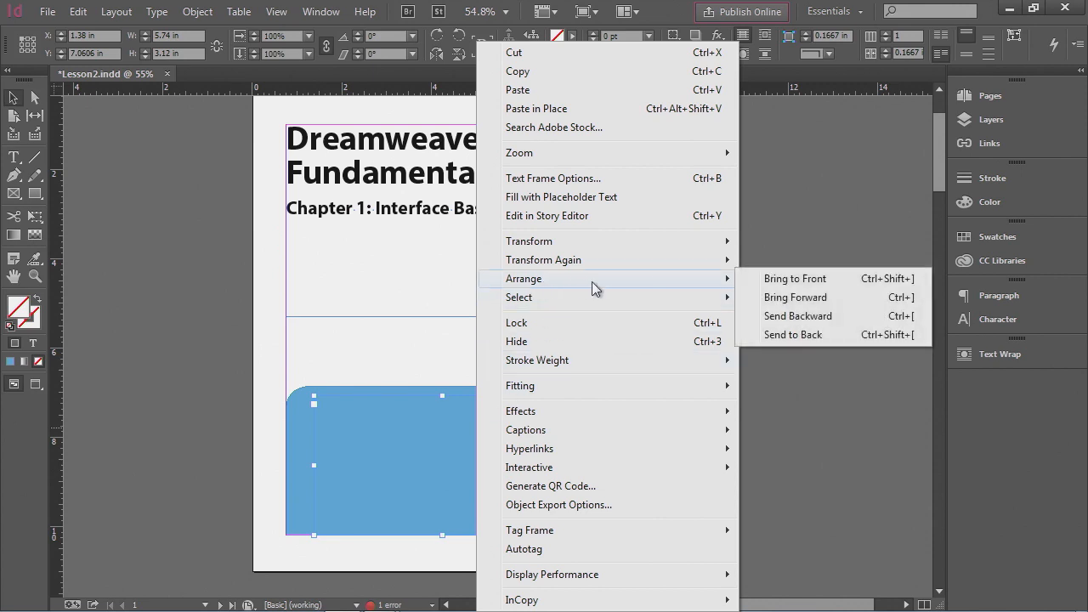
click(796, 280)
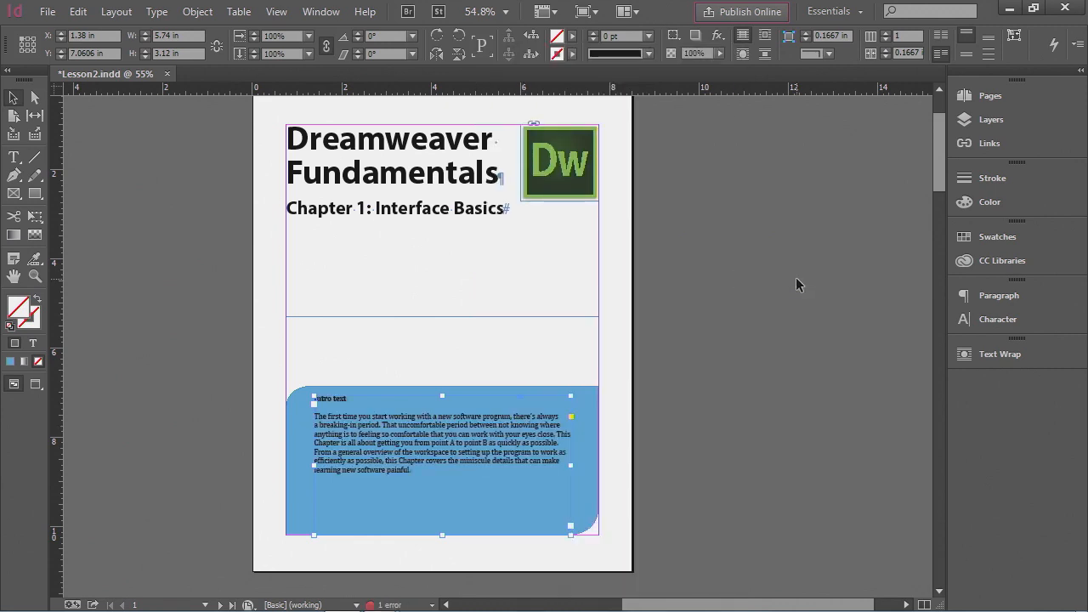
click(706, 387)
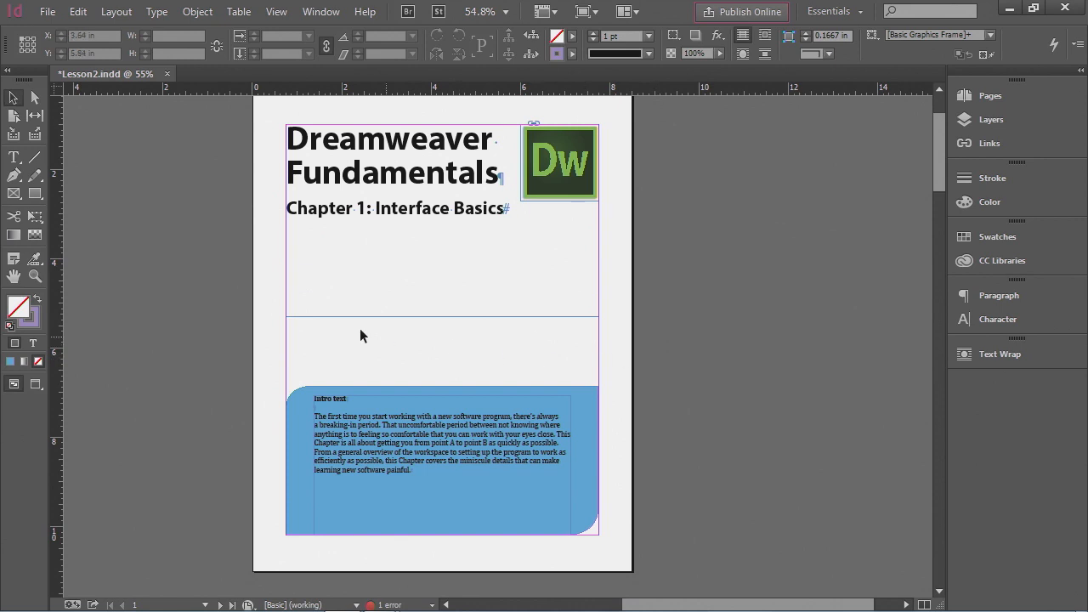
- On the B-HeadersFooters master, draw a 7.25 in horizontal line under the header on each facing page
click(34, 159)
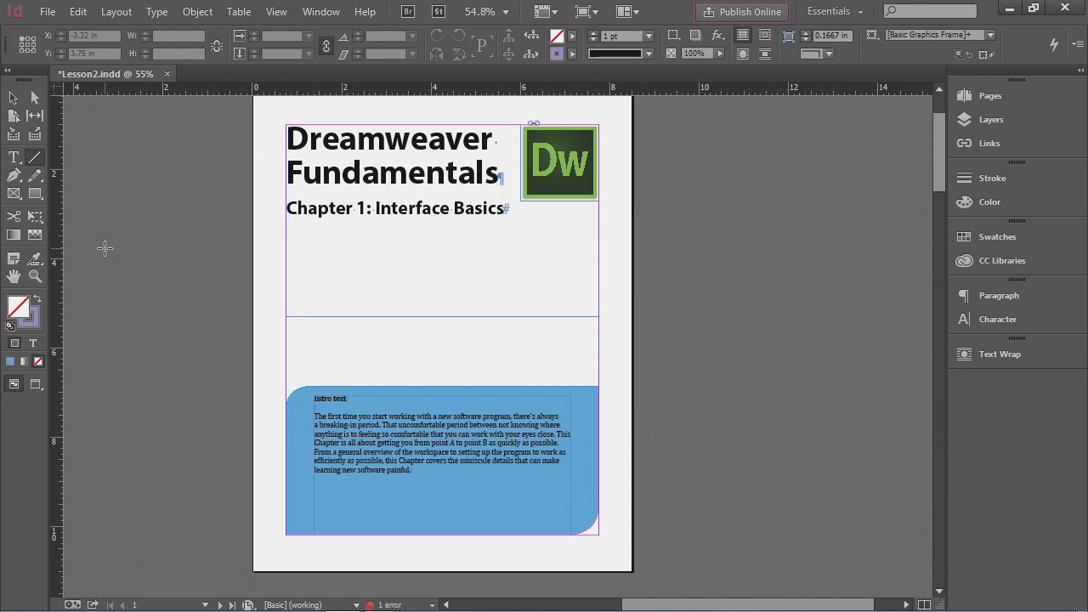
click(205, 604)
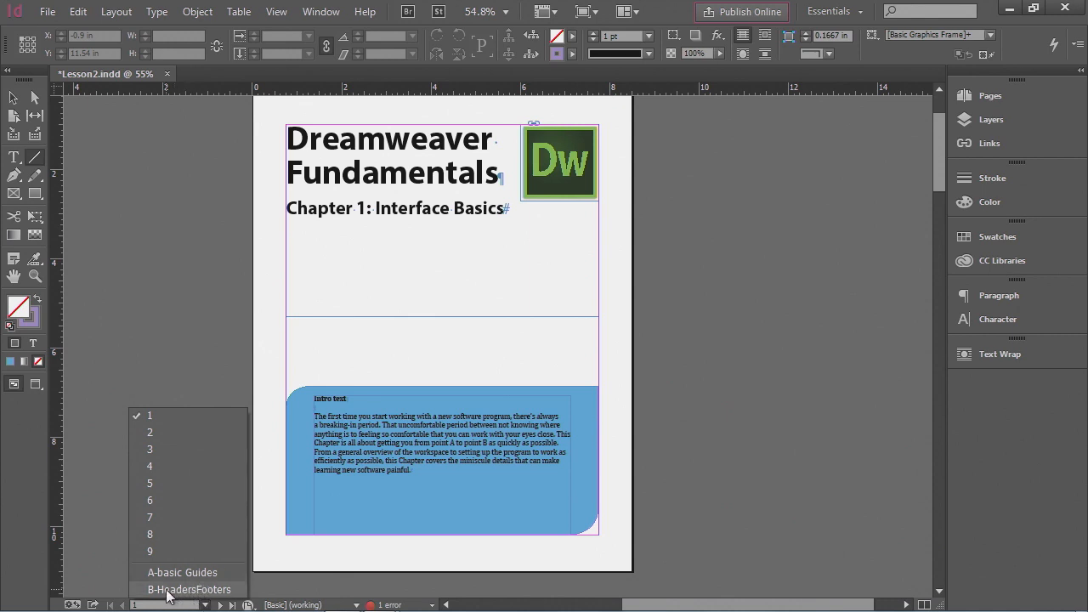
click(189, 590)
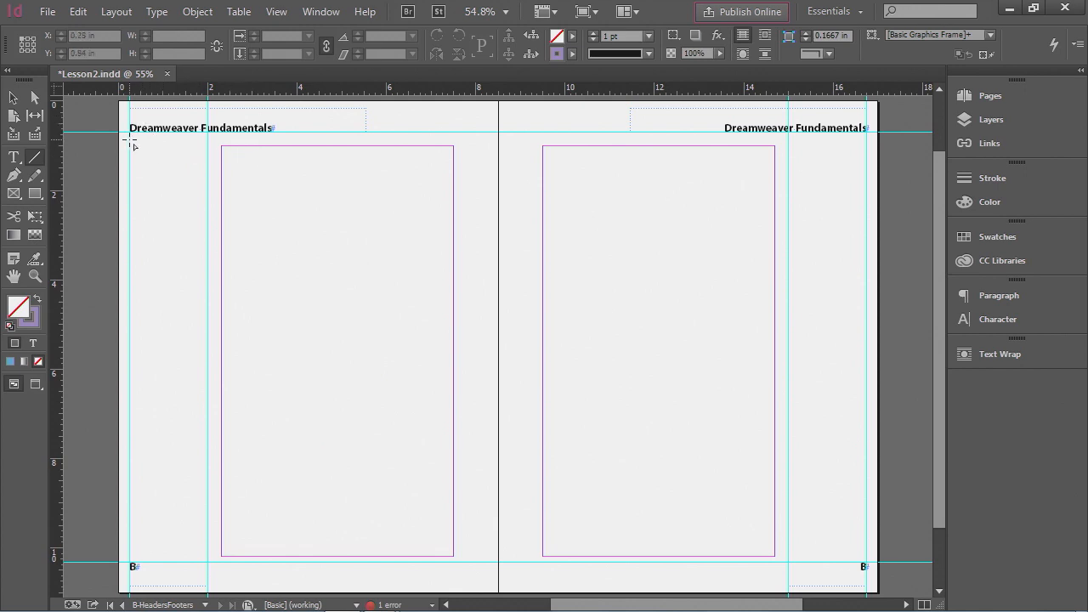
mouse_move(131, 140)
mouse_down()
mouse_move(227, 151)
mouse_move(302, 137)
mouse_move(258, 218)
mouse_move(97, 270)
mouse_move(39, 209)
mouse_move(389, 303)
mouse_move(658, 224)
mouse_move(678, 170)
mouse_move(589, 203)
mouse_move(565, 144)
mouse_move(648, 140)
mouse_move(650, 153)
mouse_move(778, 163)
mouse_up()
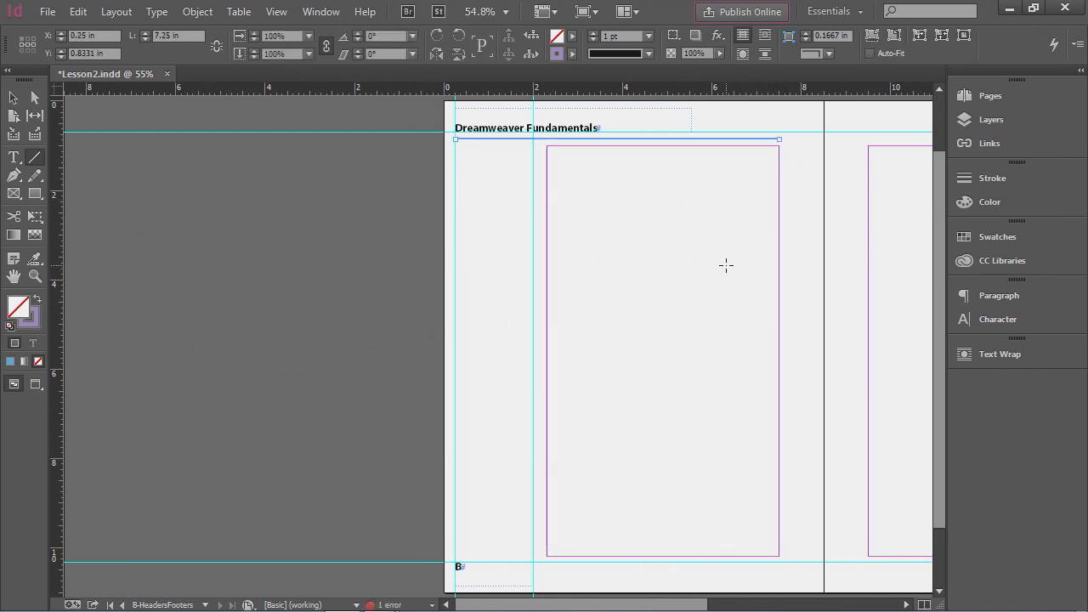
drag(749, 253, 432, 256)
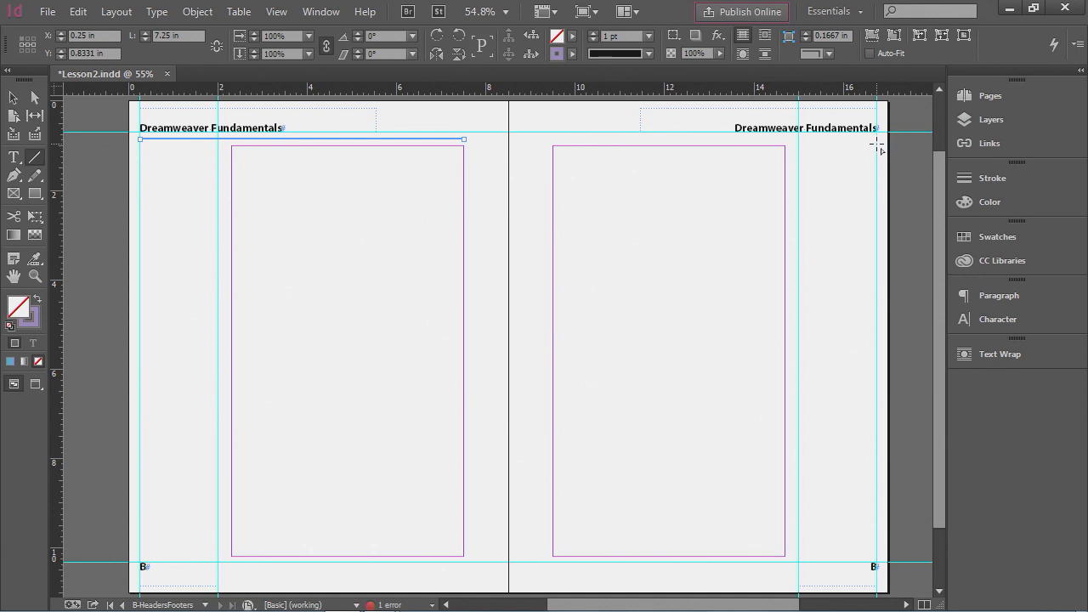
drag(877, 144, 552, 144)
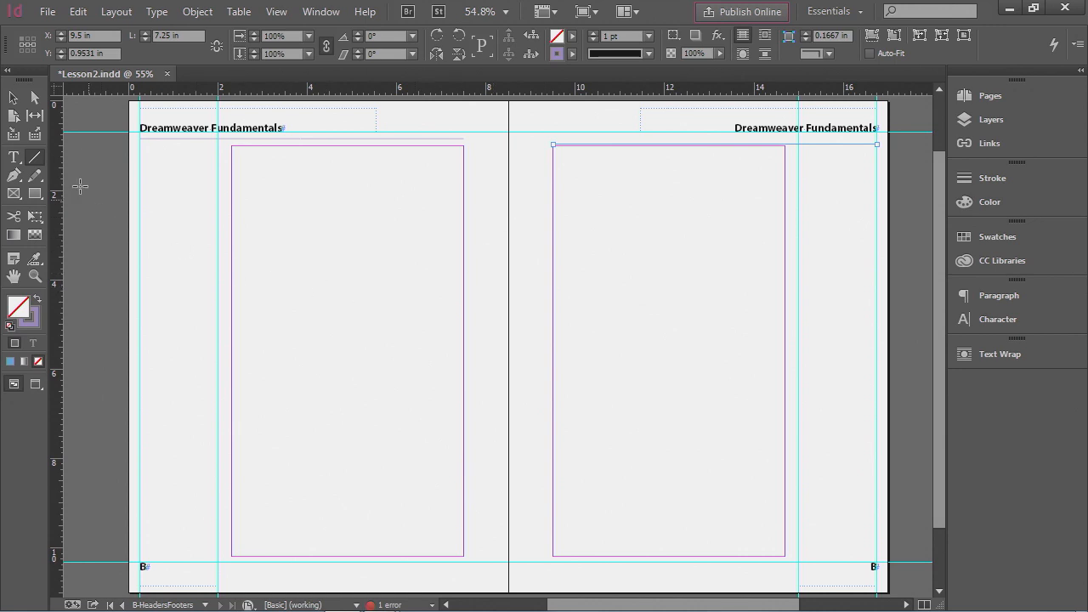
- Select both header lines and align their top edges
click(12, 101)
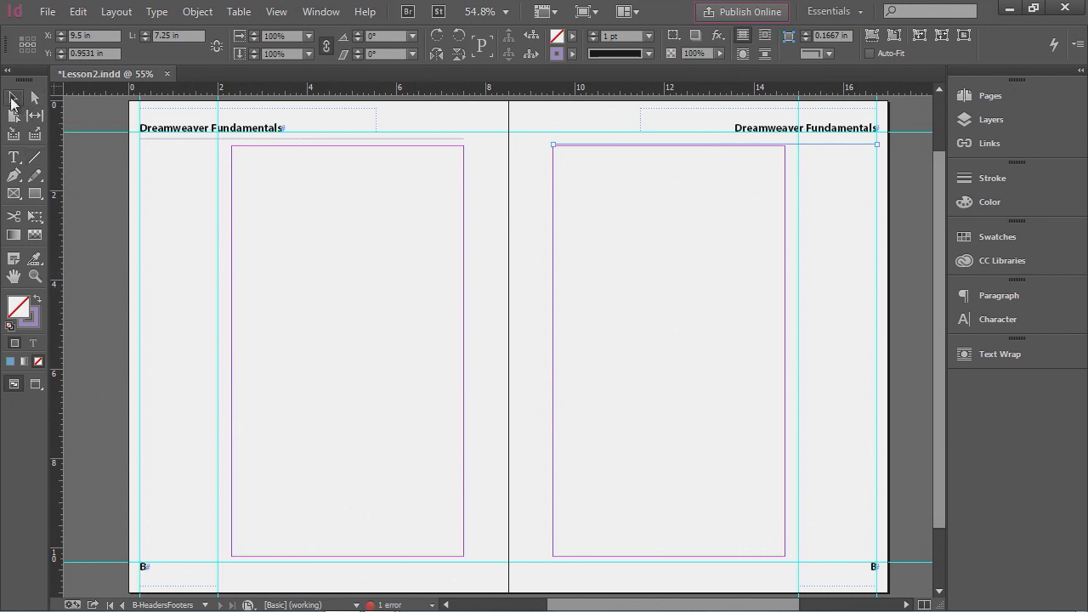
click(162, 138)
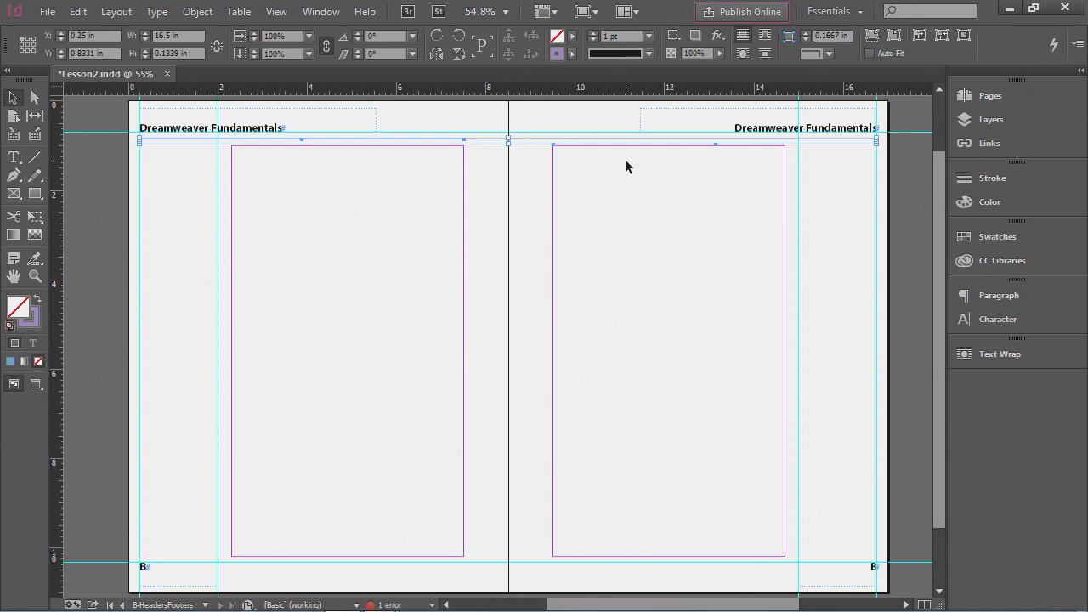
click(322, 11)
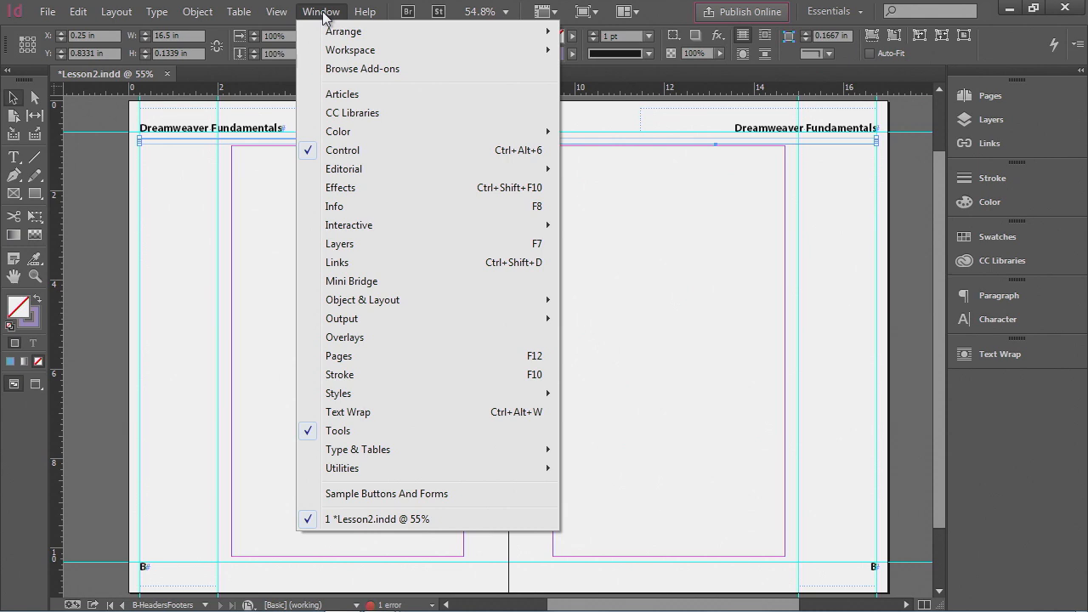
mouse_move(366, 310)
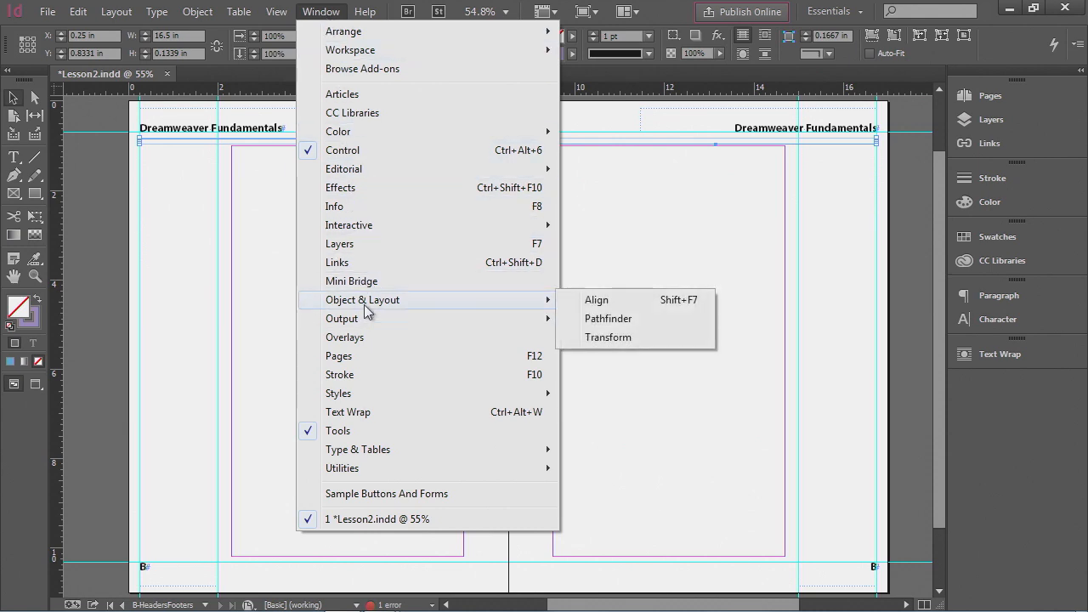
click(613, 304)
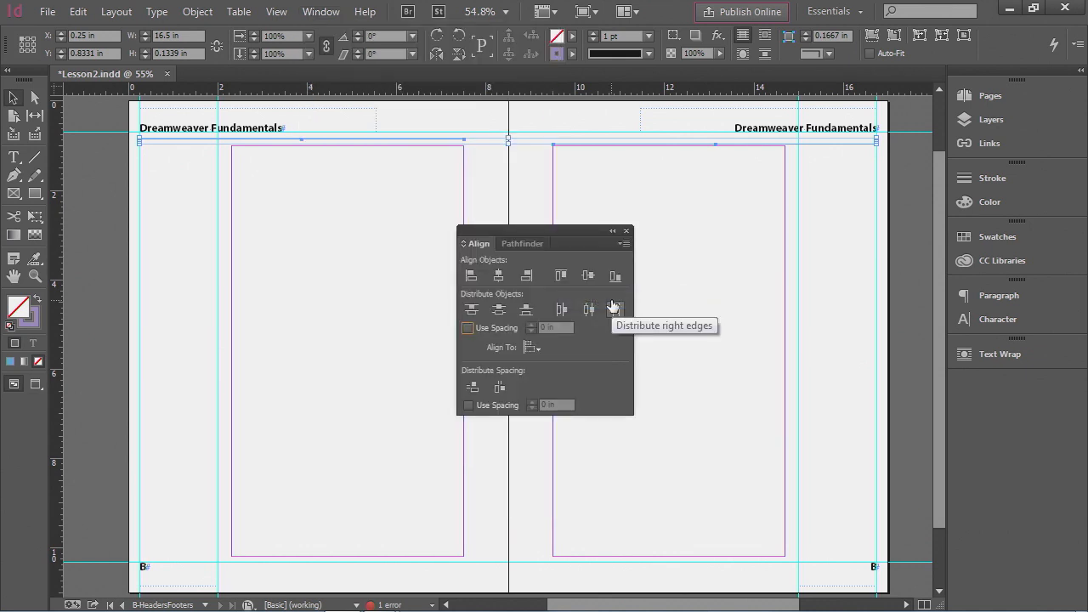
click(561, 276)
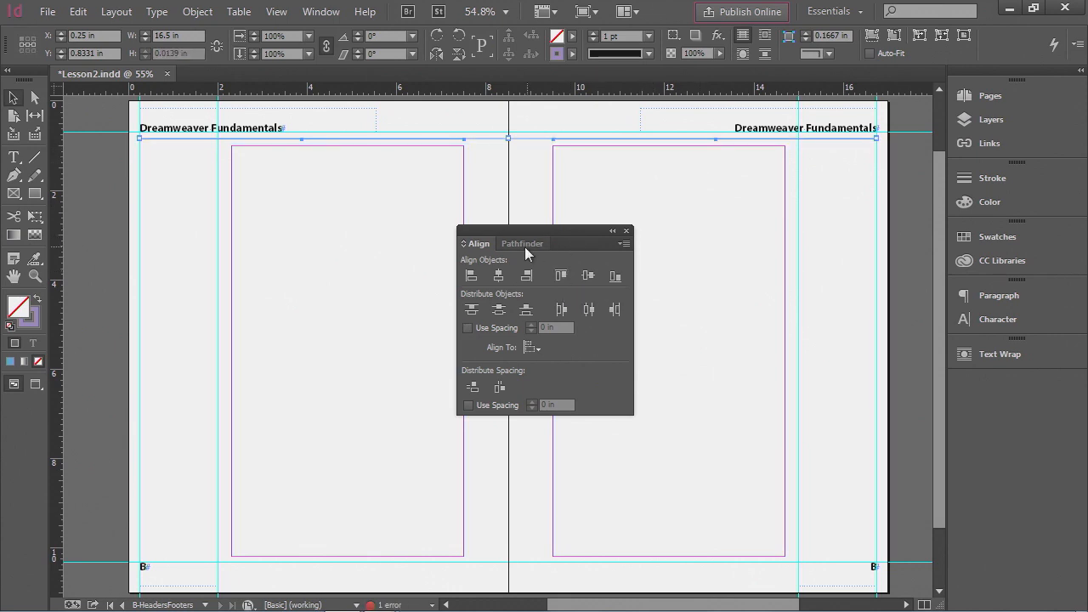
drag(505, 229, 987, 381)
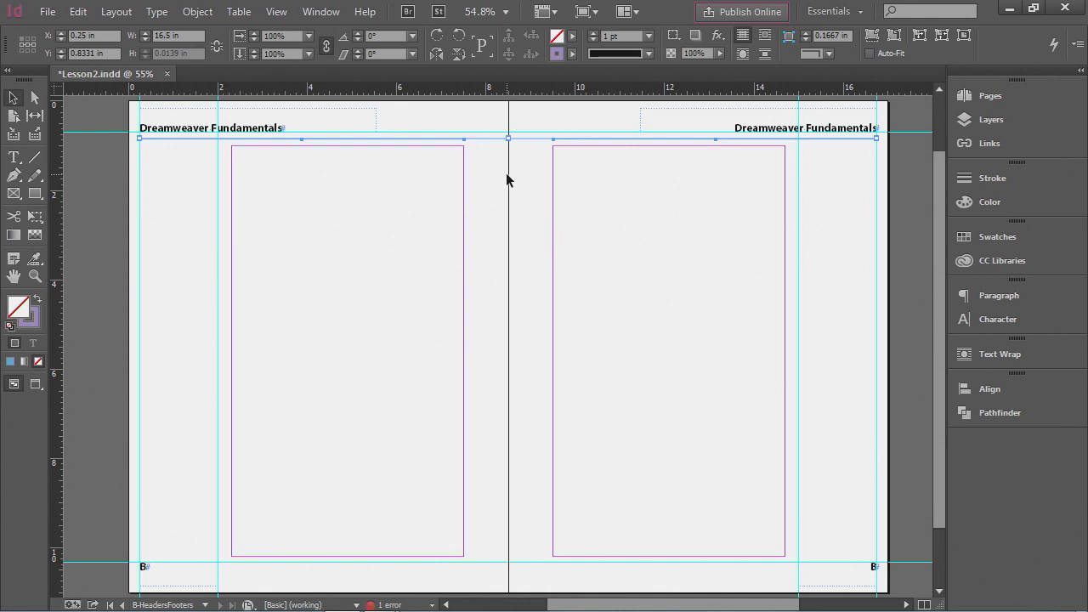
- Set the header lines' stroke weight to 3 pt
click(989, 182)
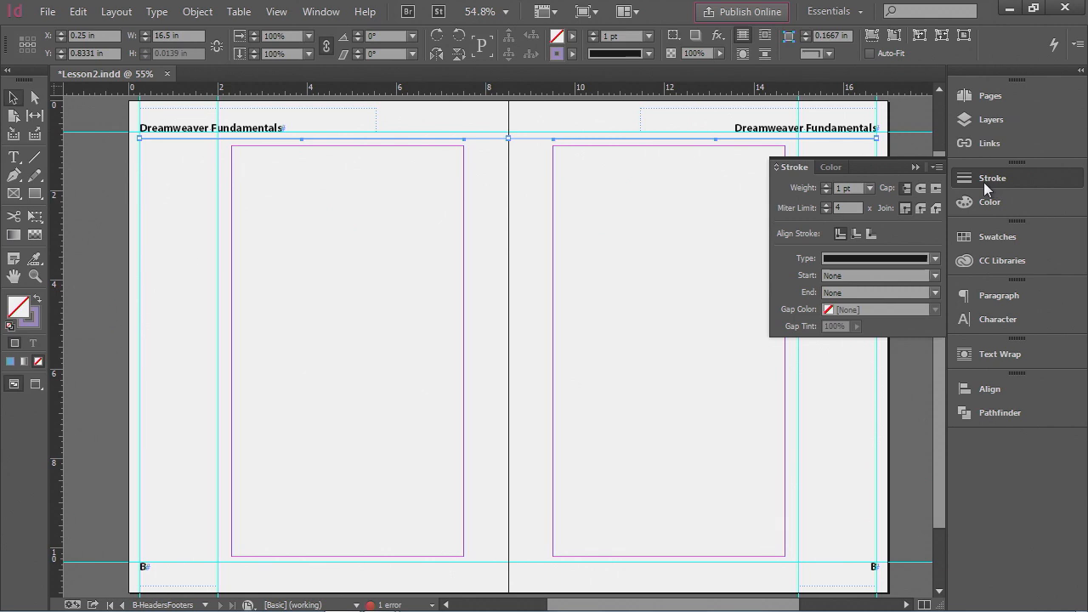
click(867, 188)
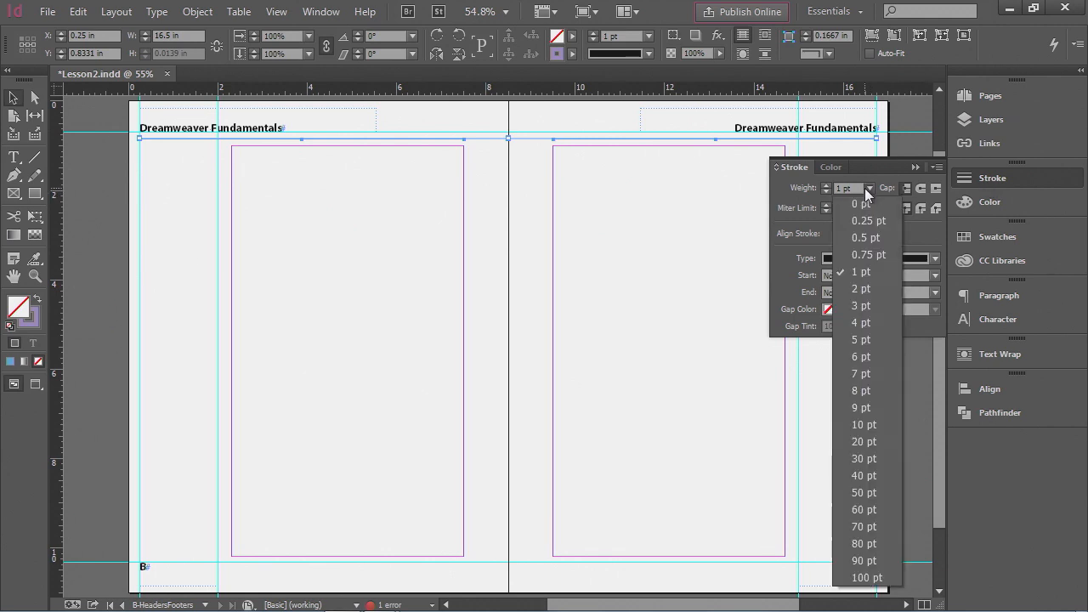
click(862, 306)
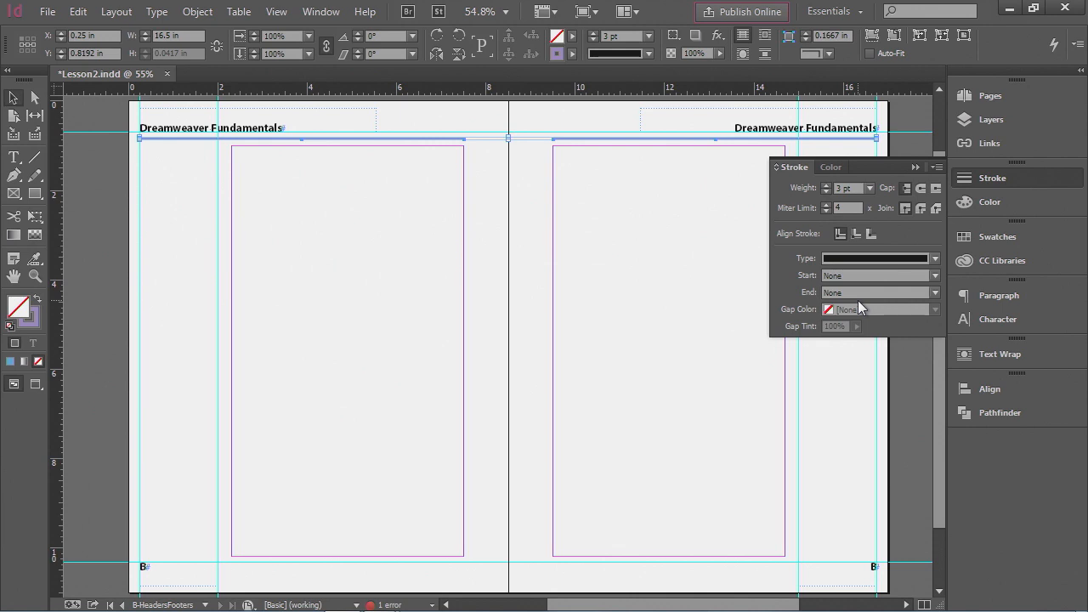
- Colour the header lines' stroke with the C=63 M=21 Y=0 K=0 swatch
click(995, 177)
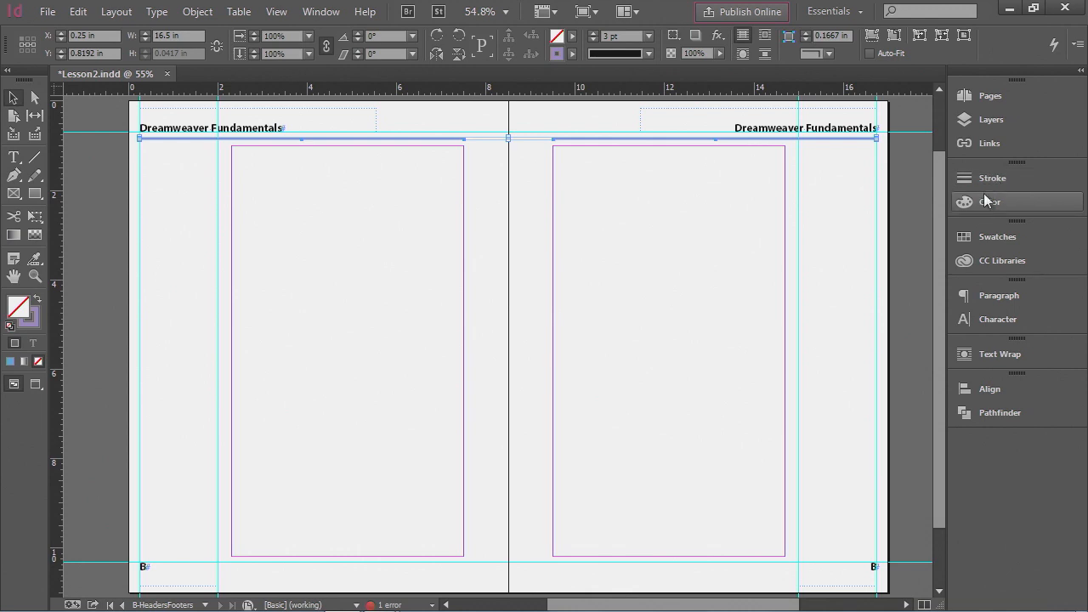
click(983, 199)
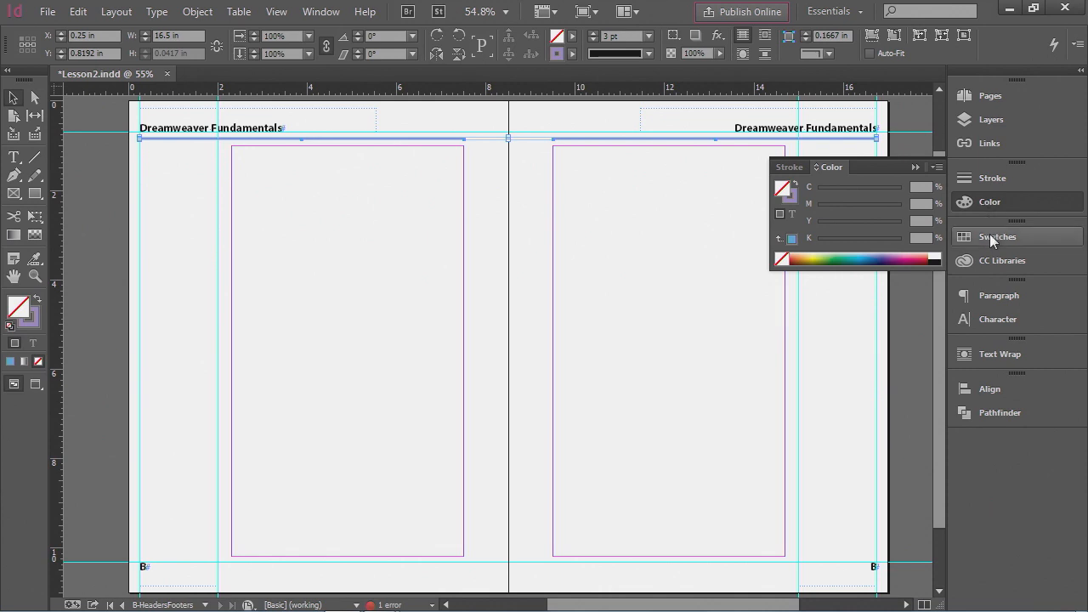
click(990, 240)
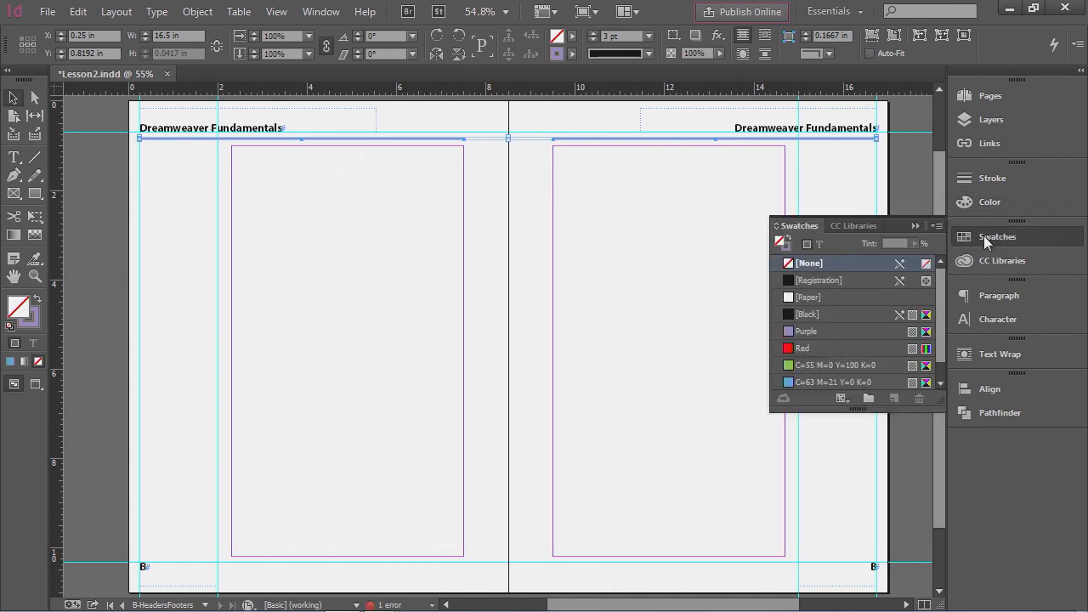
drag(860, 409, 859, 444)
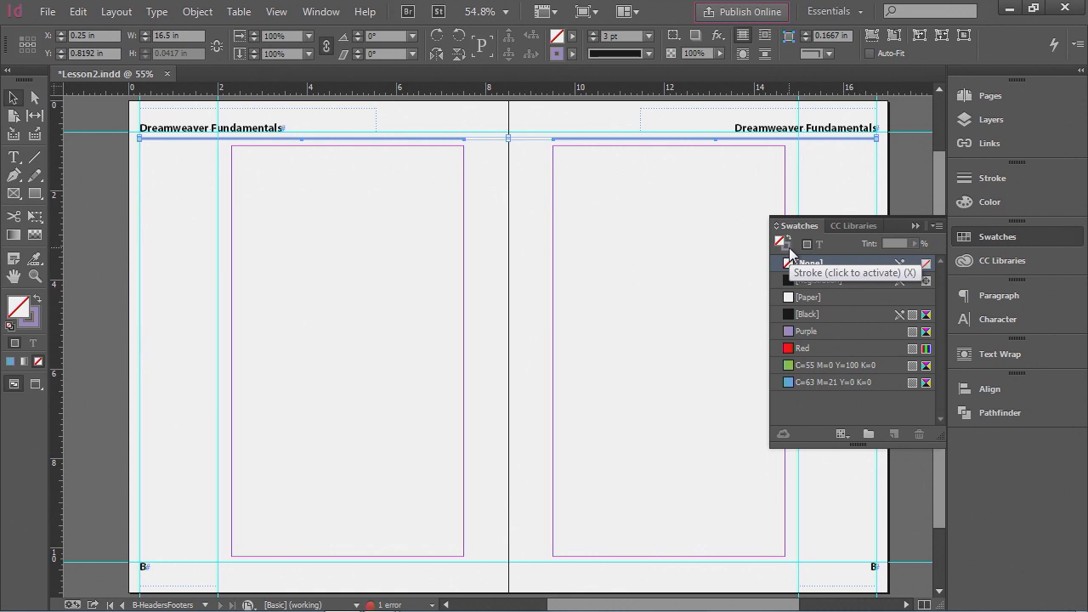
click(788, 250)
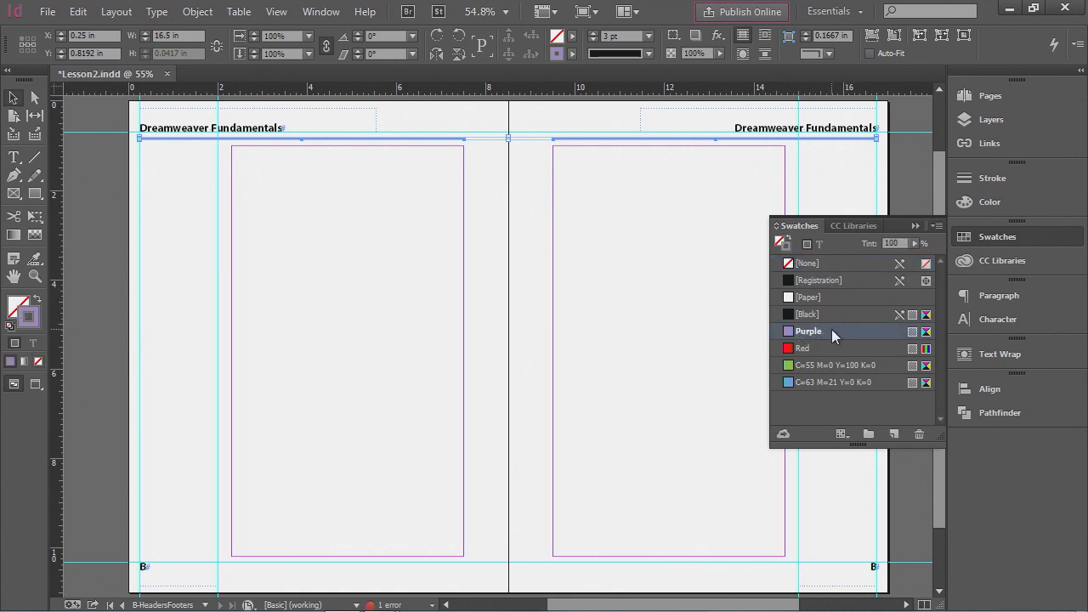
mouse_move(831, 329)
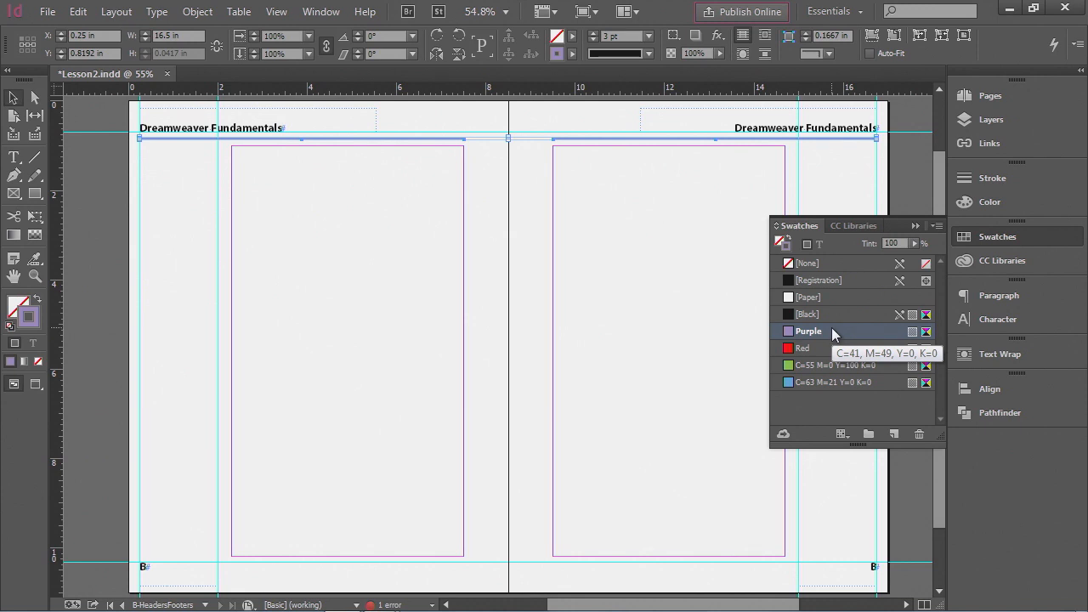
click(826, 382)
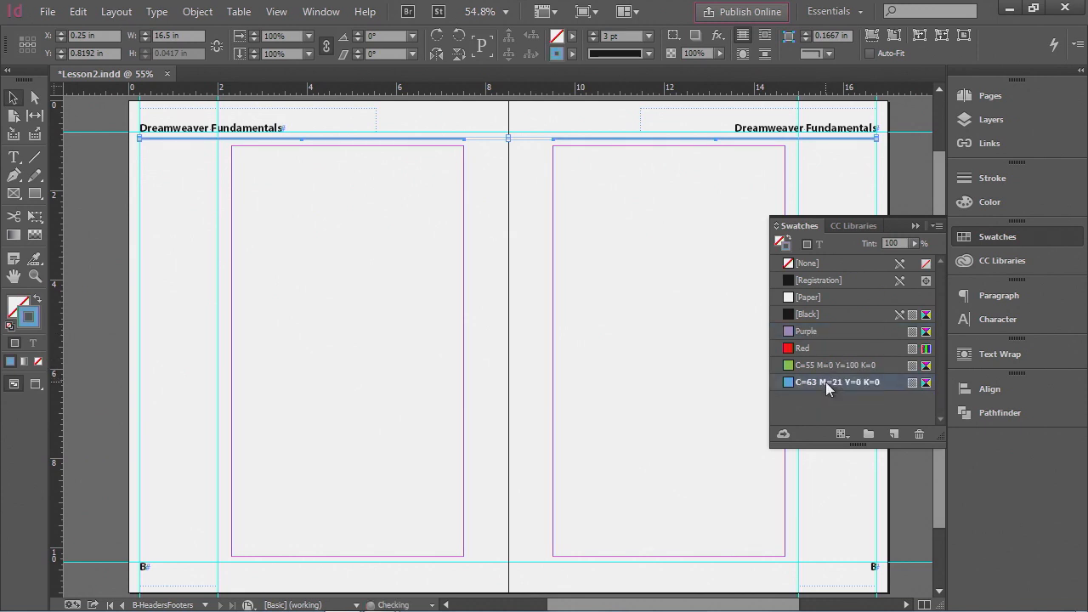
click(985, 236)
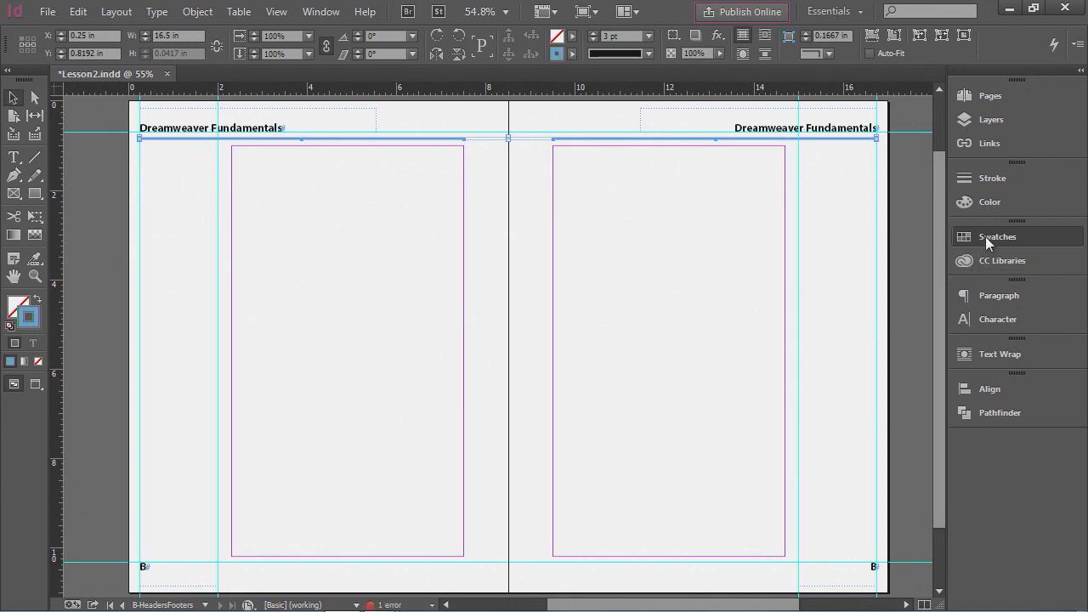
click(868, 168)
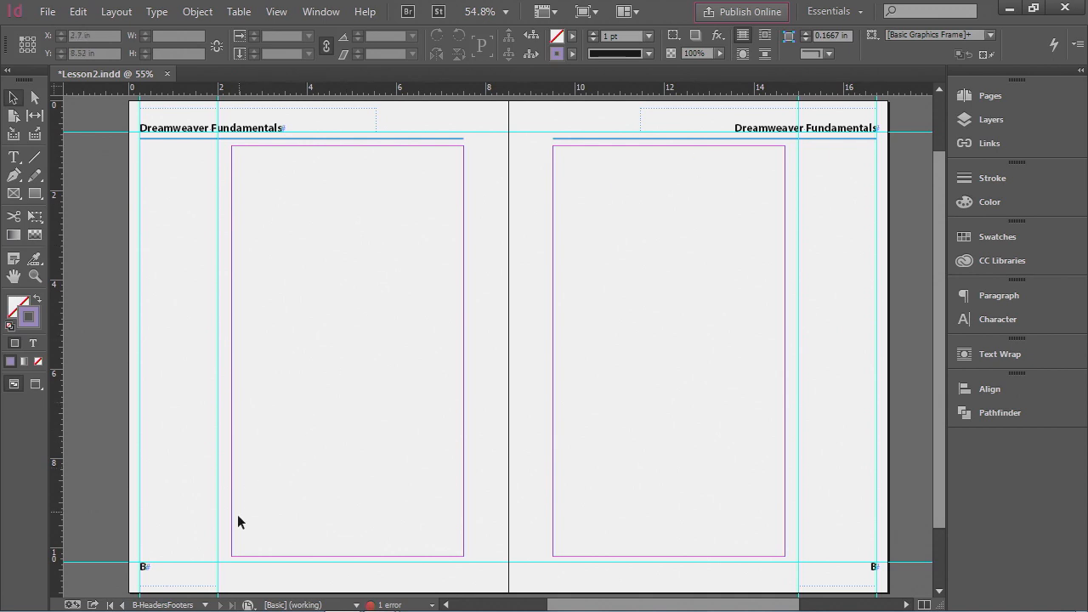
- Return to page 1 and zoom in on the intro text over the blue rectangle
click(205, 605)
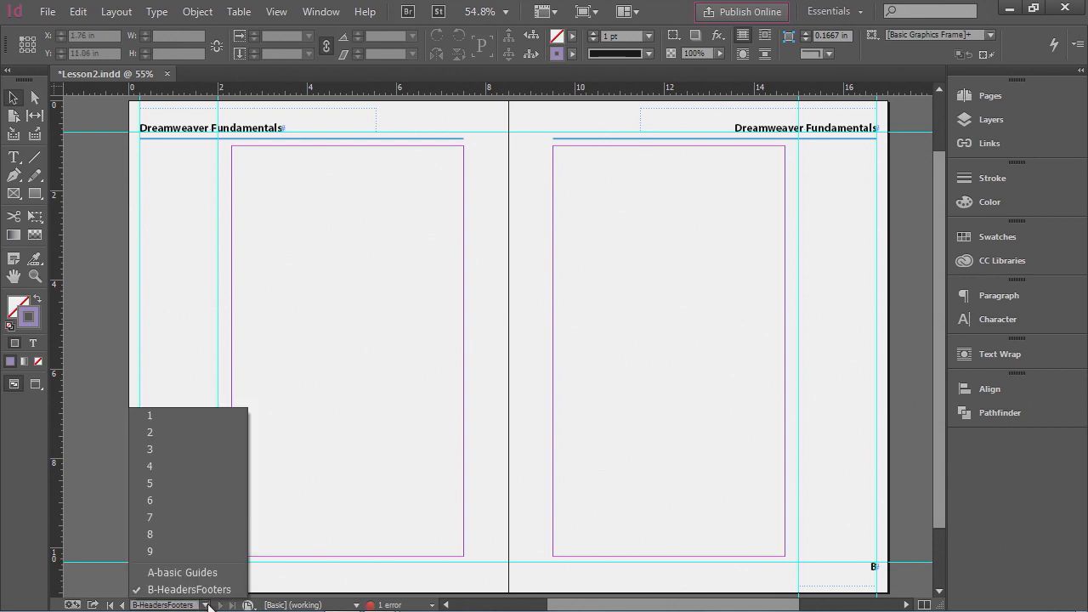
click(142, 414)
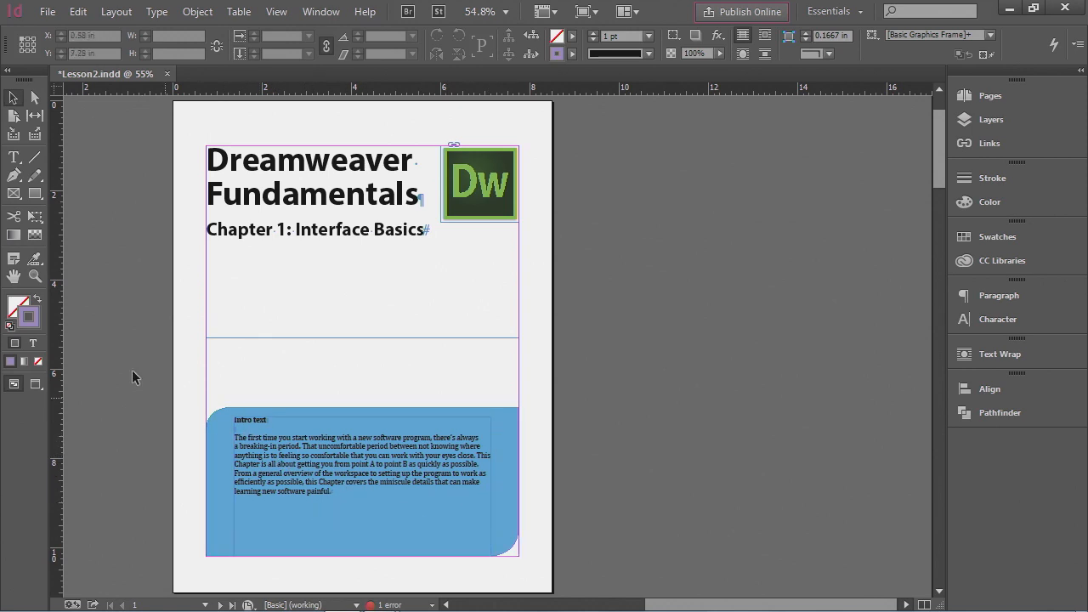
click(35, 277)
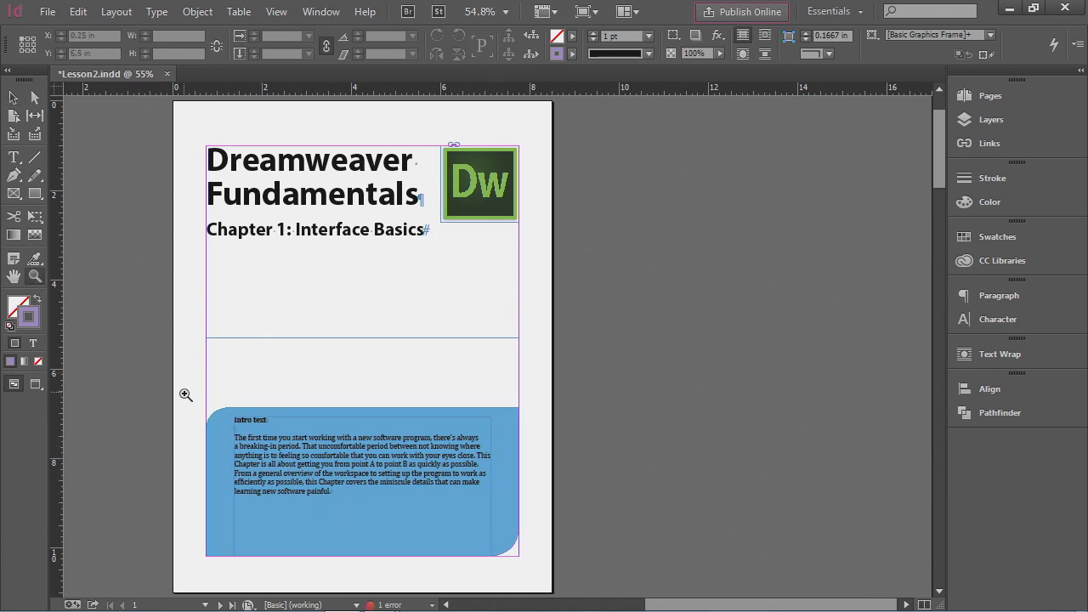
drag(187, 392, 545, 578)
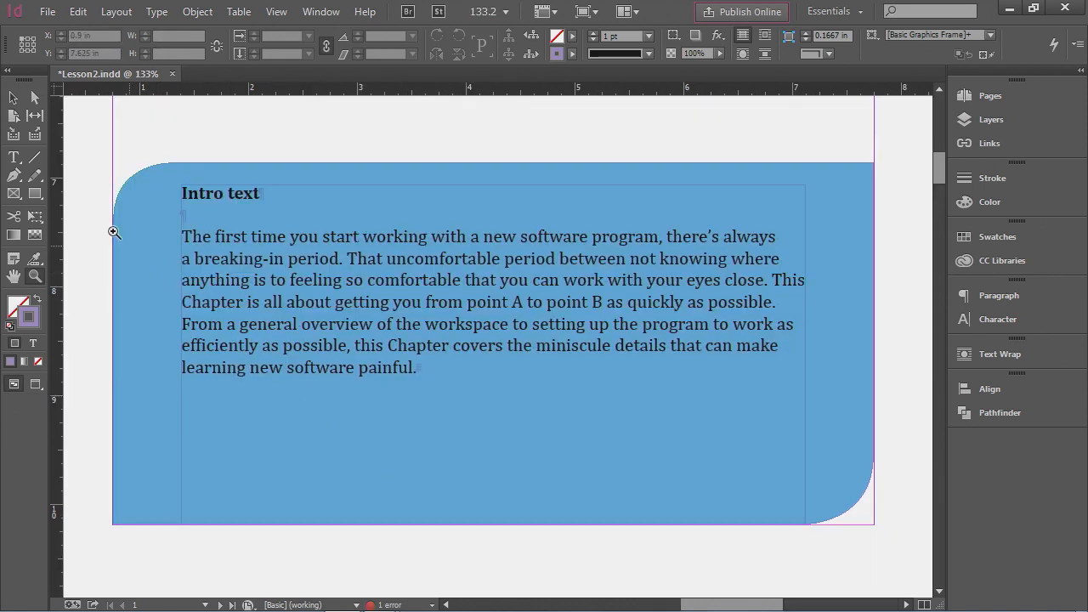
- Delete the "Intro text" heading and its empty line from the intro text frame
click(13, 157)
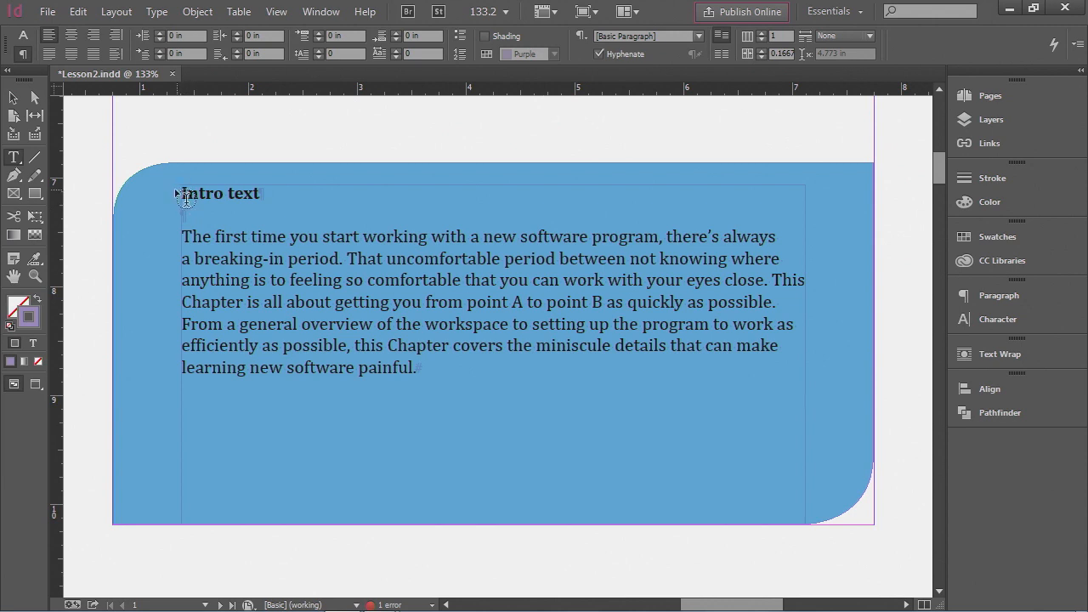
drag(183, 190, 286, 195)
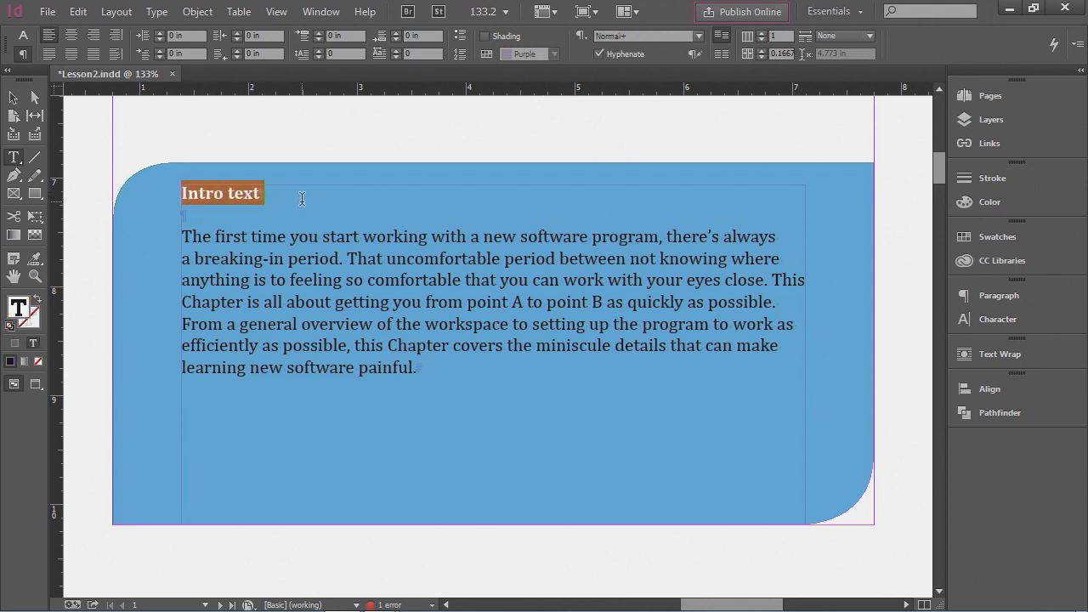
key(BackSpace)
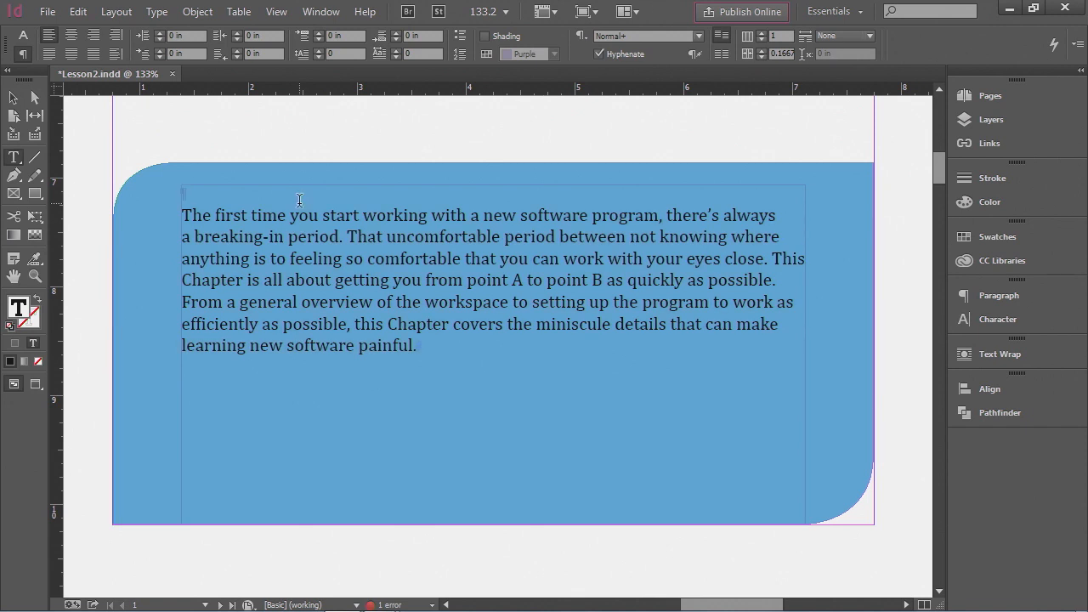
key(Delete)
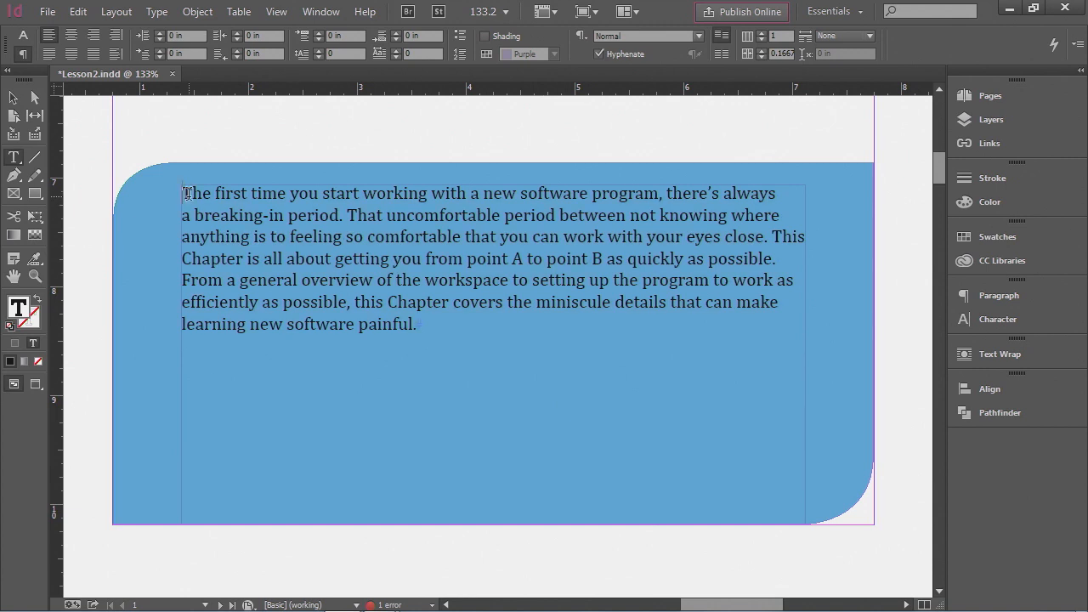
- Set the intro paragraph's font to Myriad Pro Bold at 14 pt
drag(183, 192, 452, 329)
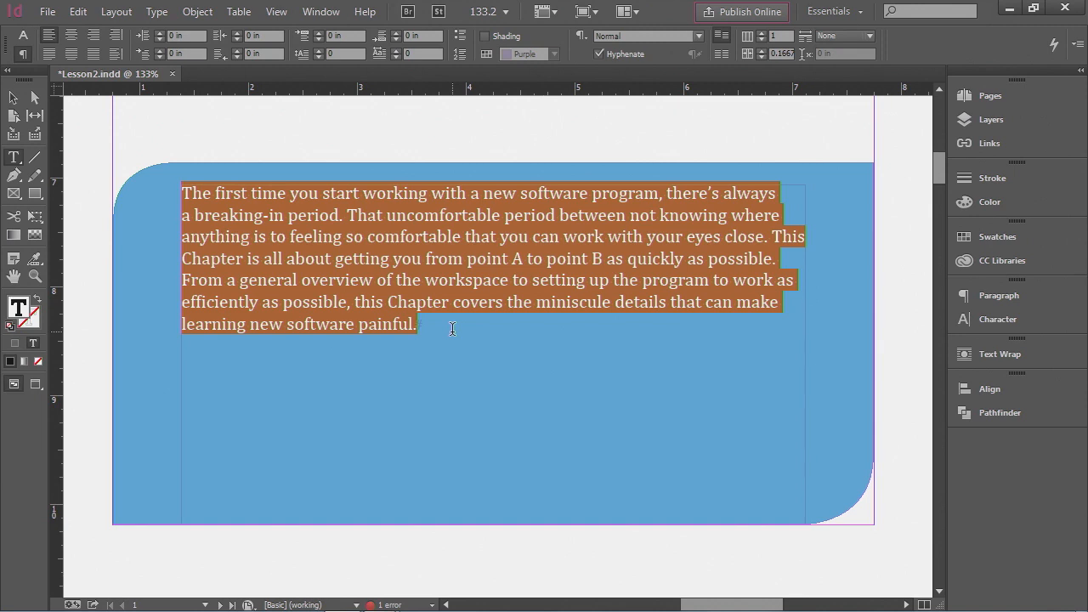
click(23, 35)
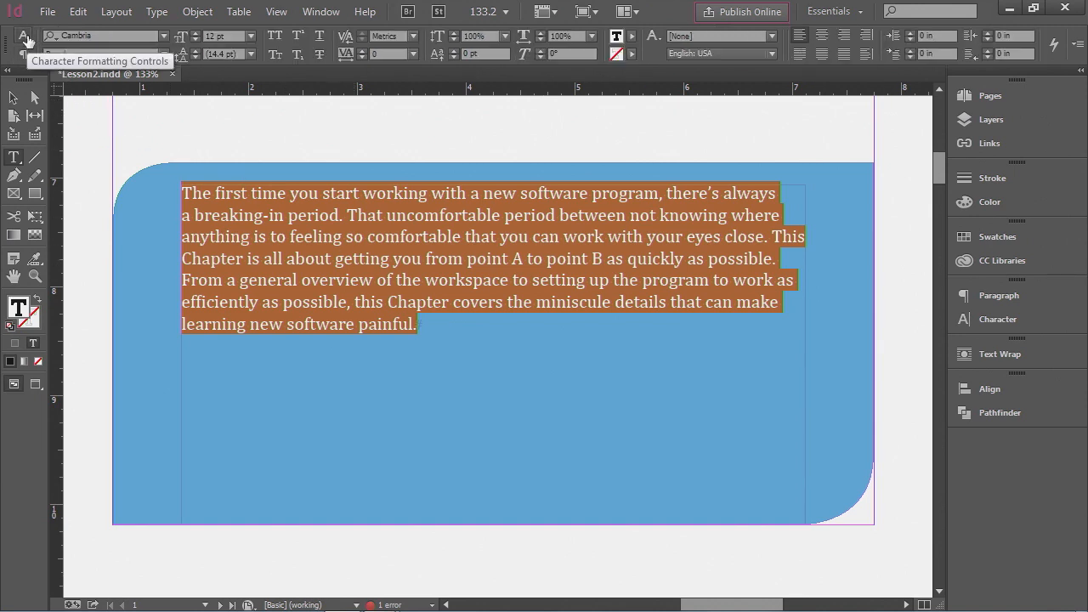
click(163, 36)
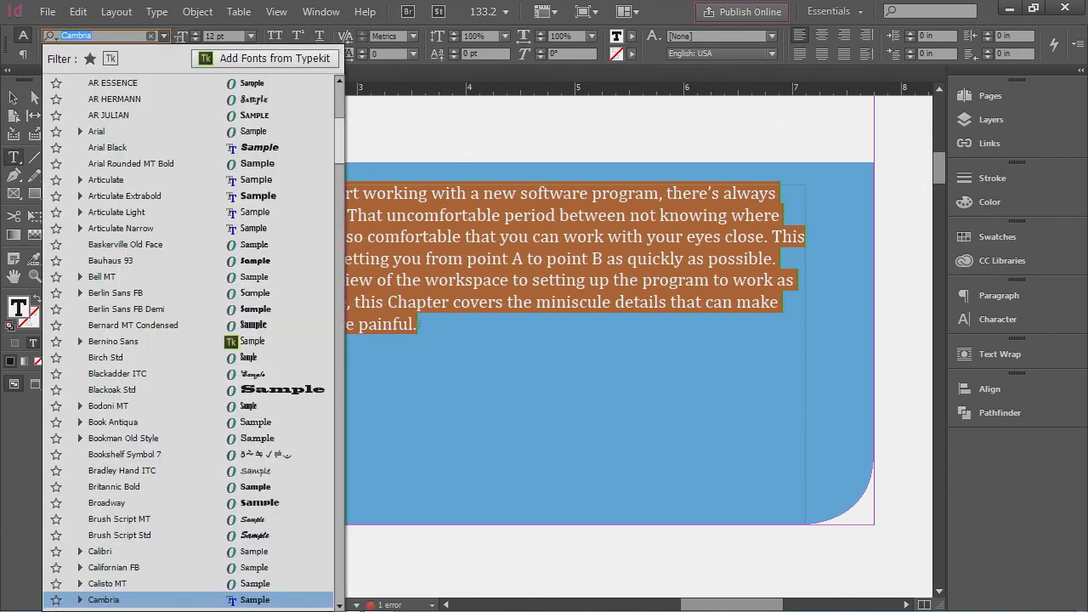
text(my)
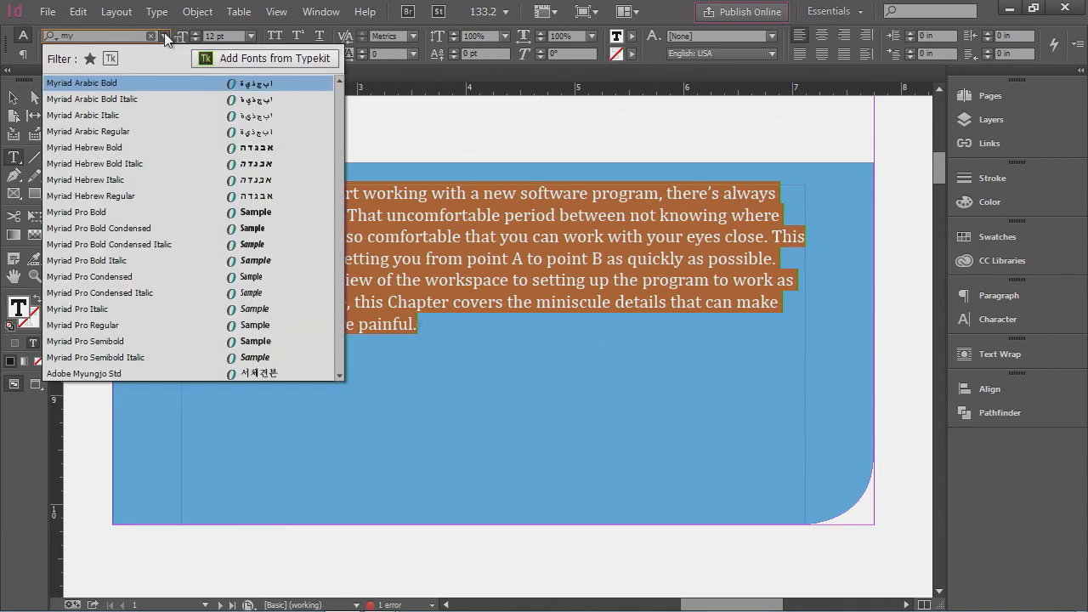
click(104, 212)
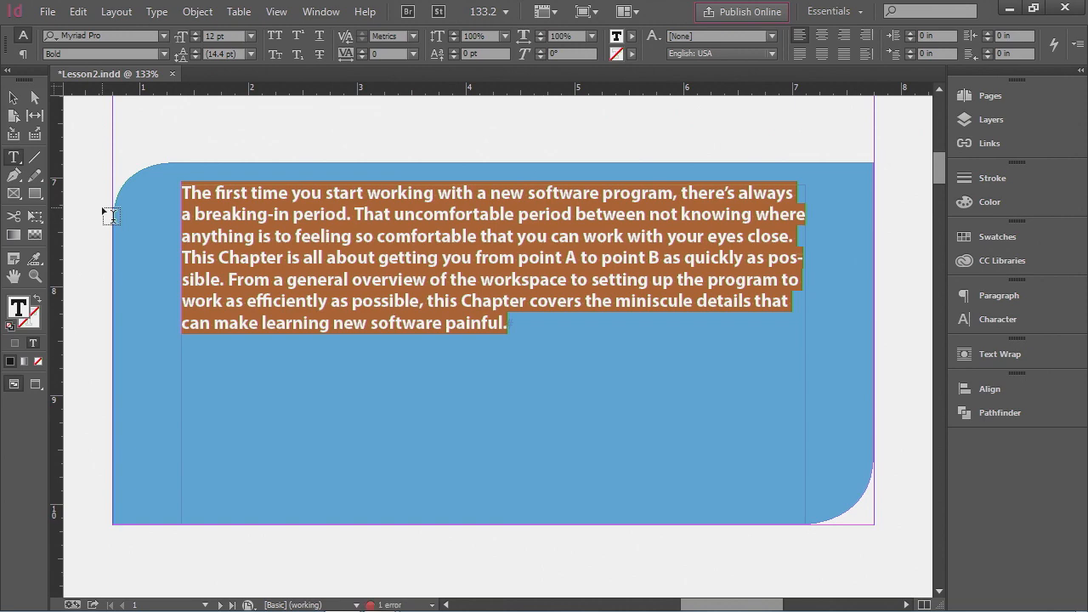
click(250, 36)
click(241, 172)
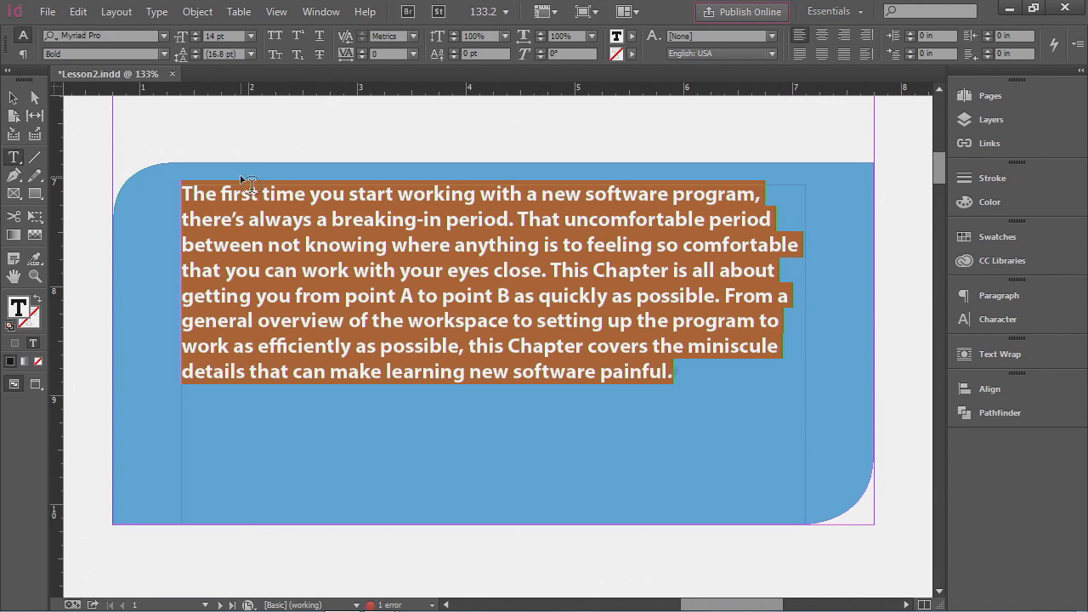
- Colour the intro paragraph text with the Paper swatch
click(987, 239)
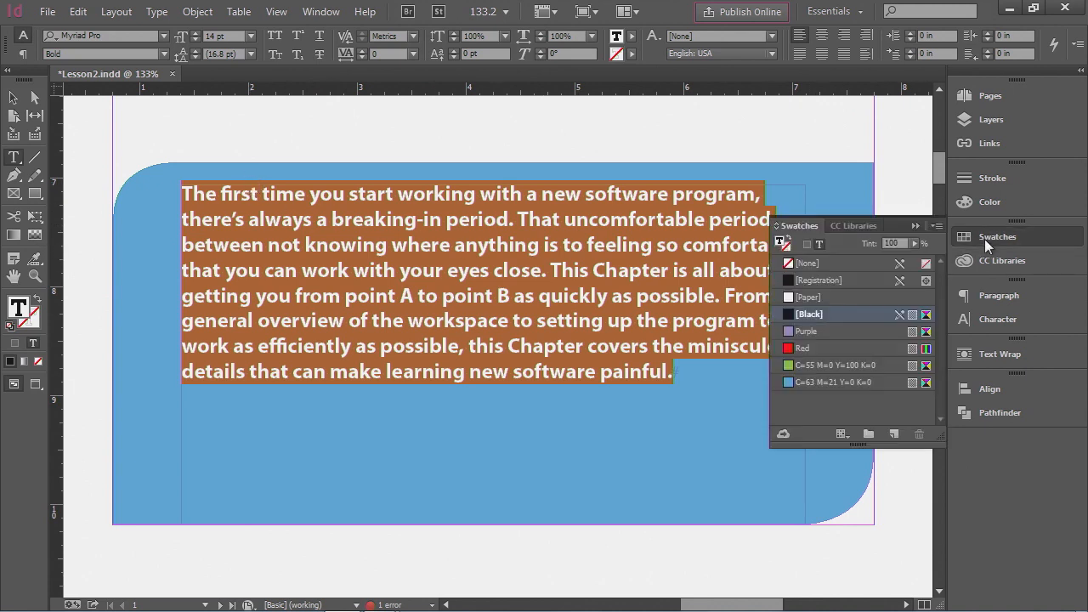
click(829, 297)
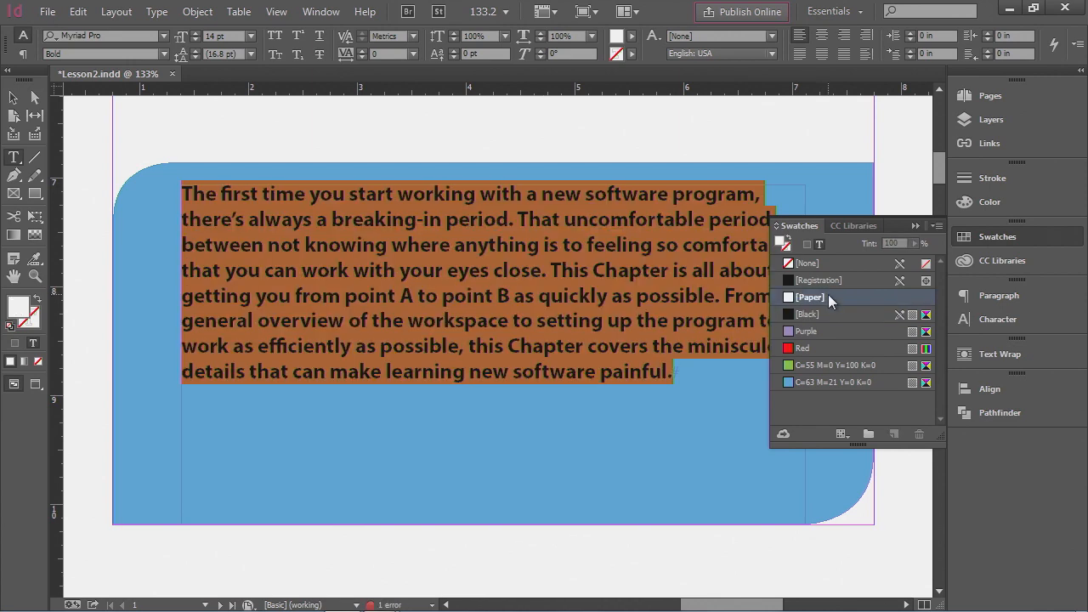
click(986, 237)
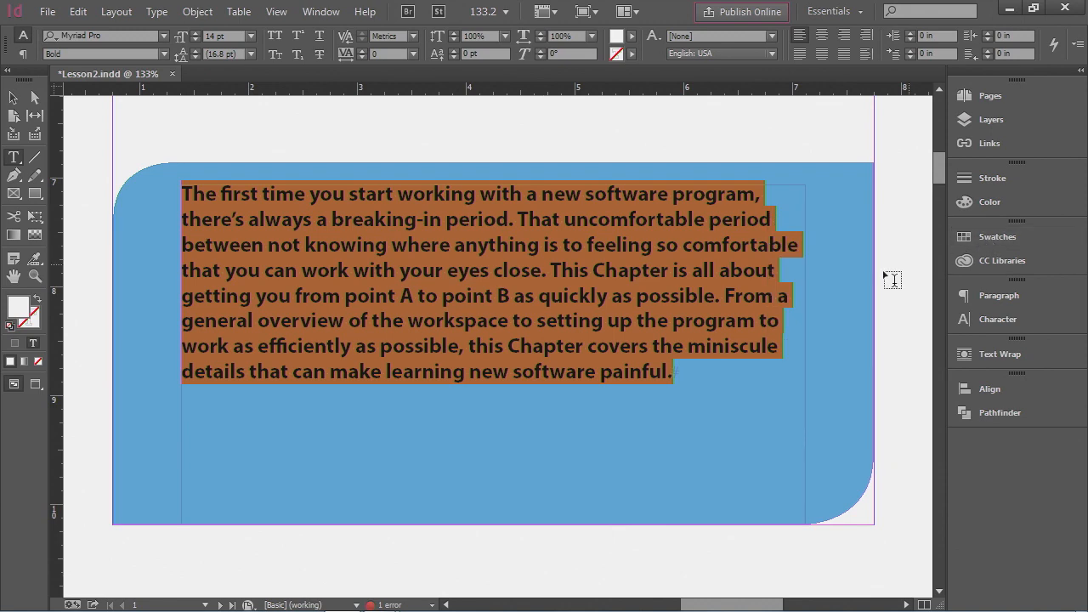
click(790, 289)
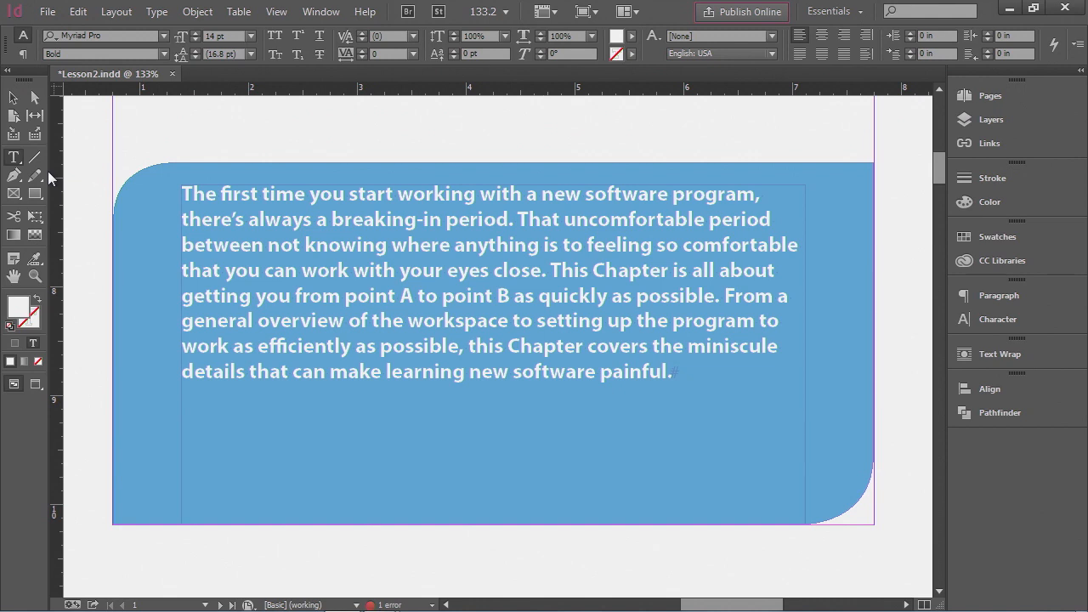
- Fit the intro text frame to its text, widen it leftward, and move it into the rectangle's lower part
click(13, 98)
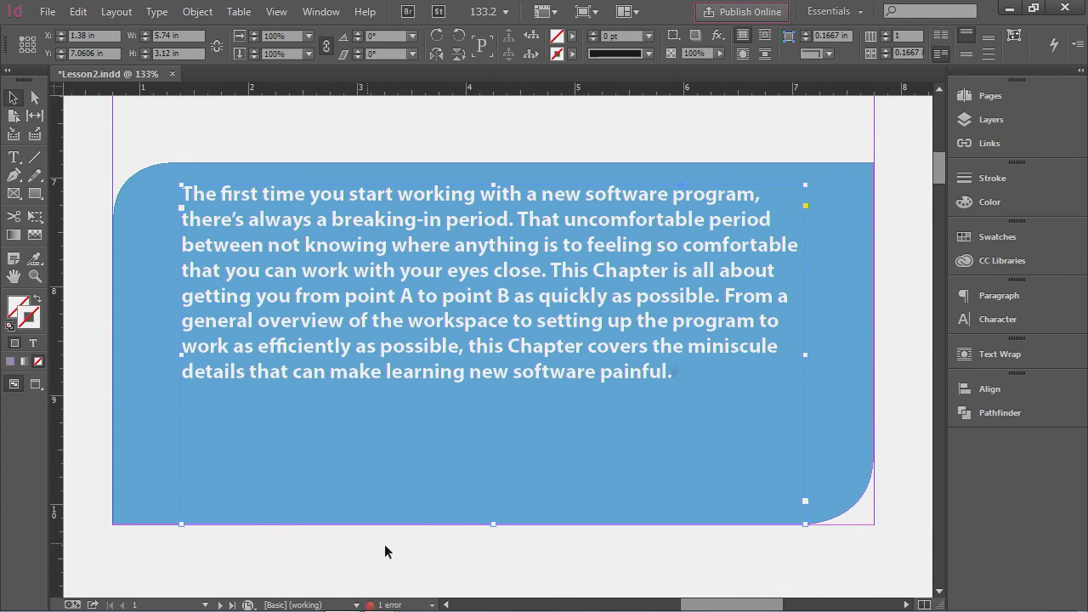
double_click(494, 524)
drag(593, 255, 595, 371)
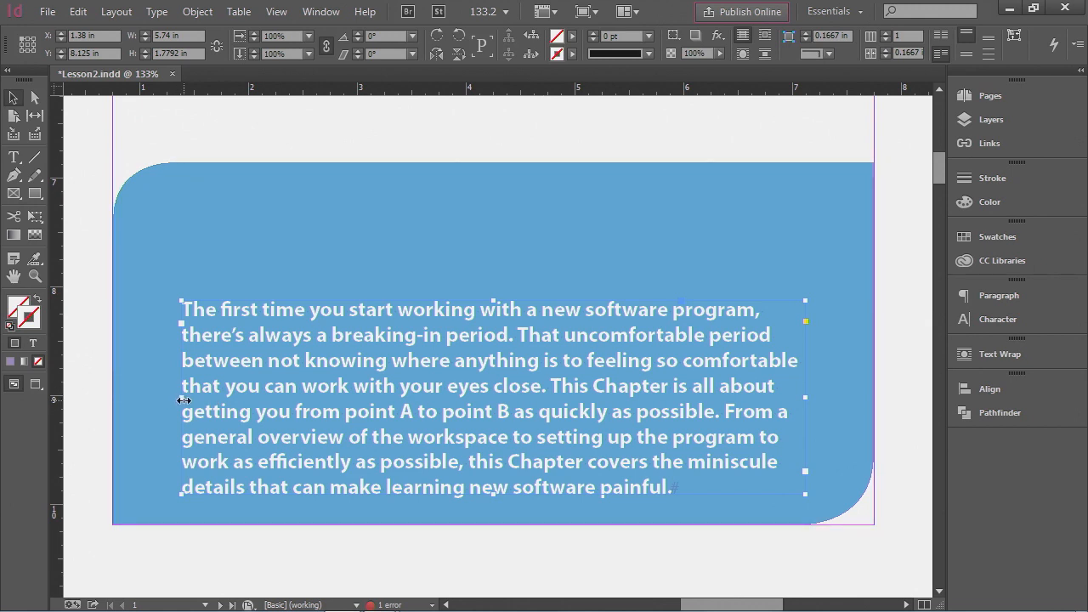
drag(184, 400, 137, 397)
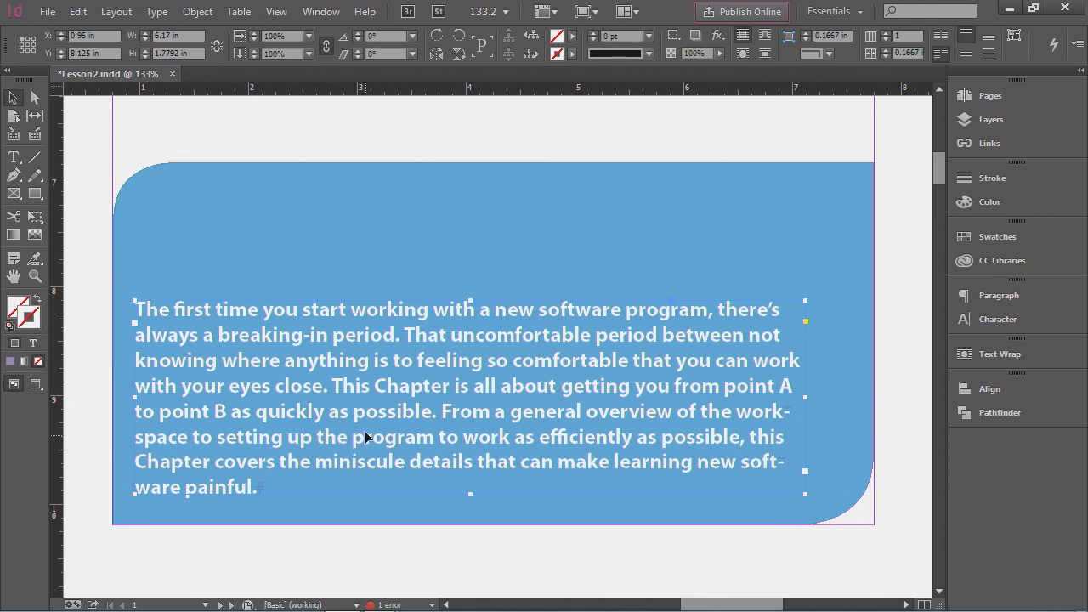
drag(362, 418, 398, 409)
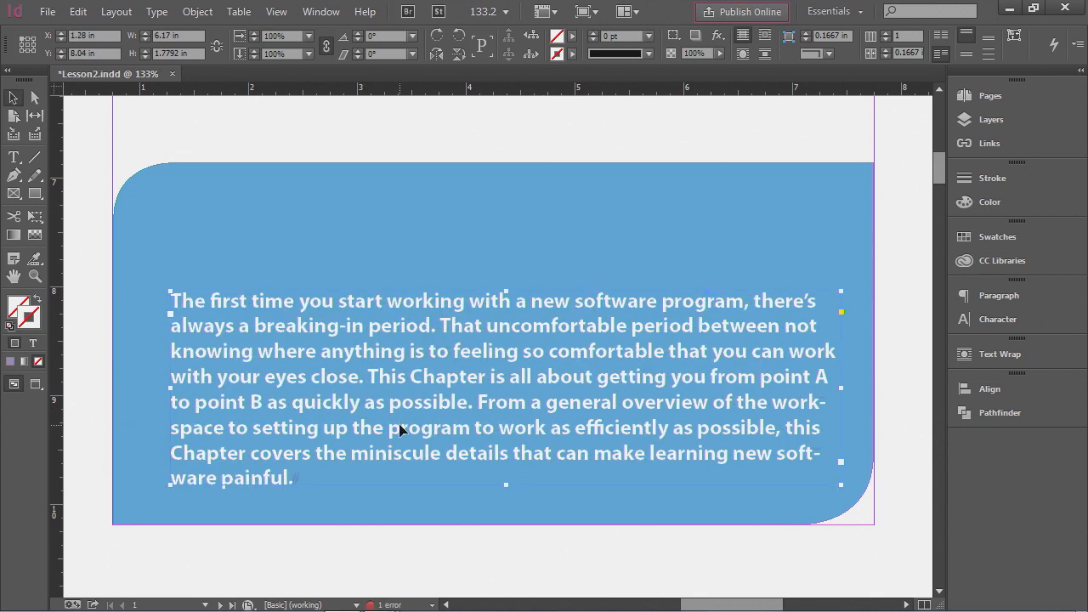
- Shorten the blue rectangle from its top to about 2.56 in high and nudge the intro text frame slightly
click(426, 256)
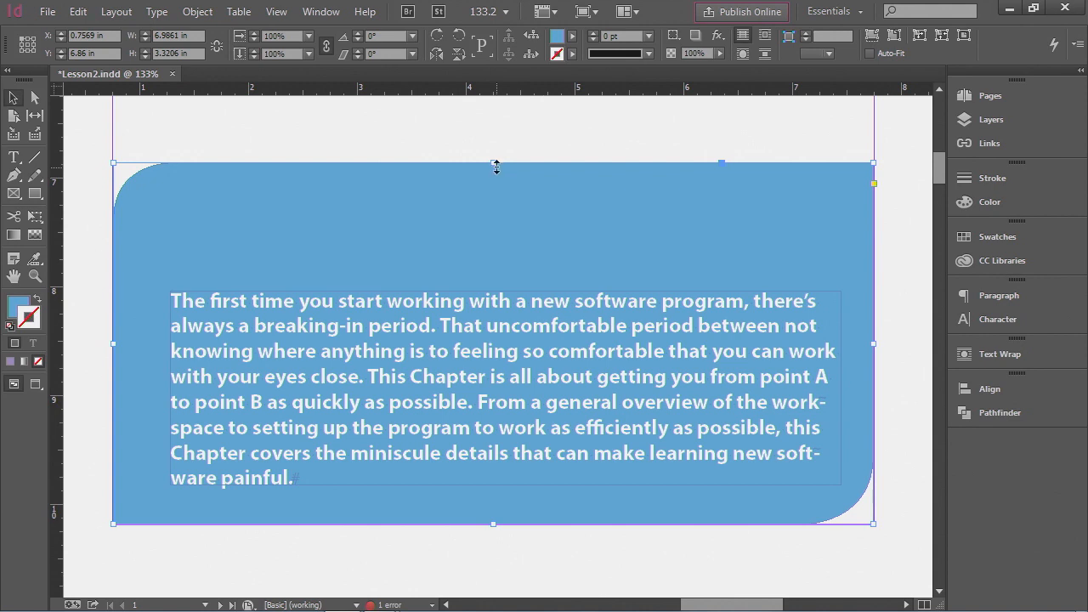
drag(493, 162, 493, 247)
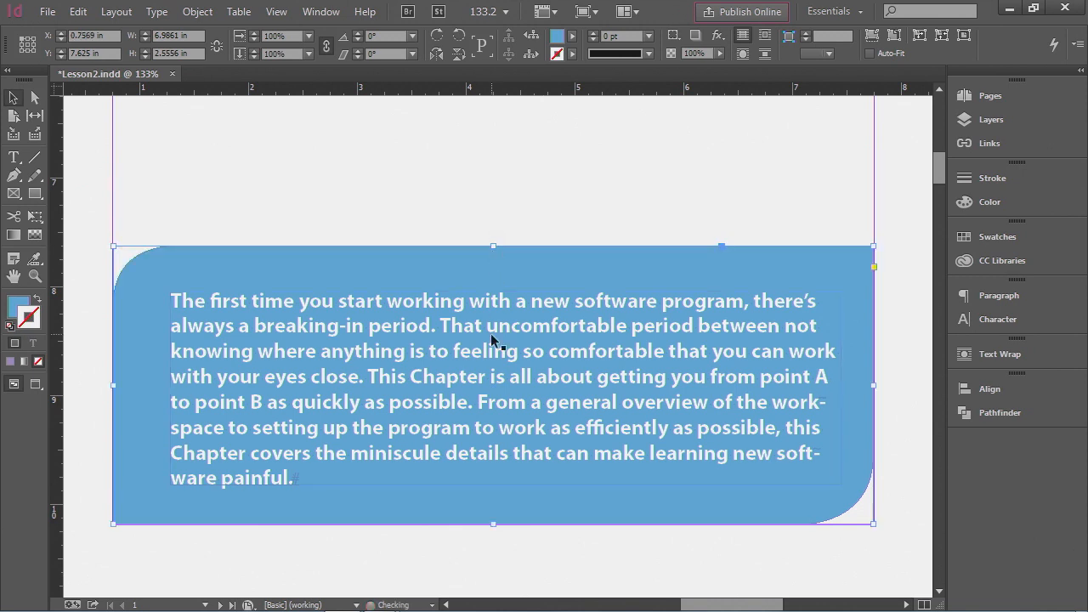
drag(462, 364, 453, 360)
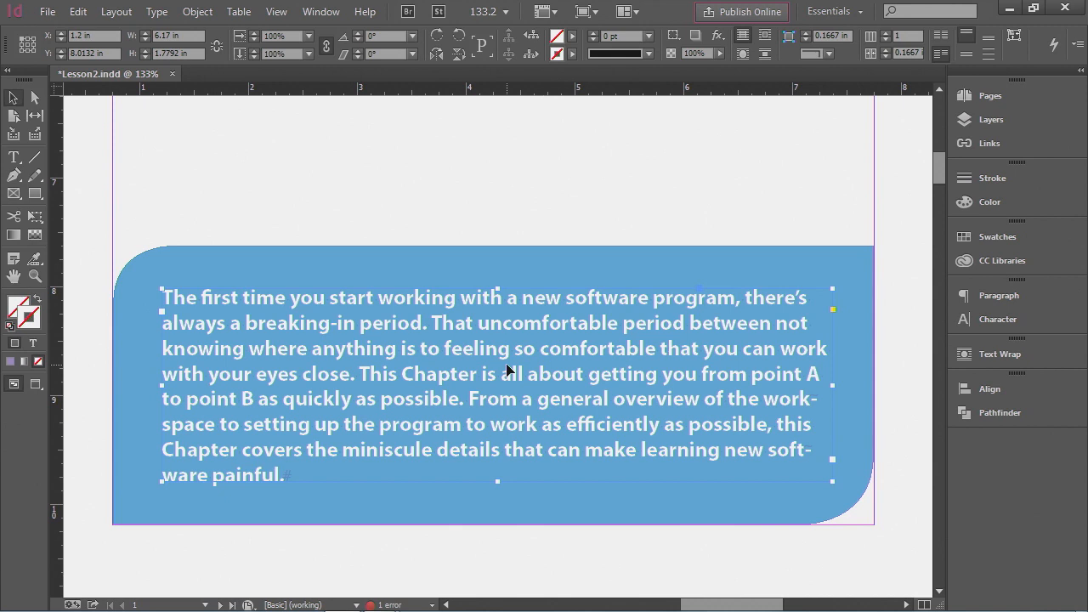
click(625, 215)
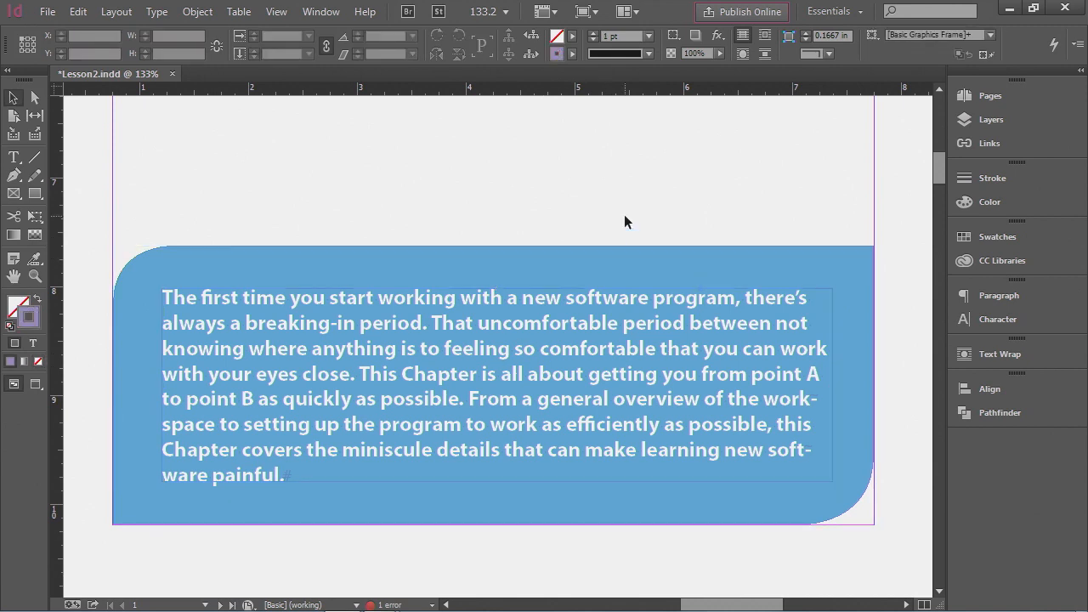
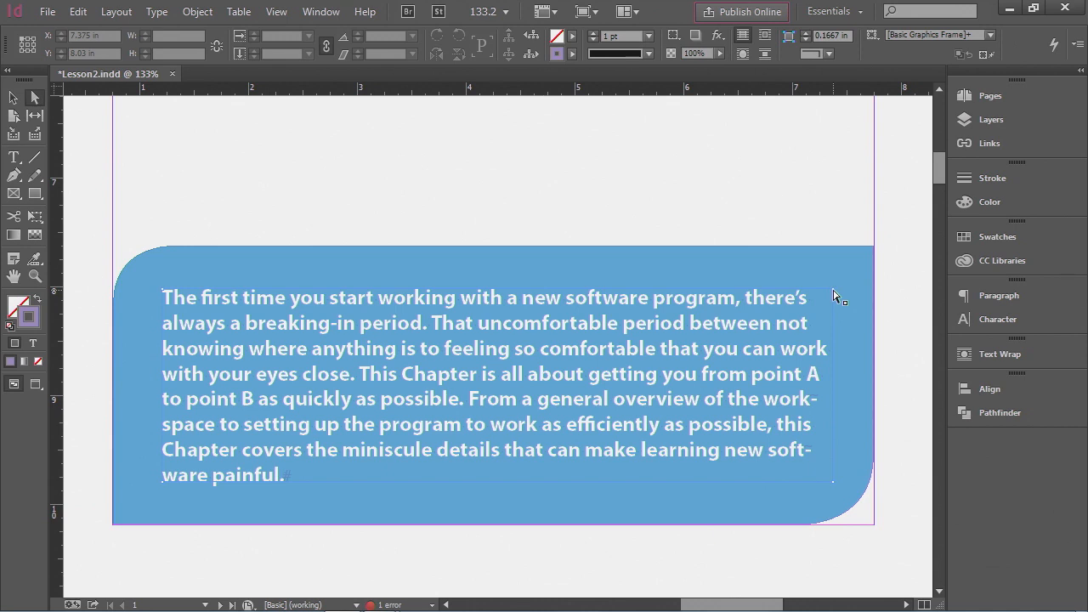
drag(834, 295, 765, 193)
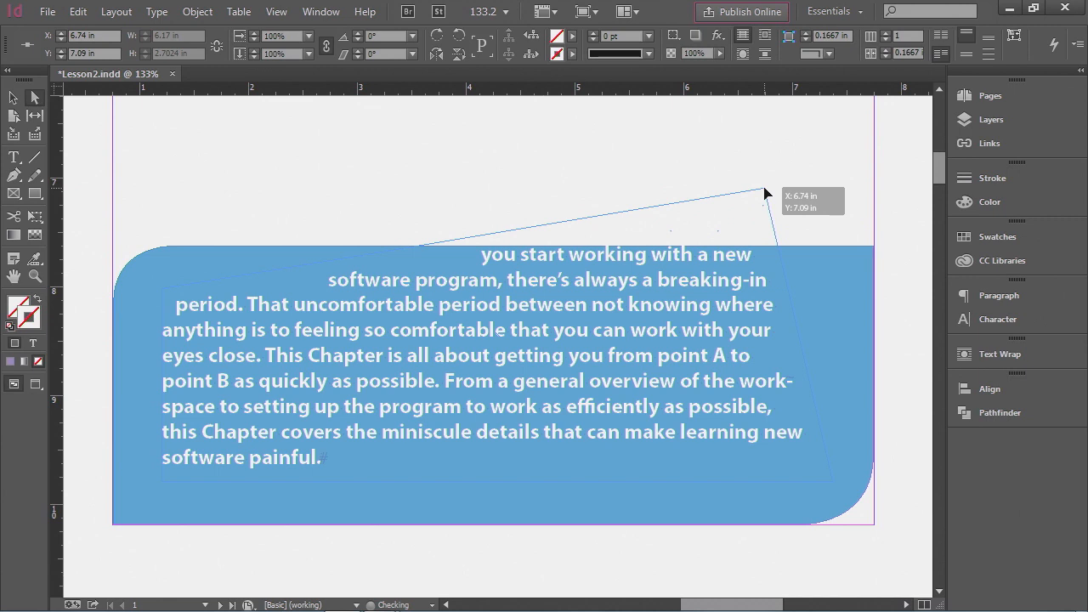
drag(764, 190, 765, 190)
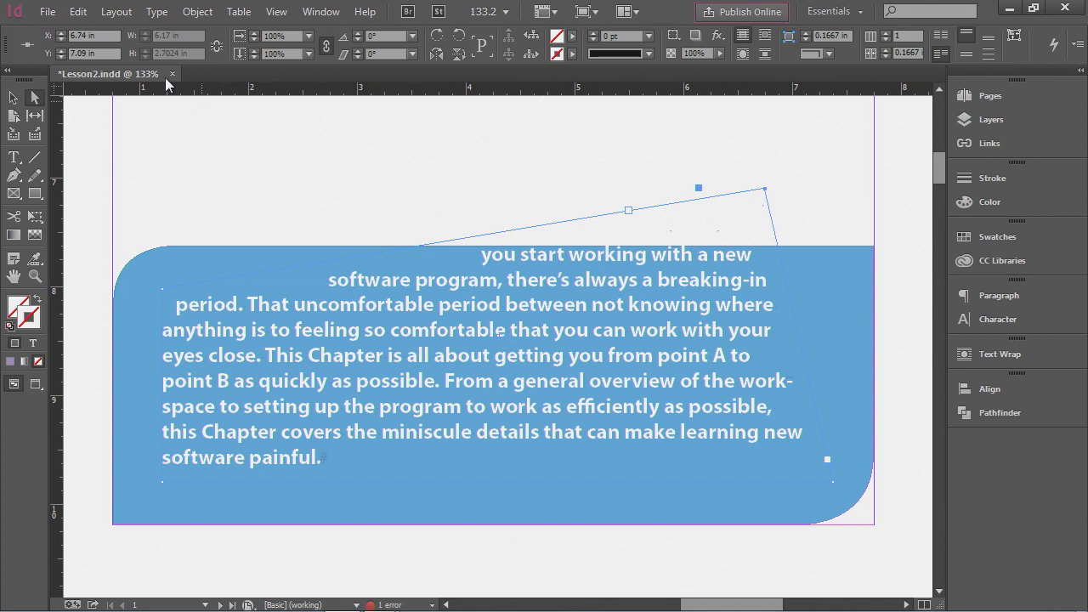
click(78, 12)
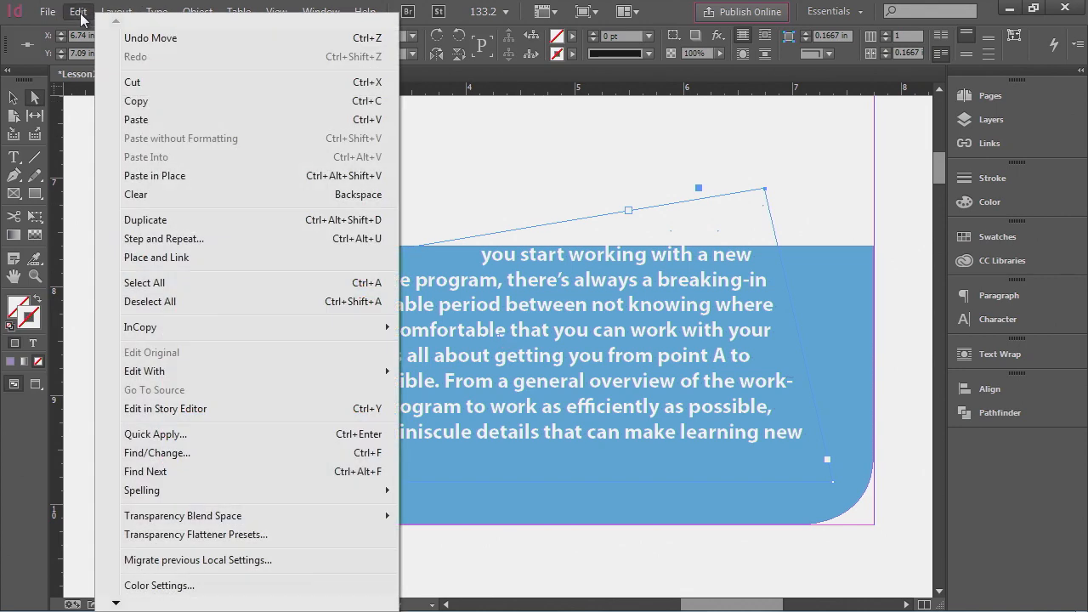
click(131, 38)
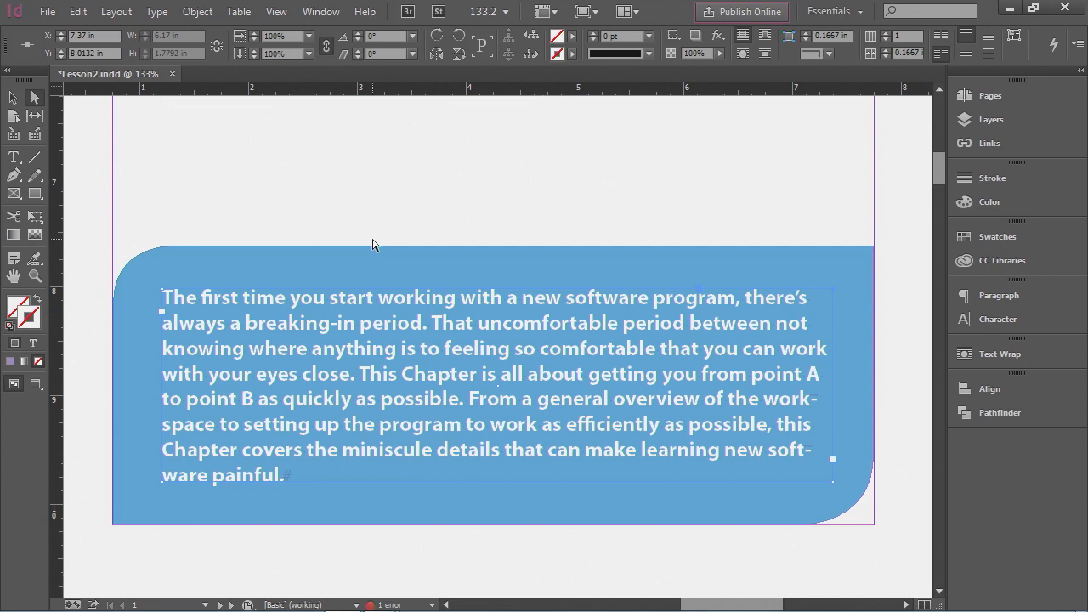
- Draw three small rectangles in a row above the blue rectangle, about 0.6 in each, and select them all
scroll(372, 245, up, 4)
scroll(373, 245, up, 1)
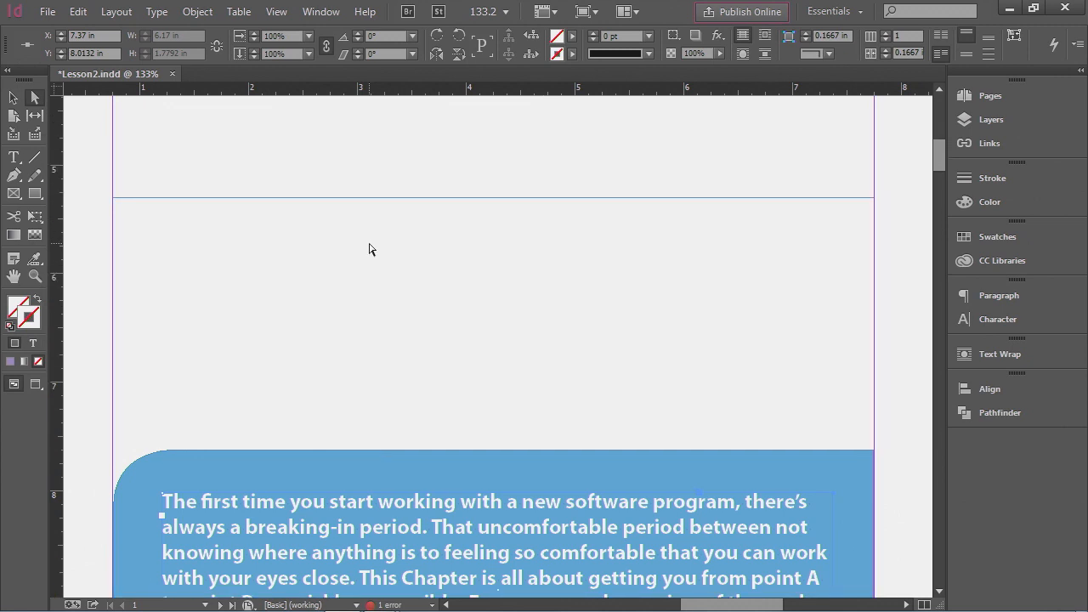
click(39, 196)
drag(213, 268, 287, 335)
drag(321, 268, 381, 334)
mouse_move(441, 261)
mouse_down()
mouse_move(462, 308)
mouse_move(502, 335)
mouse_up()
key(v)
drag(199, 244, 466, 320)
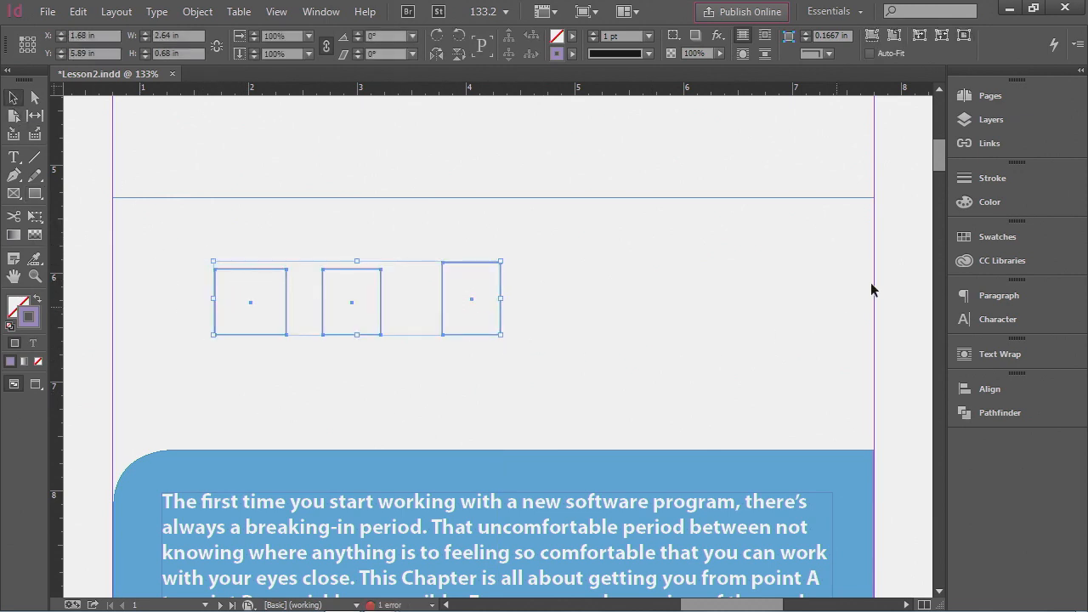
- Fill the three rectangles with the Red swatch
click(972, 238)
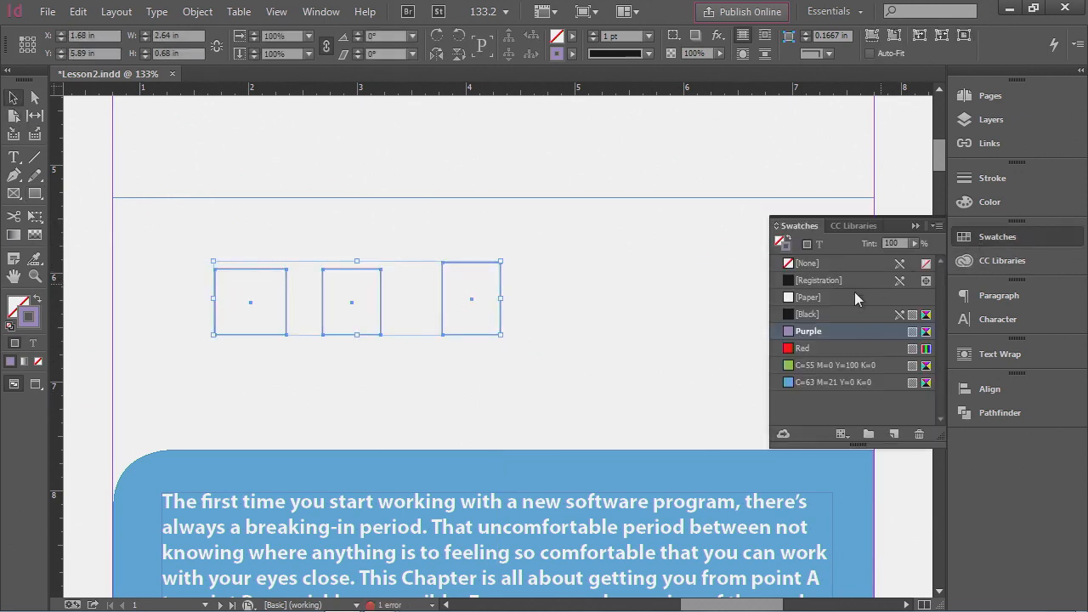
click(781, 242)
click(803, 347)
click(383, 420)
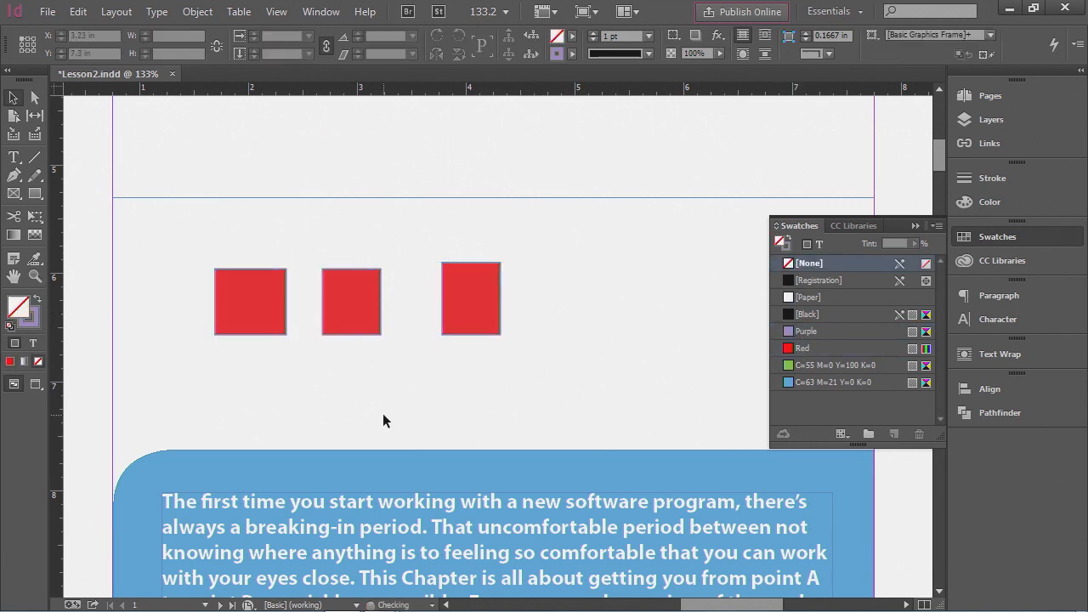
- Group the three red rectangles
click(273, 324)
shift+click(350, 332)
shift+click(463, 321)
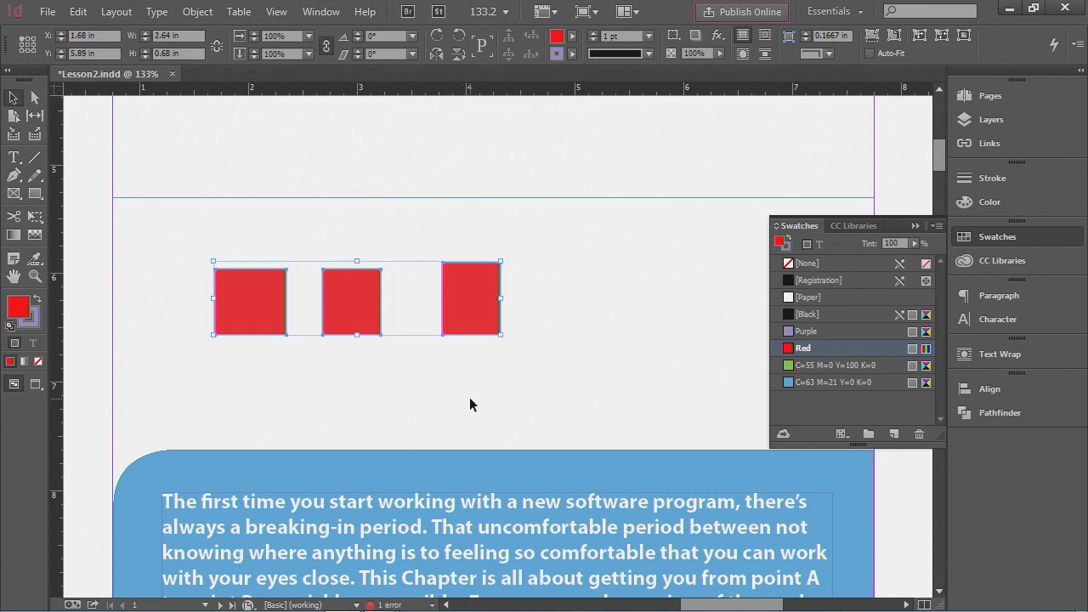
click(197, 12)
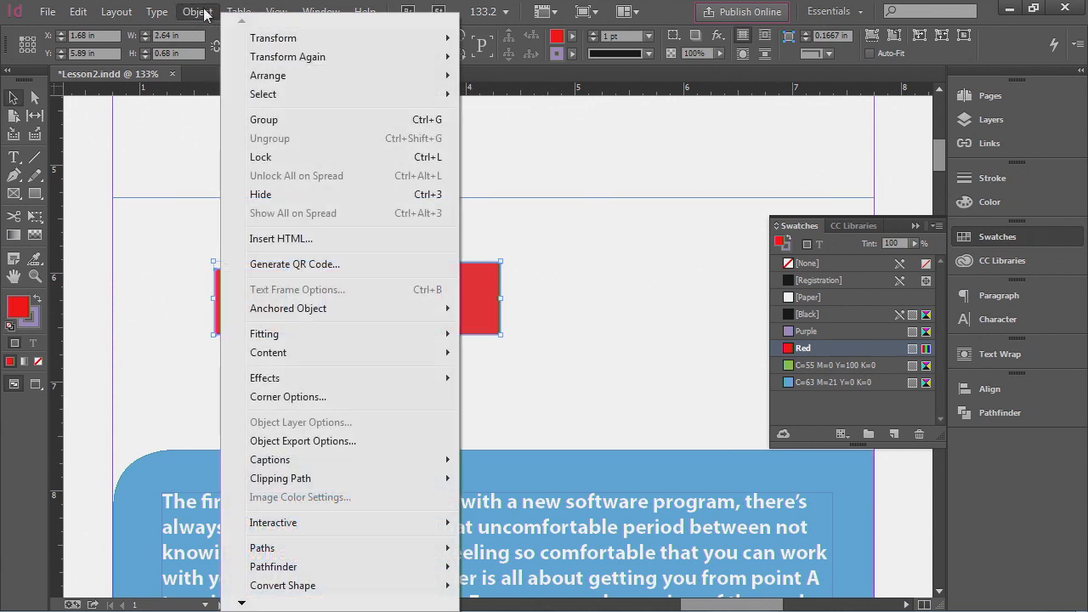
click(279, 119)
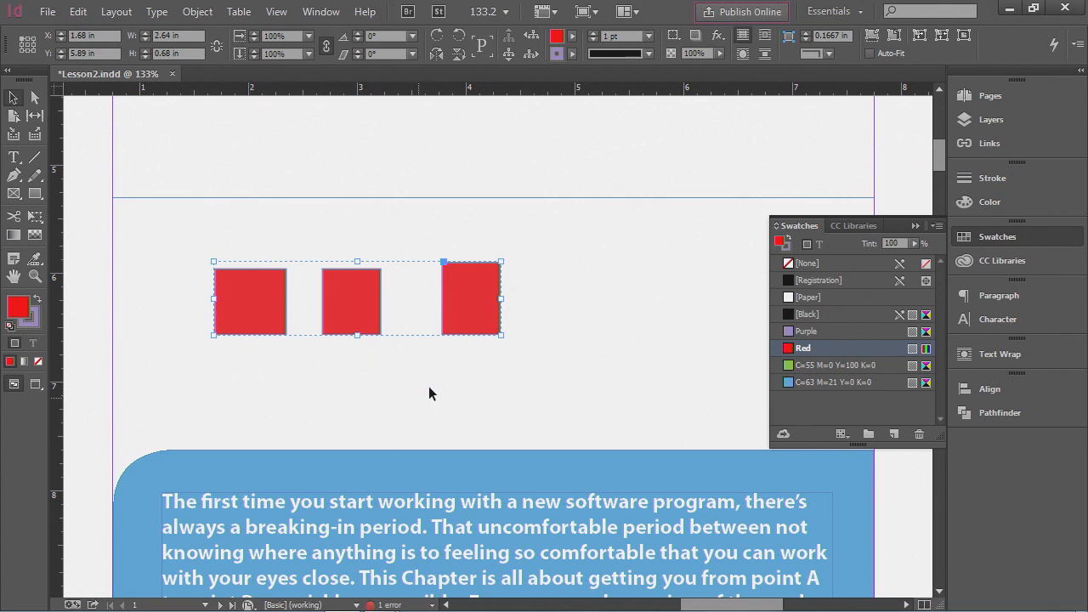
click(589, 356)
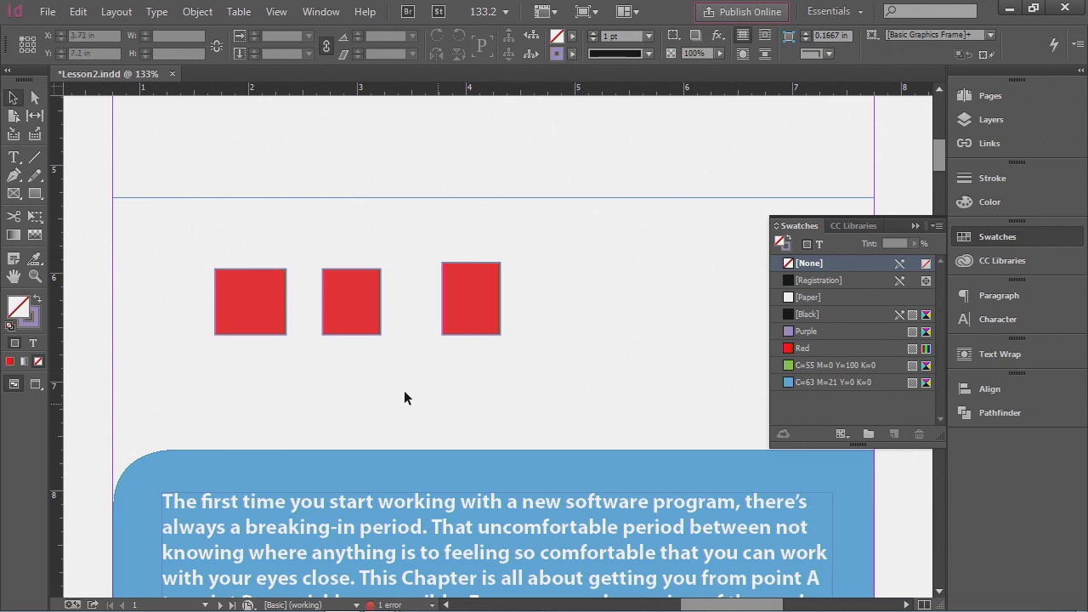
- Move the group of red rectangles to about 6 in vertical position
click(358, 316)
drag(360, 318, 363, 252)
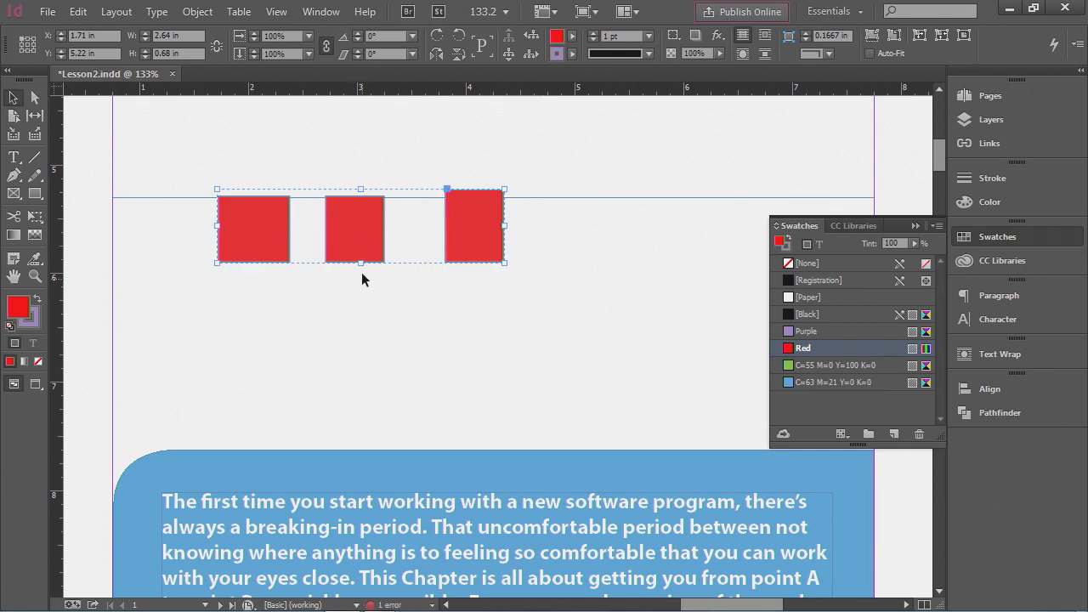
drag(360, 247, 364, 332)
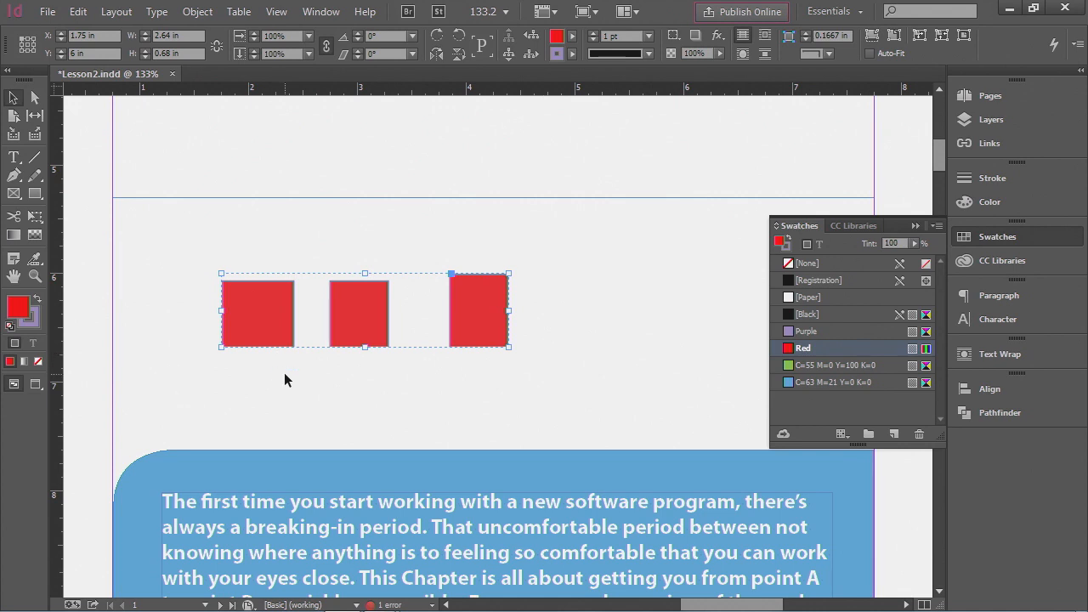
- Raise the middle rectangle within the group and pull its lower-right corner down into a slanted shape
click(37, 99)
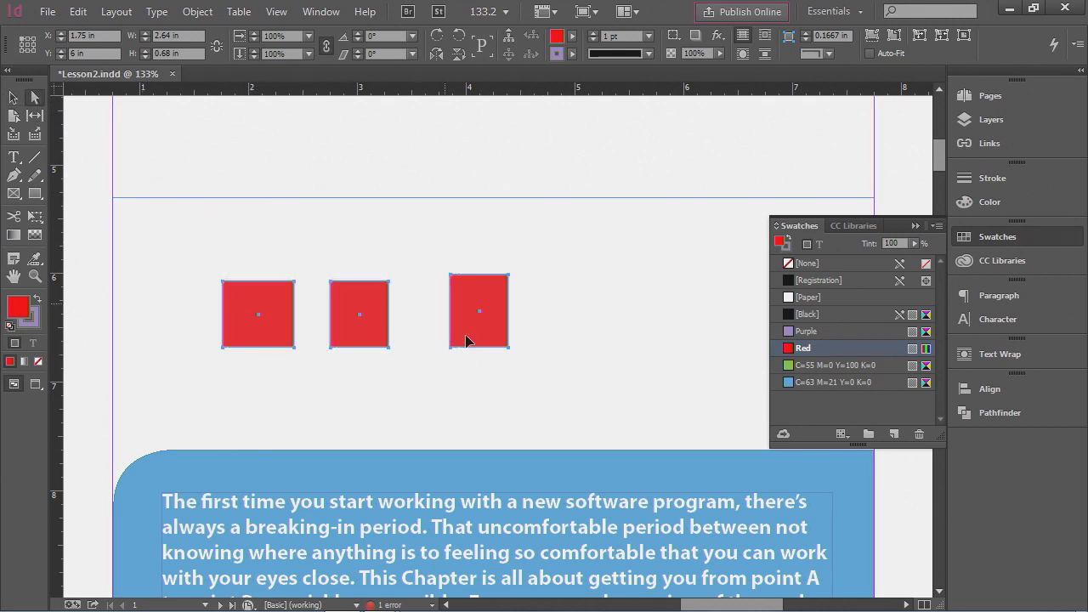
click(544, 392)
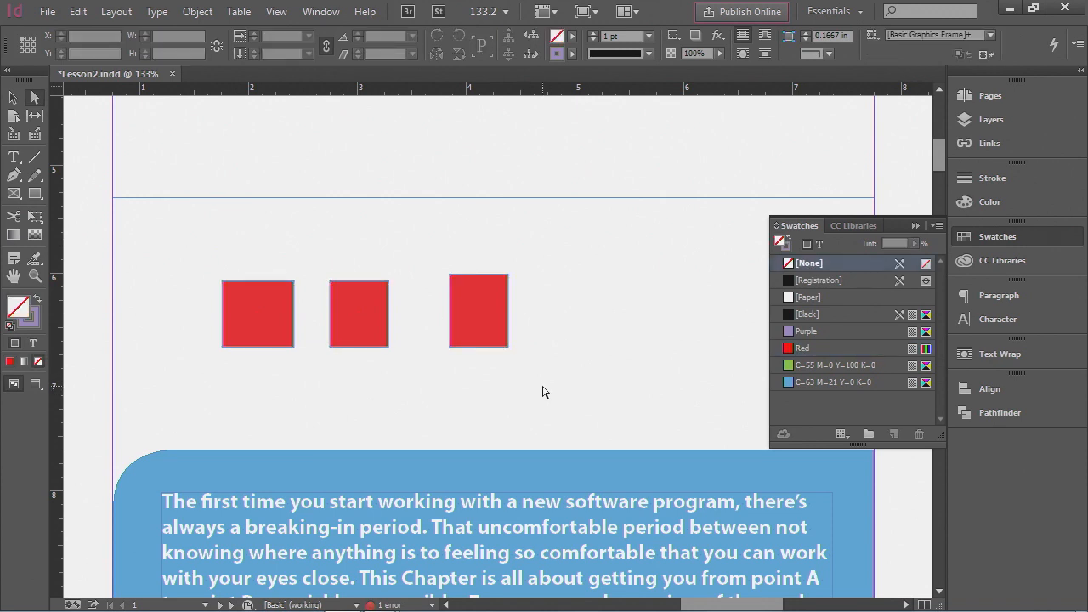
click(361, 327)
drag(361, 328, 362, 276)
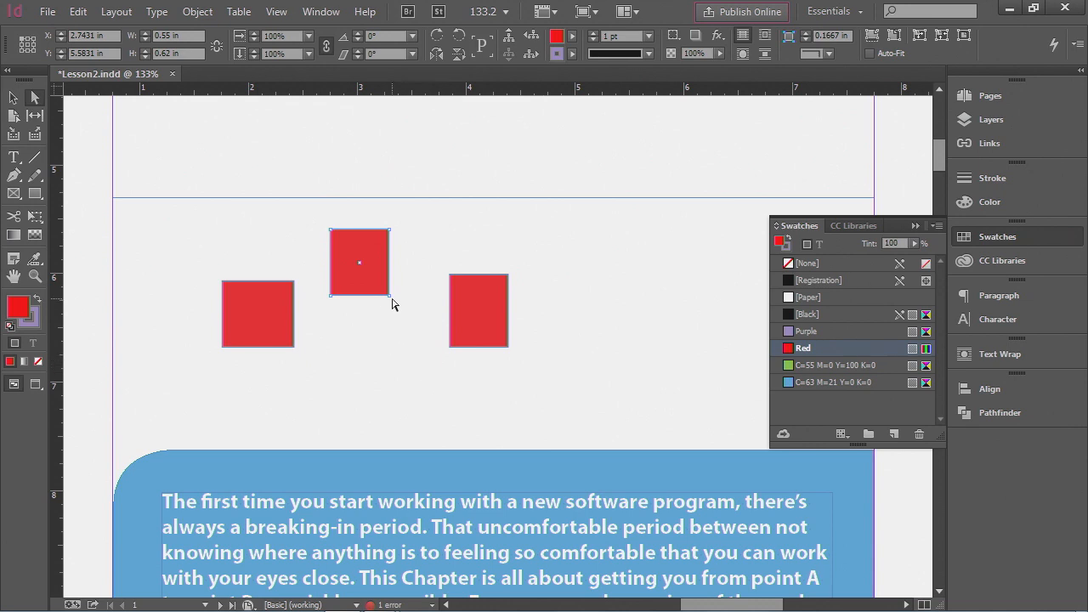
drag(390, 297, 390, 354)
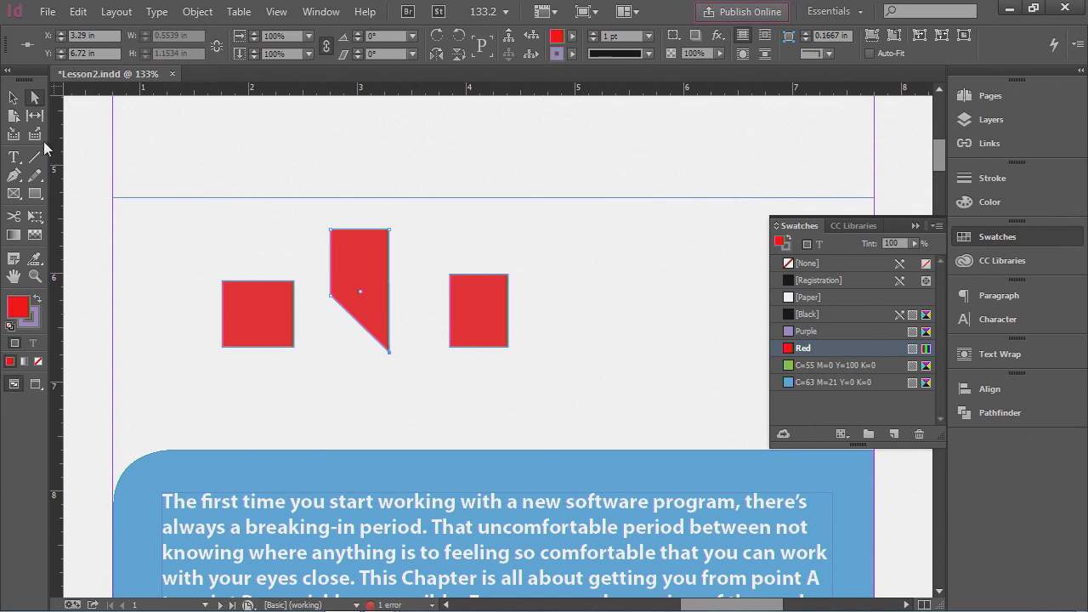
- Select the group of red shapes, nudge it, and delete it
click(13, 98)
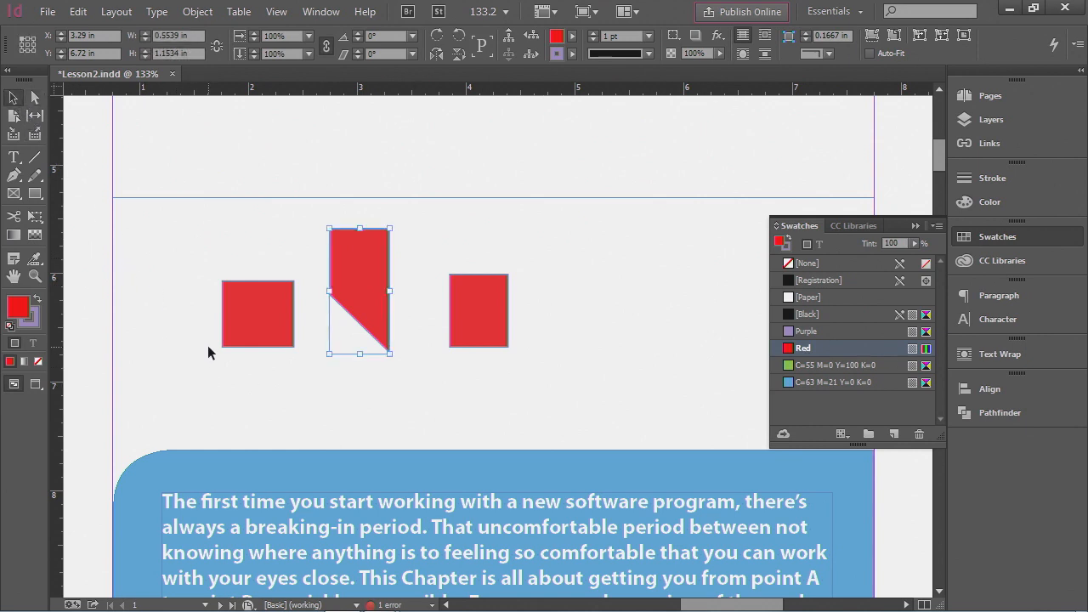
click(246, 324)
click(476, 325)
click(378, 319)
click(275, 325)
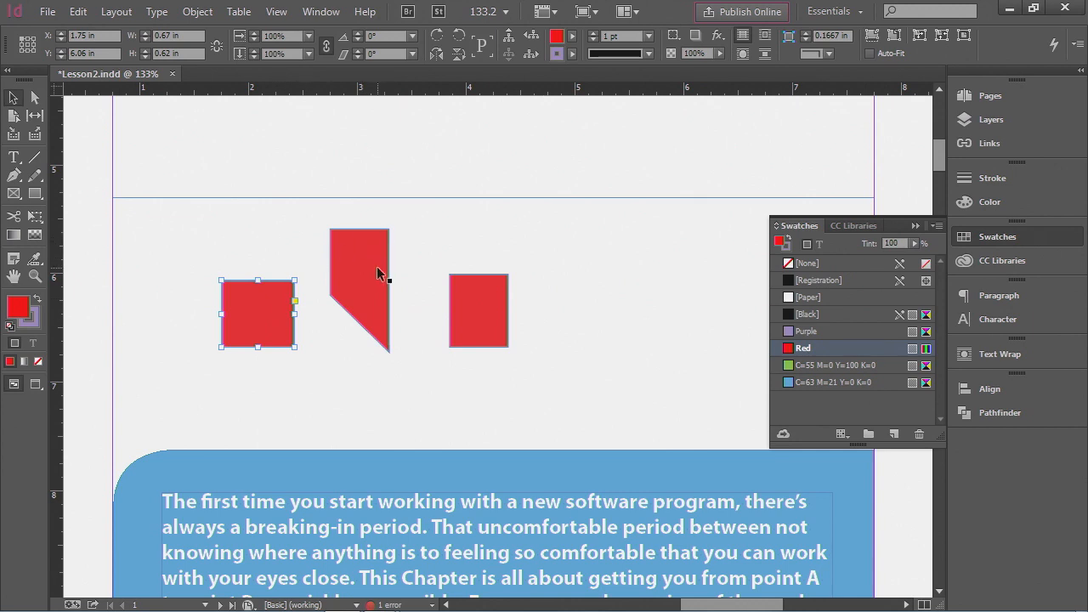
click(599, 278)
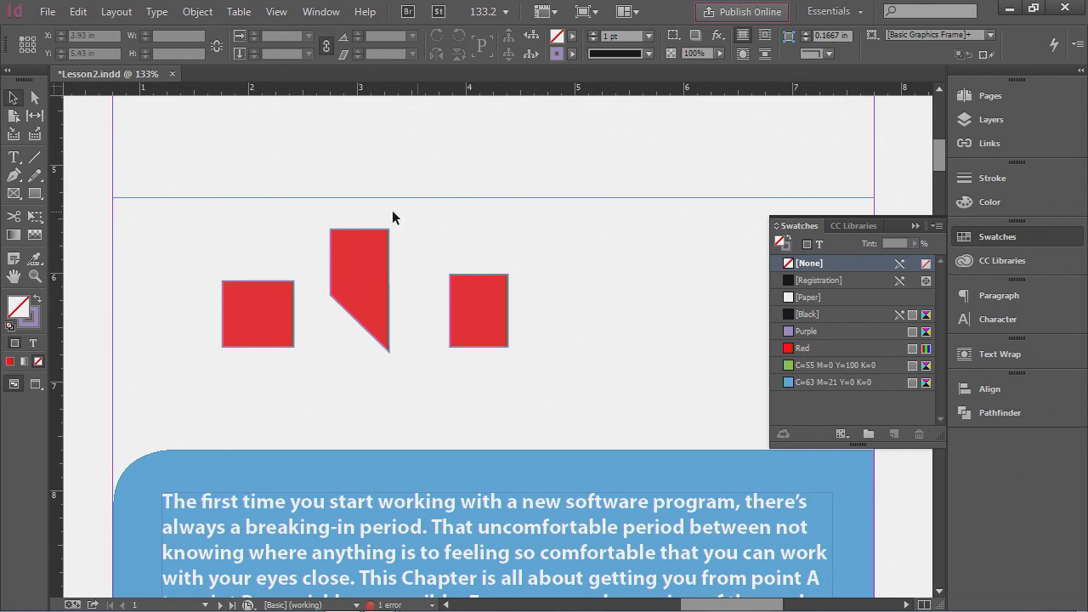
click(360, 257)
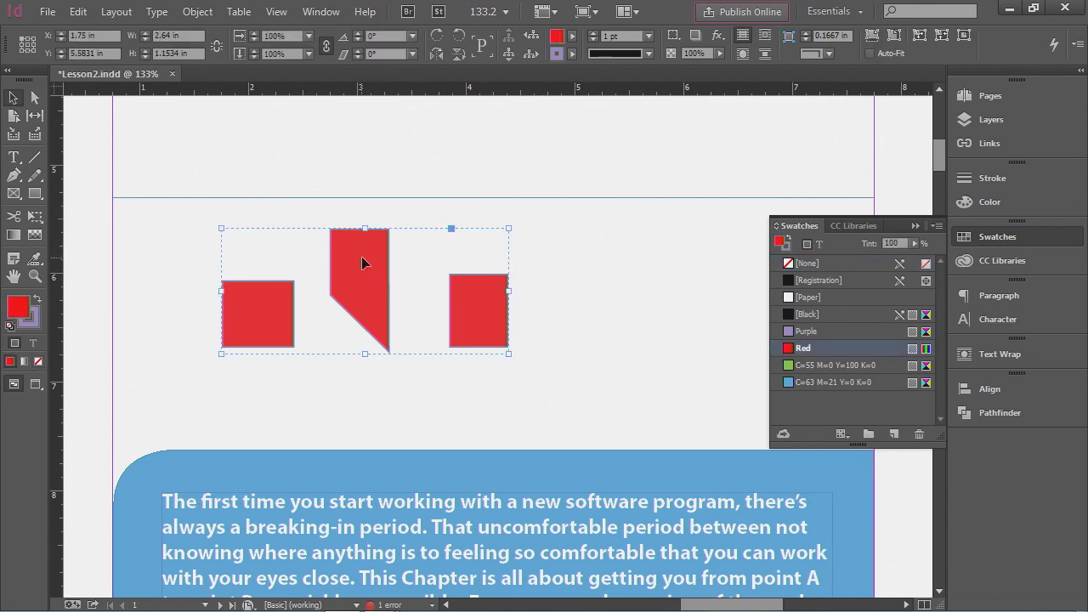
drag(371, 291, 374, 294)
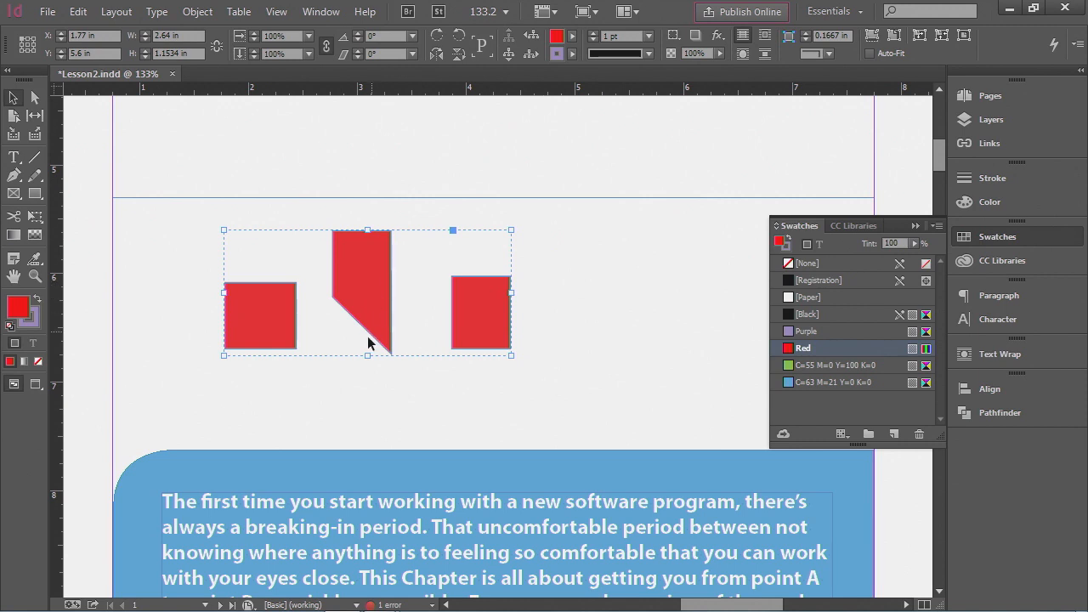
drag(369, 289, 384, 305)
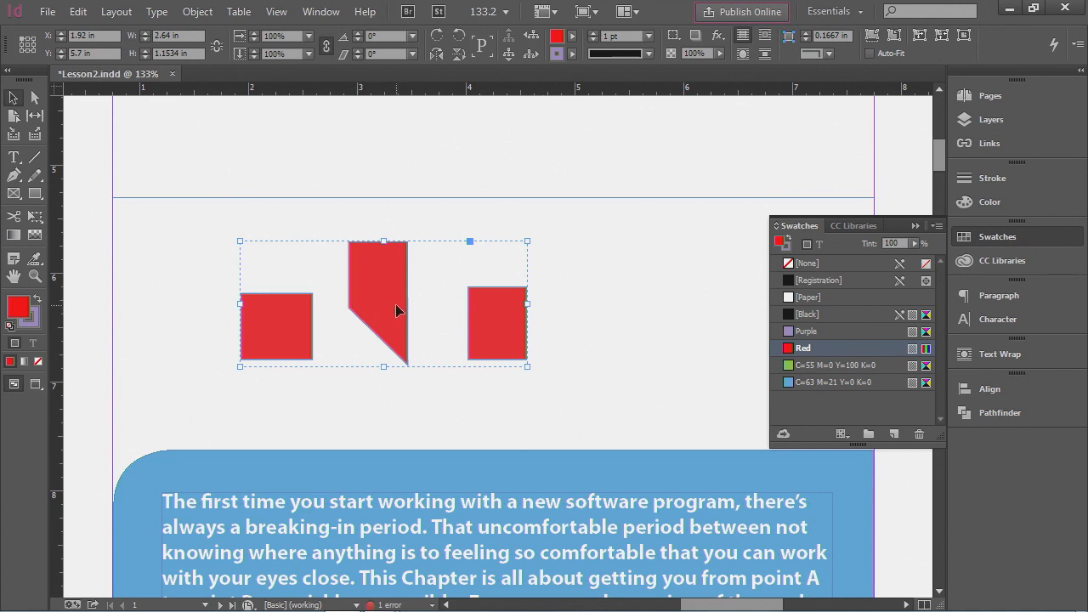
key(Delete)
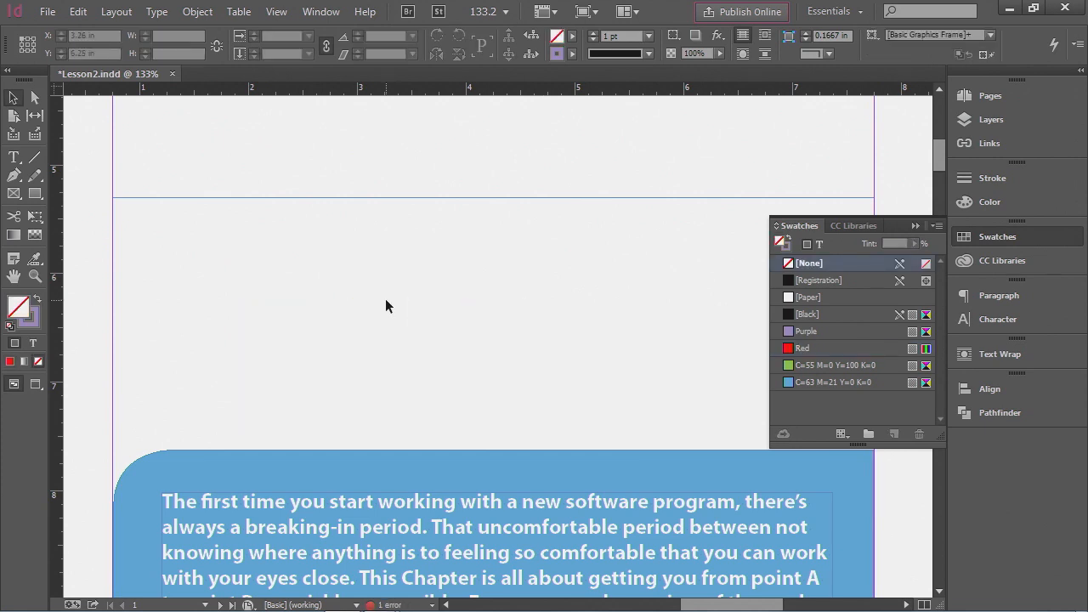
- Zoom in on the Document Window screenshot on page 3 and move it left and back into place
key(ctrl+0)
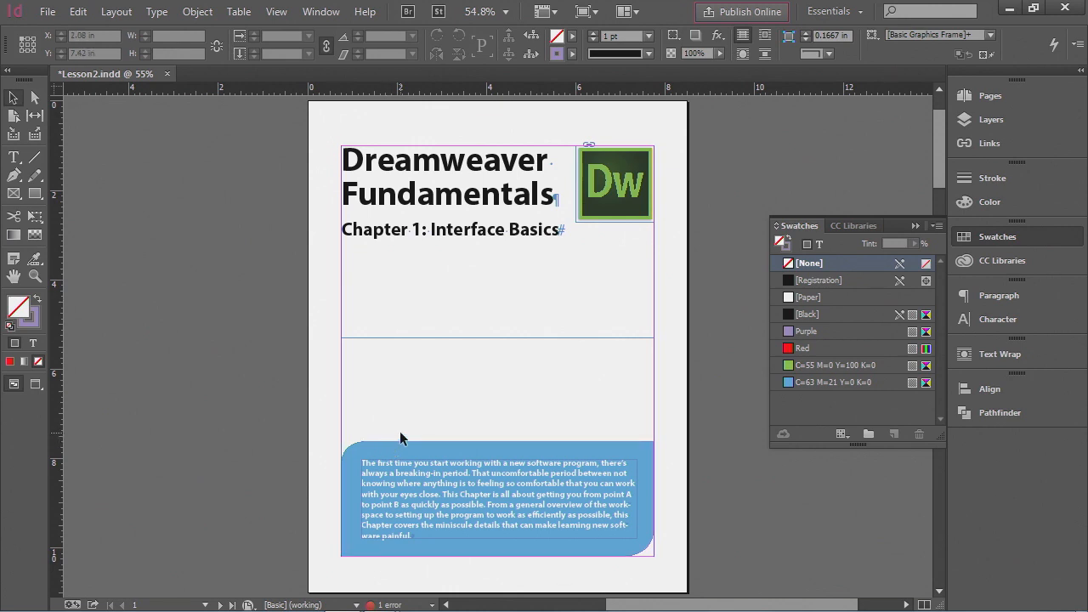
scroll(419, 359, down, 5)
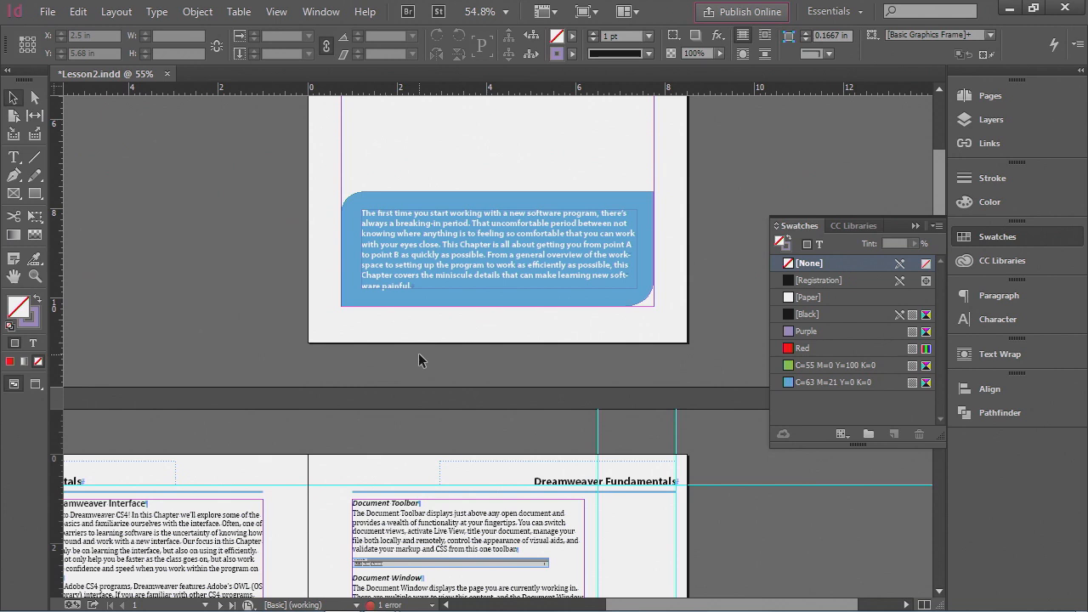
scroll(418, 359, down, 5)
scroll(418, 360, down, 1)
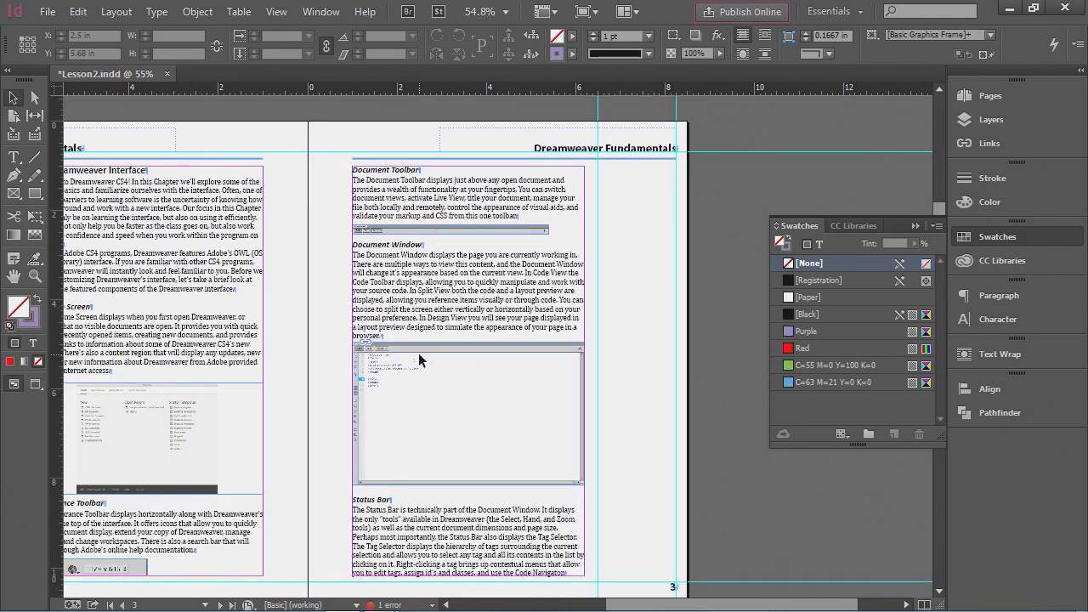
scroll(419, 360, down, 1)
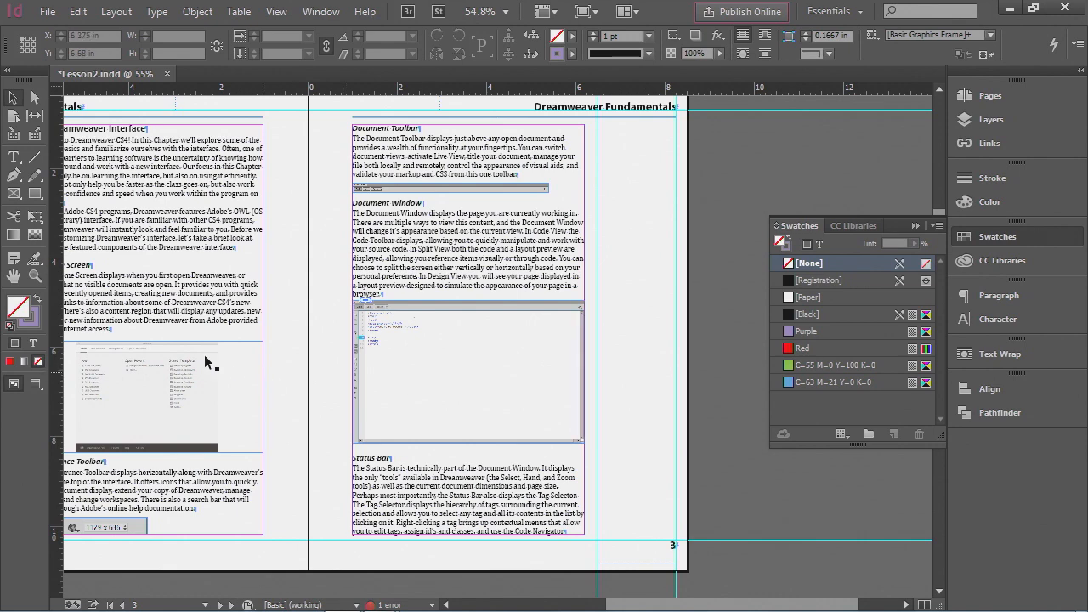
click(35, 276)
drag(329, 272, 633, 481)
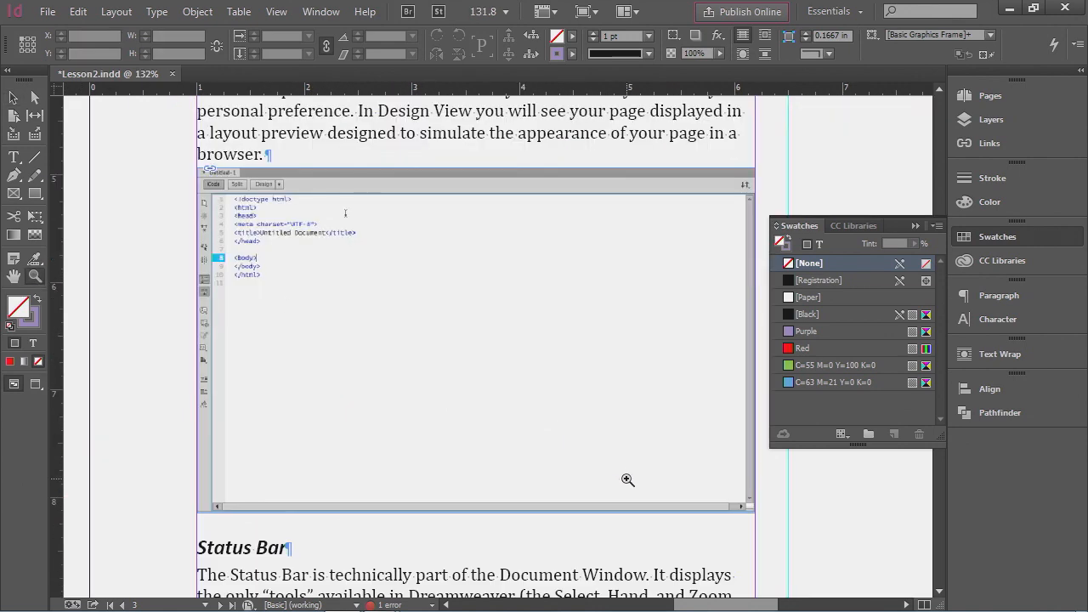
click(14, 99)
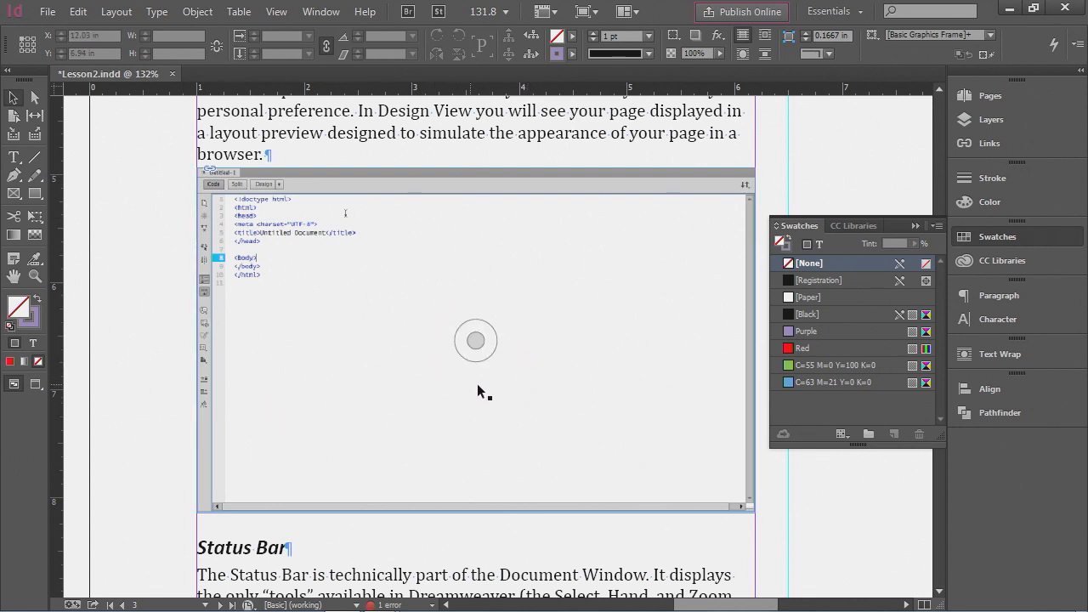
click(345, 344)
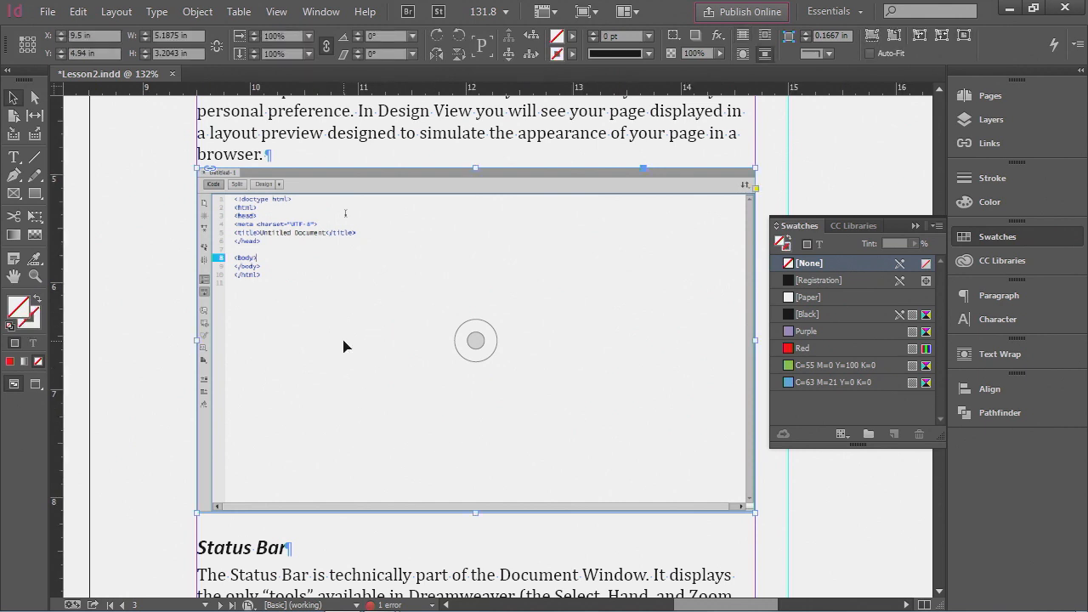
drag(345, 346, 269, 347)
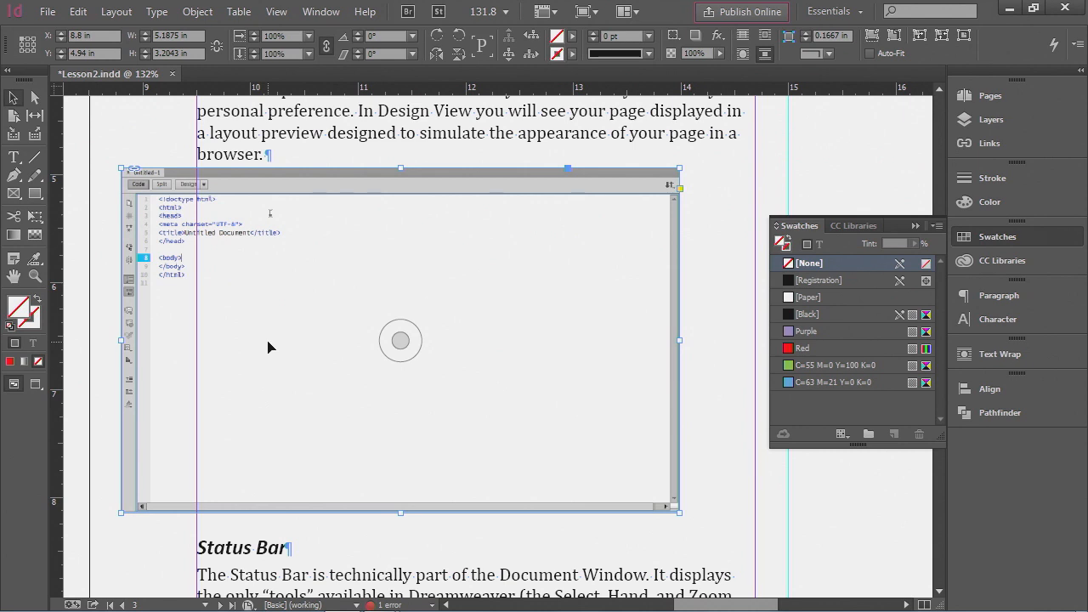
drag(268, 347, 346, 347)
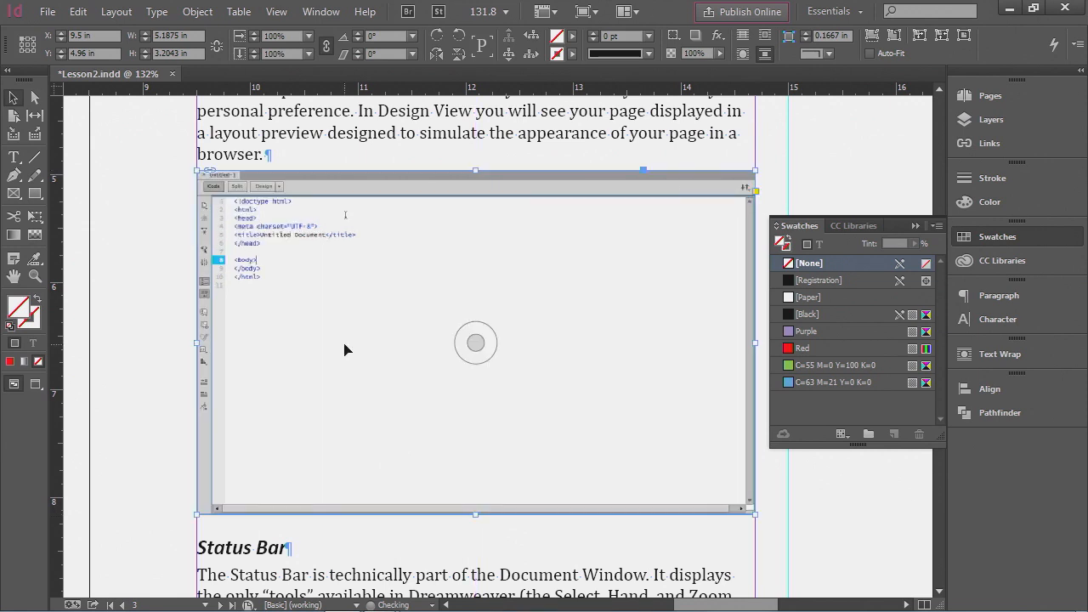
- Try shrinking the screenshot's frame from its lower-right corner
click(970, 237)
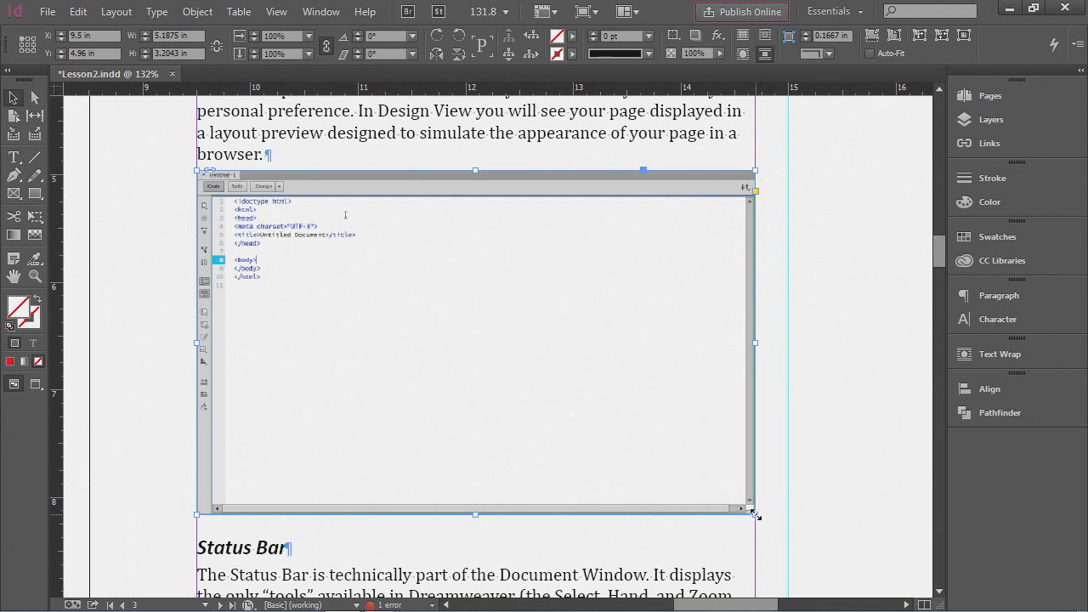
drag(755, 515, 457, 327)
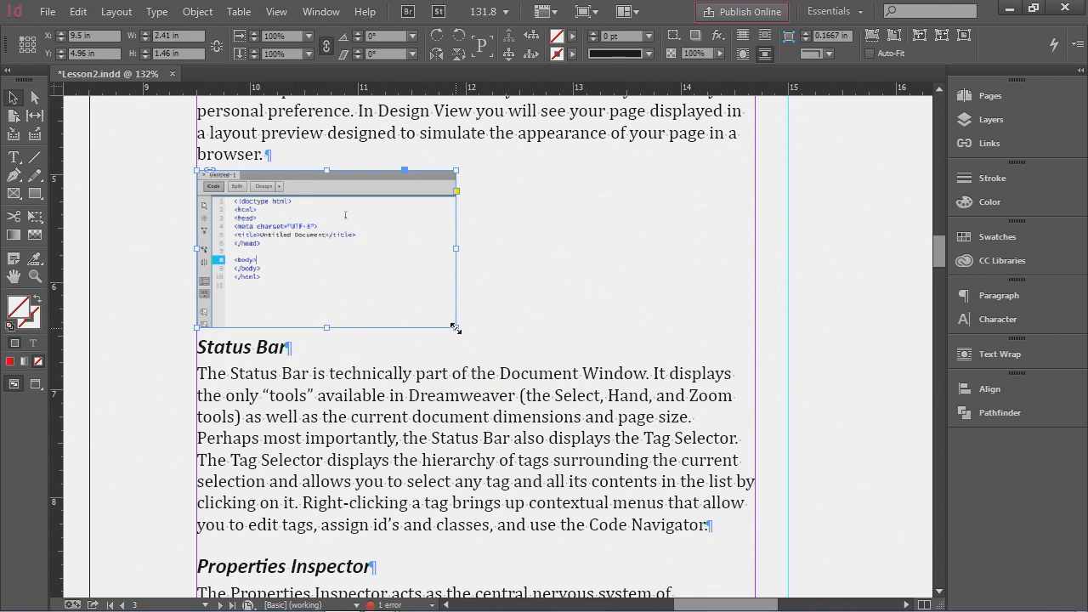
double_click(455, 327)
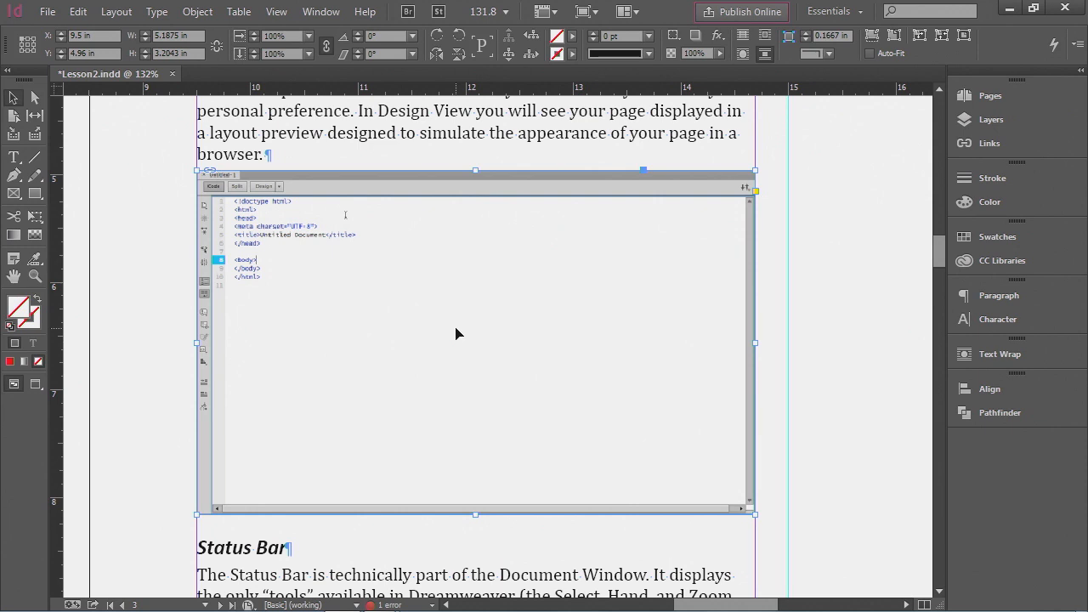
- Scale the screenshot proportionally from its corner to about 3.29 × 2.03 in, 63.35%
click(455, 334)
drag(754, 514, 546, 389)
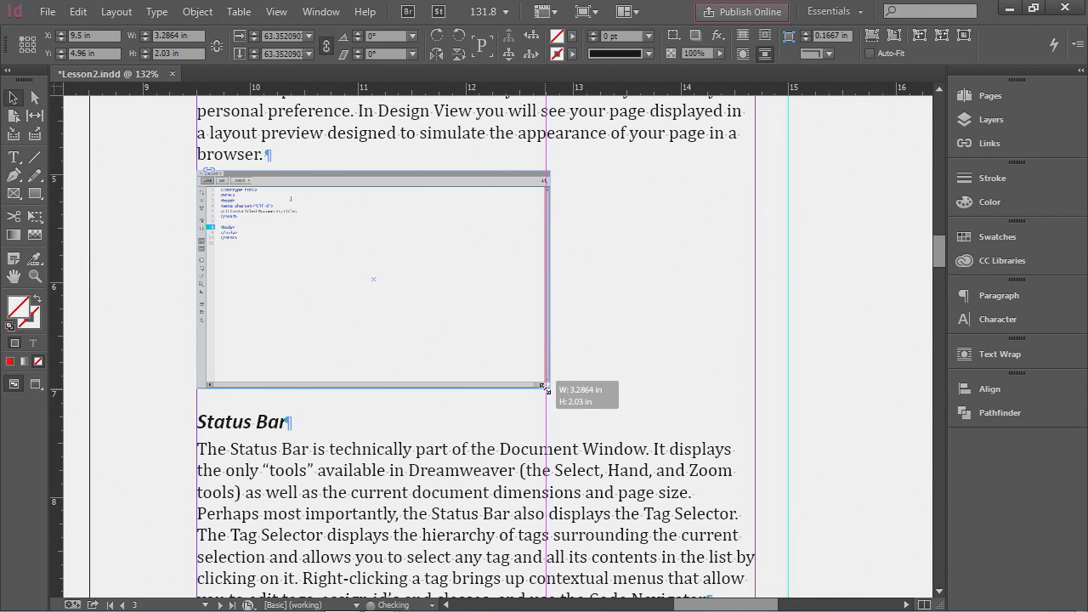
drag(546, 388, 545, 387)
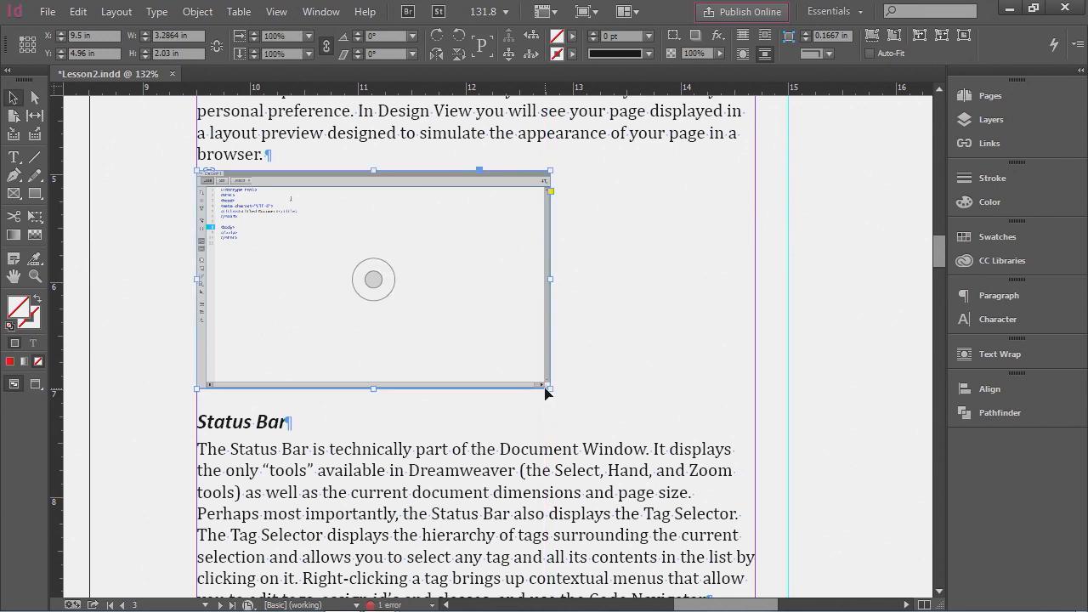
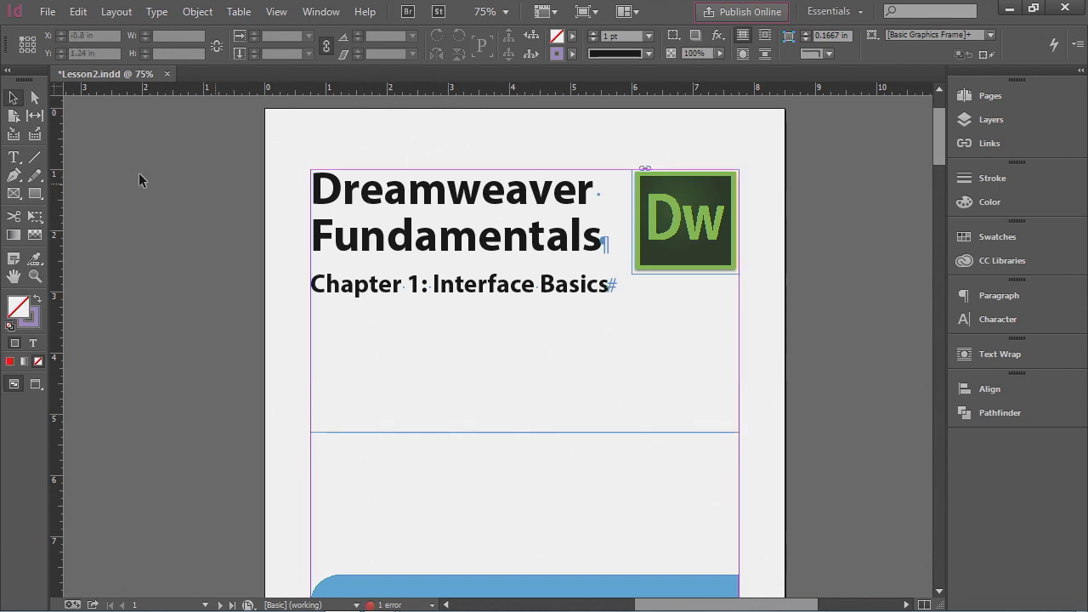
- Select the book title text and open the Paragraph Styles panel, moving and enlarging it beside the page
click(13, 157)
drag(313, 182, 599, 226)
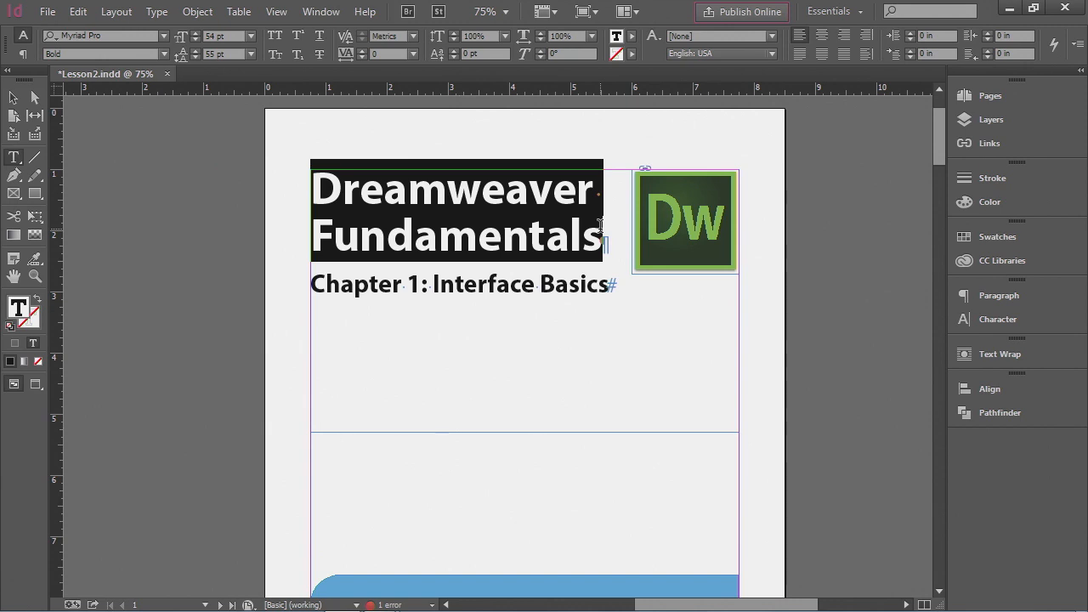
click(321, 12)
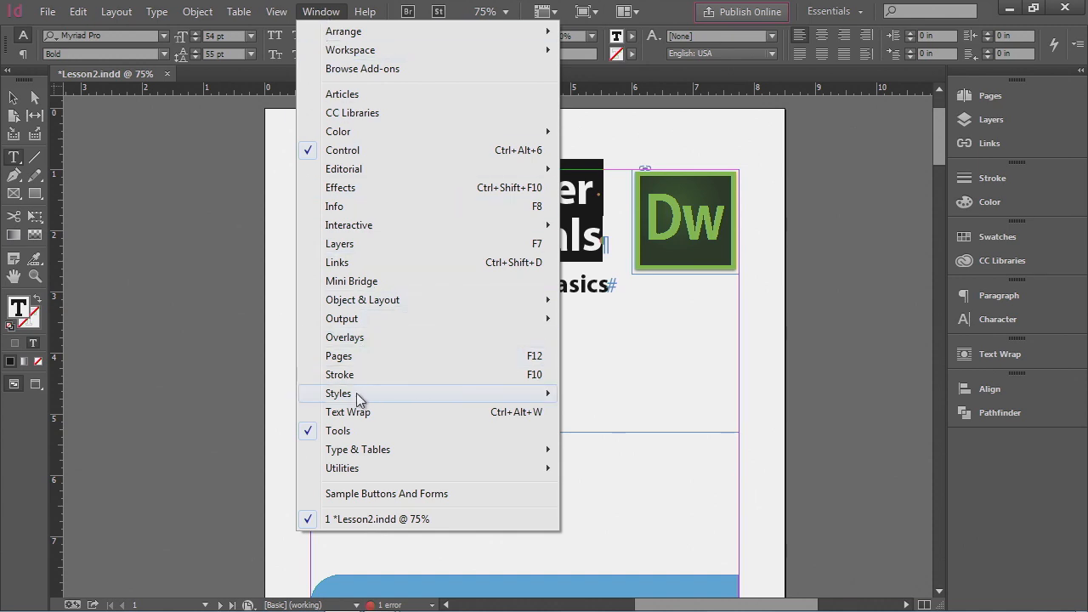
mouse_move(356, 397)
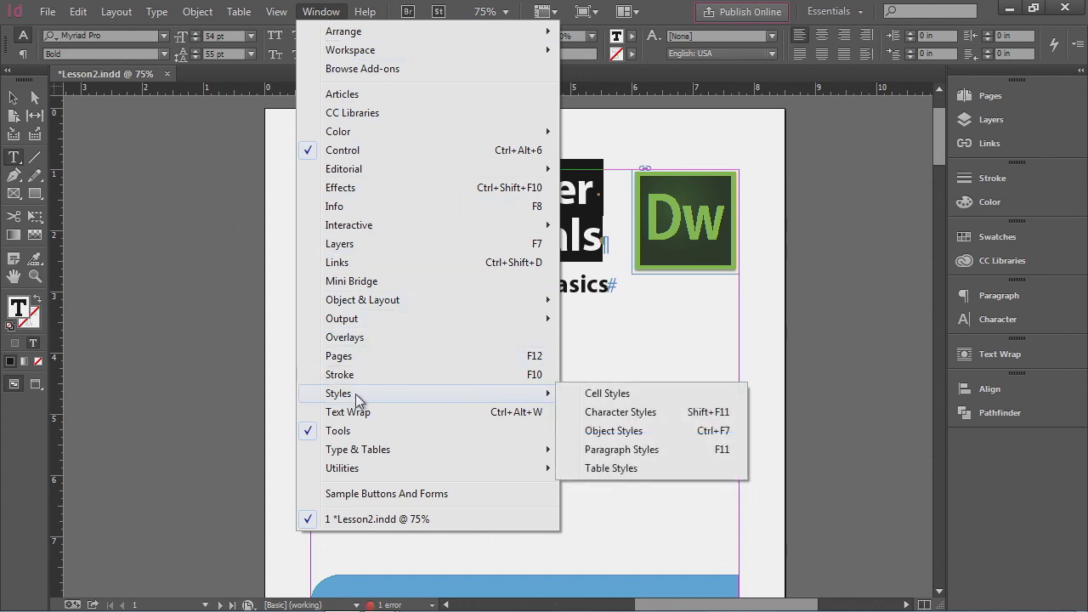
click(642, 451)
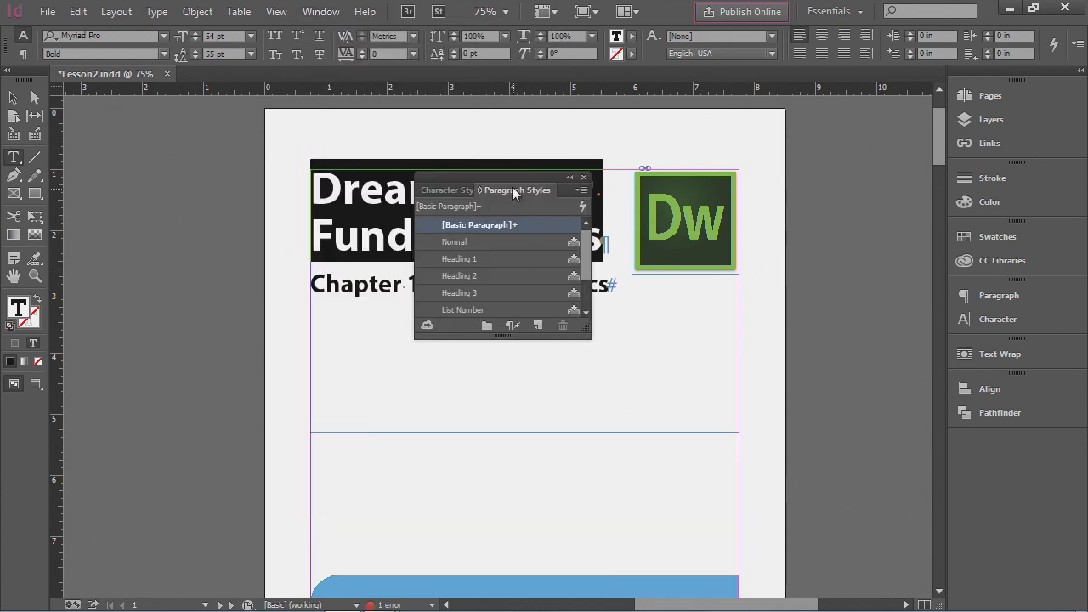
drag(505, 176, 835, 129)
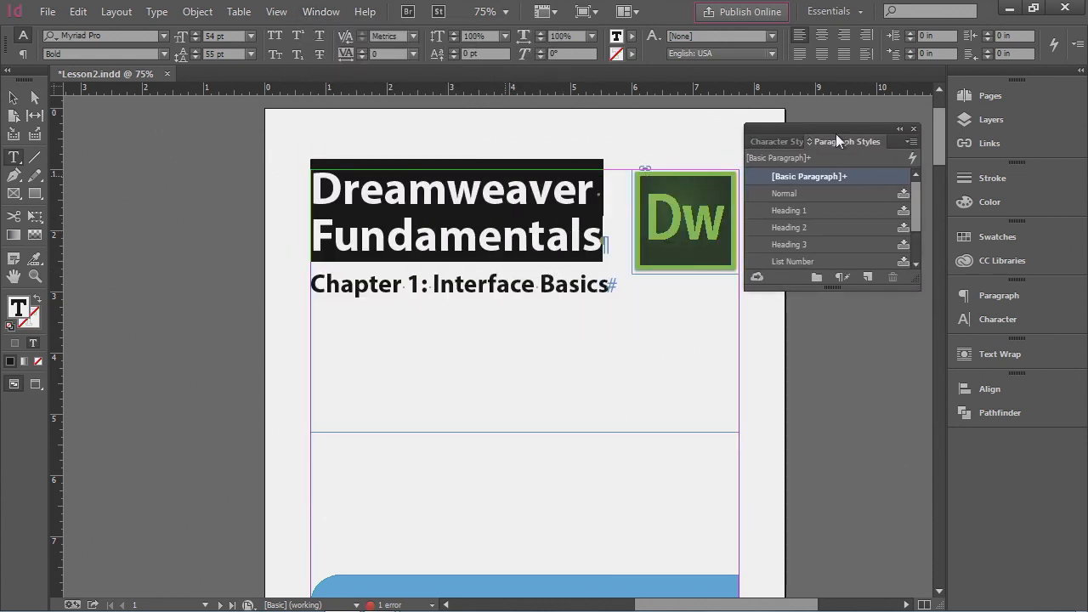
drag(830, 288, 830, 478)
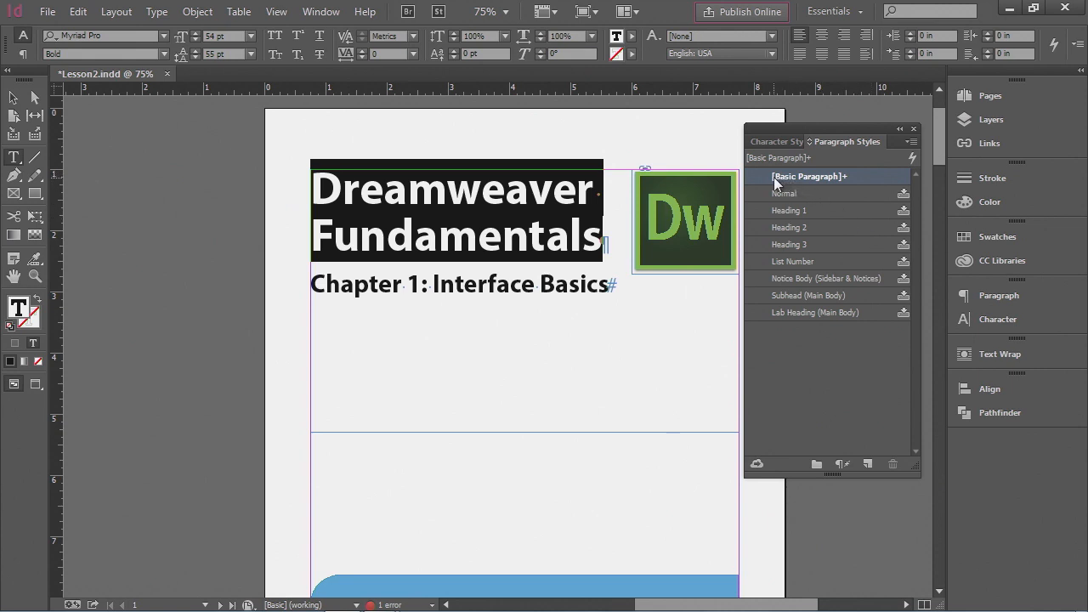
mouse_move(808, 178)
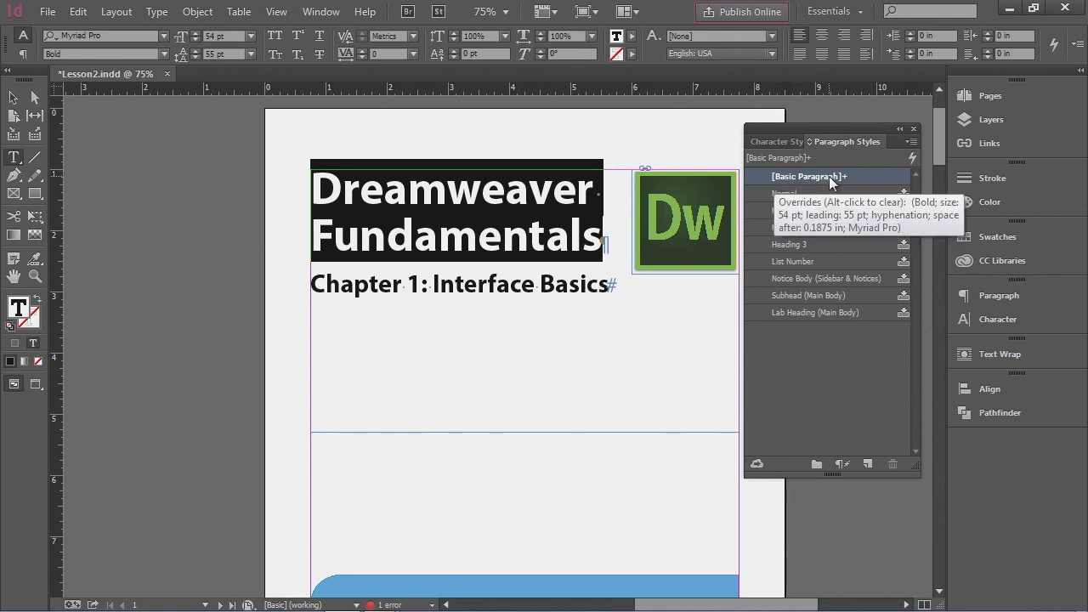
- Create a new paragraph style named Title from the selected title text
click(912, 143)
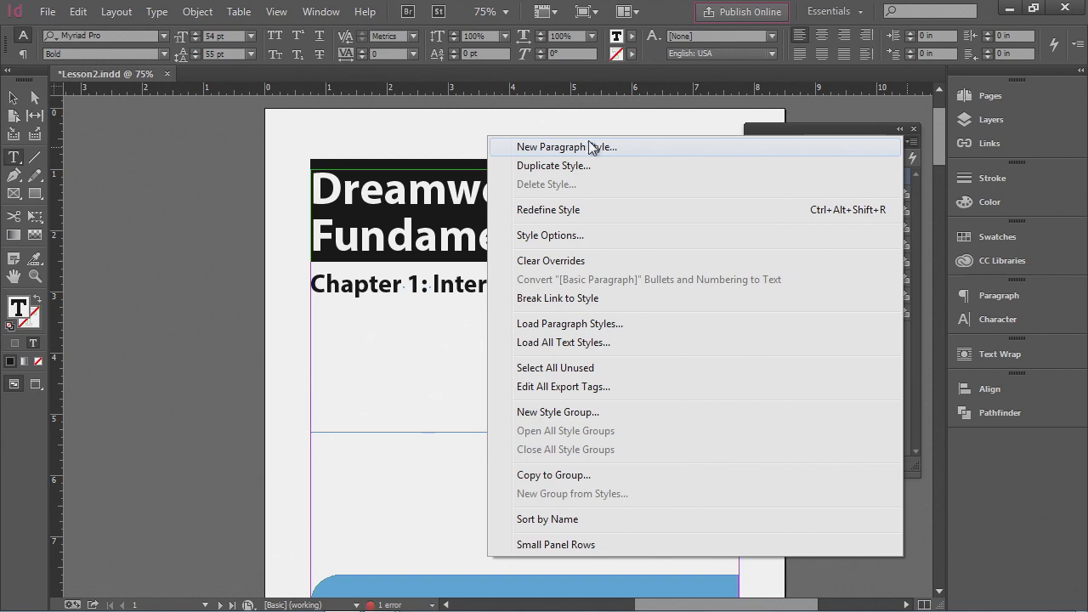
click(587, 142)
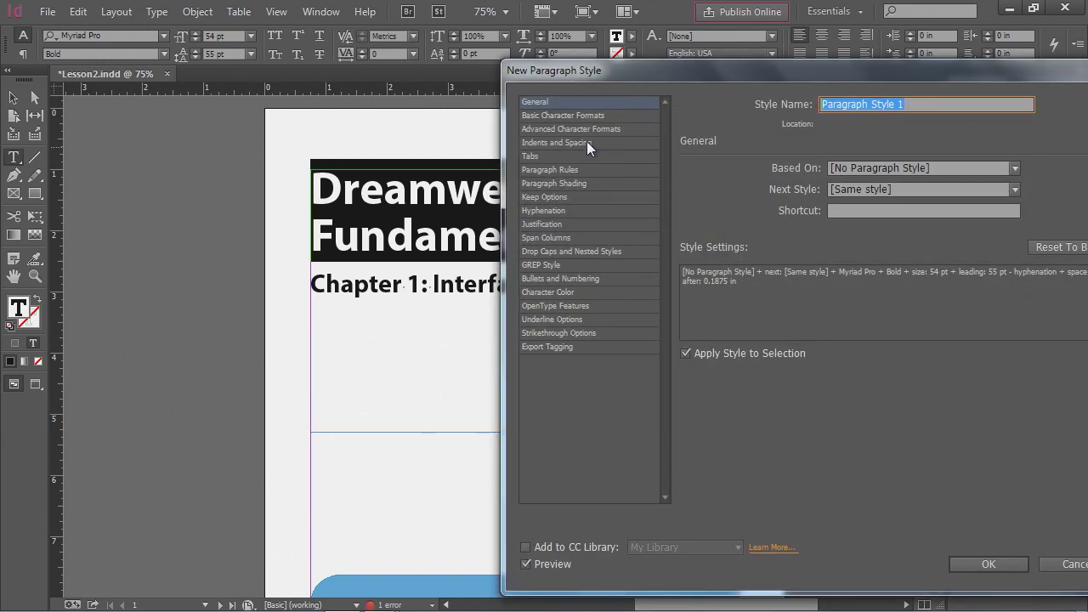
drag(765, 72, 579, 55)
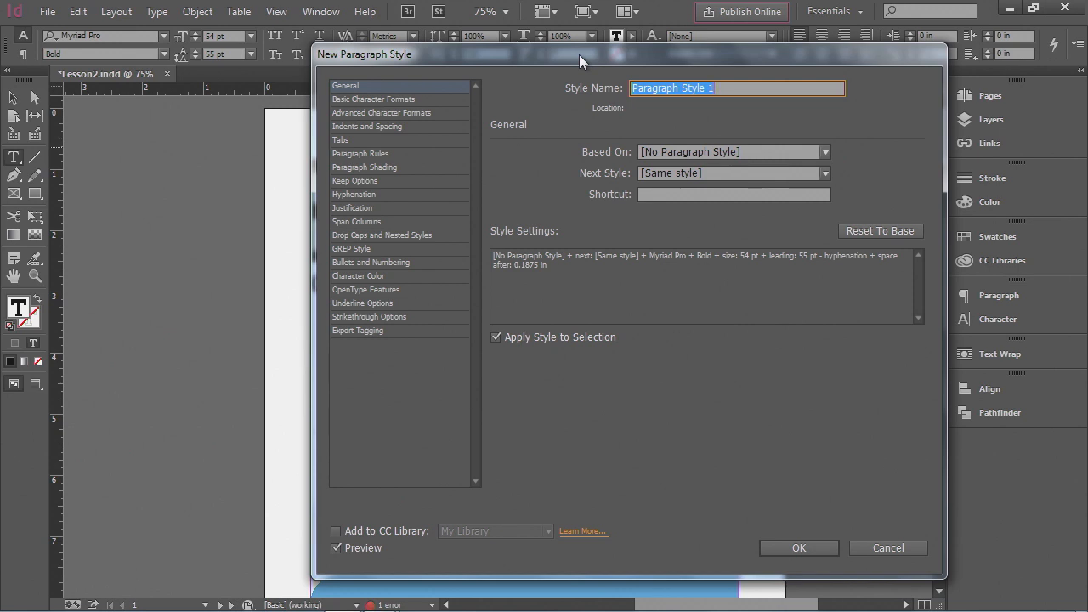
text(Title)
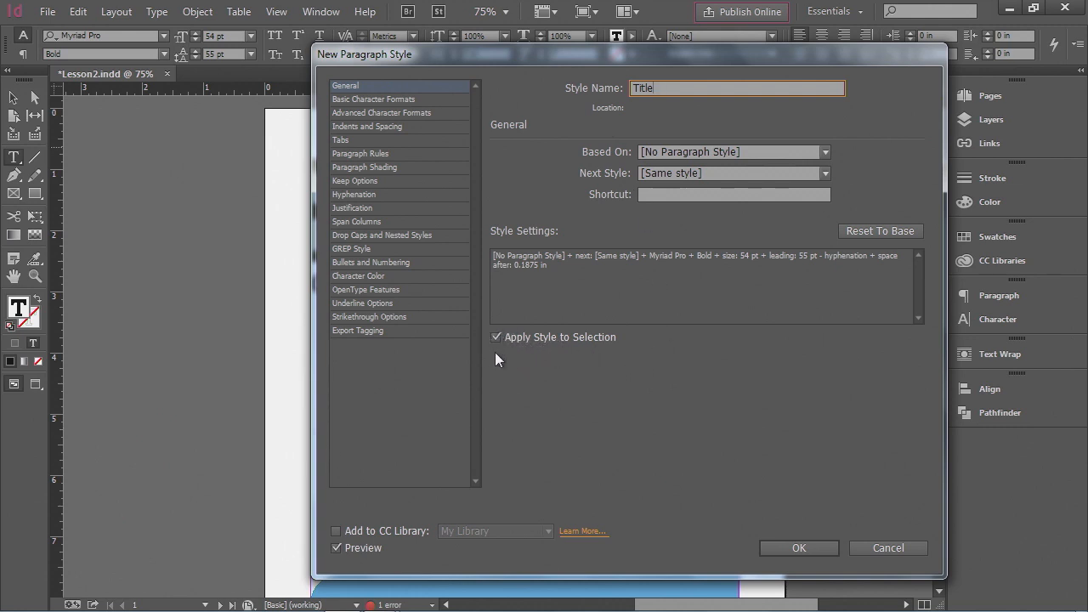
drag(468, 67, 564, 52)
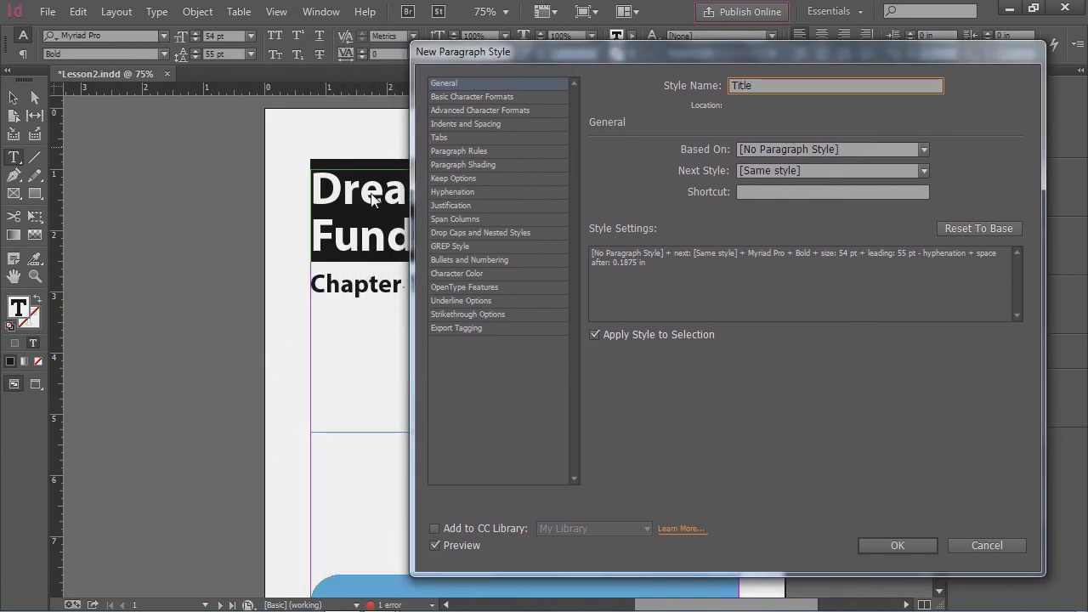
drag(645, 51, 513, 41)
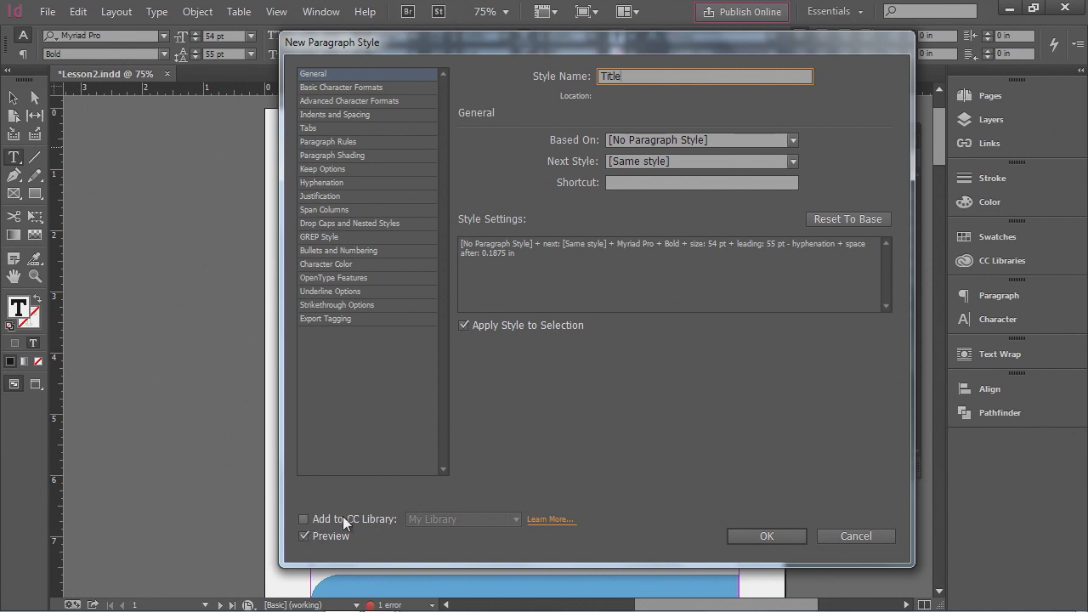
click(792, 535)
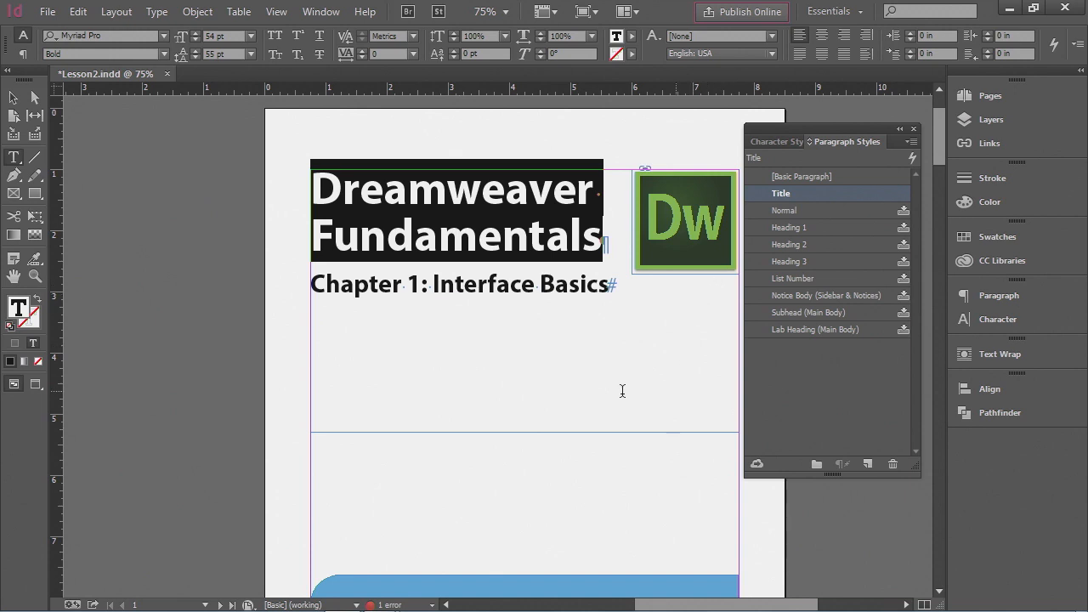
- Select the chapter heading line and create a new paragraph style from it named ChapterHead
drag(314, 284, 532, 299)
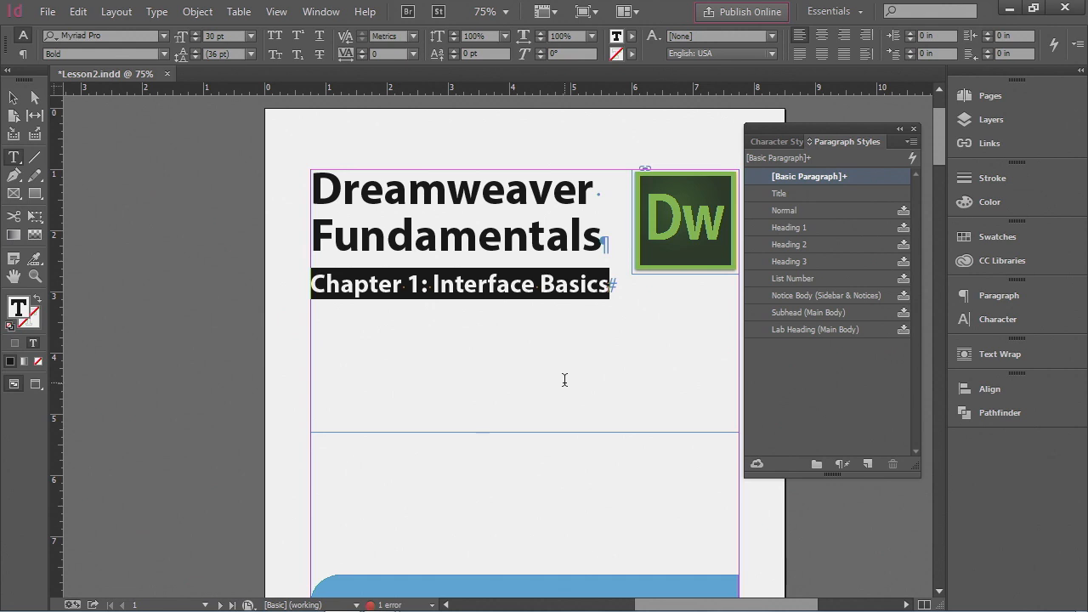
click(912, 142)
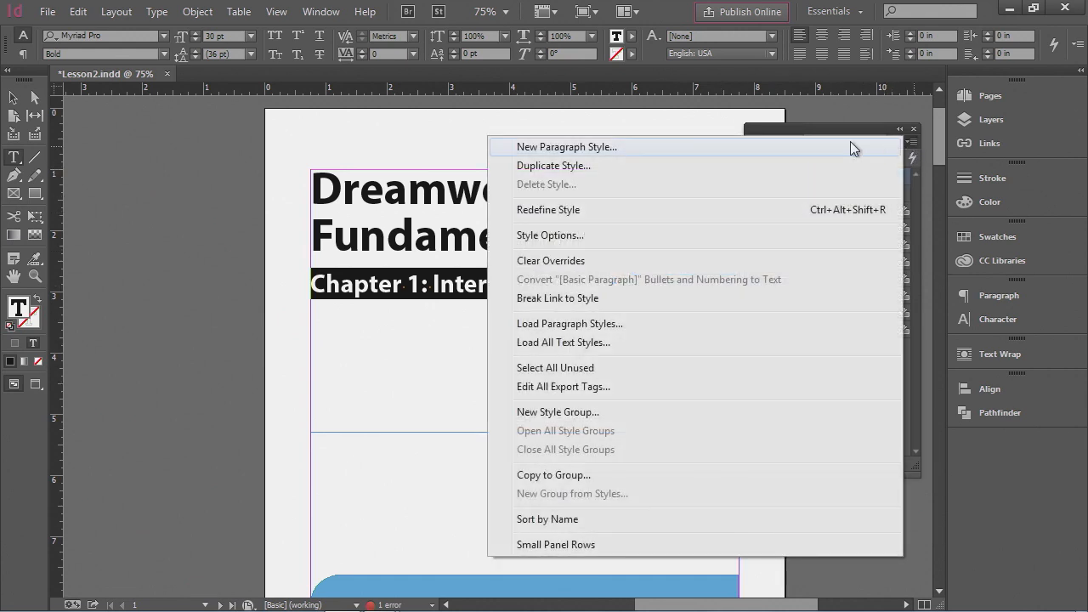
click(682, 146)
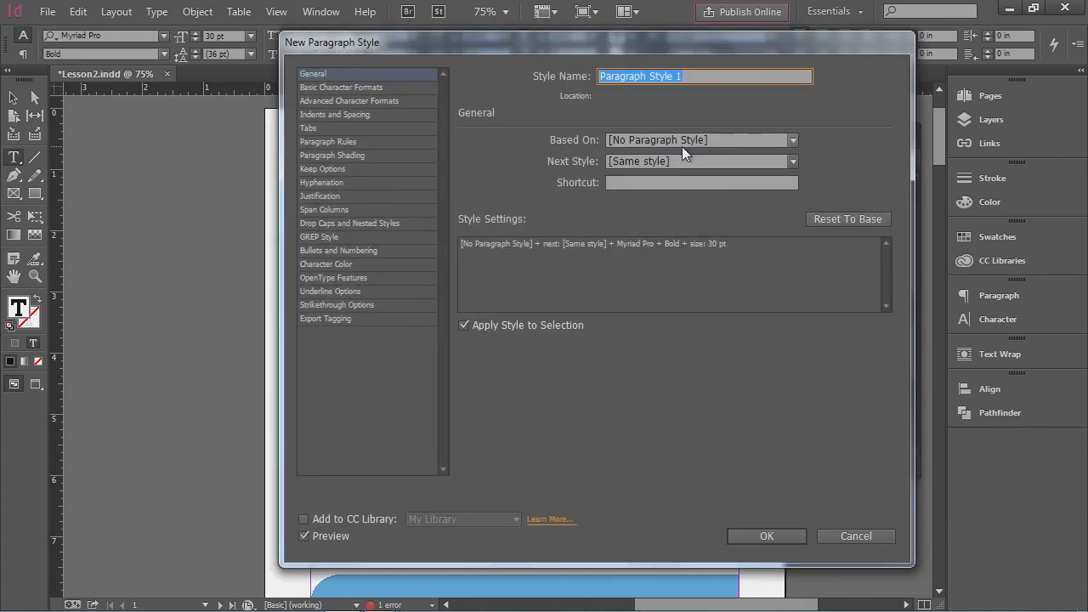
text(Cha)
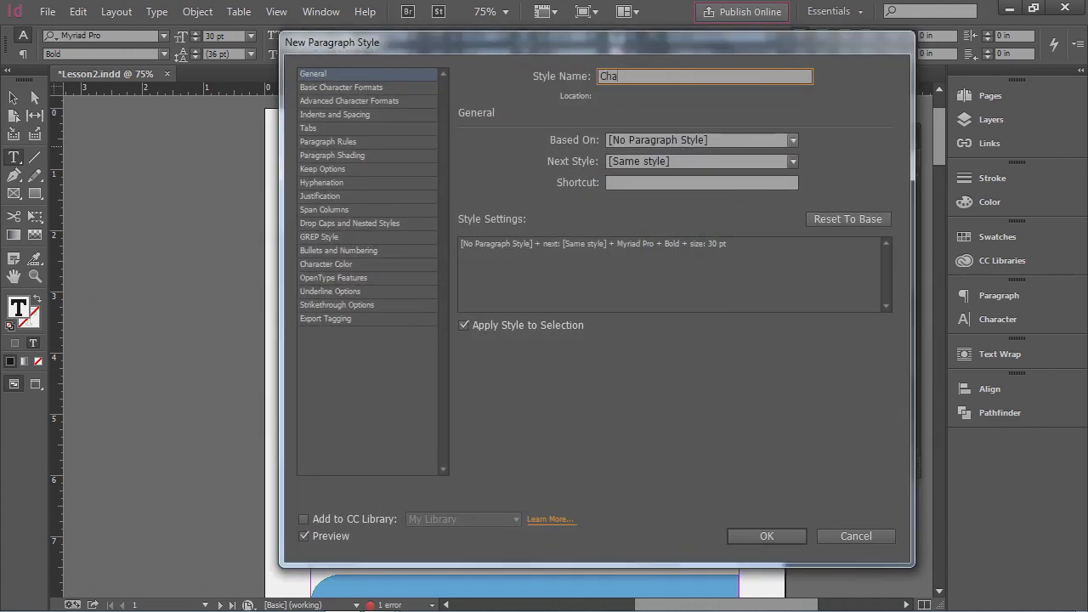
text(pterHead)
click(767, 536)
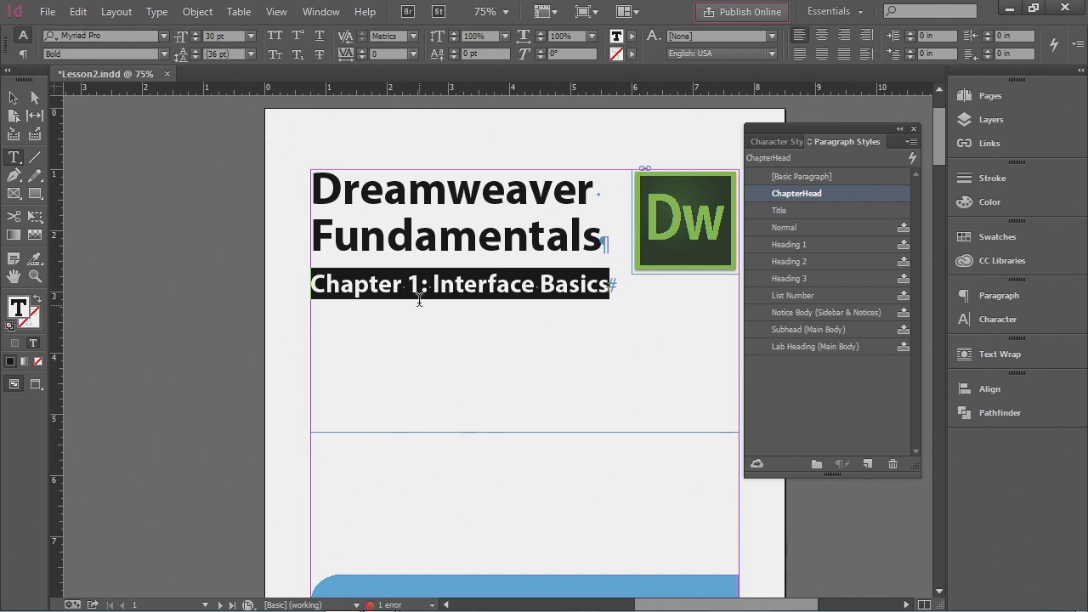
- Color the word Dreamweaver in the title with the C=63 M=21 Y=0 K=0 blue swatch
click(617, 292)
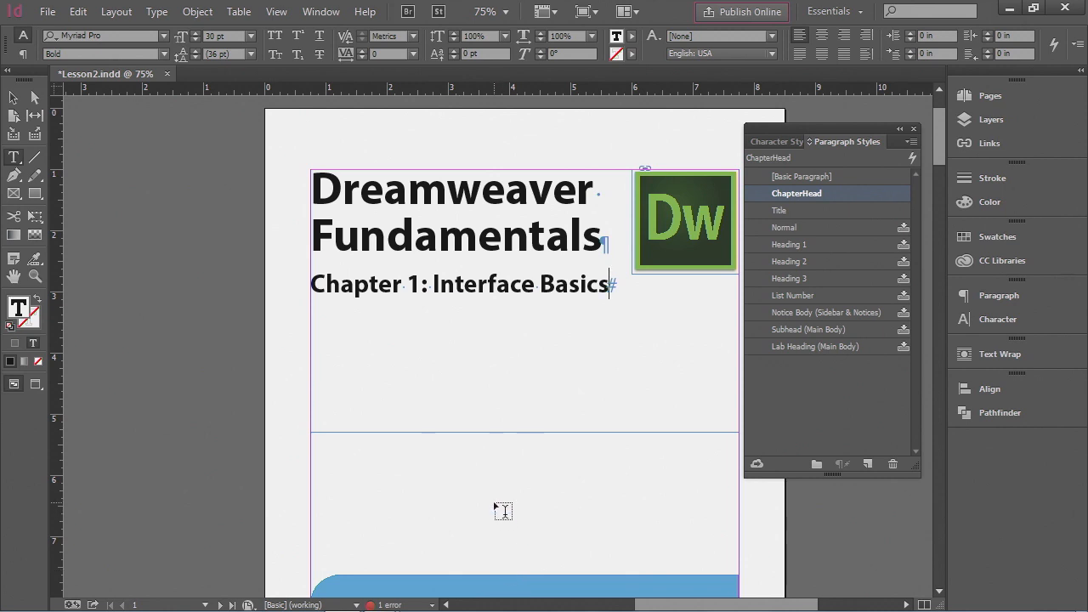
drag(317, 187, 593, 183)
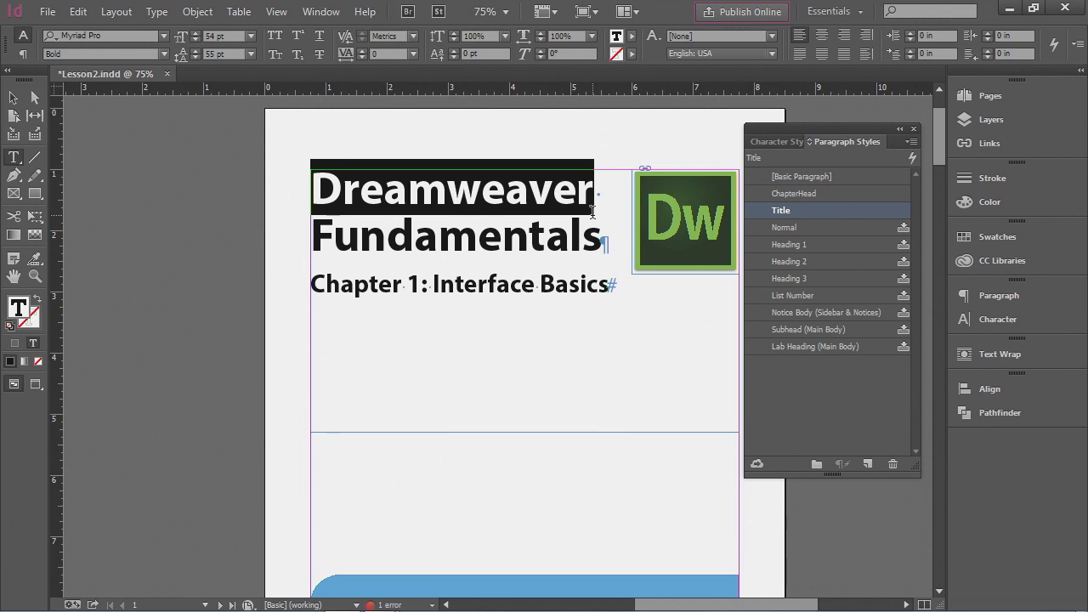
click(1003, 234)
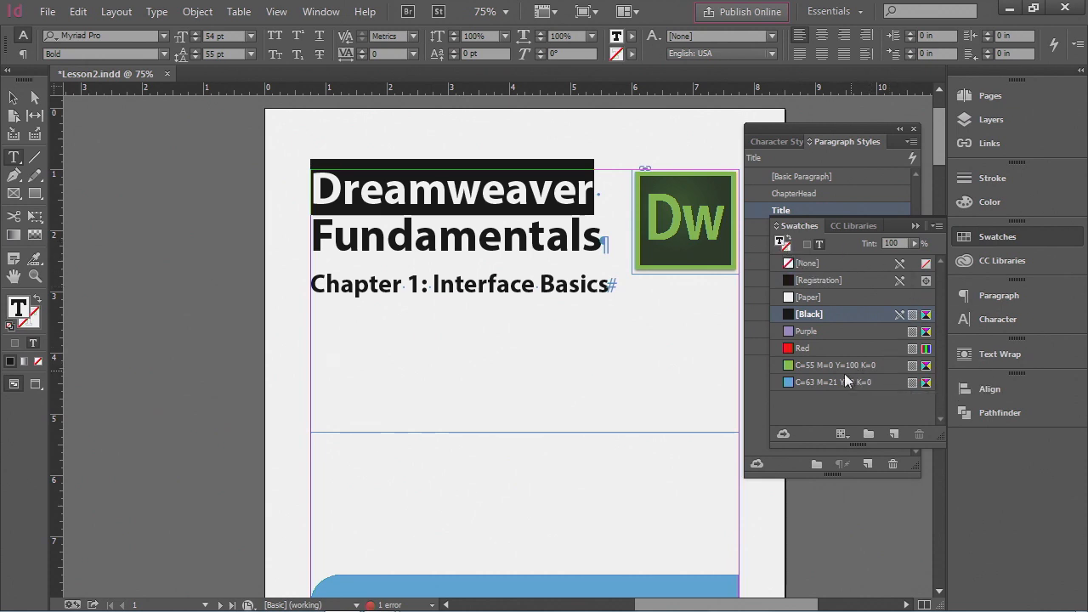
click(820, 382)
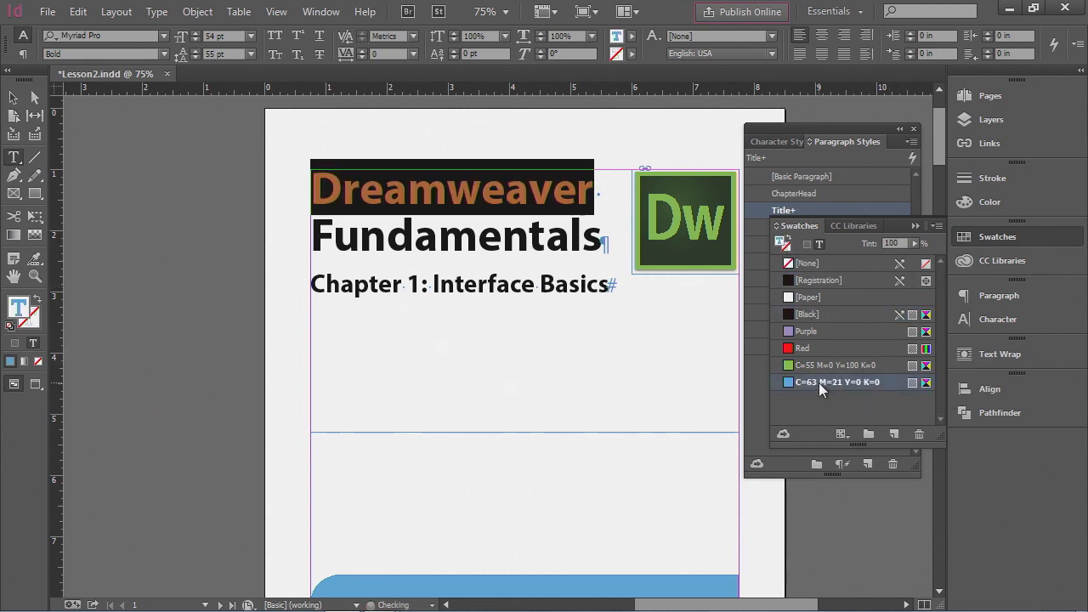
click(1002, 237)
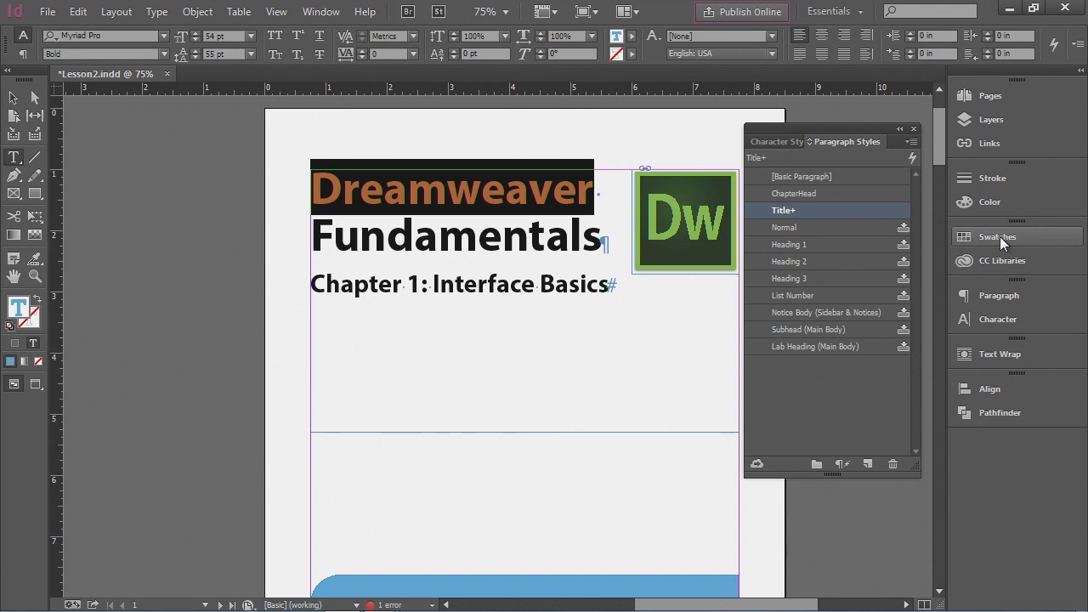
click(584, 243)
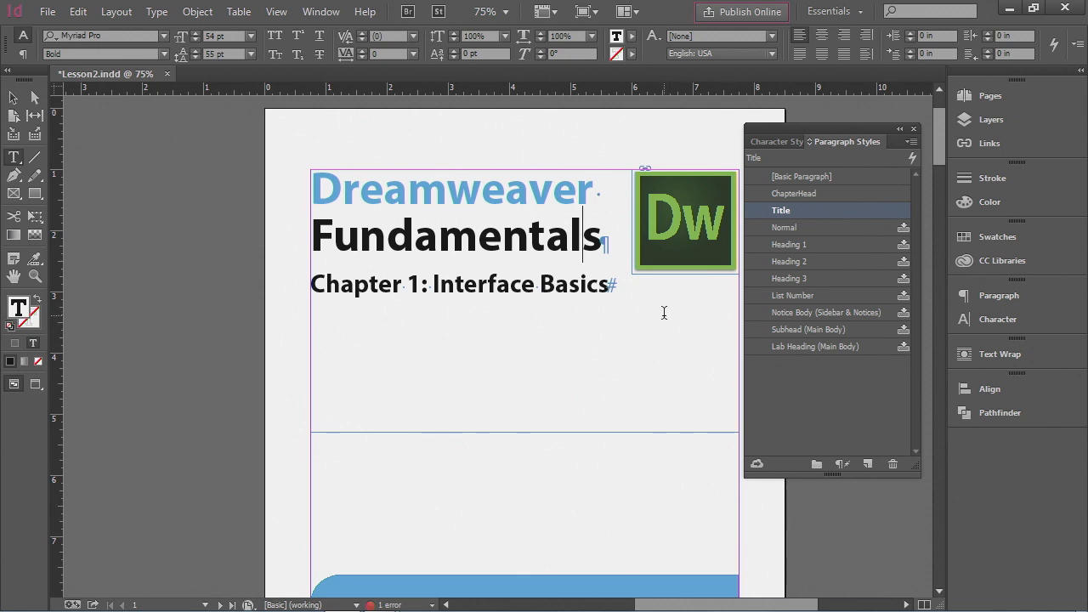
- Redefine the Title paragraph style from the blue Dreamweaver line so the whole title turns blue
click(593, 194)
drag(594, 194, 324, 188)
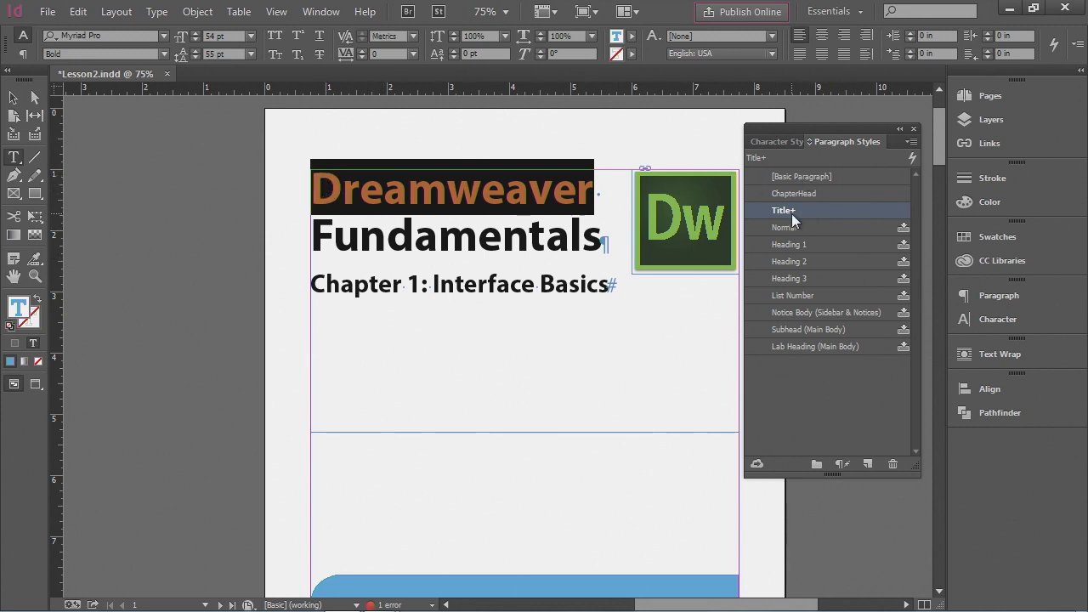
mouse_move(793, 213)
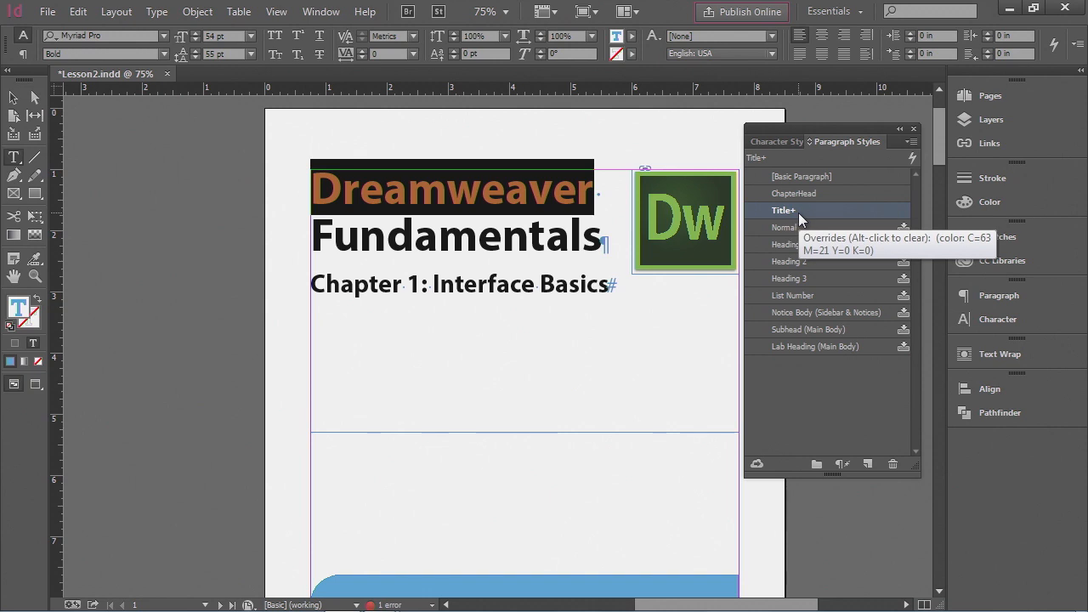
click(912, 143)
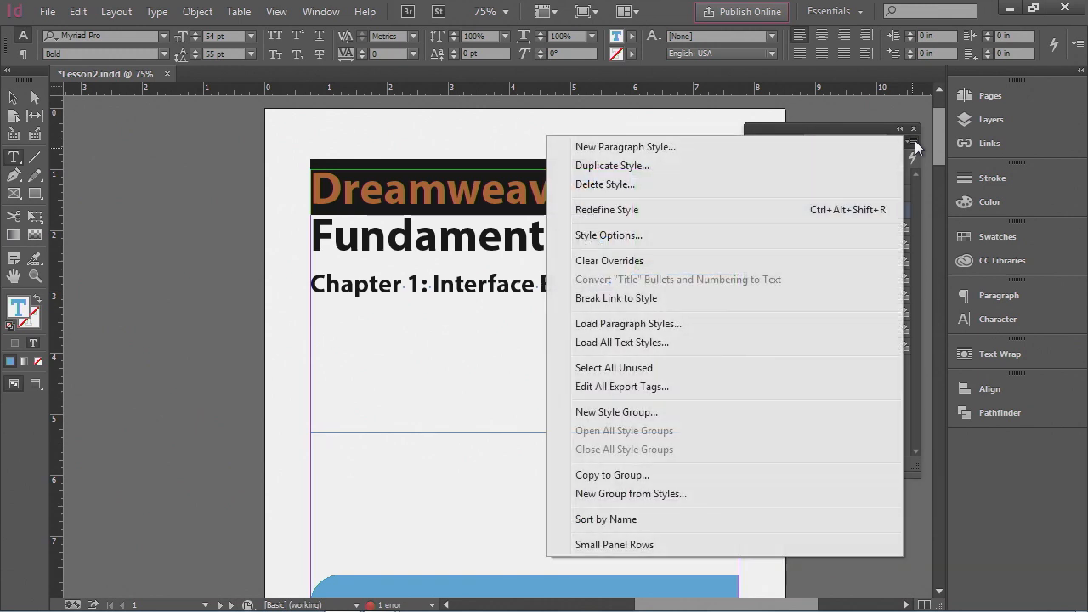
click(841, 209)
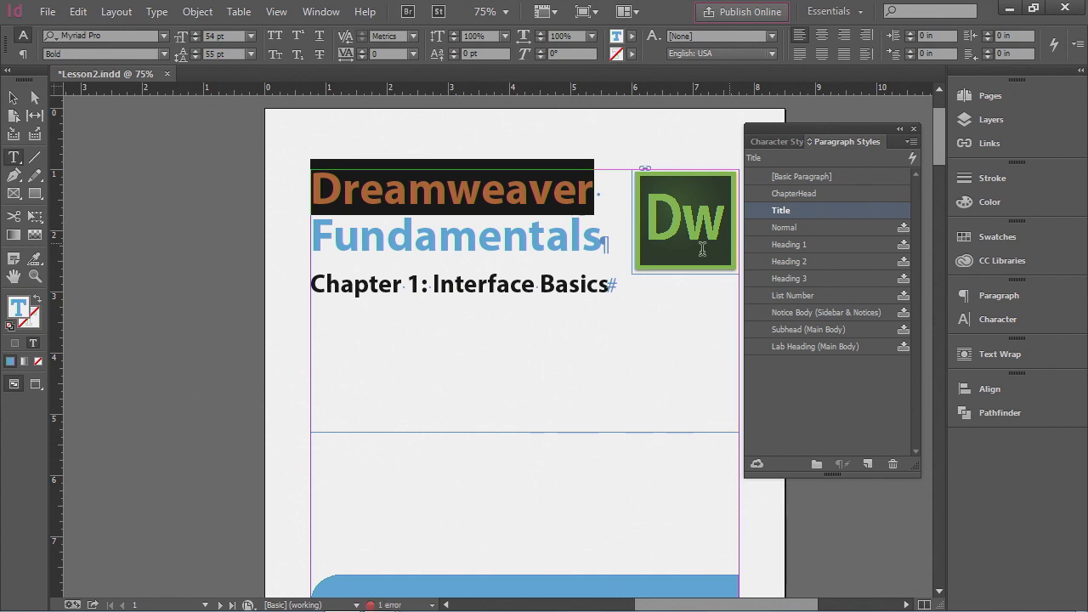
click(570, 253)
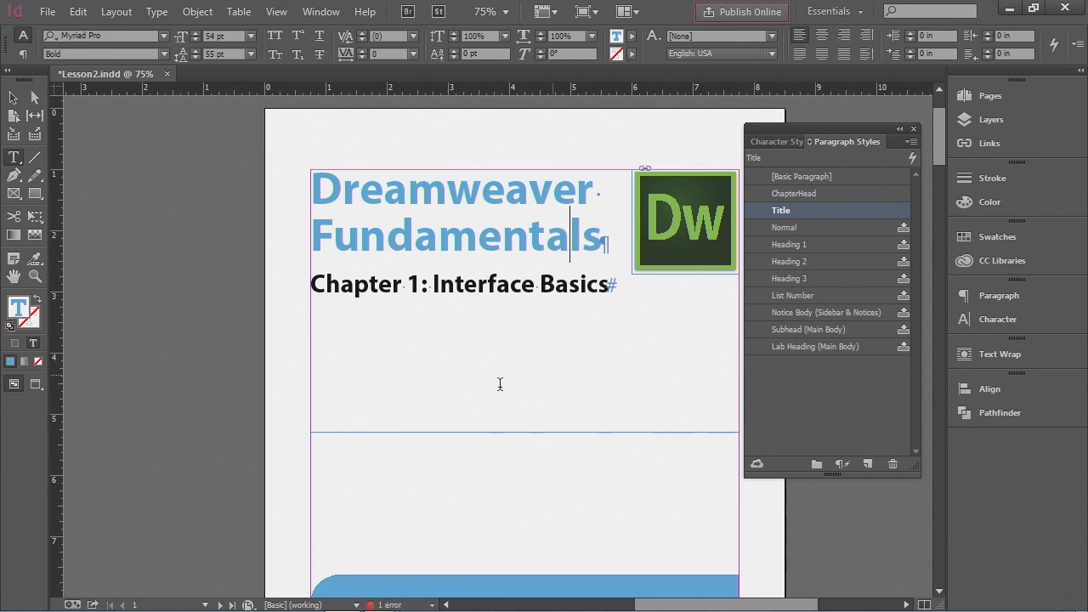
- Color the Document Toolbar heading on page 3 with the C=63 M=21 Y=0 K=0 blue swatch
scroll(430, 324, down, 5)
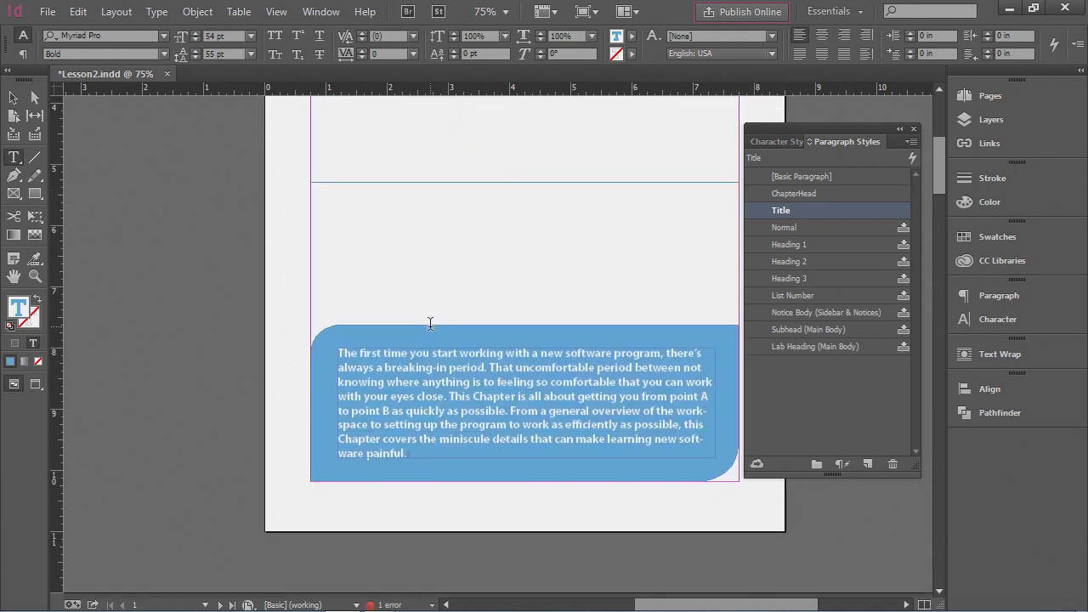
scroll(430, 323, down, 12)
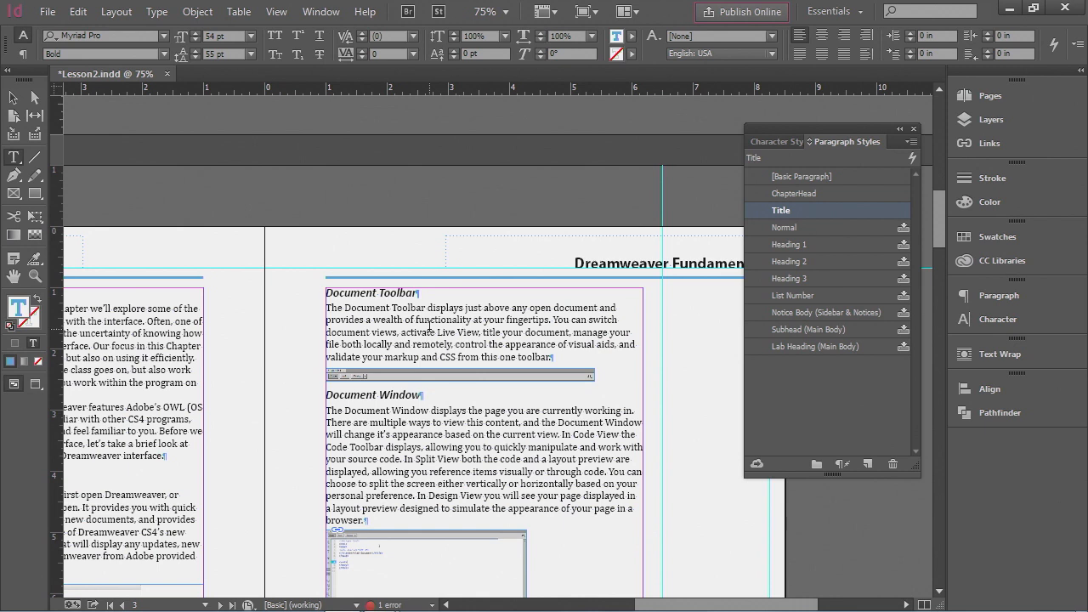
scroll(430, 326, down, 2)
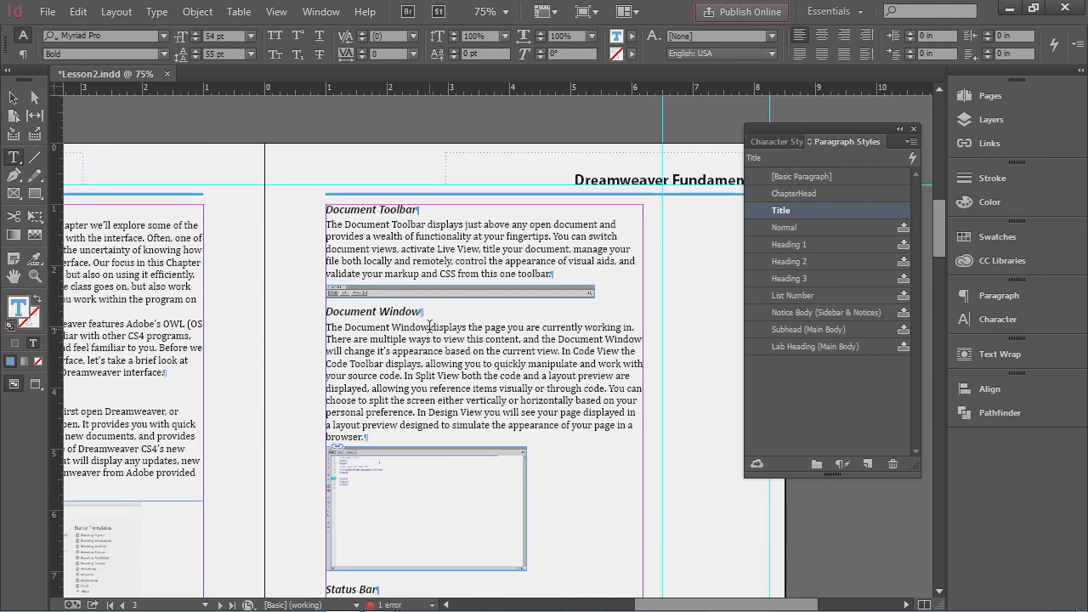
click(361, 312)
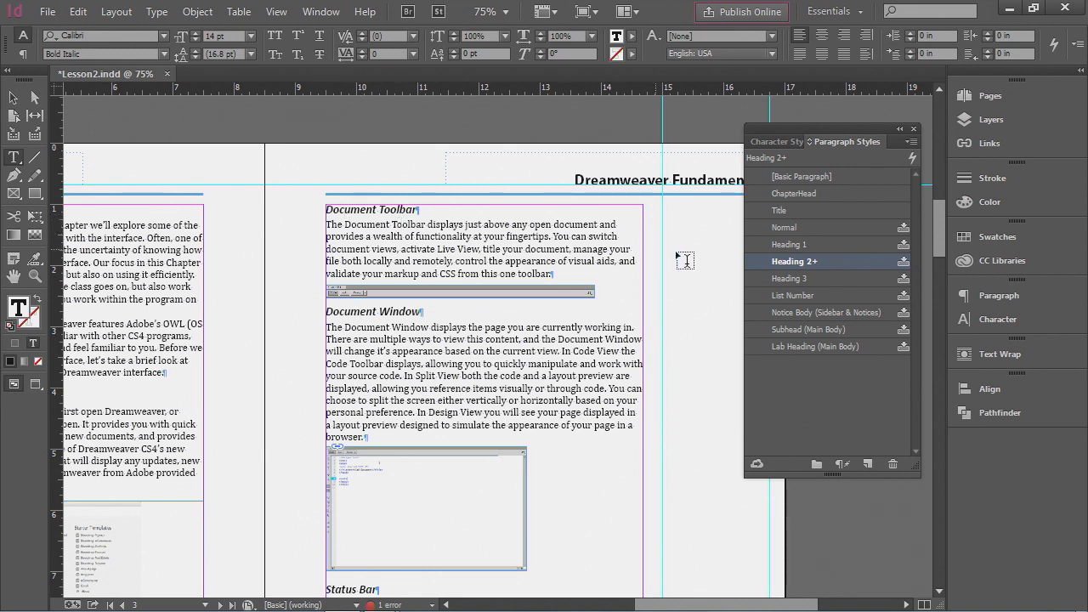
mouse_move(816, 265)
drag(415, 209, 326, 210)
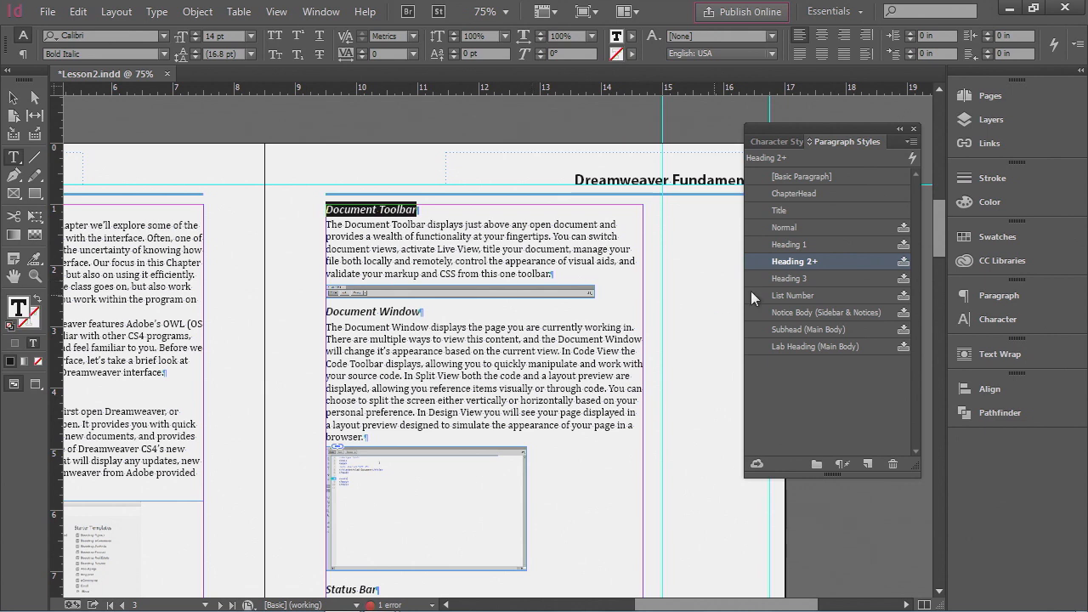
click(988, 238)
click(837, 380)
click(835, 381)
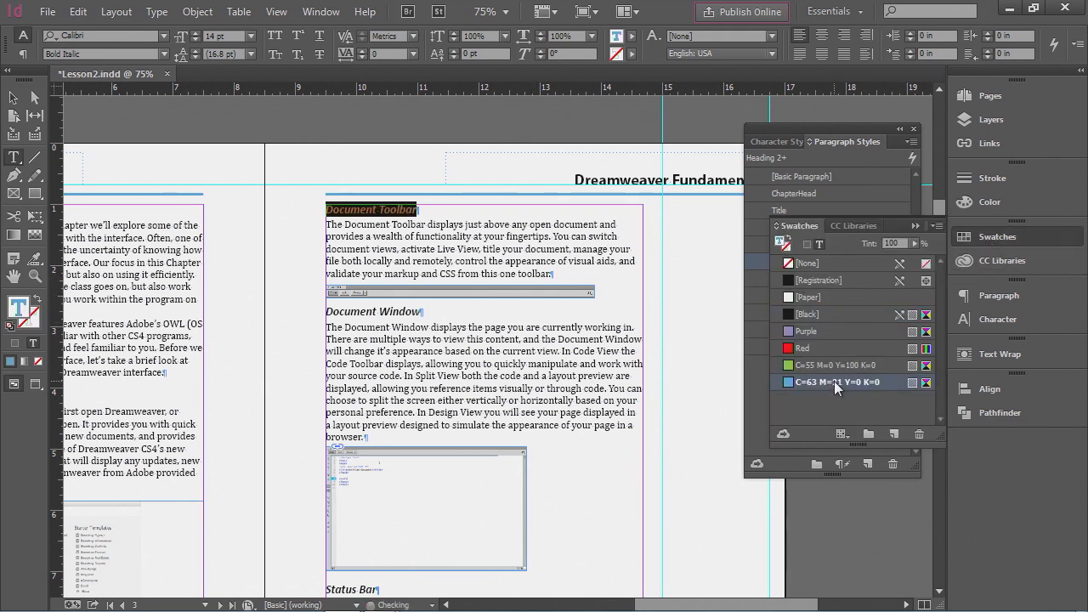
- Redefine the Heading 2 paragraph style from the blue Document Toolbar heading so all Heading 2 headings turn blue
click(995, 236)
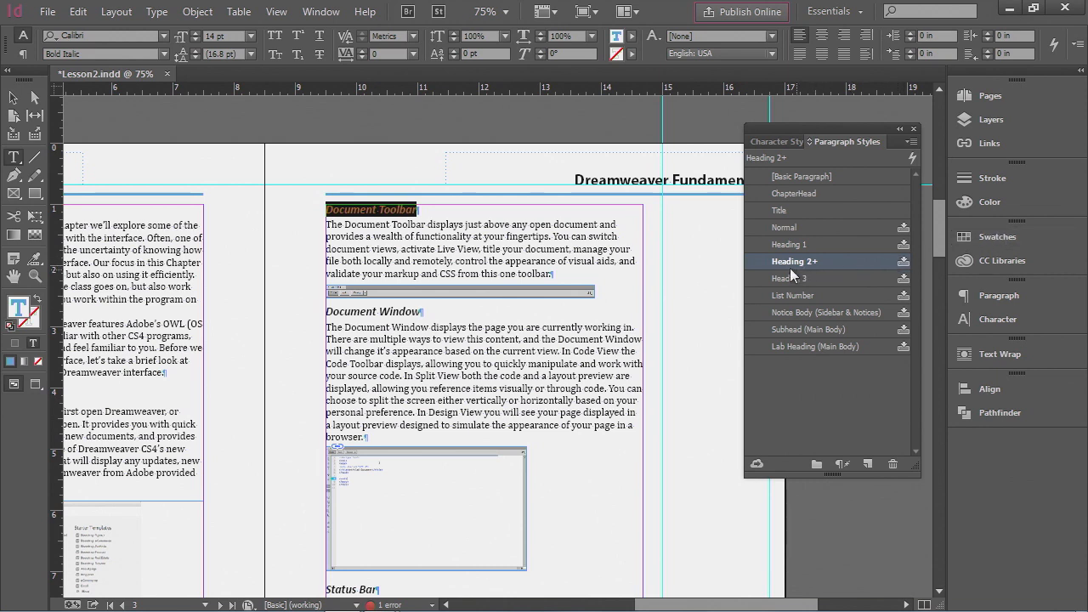
mouse_move(805, 268)
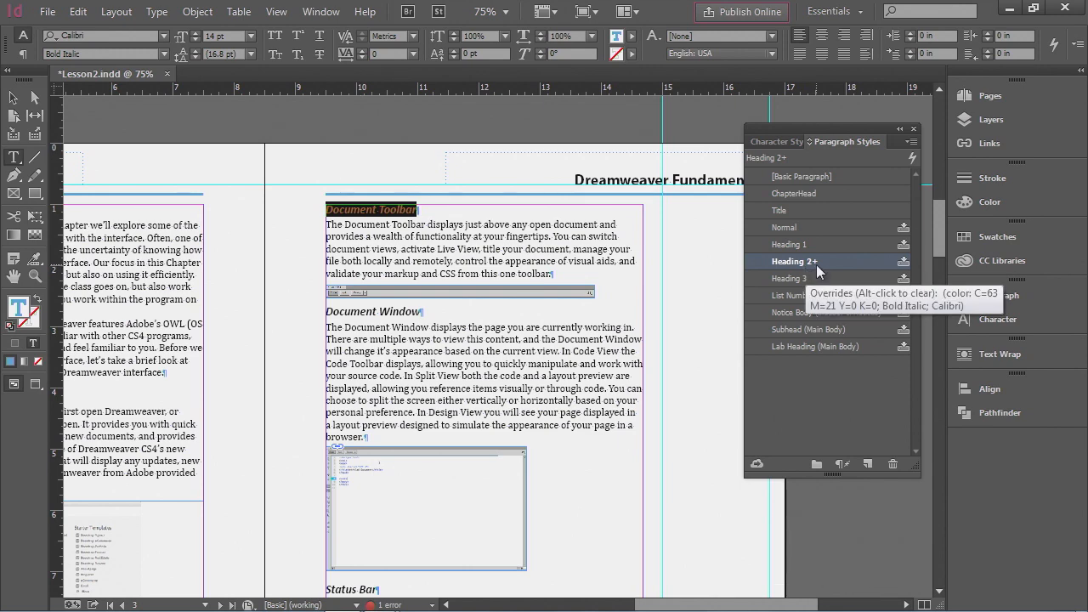
click(912, 149)
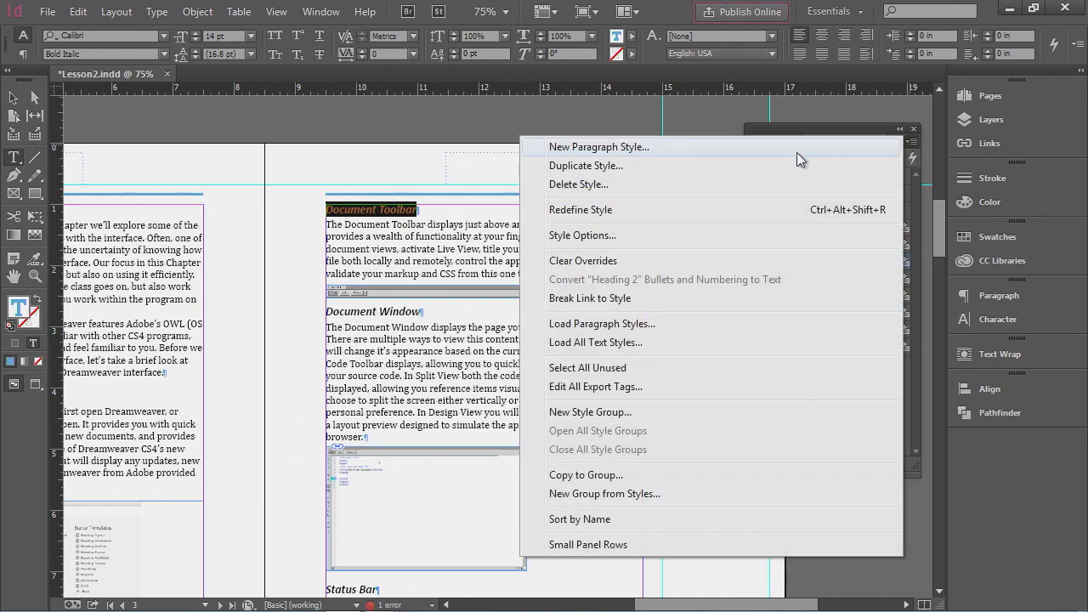
click(660, 209)
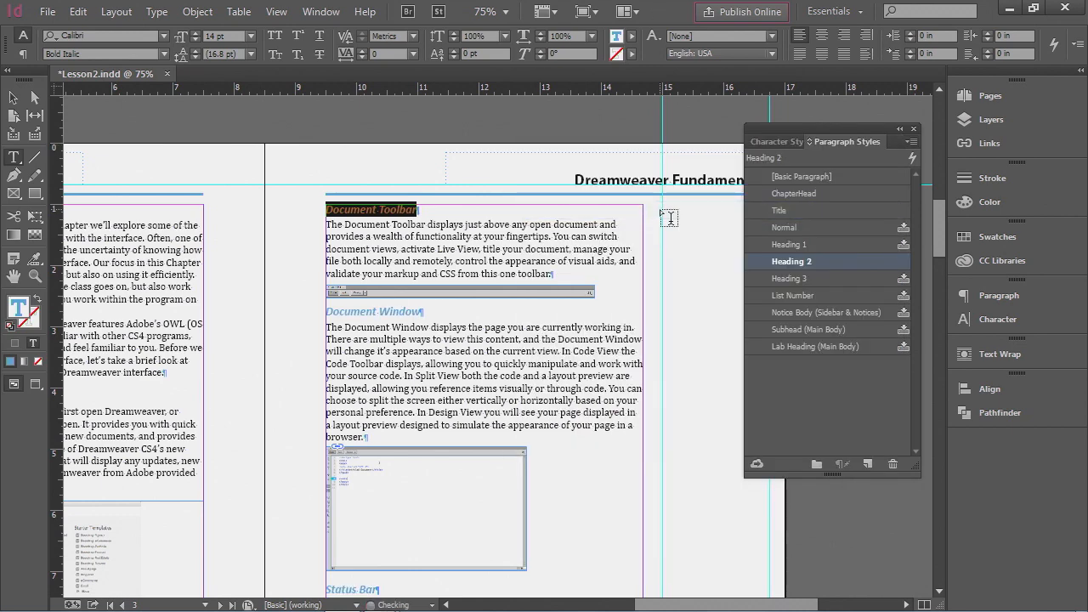
scroll(383, 352, down, 6)
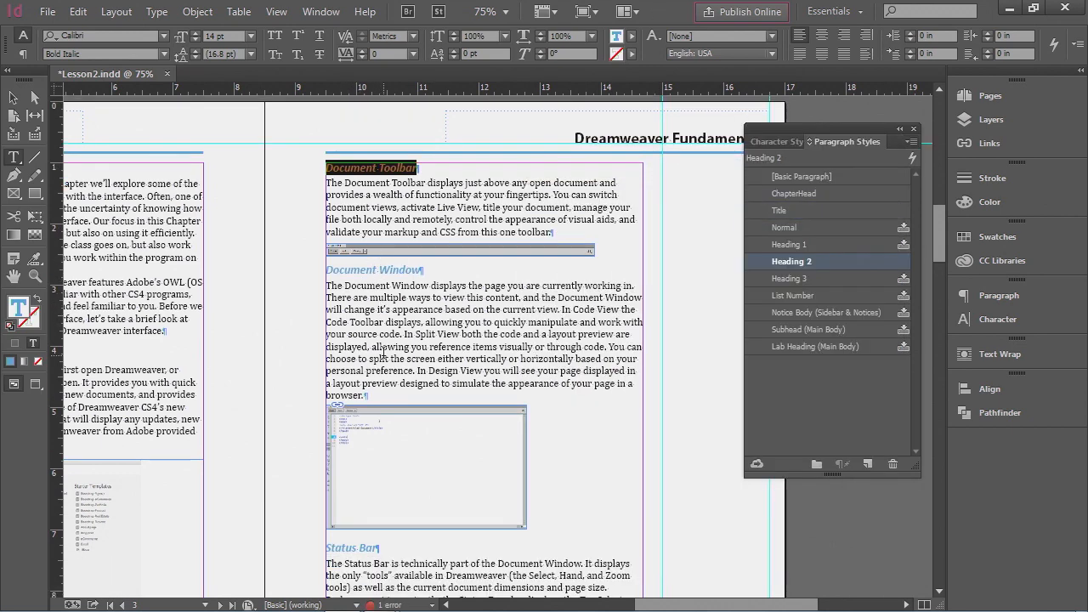
scroll(384, 352, down, 3)
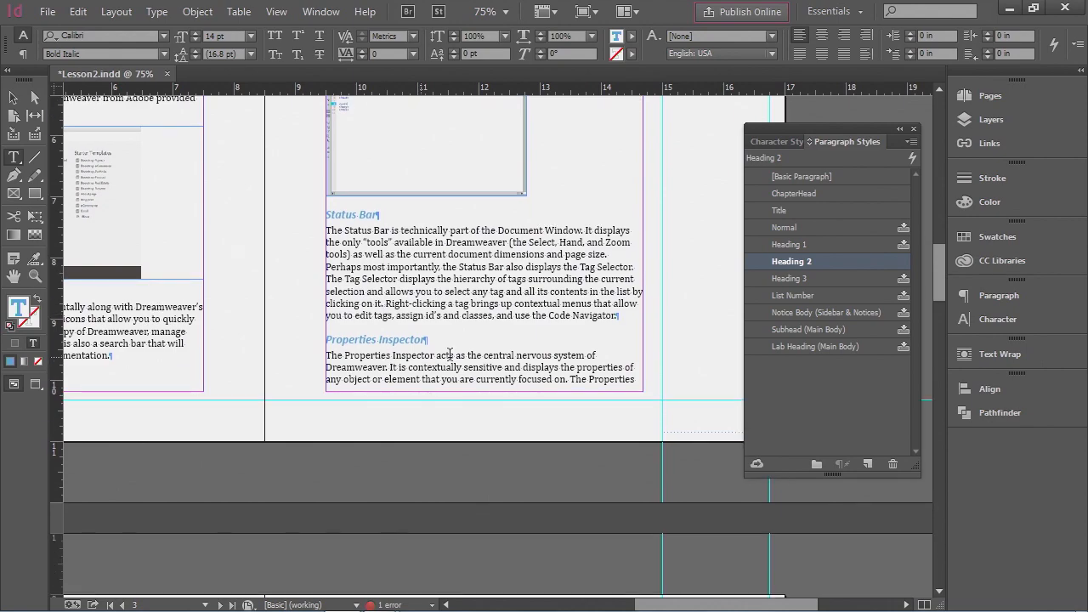
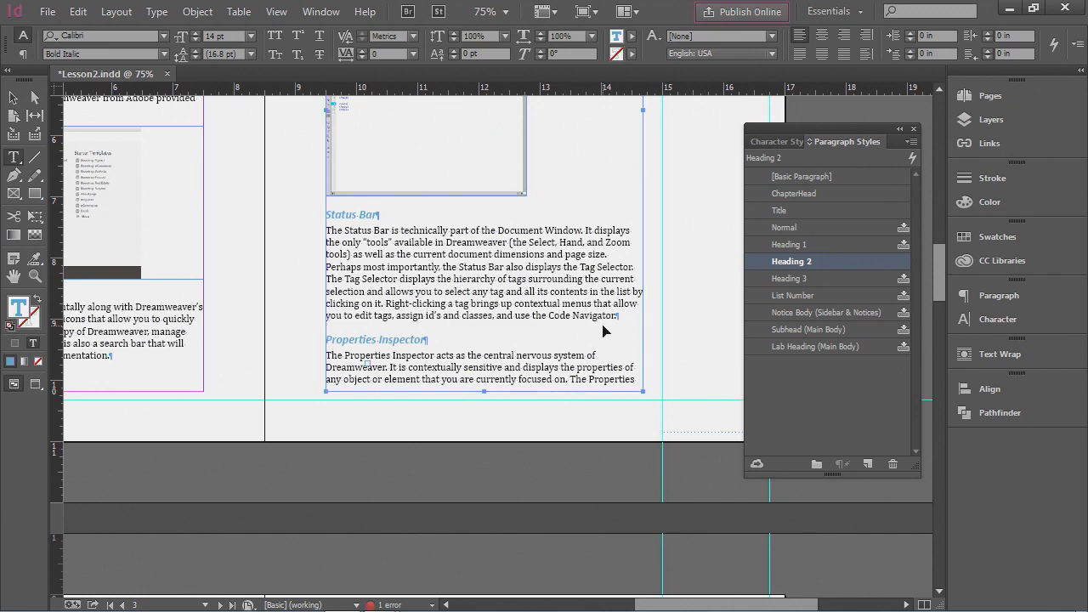
- Save the document and deselect everything on the spread
key(ctrl+alt+0)
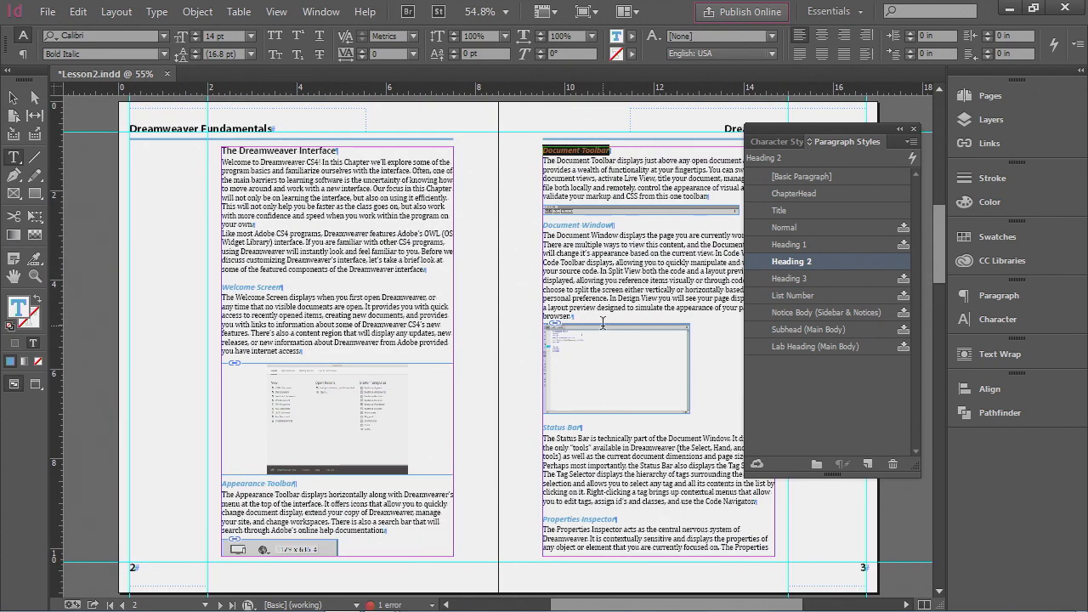
click(51, 13)
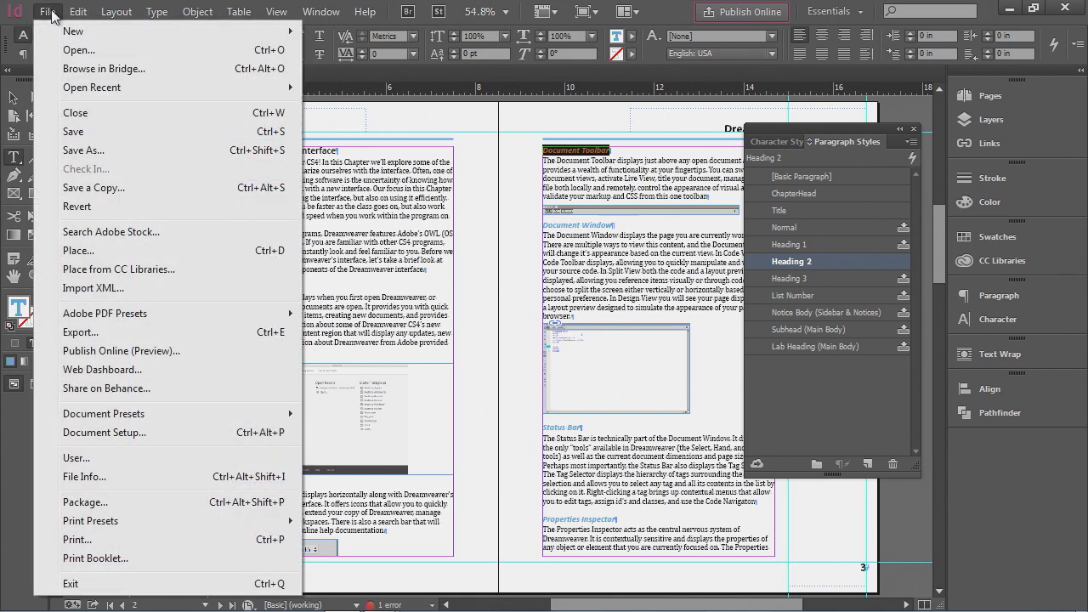
click(94, 135)
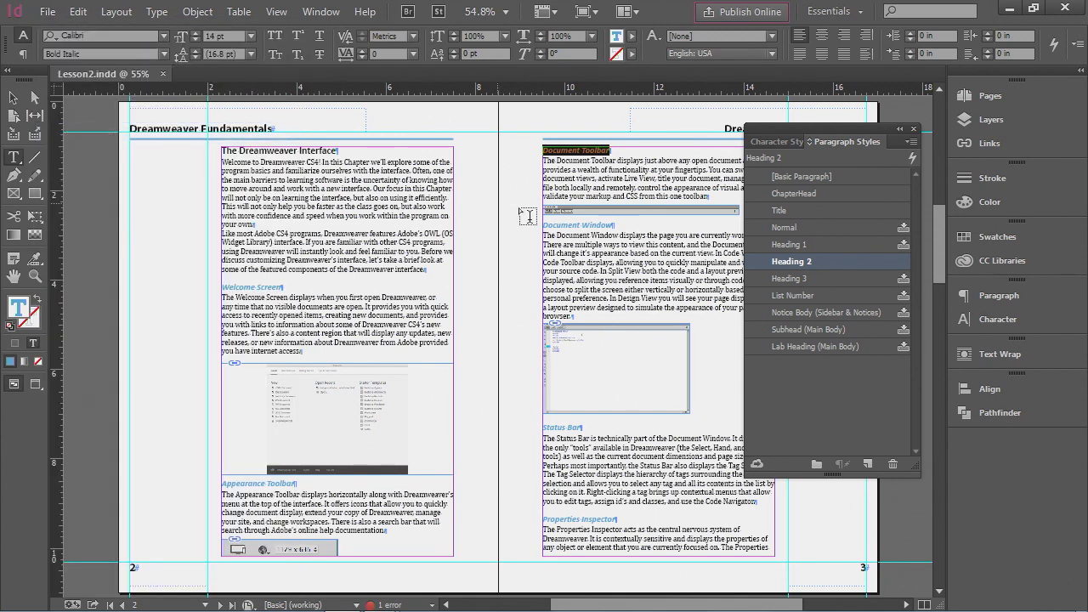
click(914, 129)
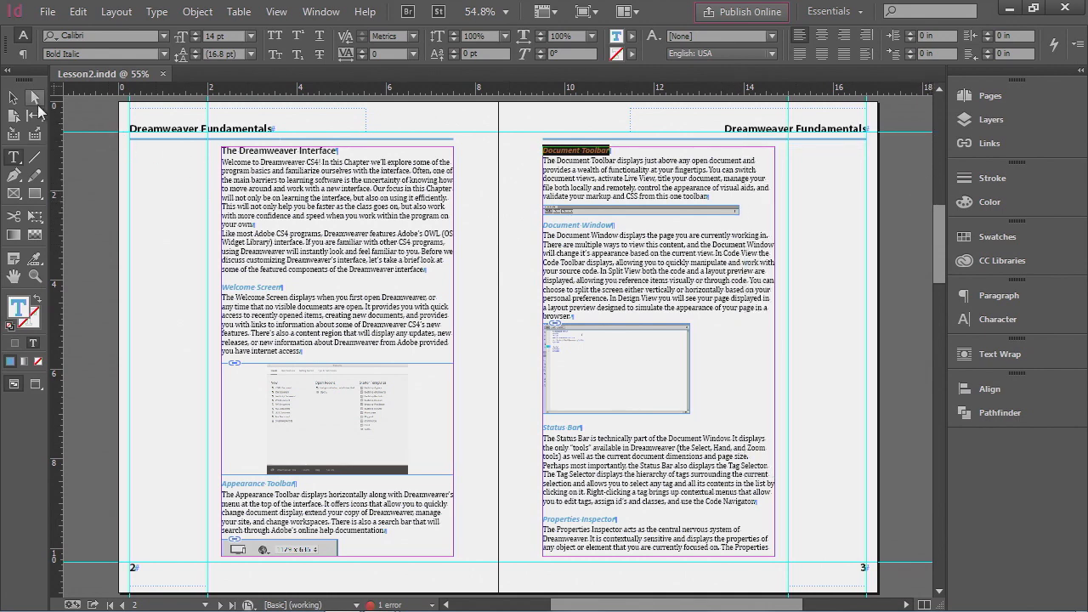
click(14, 98)
click(132, 196)
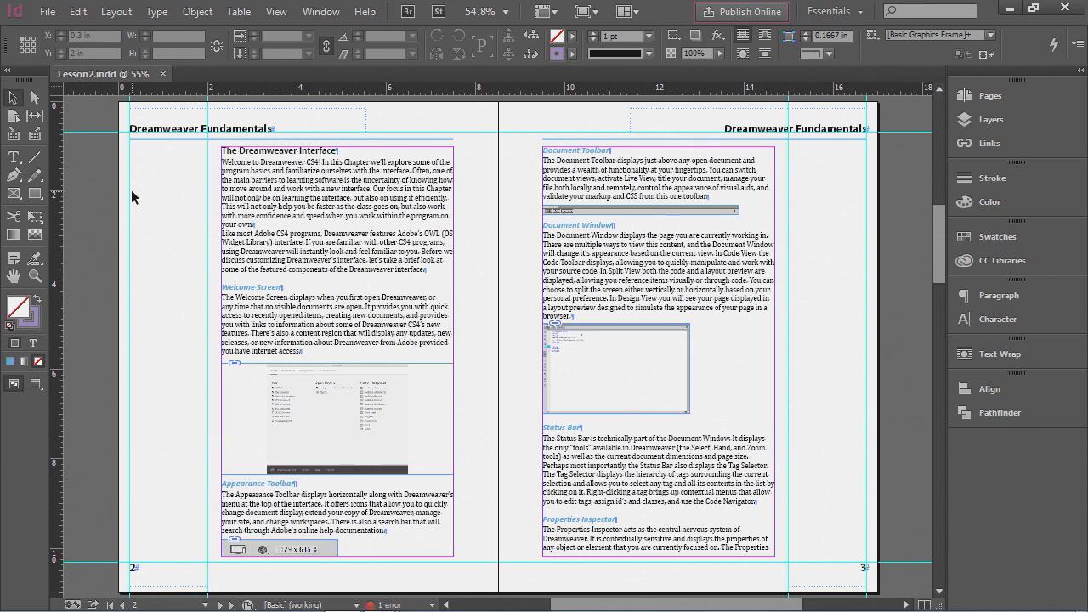
- Try to export a PDF with the Smallest File Size preset, named DWProof, in the Lesson8 folder
click(48, 12)
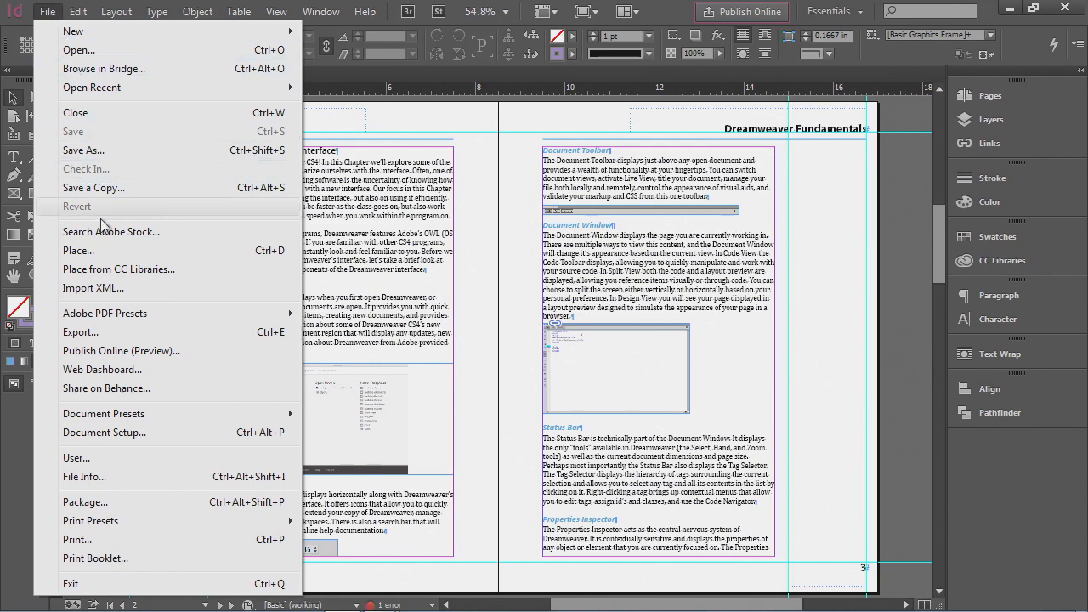
mouse_move(97, 314)
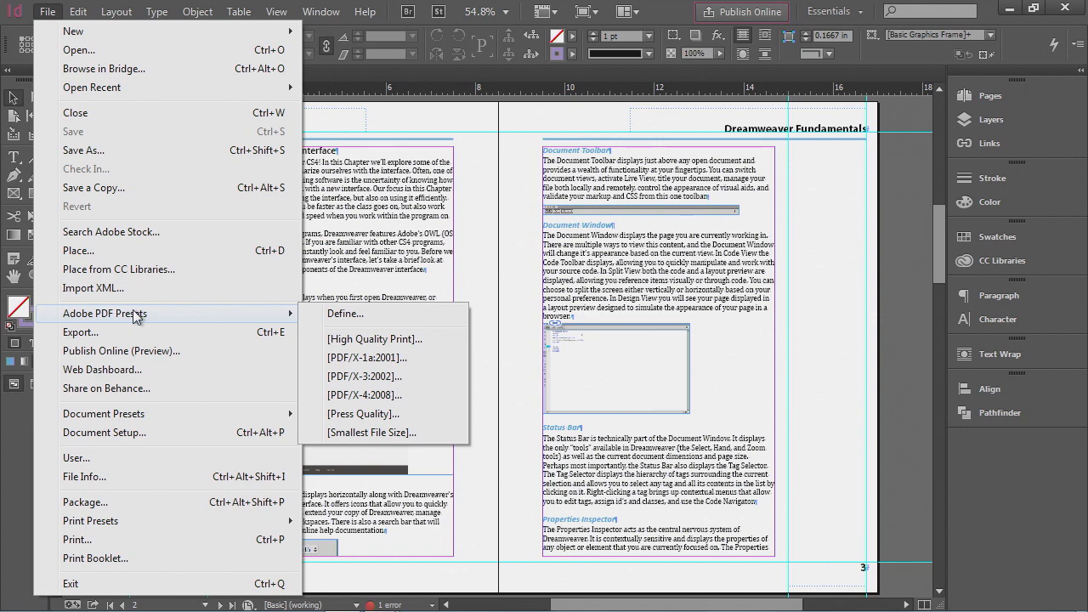
click(376, 433)
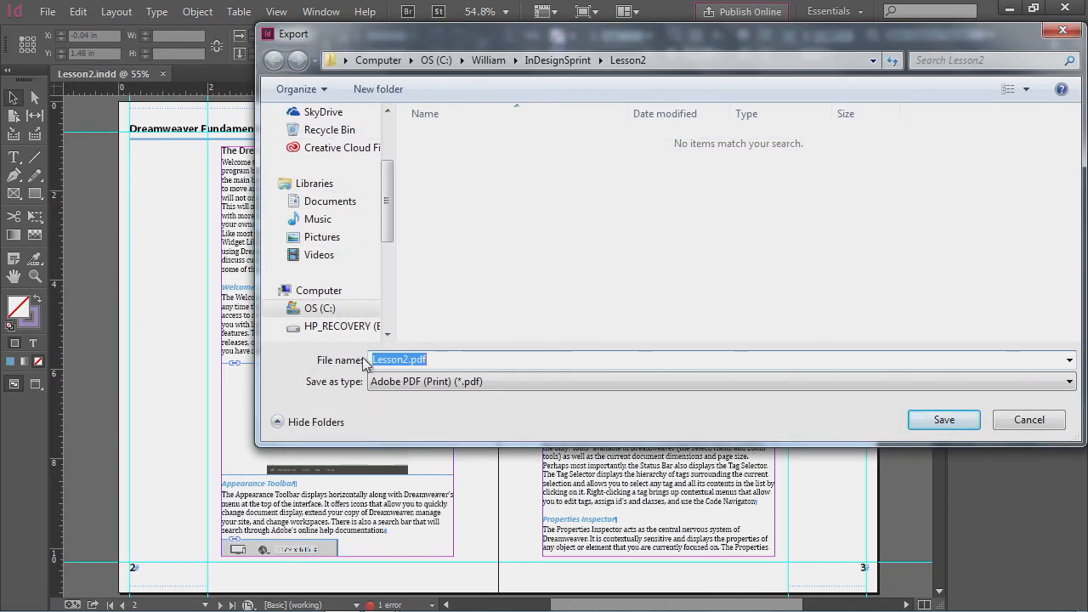
drag(629, 32, 459, 59)
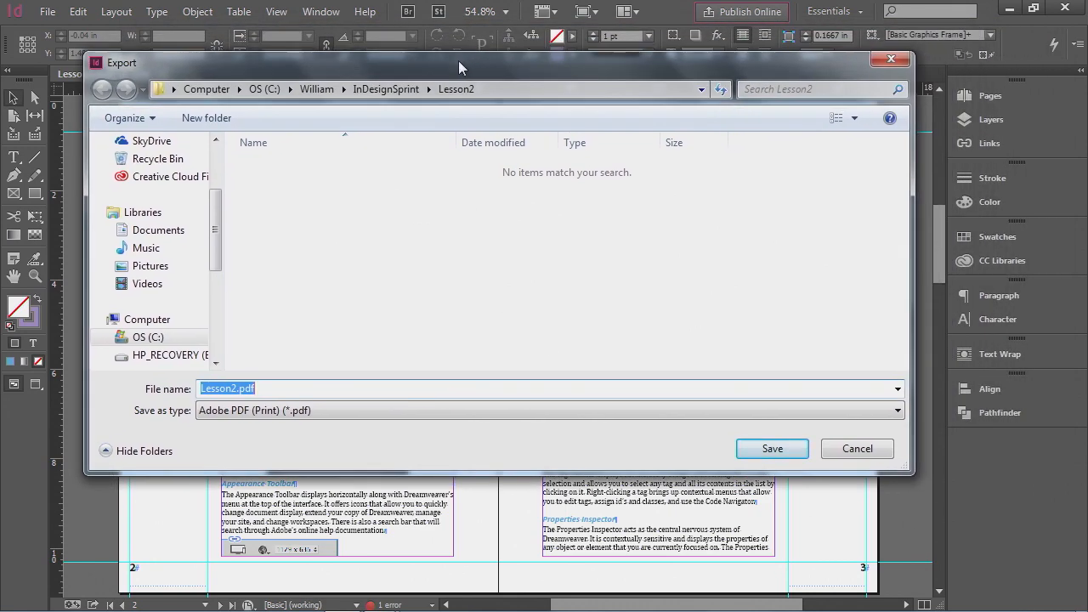
text(DW)
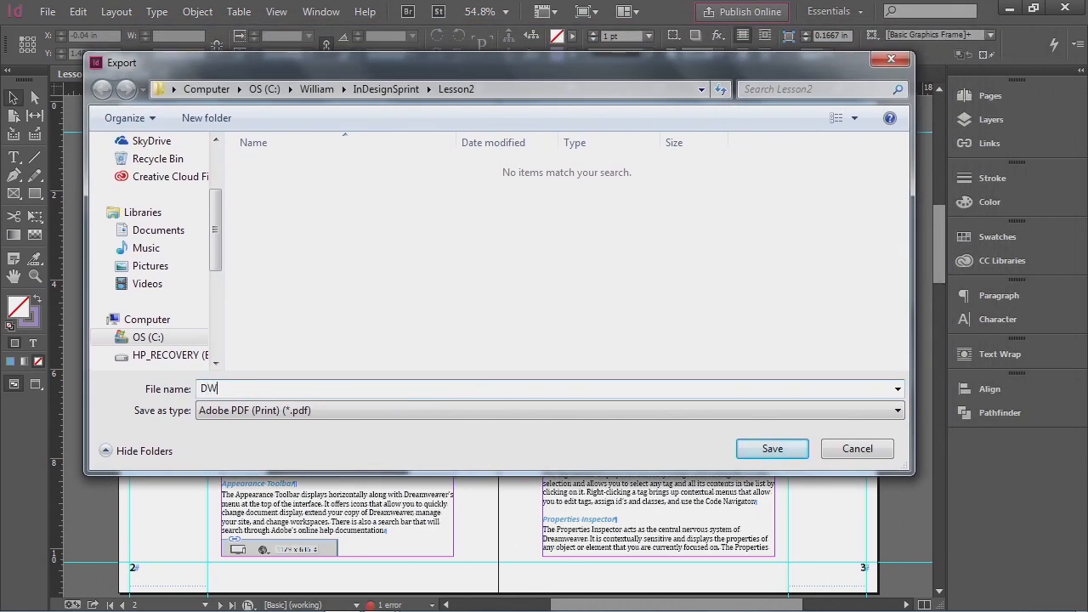
text(Proof)
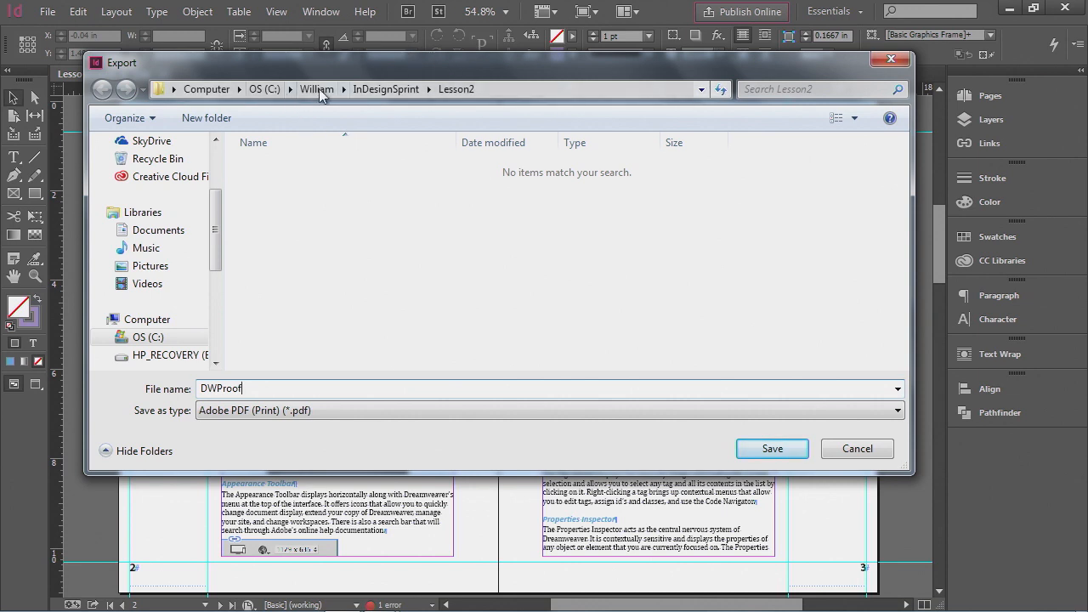
click(379, 88)
double_click(273, 273)
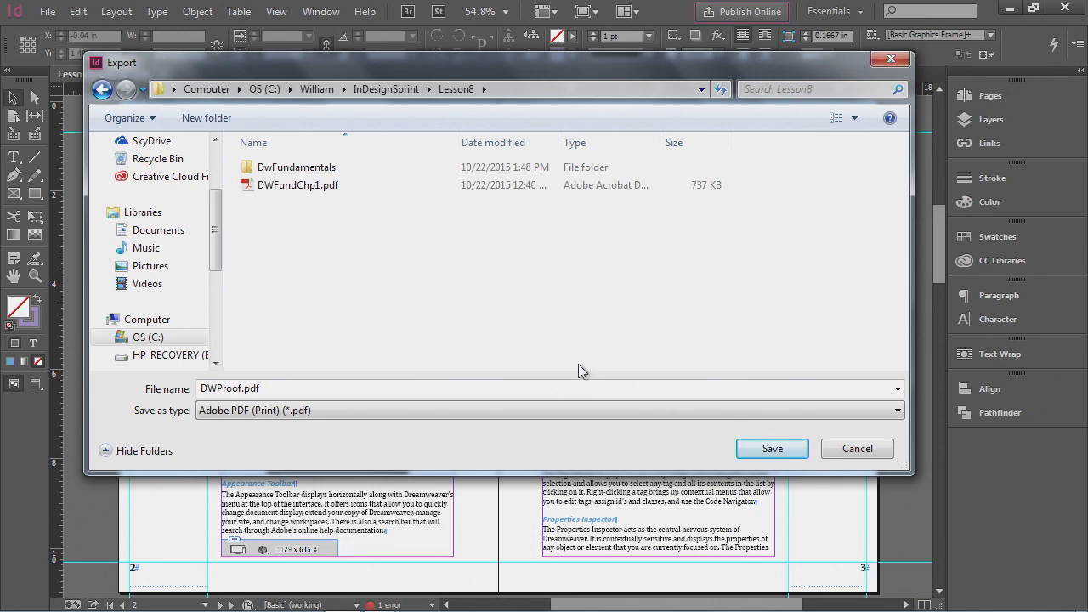
click(769, 449)
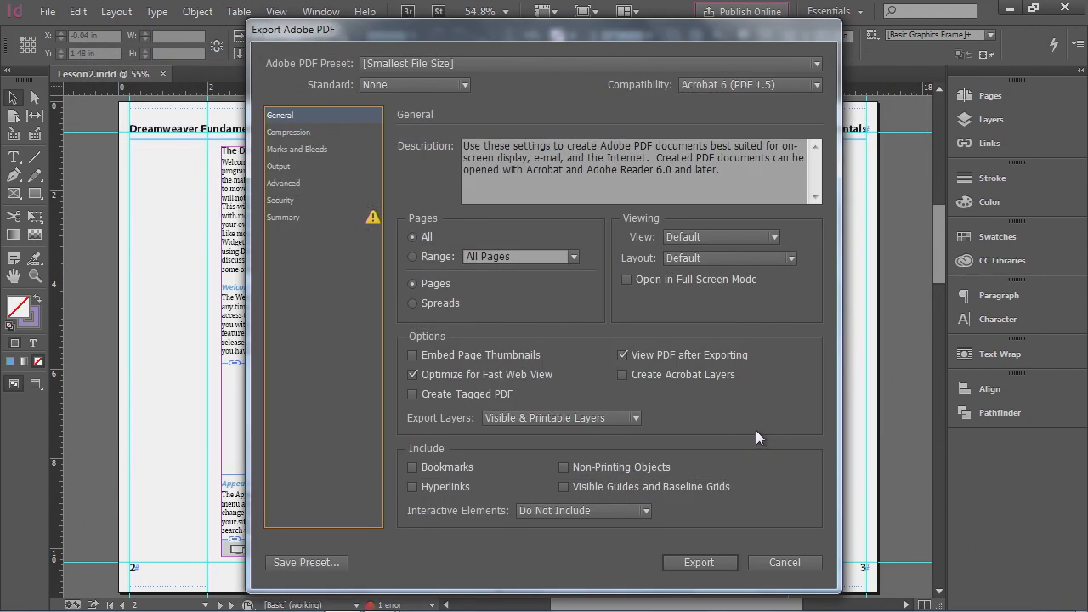
- Review the export's compression settings and attempt the export, cancelling at the transparency warning
drag(460, 32, 398, 29)
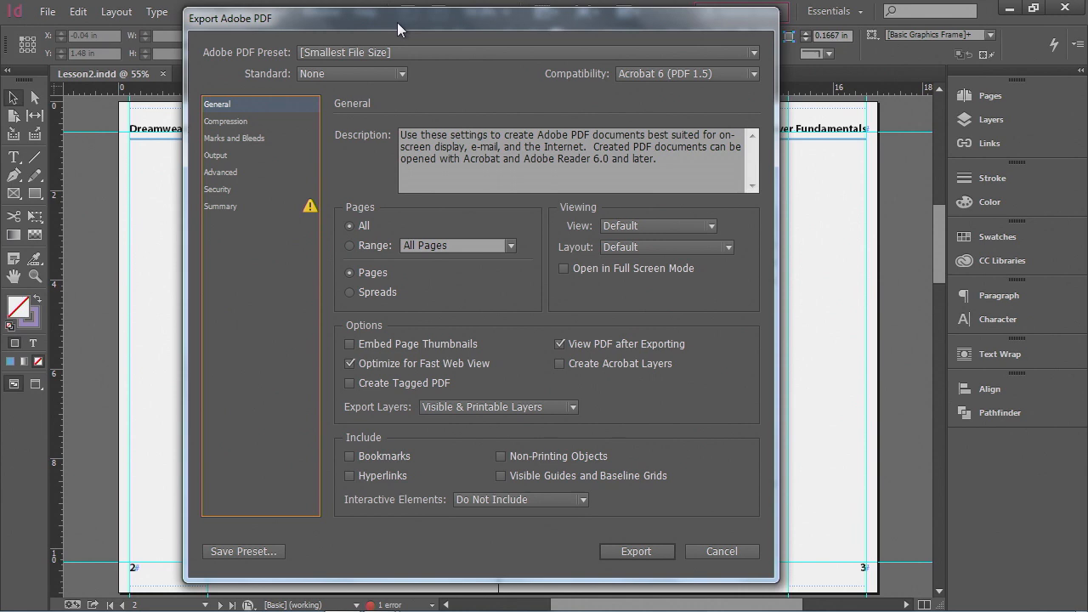
click(223, 123)
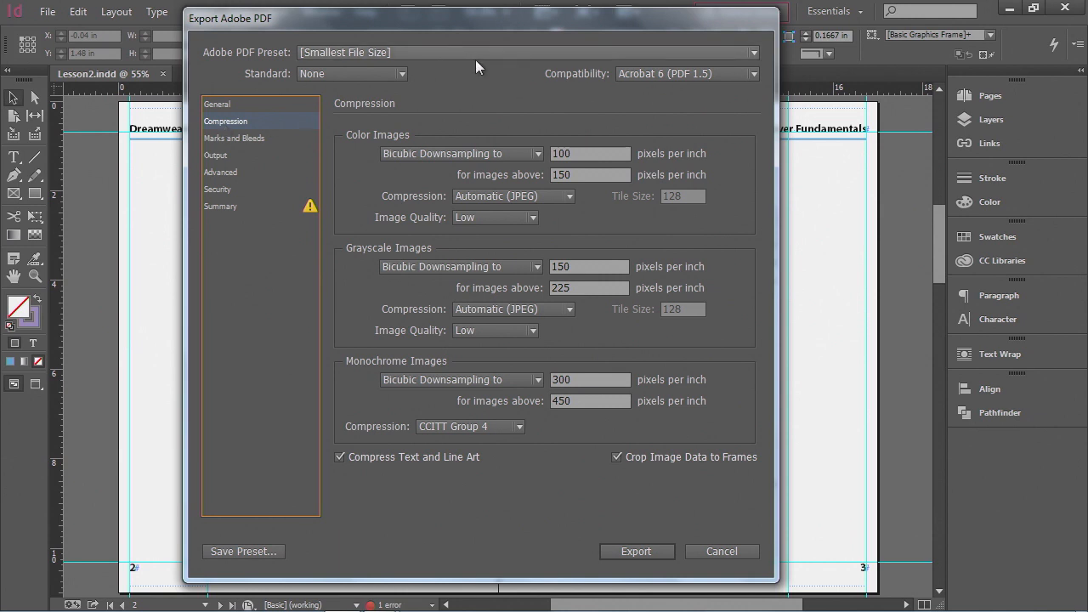
double_click(574, 153)
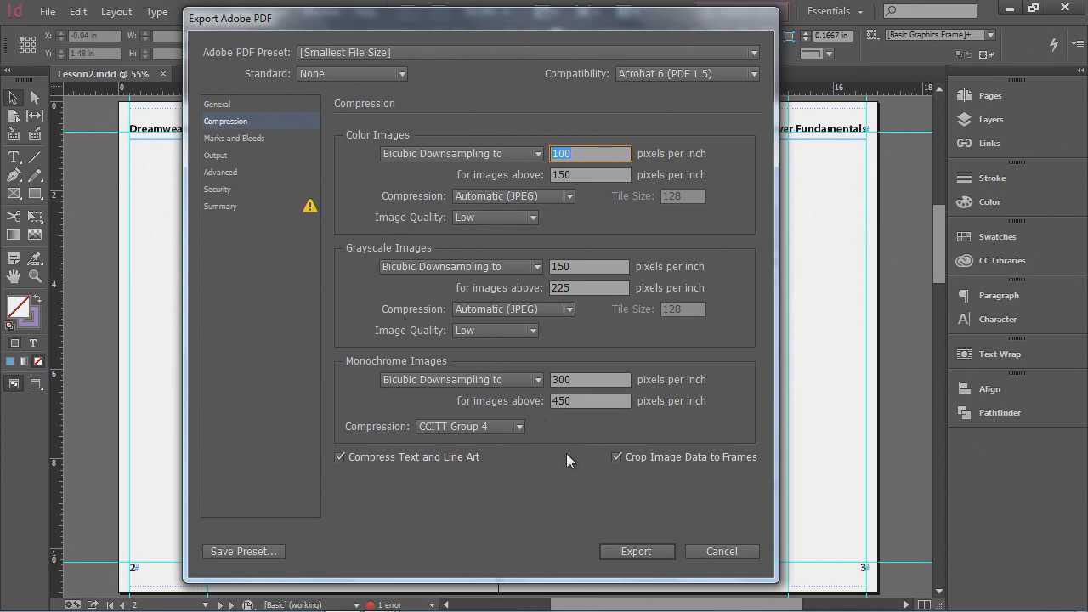
click(620, 551)
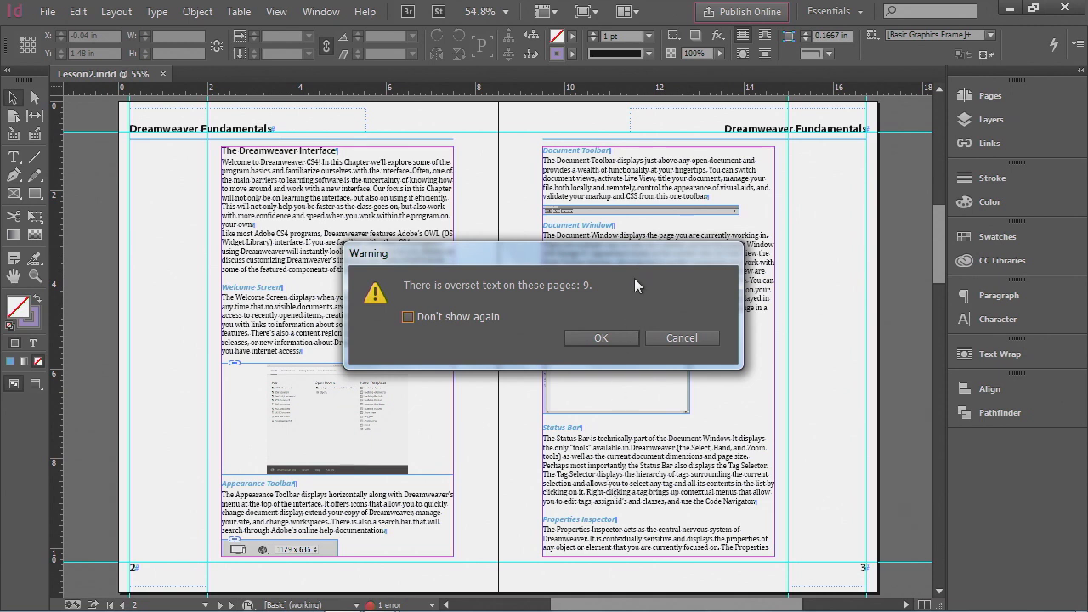
drag(638, 256, 579, 190)
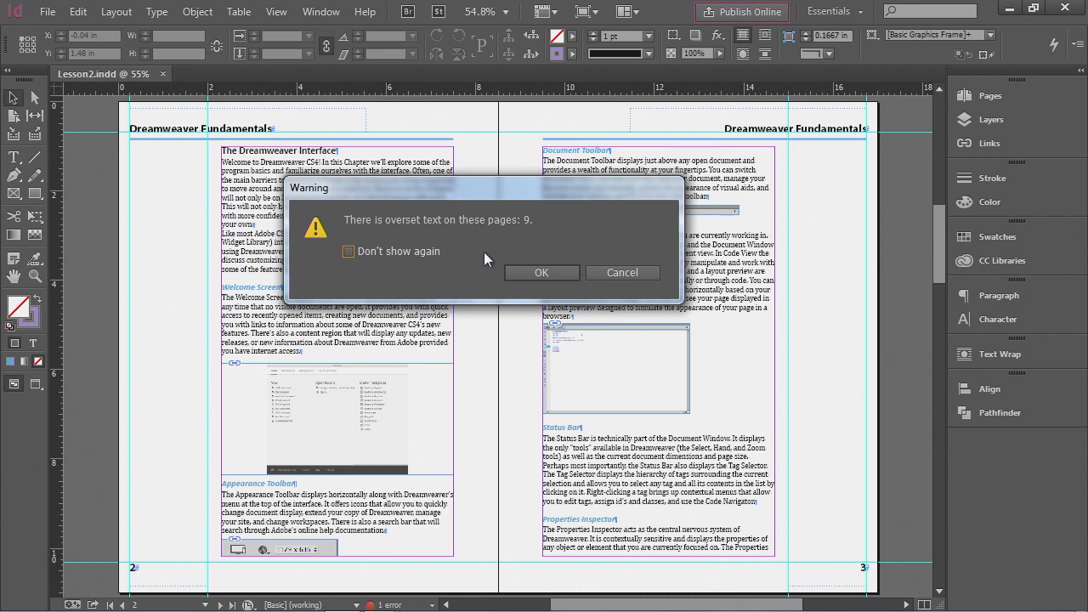
click(547, 271)
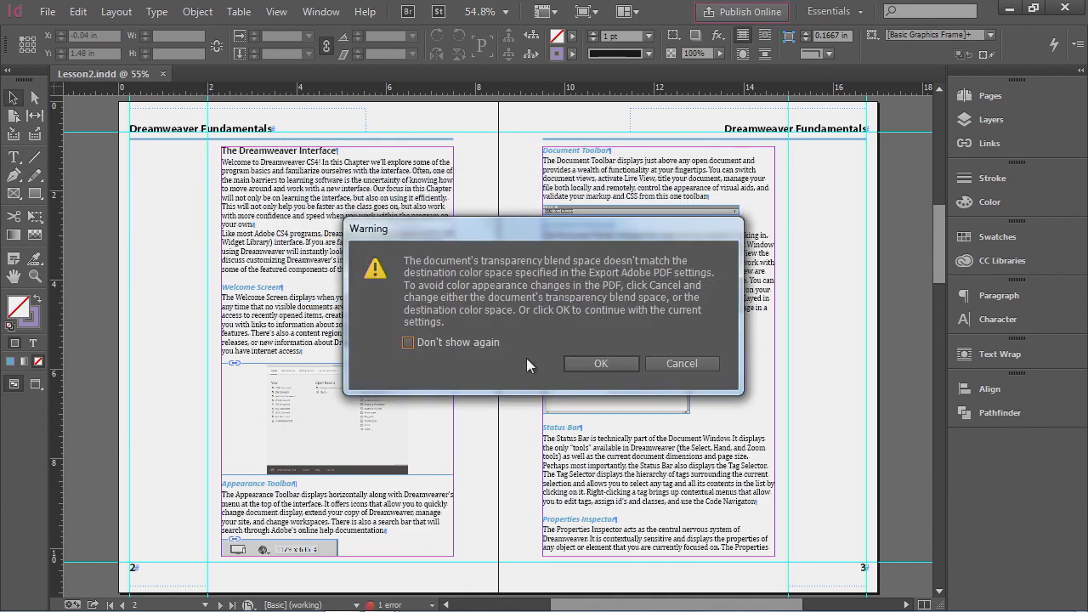
click(680, 365)
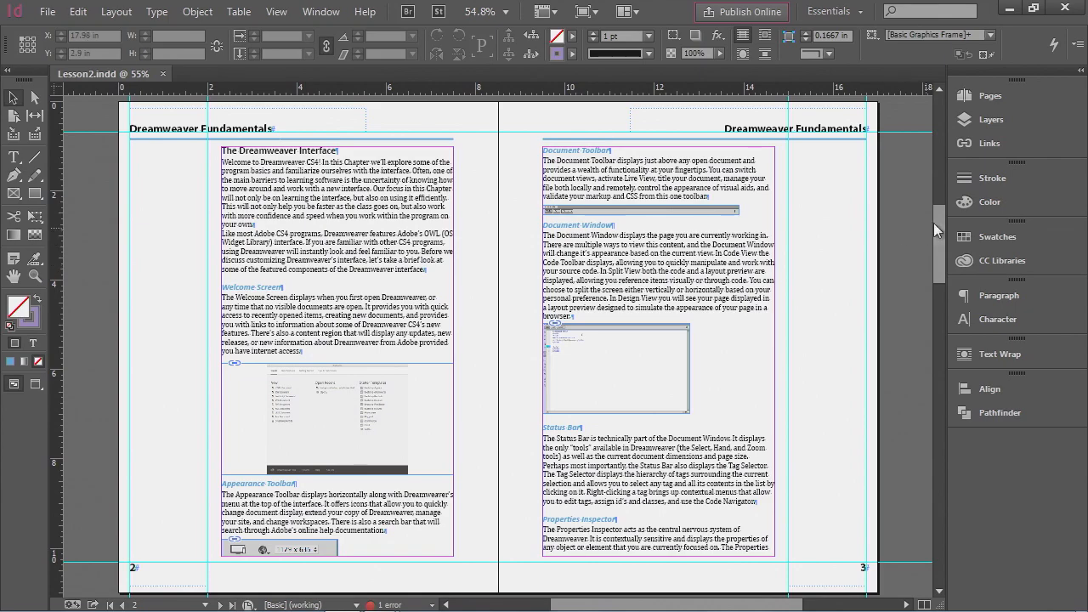
- Add a new page 10 and flow the overset text from page 9 into its text frame
drag(938, 214, 947, 539)
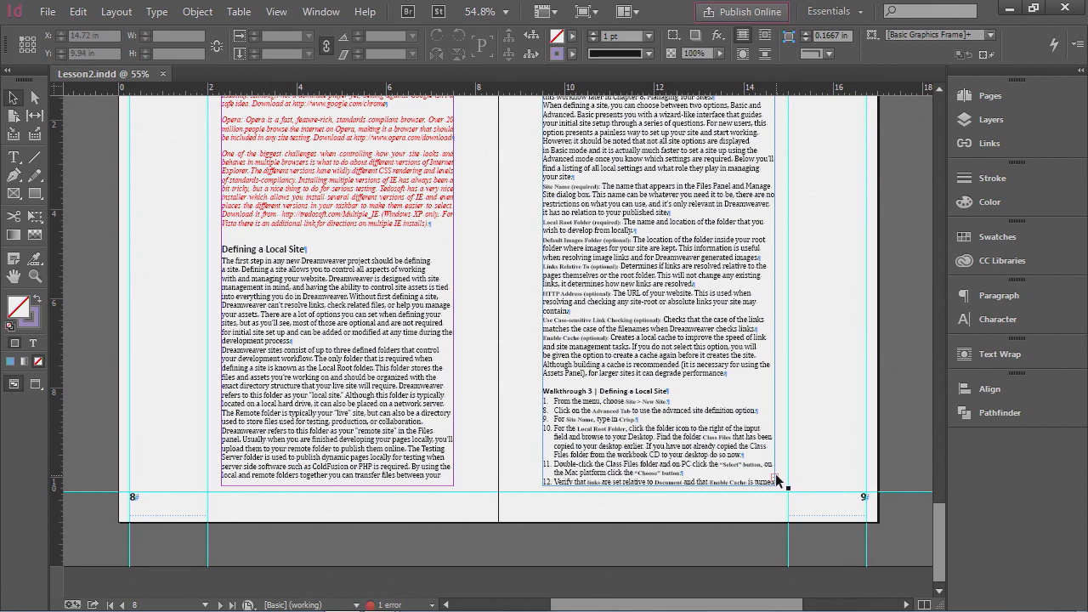
click(776, 482)
click(776, 480)
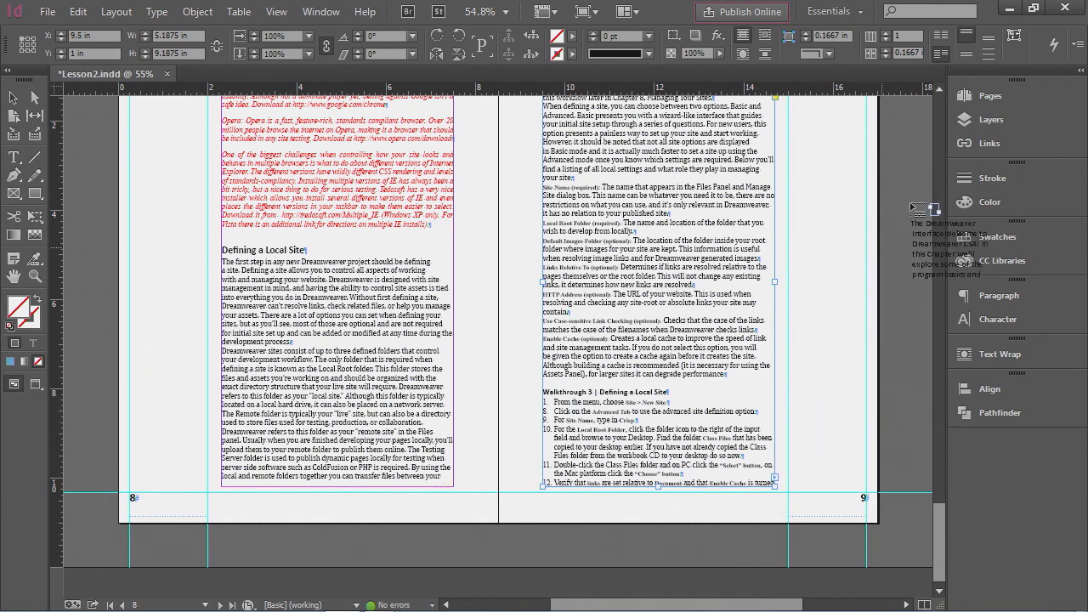
click(992, 96)
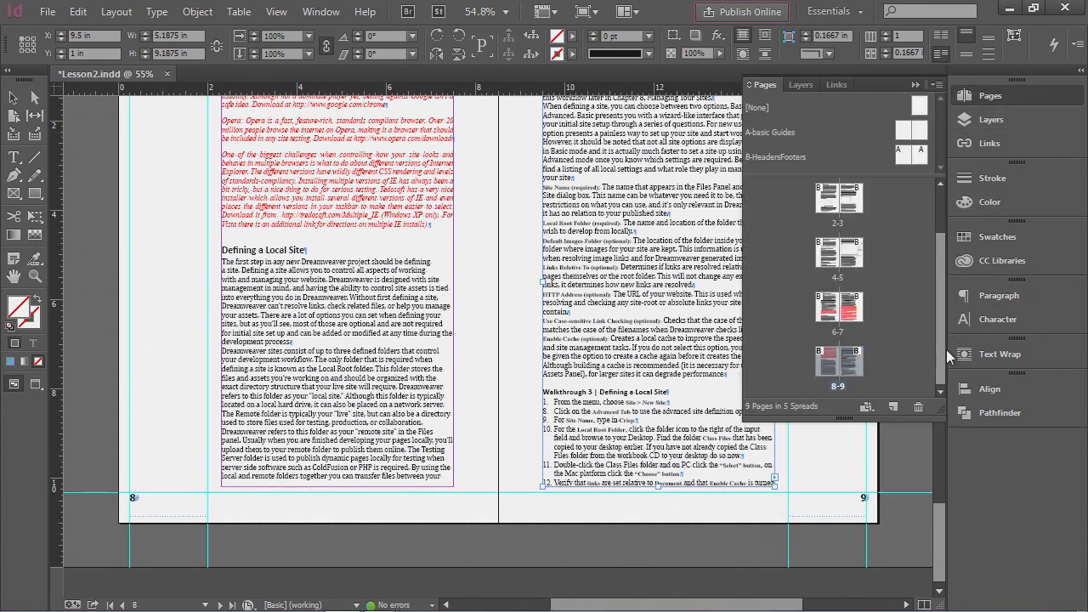
click(893, 406)
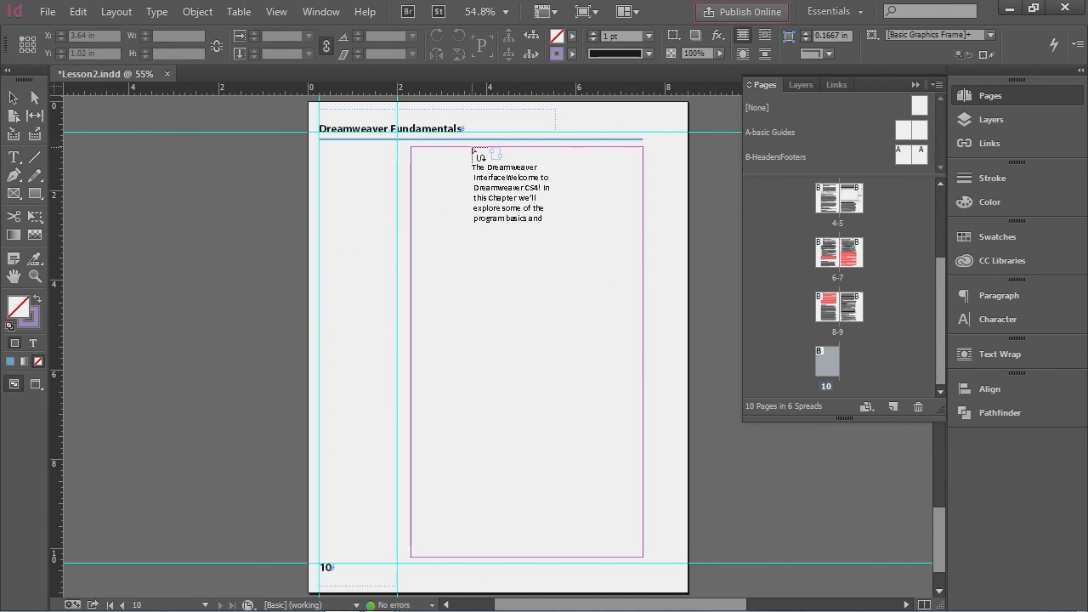
click(474, 151)
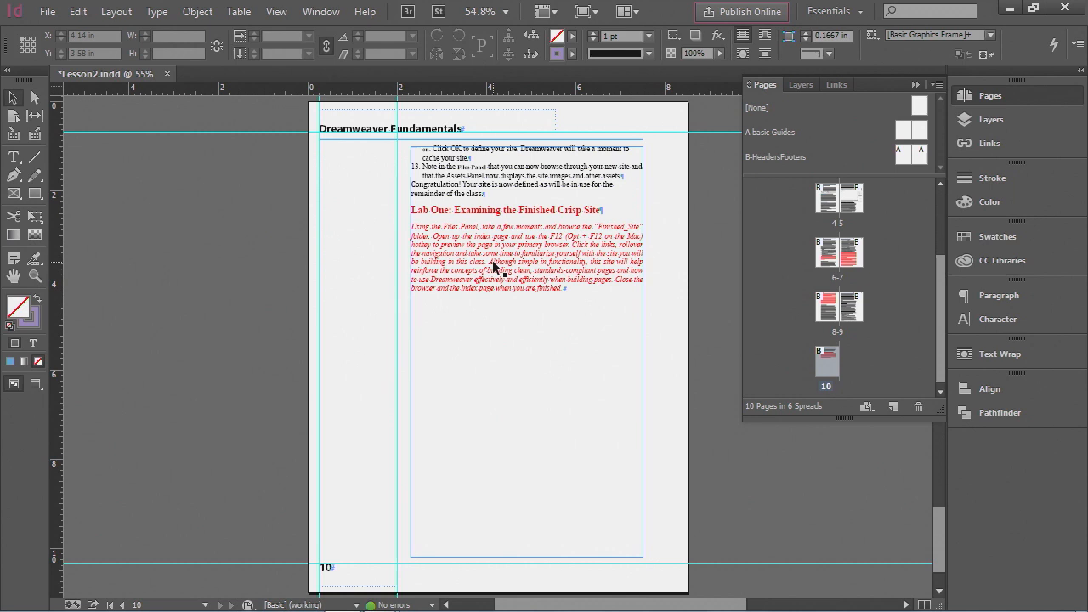
- Start a PDF export with the Smallest File Size preset into the Lesson8 folder, declining to overwrite DWFundChp1.pdf
click(170, 267)
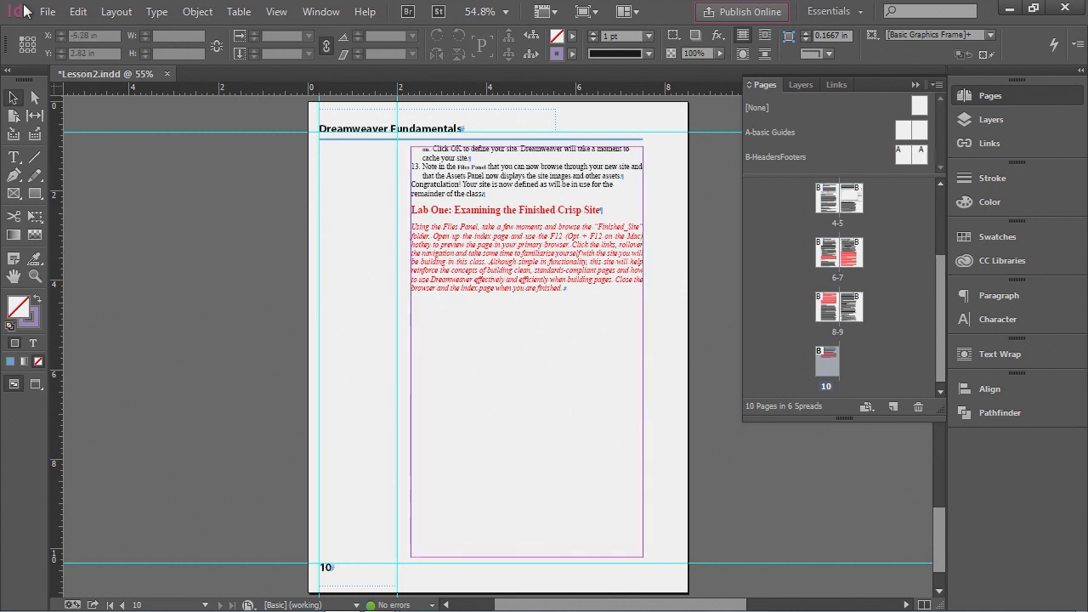
click(47, 12)
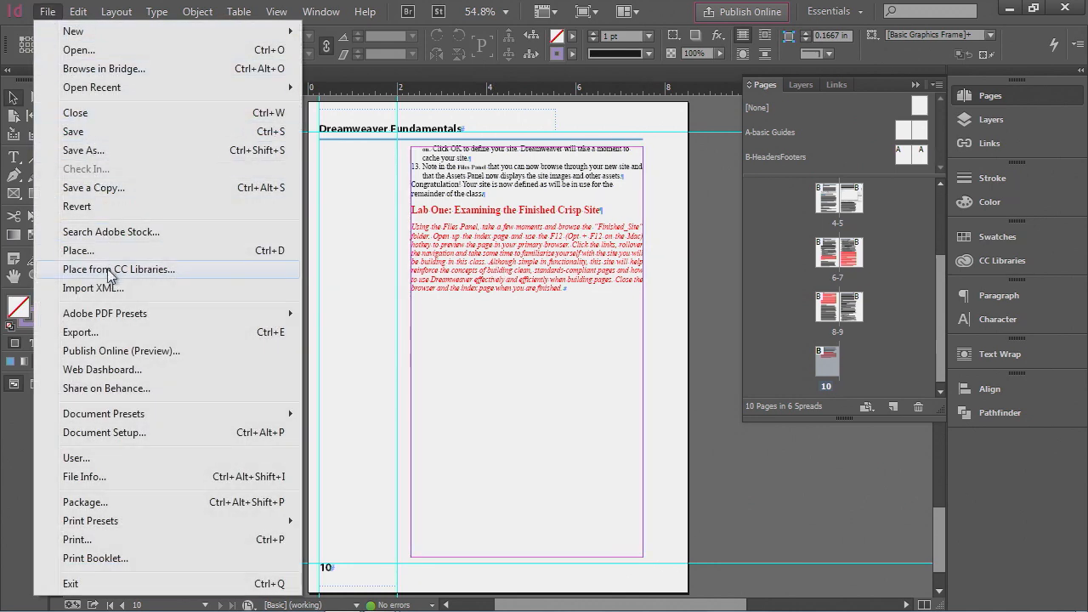
mouse_move(116, 317)
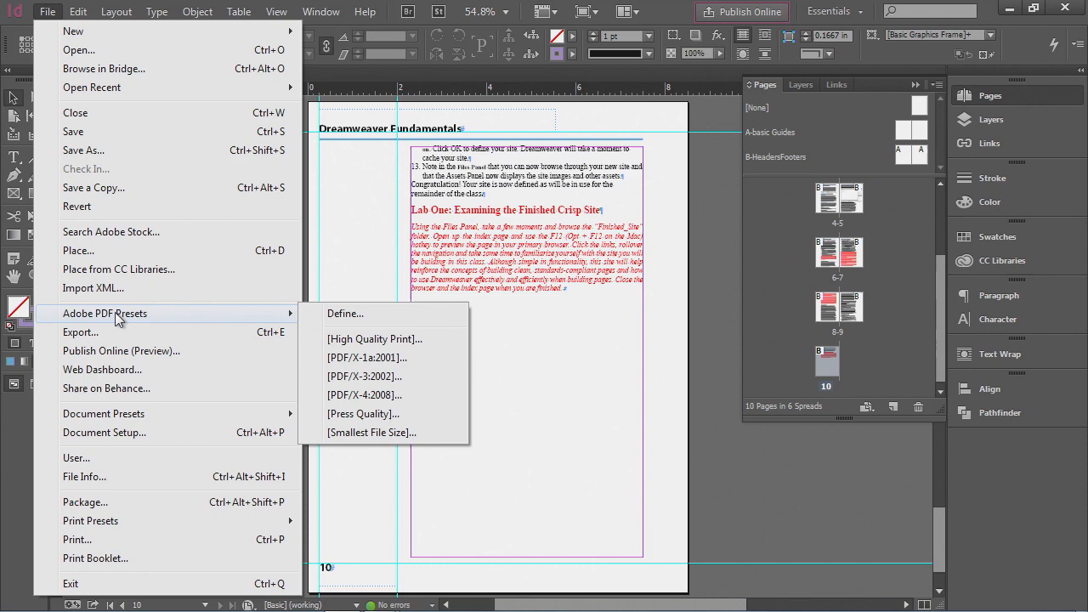
click(394, 433)
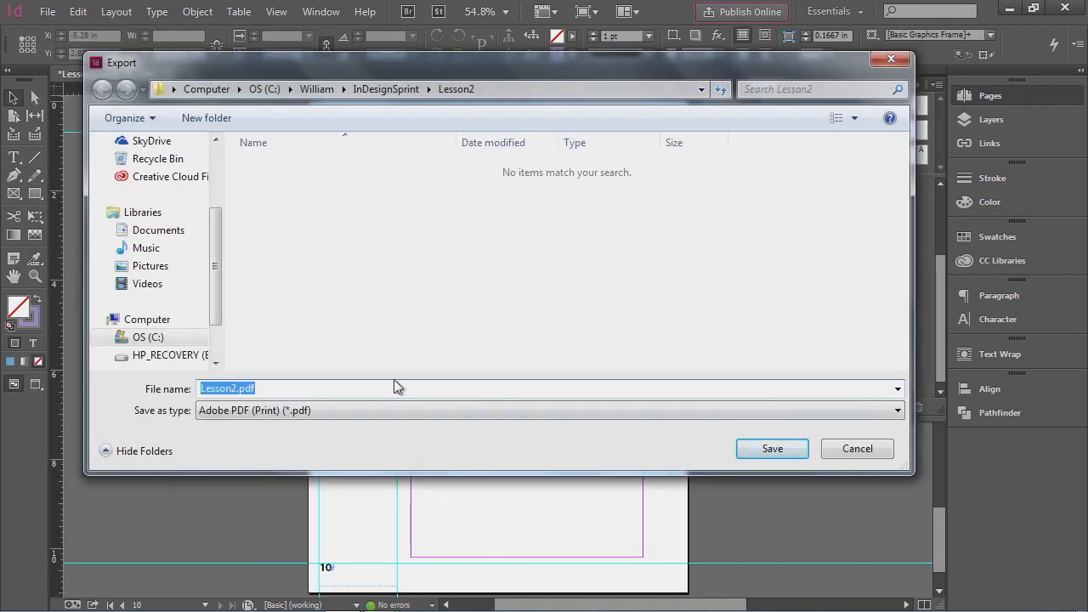
click(408, 91)
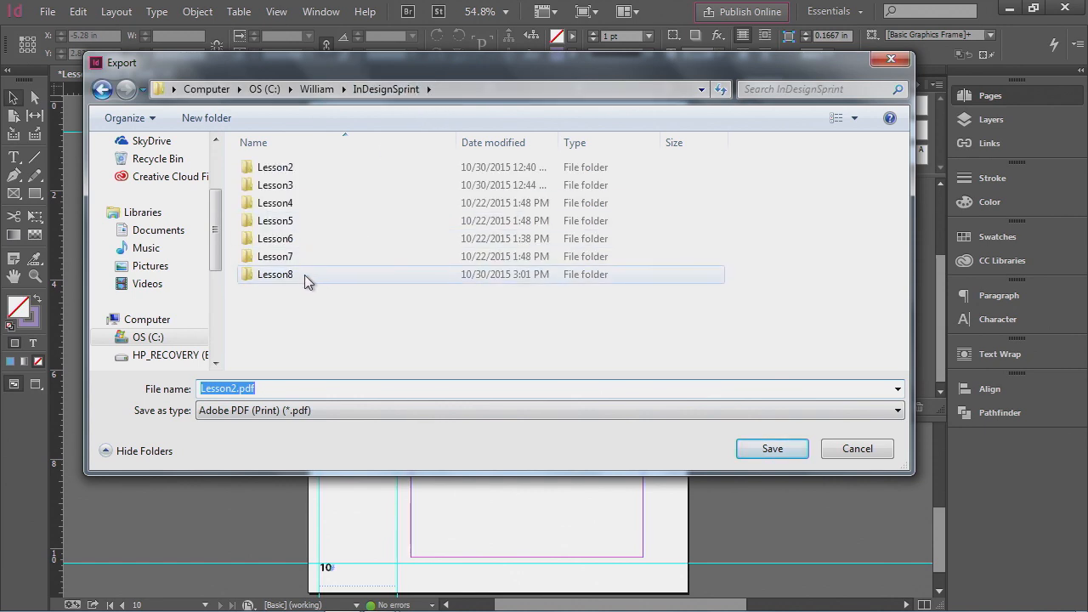
double_click(275, 275)
click(299, 388)
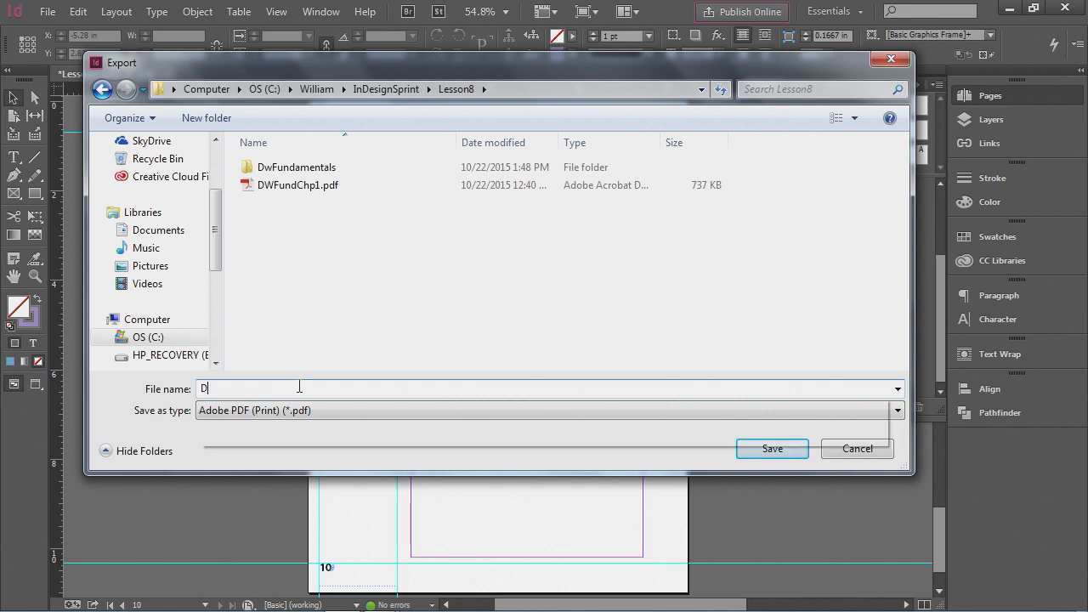
text(DW)
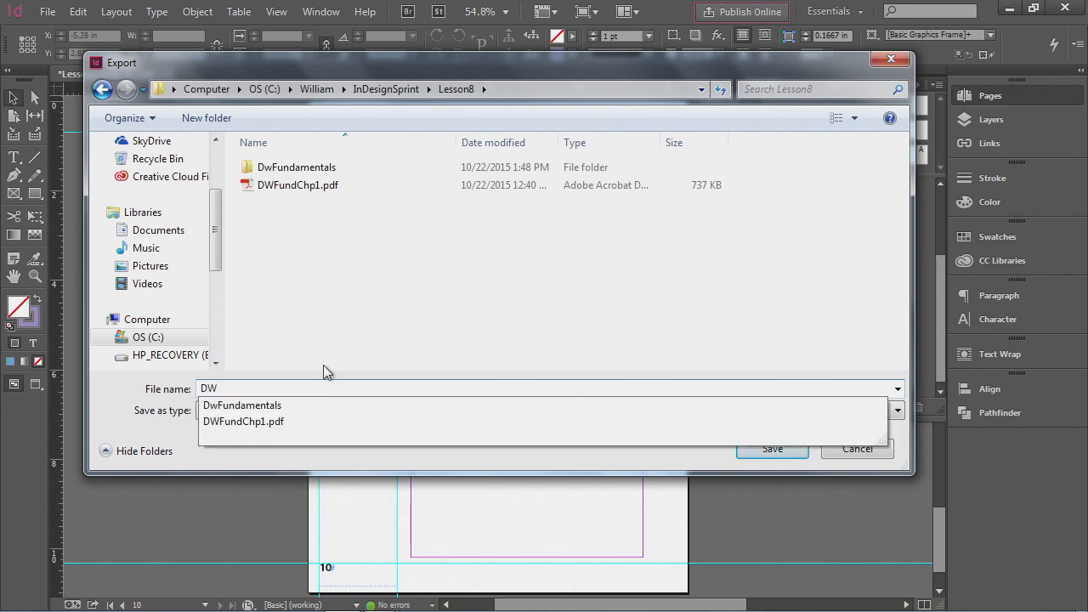
click(262, 419)
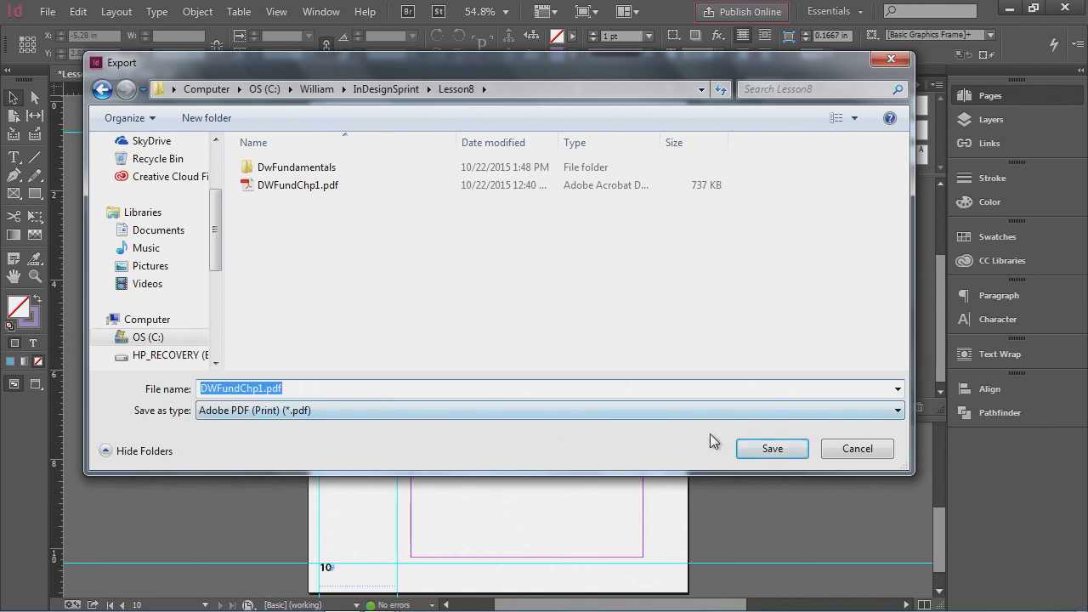
click(776, 449)
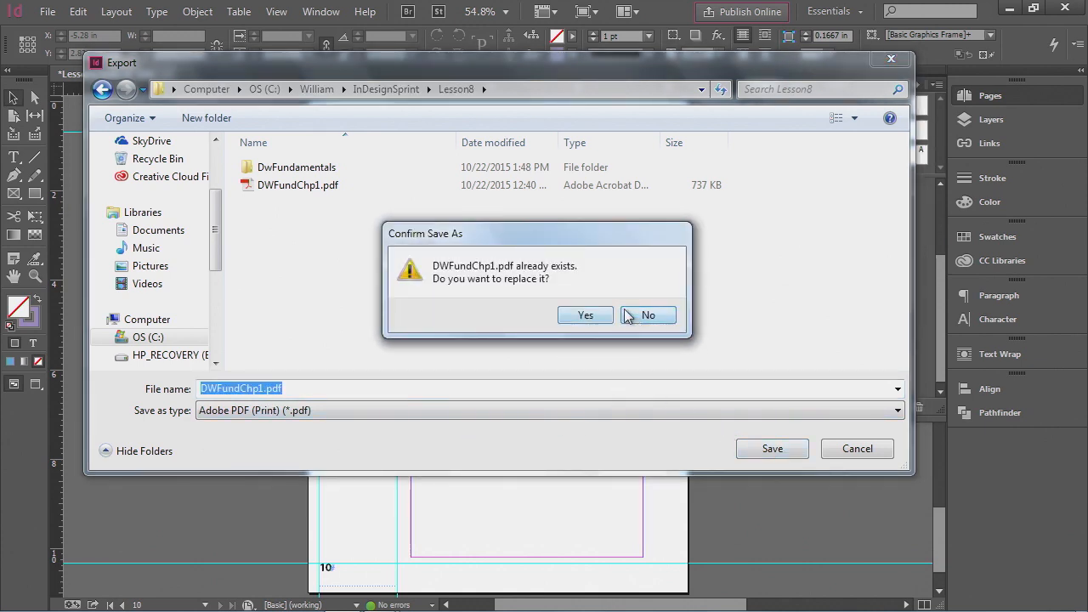
click(639, 314)
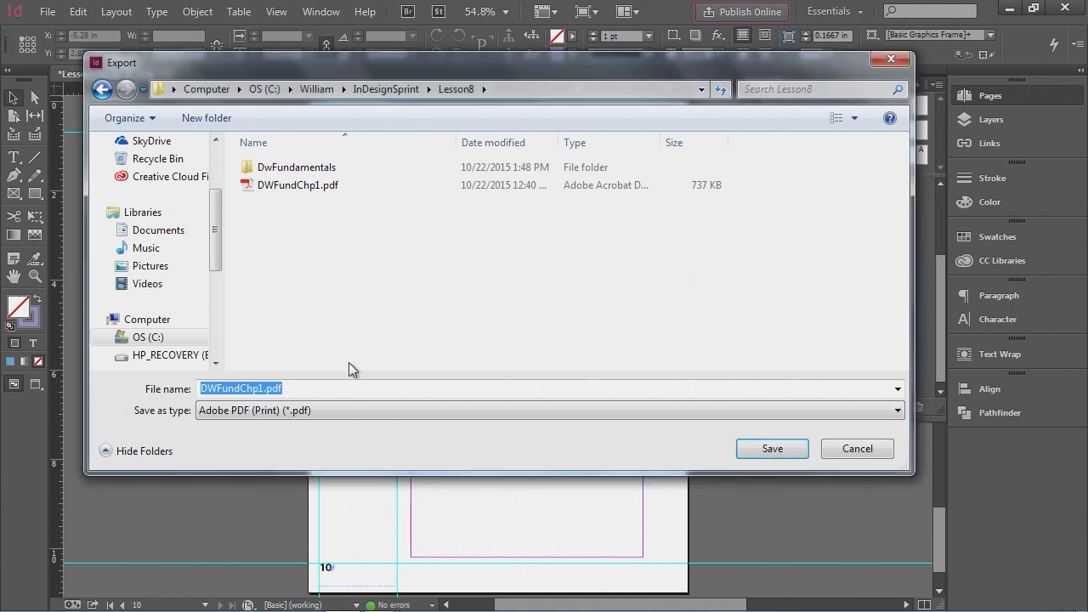
- Name the export DWproof.pdf and export it, continuing past the transparency blend space warning
click(255, 391)
double_click(255, 390)
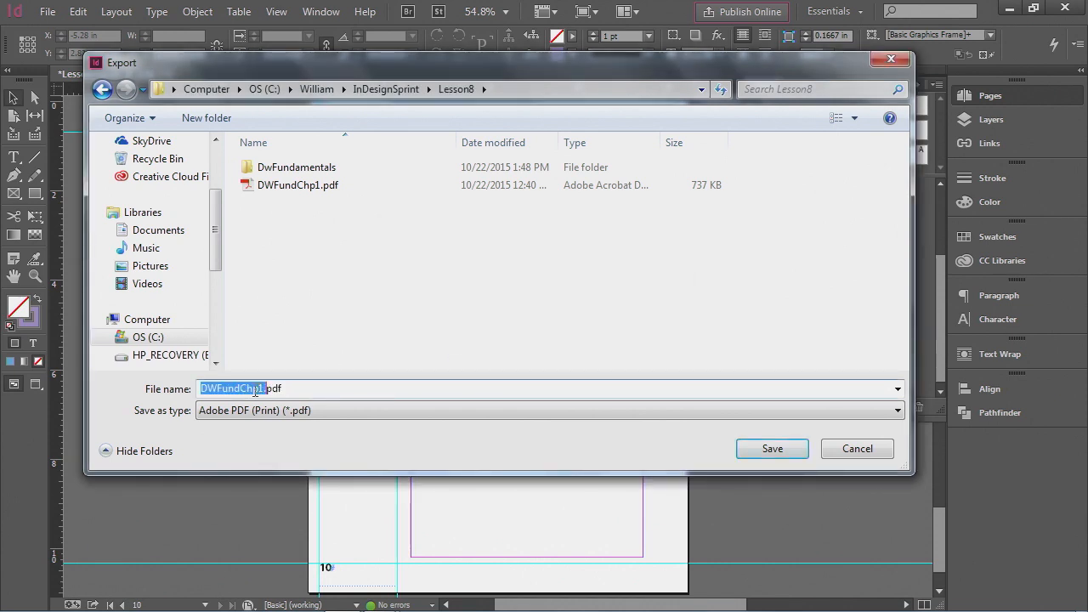
text(DWproo)
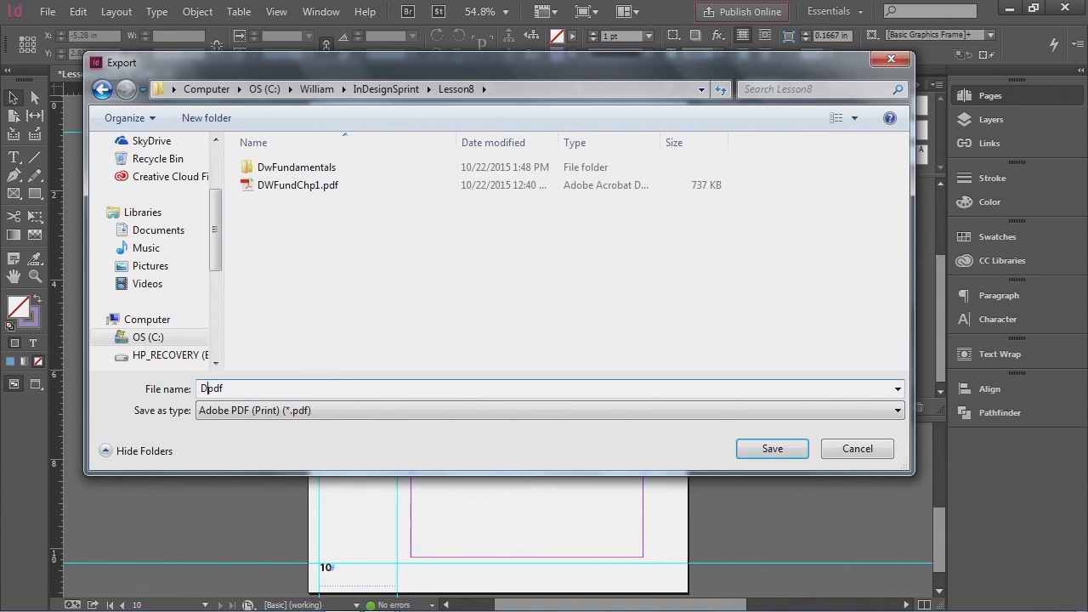
text(f.)
click(768, 451)
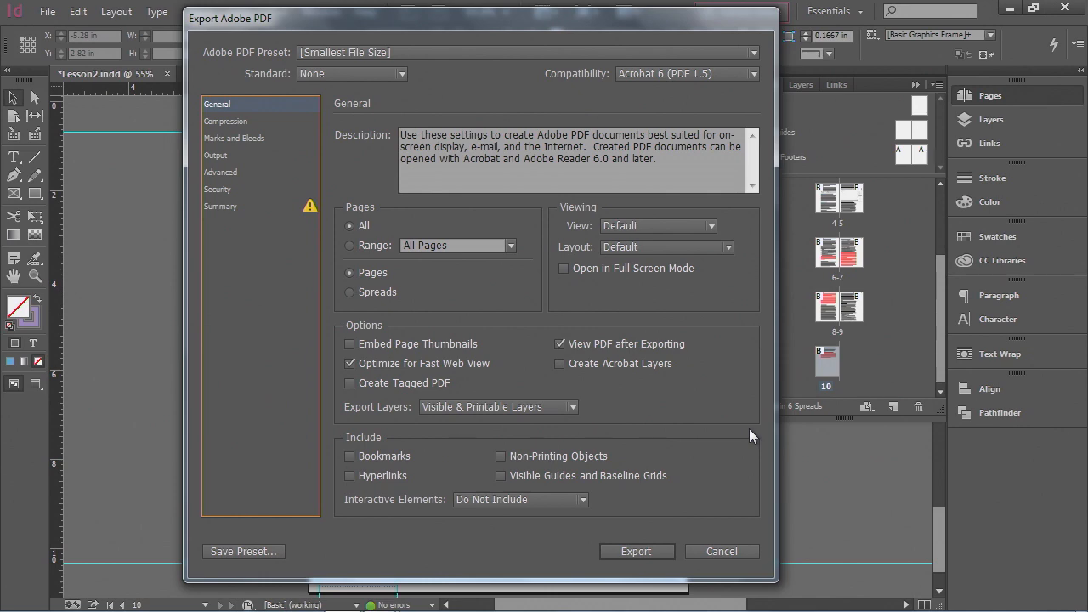
click(644, 551)
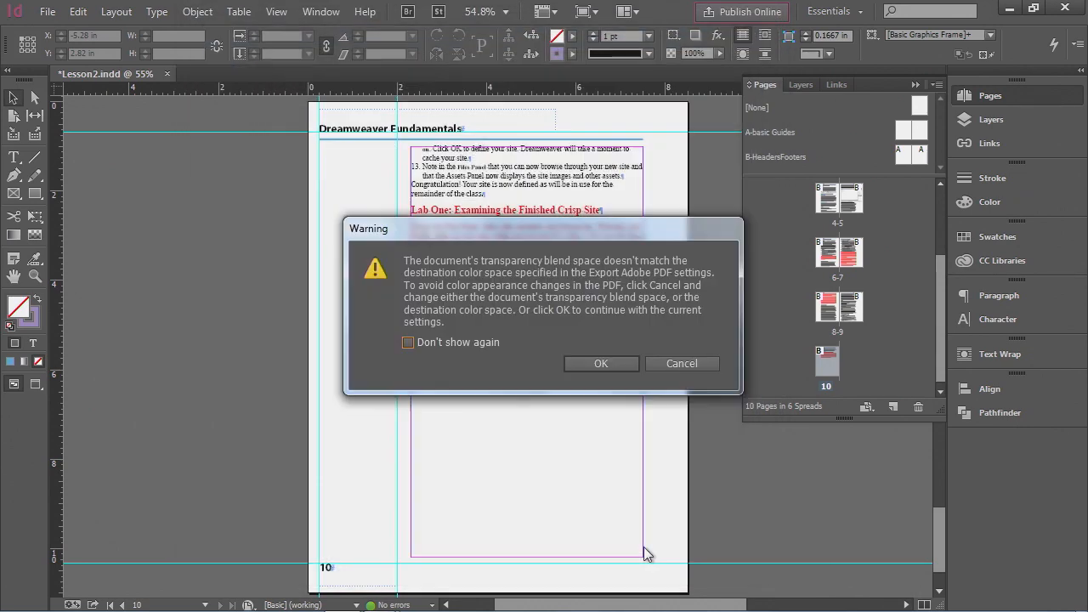
drag(581, 229, 443, 201)
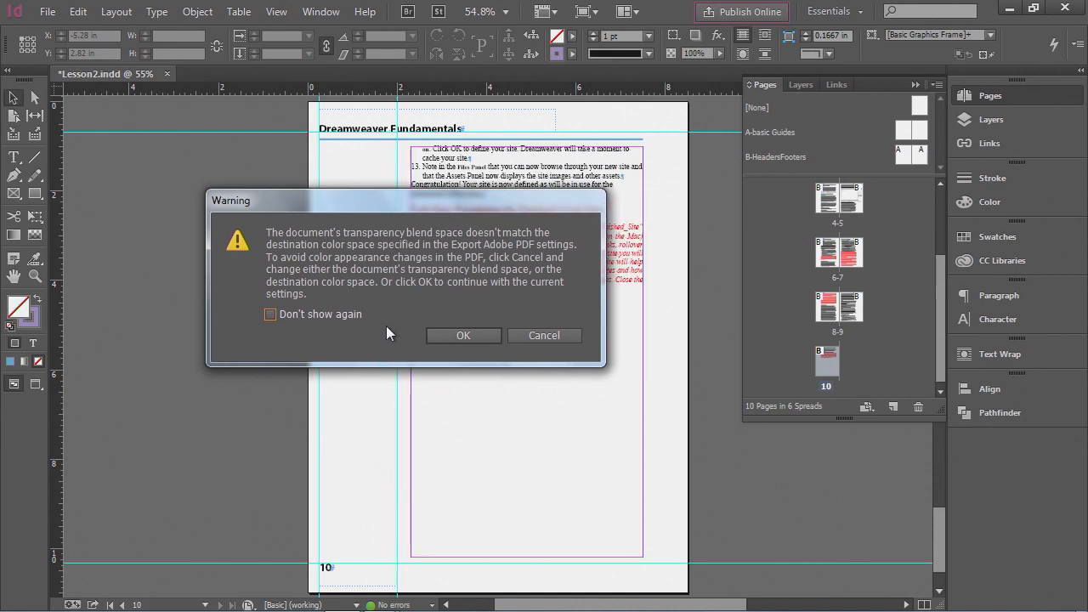
click(448, 334)
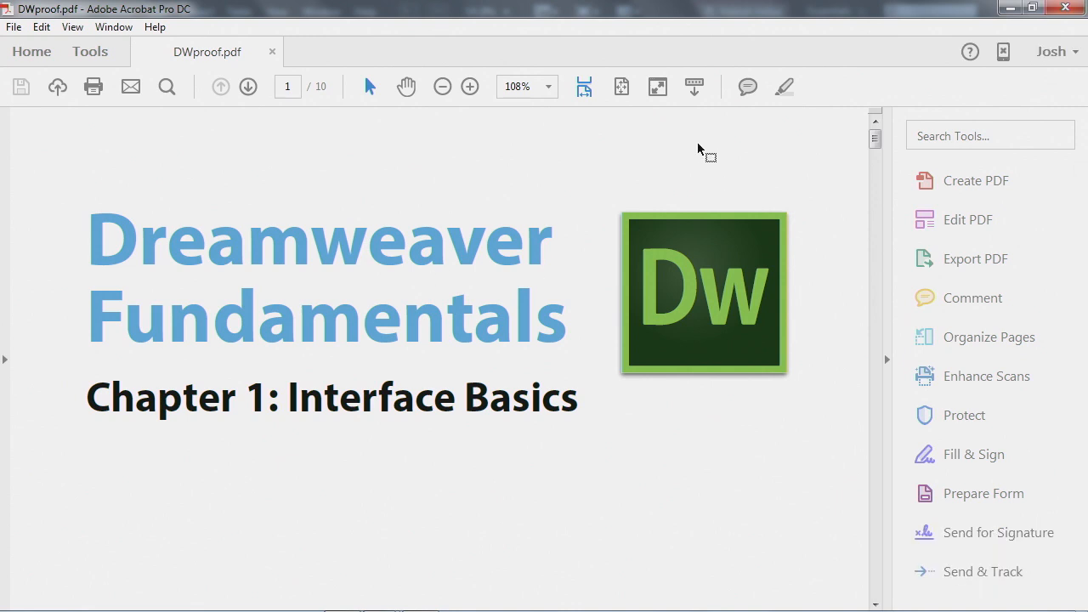
- Scroll through the exported DWproof PDF pages in Acrobat, then close Acrobat
click(629, 94)
scroll(586, 307, down, 2)
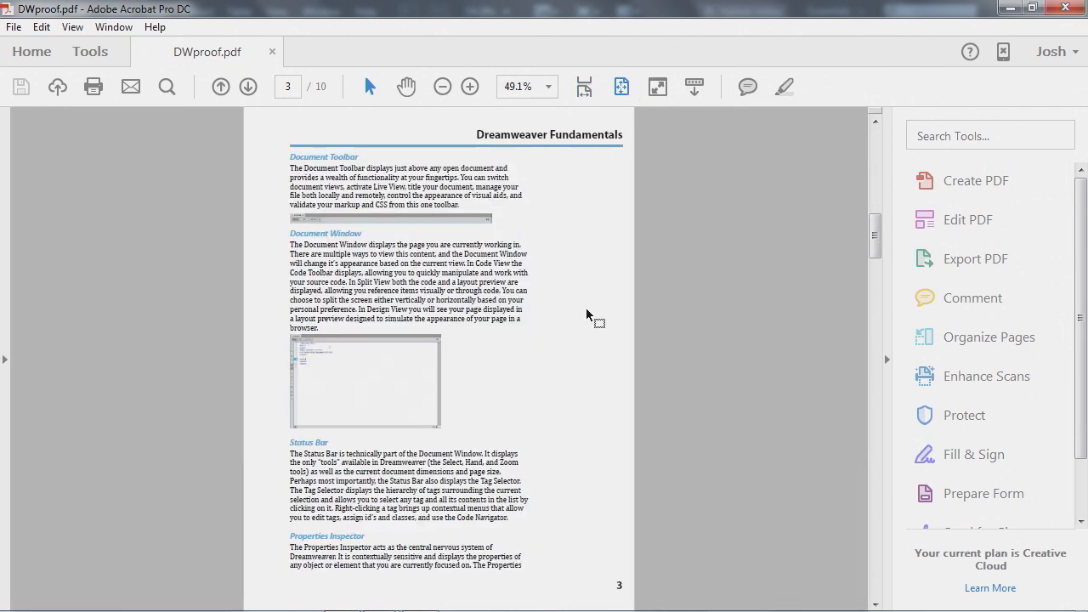
scroll(586, 308, down, 3)
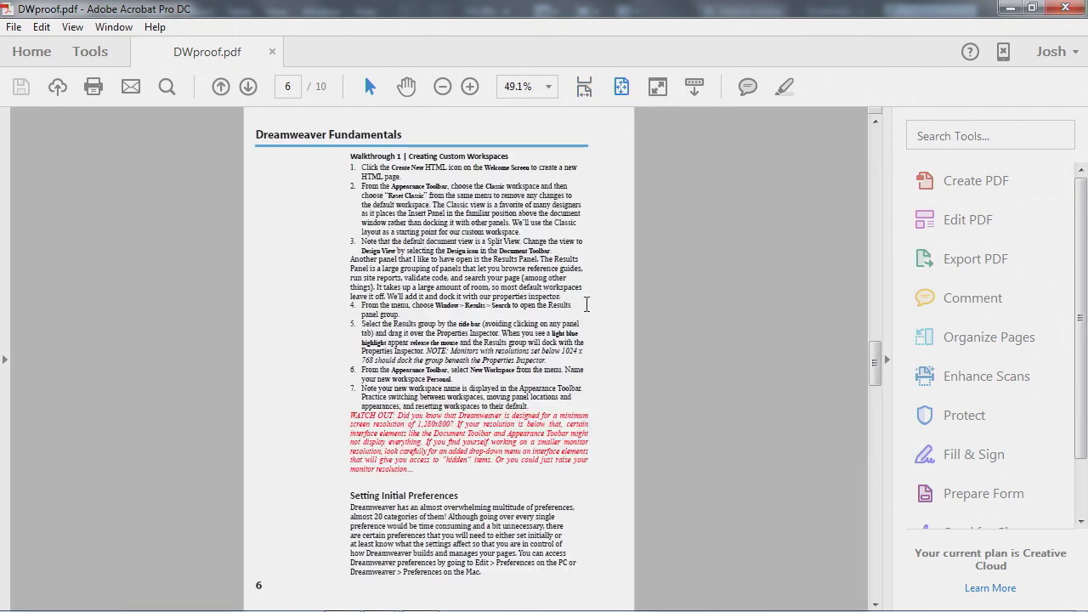
click(701, 358)
click(1067, 10)
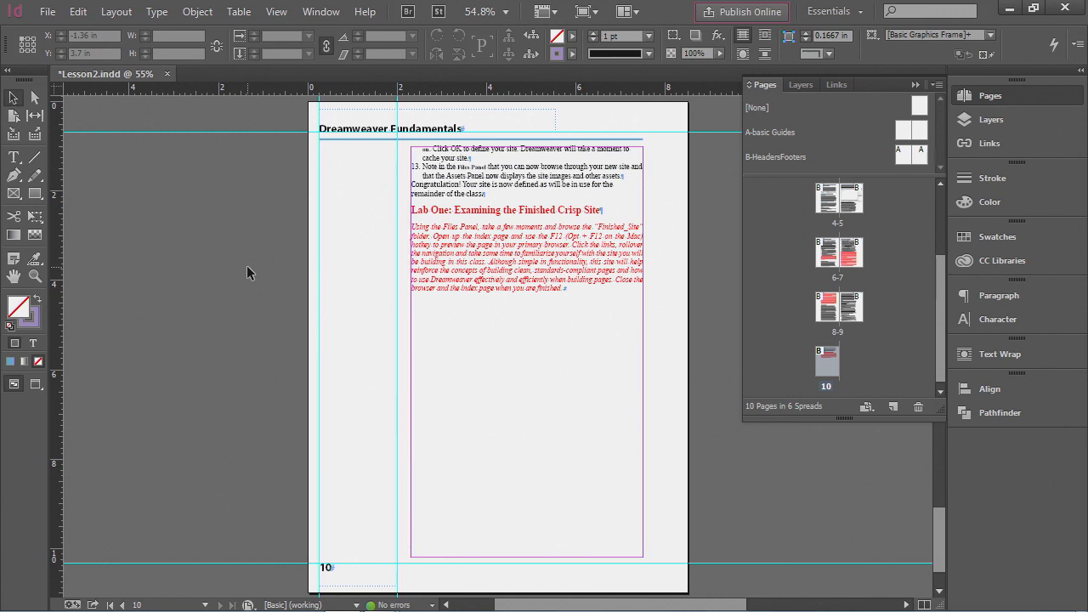
- Start packaging the document, saving it first and continuing past the printing instructions
click(49, 13)
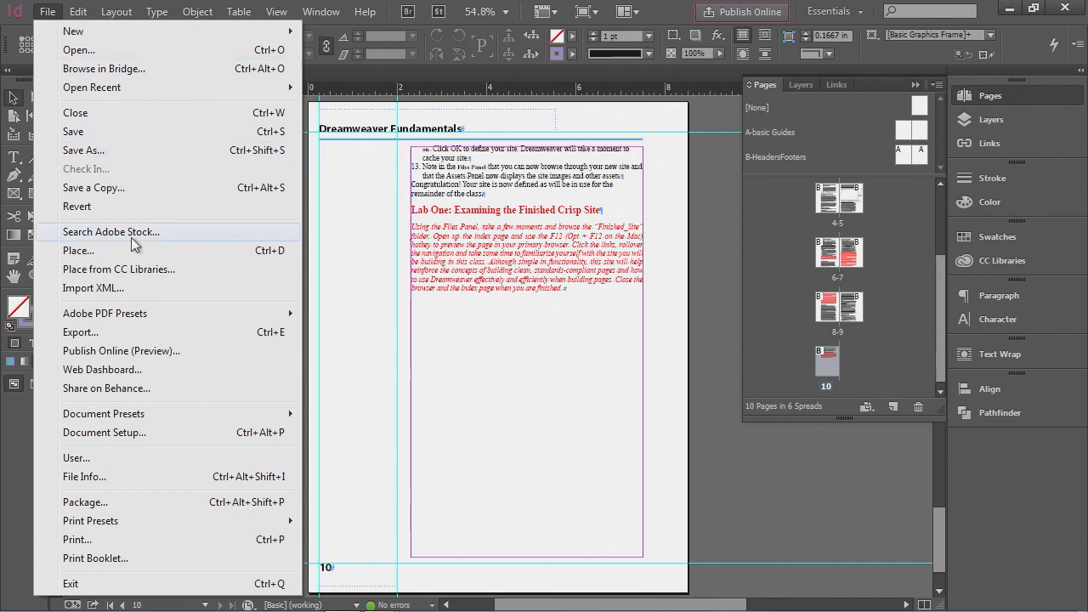
click(124, 504)
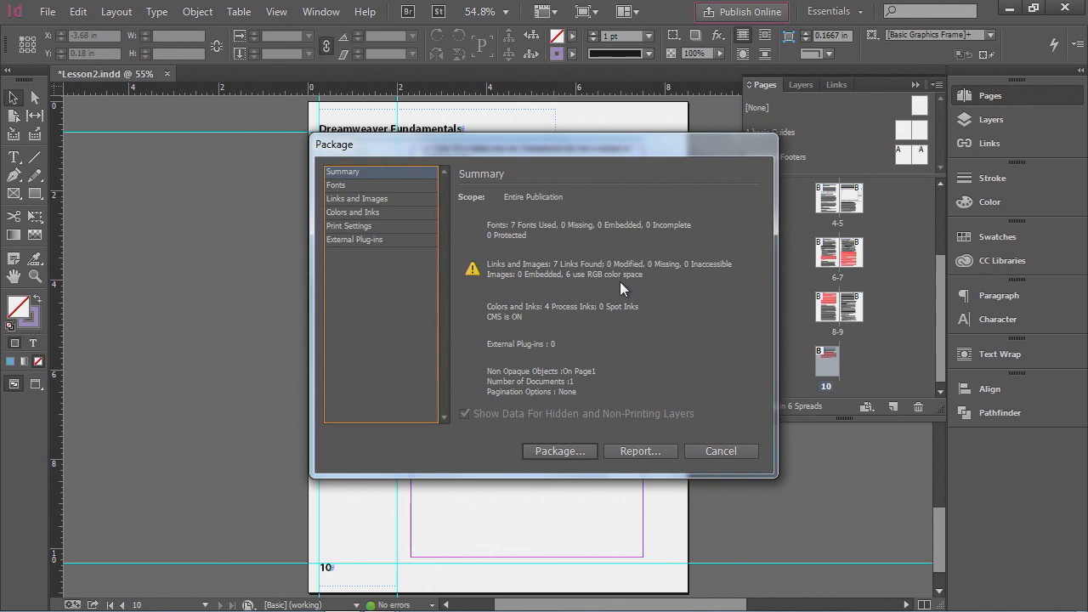
click(548, 449)
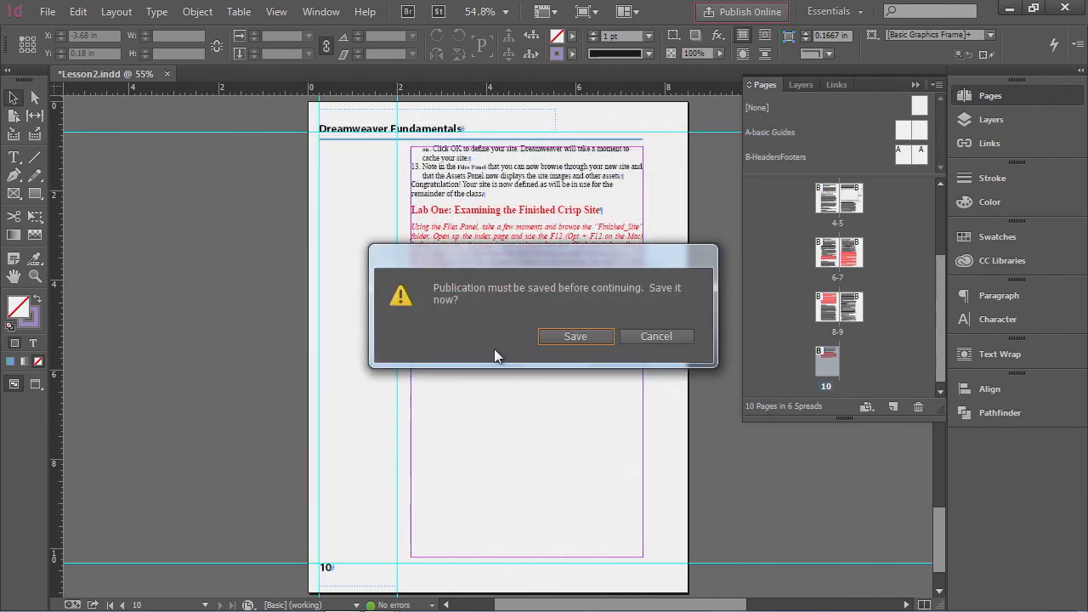
click(572, 340)
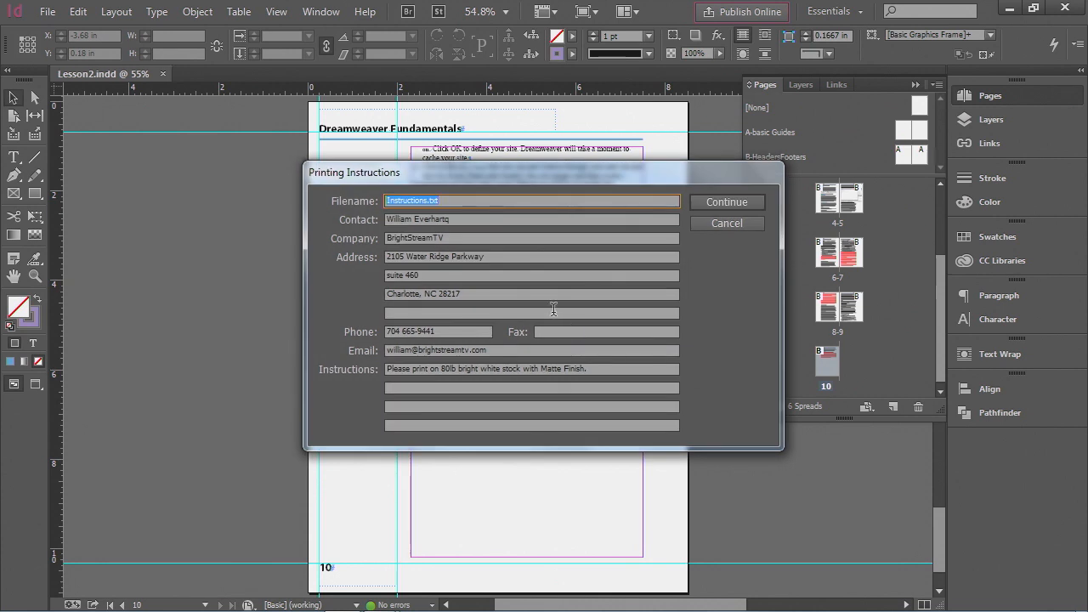
click(470, 219)
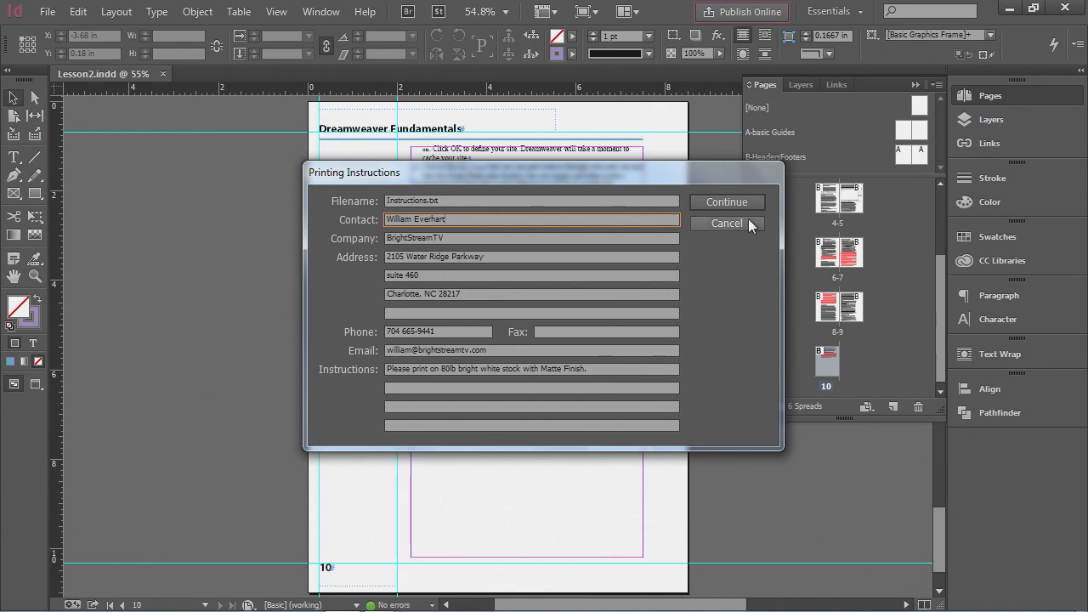
click(725, 204)
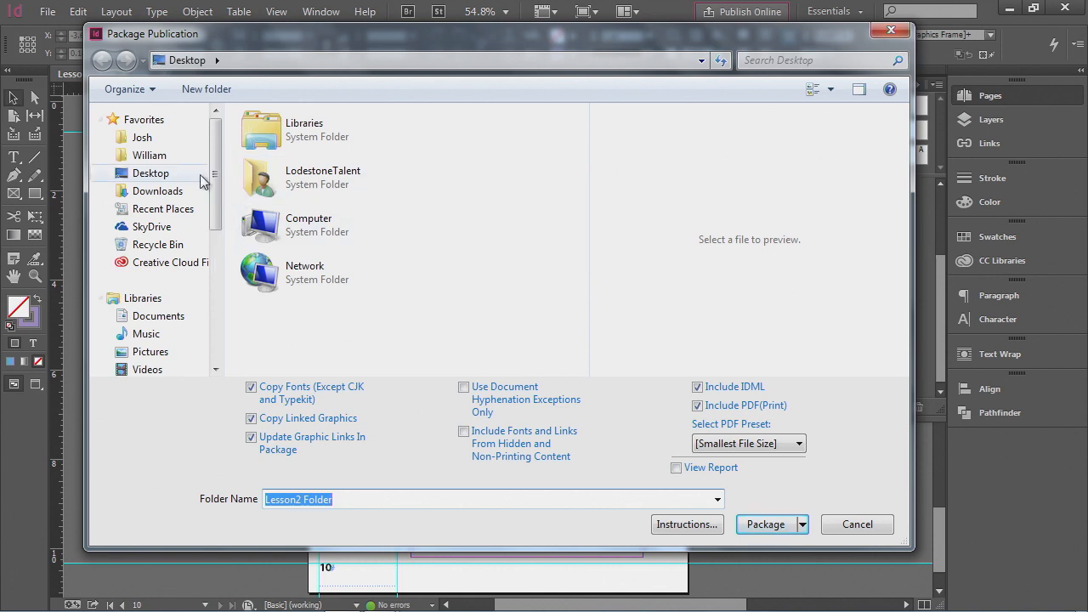
- Package the publication into a folder named DWFundChp1 inside the Lesson8 folder
click(150, 154)
double_click(288, 142)
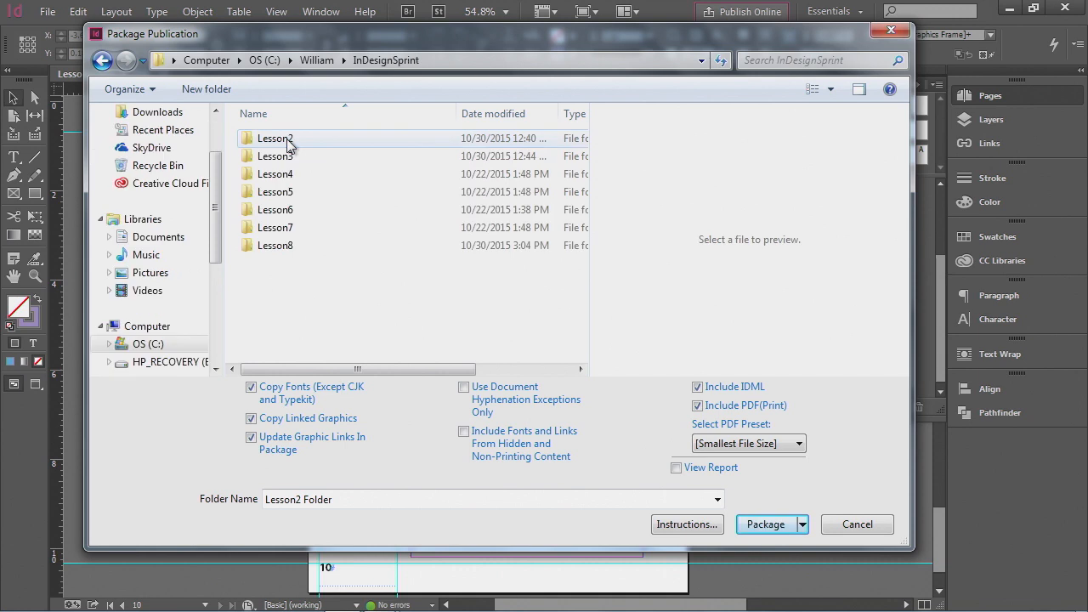
double_click(275, 246)
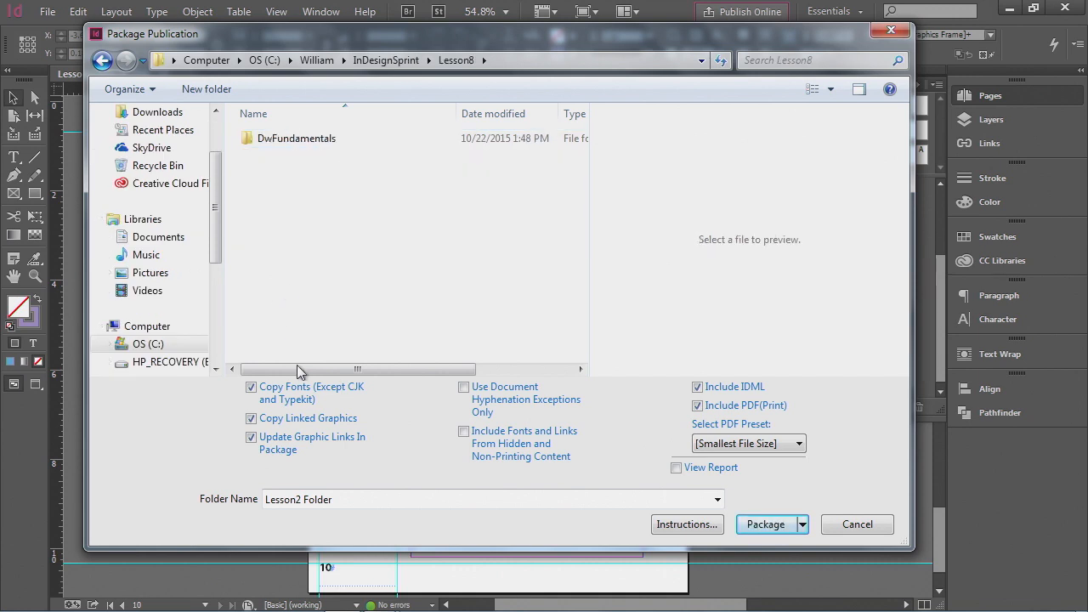
click(343, 502)
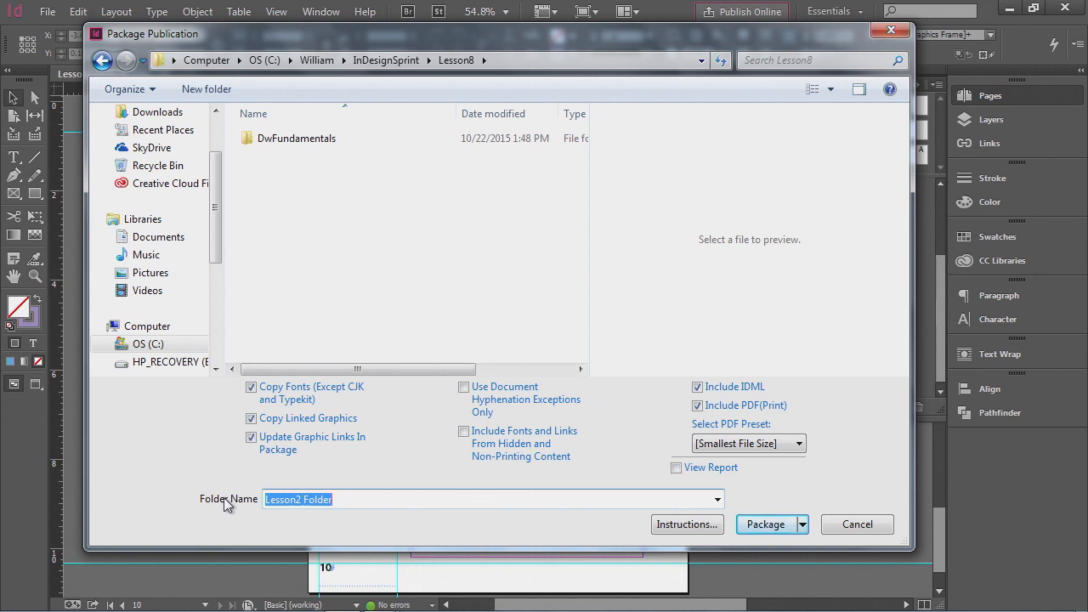
text(DW)
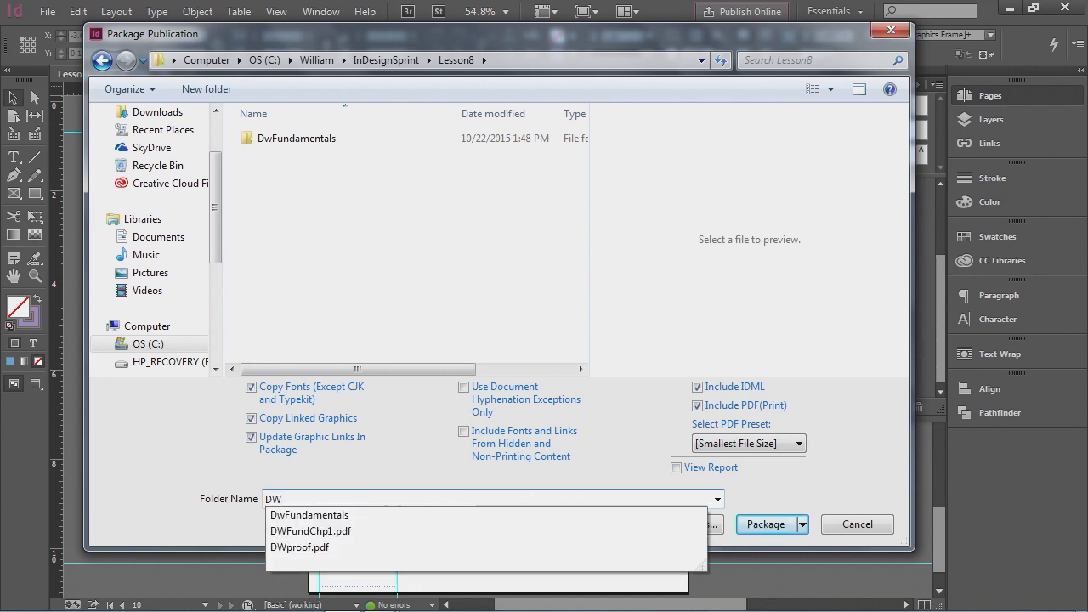
text(Fund)
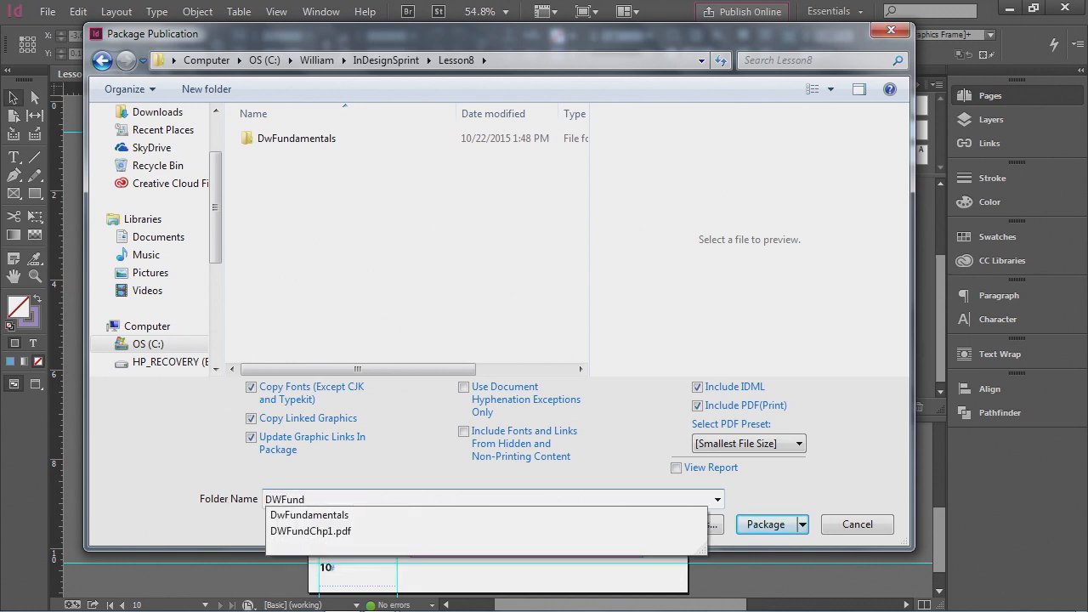
text(Chp1)
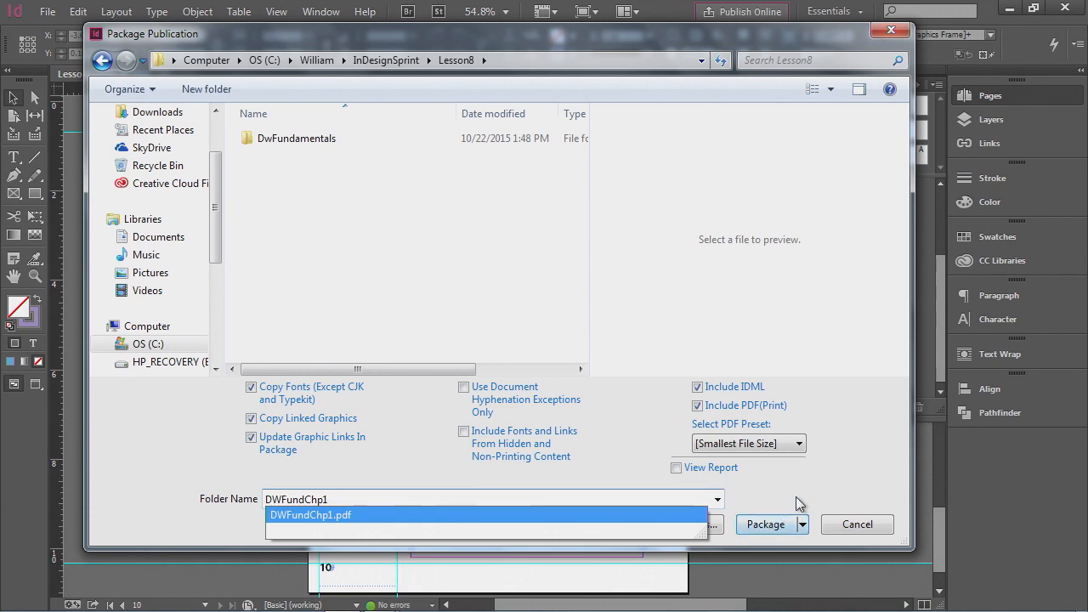
click(779, 523)
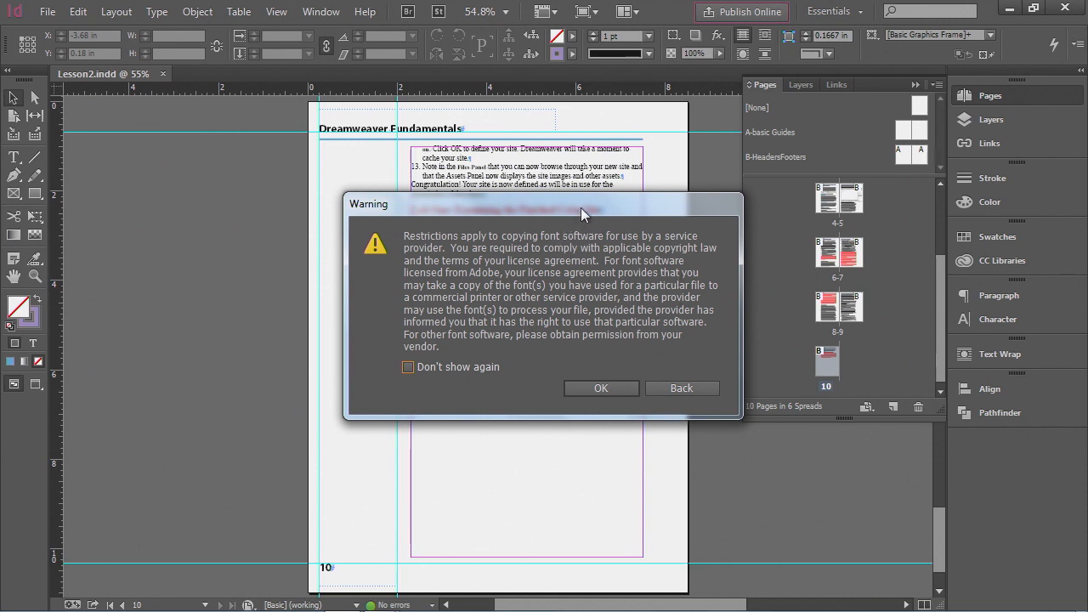
- Accept the font copying and transparency warnings to complete the package
drag(581, 207, 505, 205)
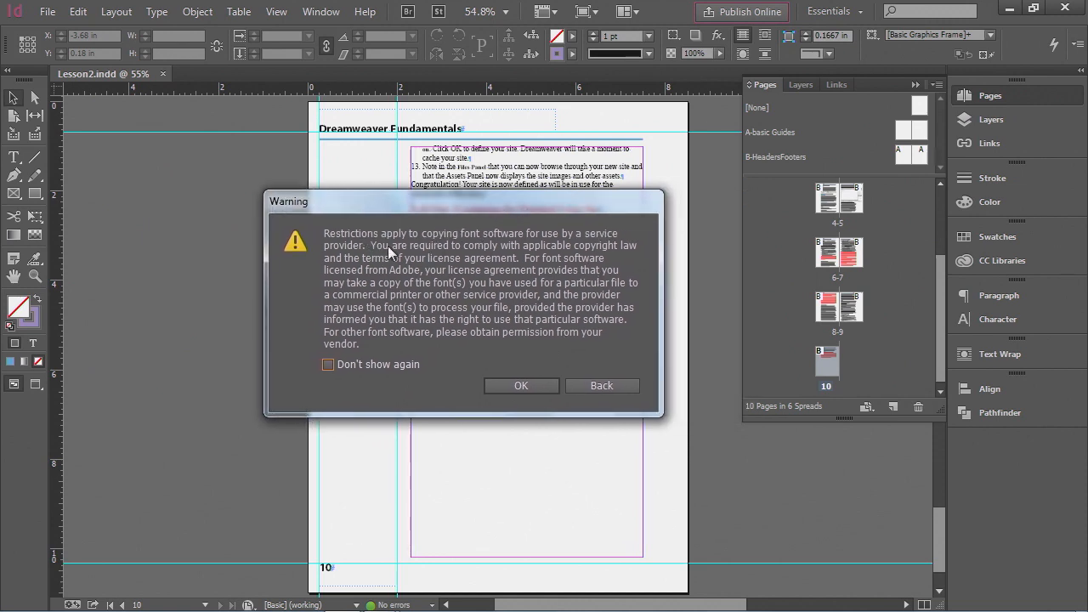
click(525, 385)
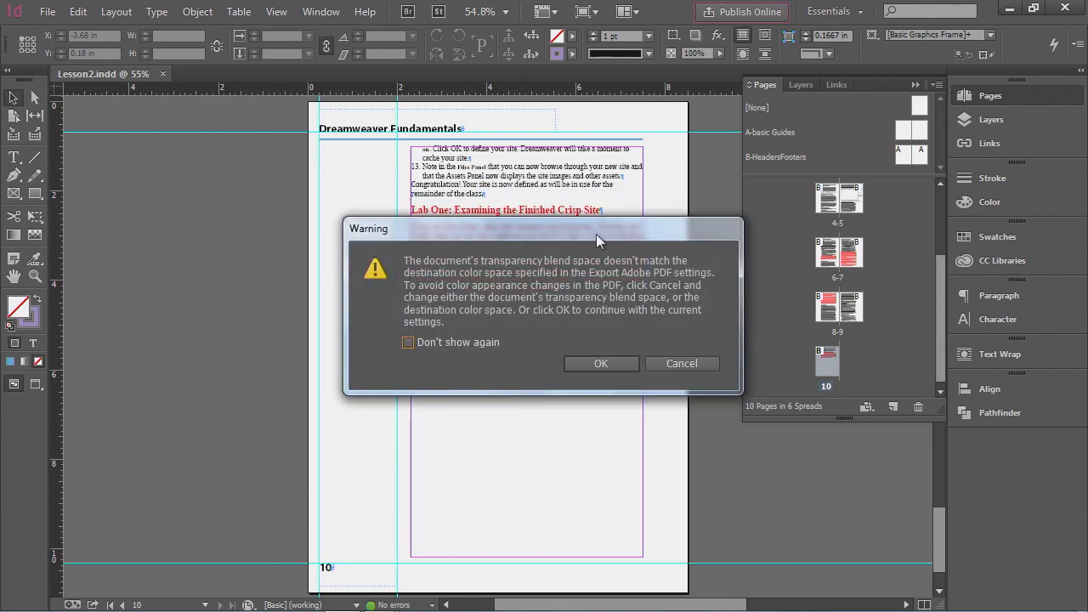
drag(595, 234, 487, 219)
click(498, 350)
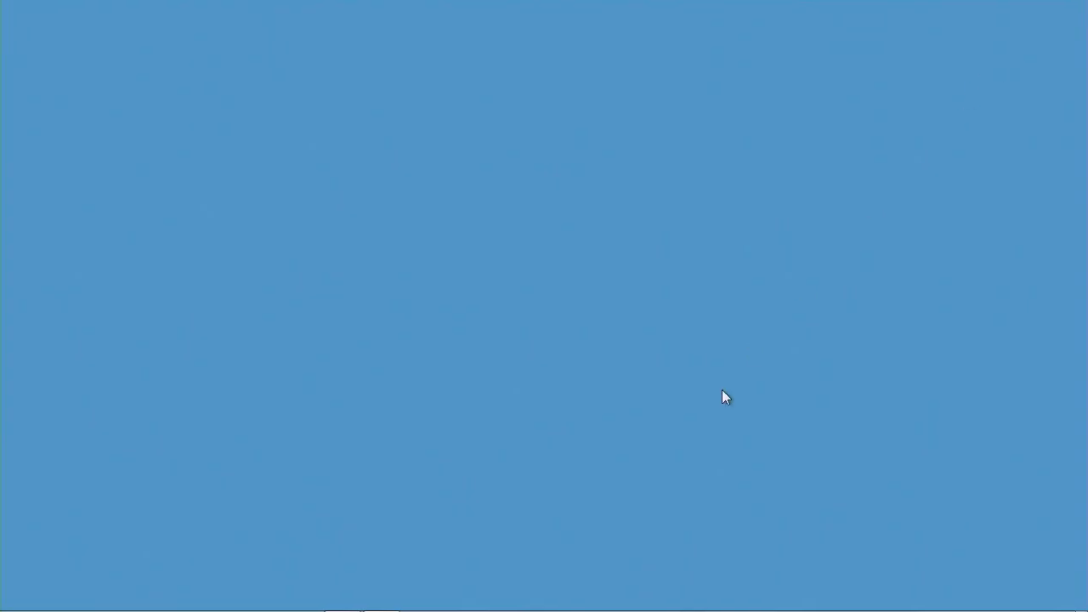
- Open File Explorer and navigate to the DWFundChp1 package folder inside InDesignSprint's Lesson8 folder
mouse_move(618, 608)
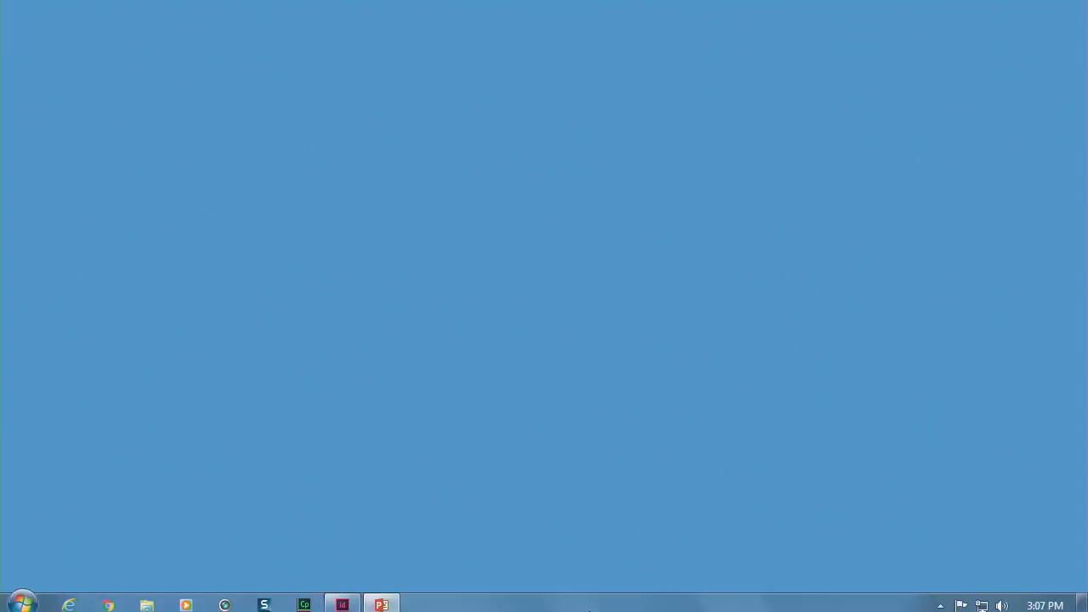
click(147, 600)
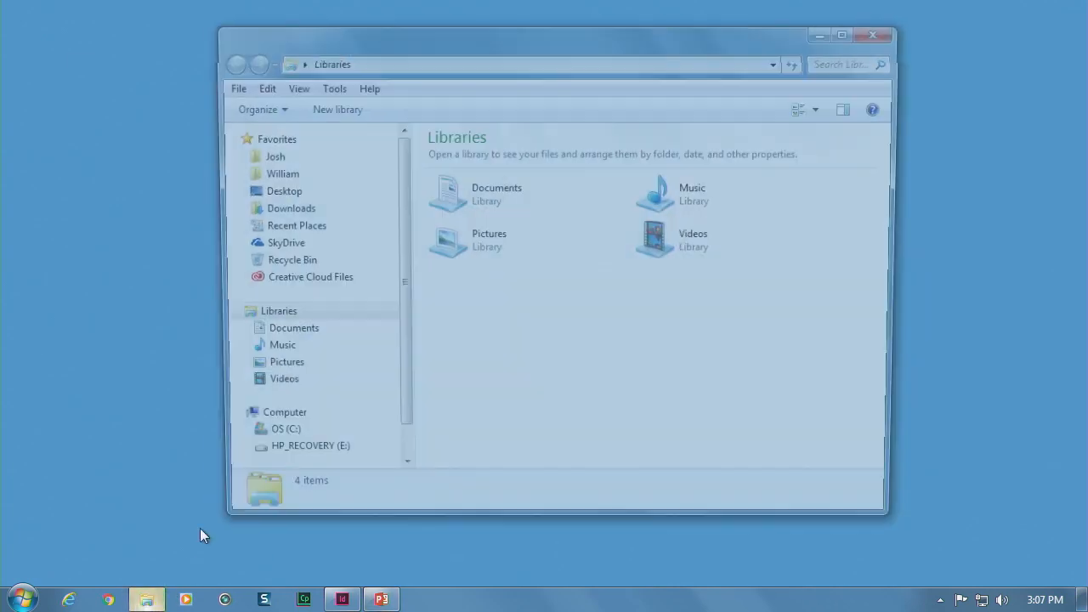
click(274, 174)
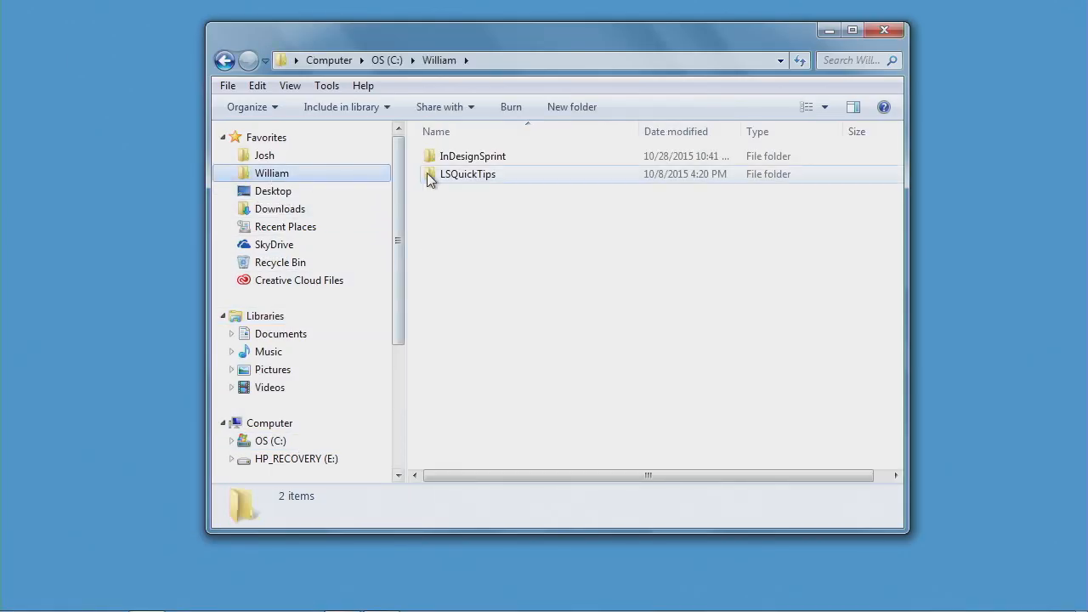
click(468, 163)
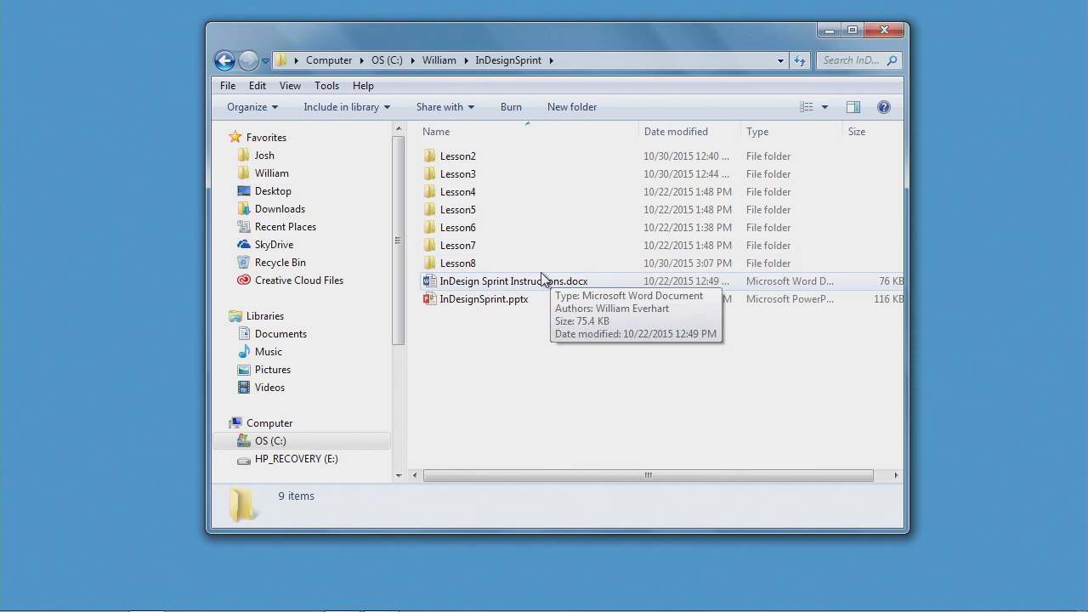
double_click(455, 263)
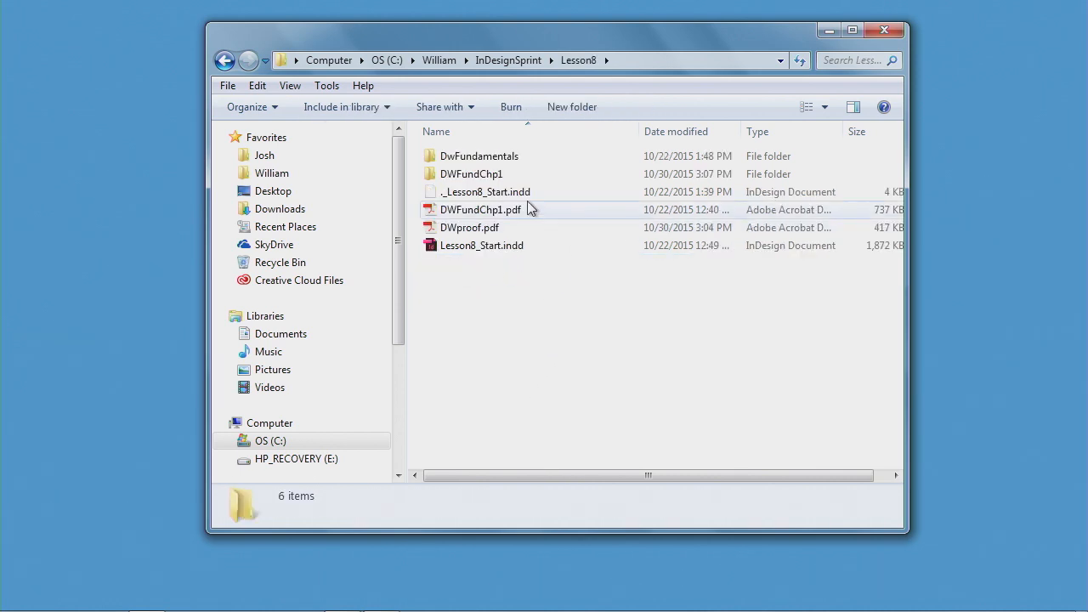
click(444, 177)
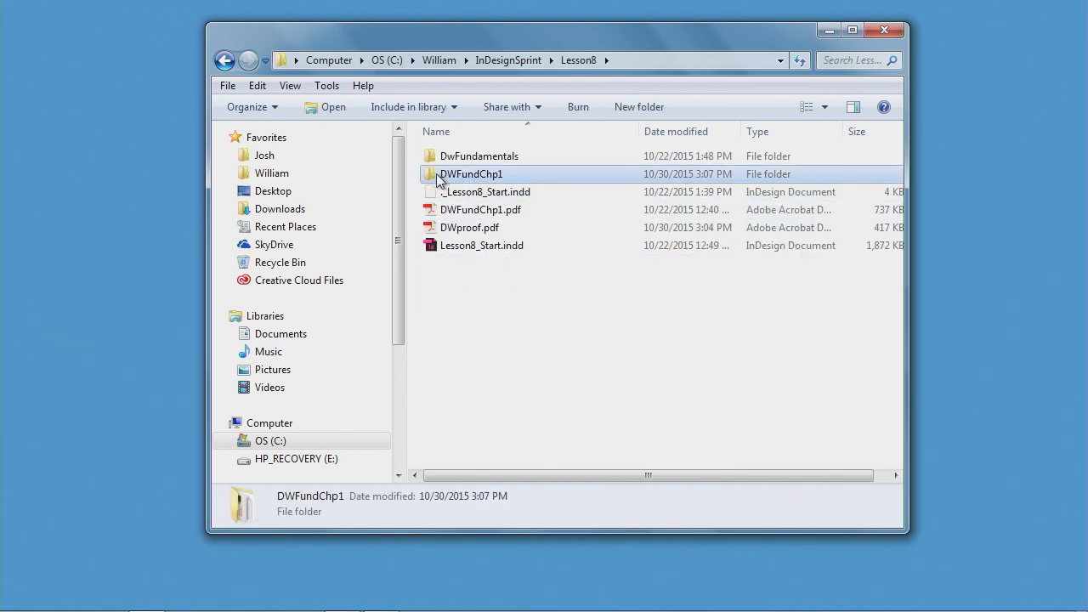
double_click(442, 176)
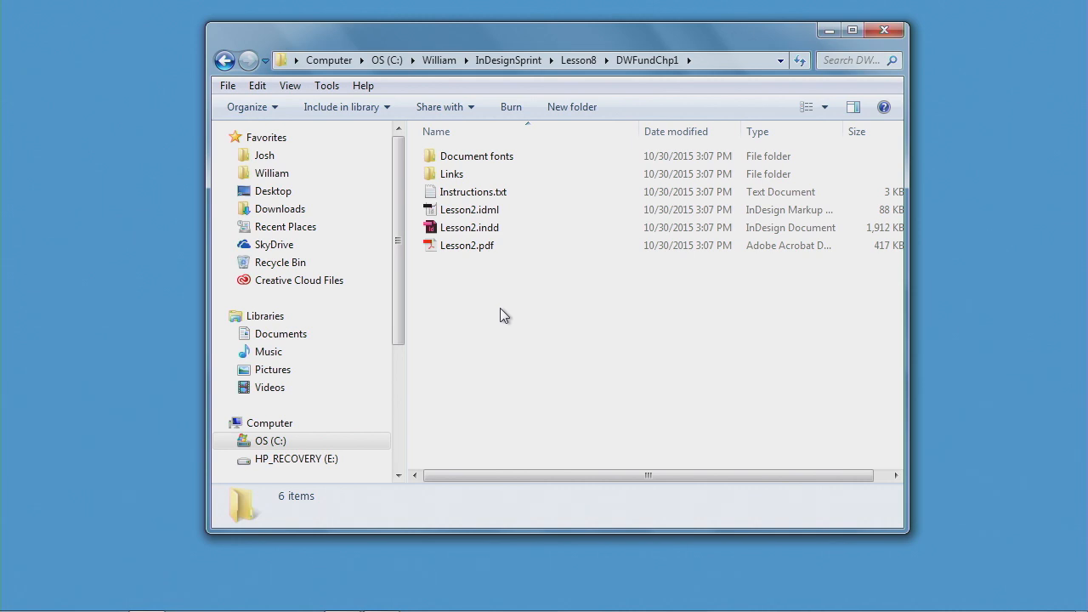
- Examine the packaged files, including the contents of the Document fonts and Links subfolders
click(456, 246)
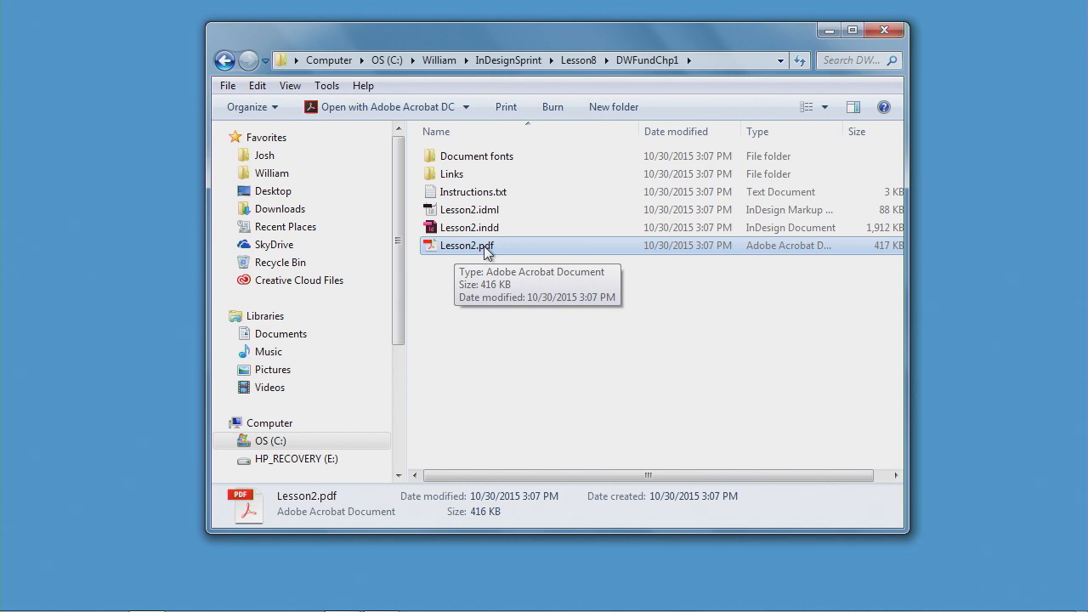
click(483, 231)
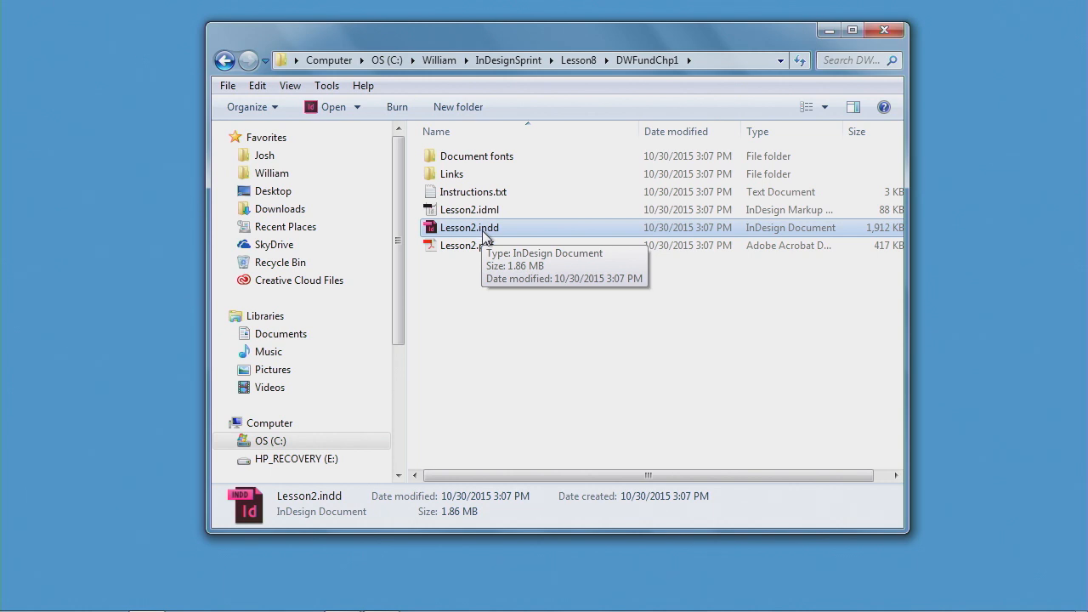
click(466, 211)
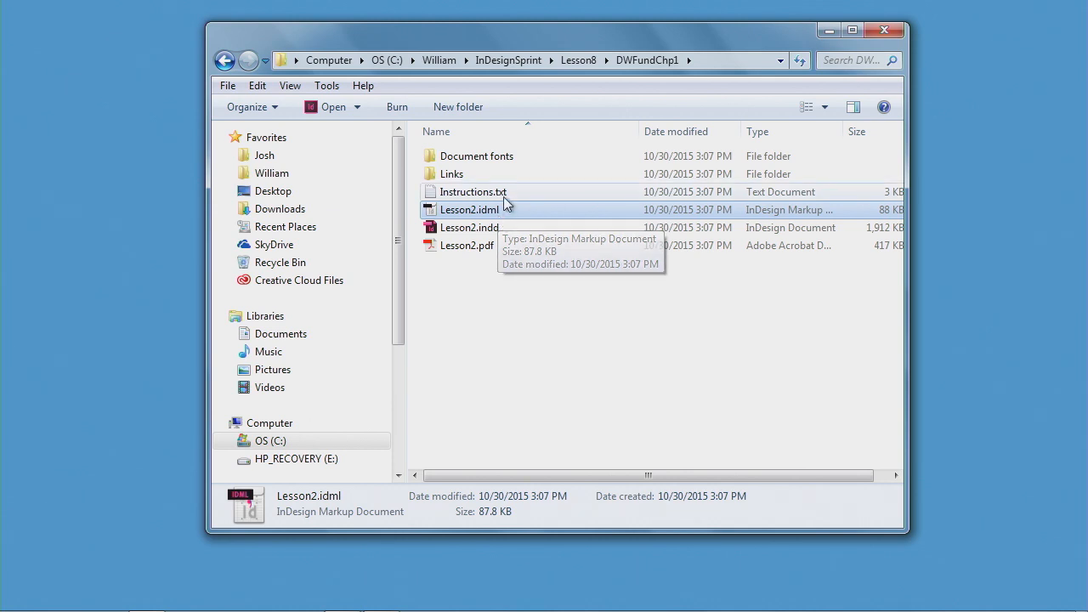
click(502, 193)
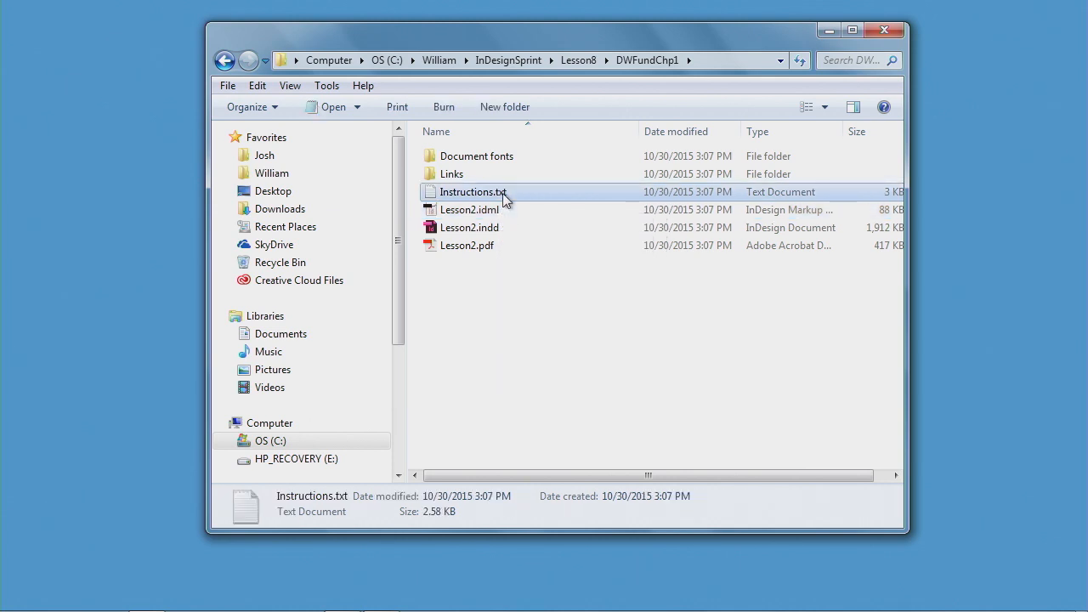
click(472, 162)
double_click(472, 161)
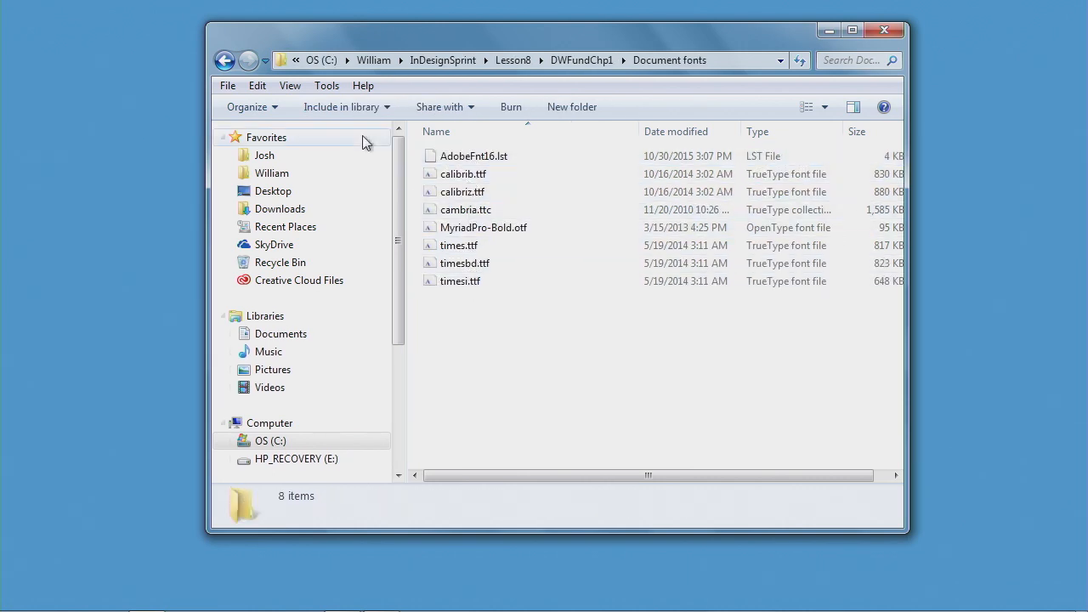
click(224, 60)
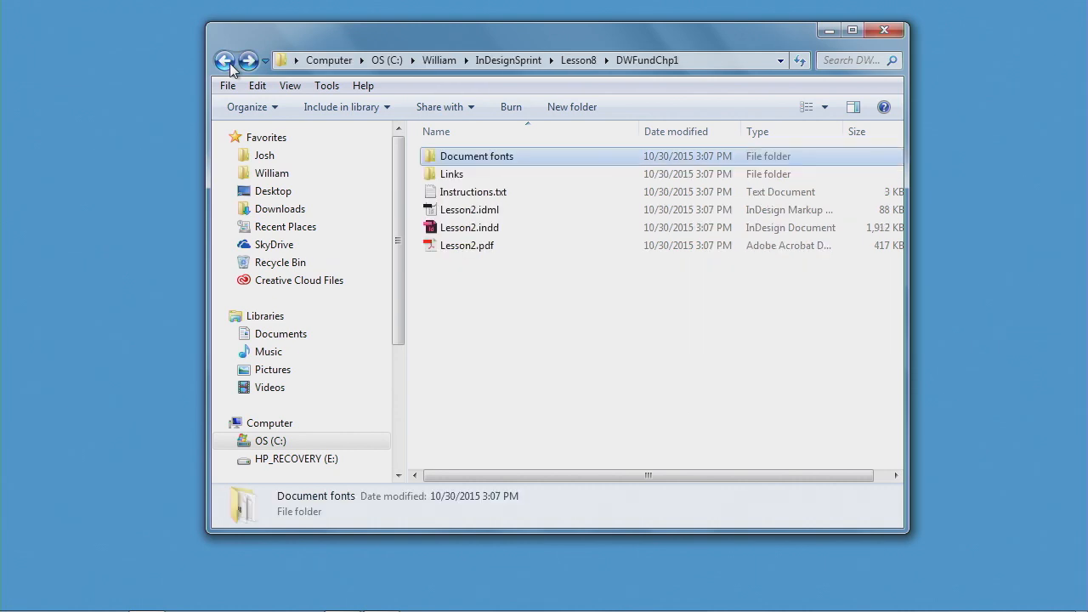
double_click(456, 173)
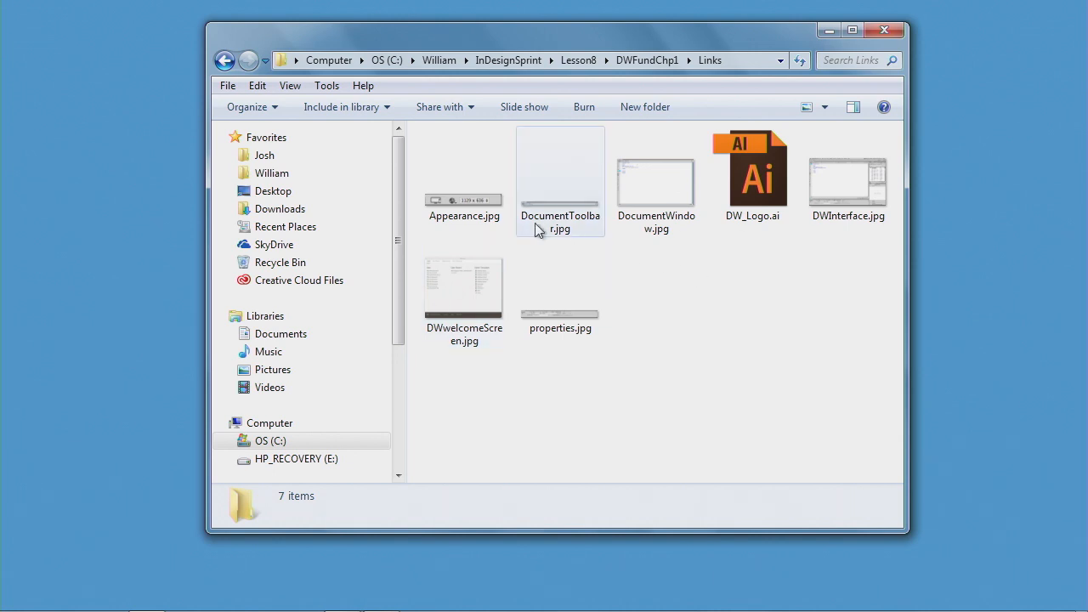
click(225, 60)
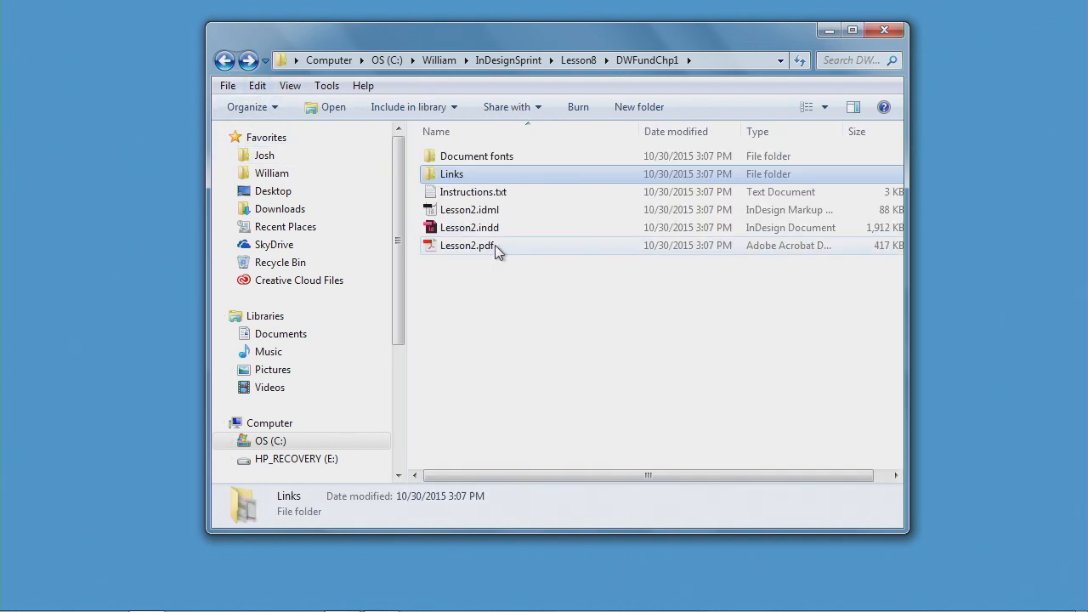